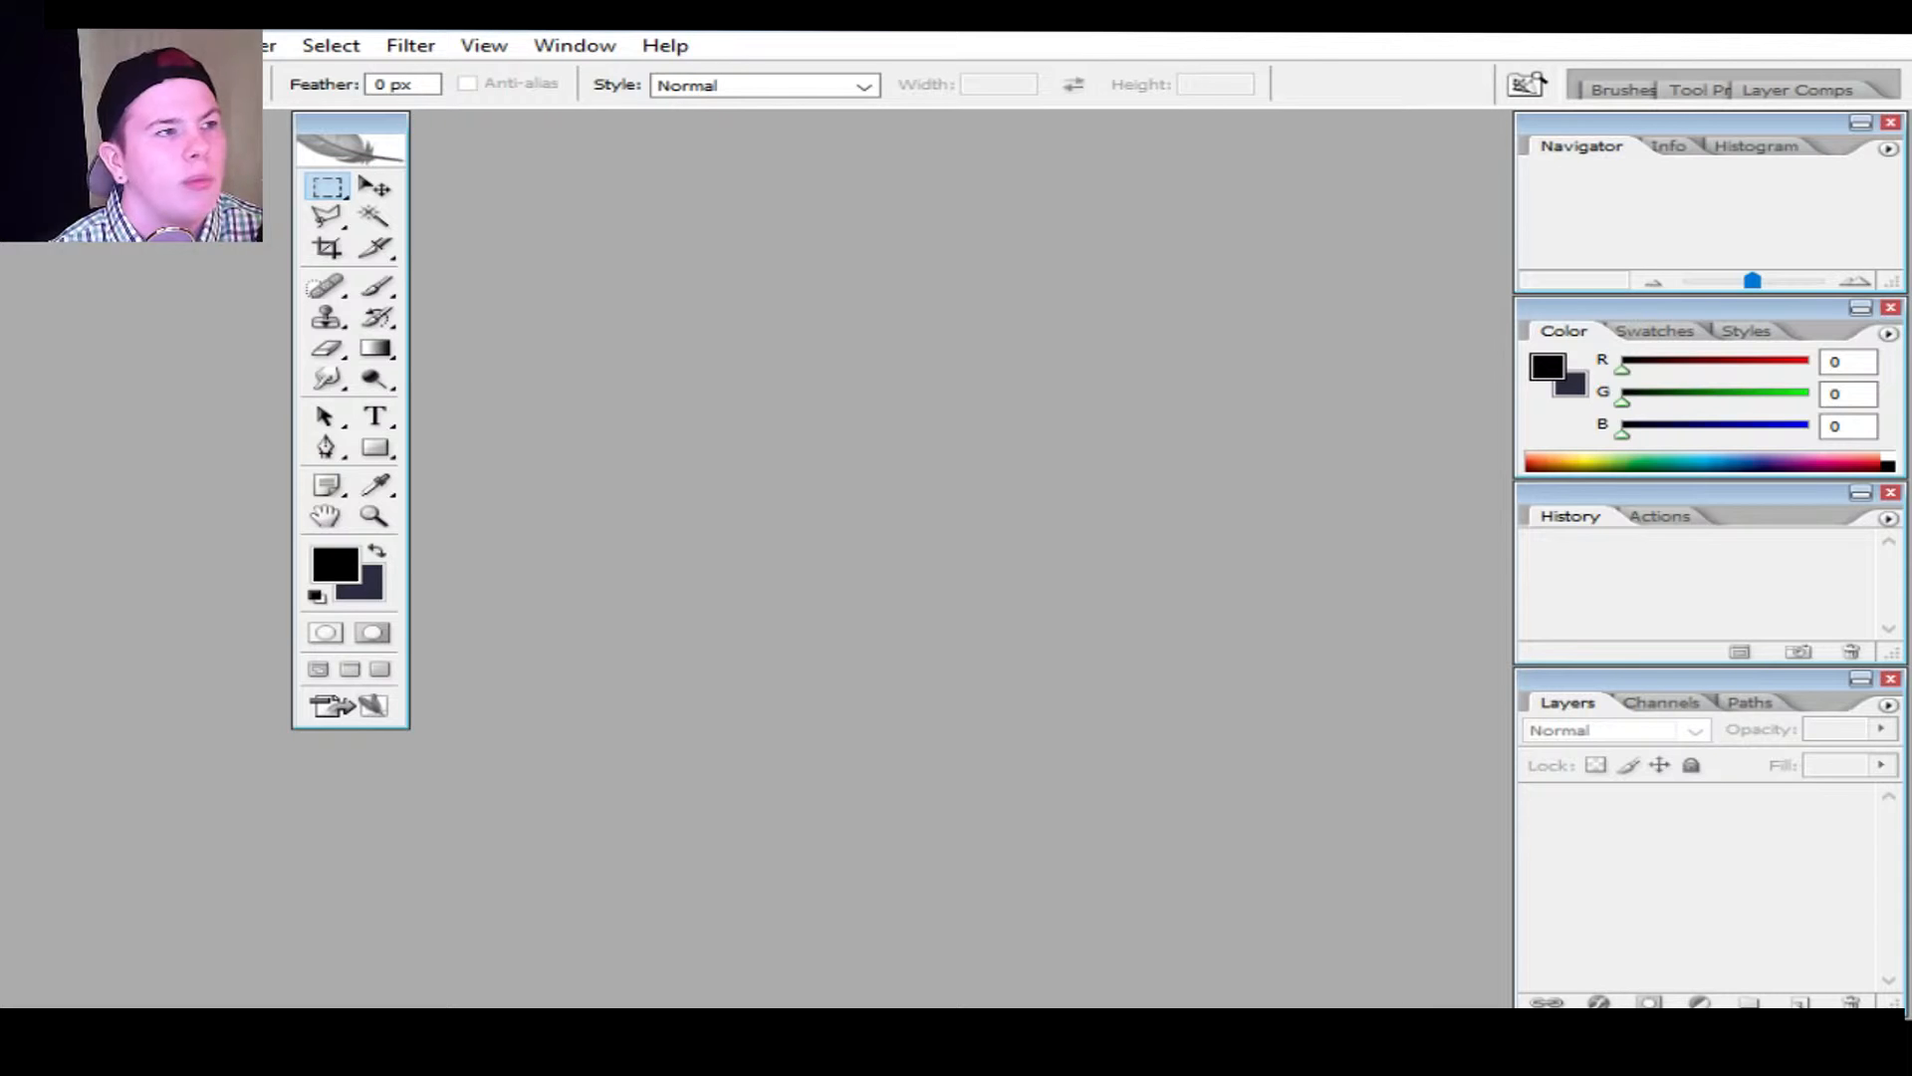
# Step: Start a new document and name it "Tut"
pyautogui.hotkey('alt', 'f')
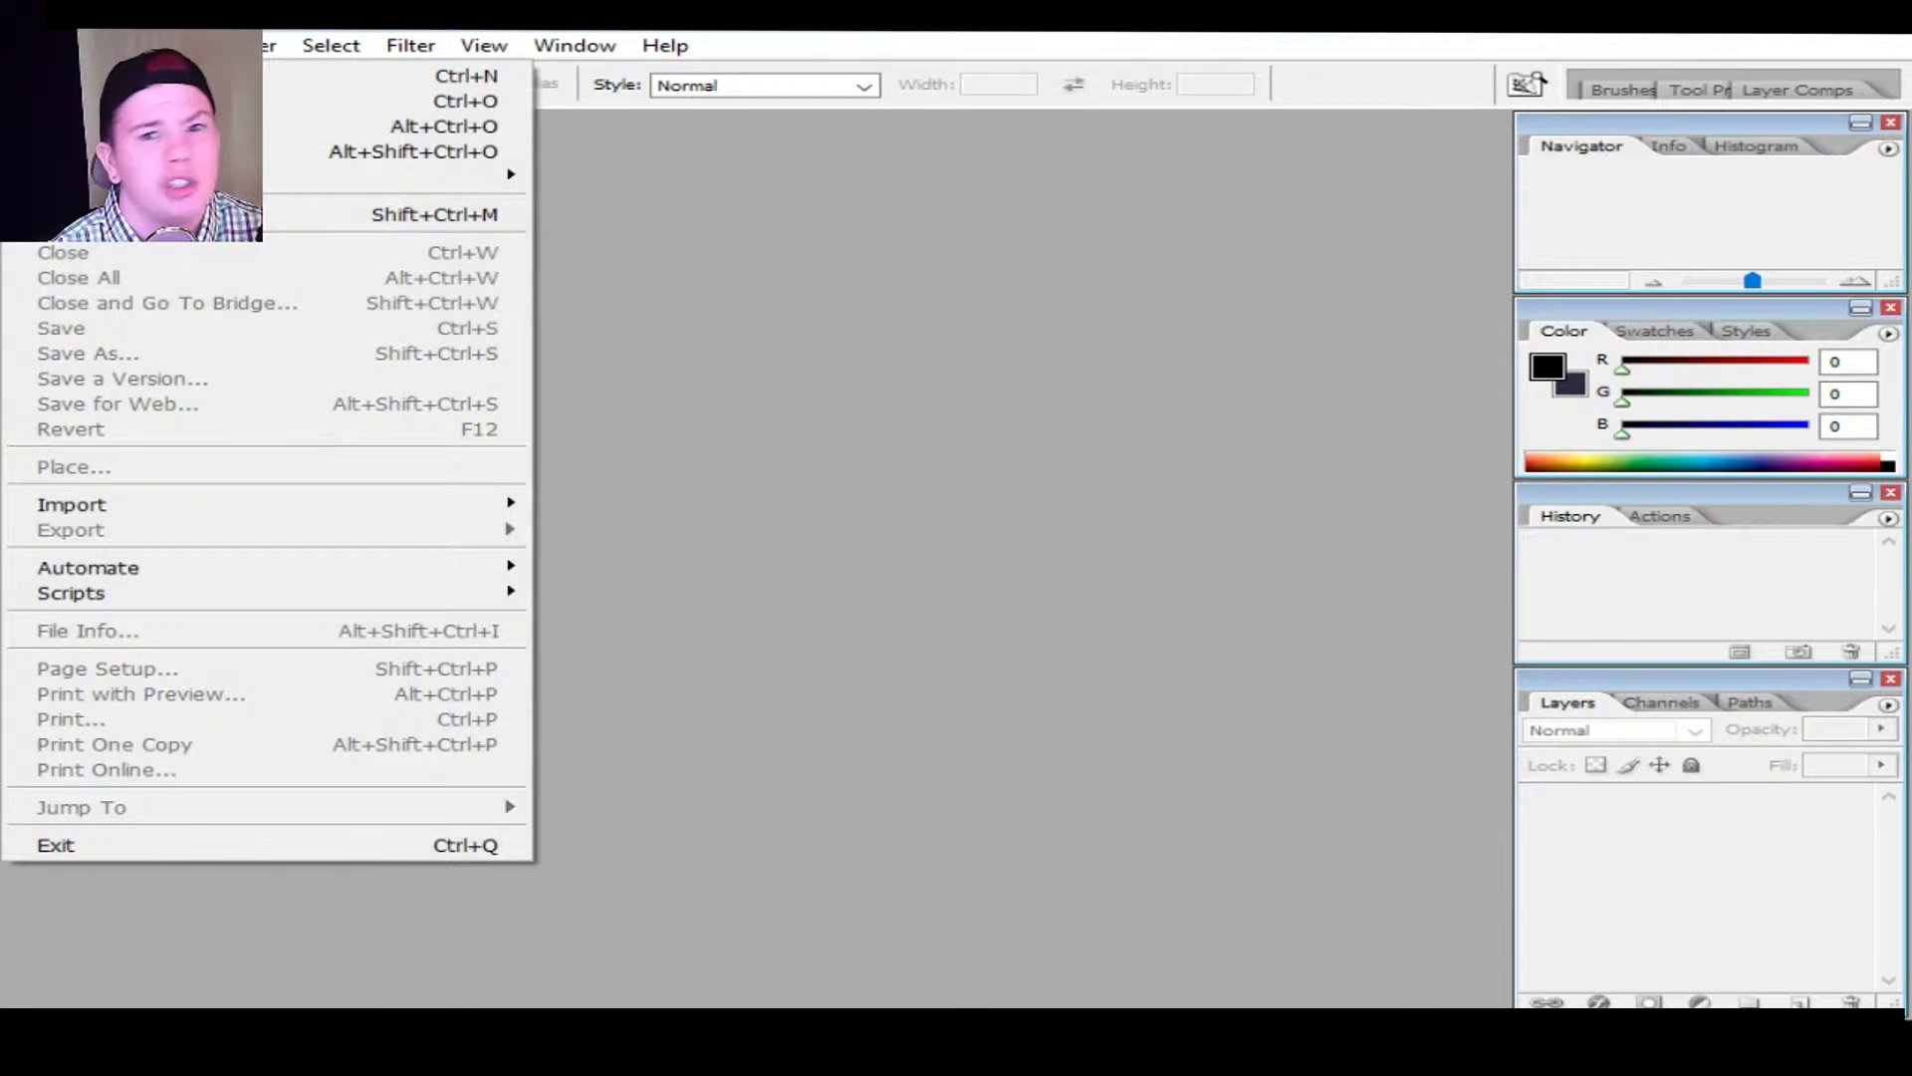
pyautogui.click(149, 76)
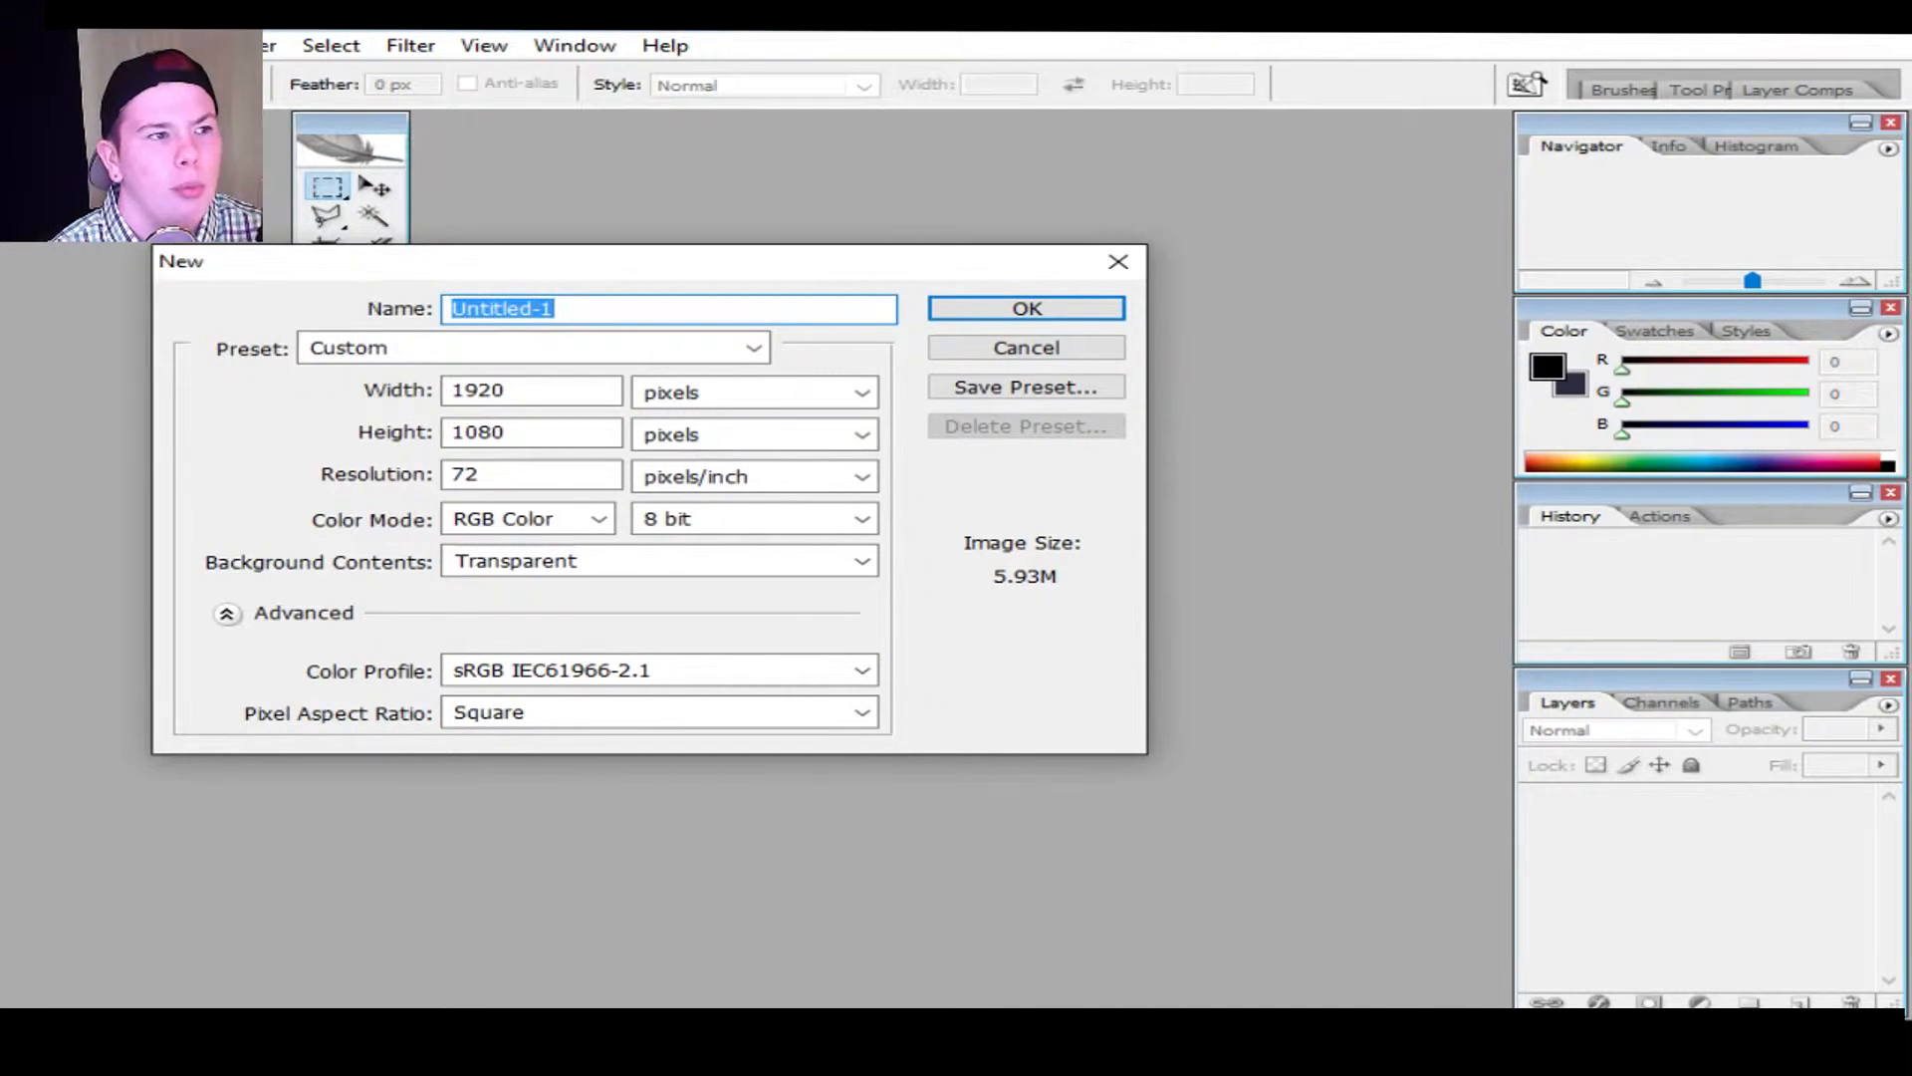
pyautogui.press('BackSpace')
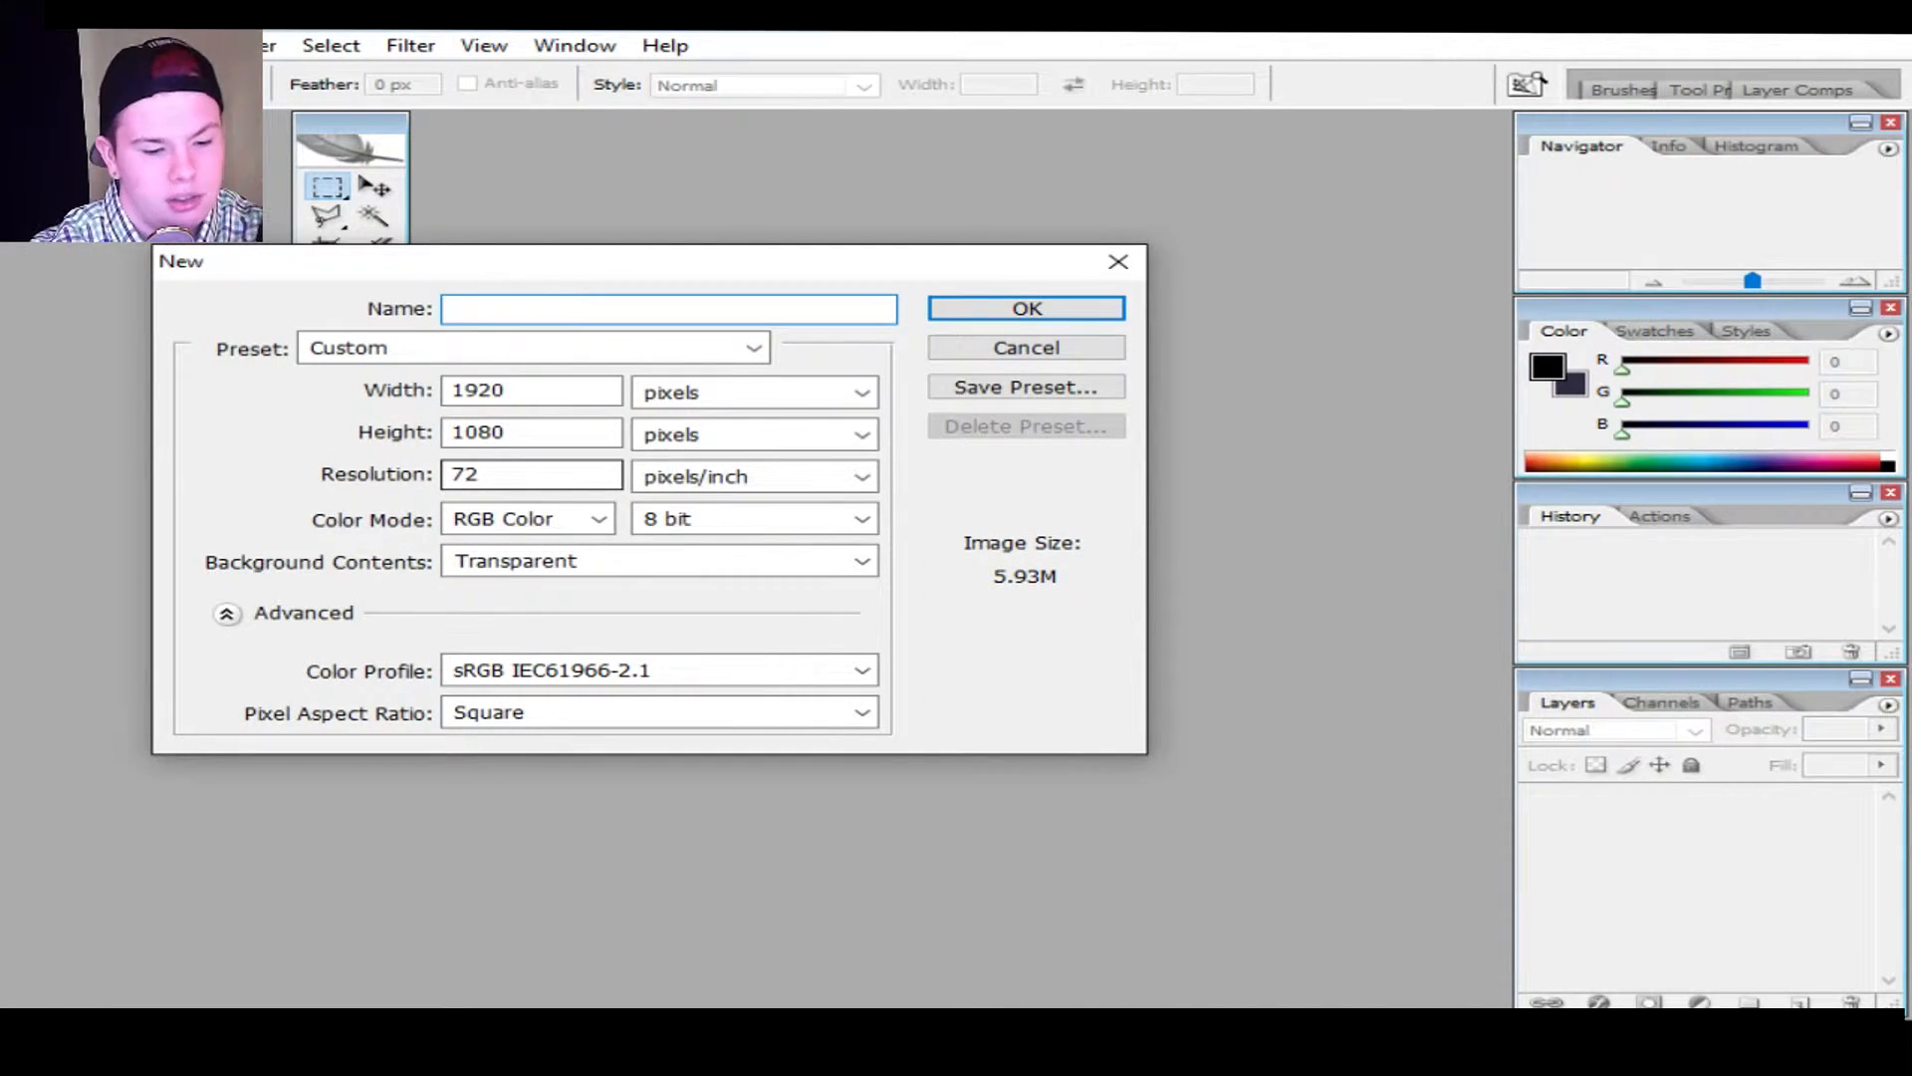
pyautogui.write('Tut')
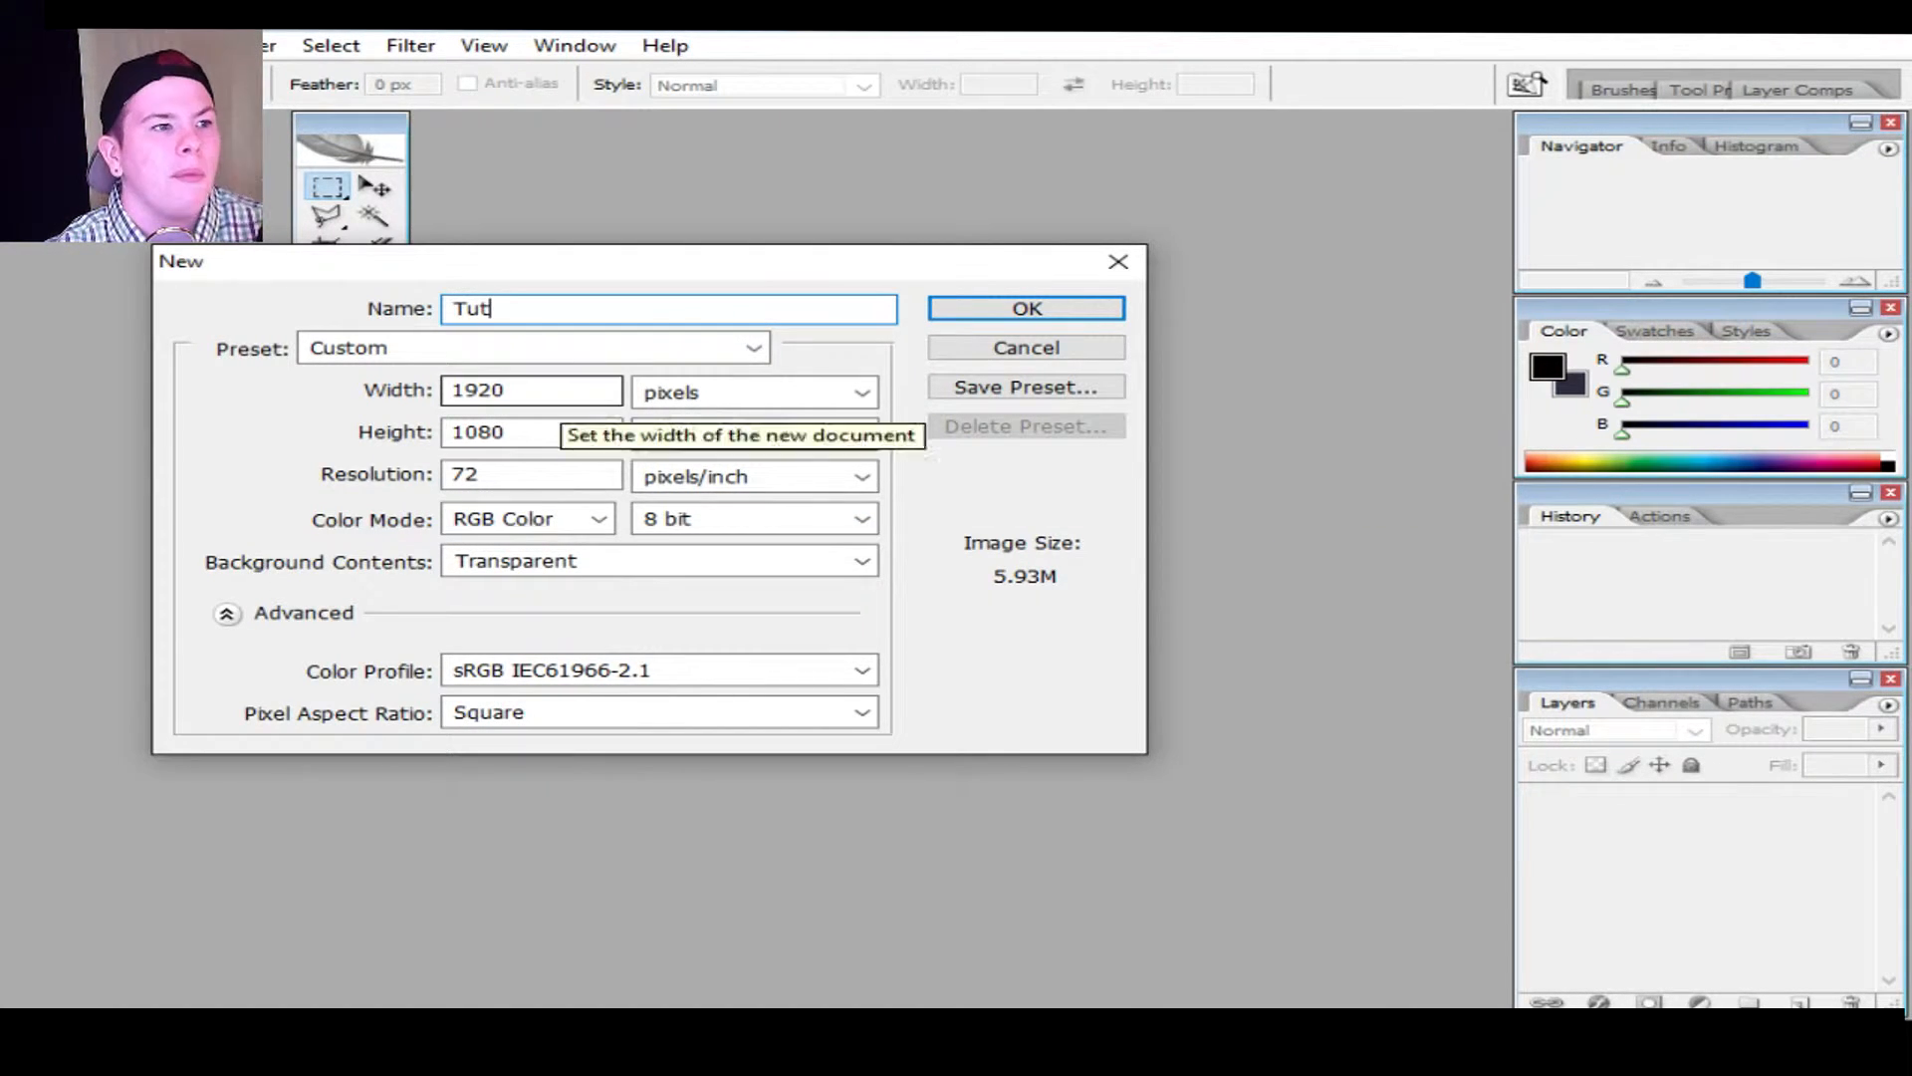
# Step: Keep the new document at 1920 by 1080 pixels and choose Transparent for its background contents
pyautogui.doubleClick(561, 392)
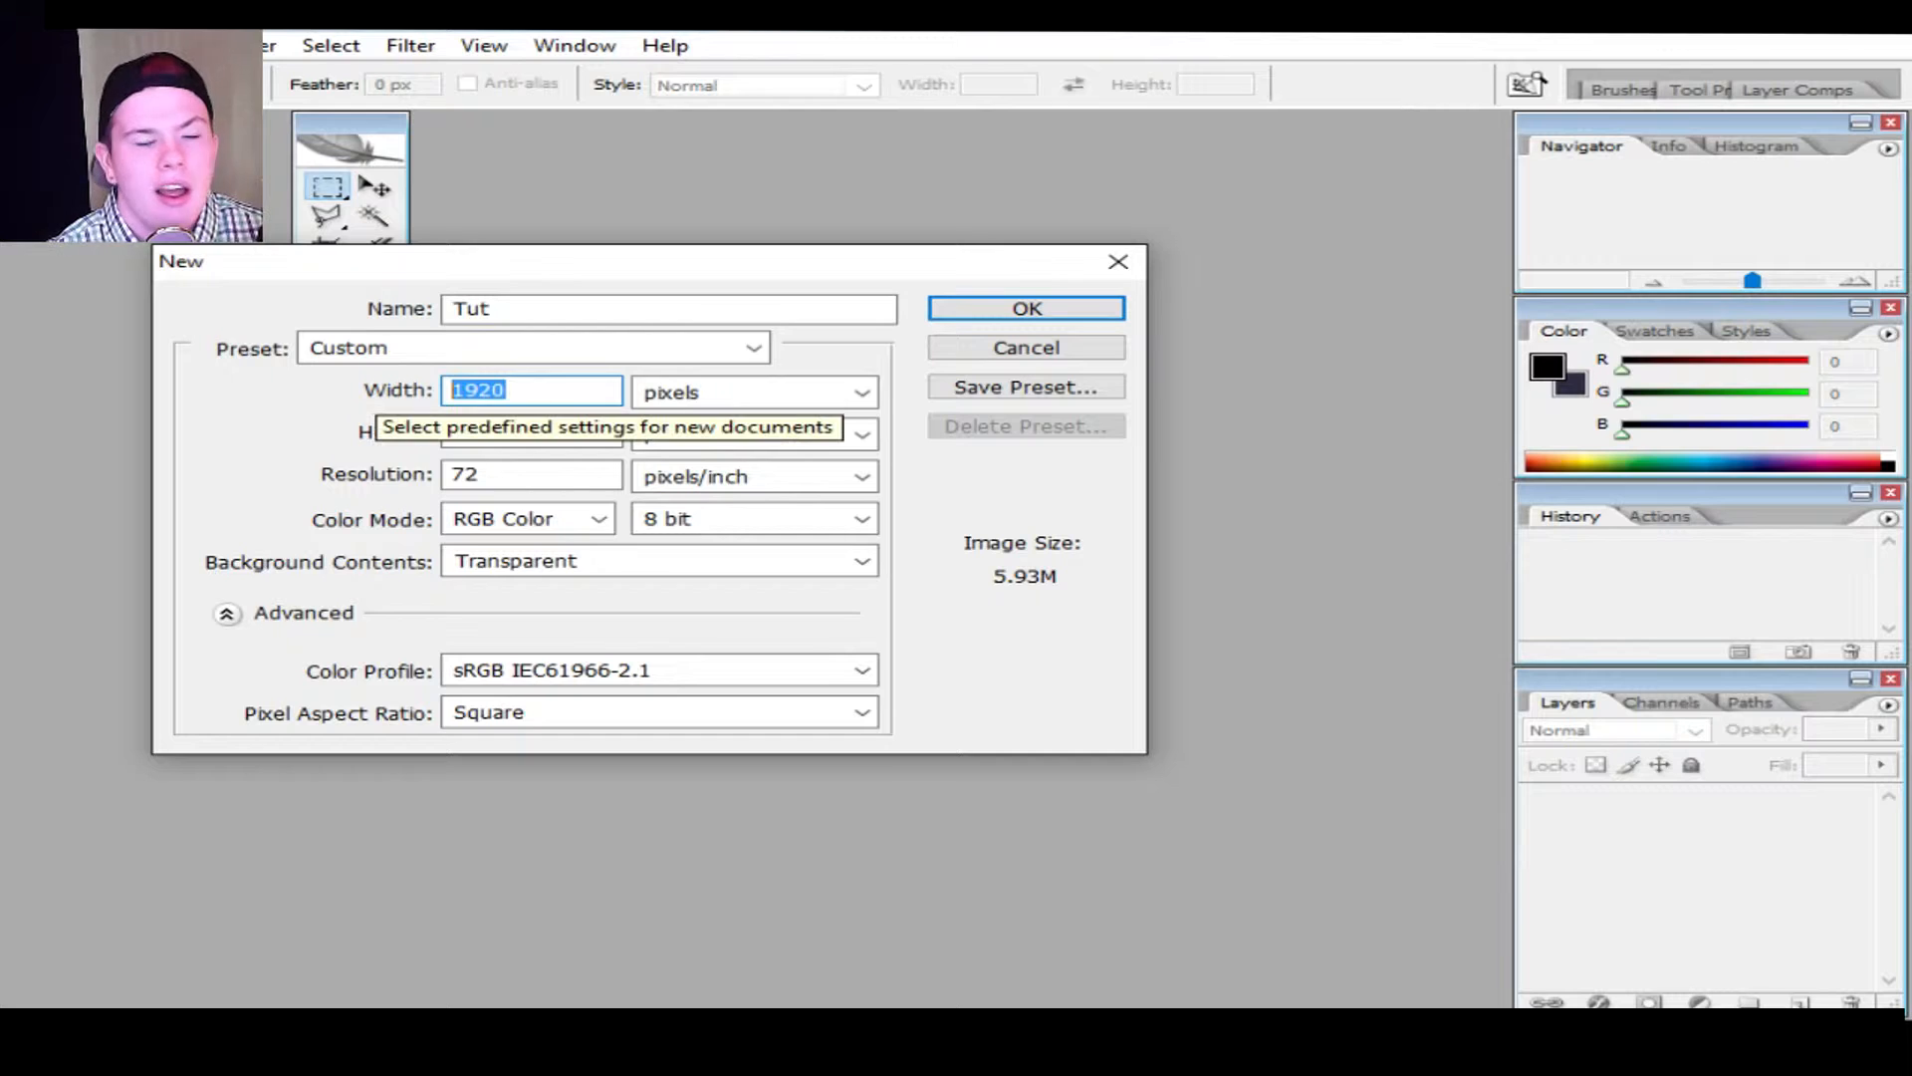
pyautogui.doubleClick(558, 434)
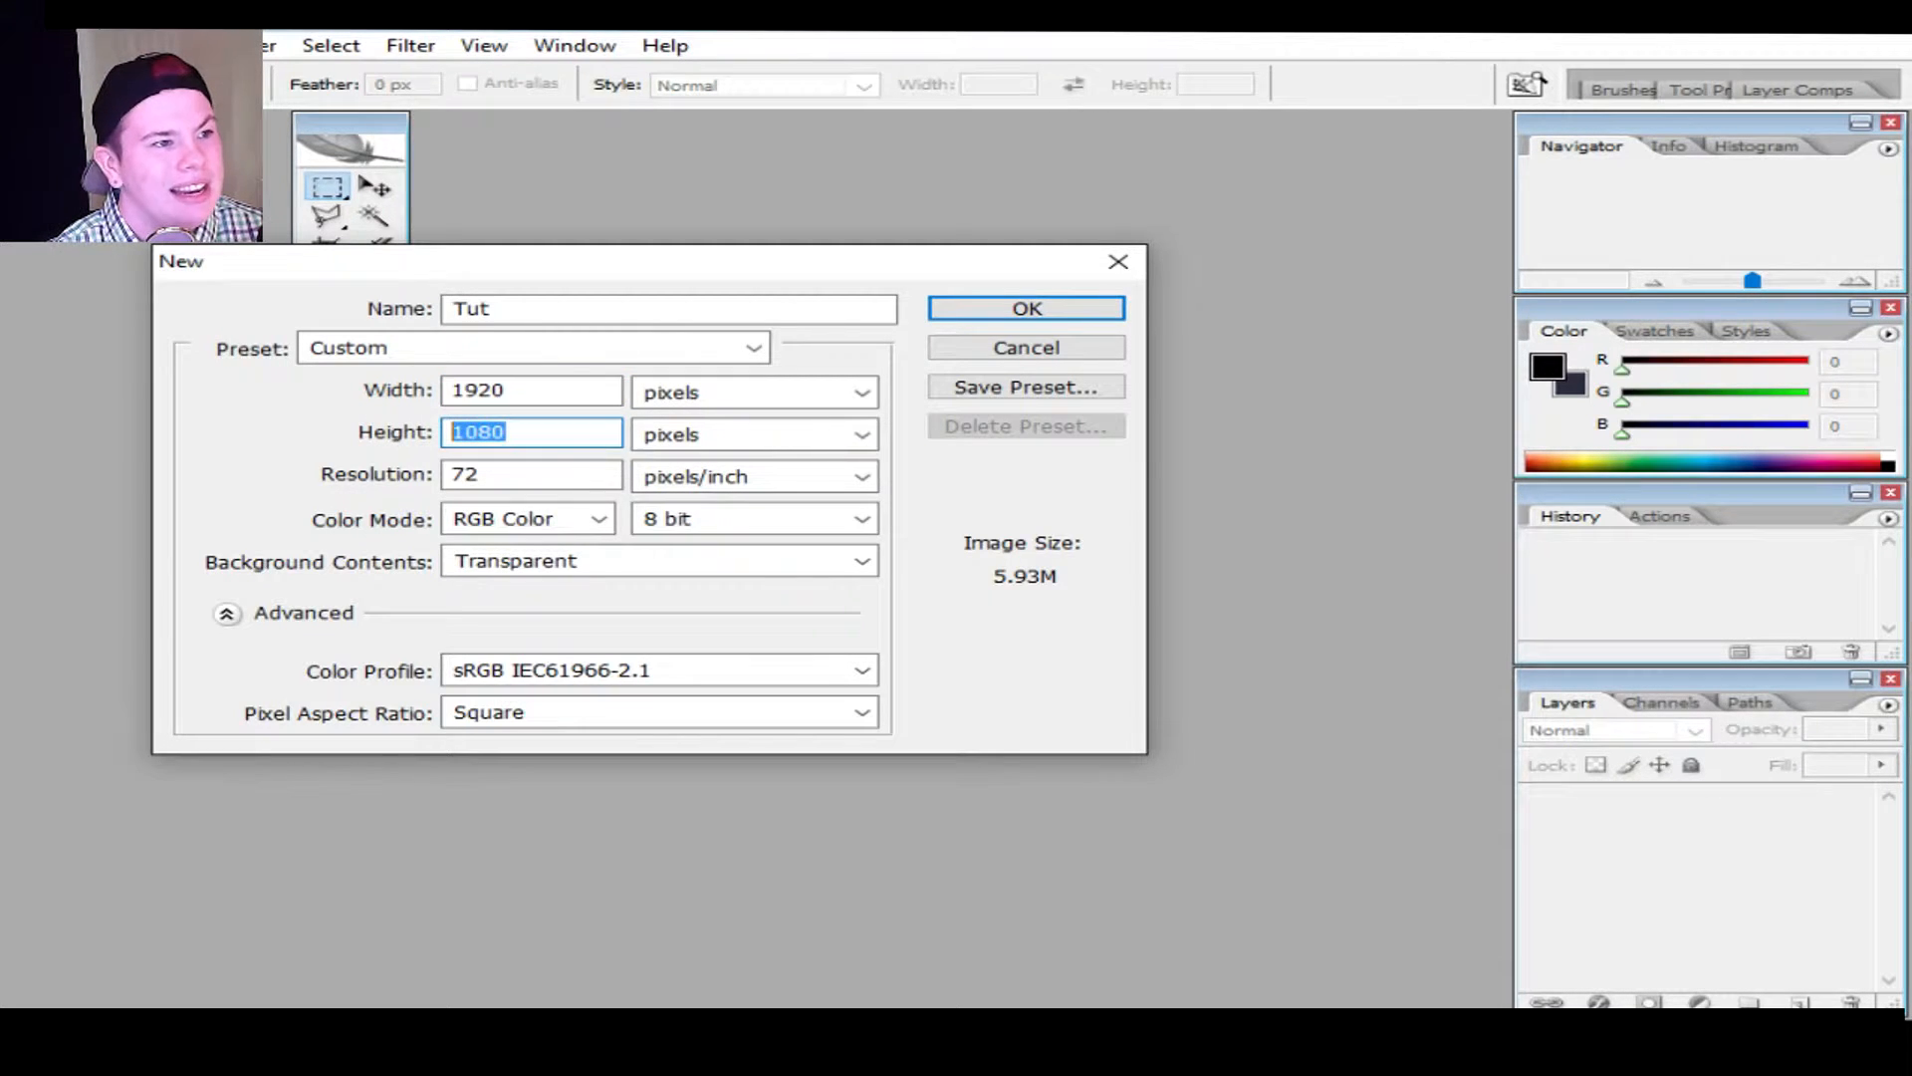
pyautogui.click(860, 392)
pyautogui.click(860, 392)
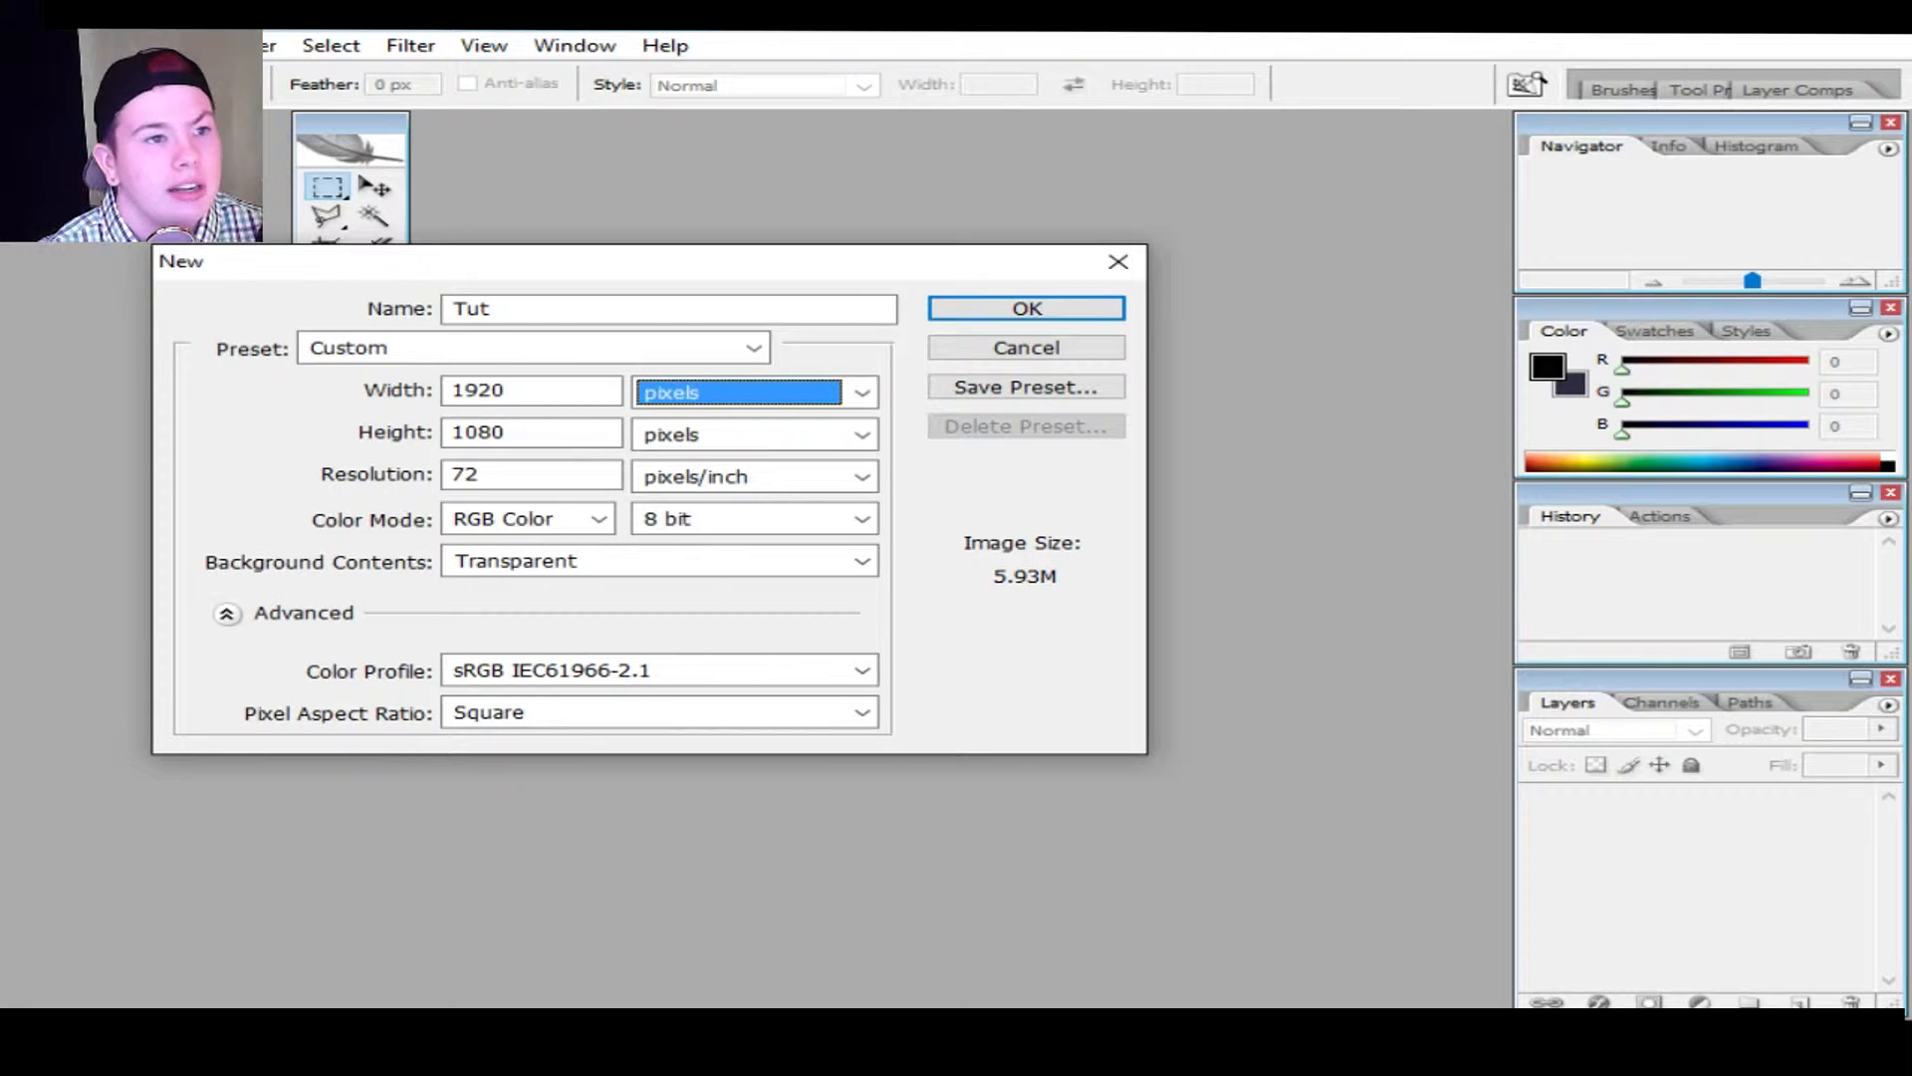
pyautogui.press('Tab')
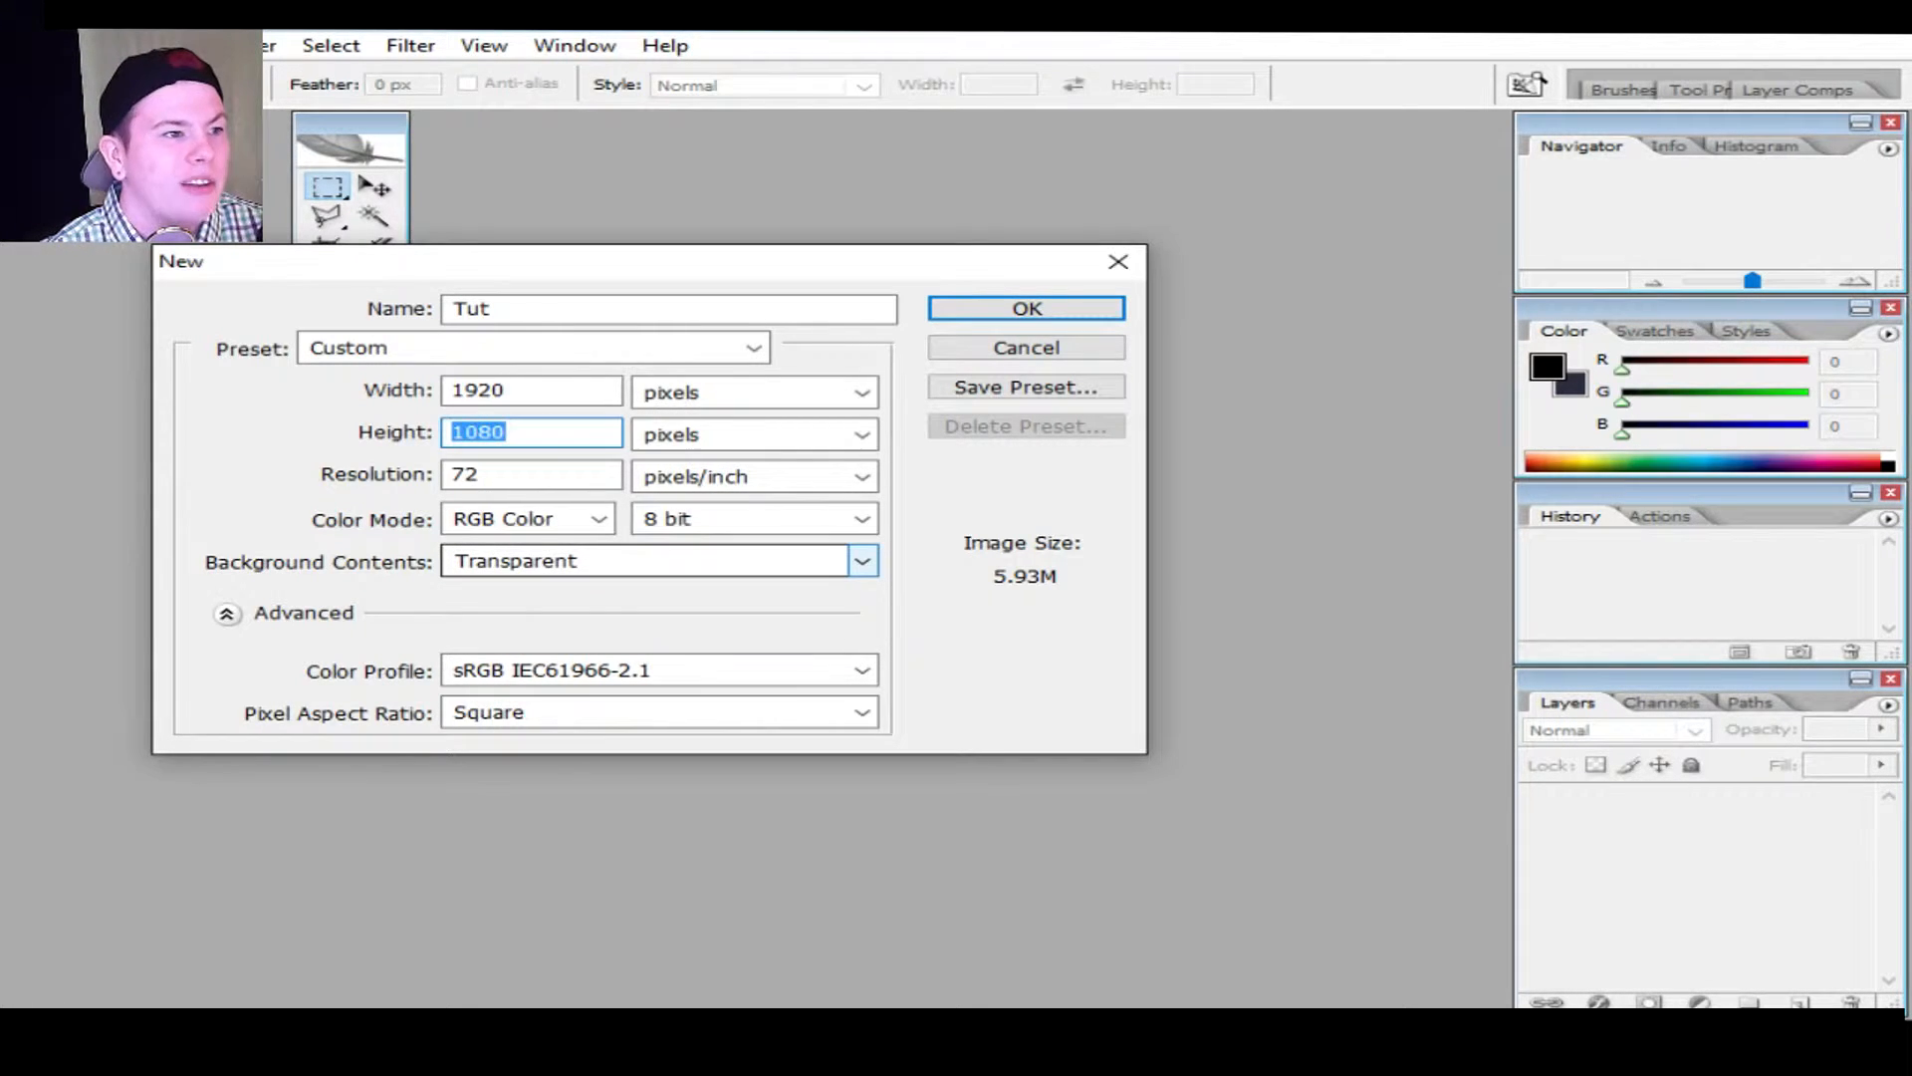
pyautogui.click(862, 561)
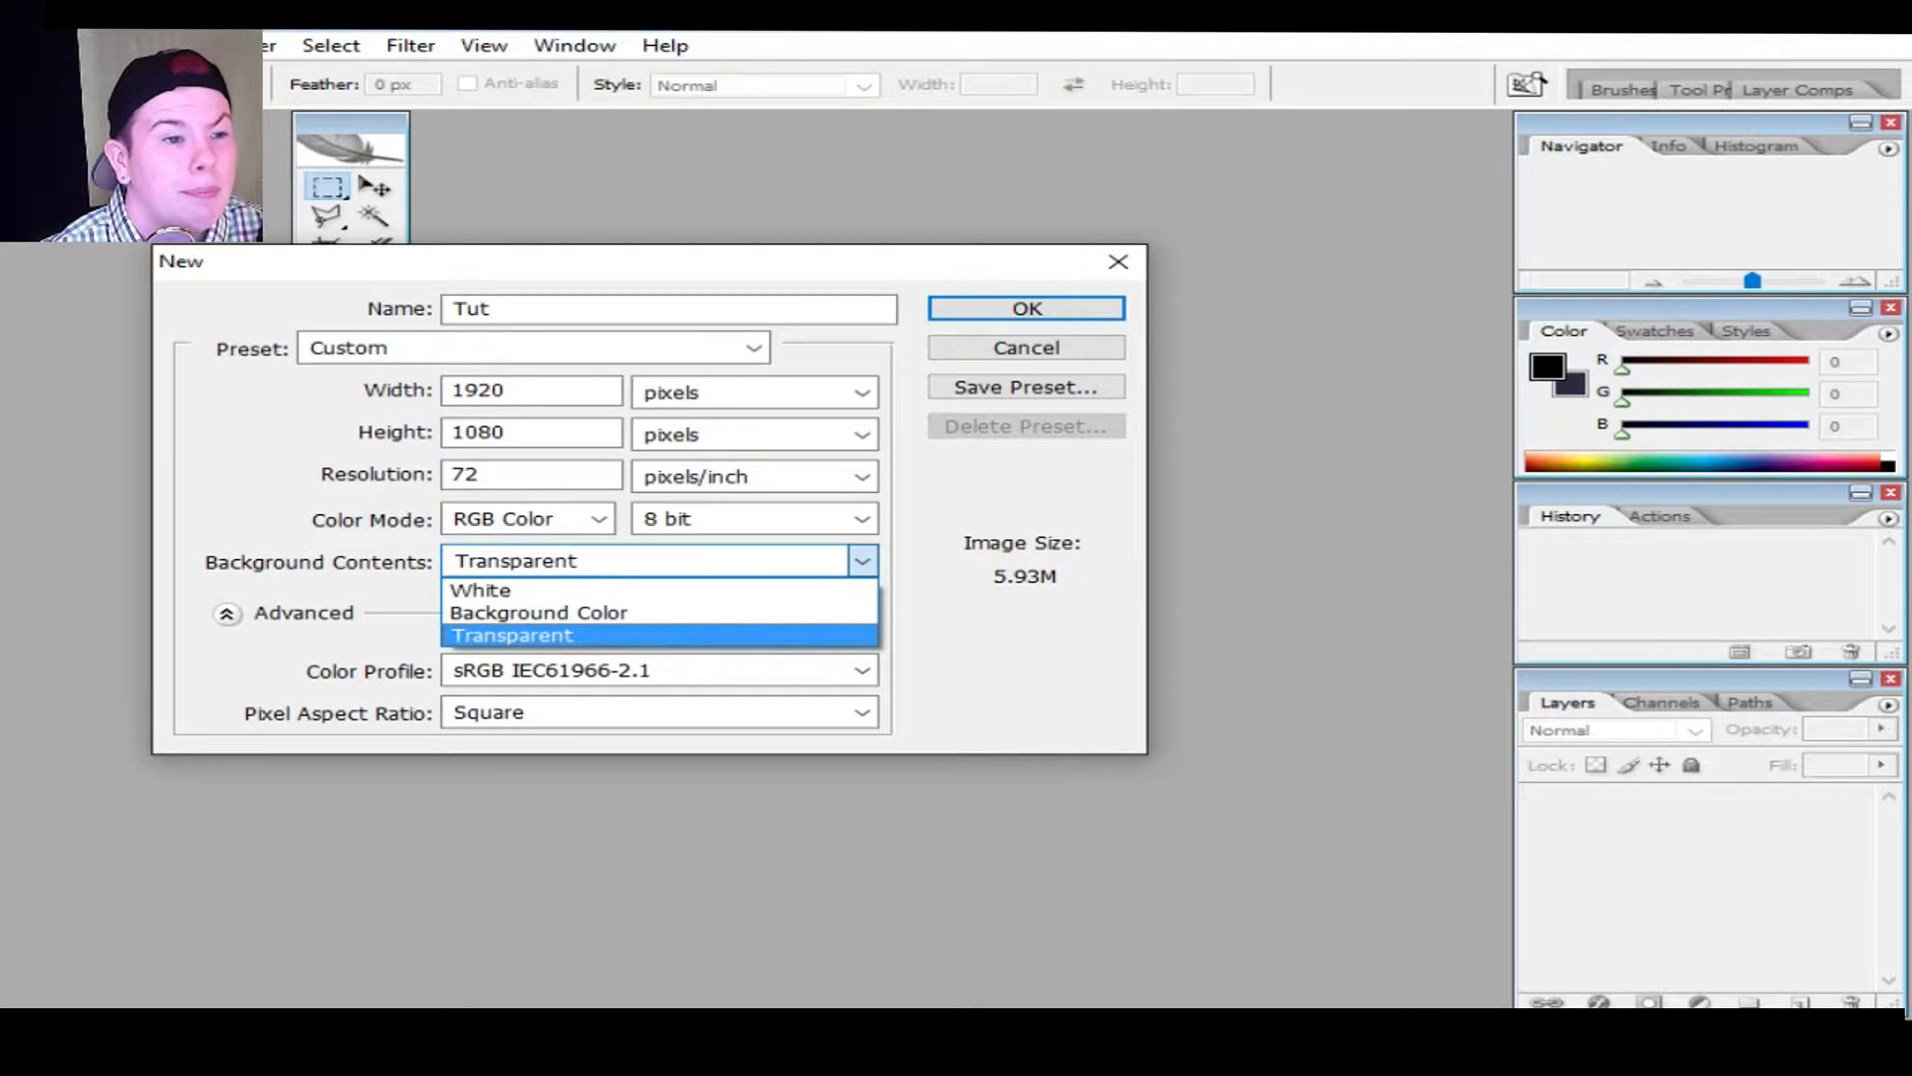
pyautogui.click(512, 635)
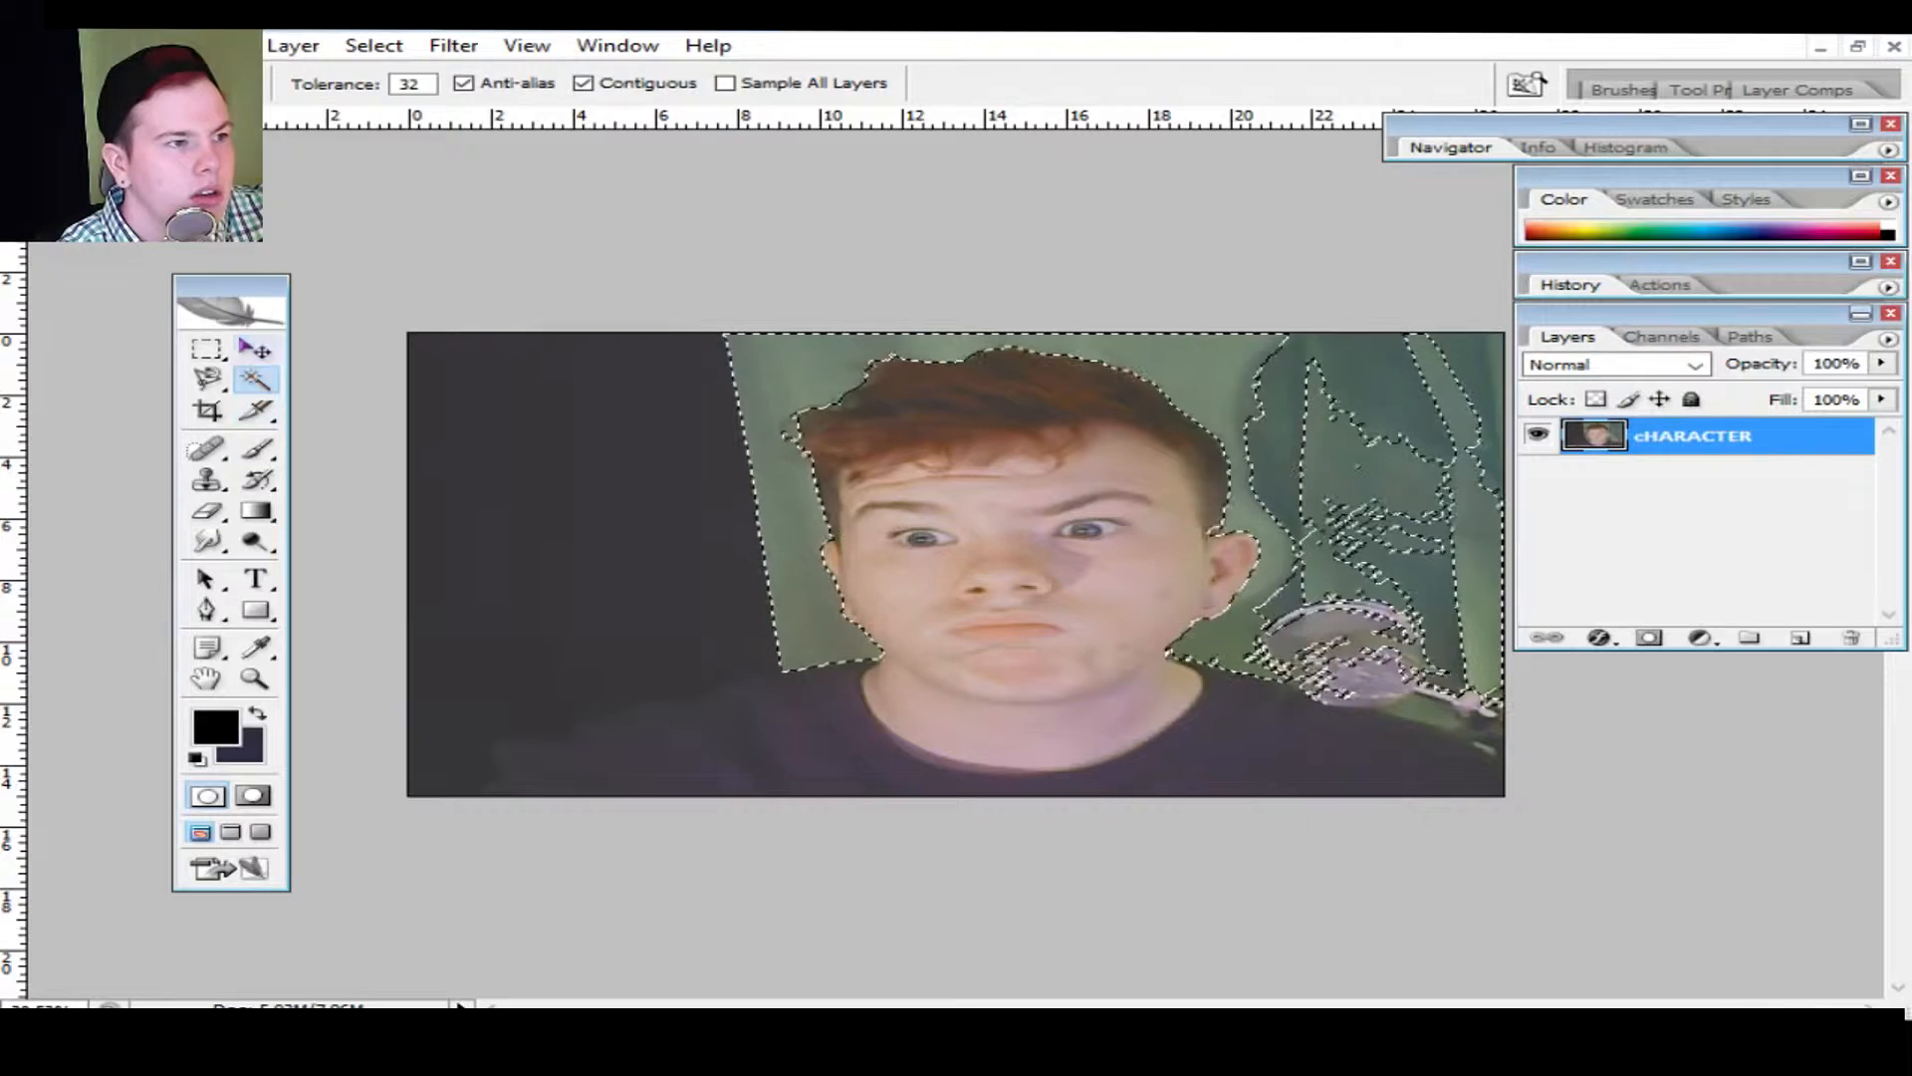
# Step: Clear the selection of the green curtain around the head and check the cHARACTER layer for the Rasterize Layer option
pyautogui.press('v')
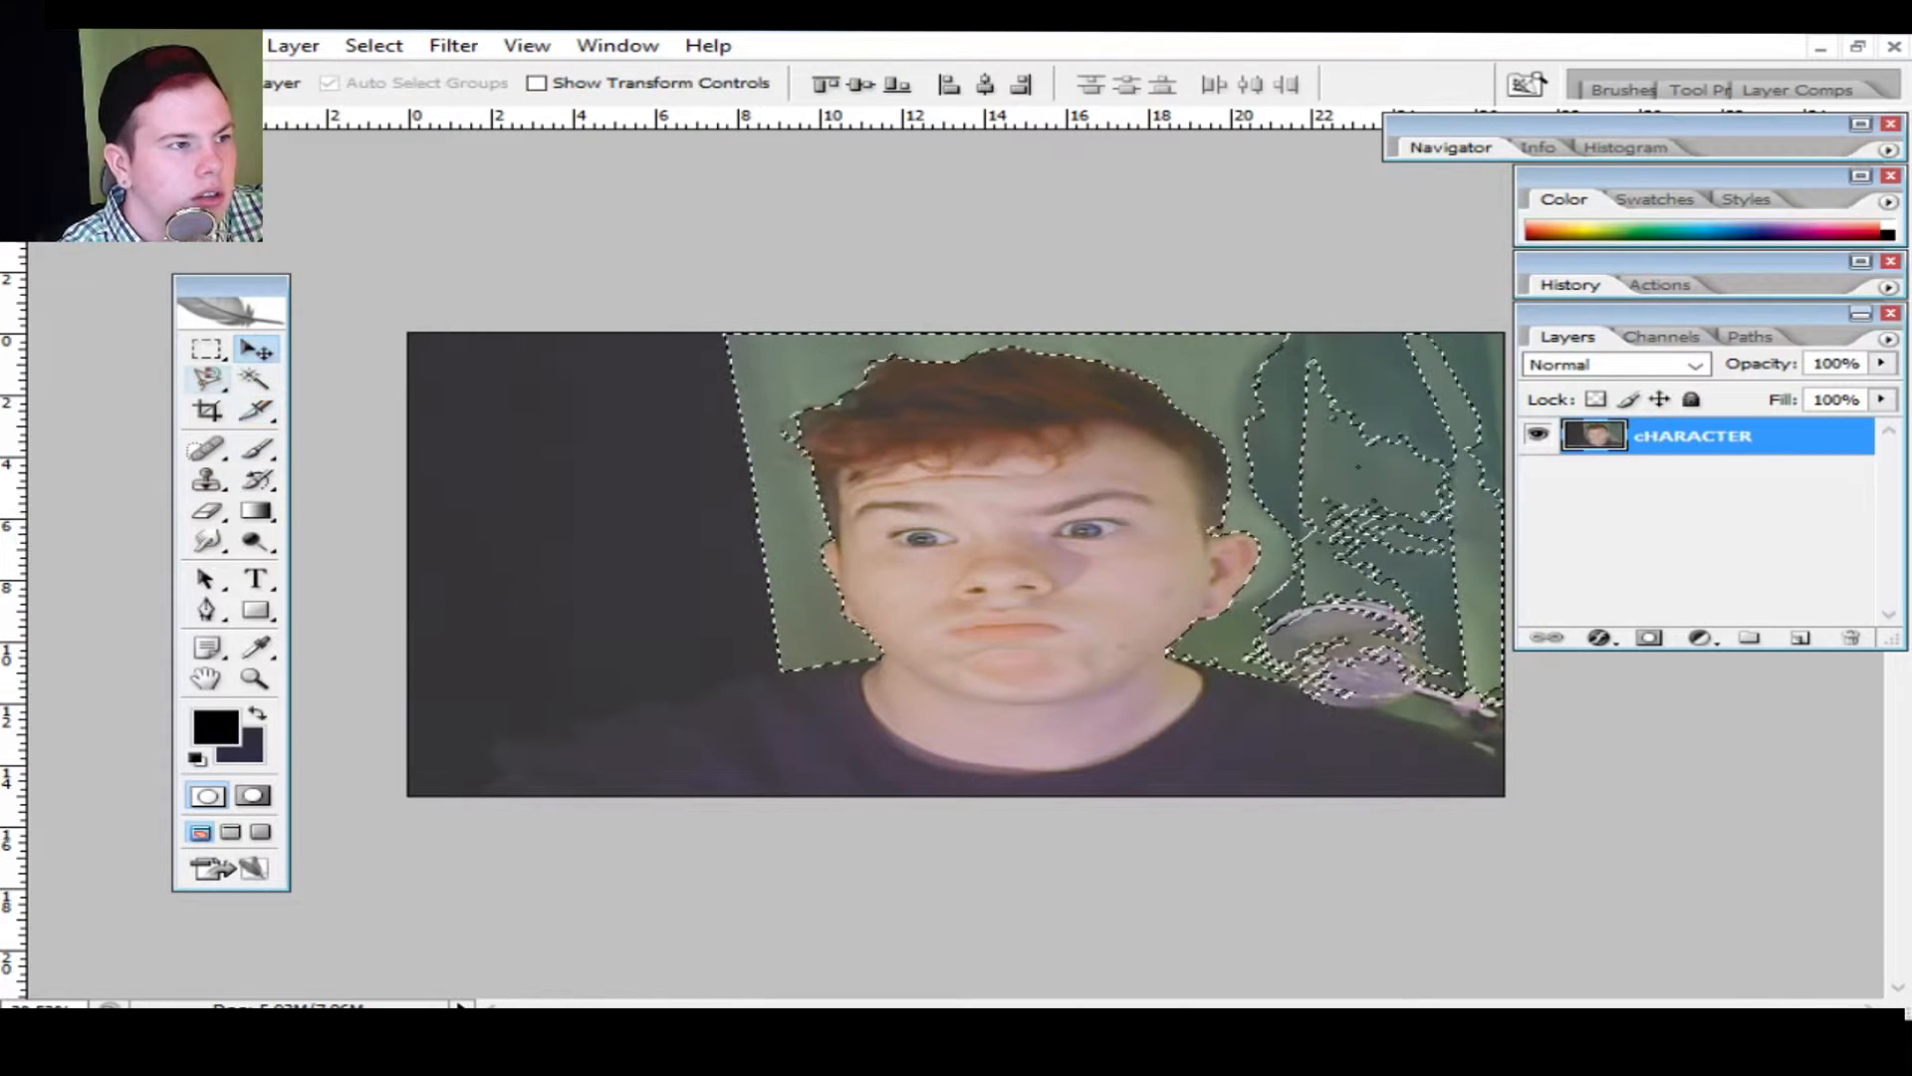
pyautogui.press('l')
pyautogui.hotkey('ctrl', 'd')
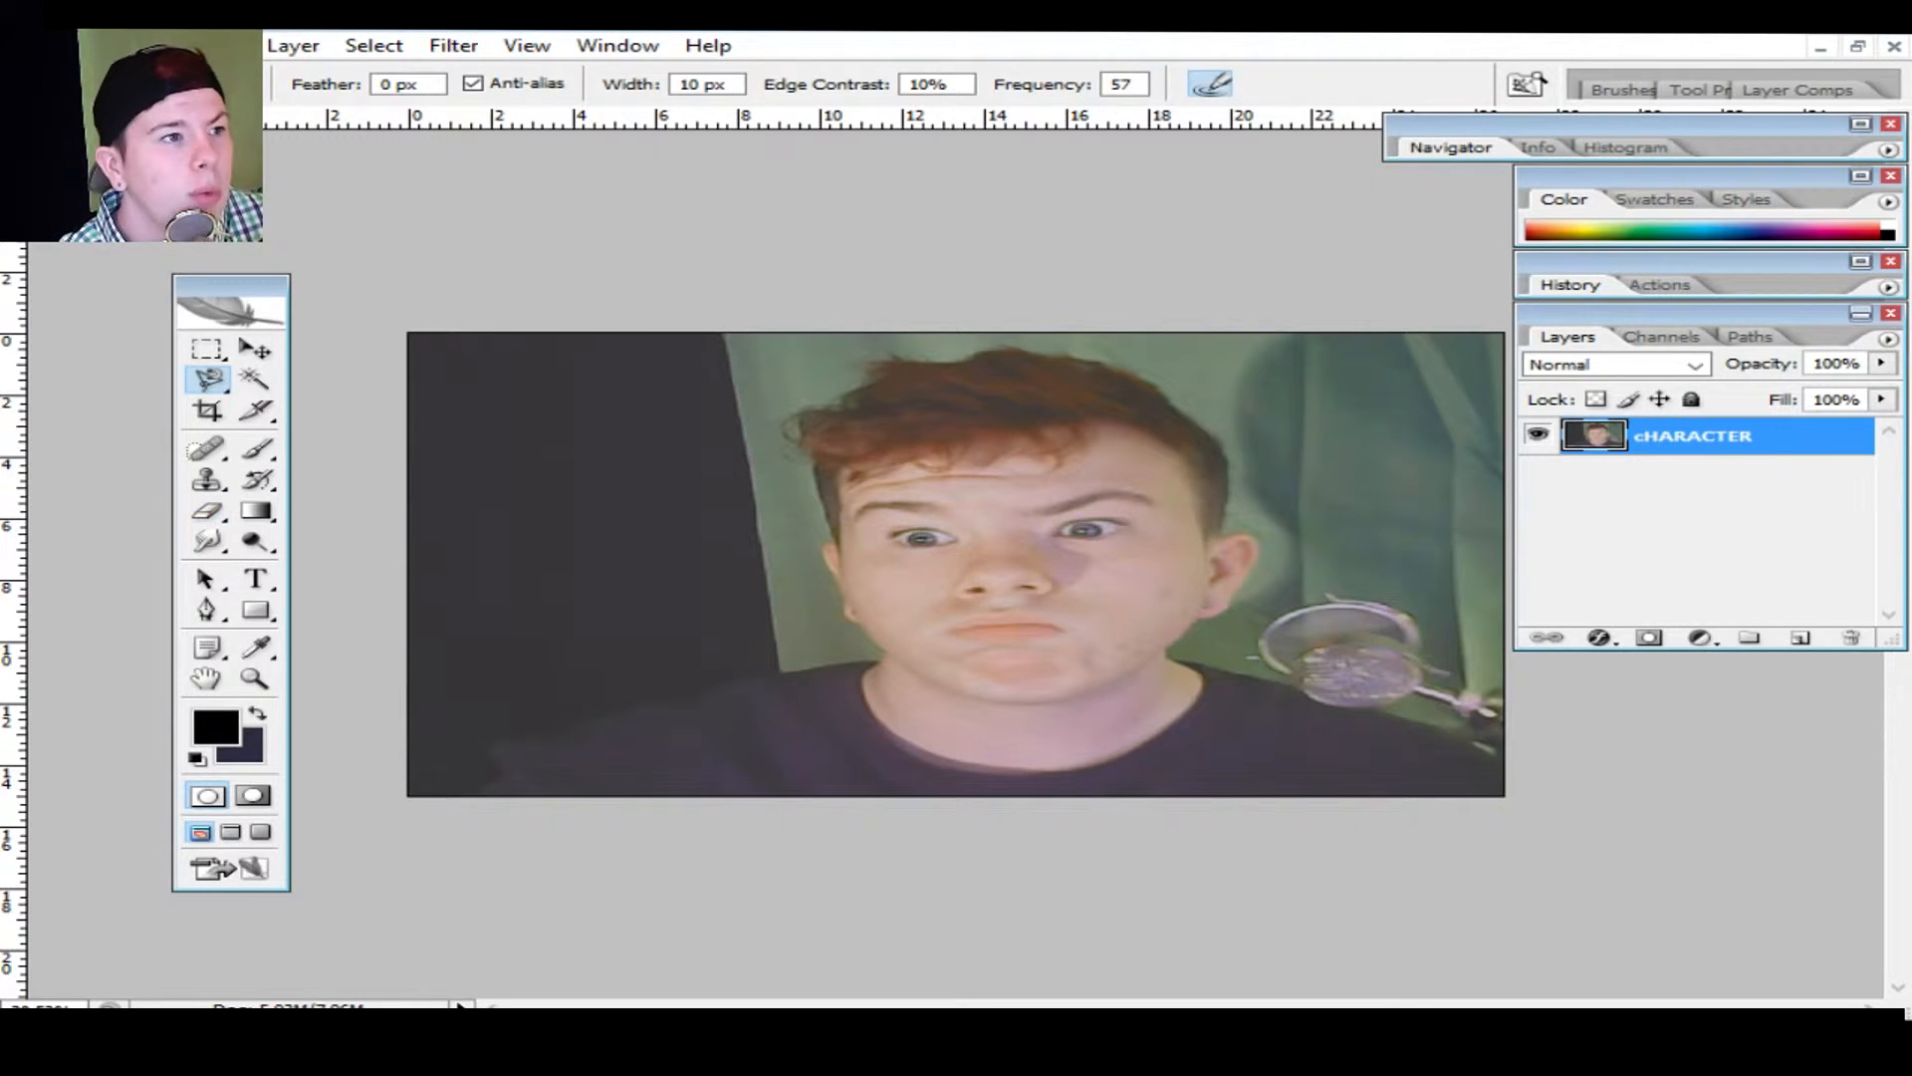
pyautogui.rightClick(1763, 435)
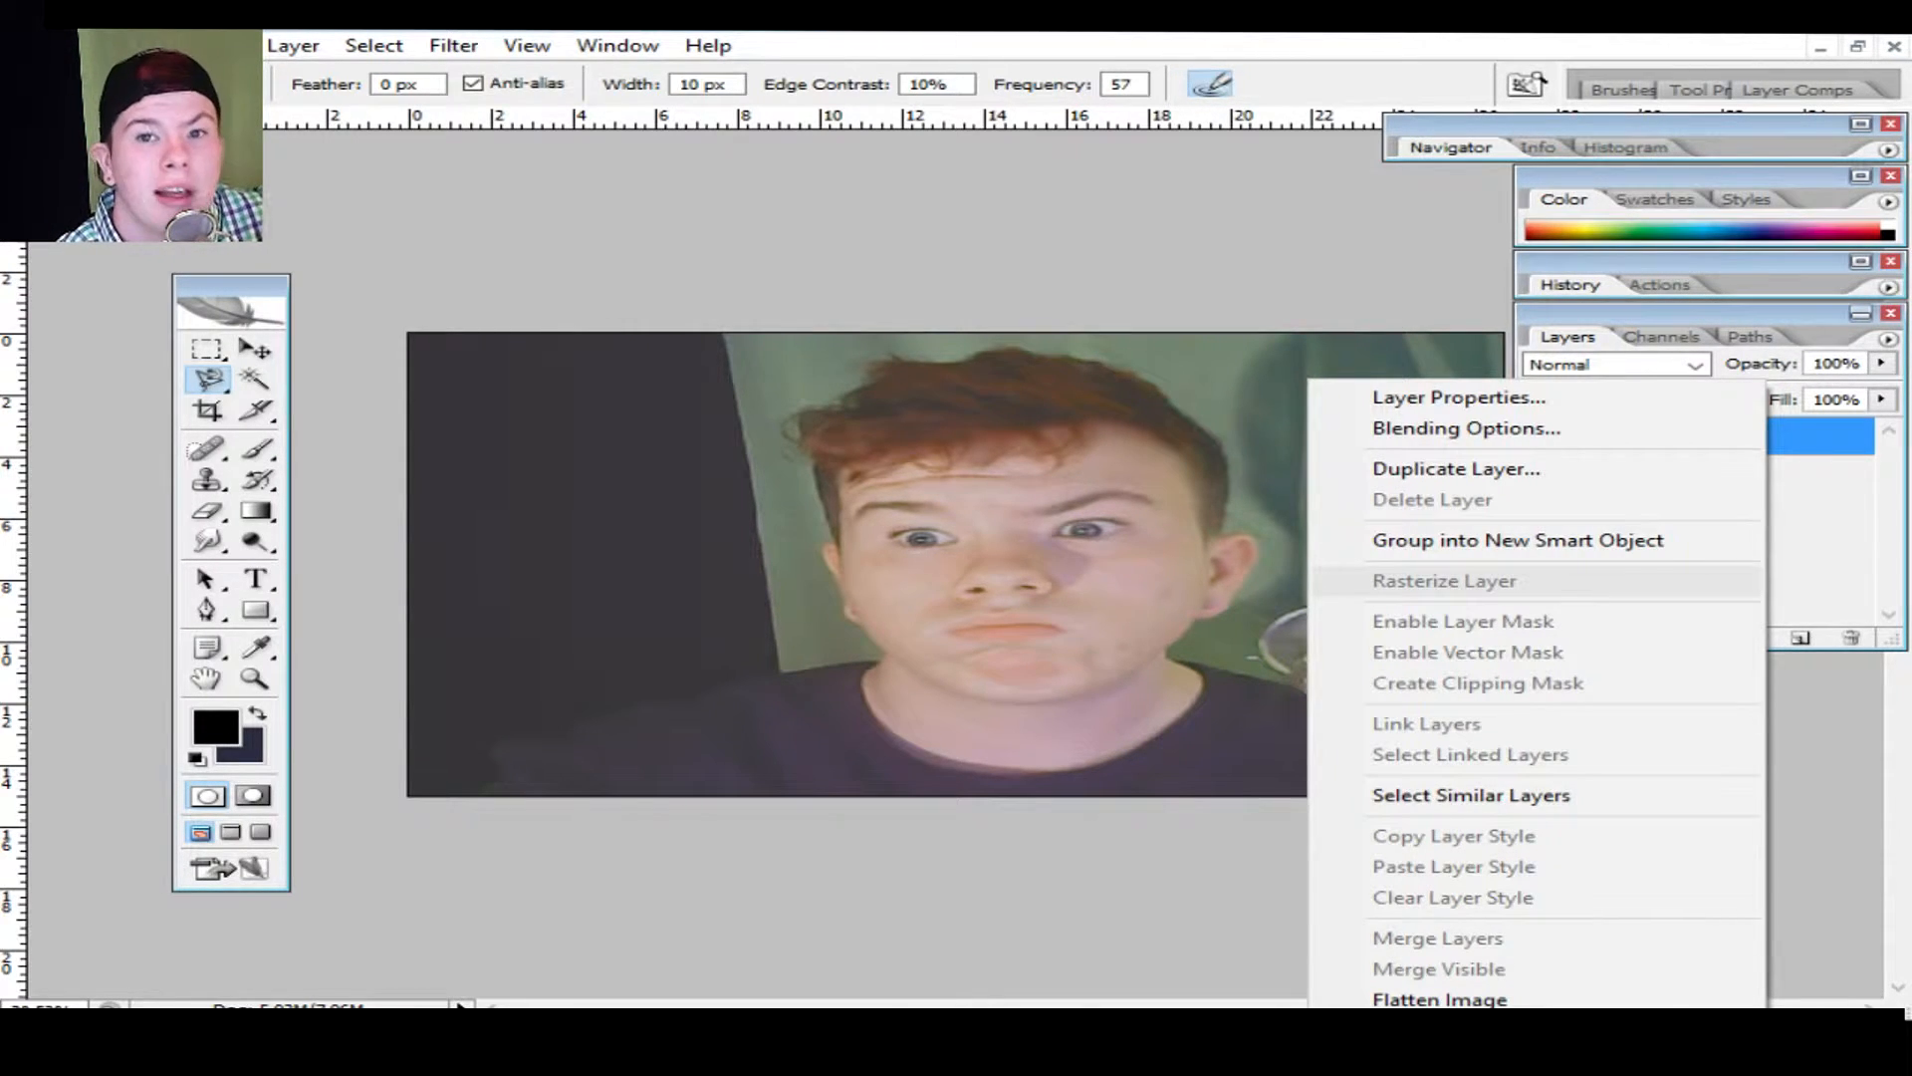
pyautogui.press('Escape')
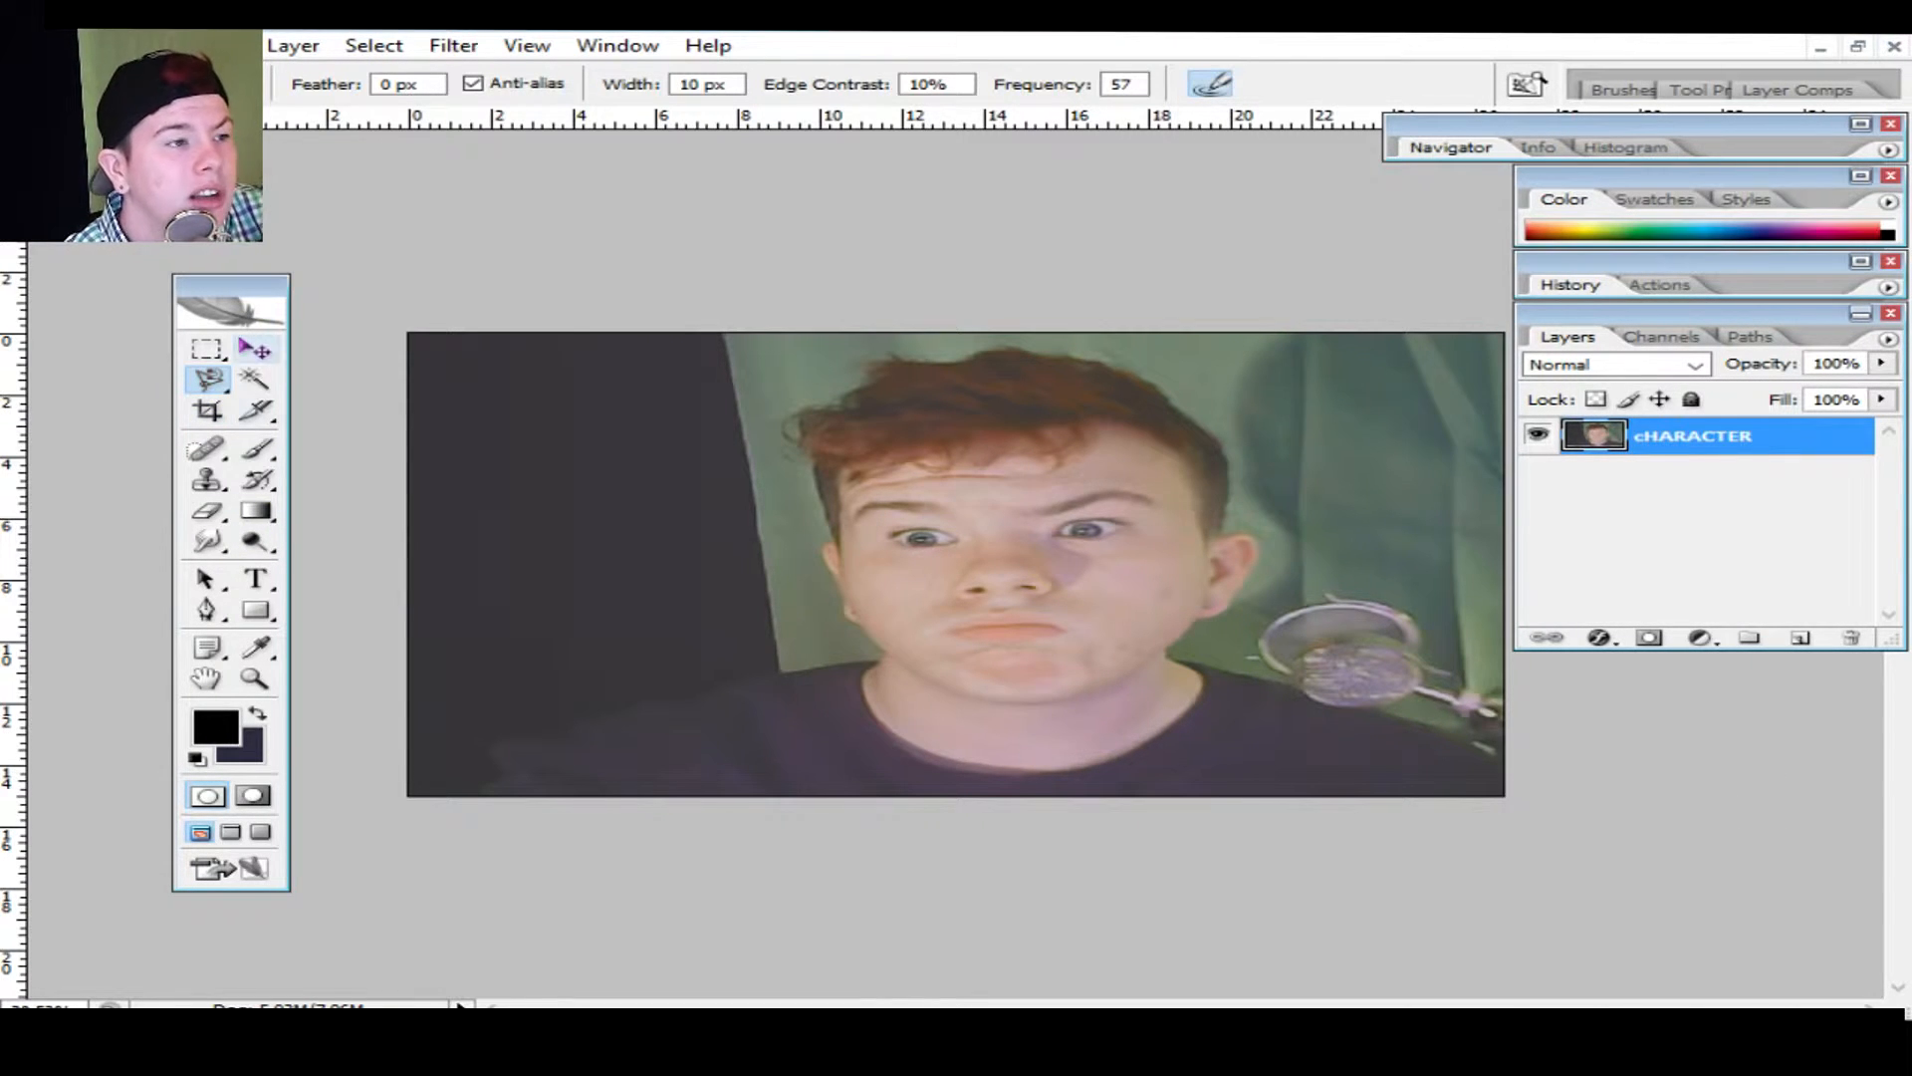
# Step: Try Magic Wand selections on the dark backdrop and the green curtain with a tolerance of 32, and deselect
pyautogui.click(254, 378)
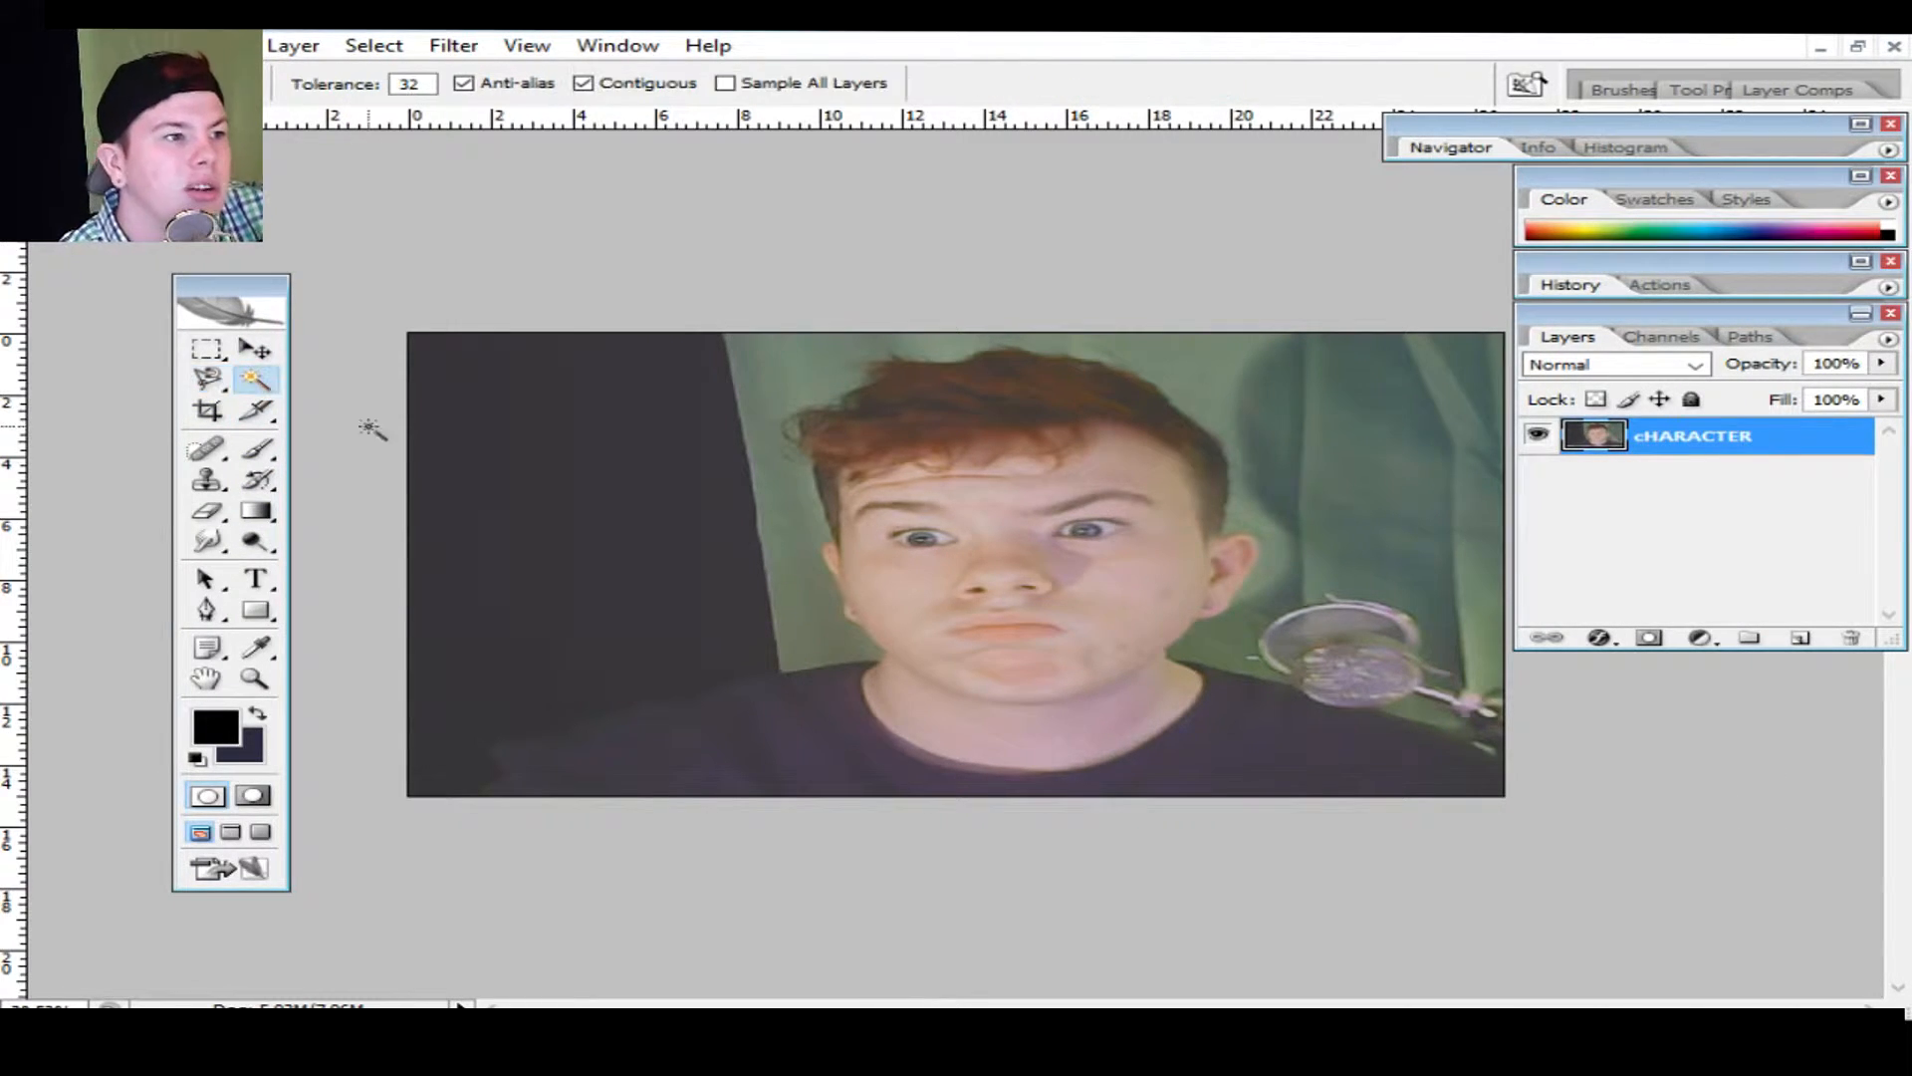
pyautogui.click(594, 504)
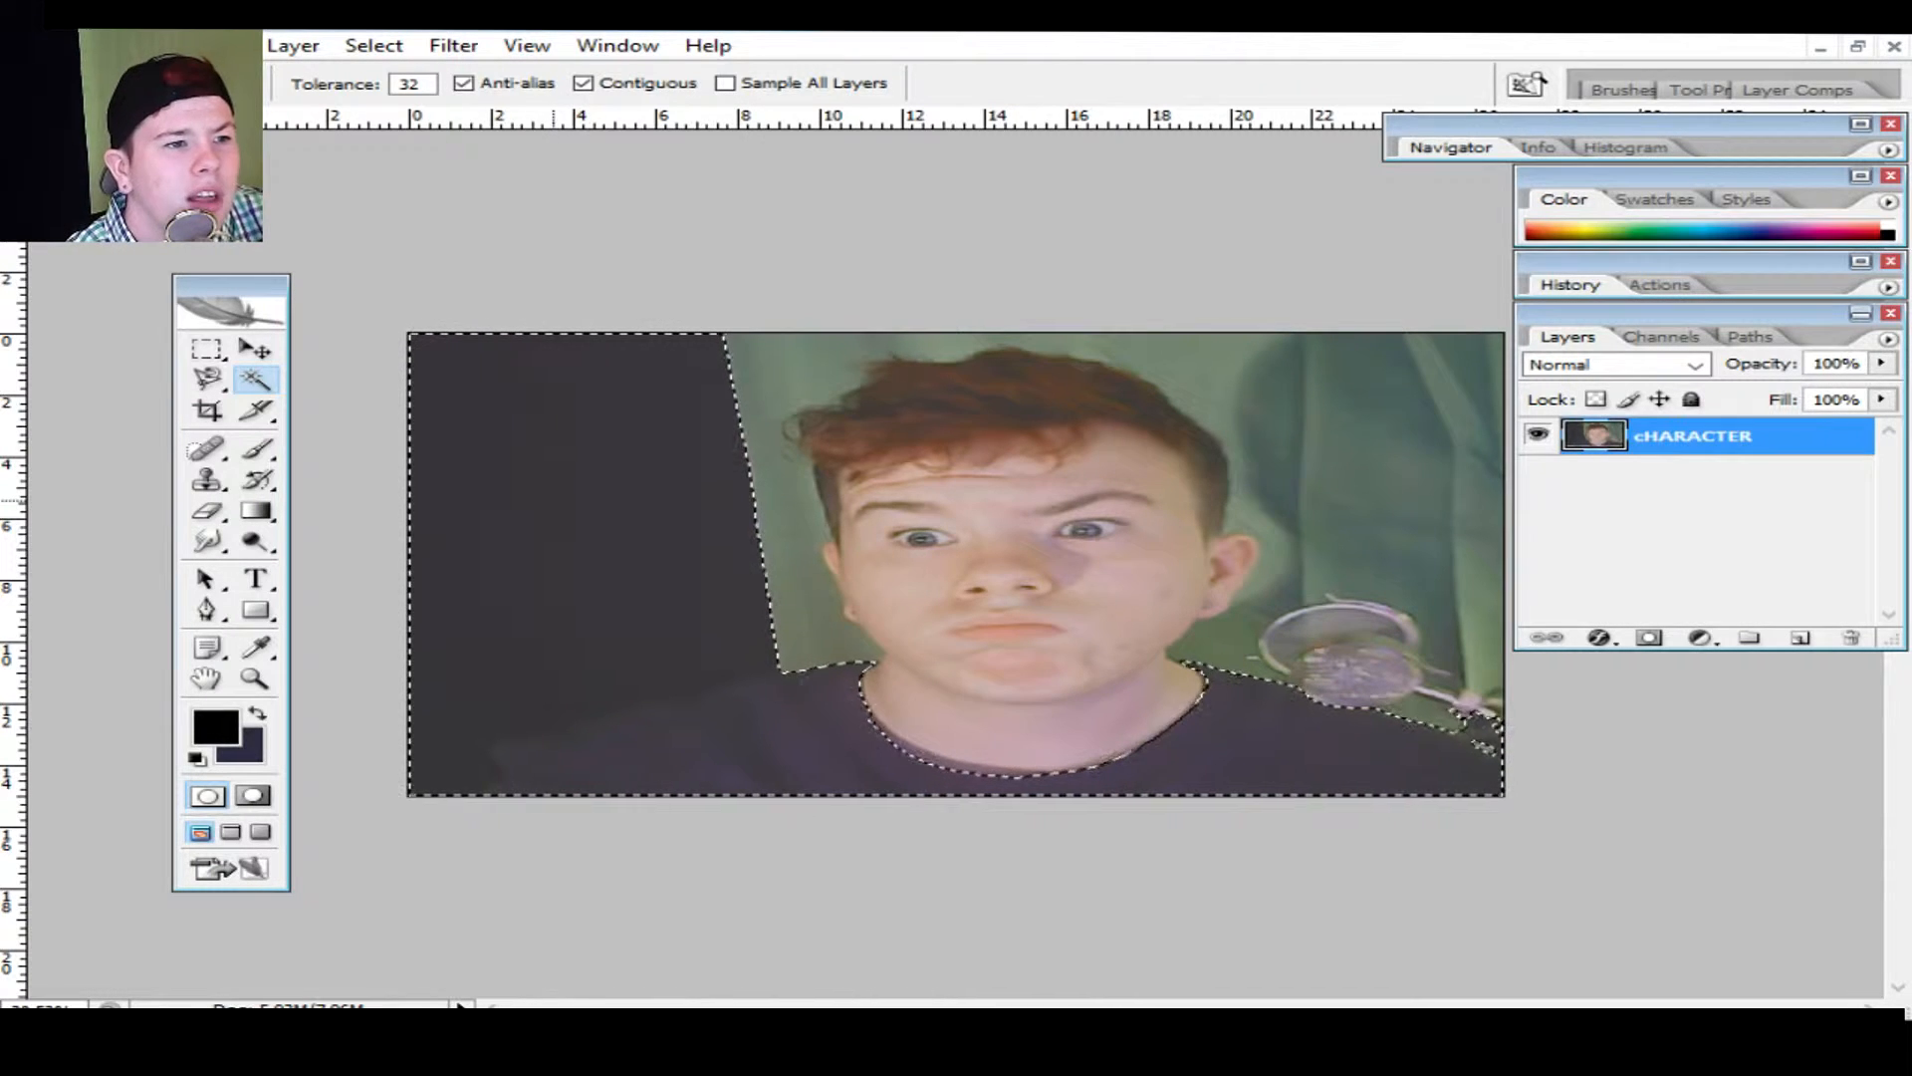
pyautogui.click(747, 376)
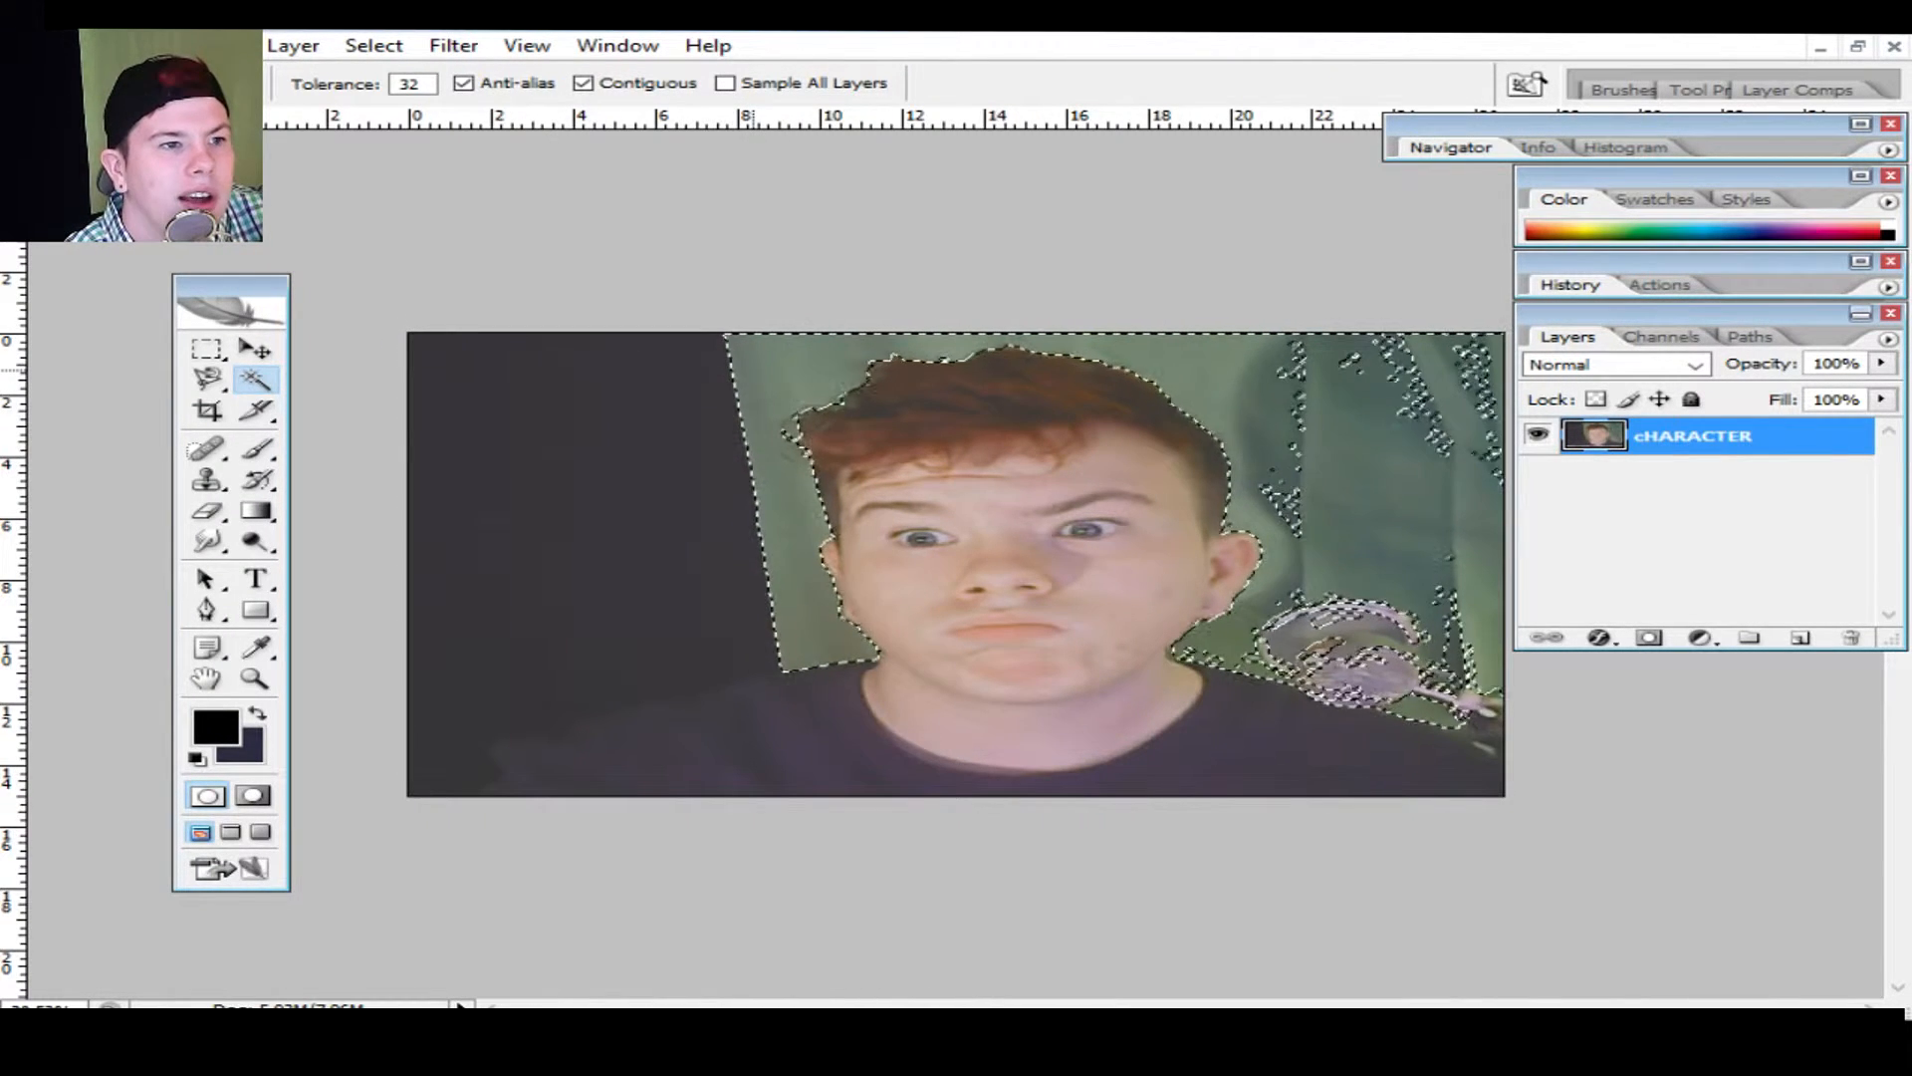
pyautogui.click(491, 414)
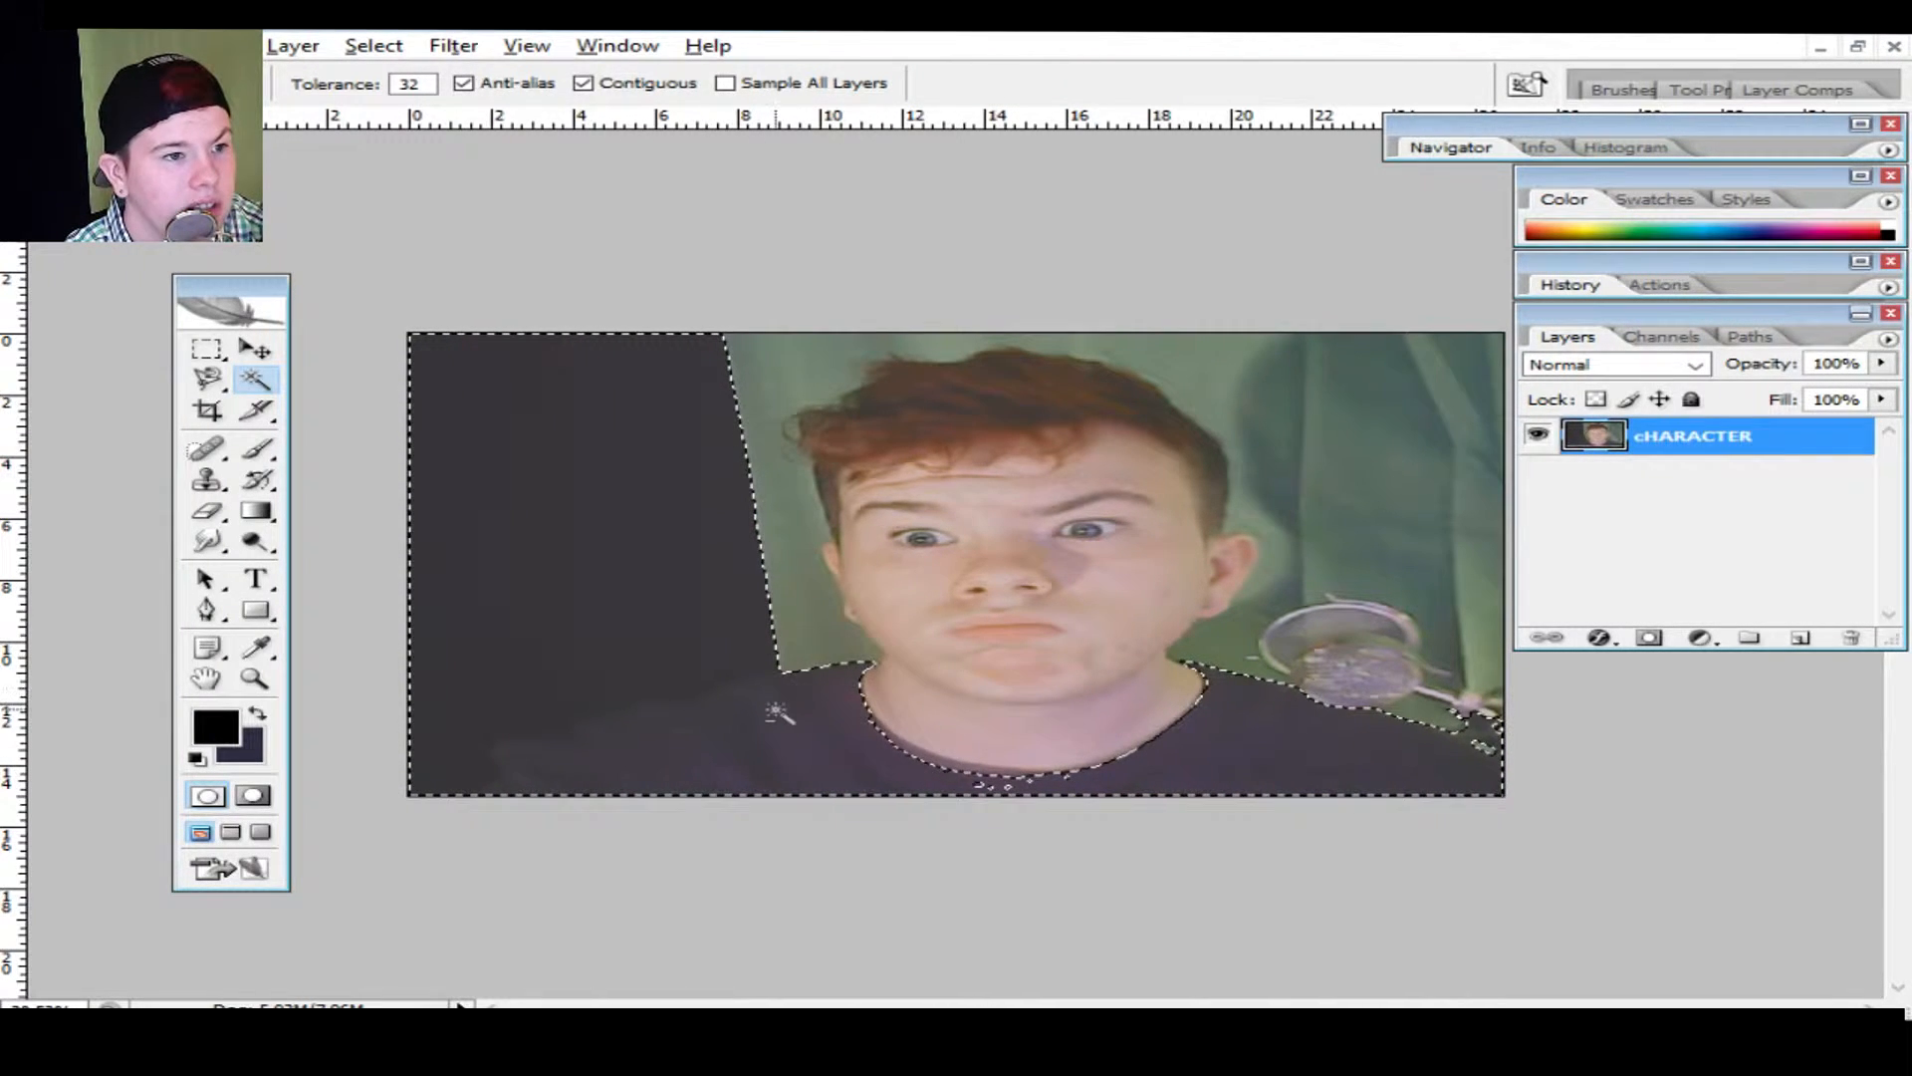
pyautogui.hotkey('ctrl', 'd')
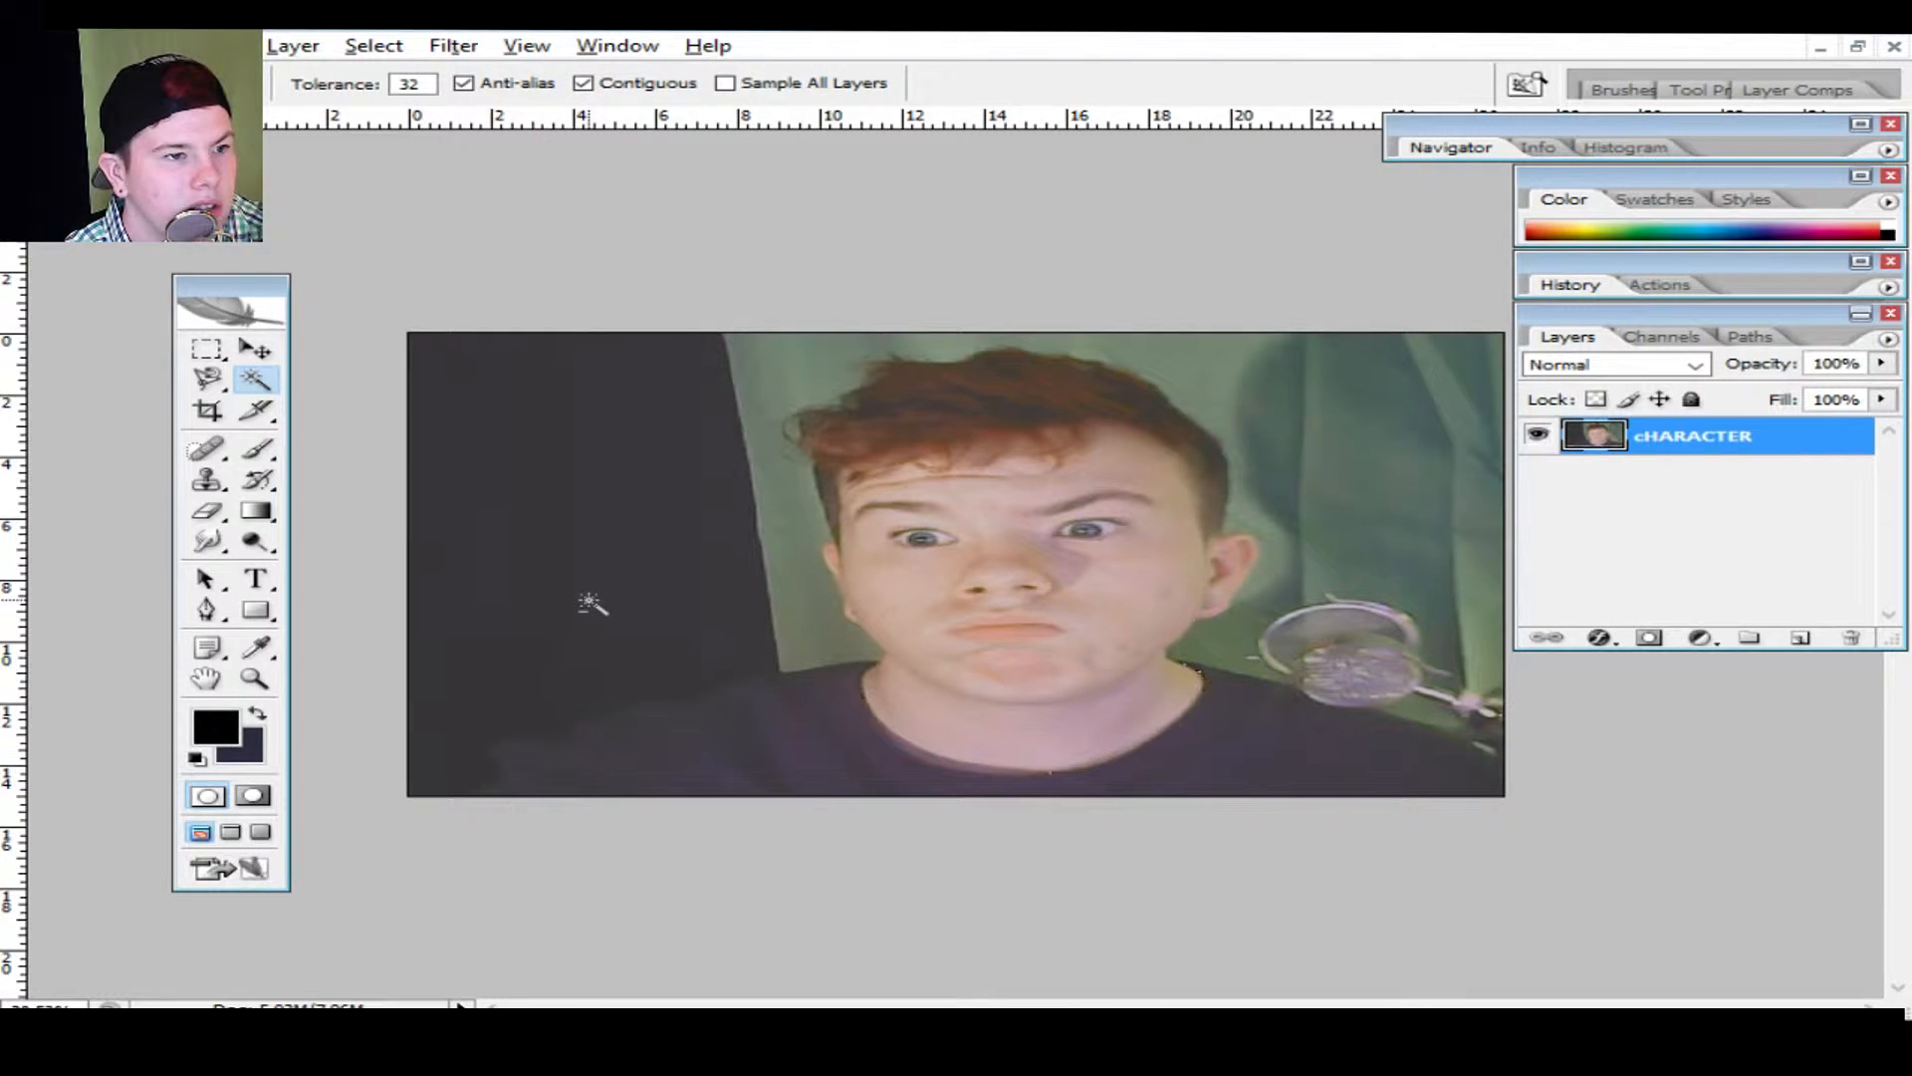
# Step: Try to subtract the shirt from a Magic Wand selection of the dark backdrop, and deselect
pyautogui.click(629, 590)
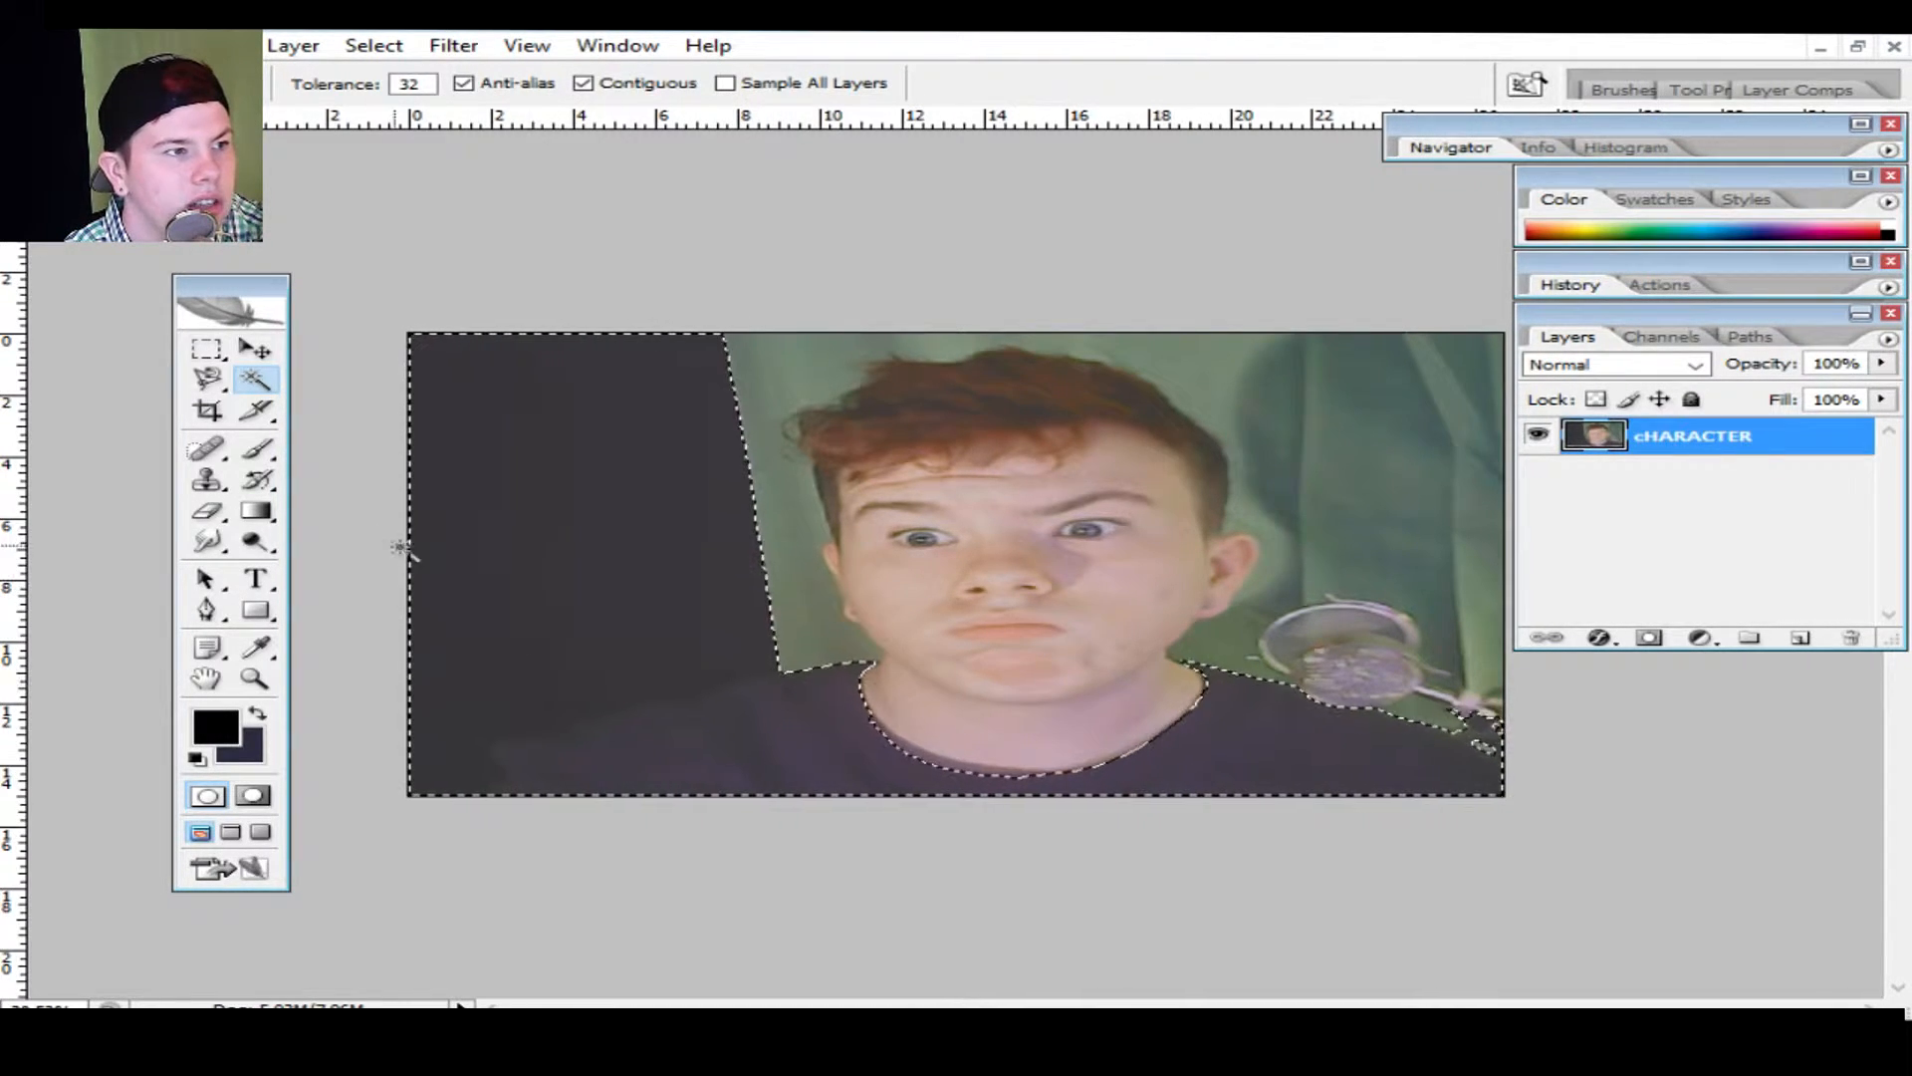
pyautogui.keyDown('alt'); pyautogui.click(857, 679); pyautogui.keyUp('alt')
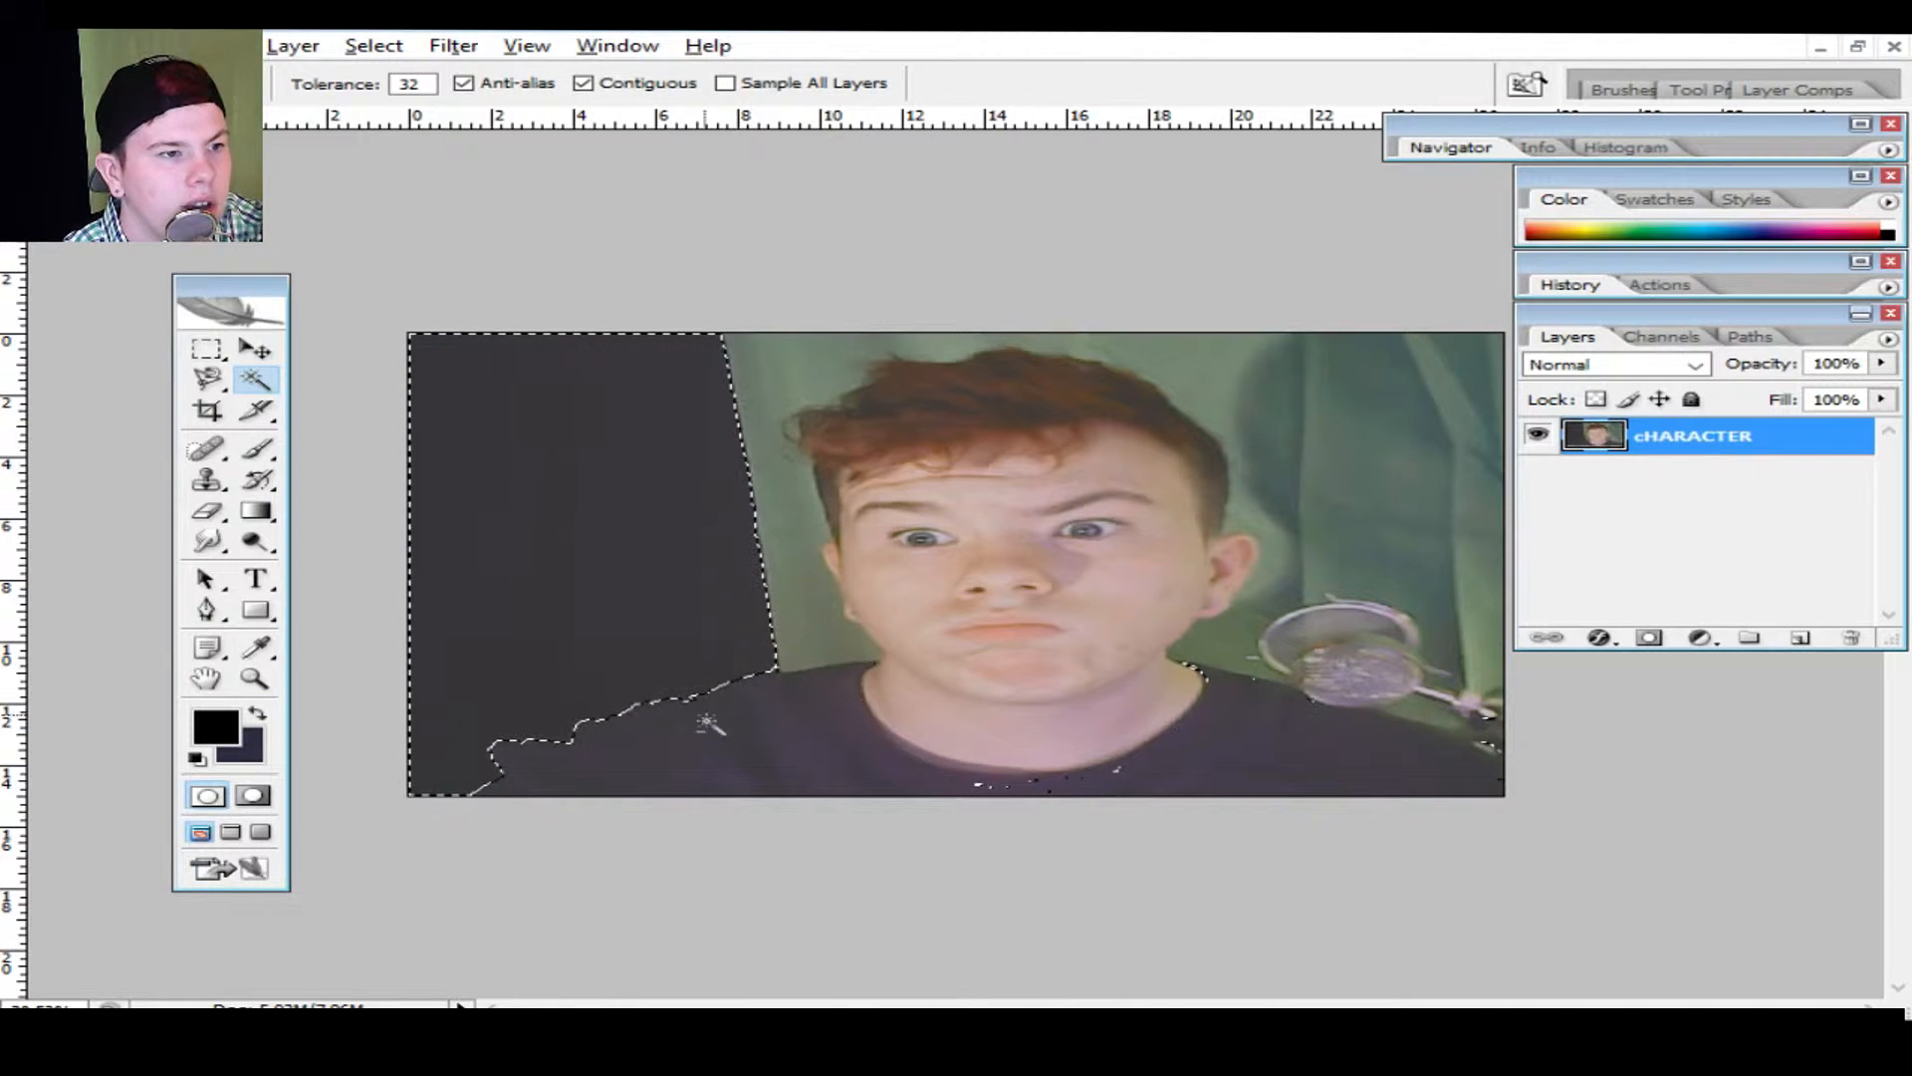
pyautogui.hotkey('ctrl', 'd')
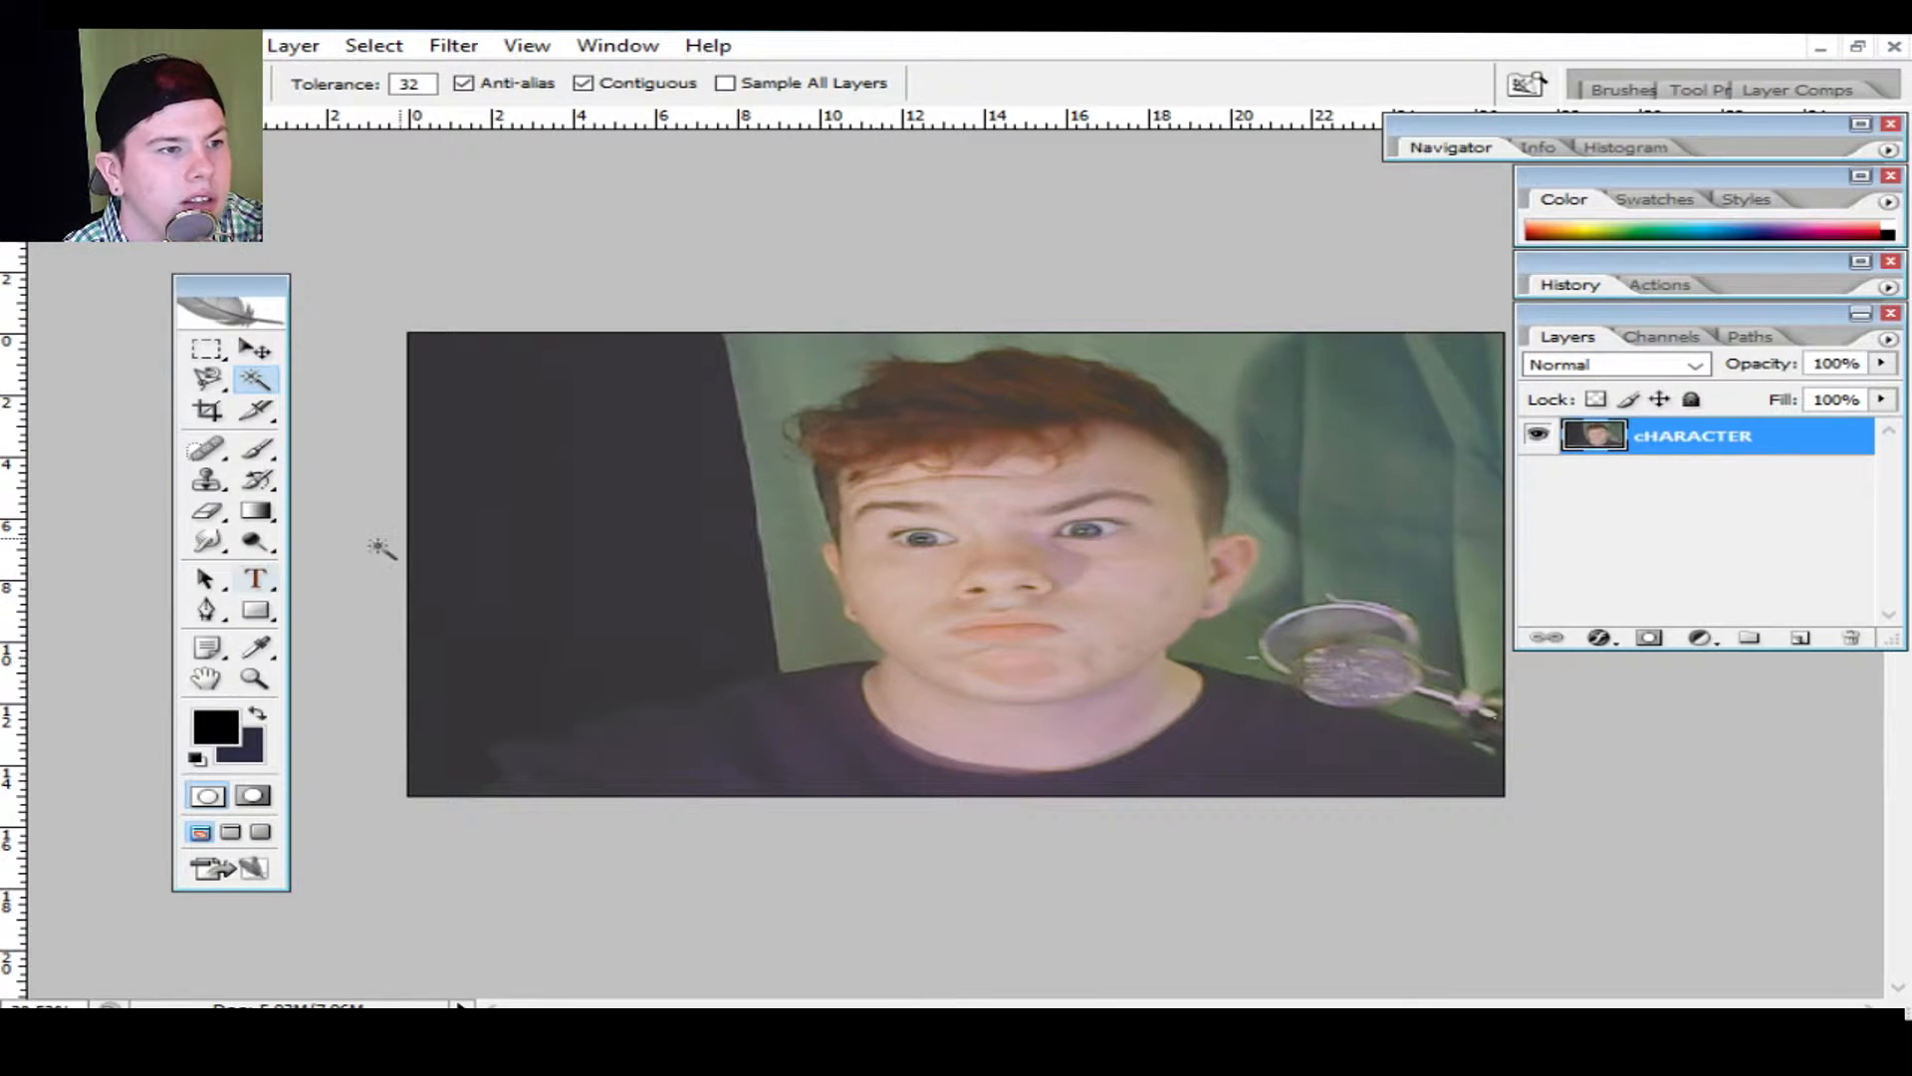
# Step: Select the dark backdrop together with the shirt using the Magic Wand and move that area away from its original place
pyautogui.click(513, 506)
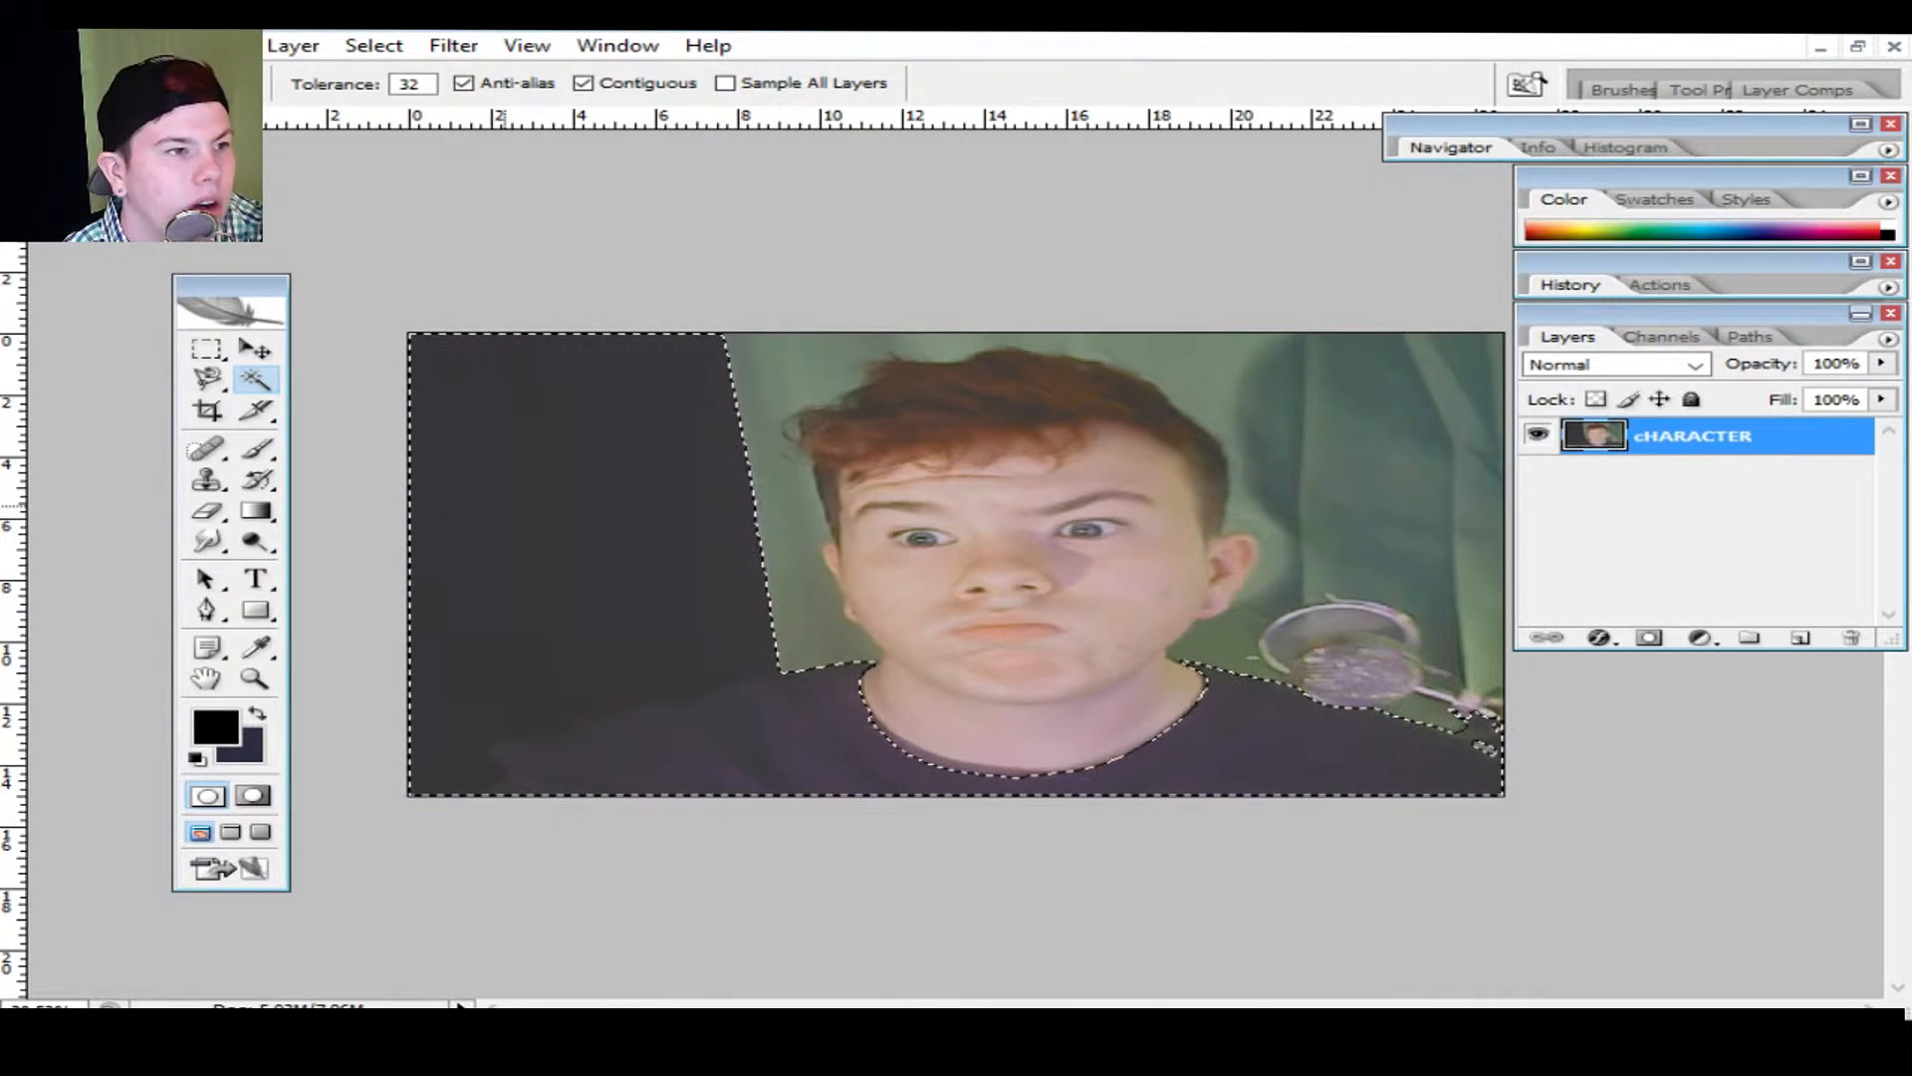
pyautogui.click(254, 349)
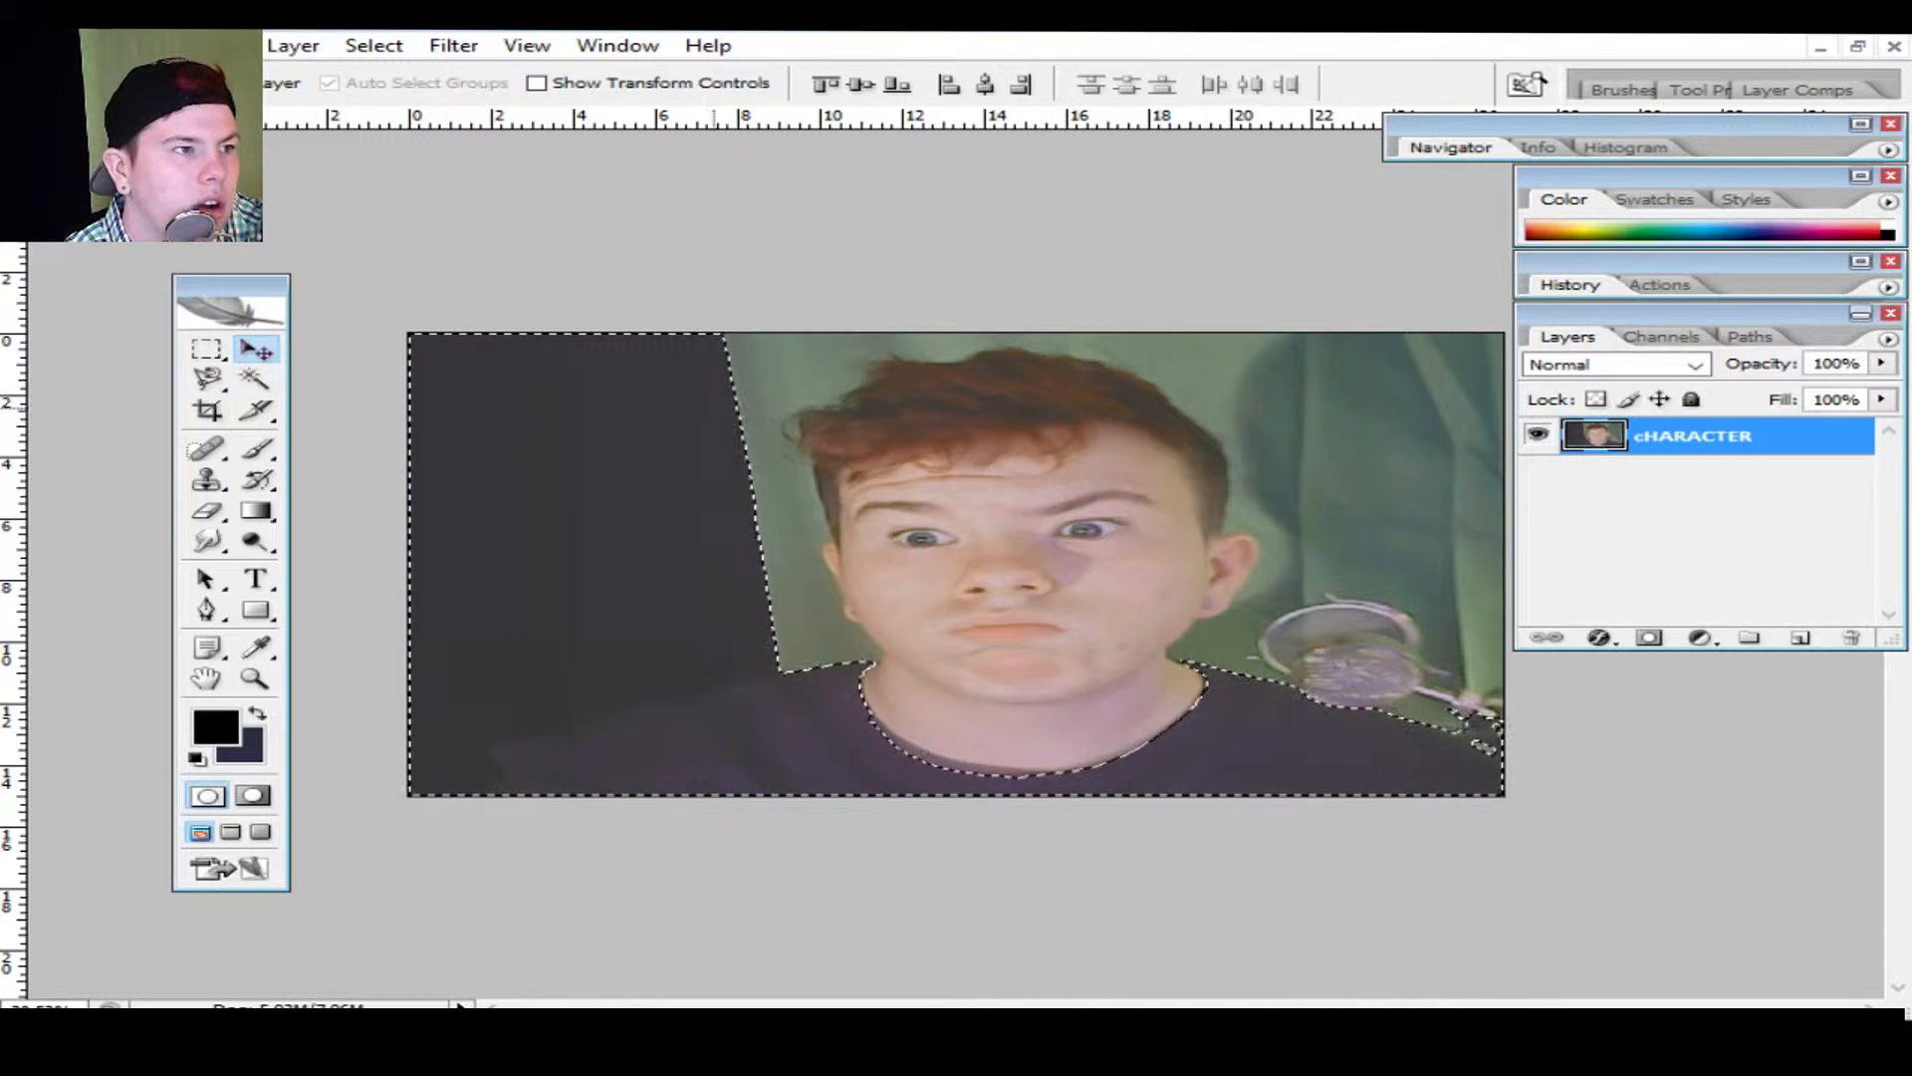
pyautogui.moveTo(618, 558); pyautogui.dragTo(468, 488)
pyautogui.moveTo(511, 380); pyautogui.dragTo(396, 411)
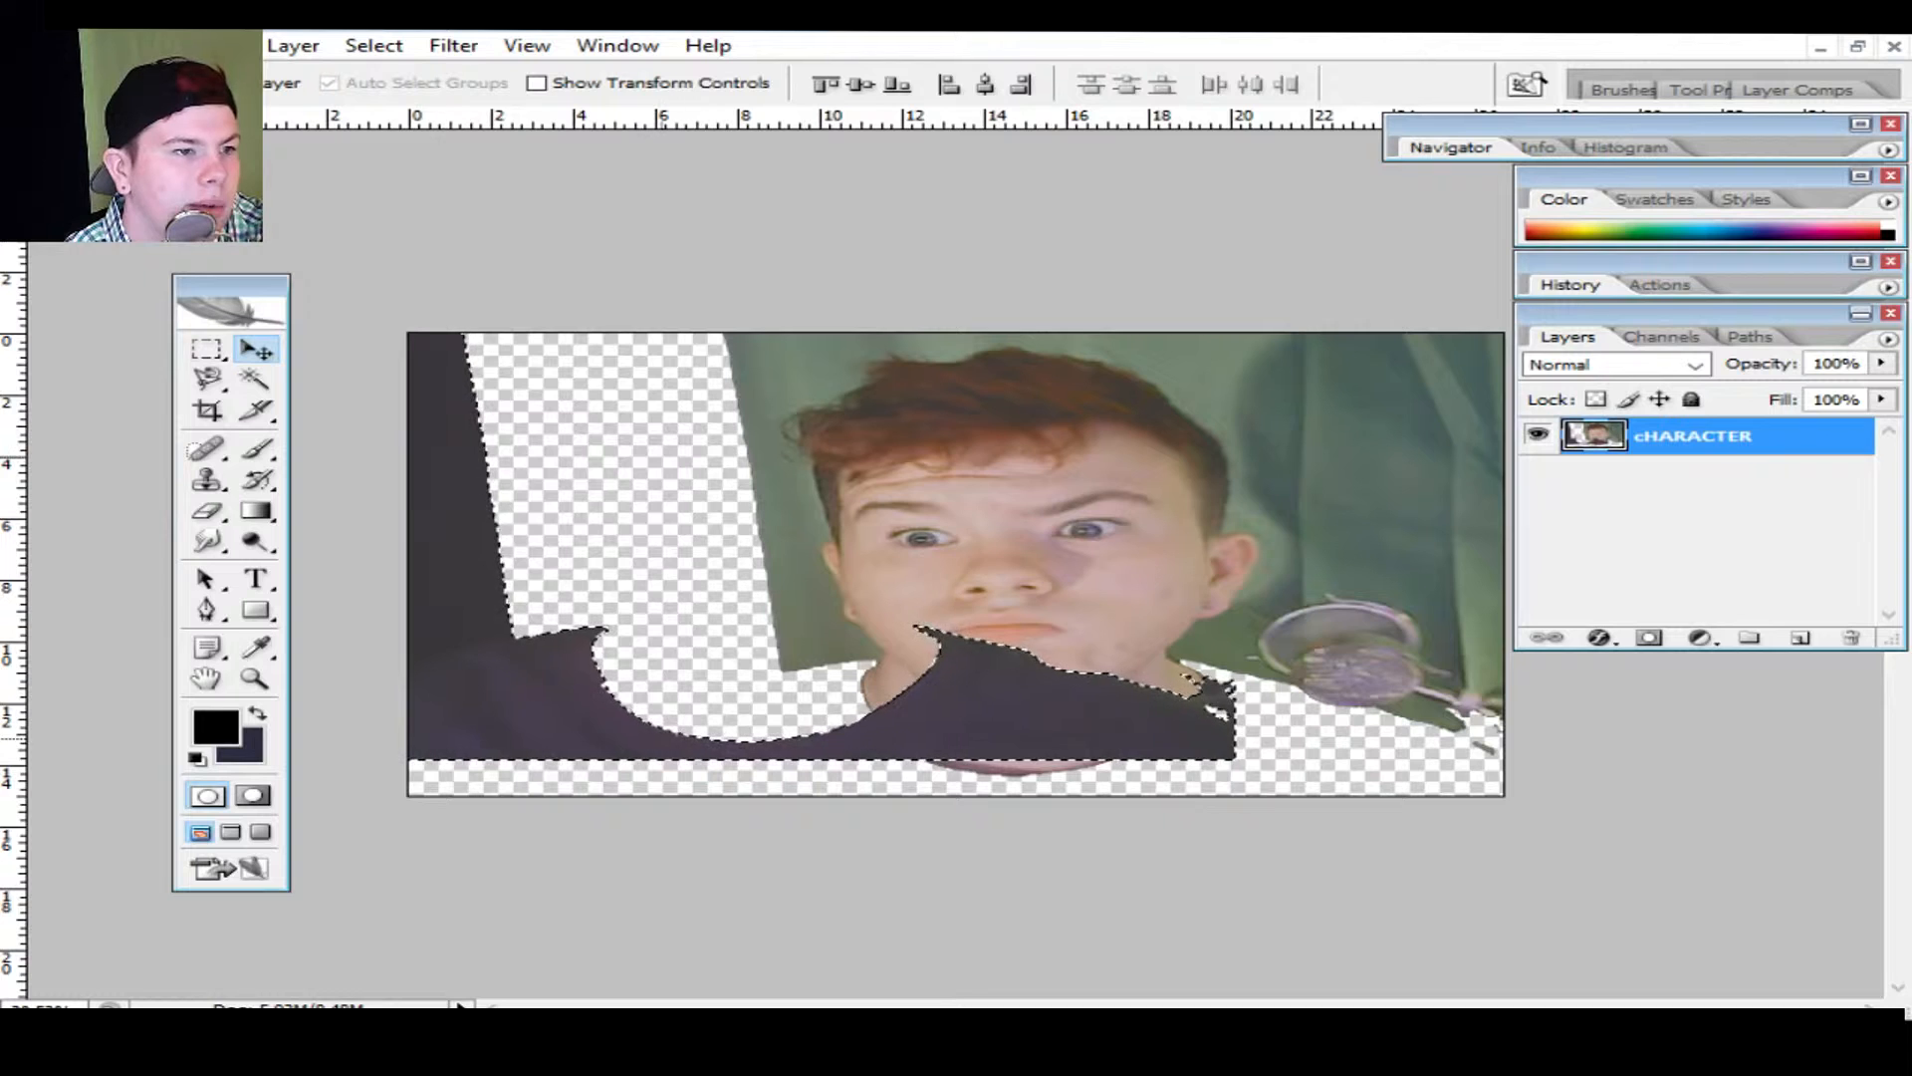
# Step: Move the detached dark backdrop and shirt mostly off the canvas, delete the remaining piece and deselect
pyautogui.rightClick(531, 718)
pyautogui.click(657, 737)
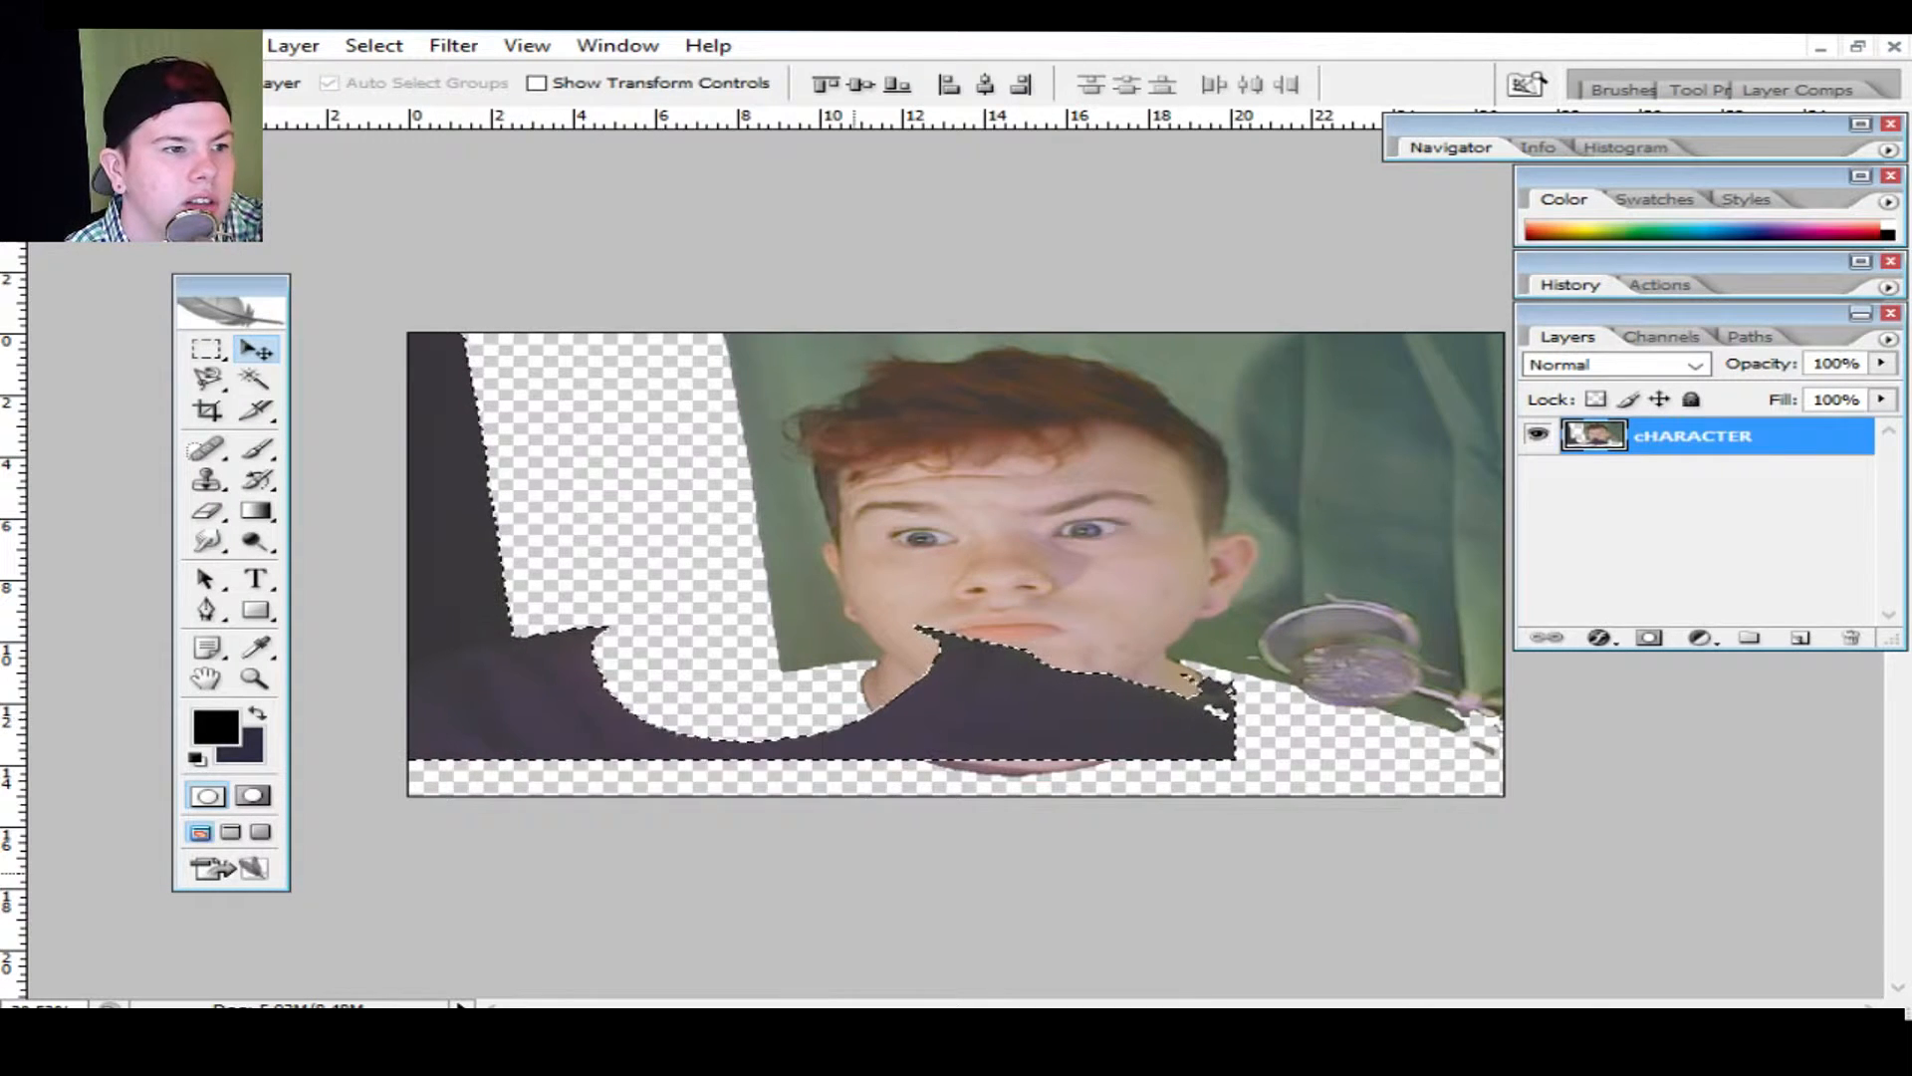
pyautogui.rightClick(602, 735)
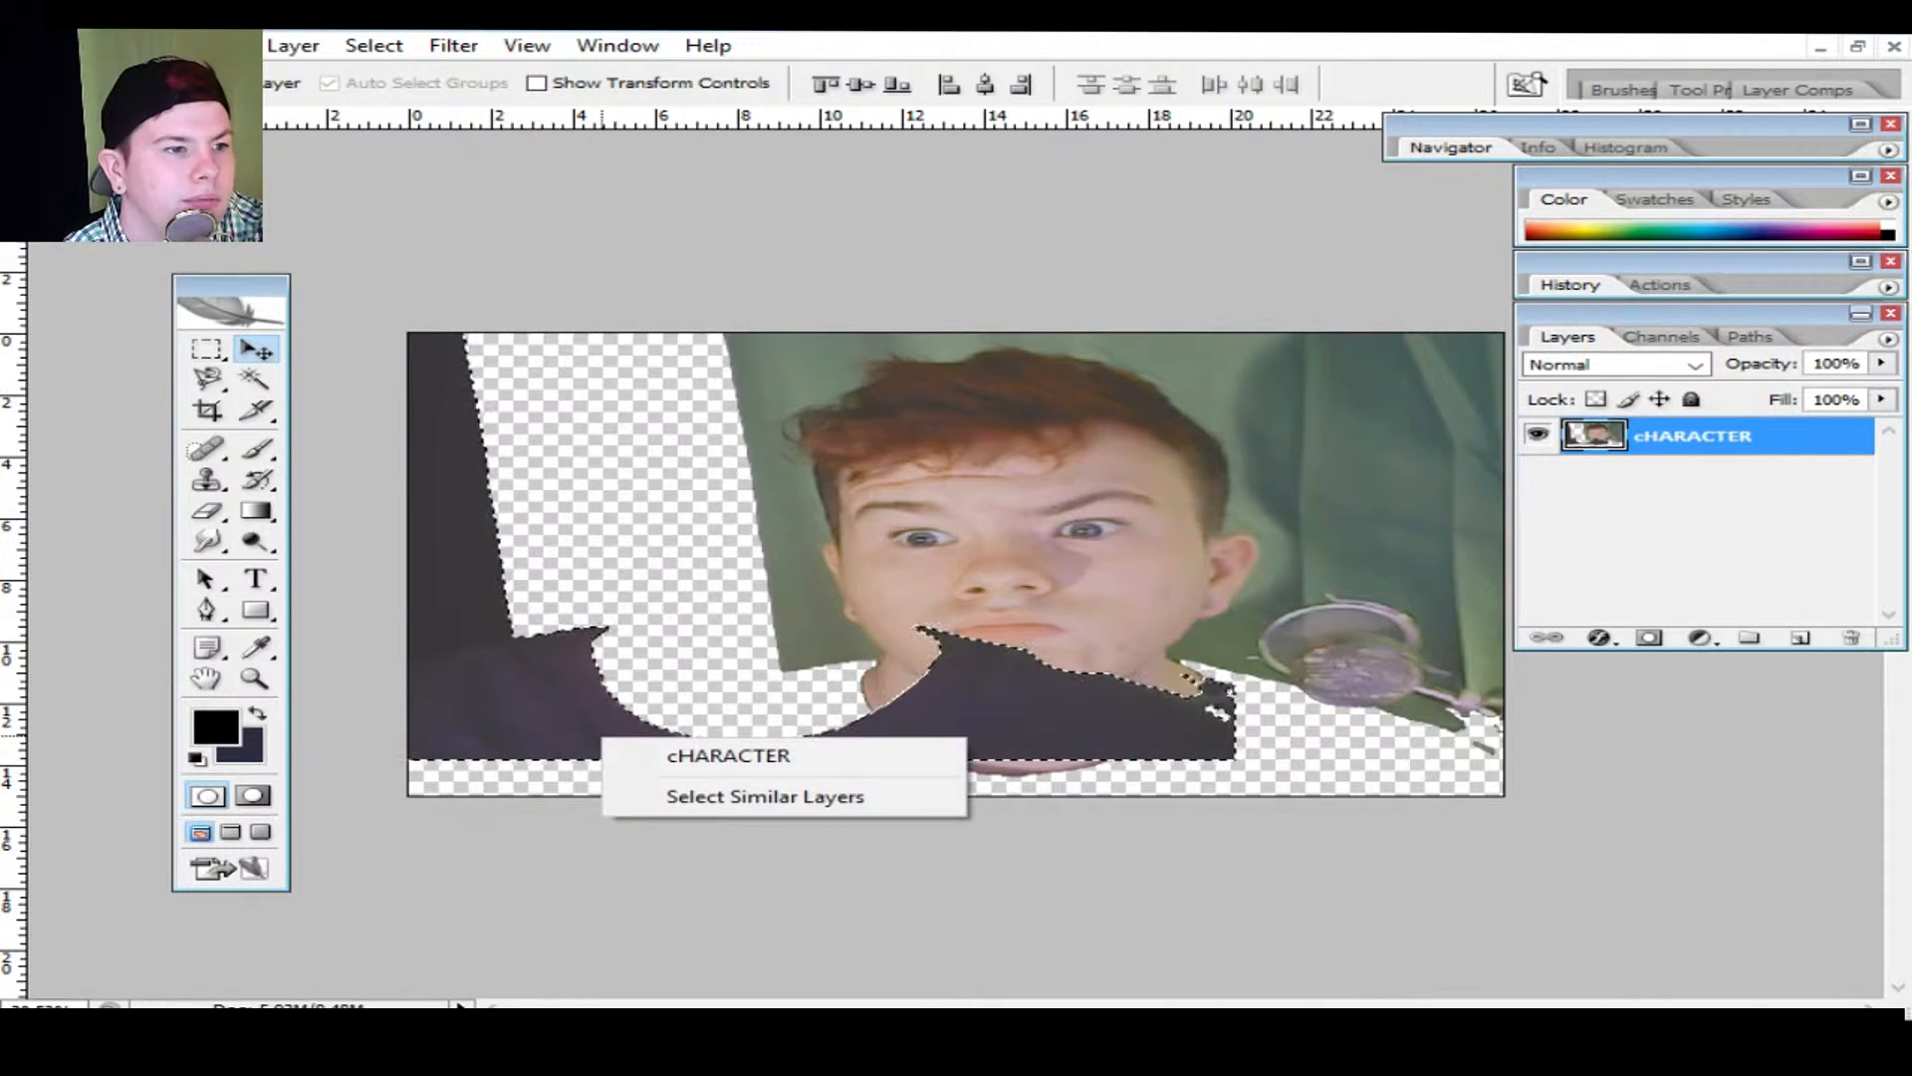
pyautogui.click(141, 290)
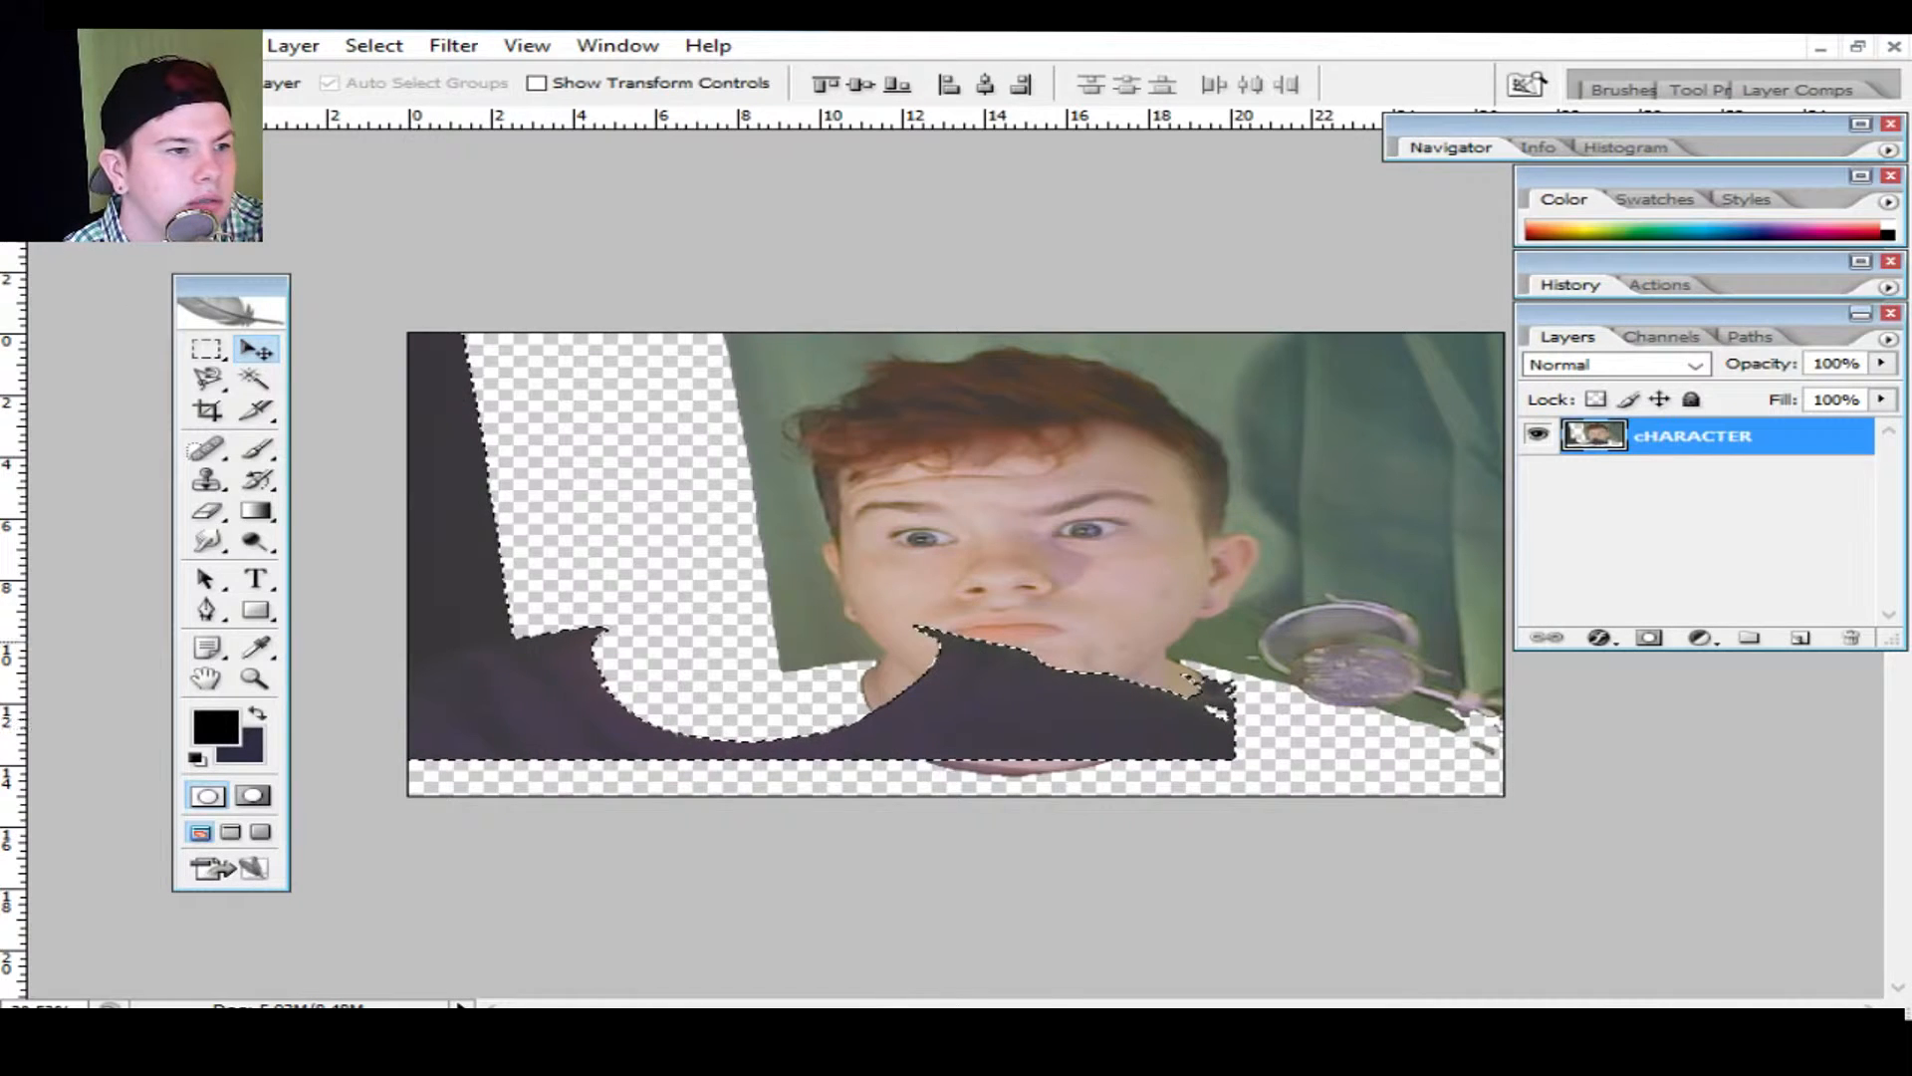
pyautogui.press('Delete')
pyautogui.hotkey('ctrl', 'd')
pyautogui.moveTo(980, 279); pyautogui.dragTo(980, 882)
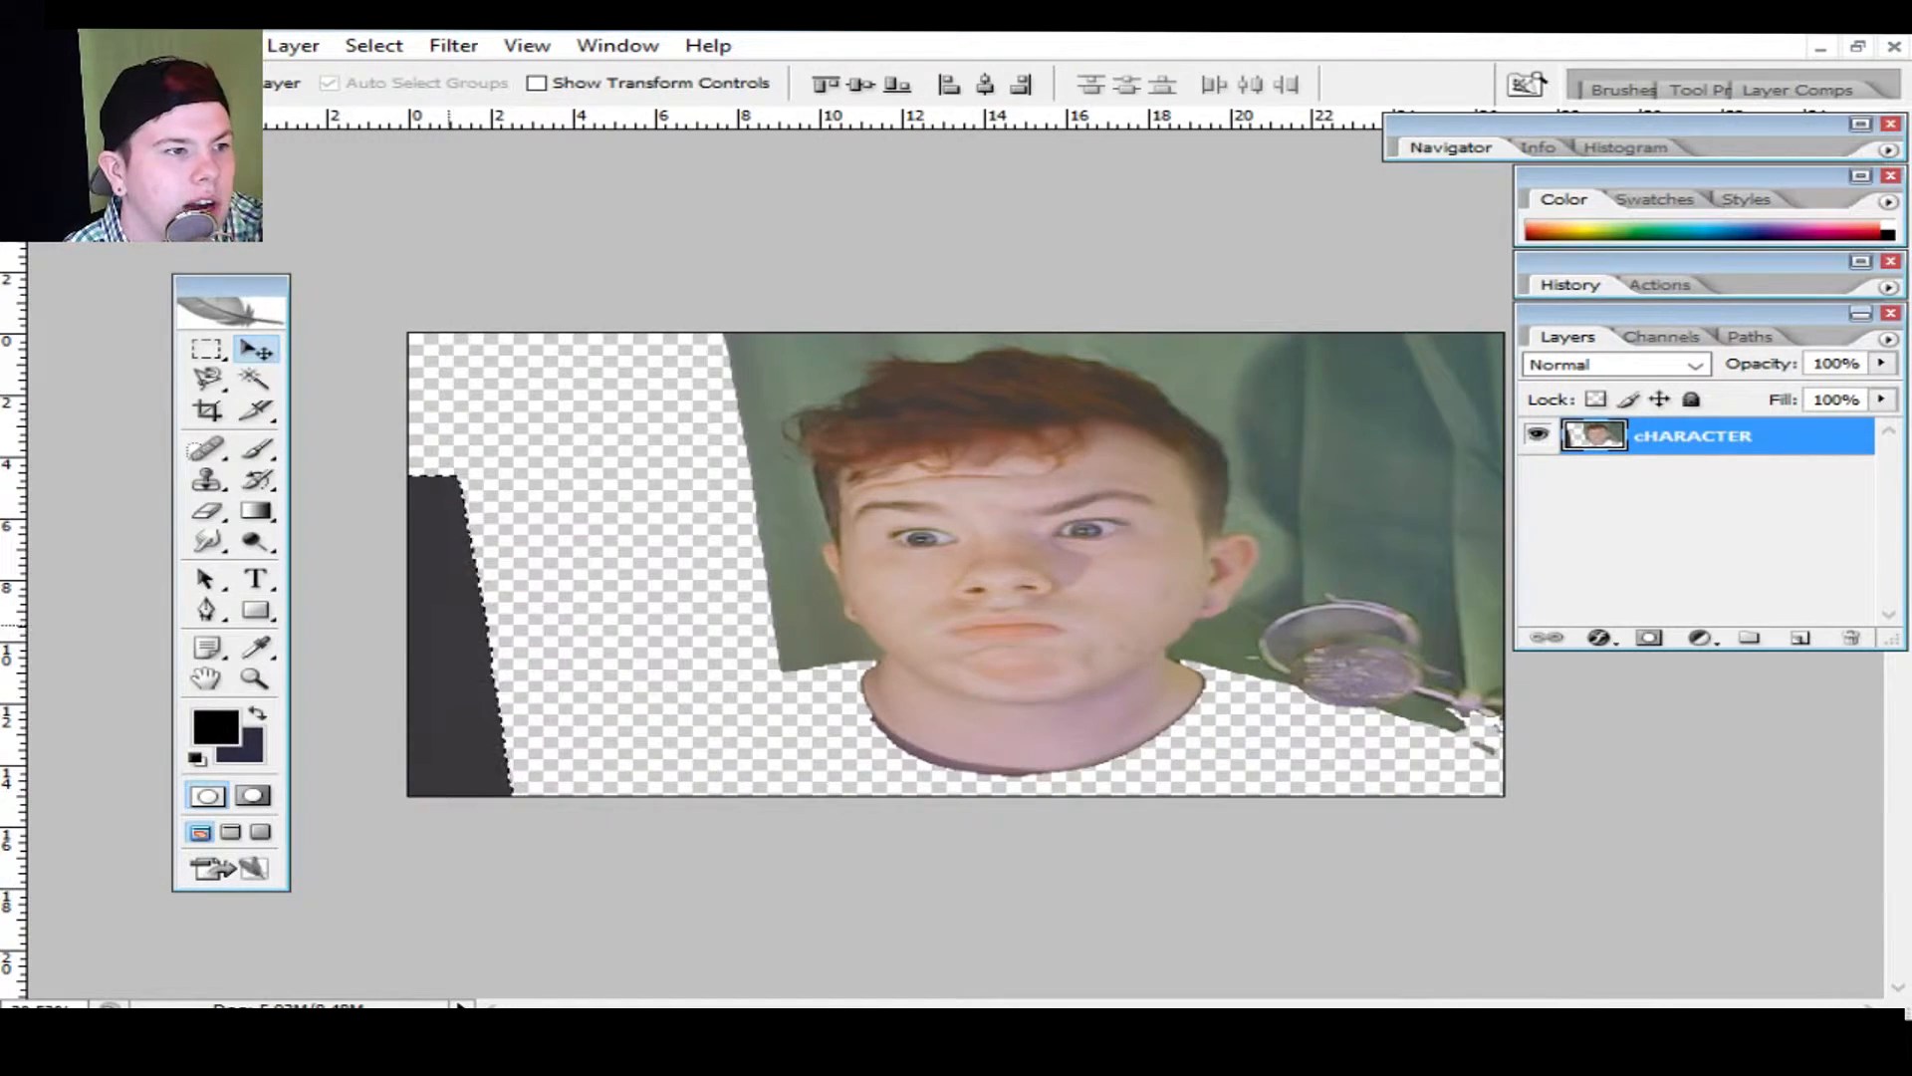
pyautogui.press('Delete')
pyautogui.hotkey('ctrl', 'd')
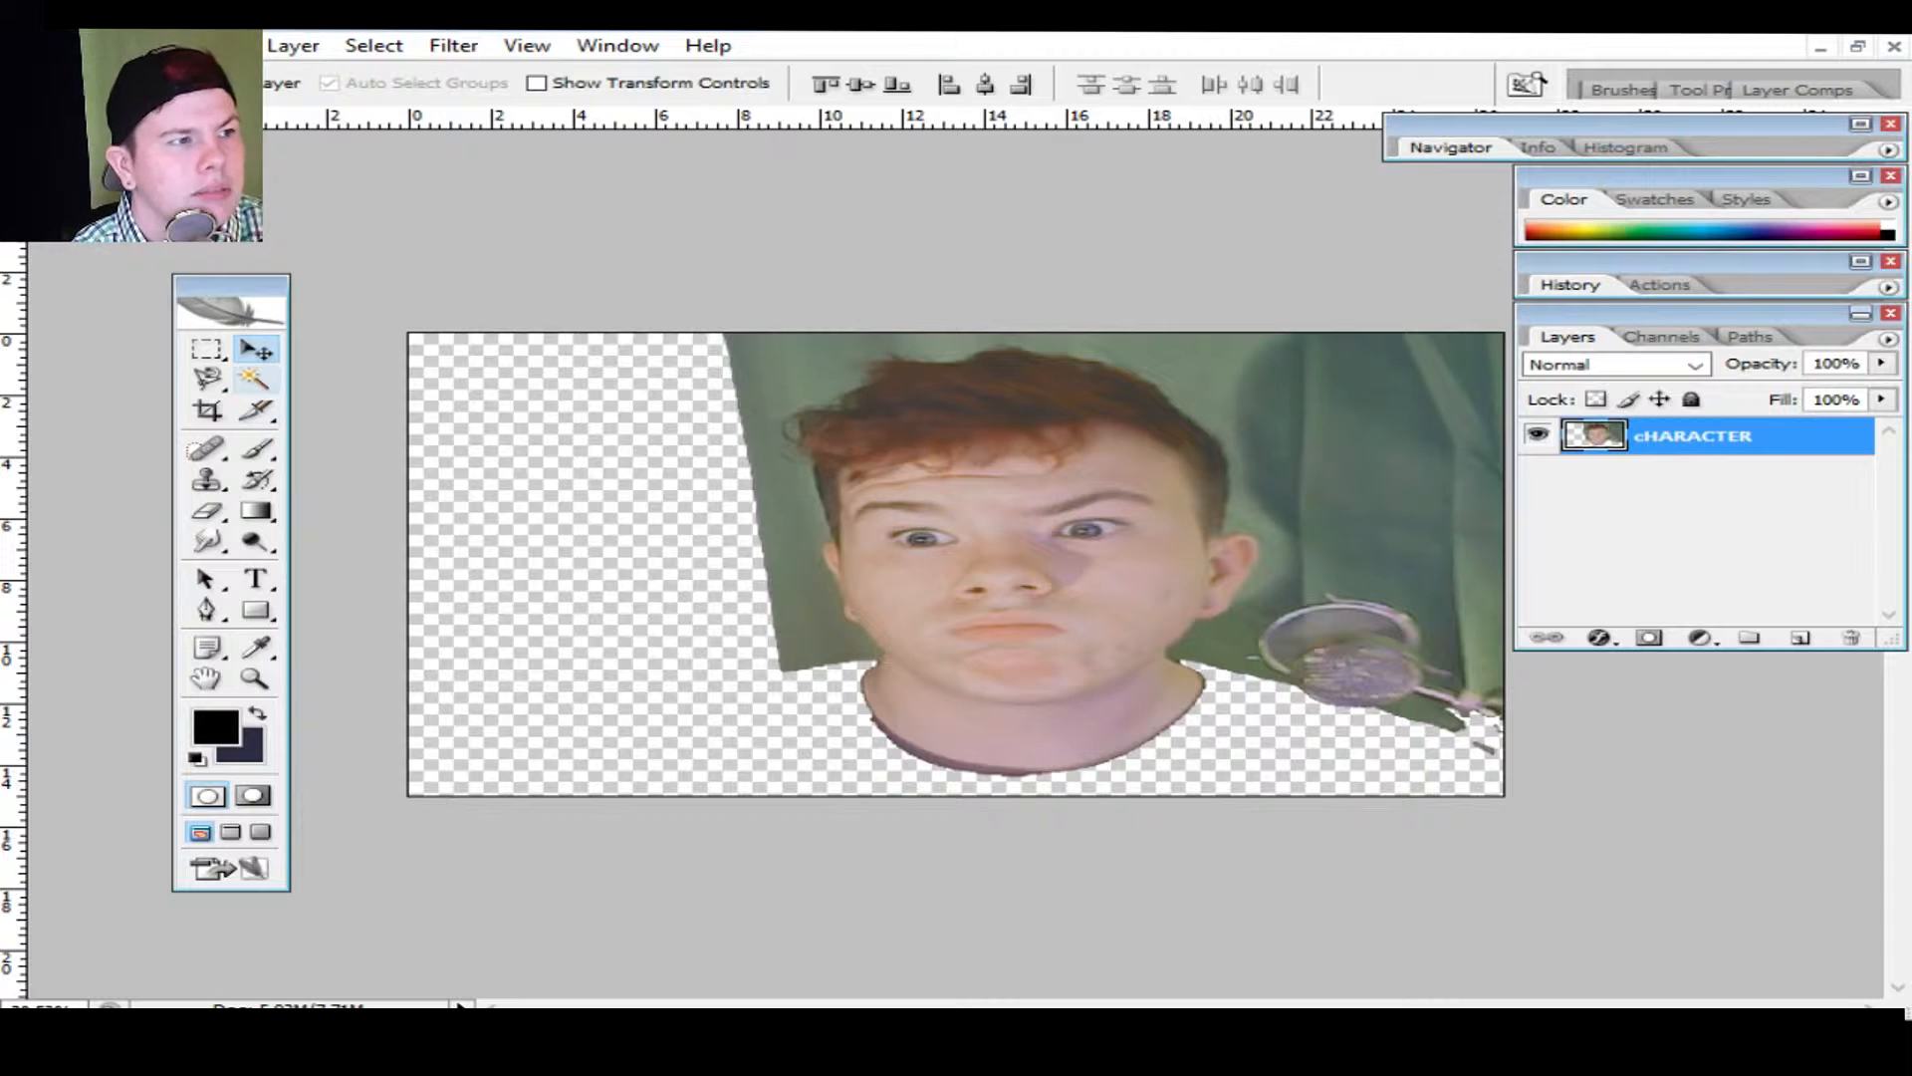
# Step: Select the lighter green curtain around the head with the Magic Wand and cut it to a new layer
pyautogui.click(254, 379)
pyautogui.click(956, 386)
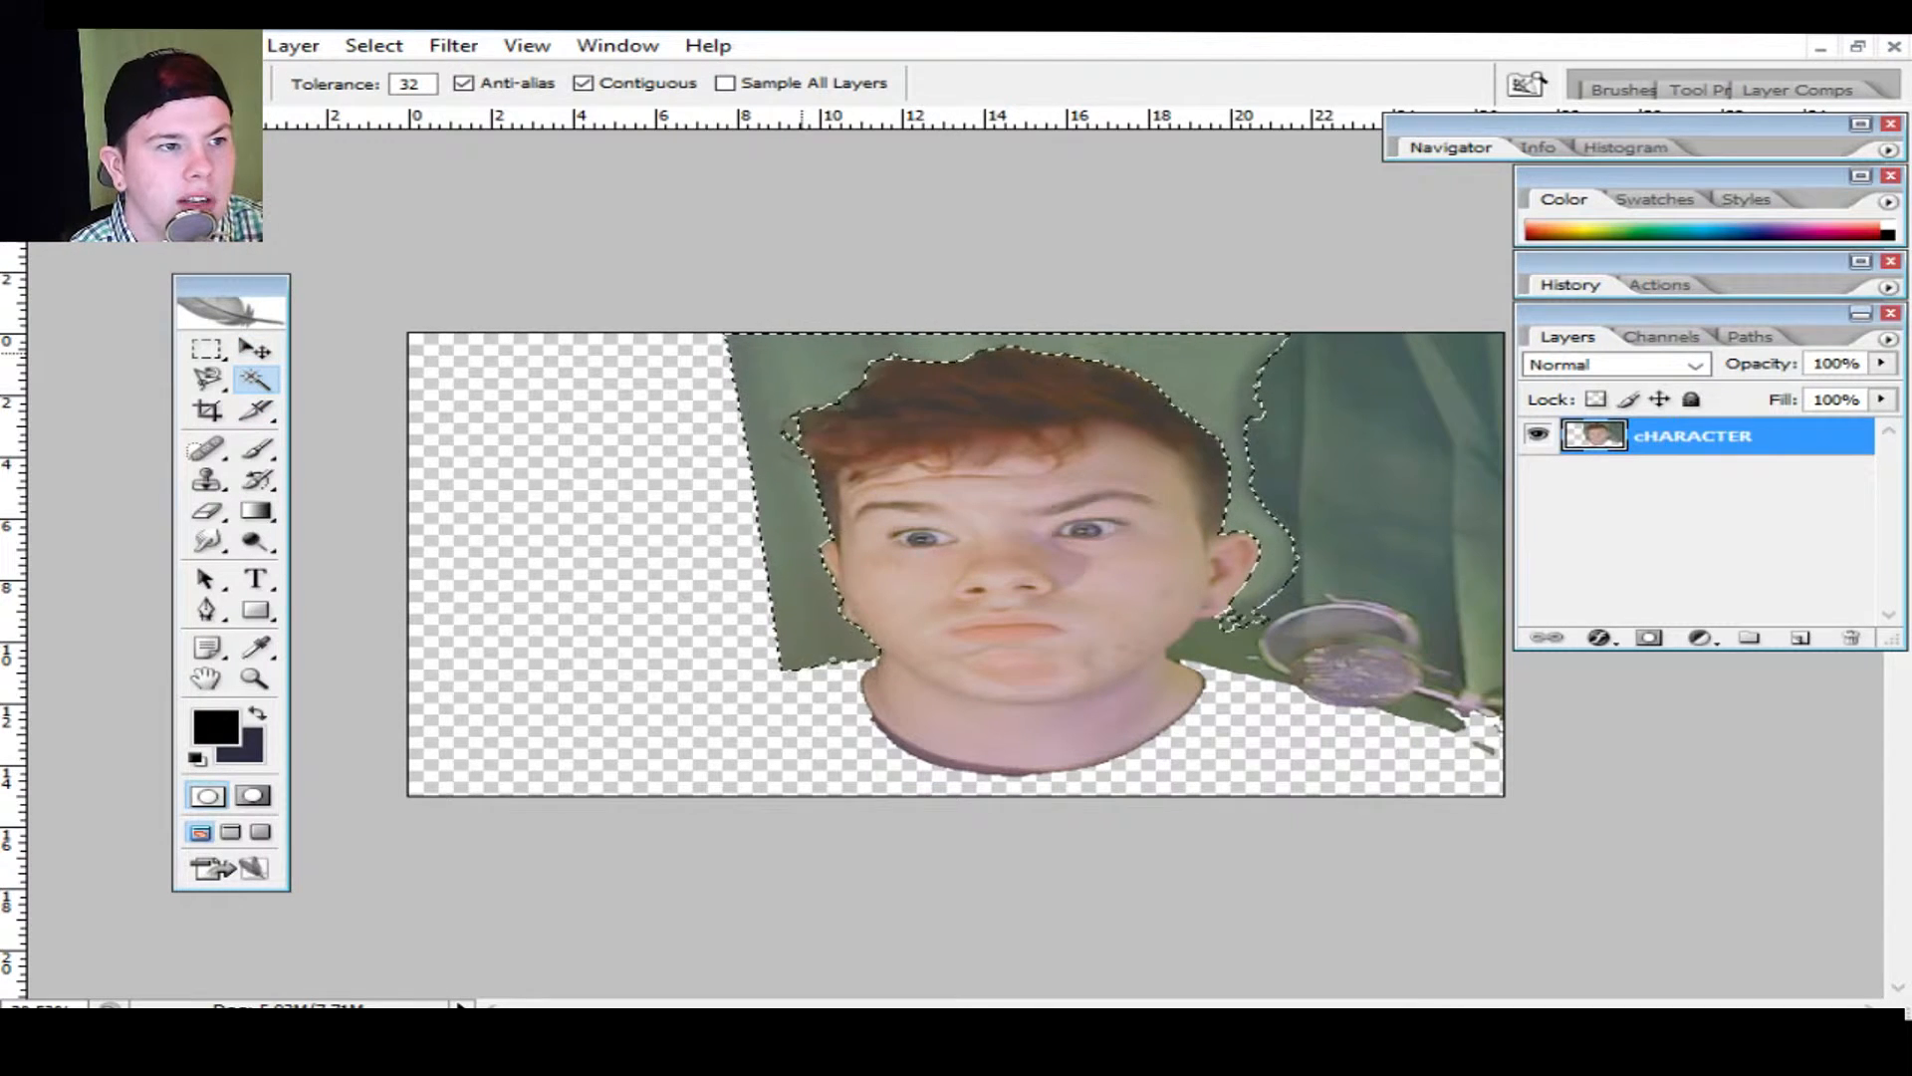
pyautogui.moveTo(827, 382)
pyautogui.mouseDown()
pyautogui.moveTo(512, 382)
pyautogui.moveTo(375, 559)
pyautogui.moveTo(604, 446)
pyautogui.moveTo(817, 383)
pyautogui.mouseUp()
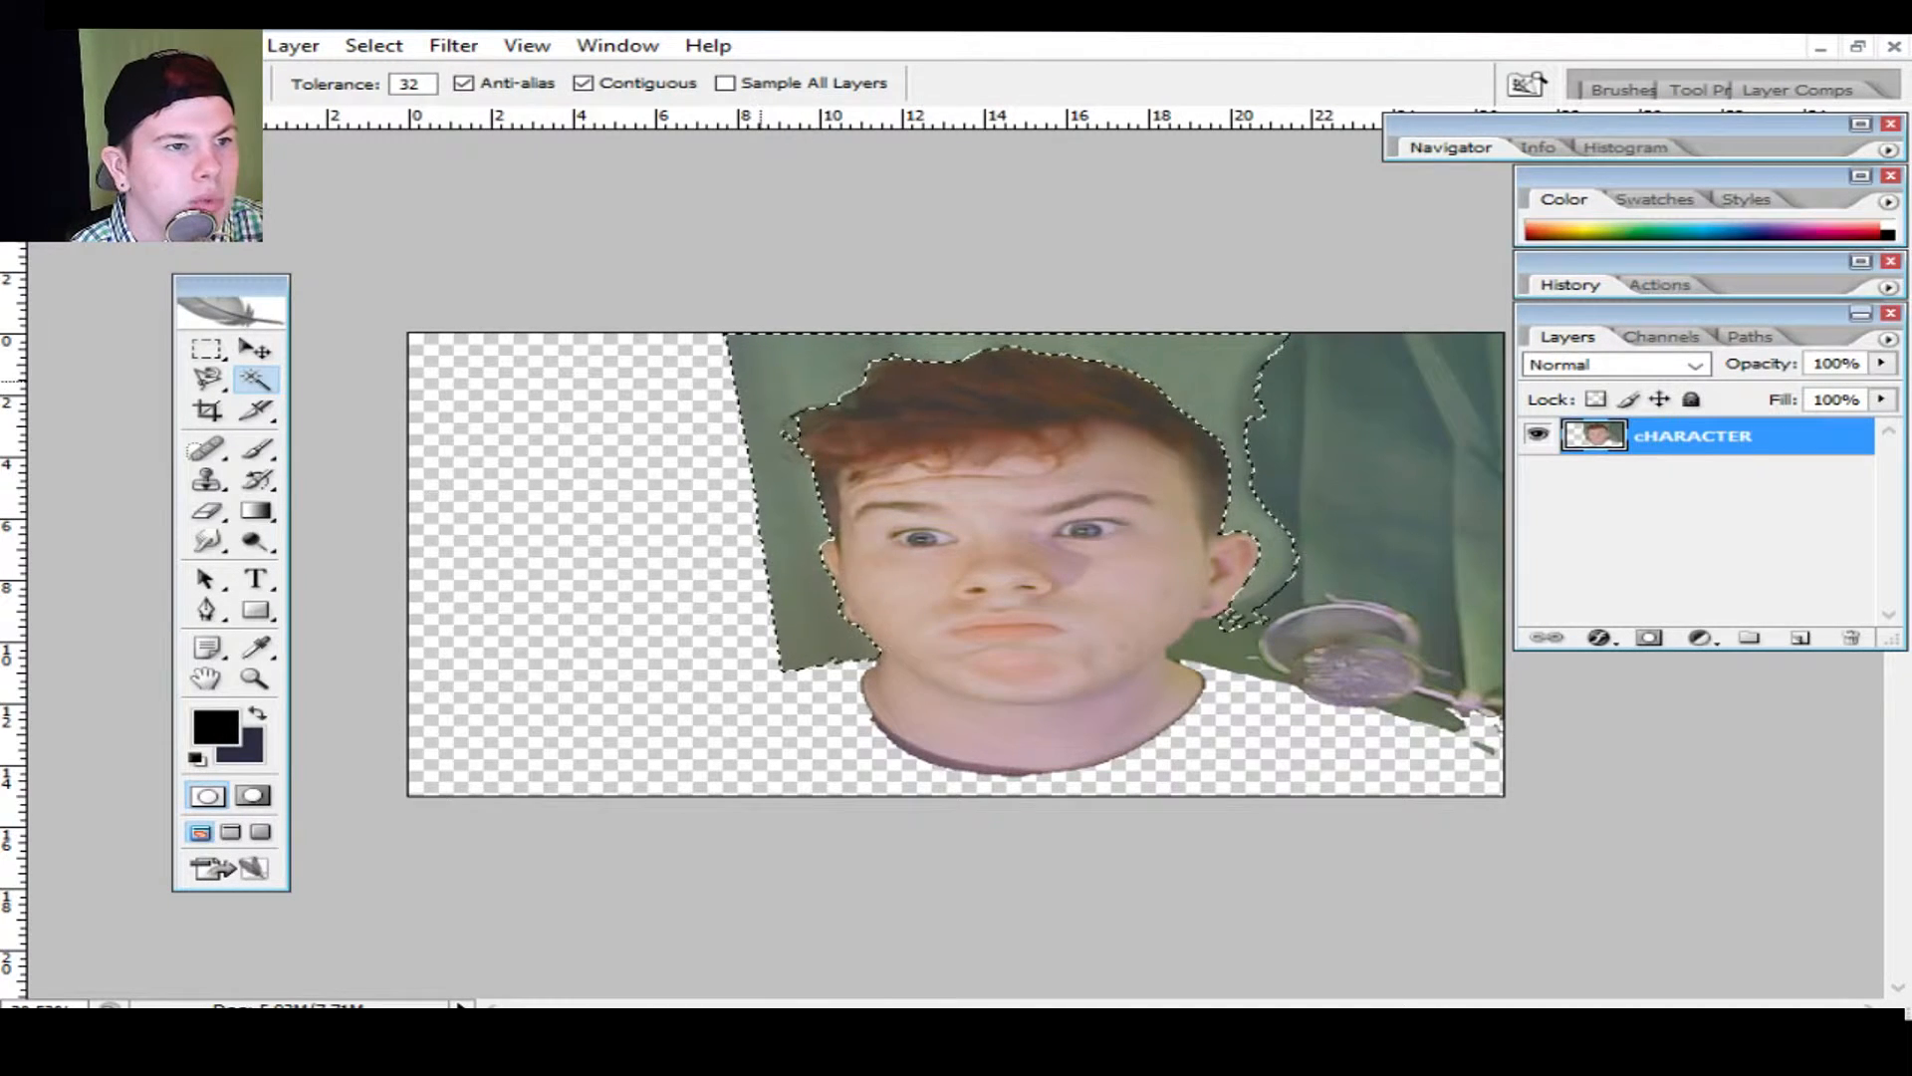
pyautogui.rightClick(763, 384)
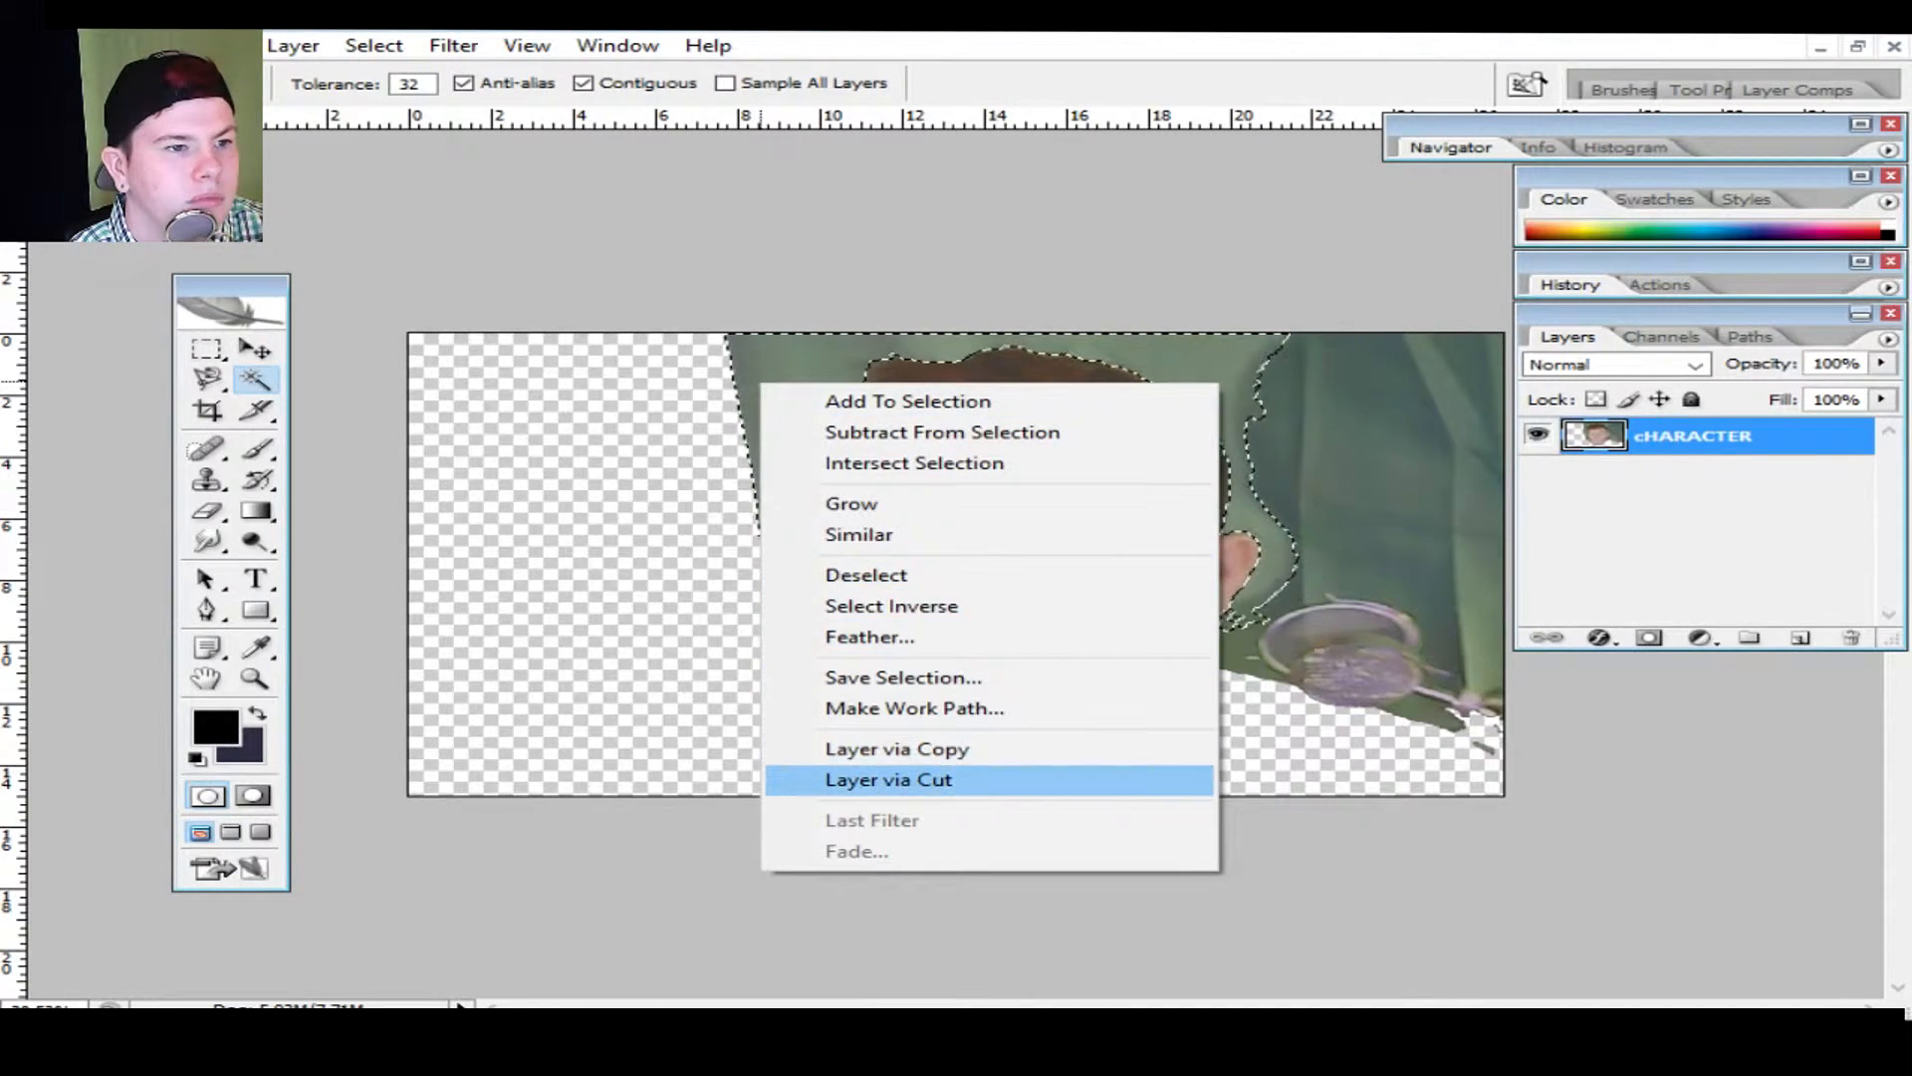
pyautogui.click(888, 780)
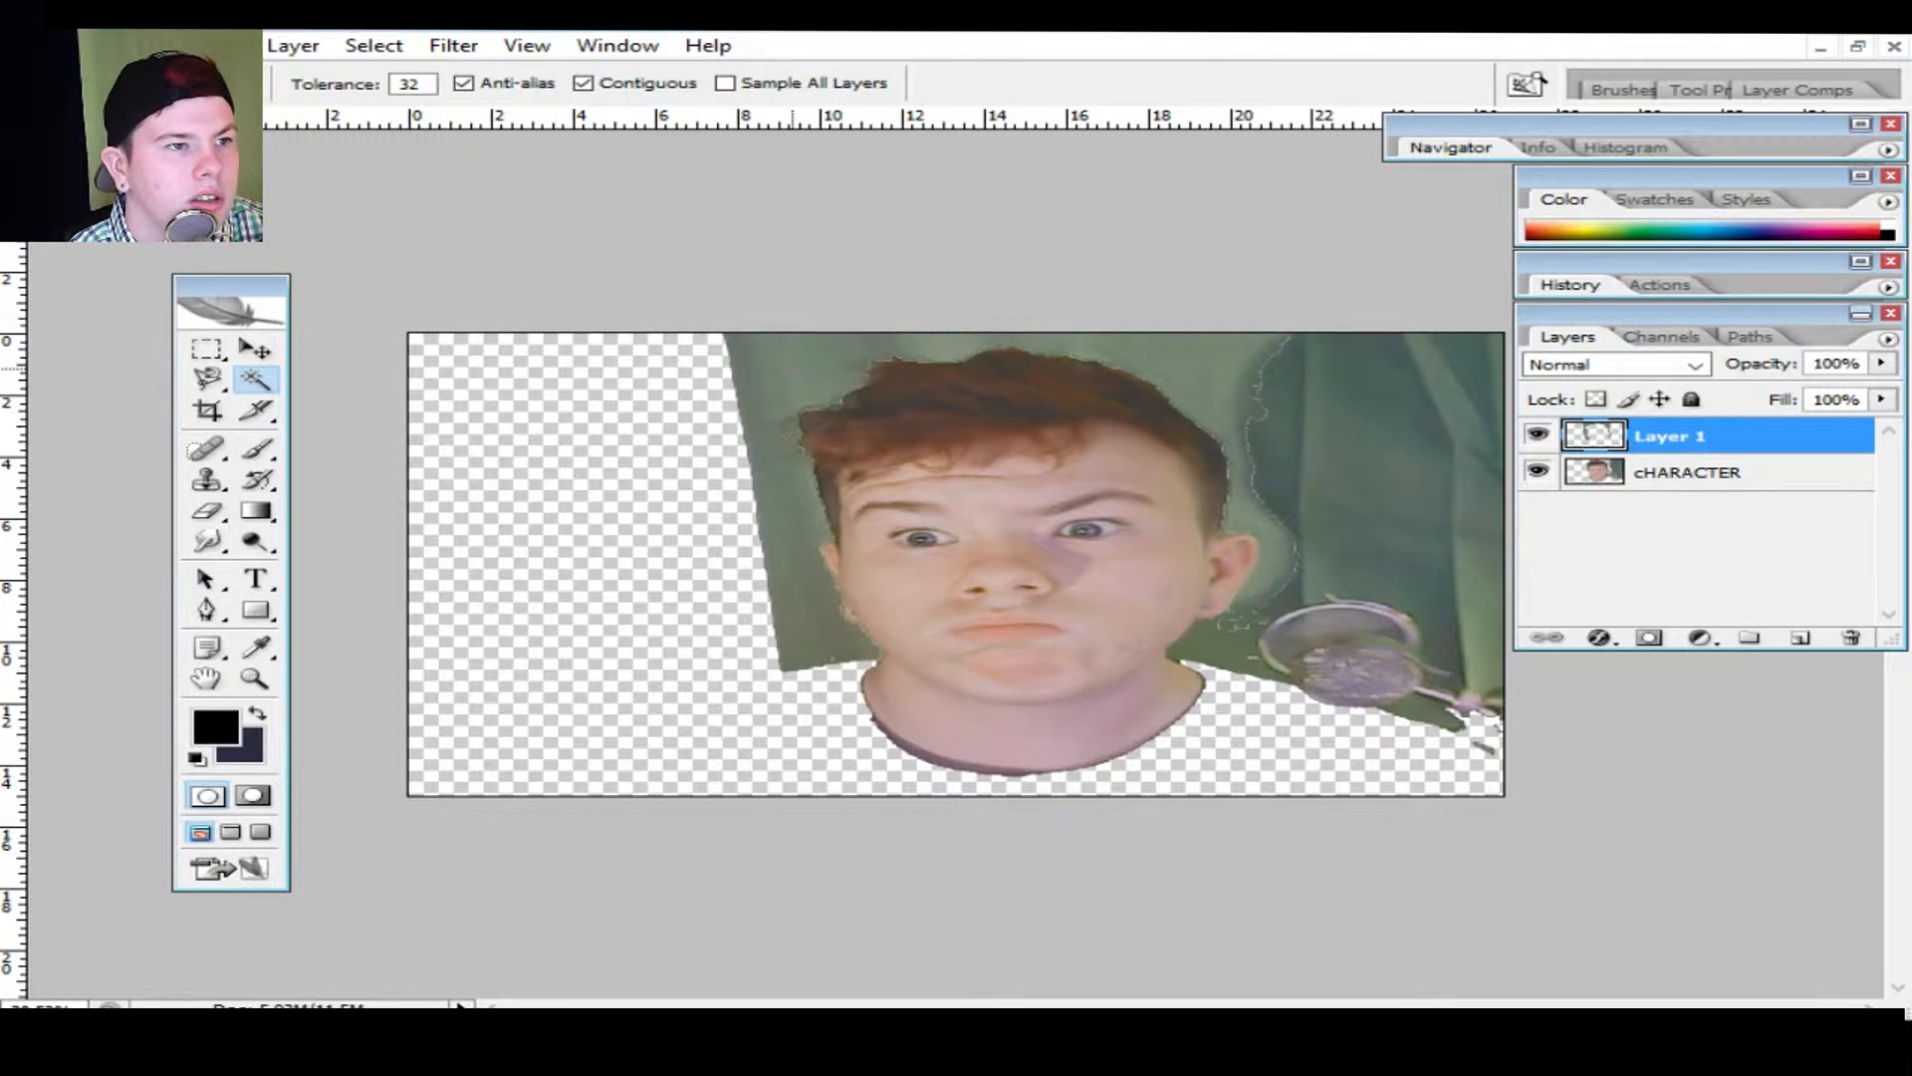
pyautogui.press('v')
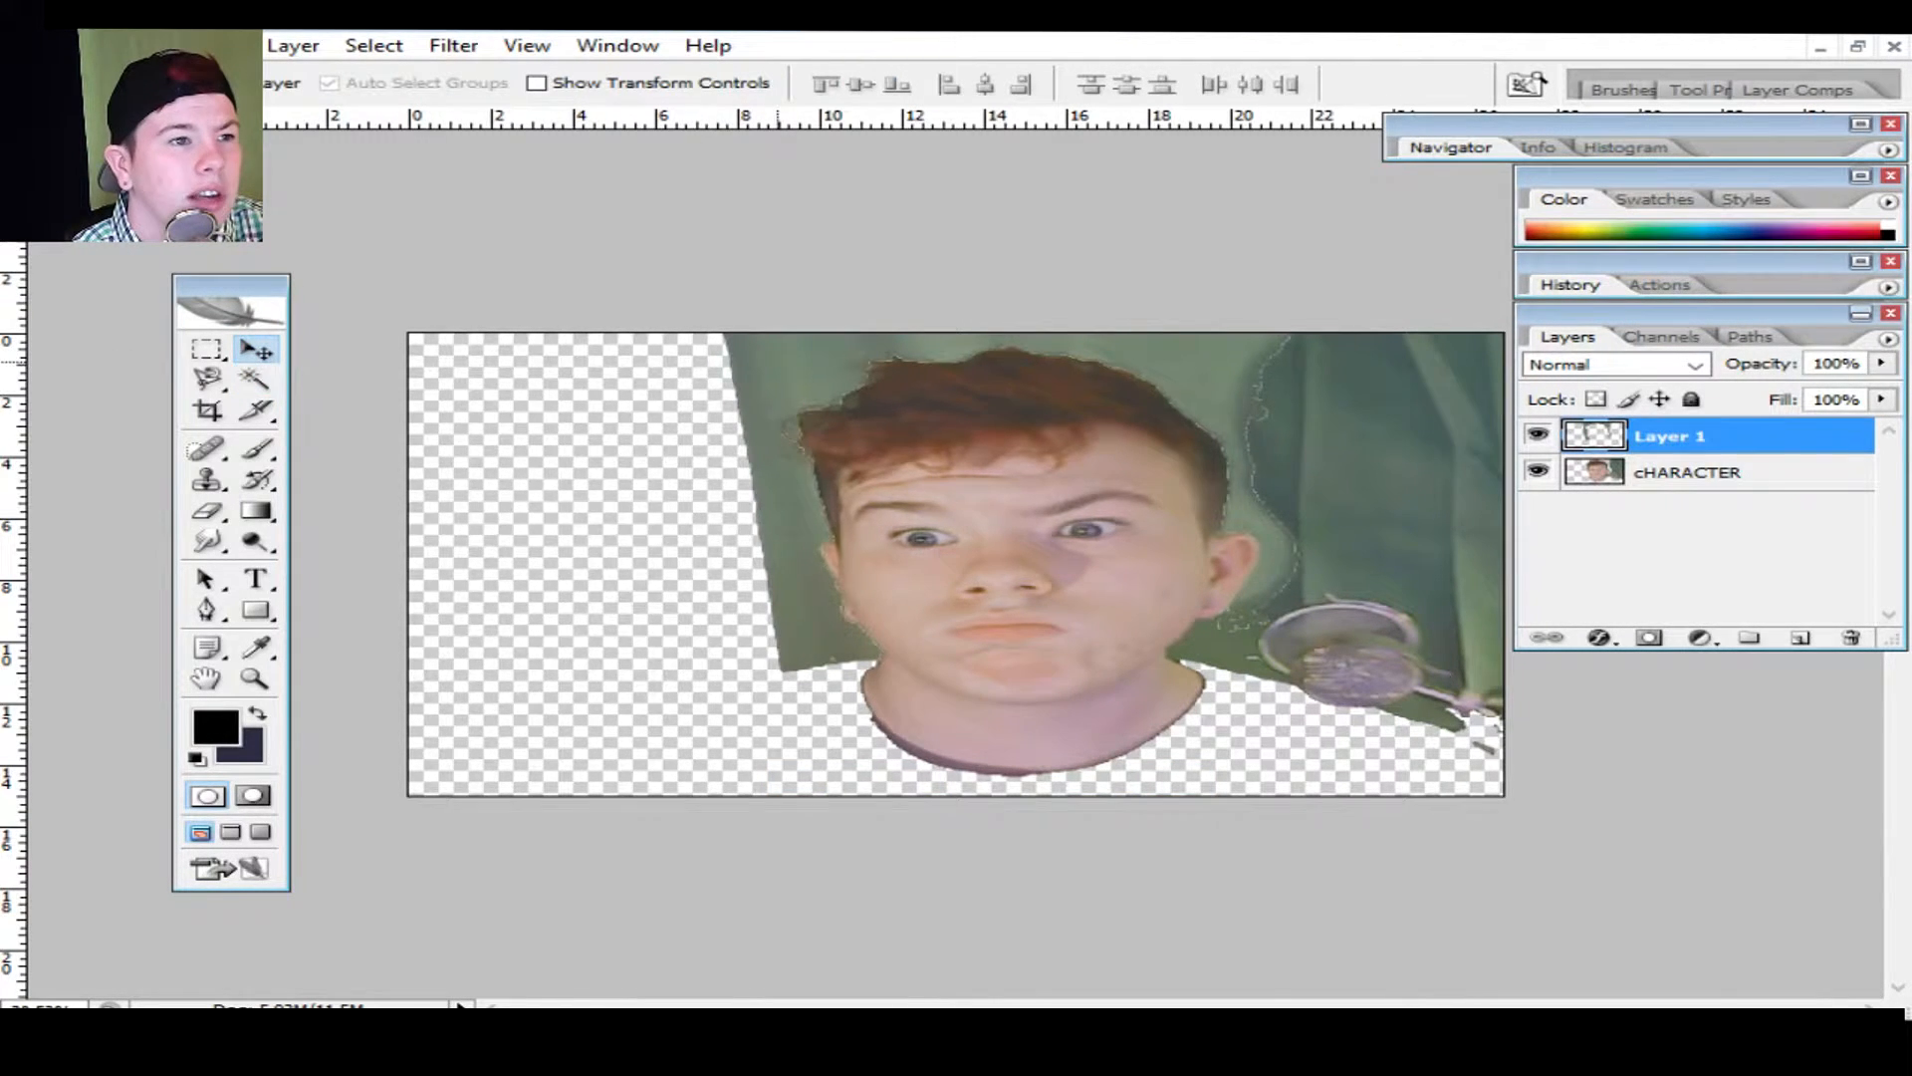
# Step: Move the cut curtain piece on Layer 1 off the canvas
pyautogui.moveTo(777, 363); pyautogui.dragTo(299, 837)
pyautogui.hotkey('ctrl', 'z')
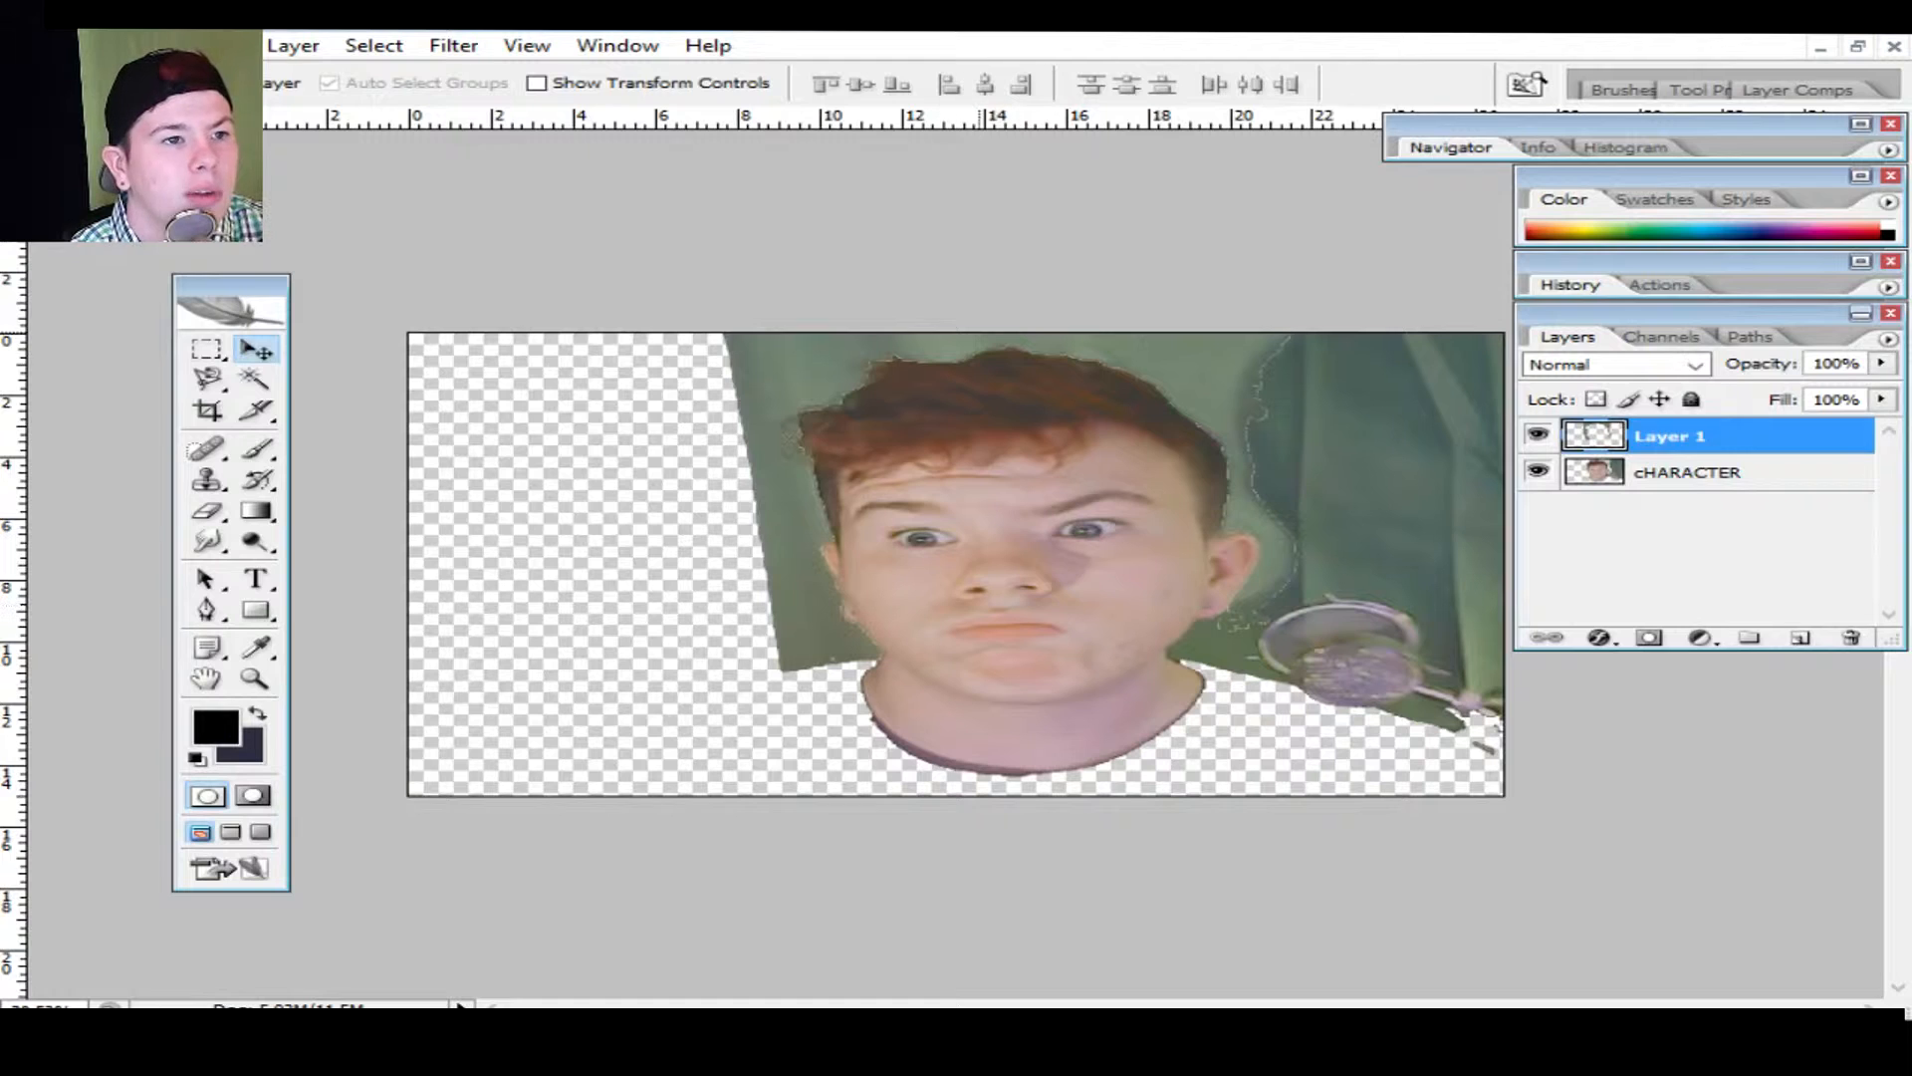
pyautogui.moveTo(826, 366); pyautogui.dragTo(424, 825)
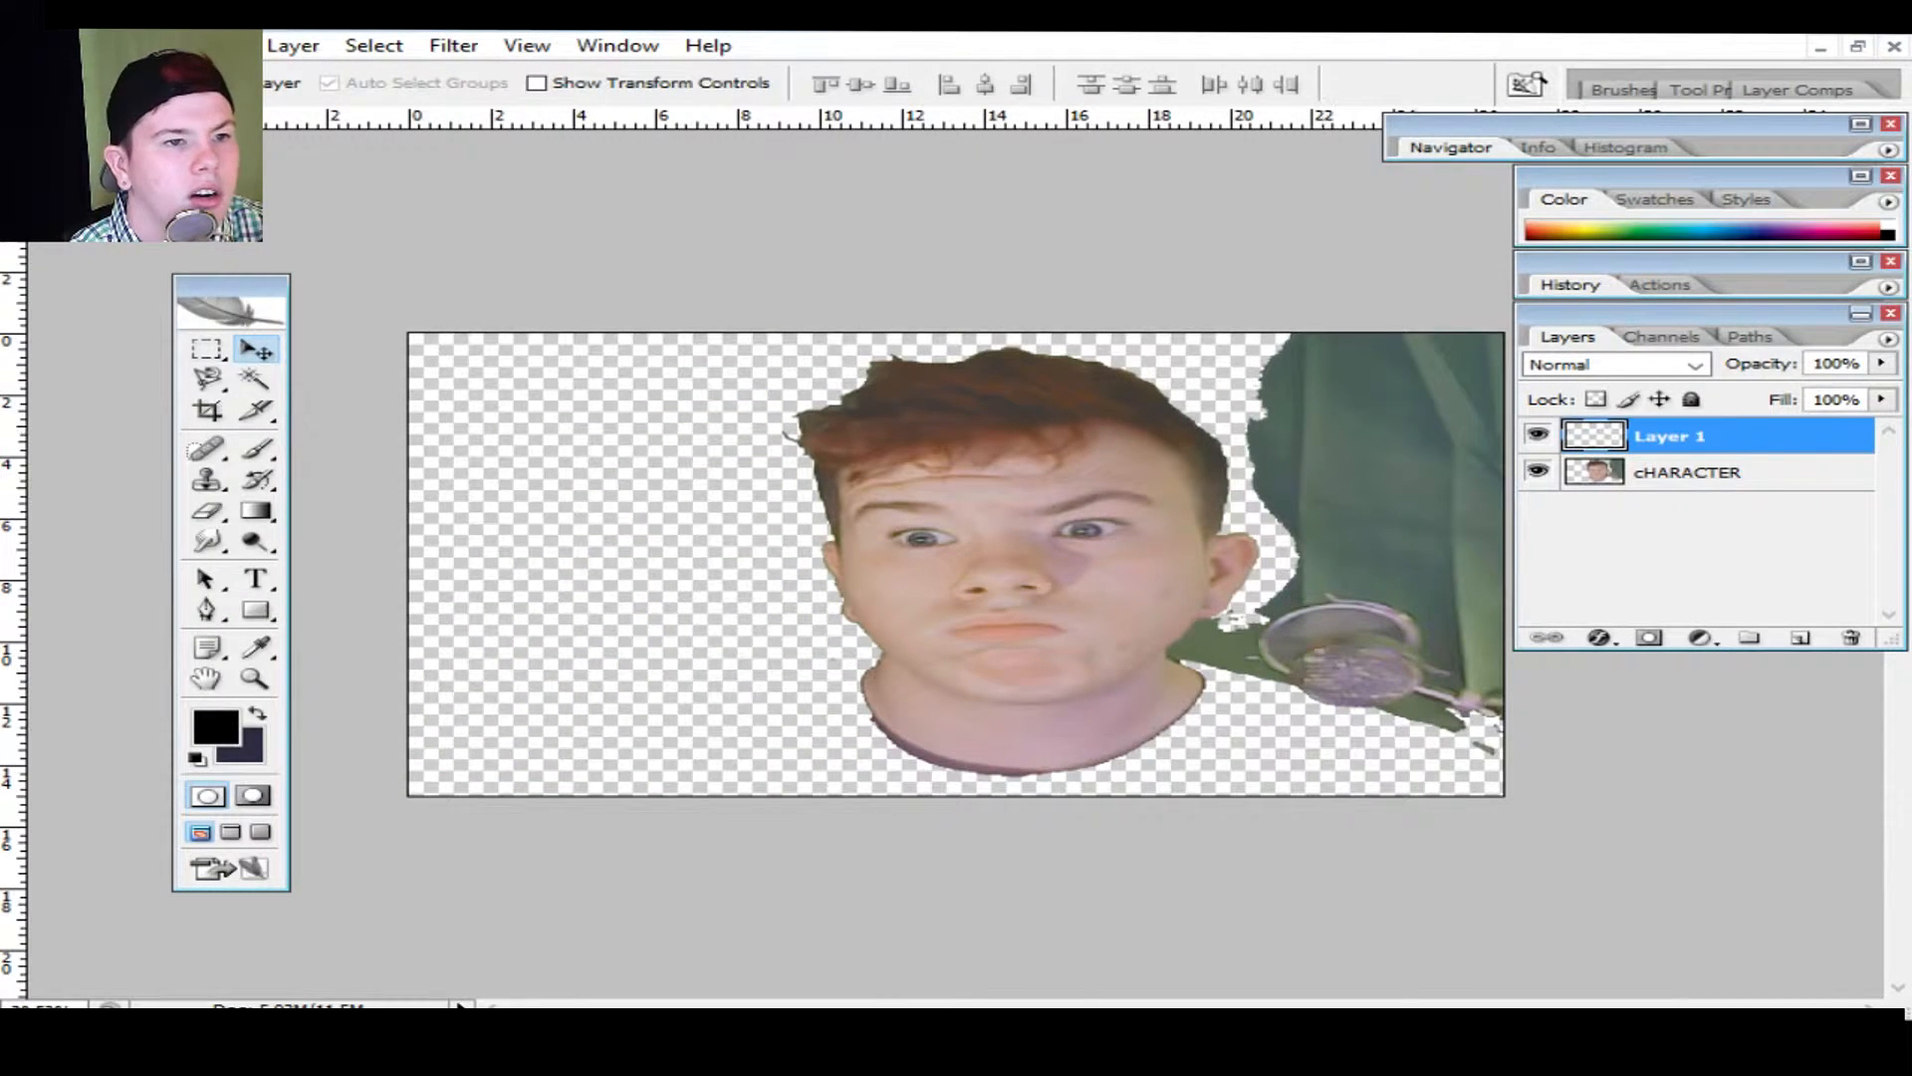
# Step: Try to select the remaining dark green curtain with the Magic Wand while Layer 1 is active, and deselect
pyautogui.click(254, 379)
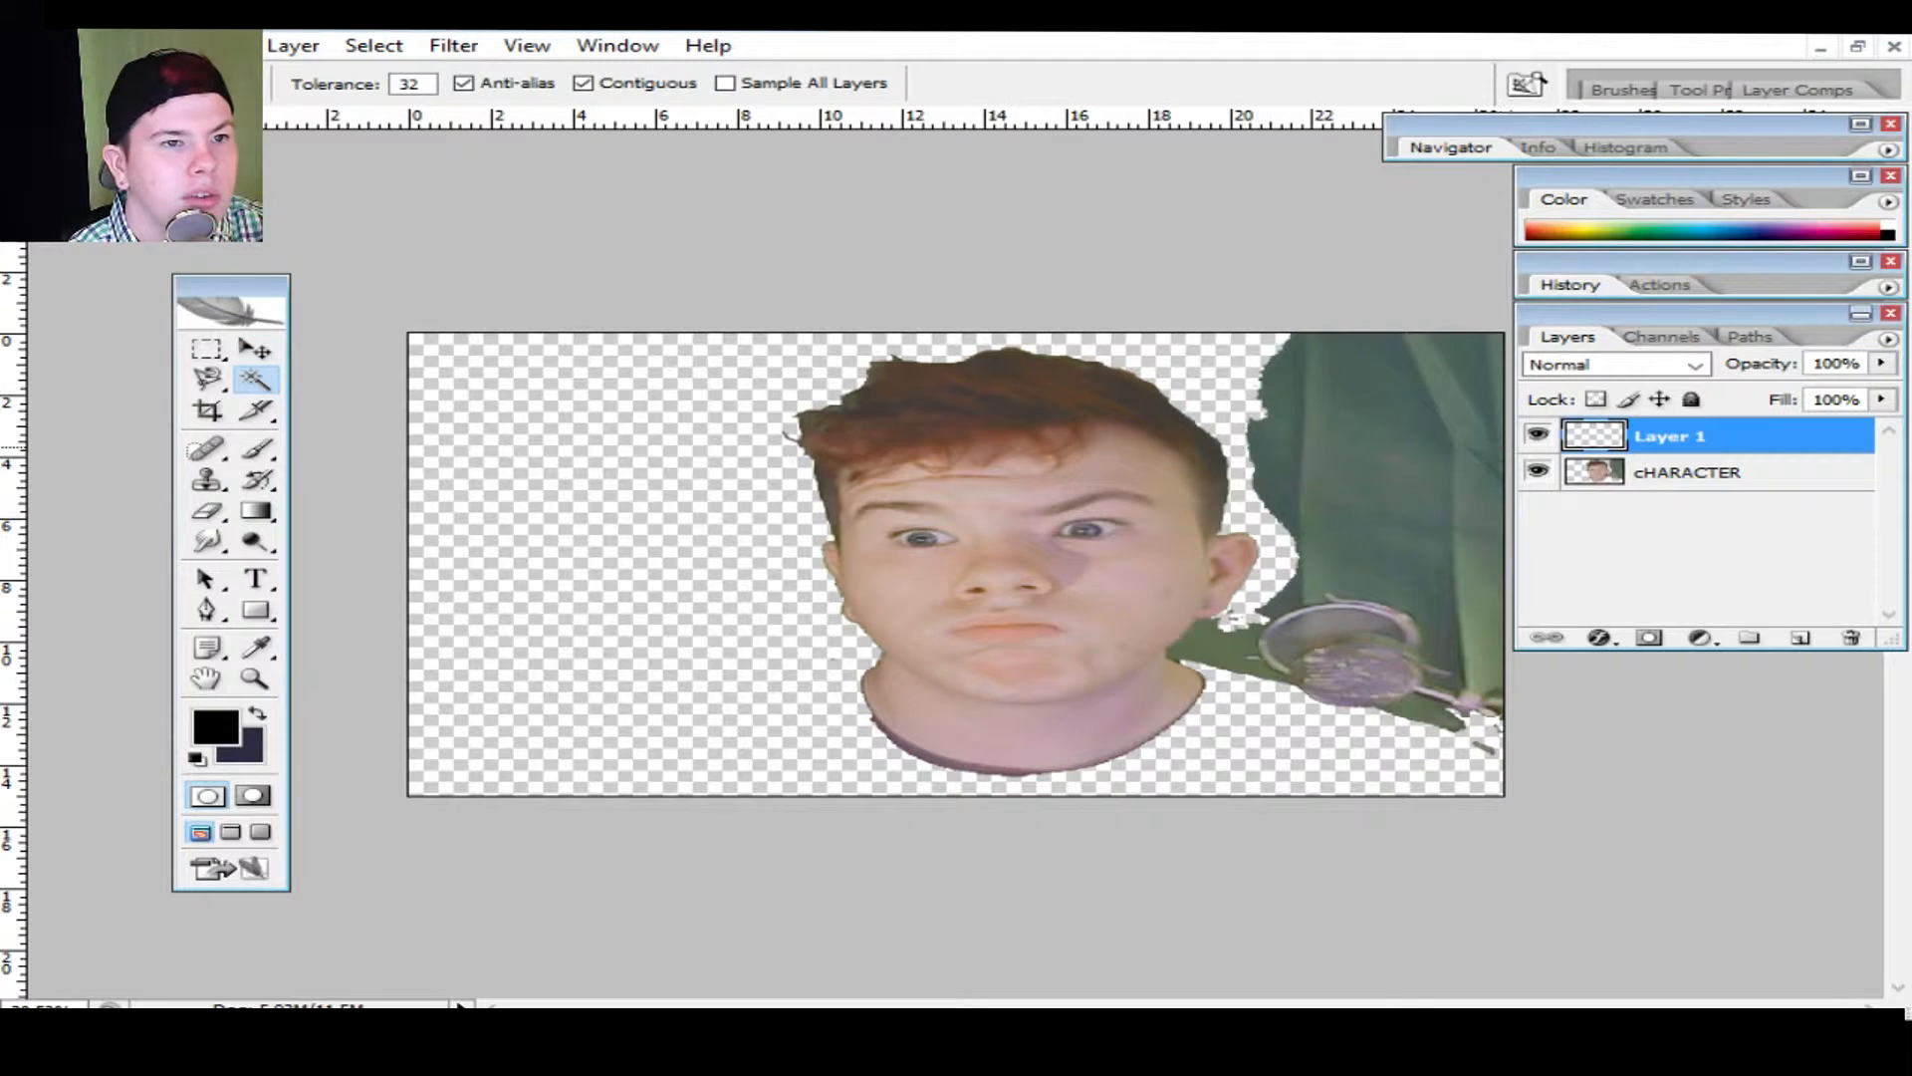
pyautogui.click(1412, 436)
pyautogui.rightClick(1412, 436)
pyautogui.click(1394, 441)
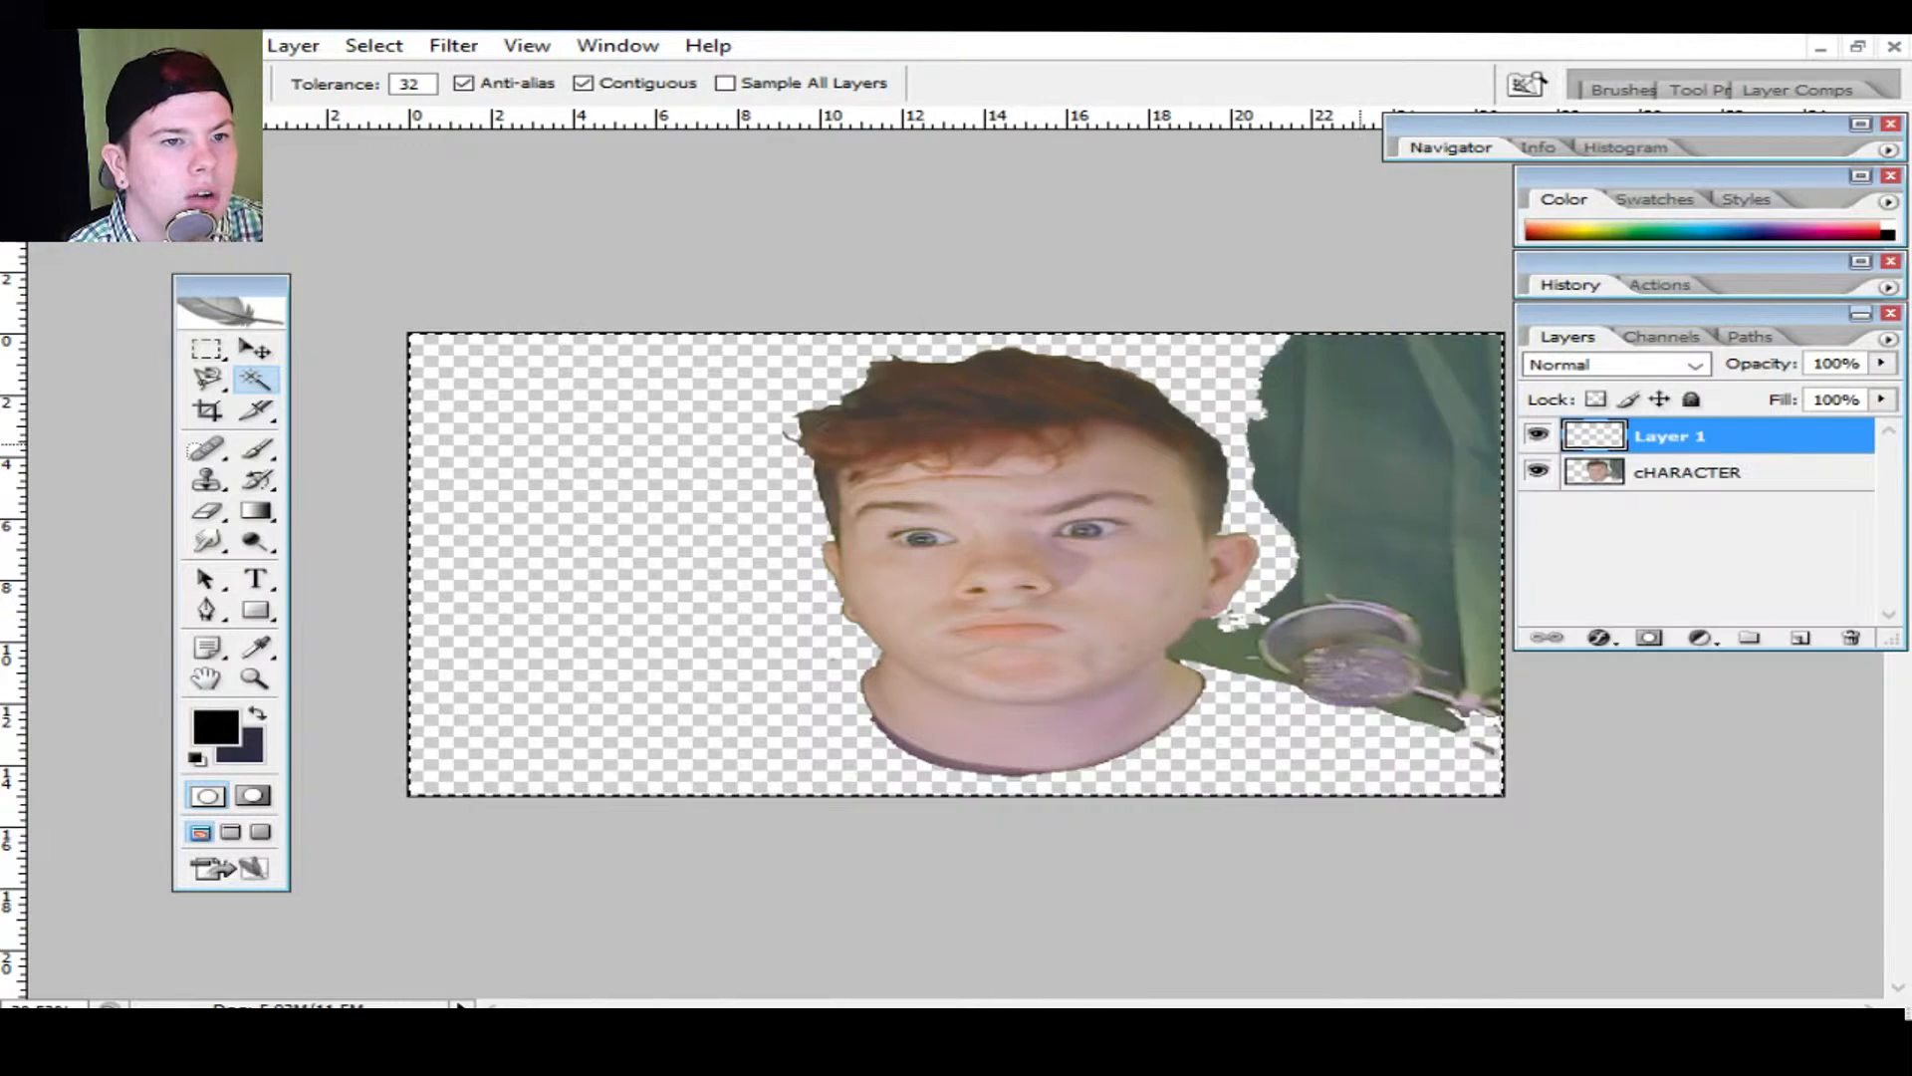
pyautogui.click(1394, 441)
pyautogui.click(1356, 445)
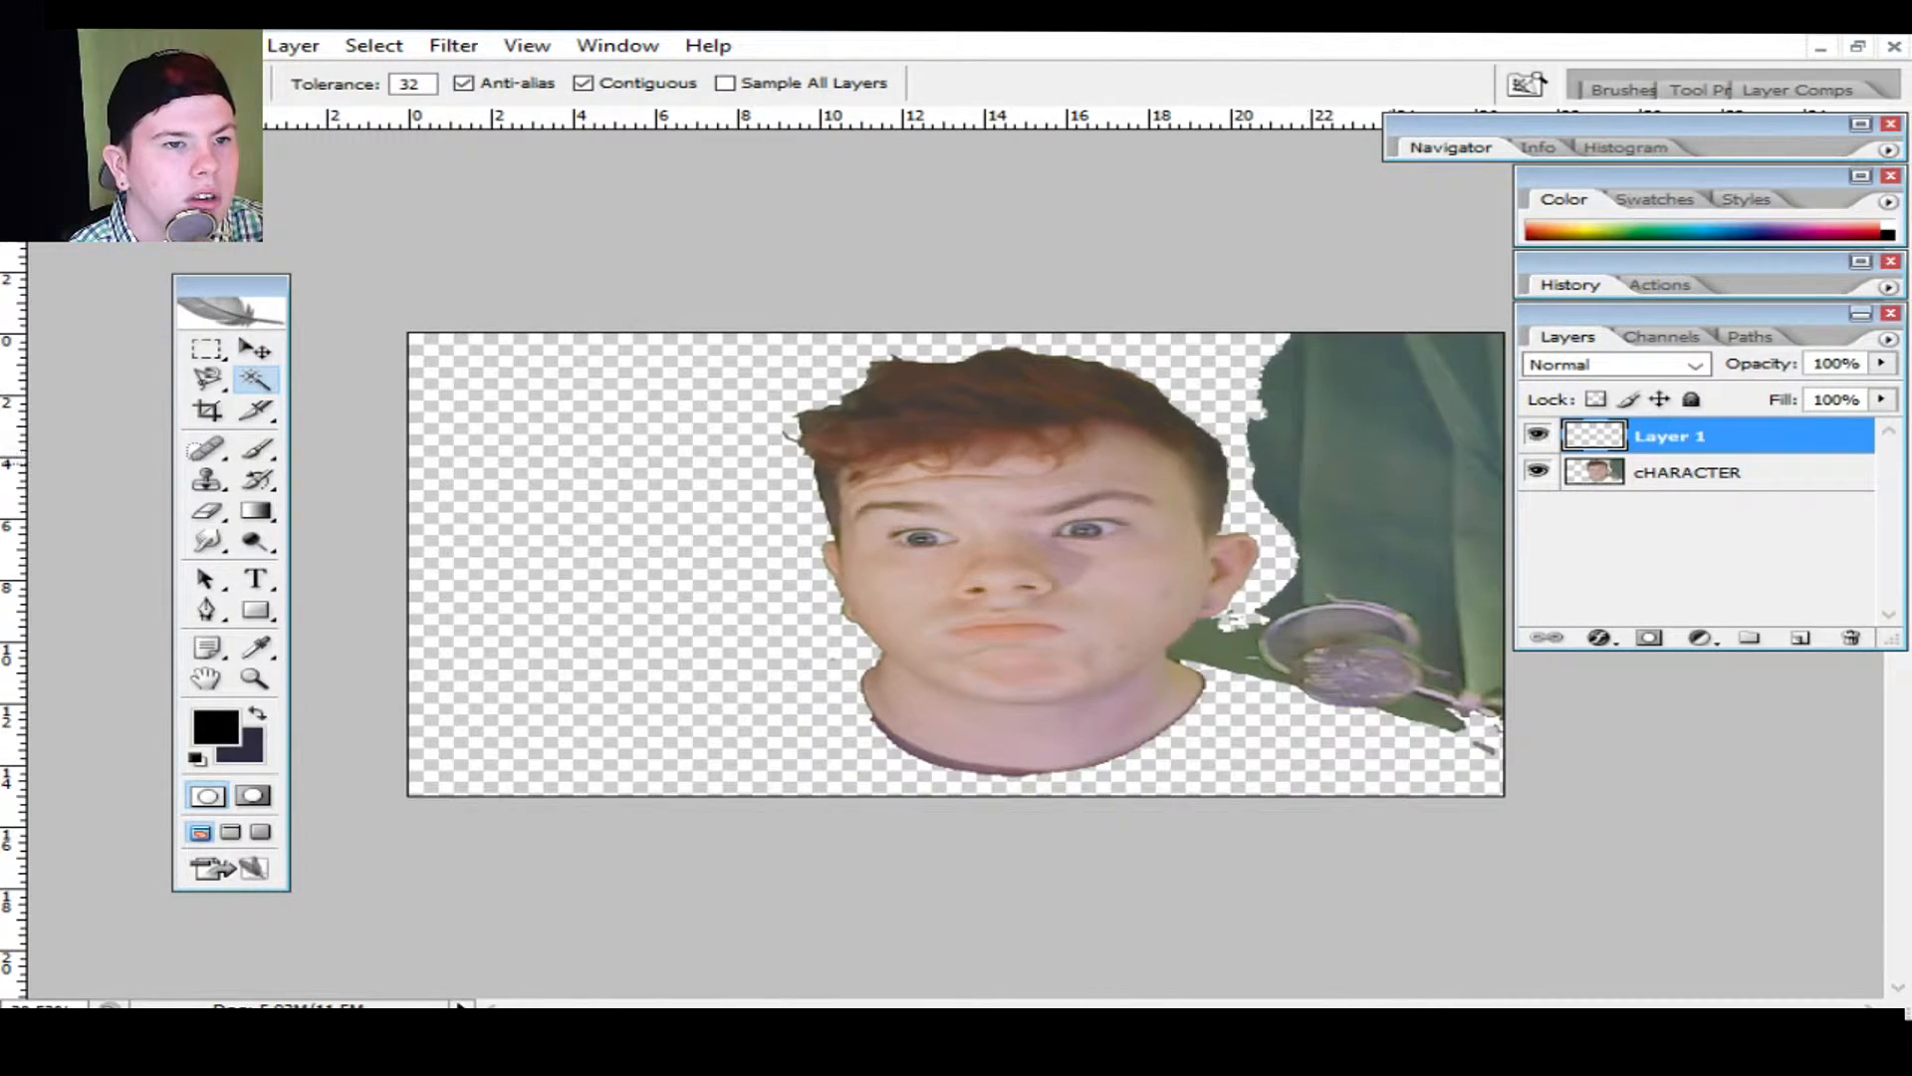
pyautogui.click(1366, 464)
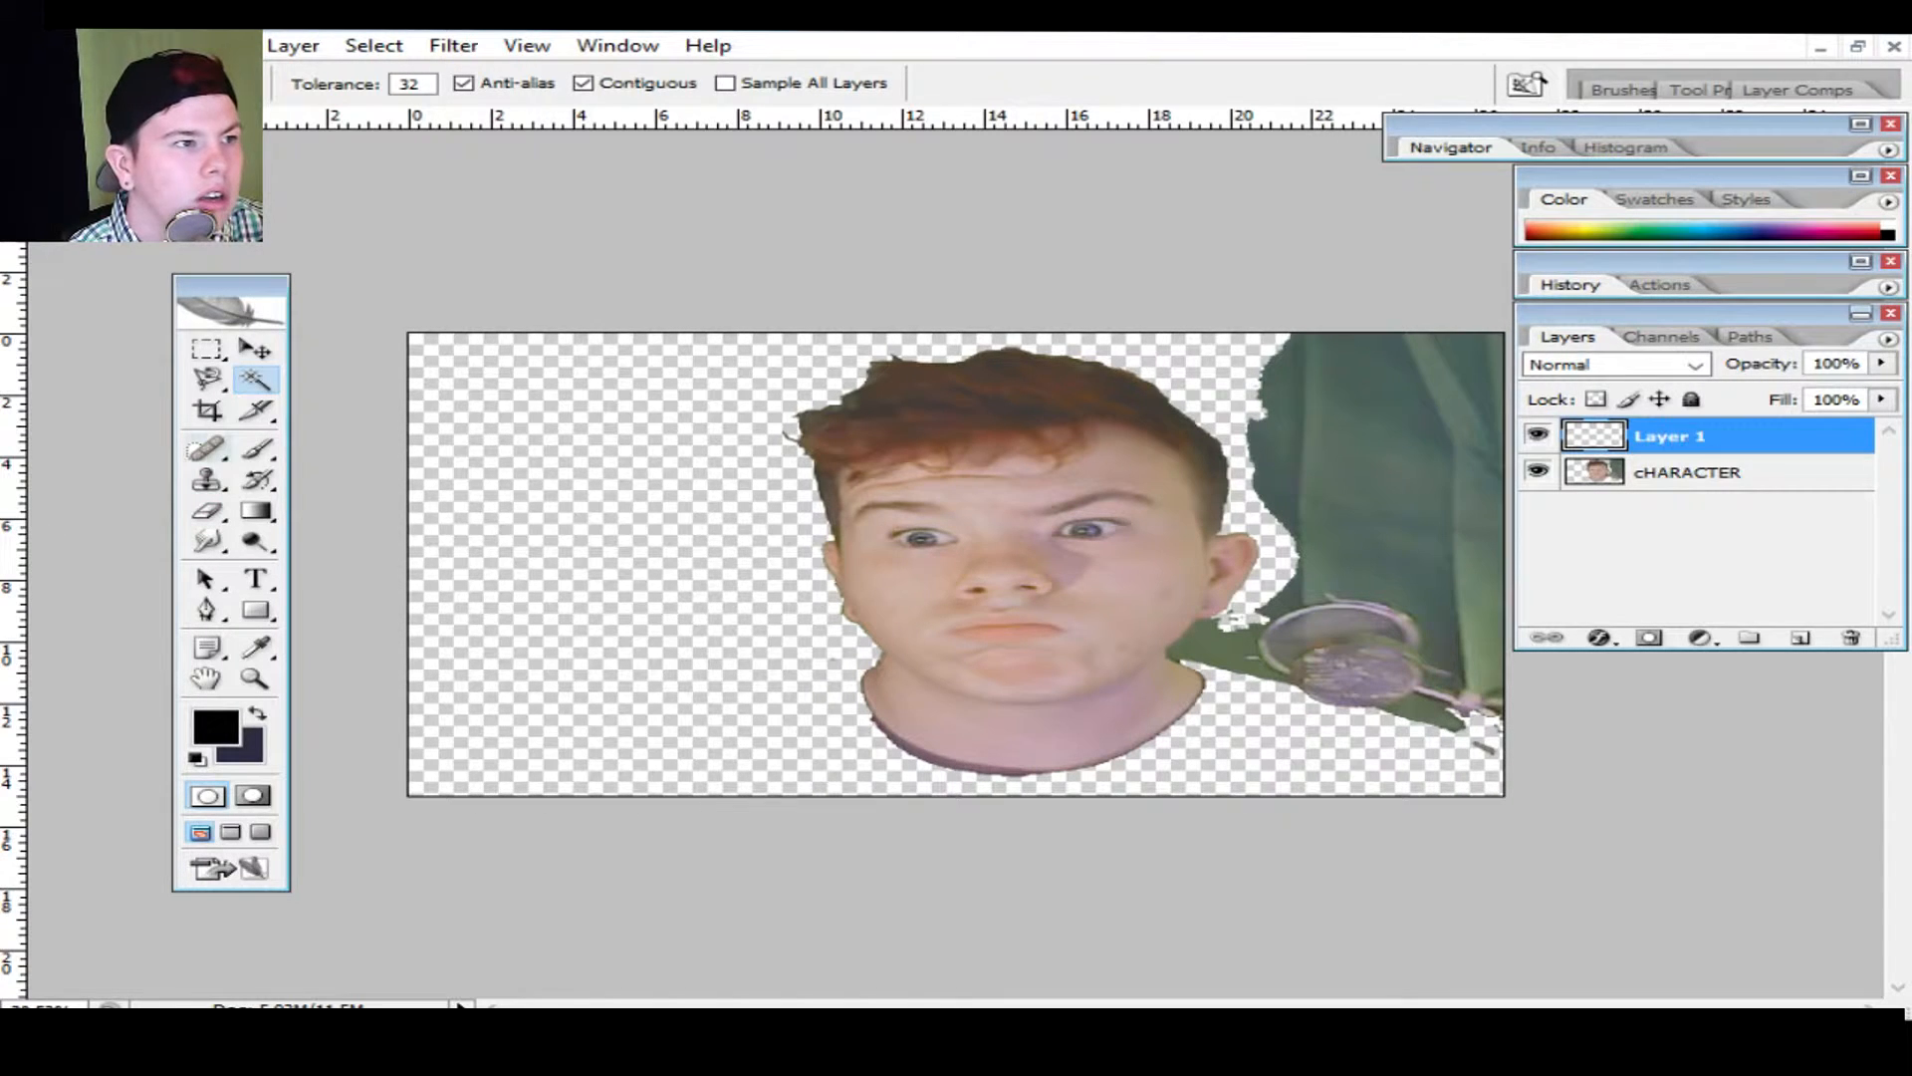
# Step: Outline the remaining dark green curtain and the microphone beside the head with the Magnetic Lasso
pyautogui.click(208, 378)
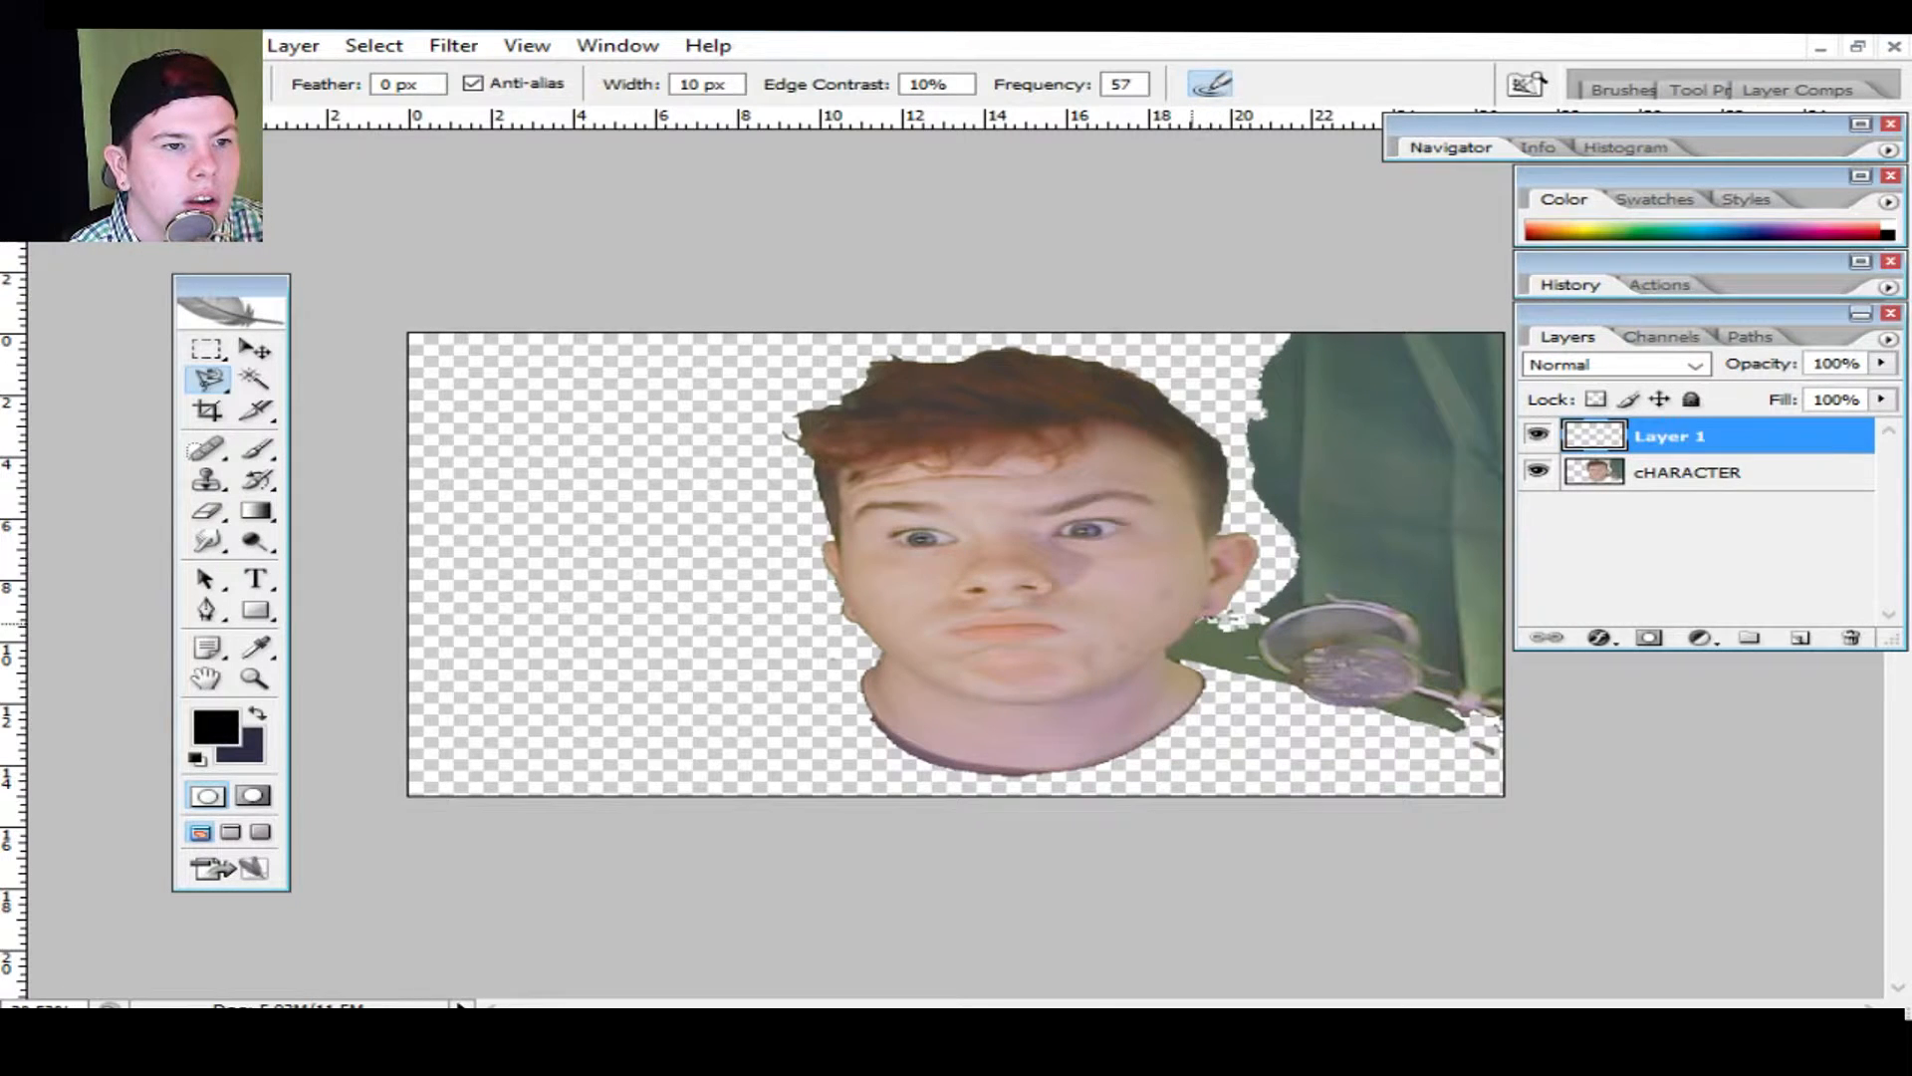
pyautogui.click(1185, 623)
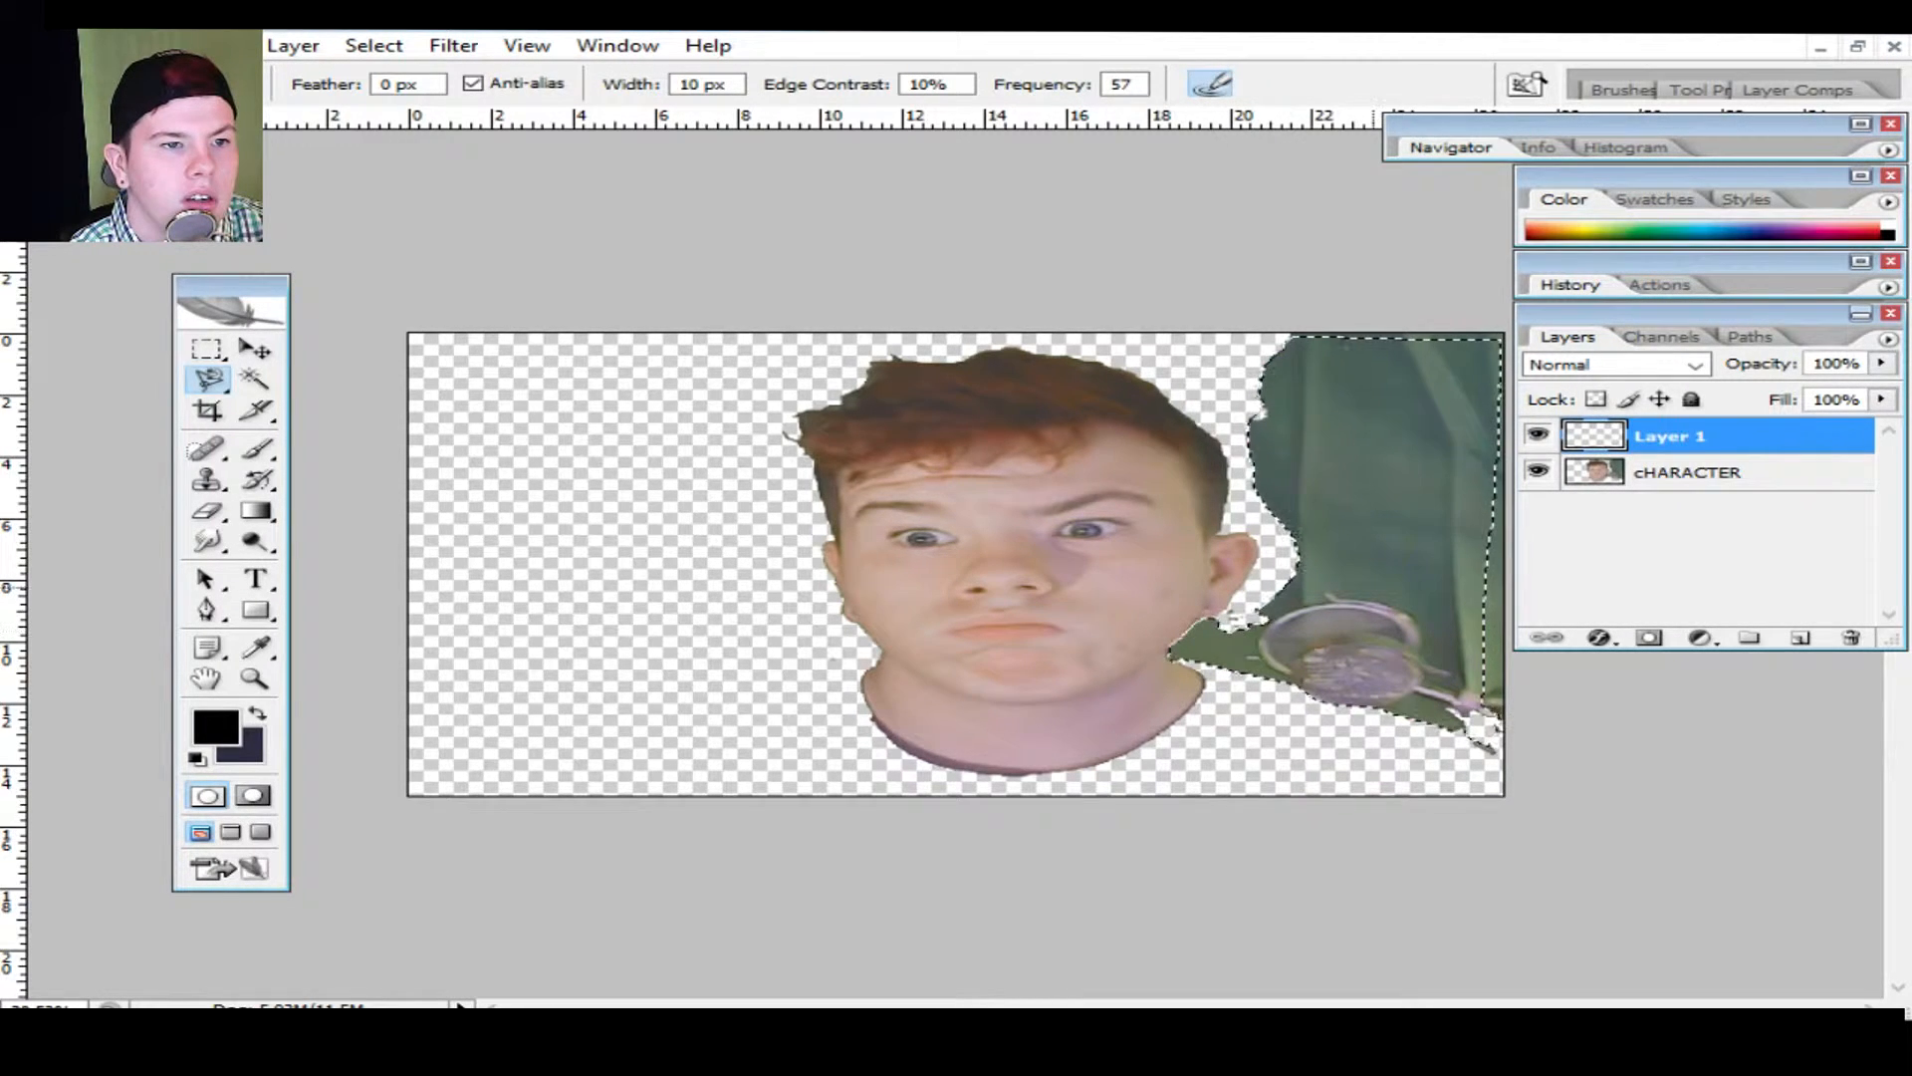
pyautogui.doubleClick(1491, 732)
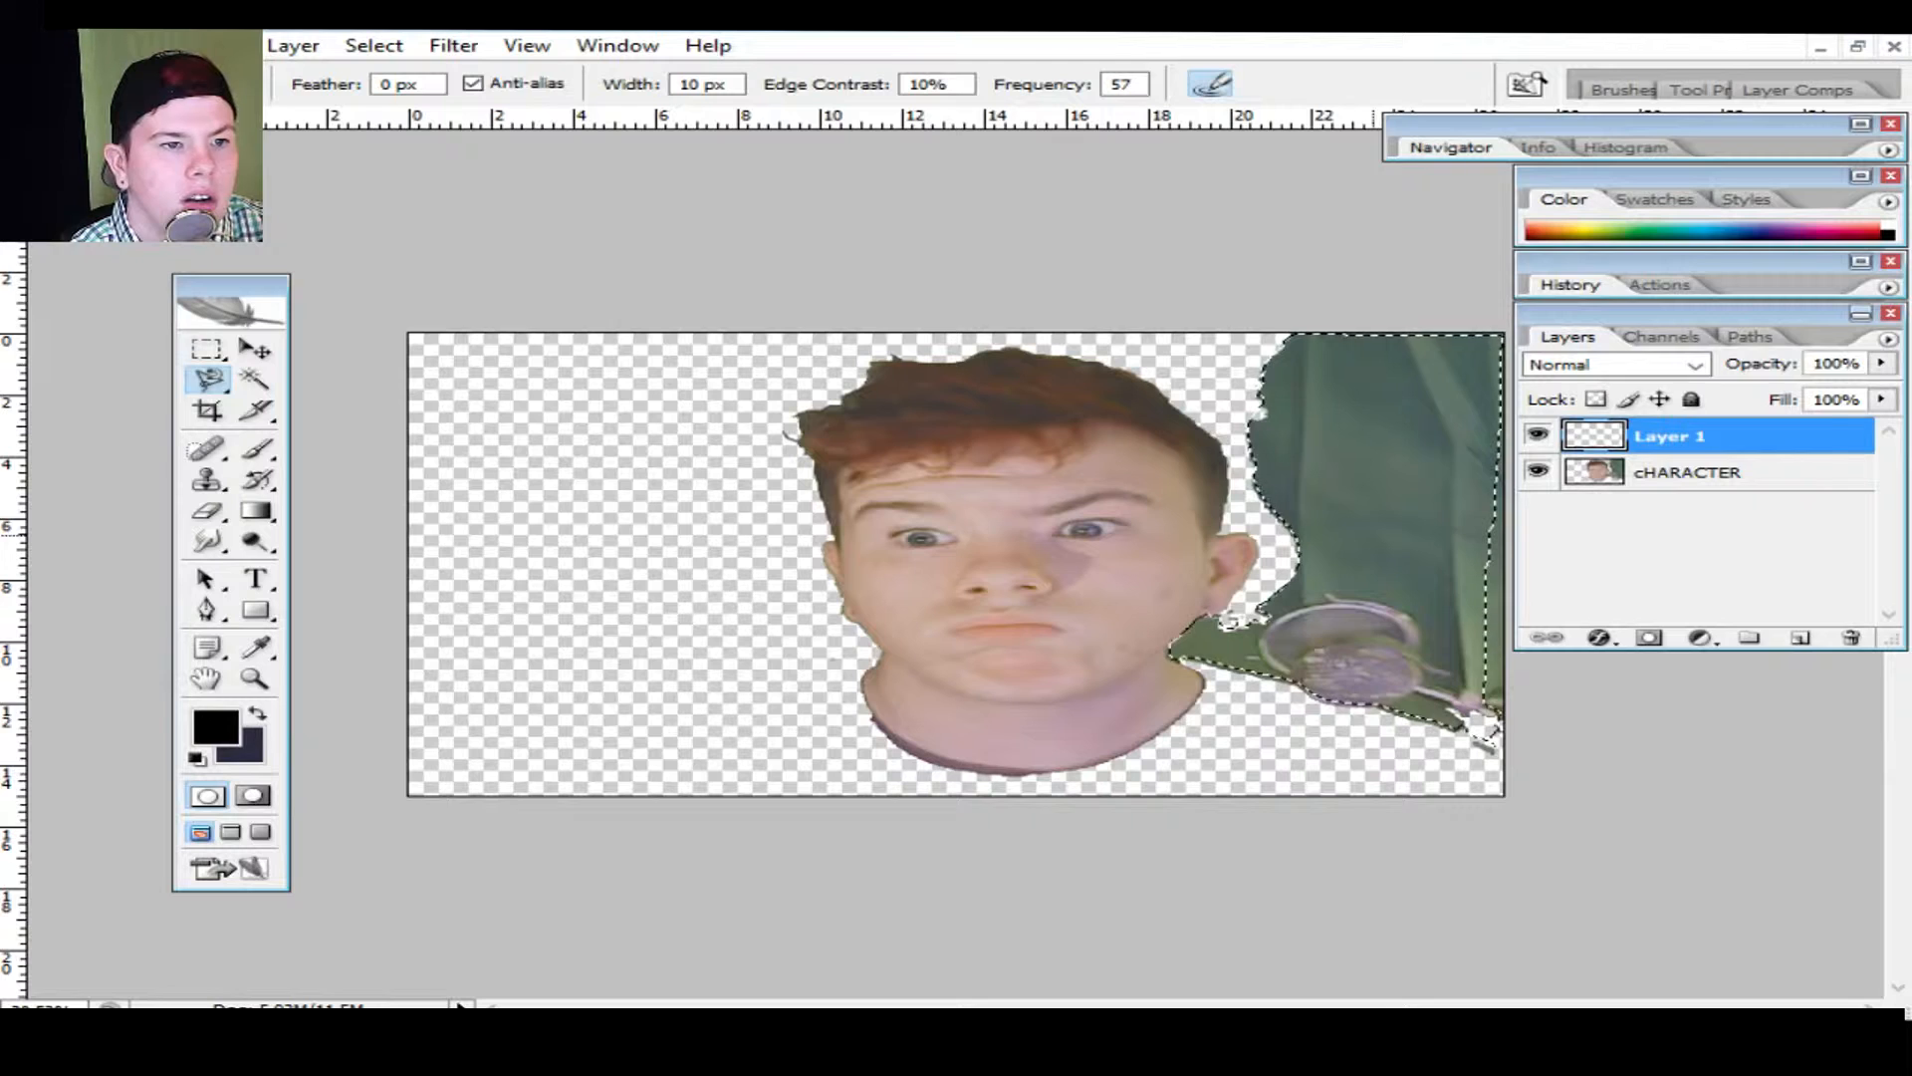
# Step: Try to cut the outlined curtain and microphone to a new layer while Layer 1 is active
pyautogui.rightClick(1491, 732)
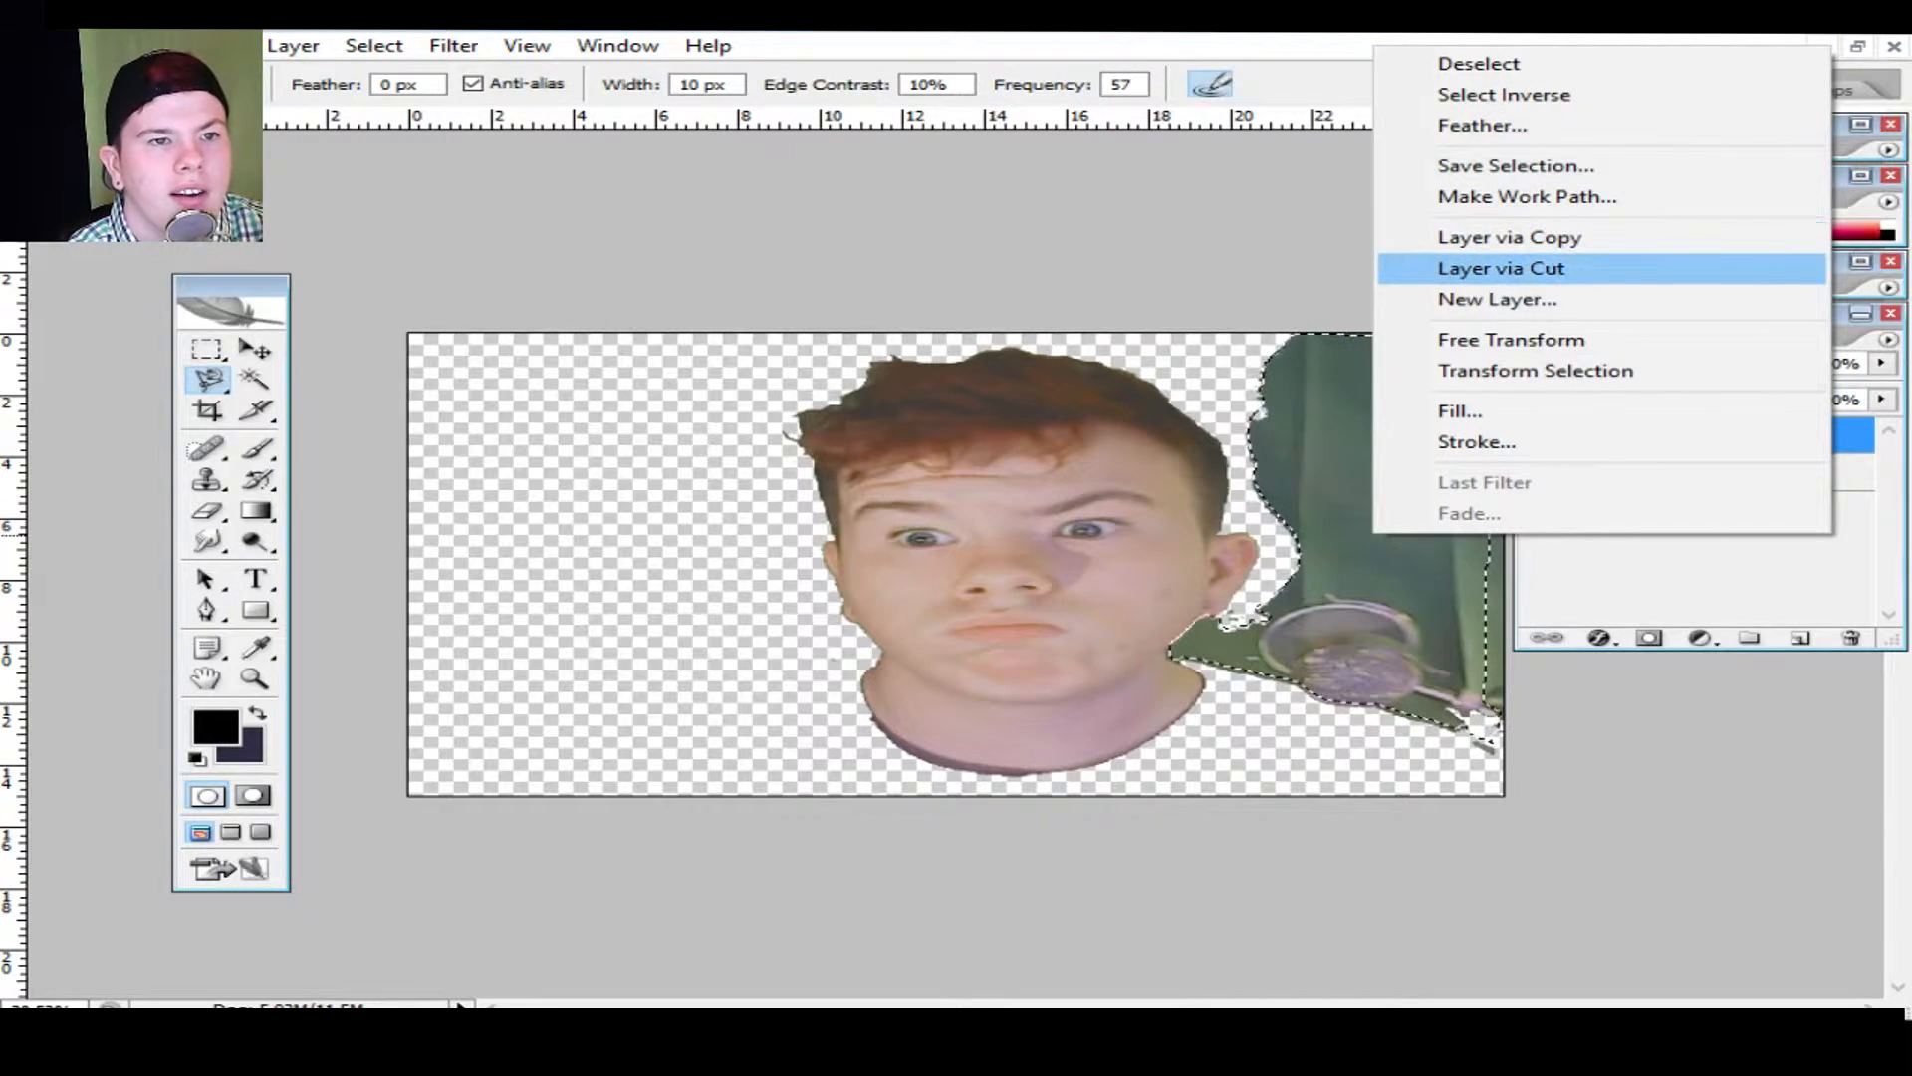
pyautogui.click(1501, 268)
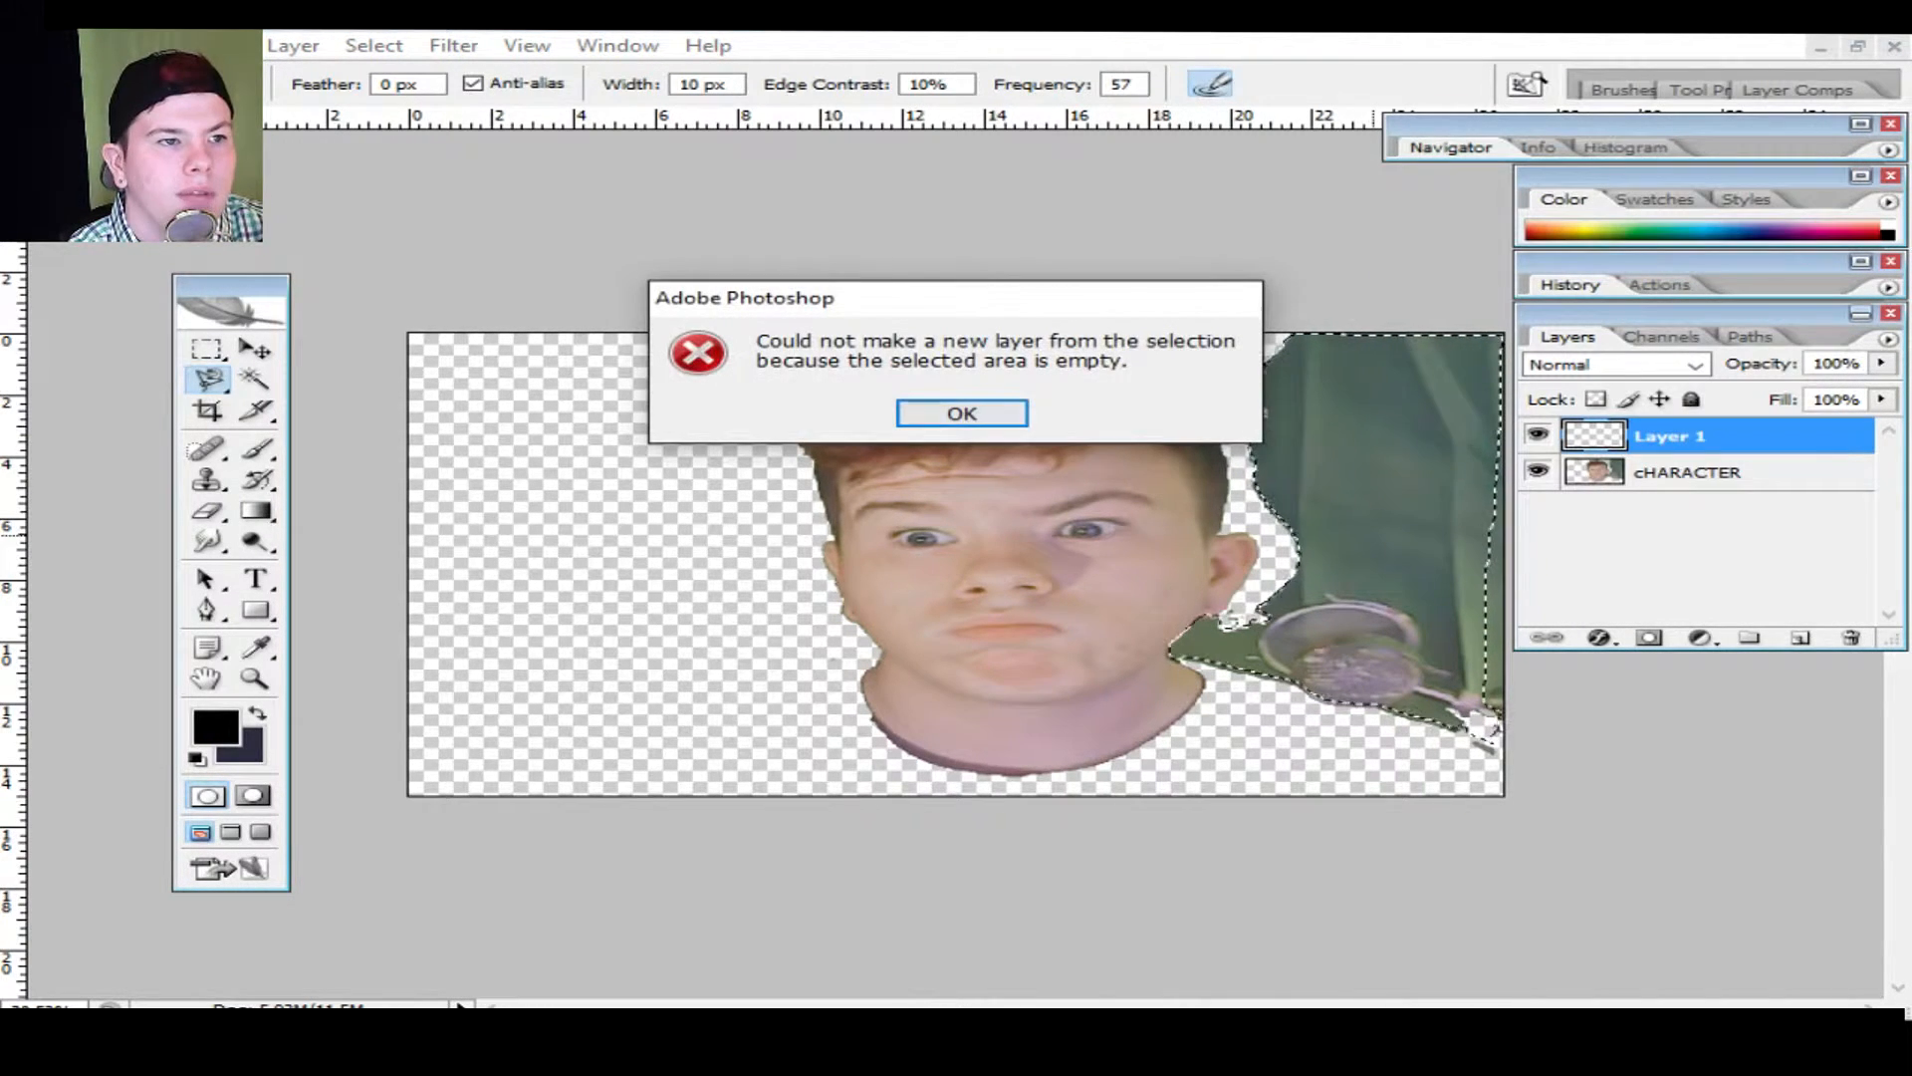
pyautogui.press('Return')
# Step: Cut the outlined curtain and microphone from the cHARACTER layer to a new layer and move that piece off the head
pyautogui.hotkey('alt', '[')
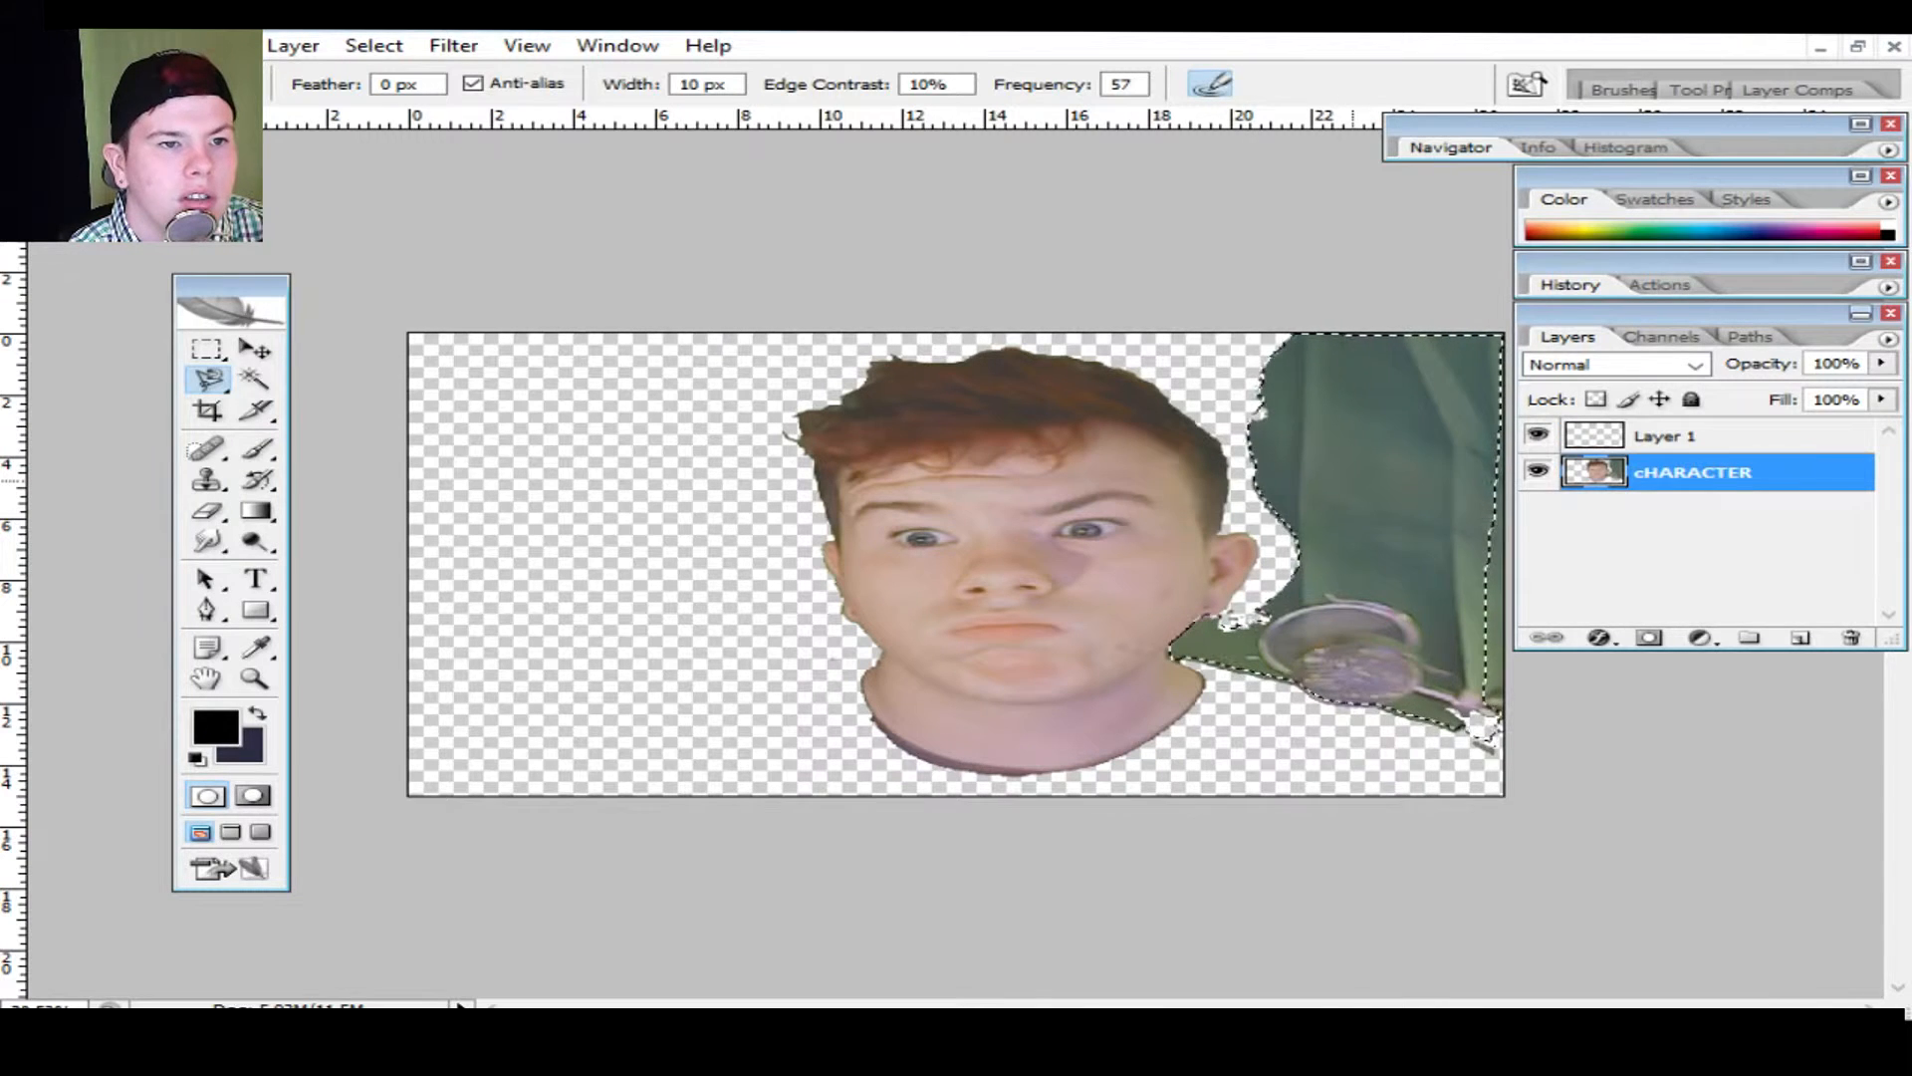
pyautogui.rightClick(1480, 731)
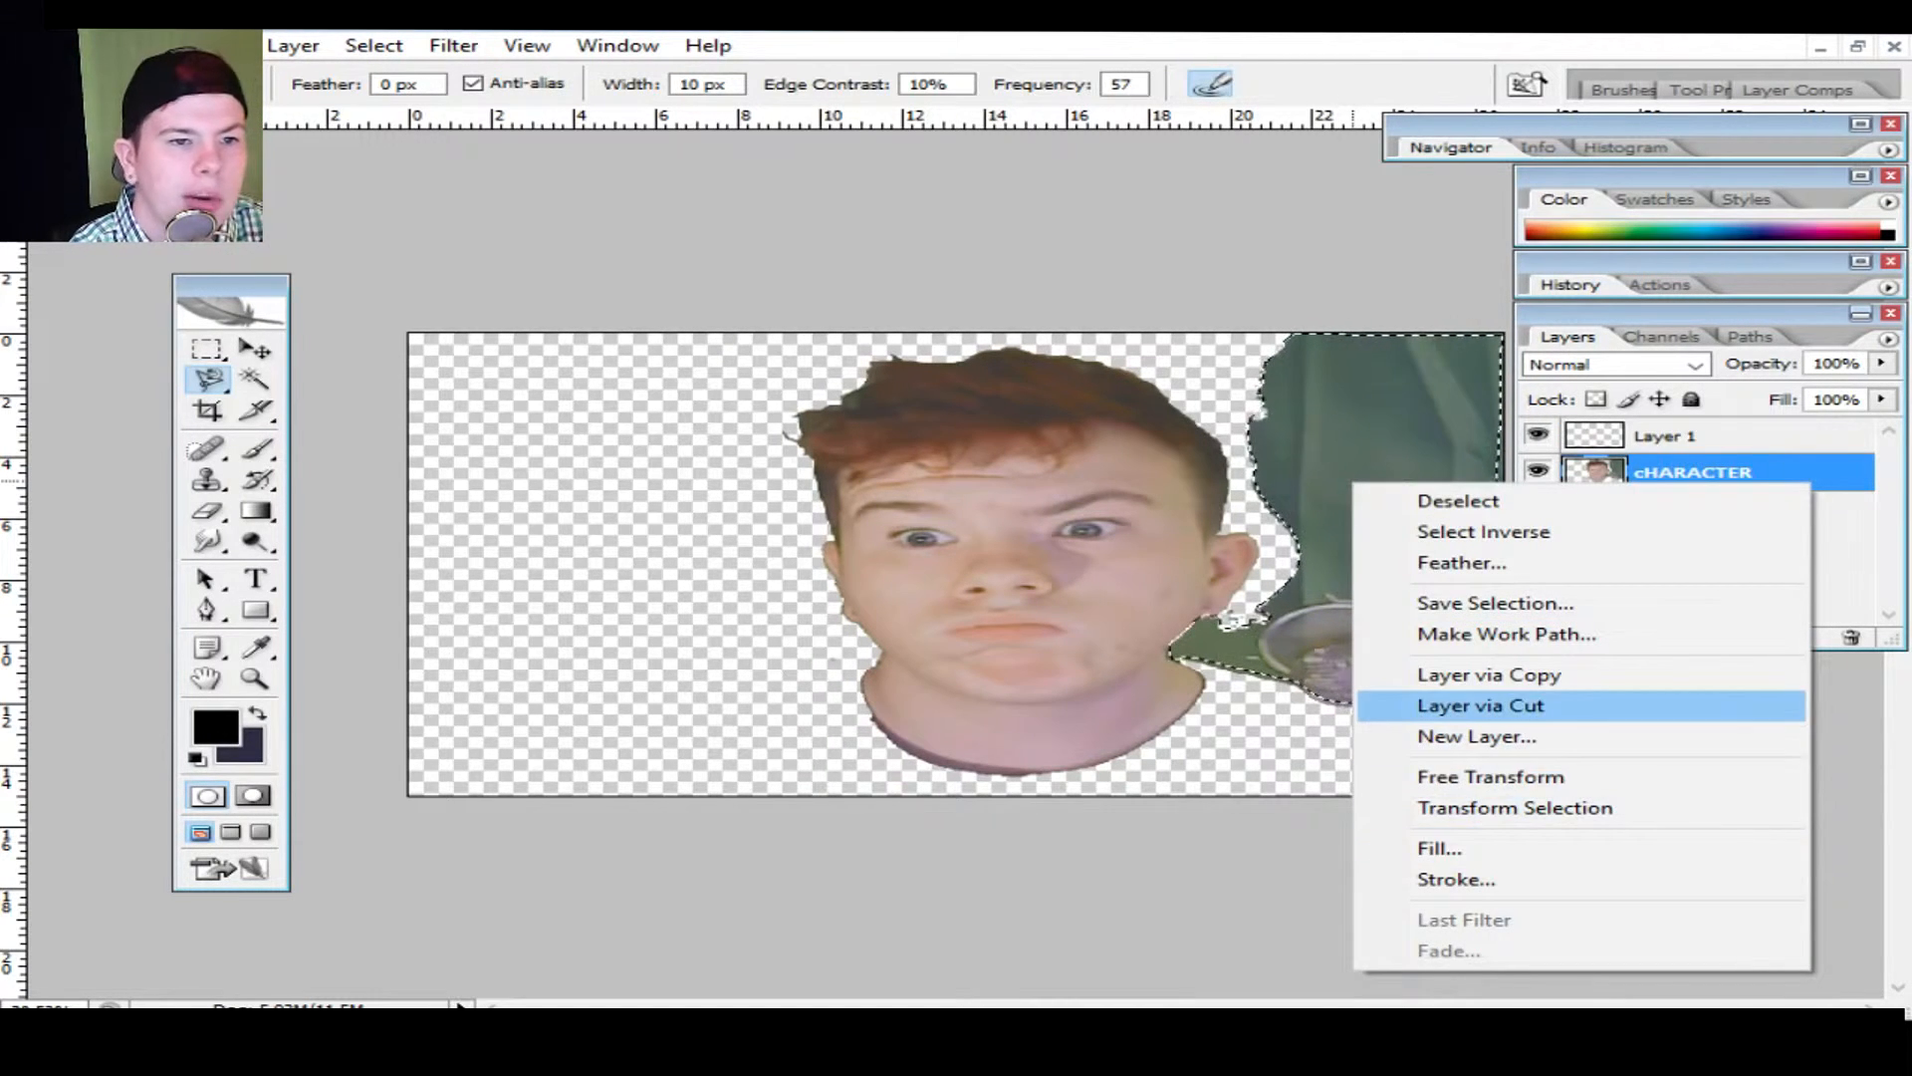
pyautogui.click(1481, 705)
pyautogui.press('v')
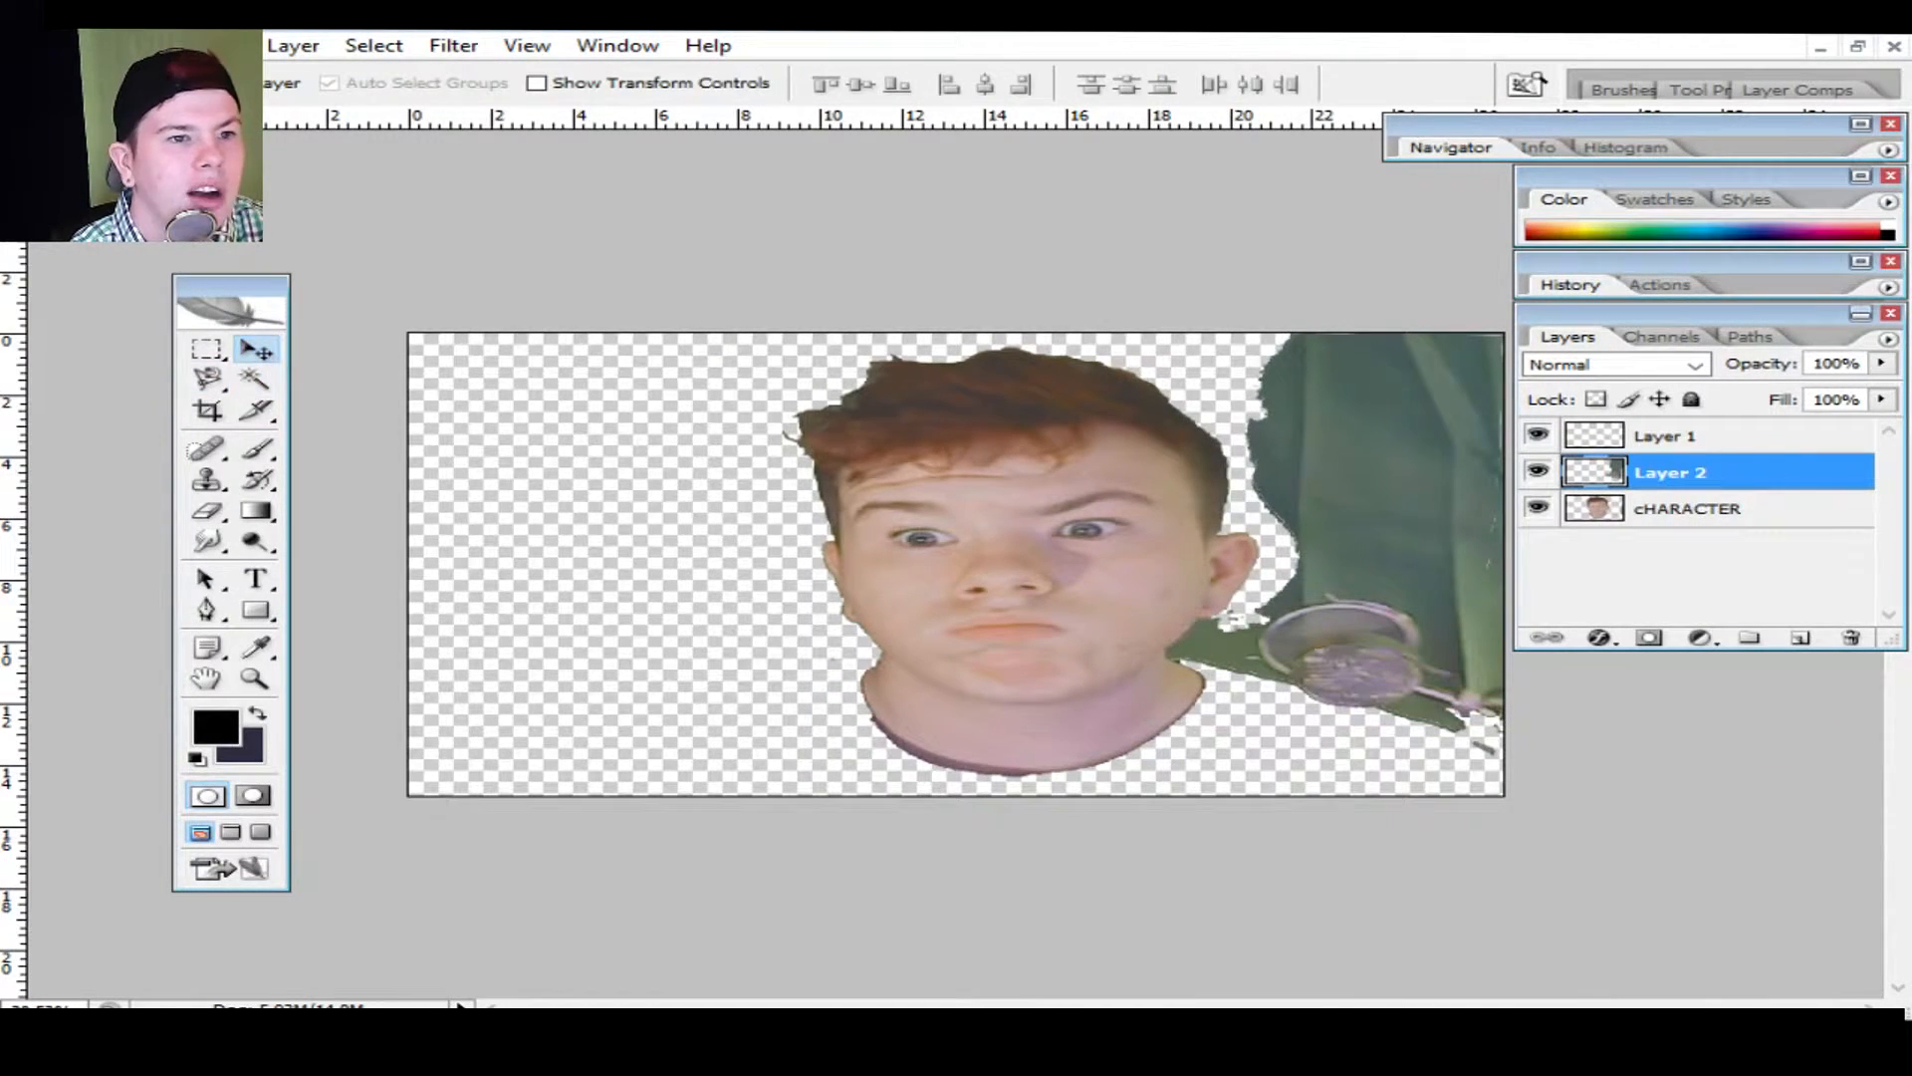
pyautogui.moveTo(1337, 487); pyautogui.dragTo(778, 966)
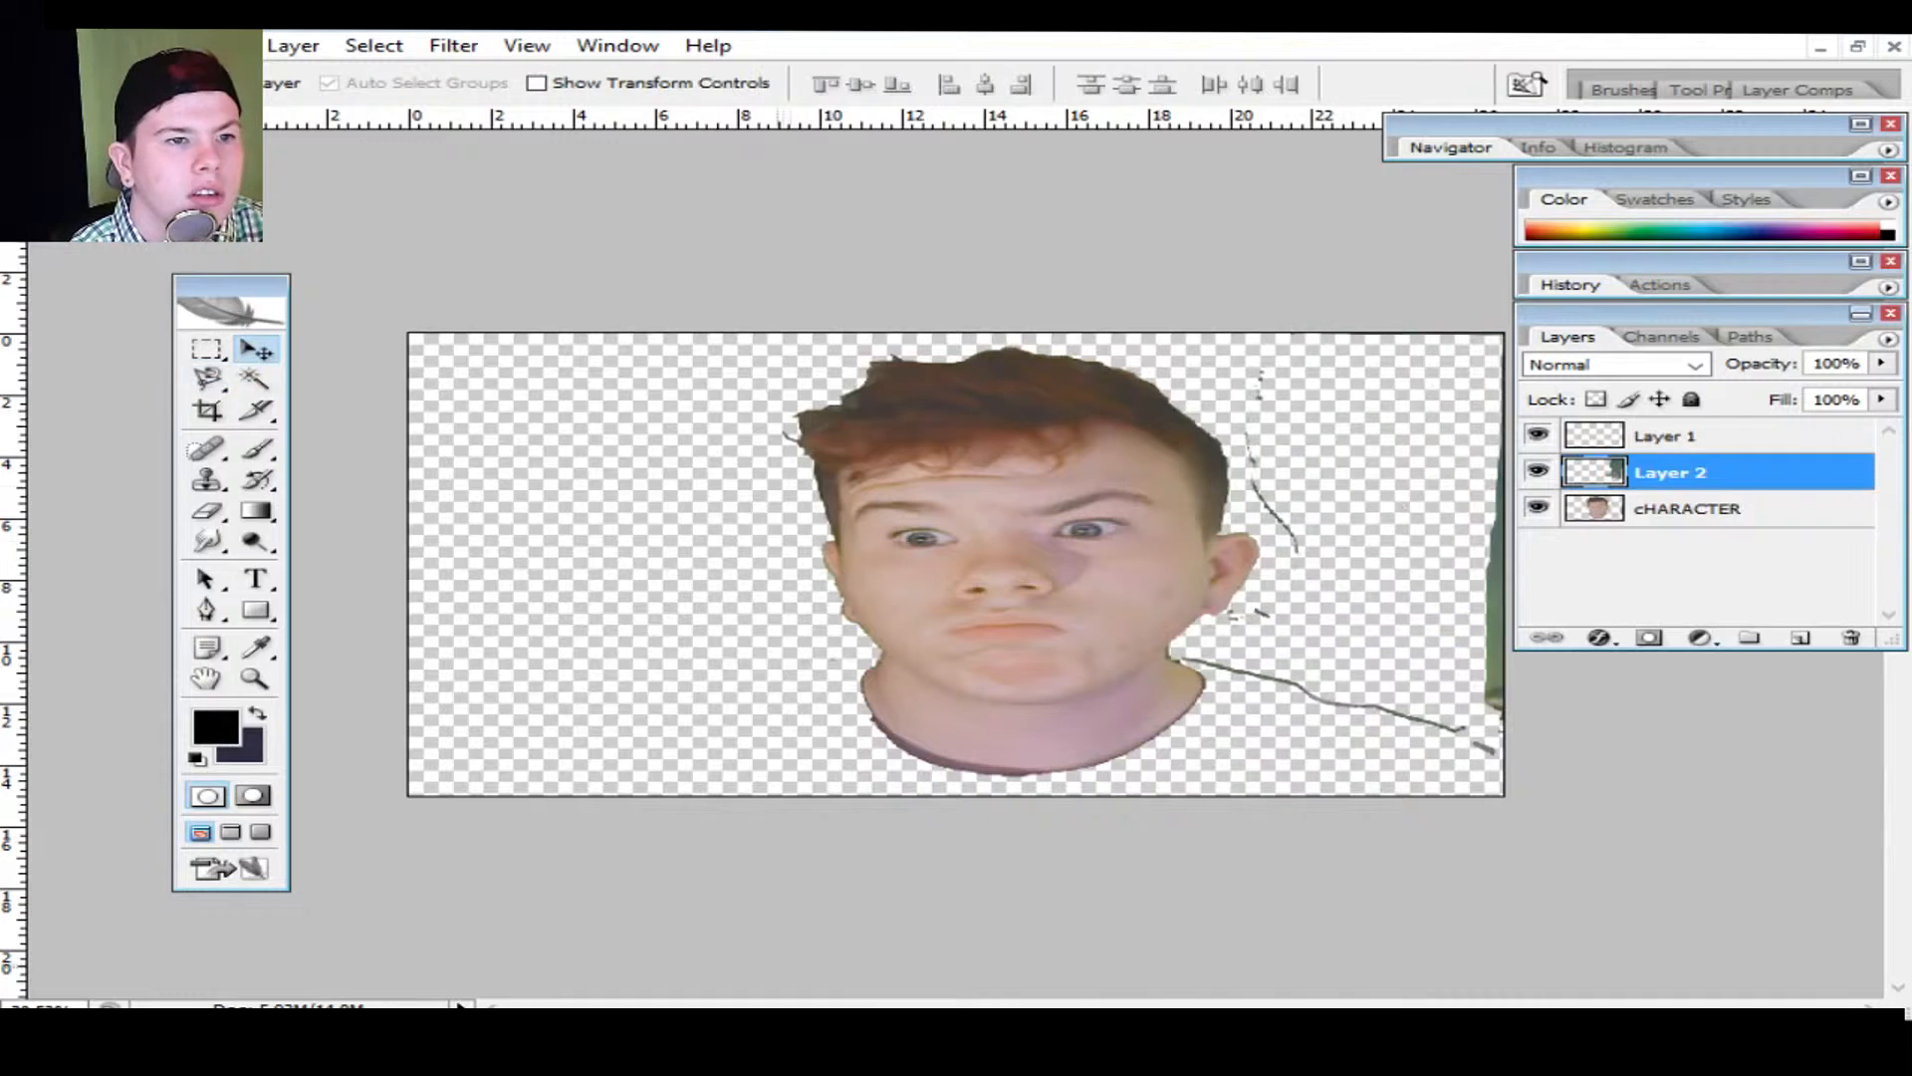
# Step: Erase the leftover curtain and shirt fragments around the head on Layer 2 and the cHARACTER layer
pyautogui.press('e')
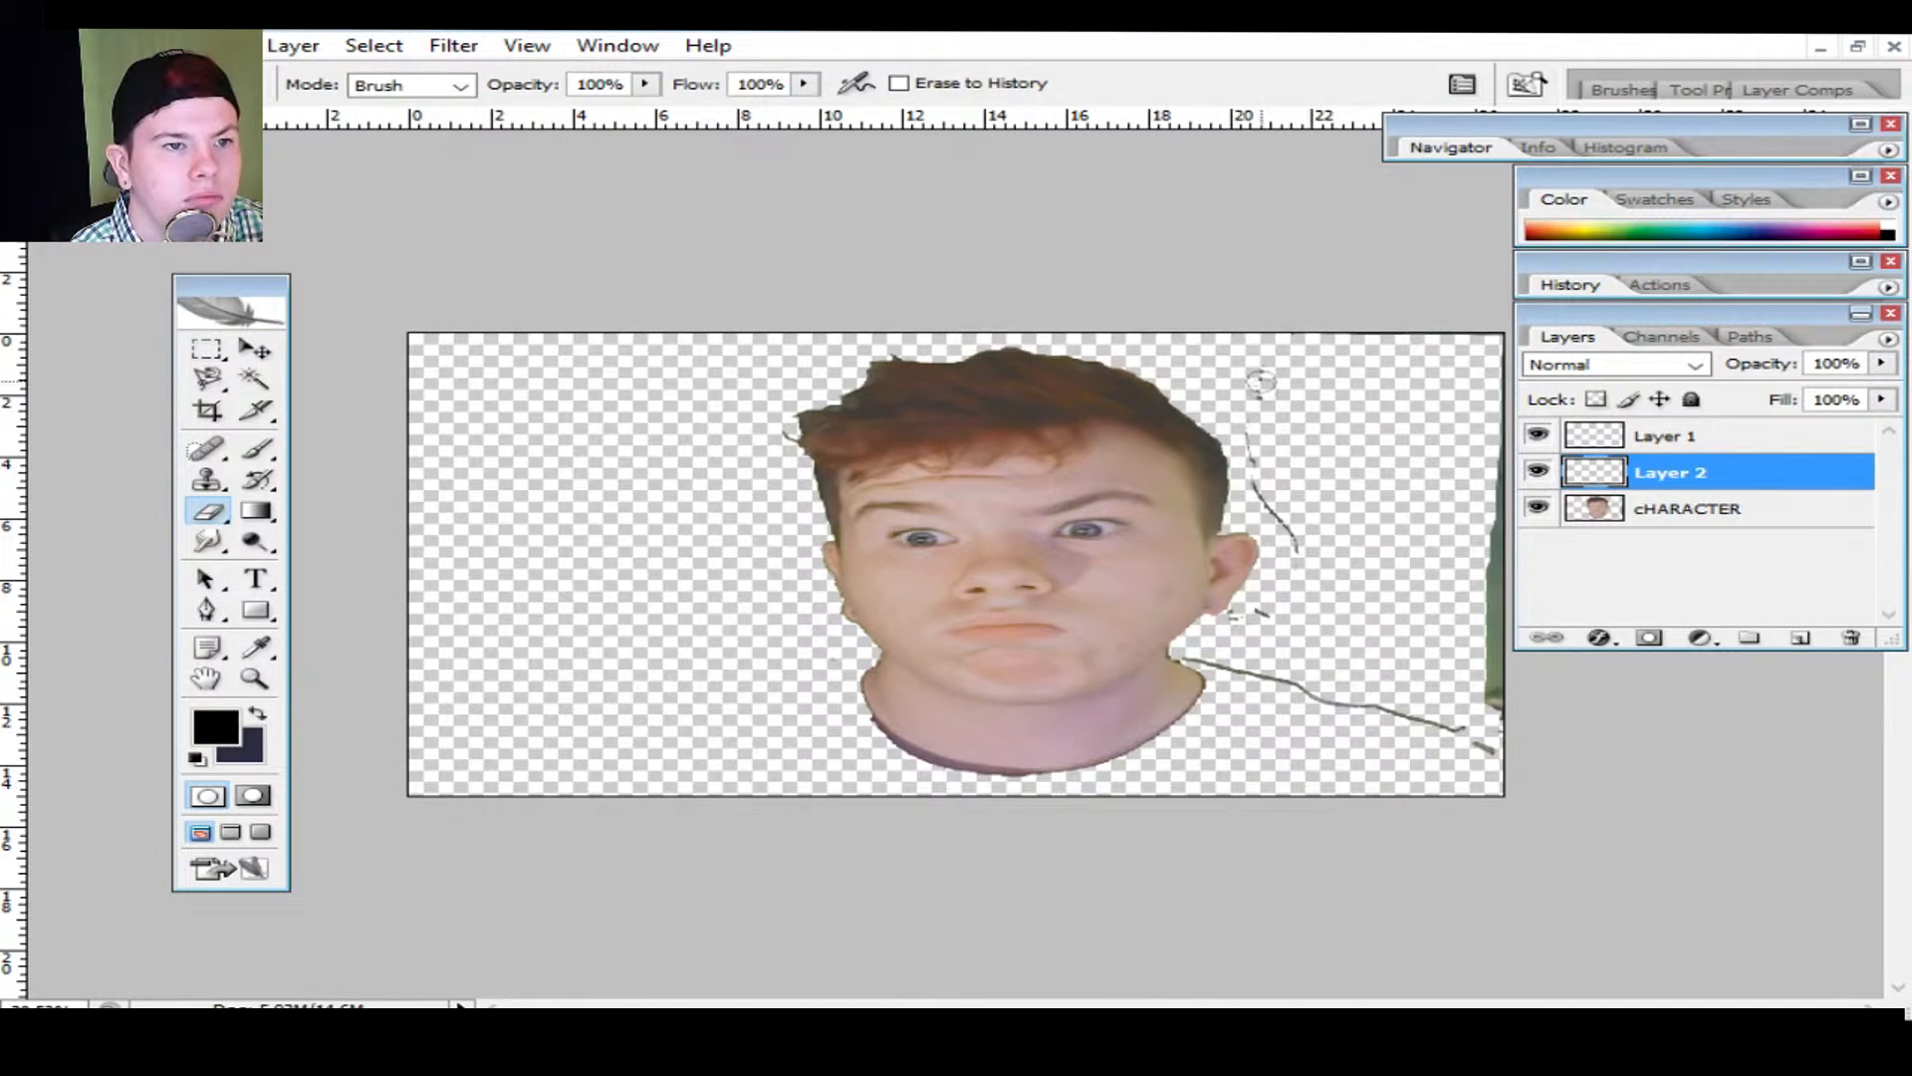
pyautogui.hotkey('alt', '[')
pyautogui.moveTo(1377, 303)
pyautogui.mouseDown()
pyautogui.moveTo(1499, 478)
pyautogui.moveTo(1489, 727)
pyautogui.moveTo(1223, 659)
pyautogui.moveTo(1285, 595)
pyautogui.moveTo(1231, 378)
pyautogui.mouseUp()
# Step: Erase the rough green fringe along the hair and the side of the face on the cHARACTER layer with a 13 px eraser
pyautogui.click(254, 678)
pyautogui.click(862, 465)
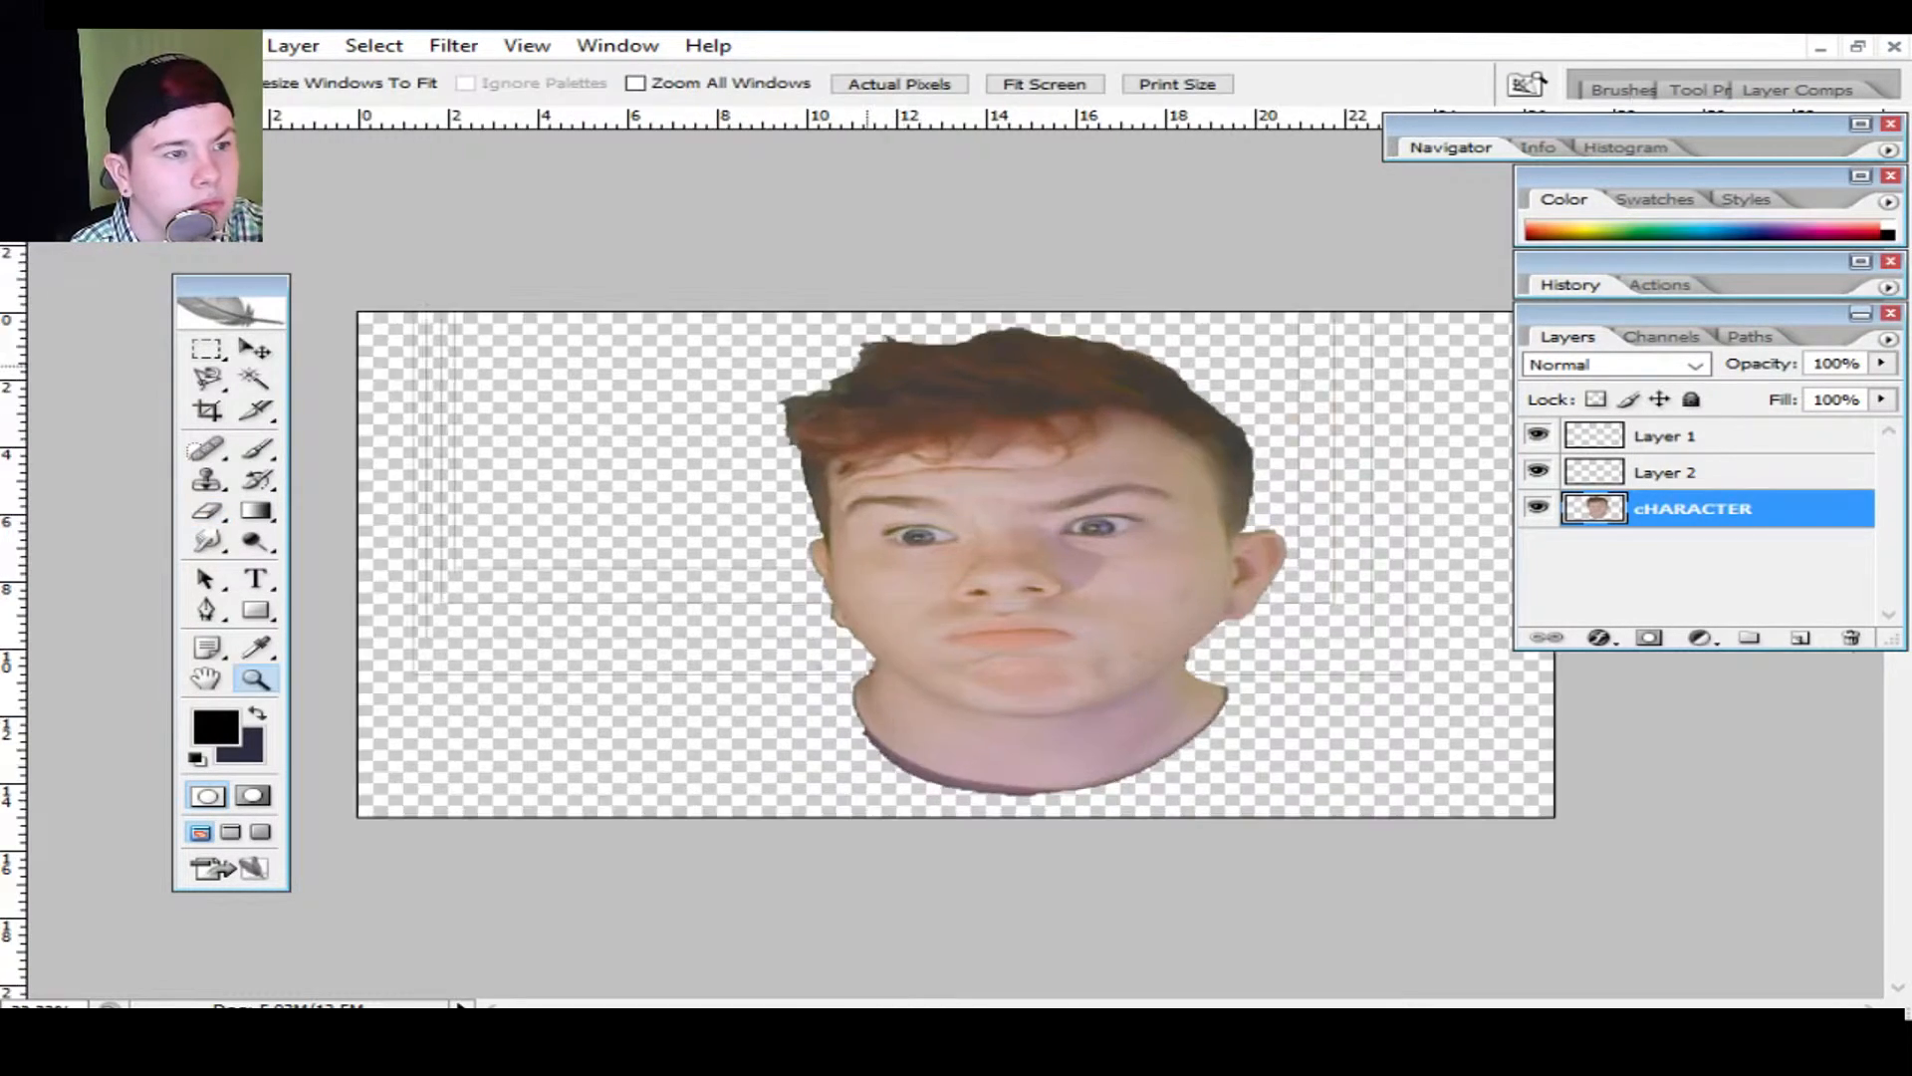
pyautogui.click(861, 464)
pyautogui.click(861, 464)
pyautogui.click(861, 464)
pyautogui.click(208, 511)
pyautogui.click(245, 83)
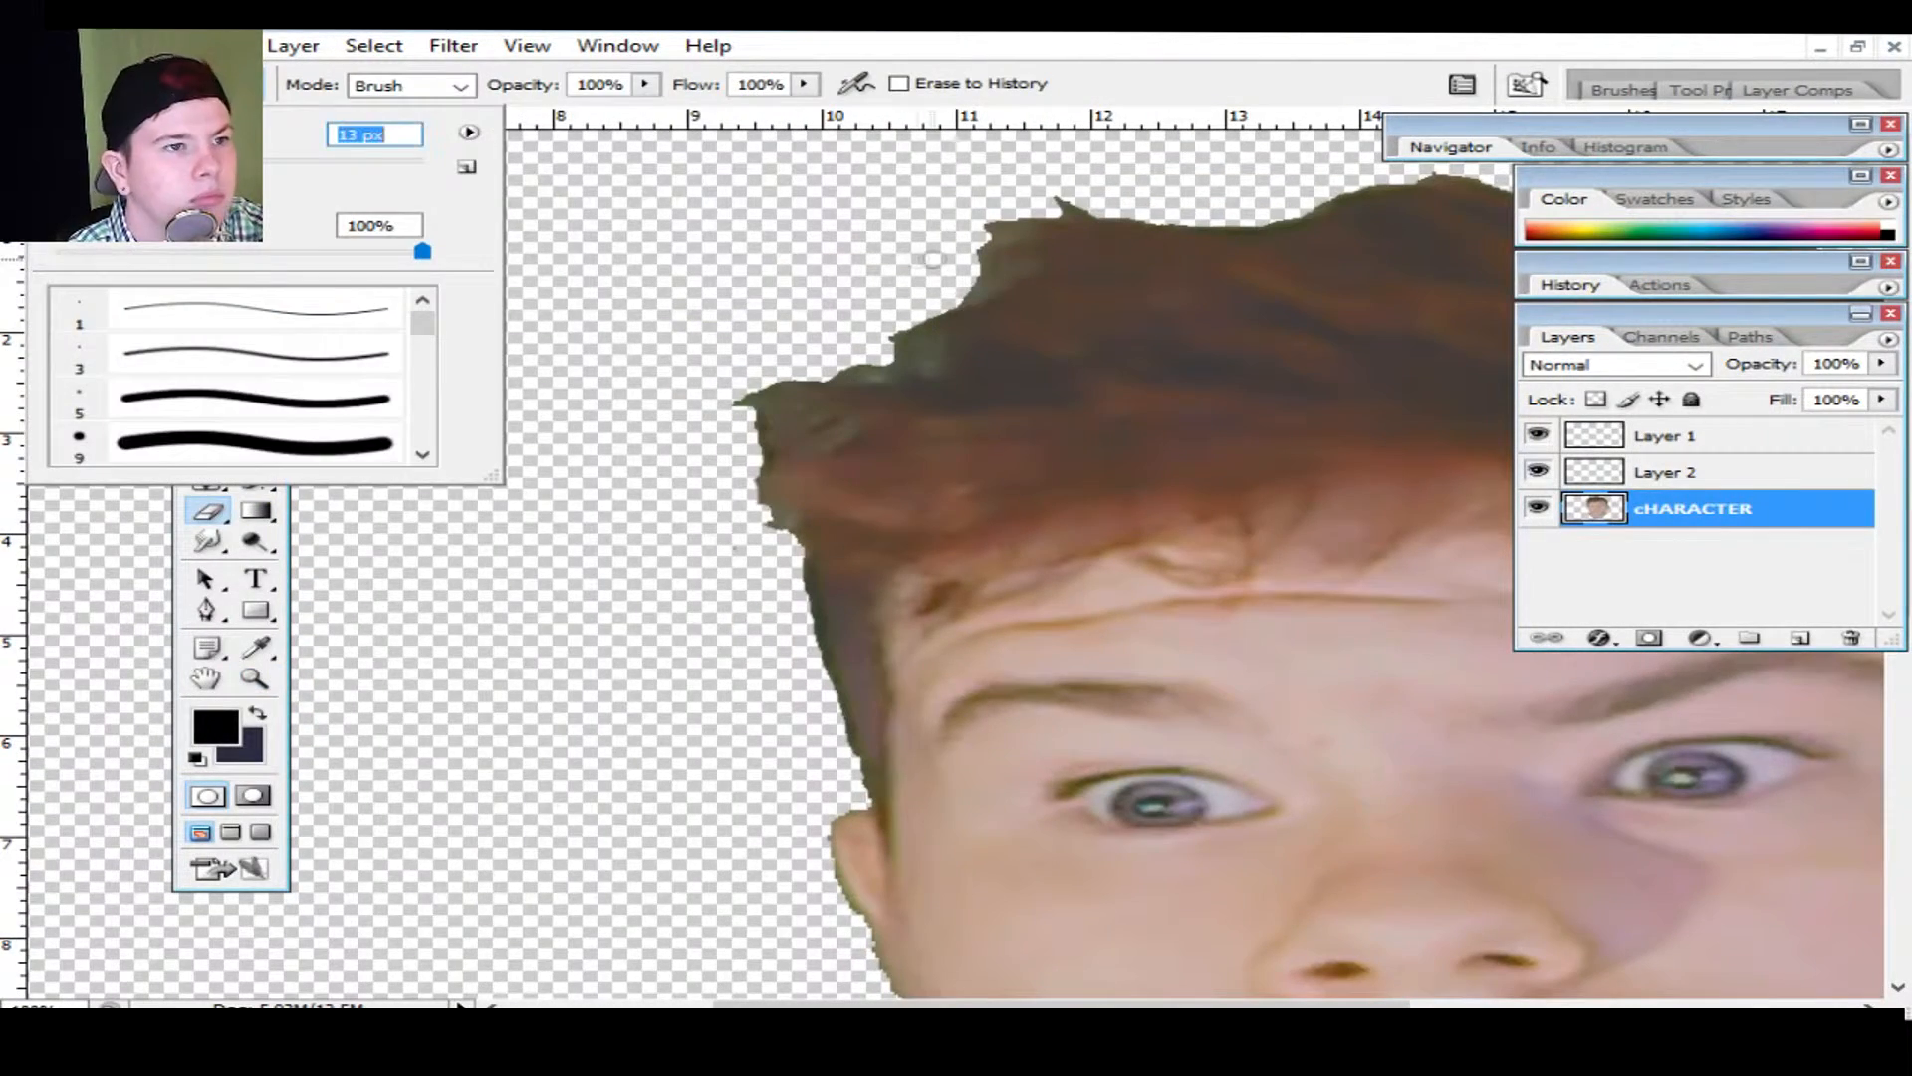
pyautogui.press('Return')
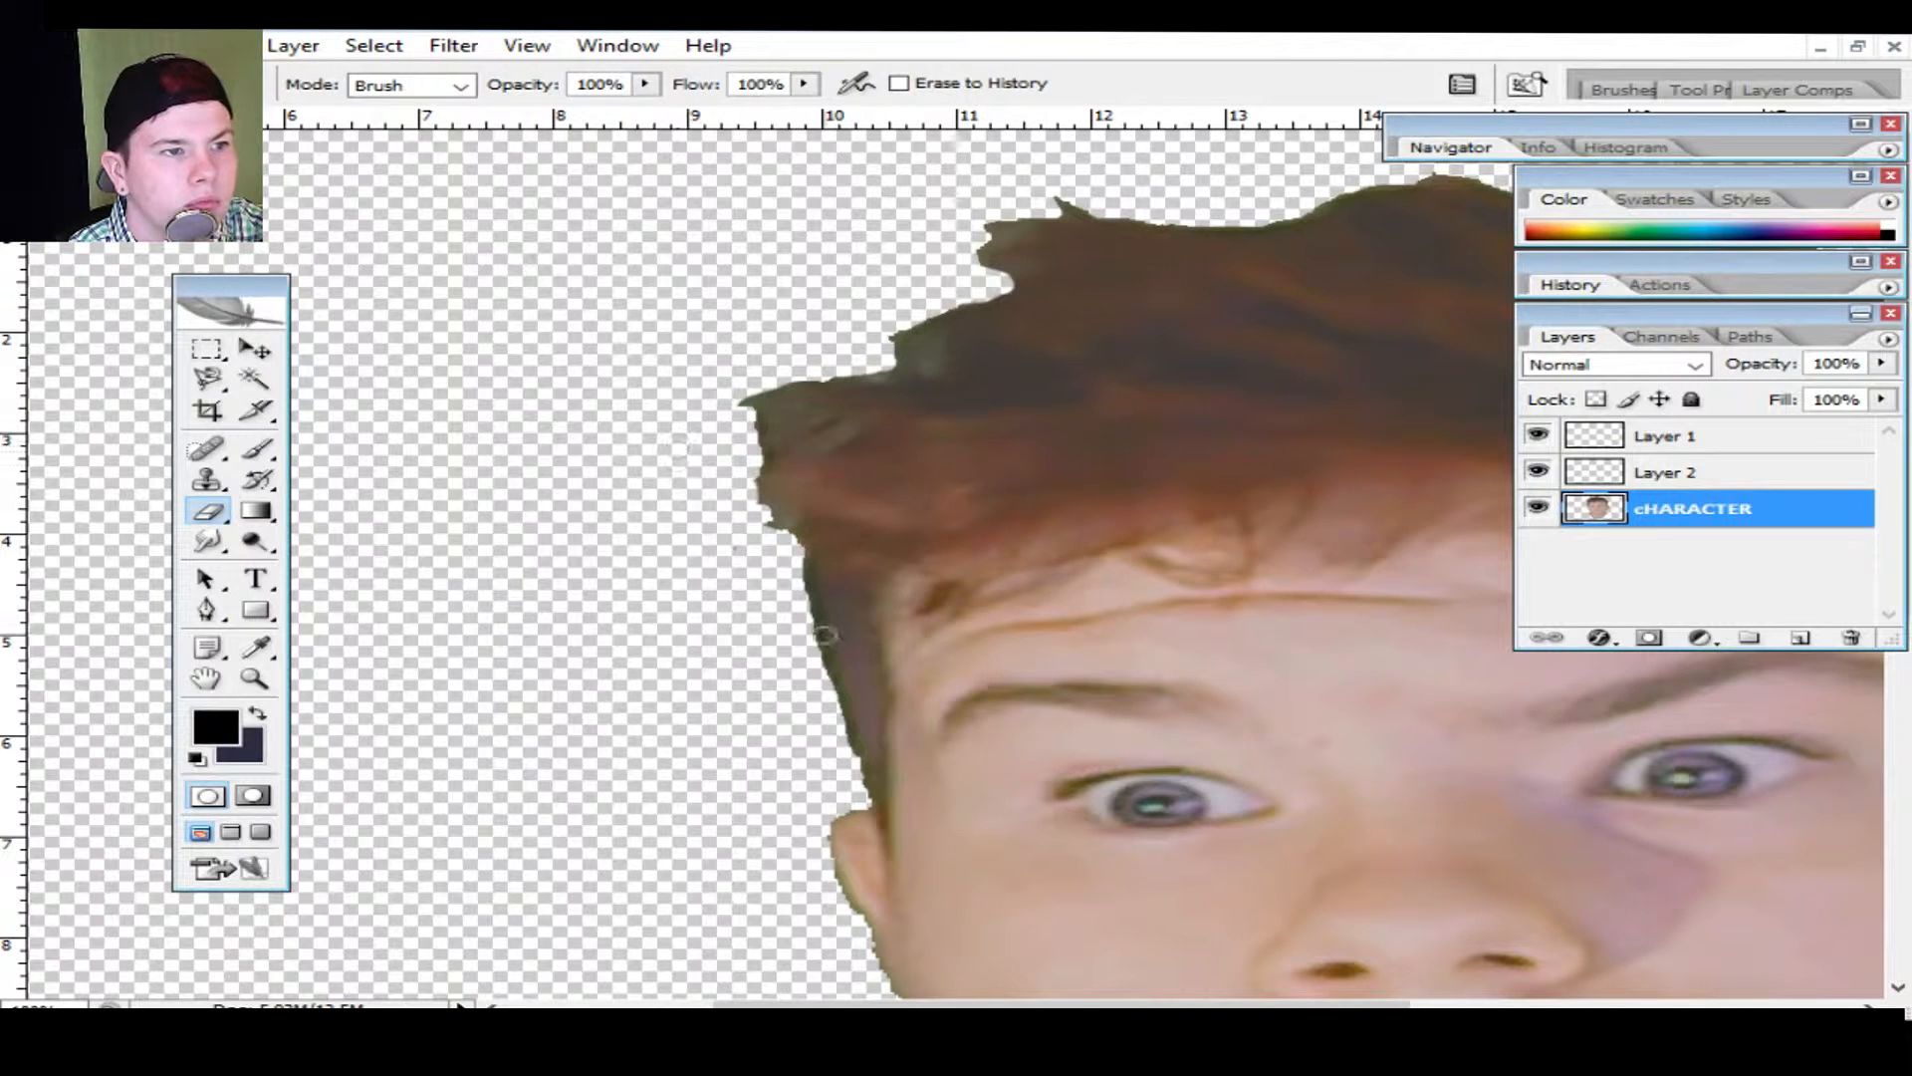
pyautogui.moveTo(824, 635)
pyautogui.mouseDown()
pyautogui.moveTo(861, 799)
pyautogui.moveTo(829, 818)
pyautogui.moveTo(845, 916)
pyautogui.mouseUp()
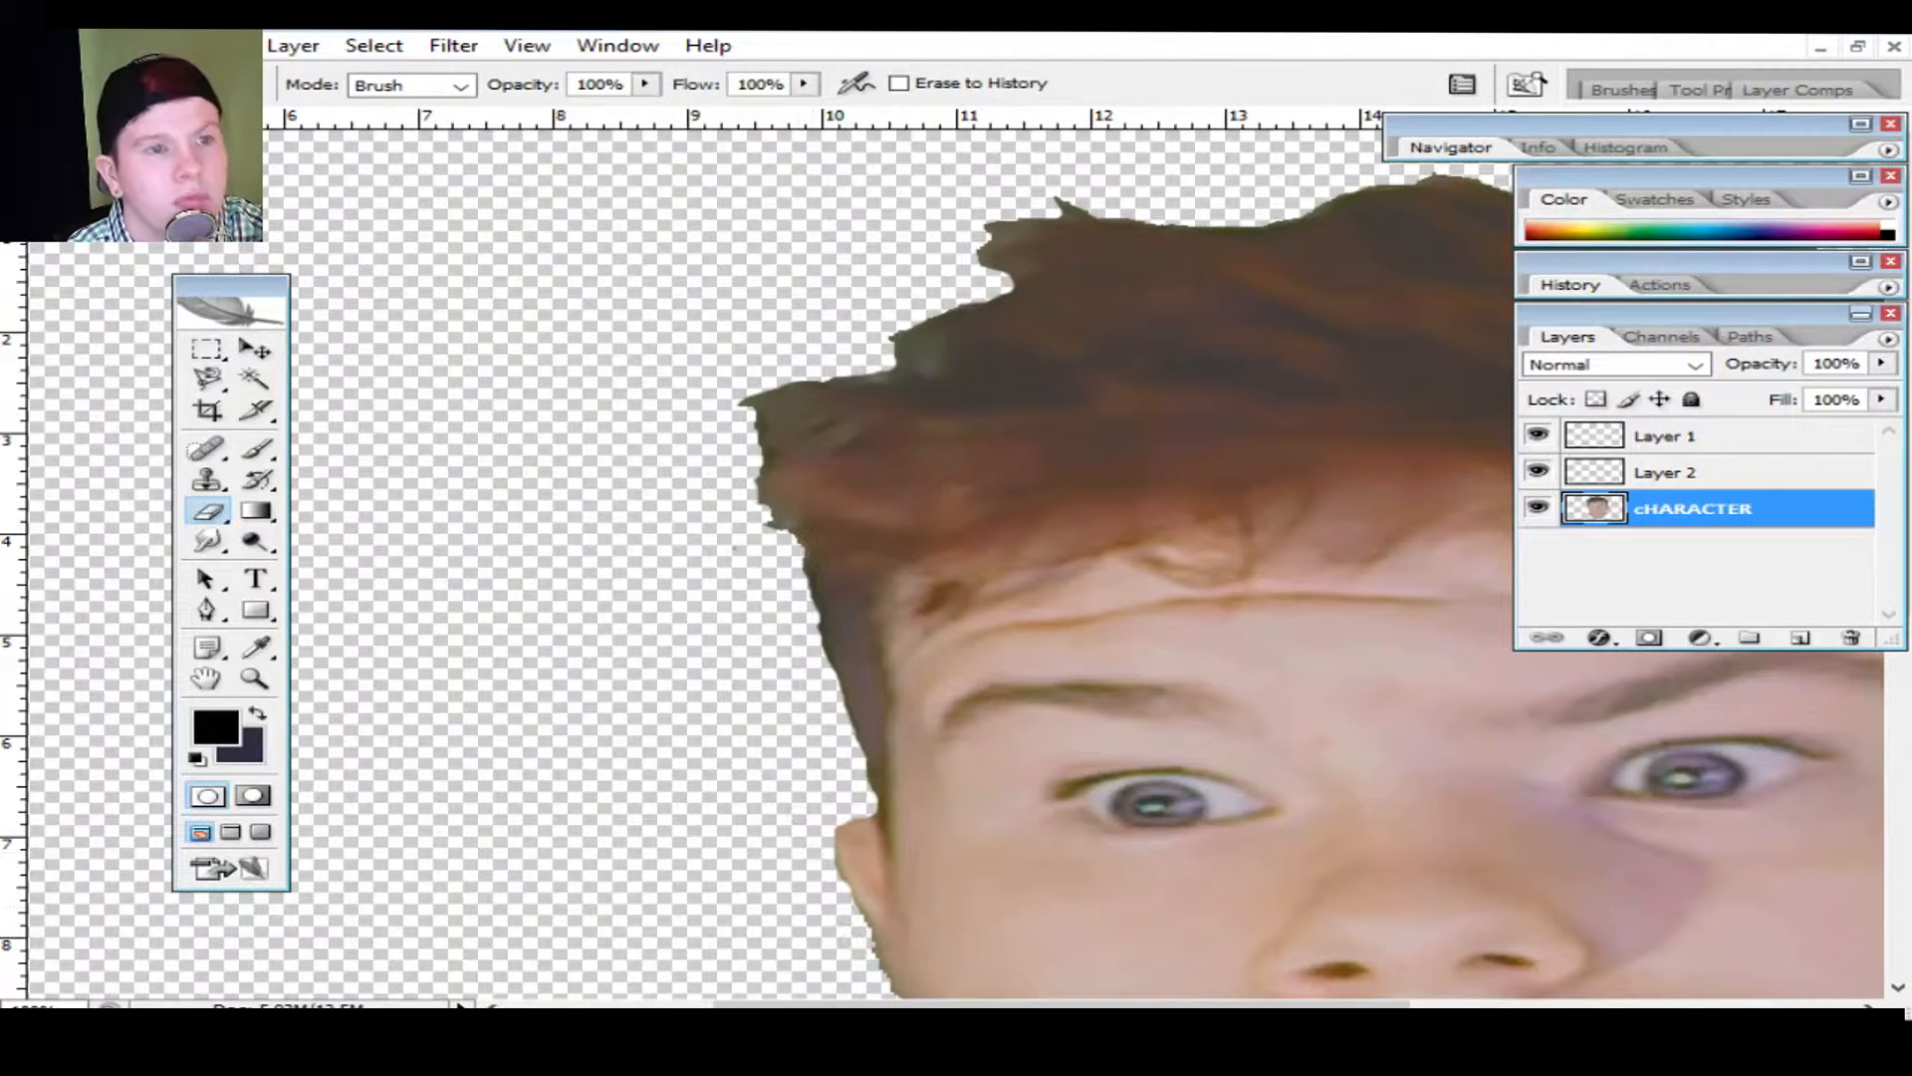
pyautogui.moveTo(1356, 223)
pyautogui.mouseDown()
pyautogui.moveTo(1207, 236)
pyautogui.moveTo(909, 207)
pyautogui.moveTo(949, 325)
pyautogui.moveTo(920, 361)
pyautogui.moveTo(1046, 221)
pyautogui.mouseUp()
pyautogui.press('z')
pyautogui.rightClick(669, 384)
pyautogui.click(762, 401)
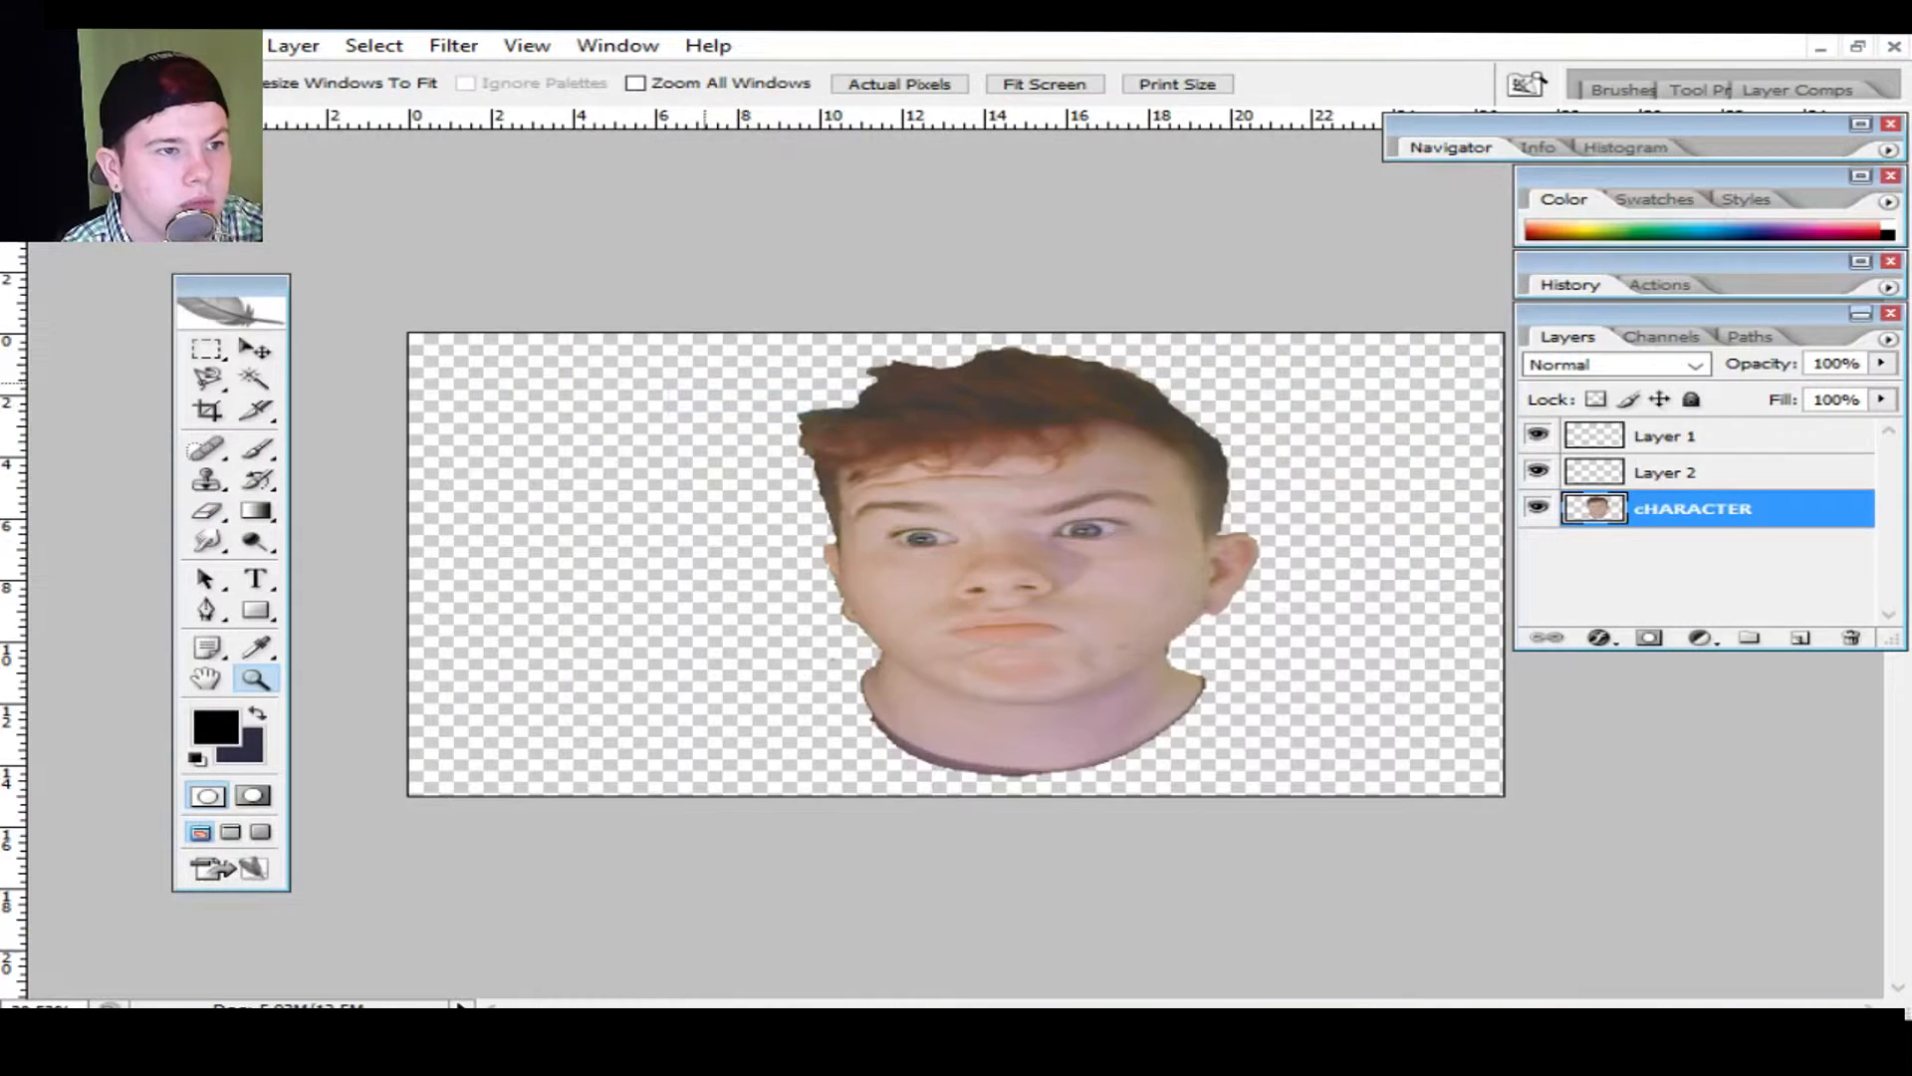
pyautogui.press('v')
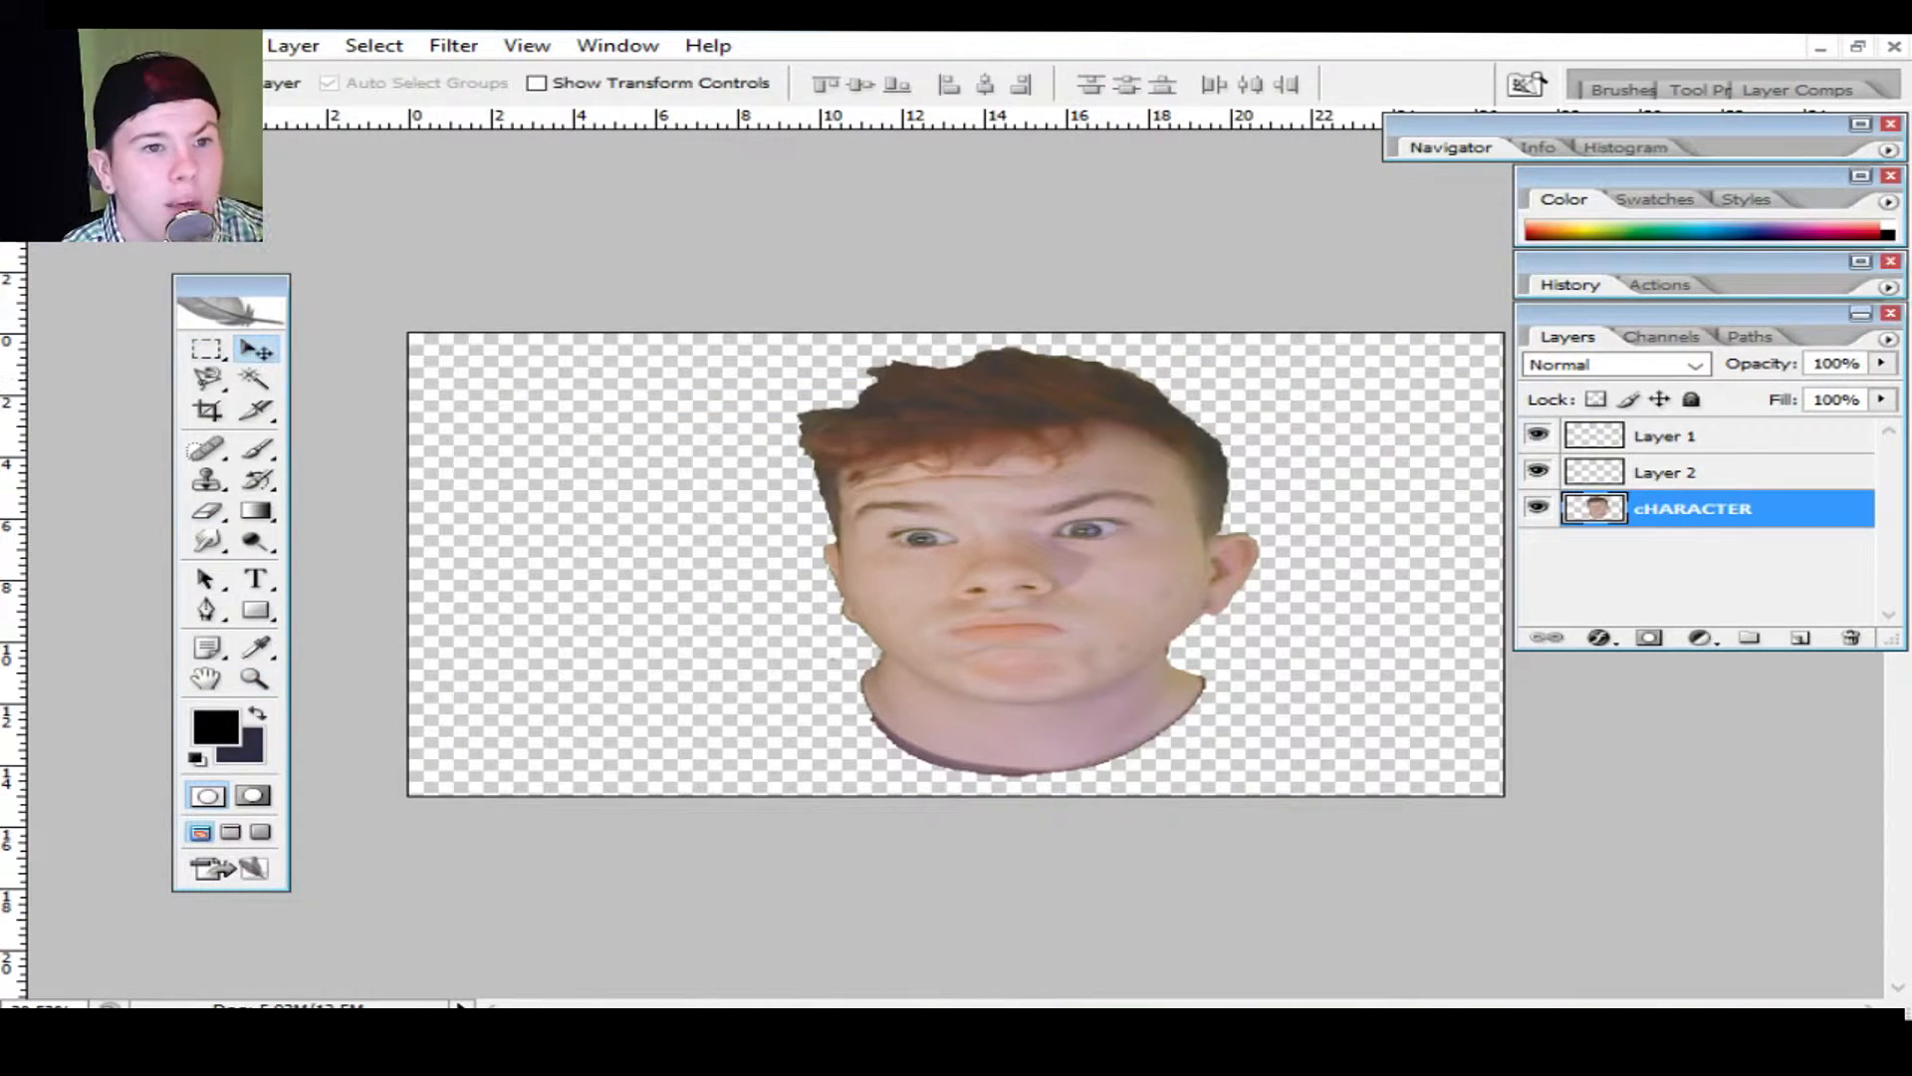
pyautogui.rightClick(1658, 435)
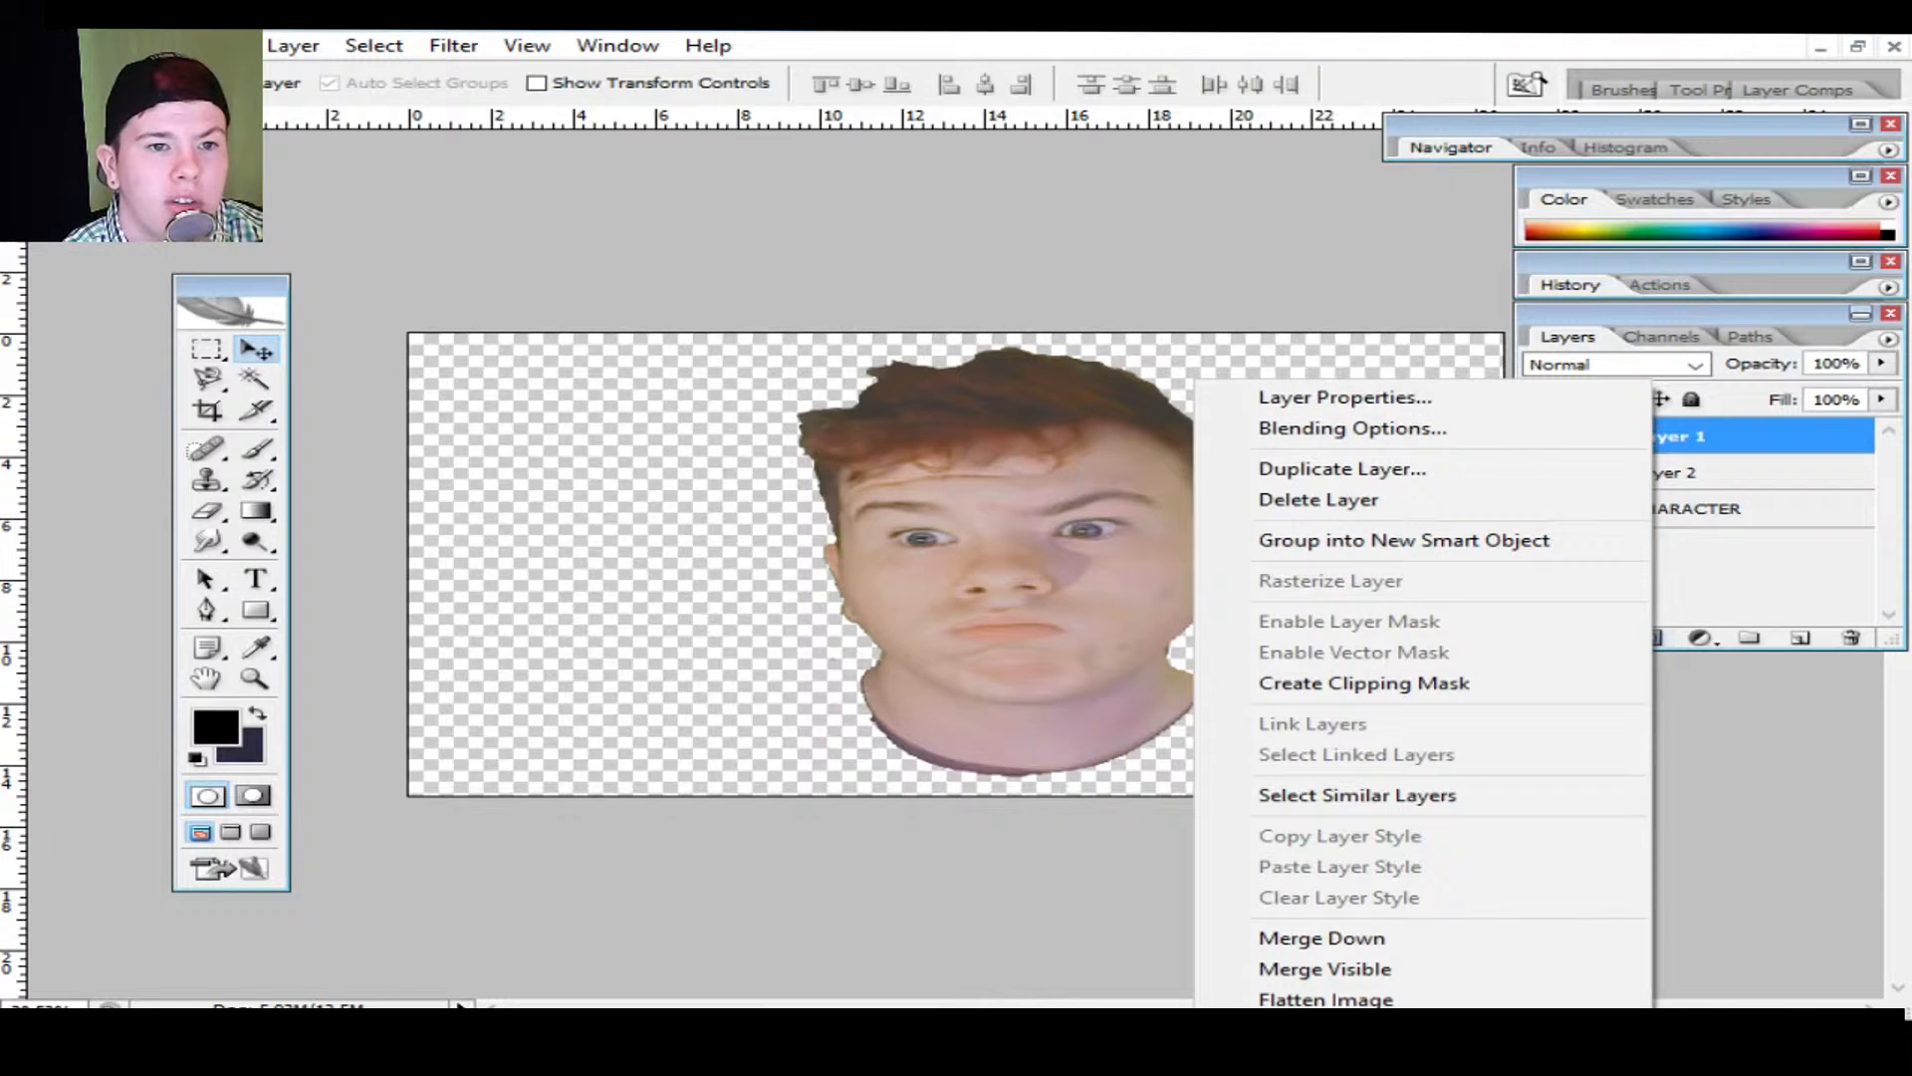
pyautogui.press('Escape')
pyautogui.rightClick(1653, 436)
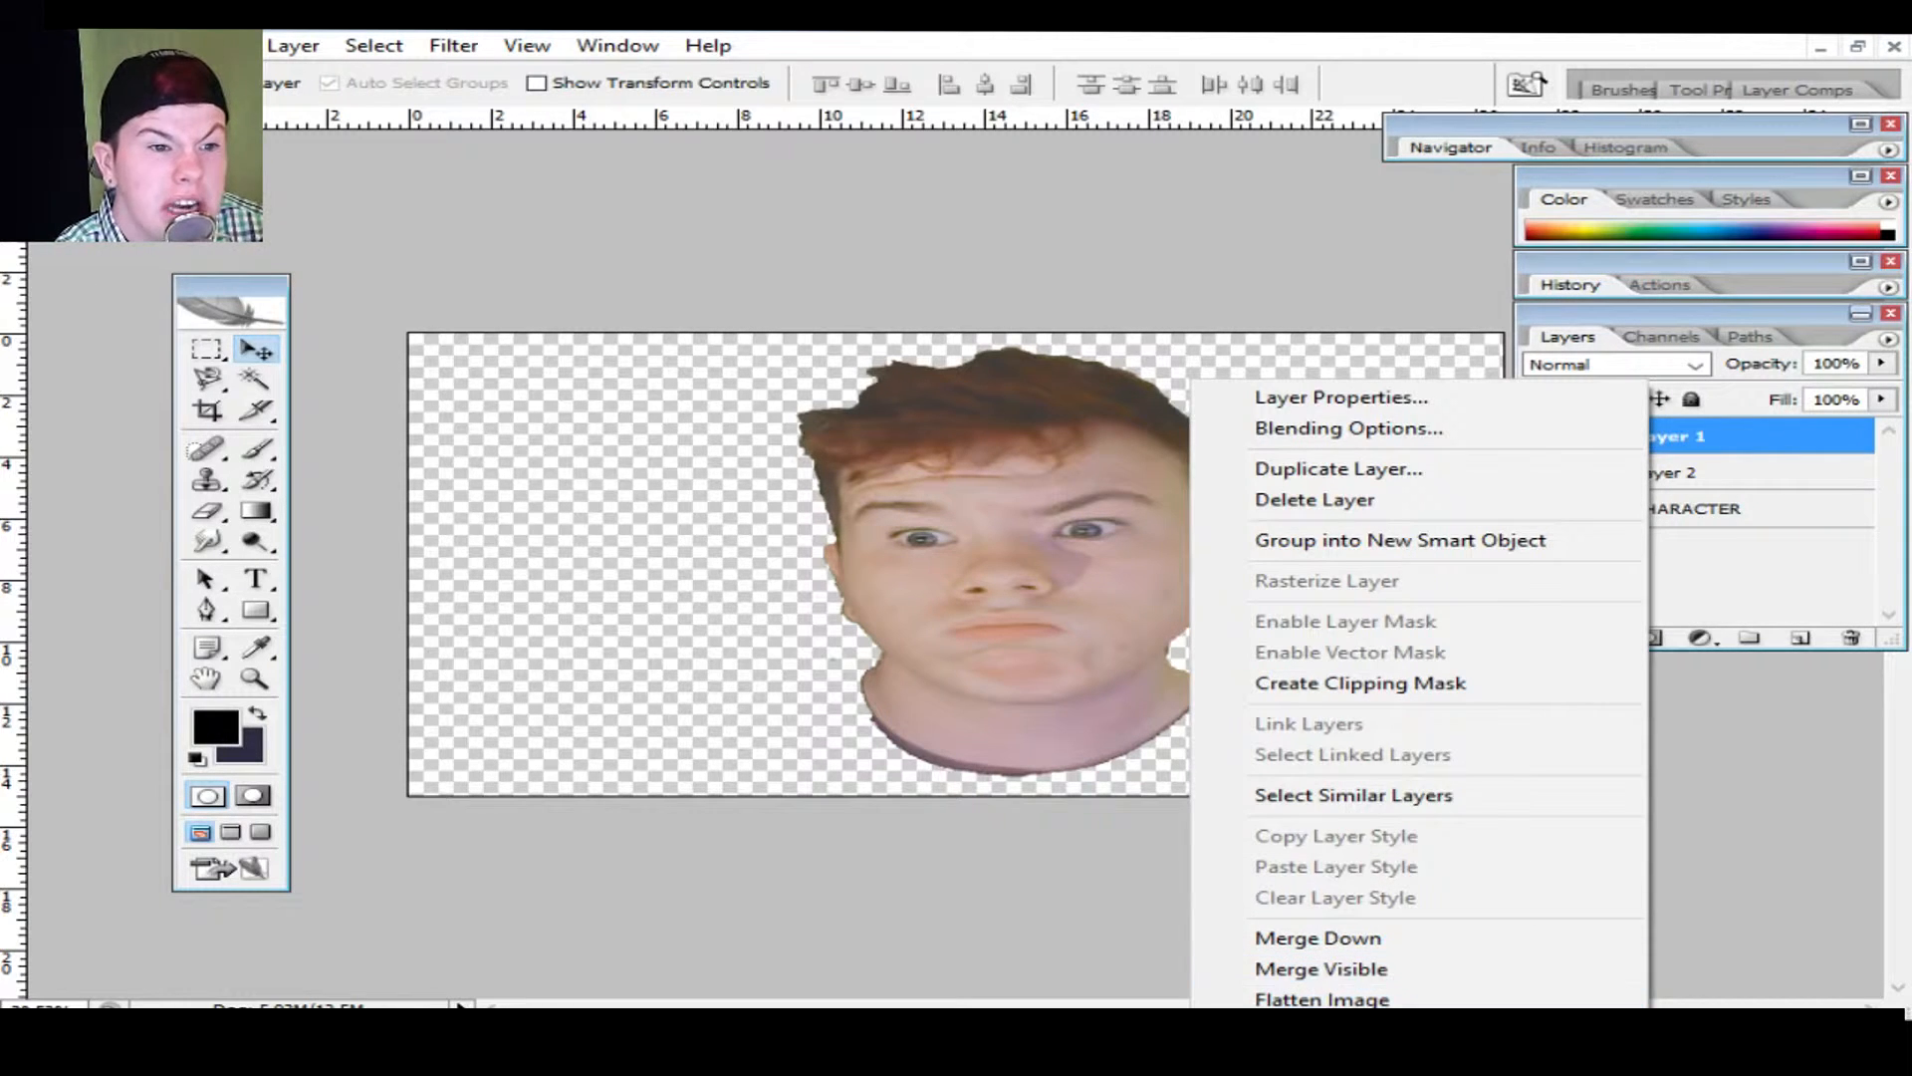
pyautogui.press('Escape')
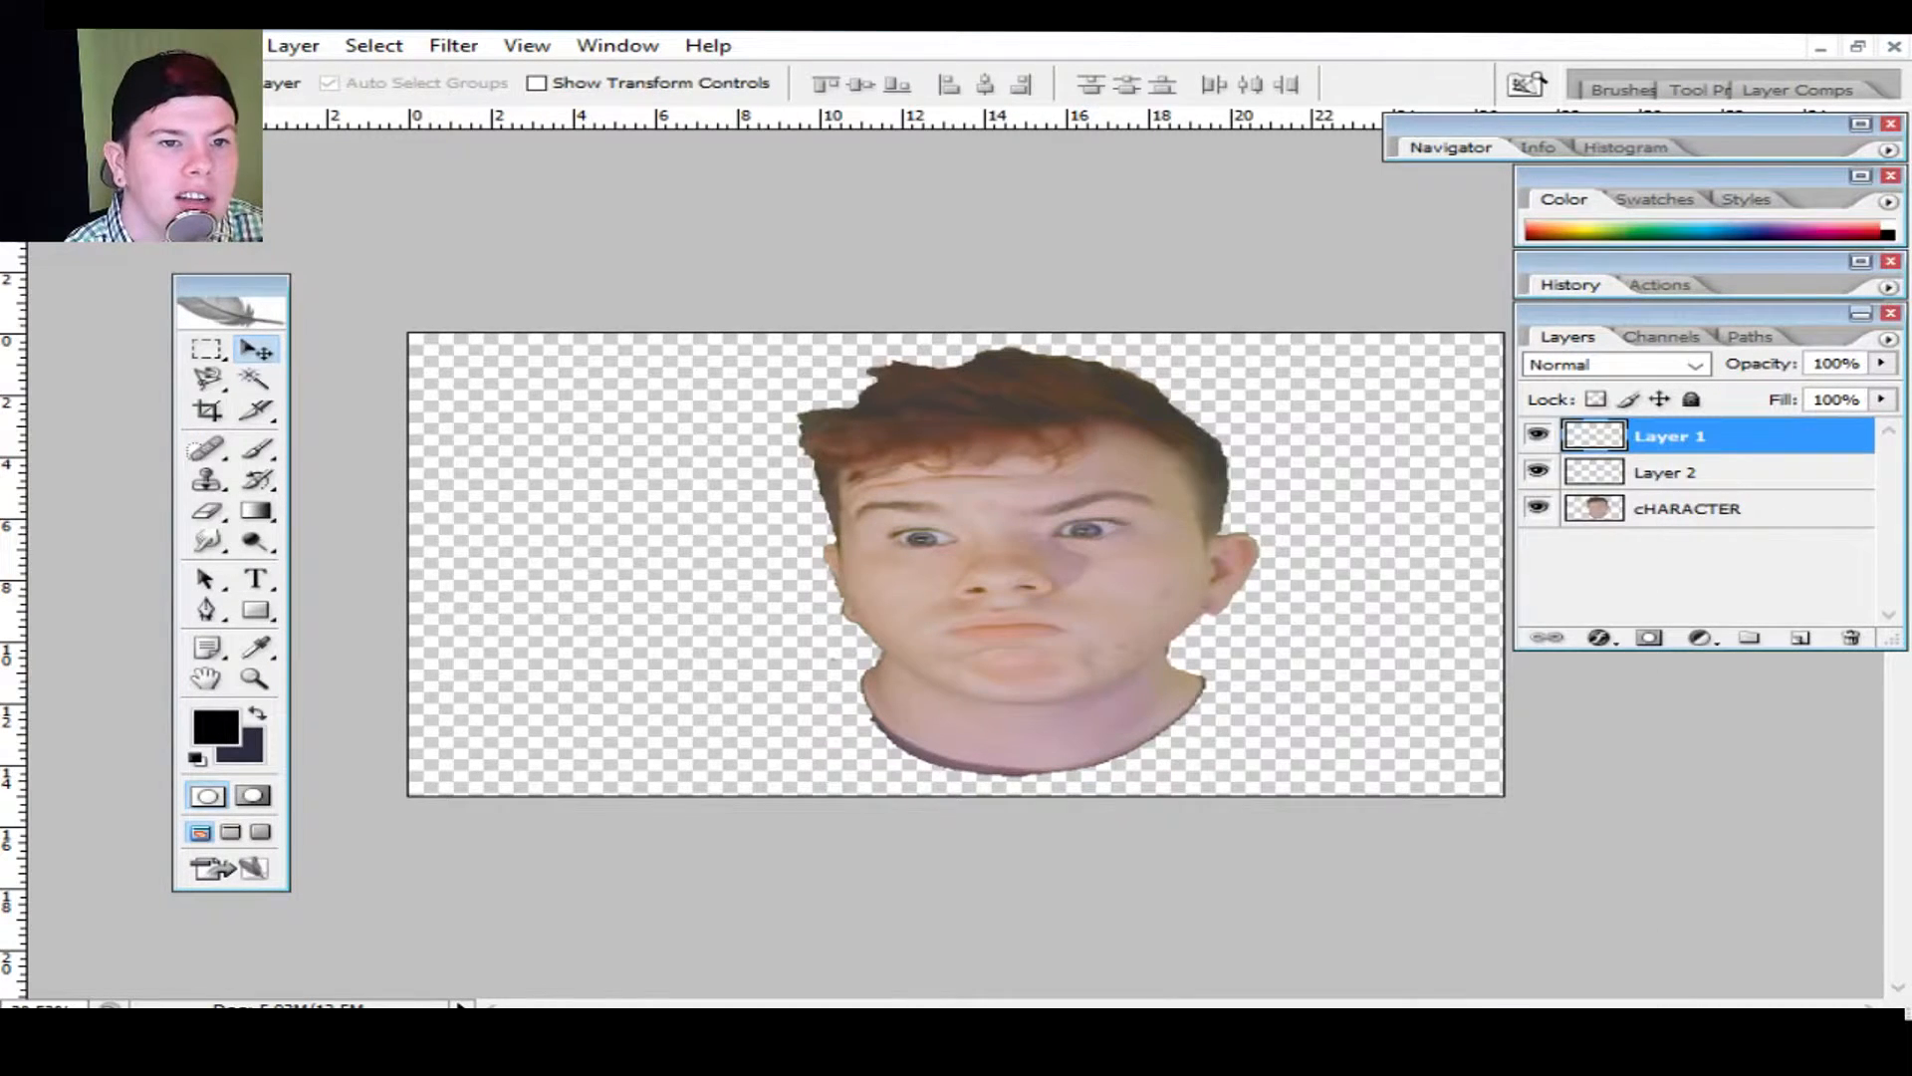
# Step: Place Layer 1 and Layer 2 beneath the cHARACTER layer in the layer stack
pyautogui.moveTo(1669, 435); pyautogui.dragTo(1669, 526)
pyautogui.moveTo(1669, 435); pyautogui.dragTo(1669, 525)
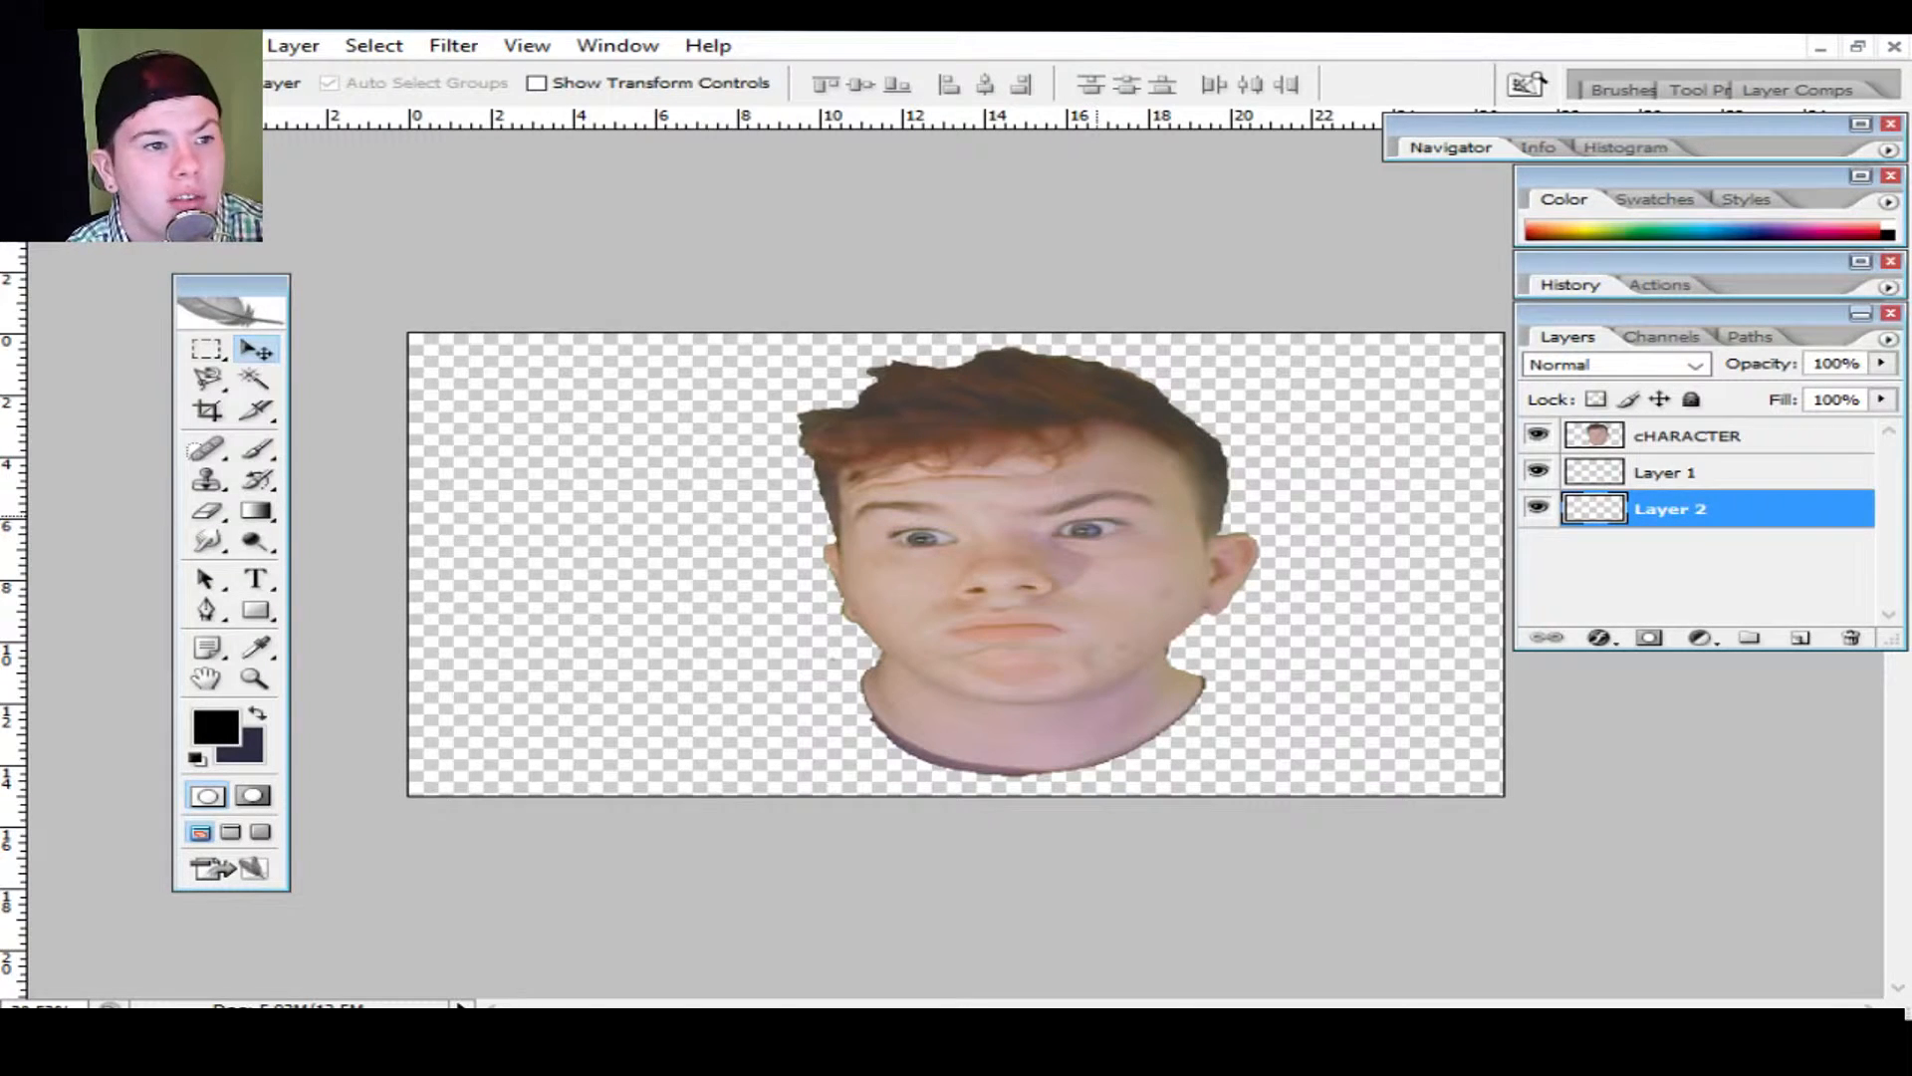
# Step: Move the head on the cHARACTER layer into the canvas's lower-right corner and rotate it about -23.3 degrees
pyautogui.click(1691, 435)
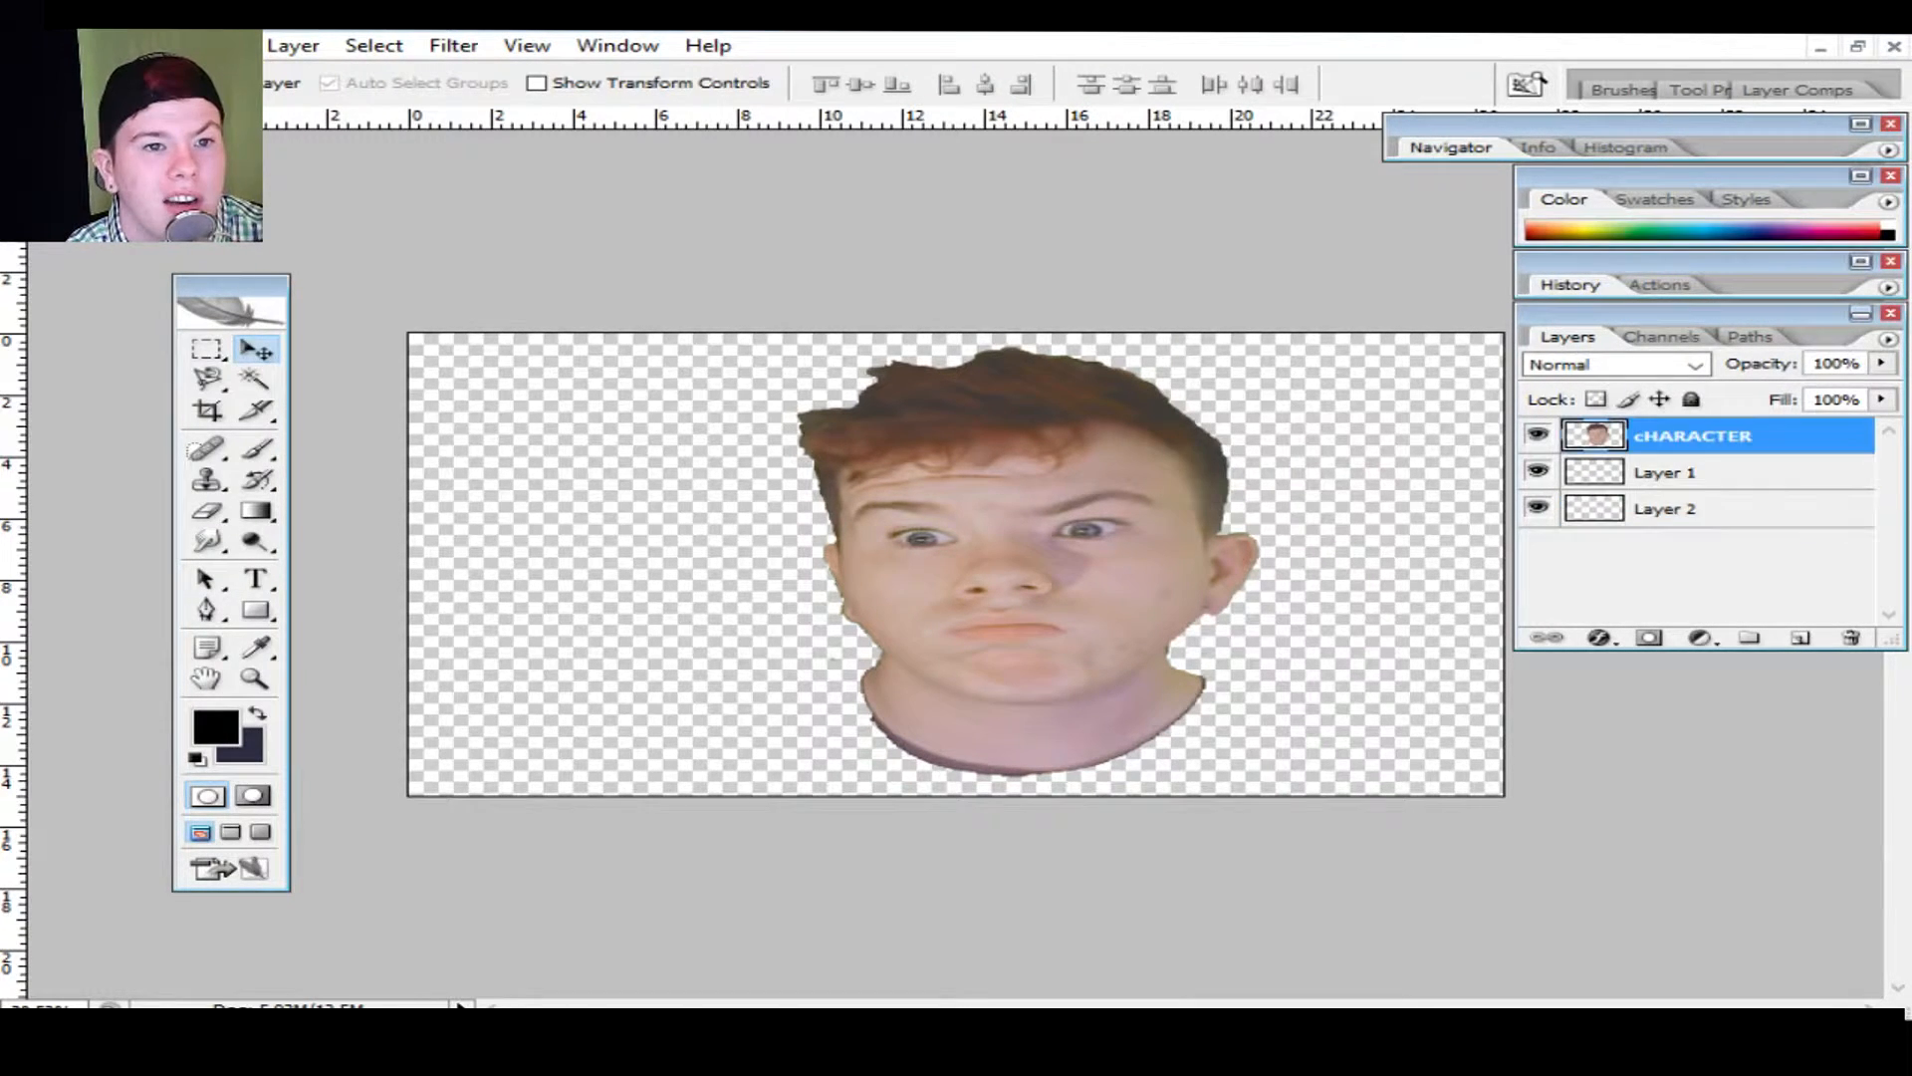
pyautogui.moveTo(1136, 507); pyautogui.dragTo(1330, 498)
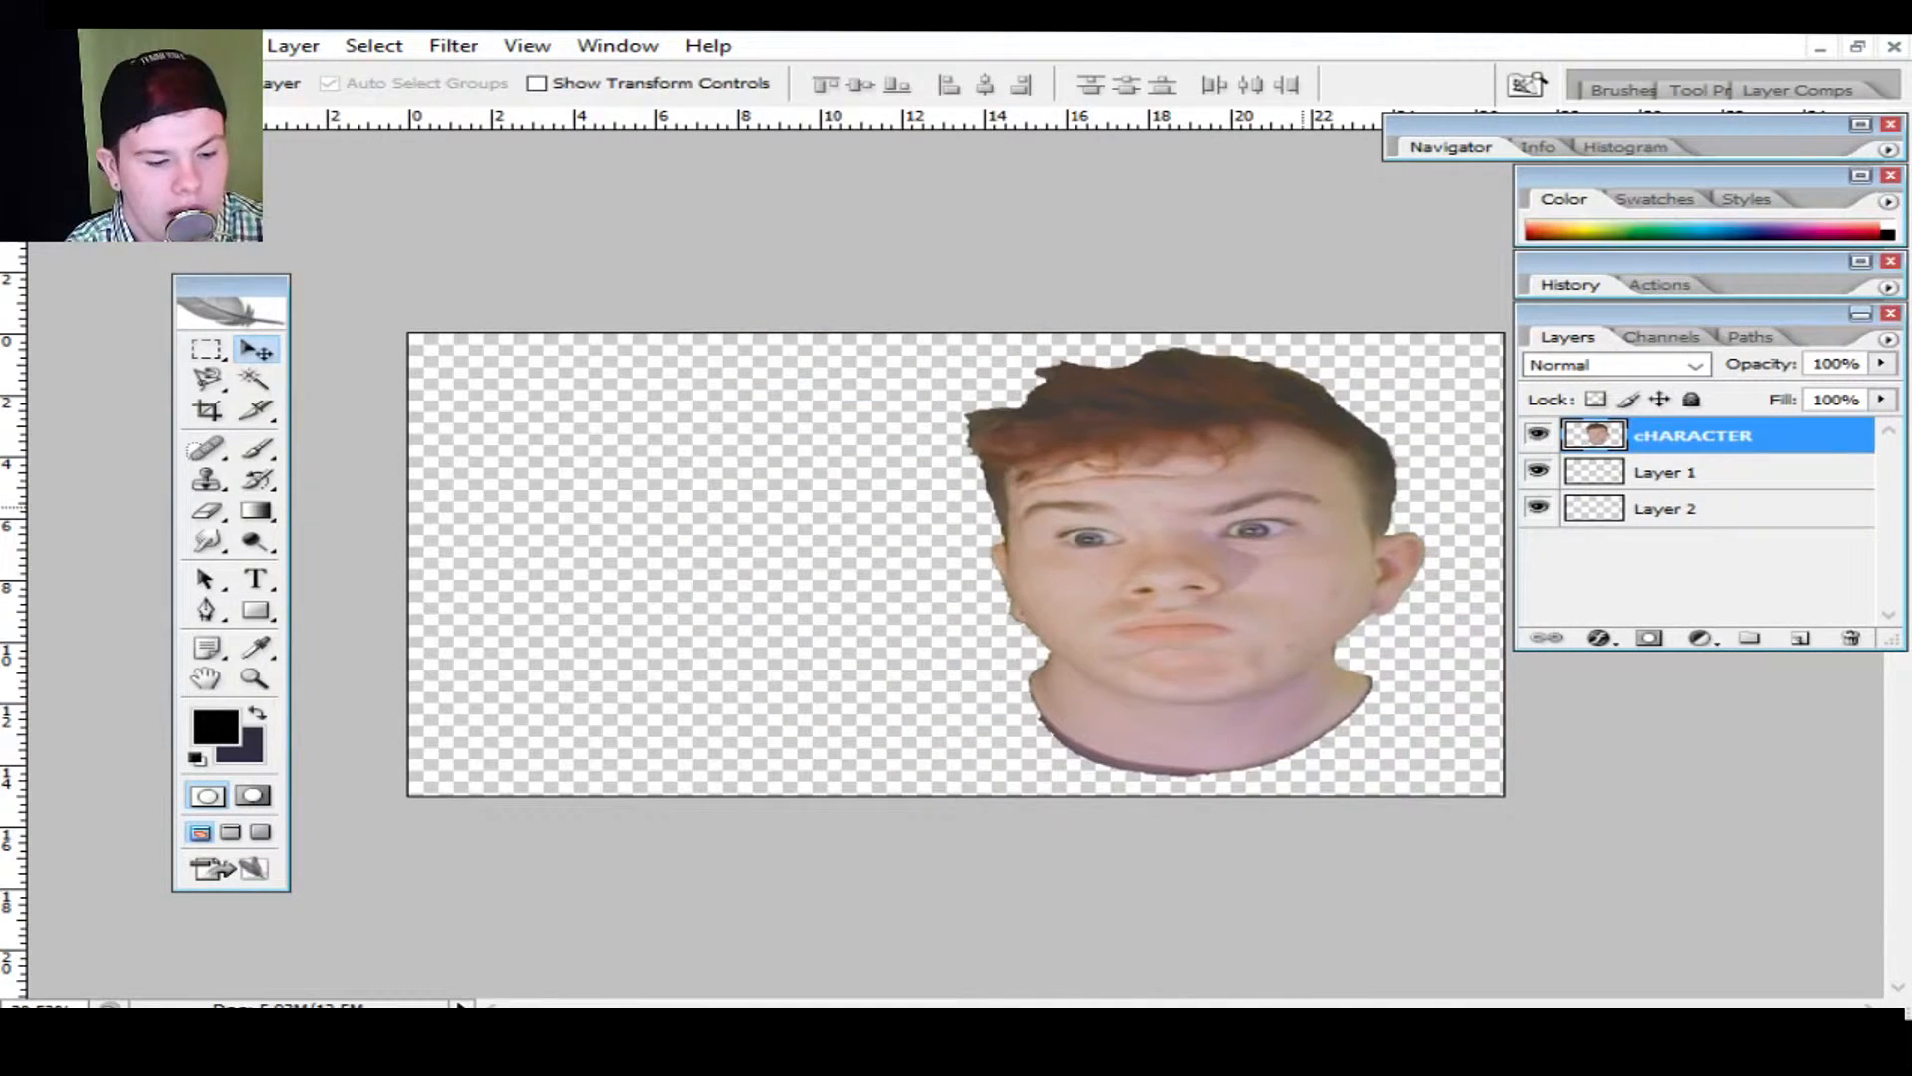
pyautogui.hotkey('ctrl', 't')
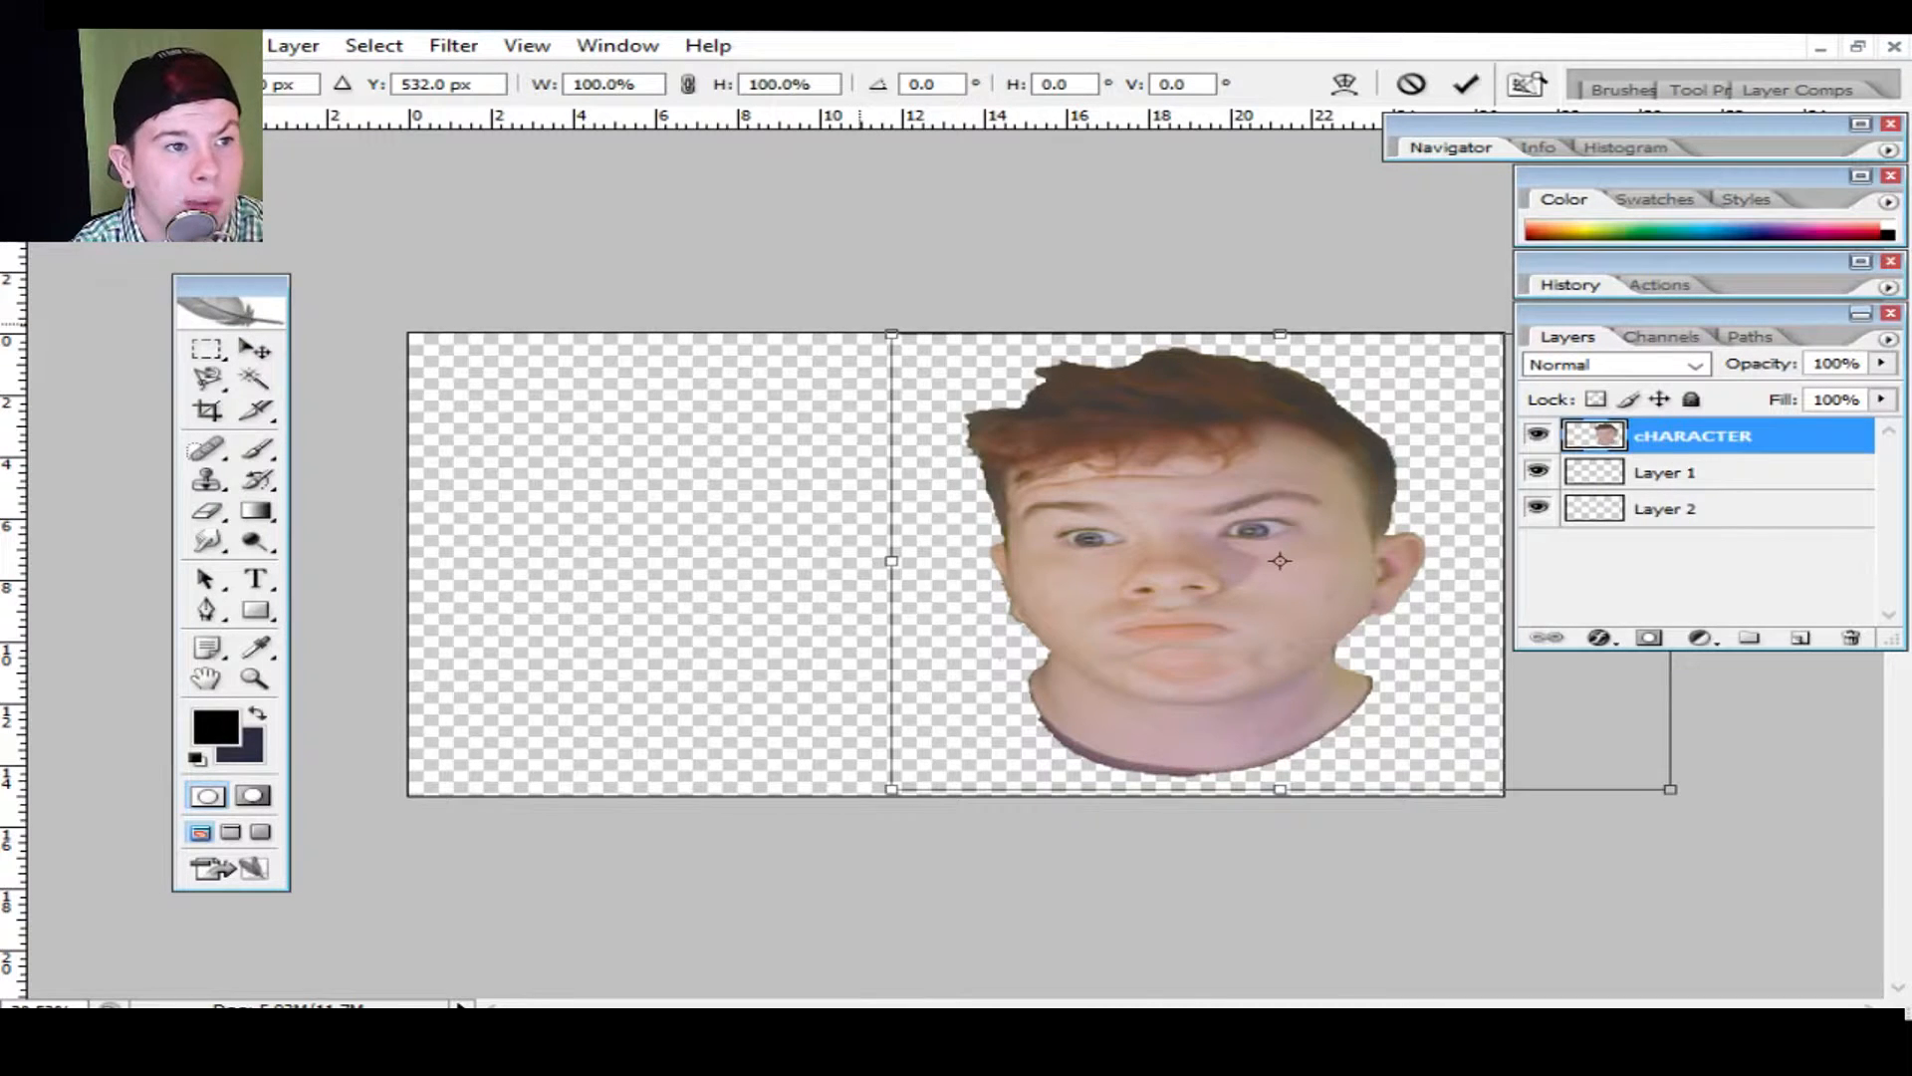
pyautogui.moveTo(859, 323); pyautogui.dragTo(1098, 536)
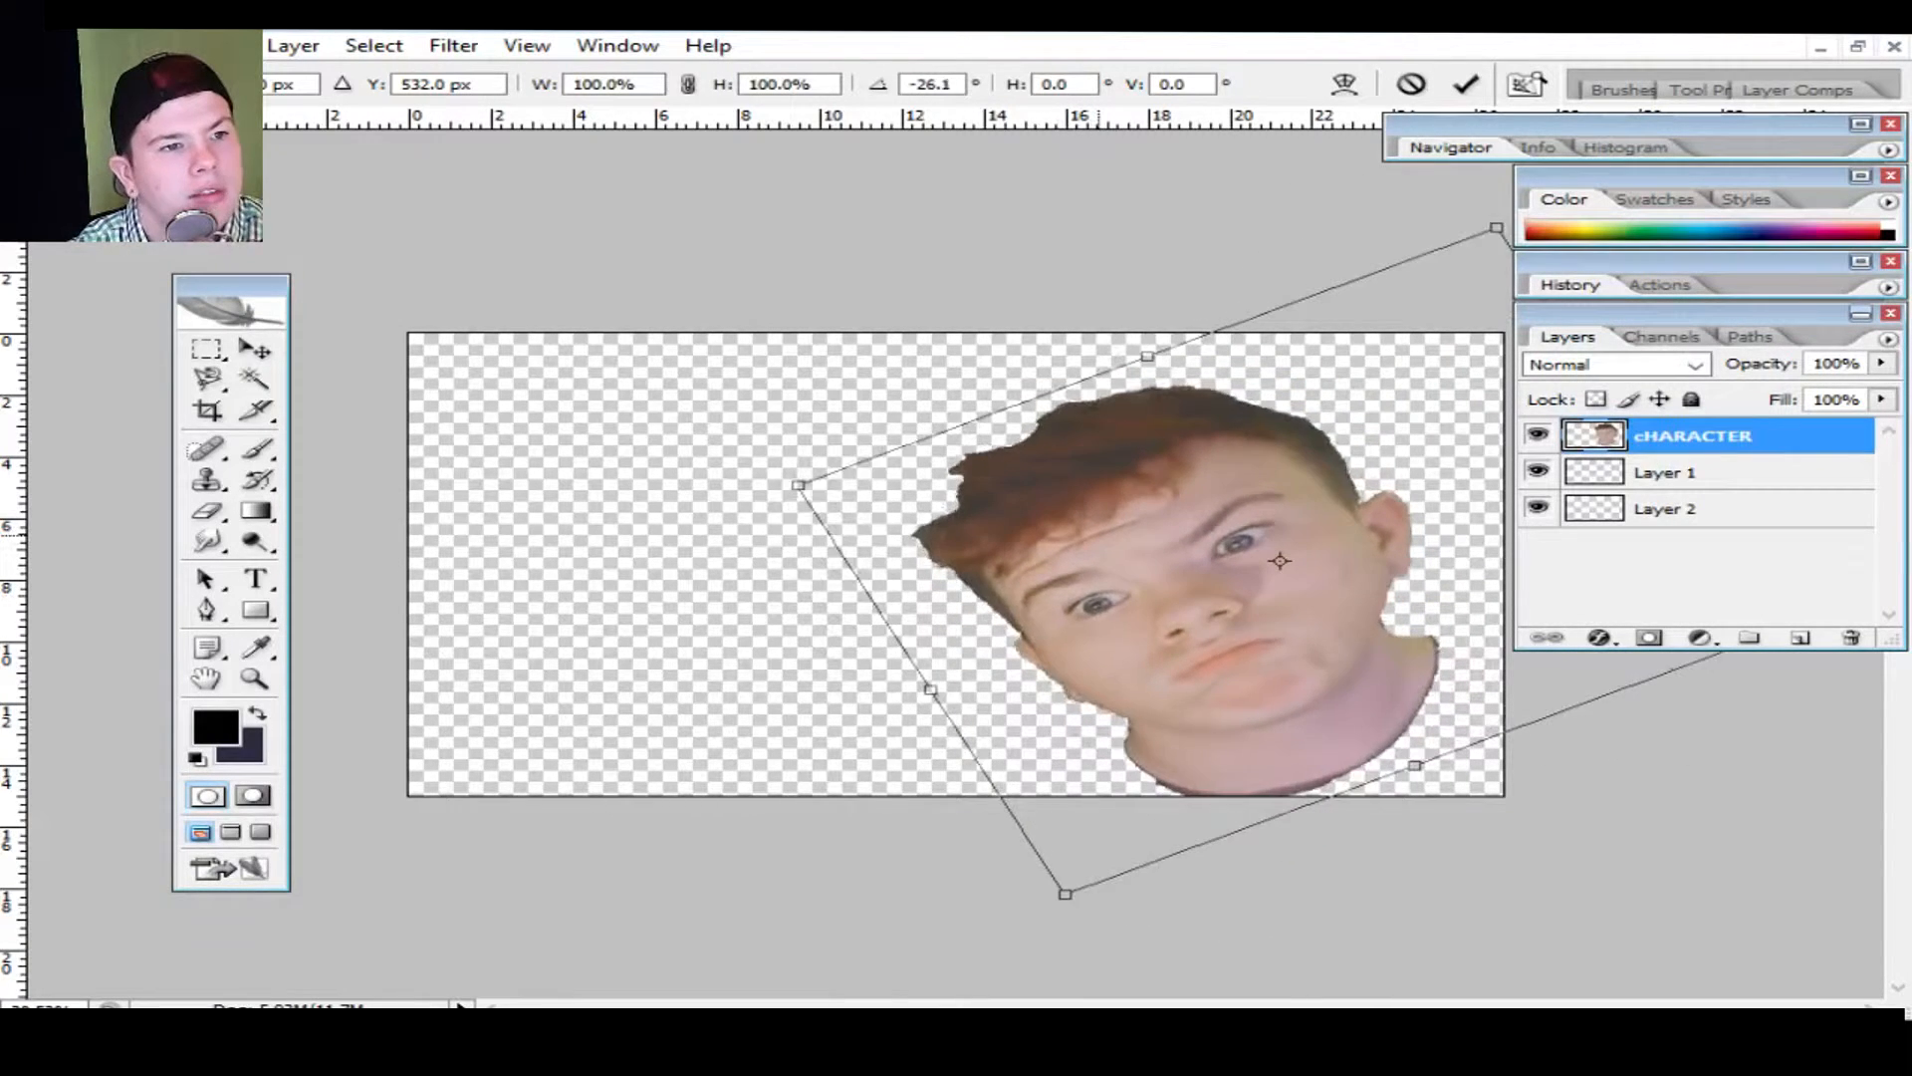
pyautogui.moveTo(1280, 561); pyautogui.dragTo(1382, 659)
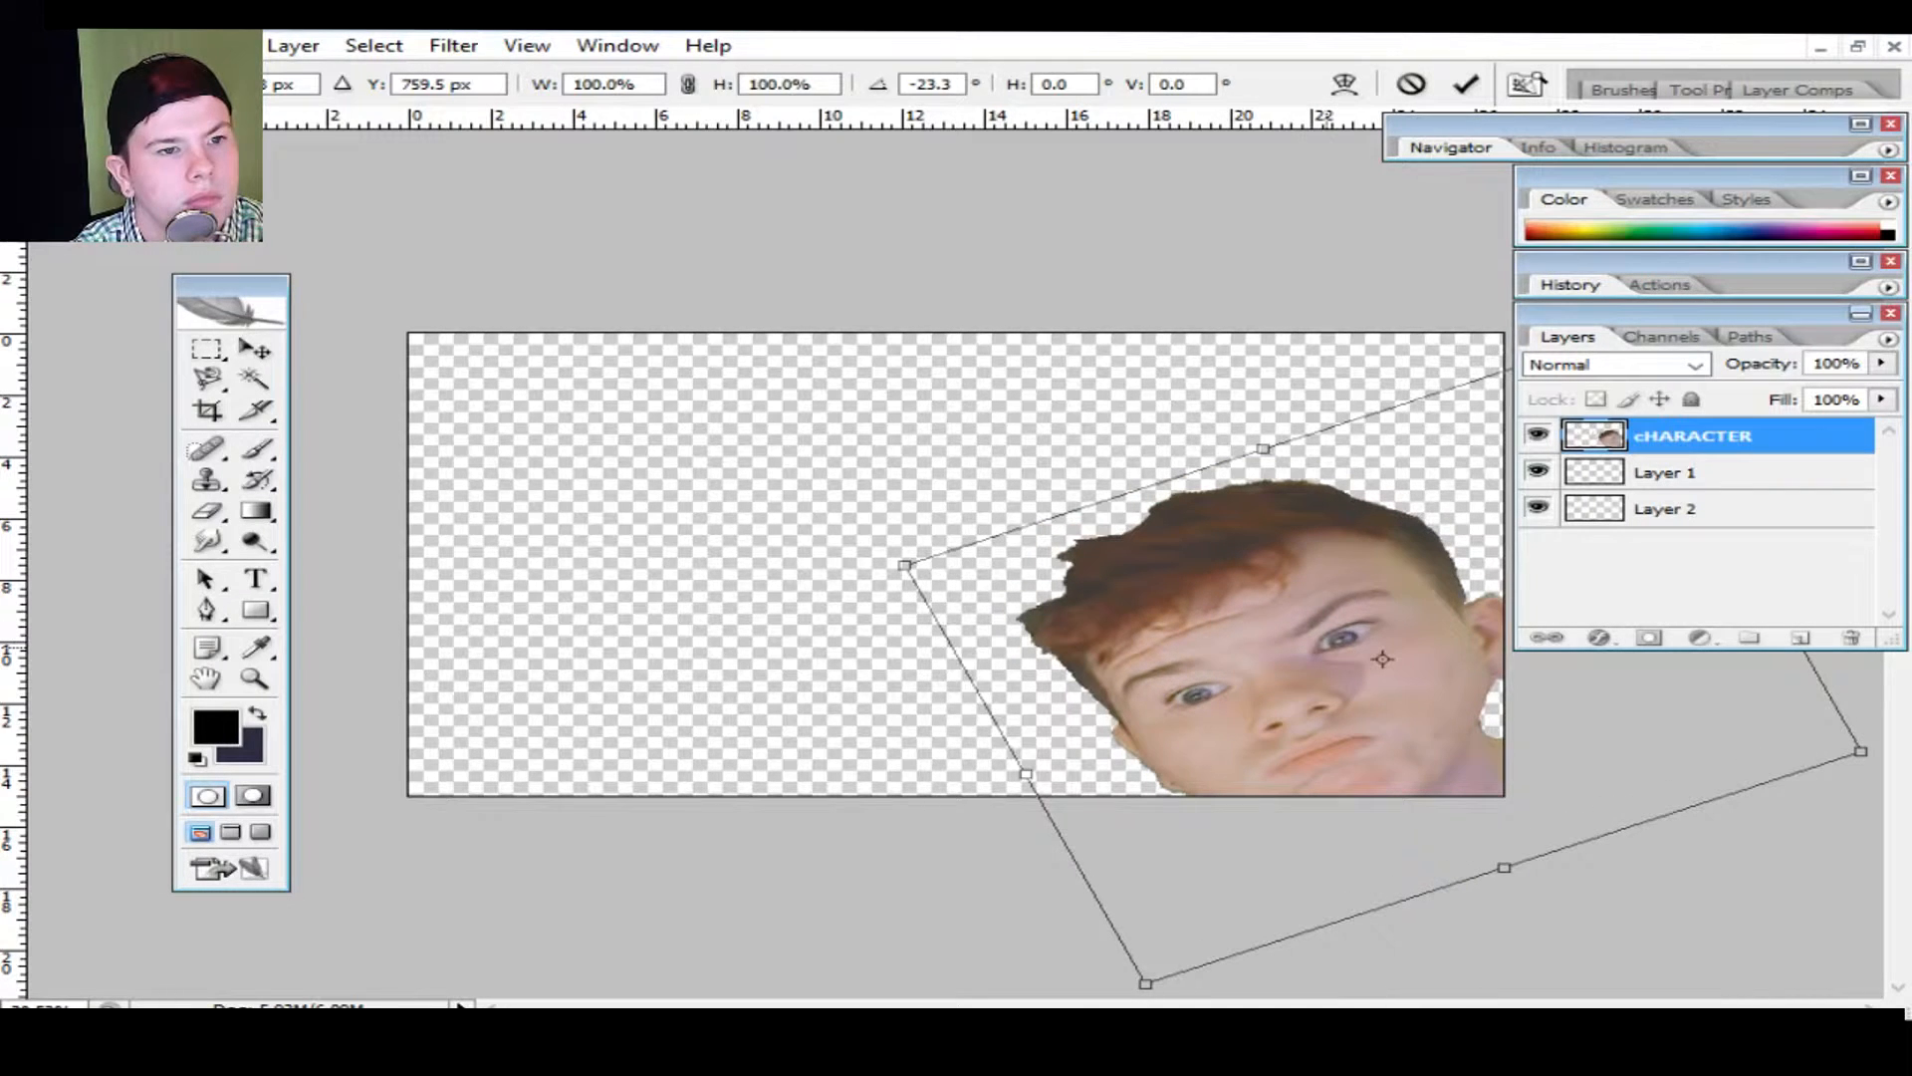
pyautogui.press('Return')
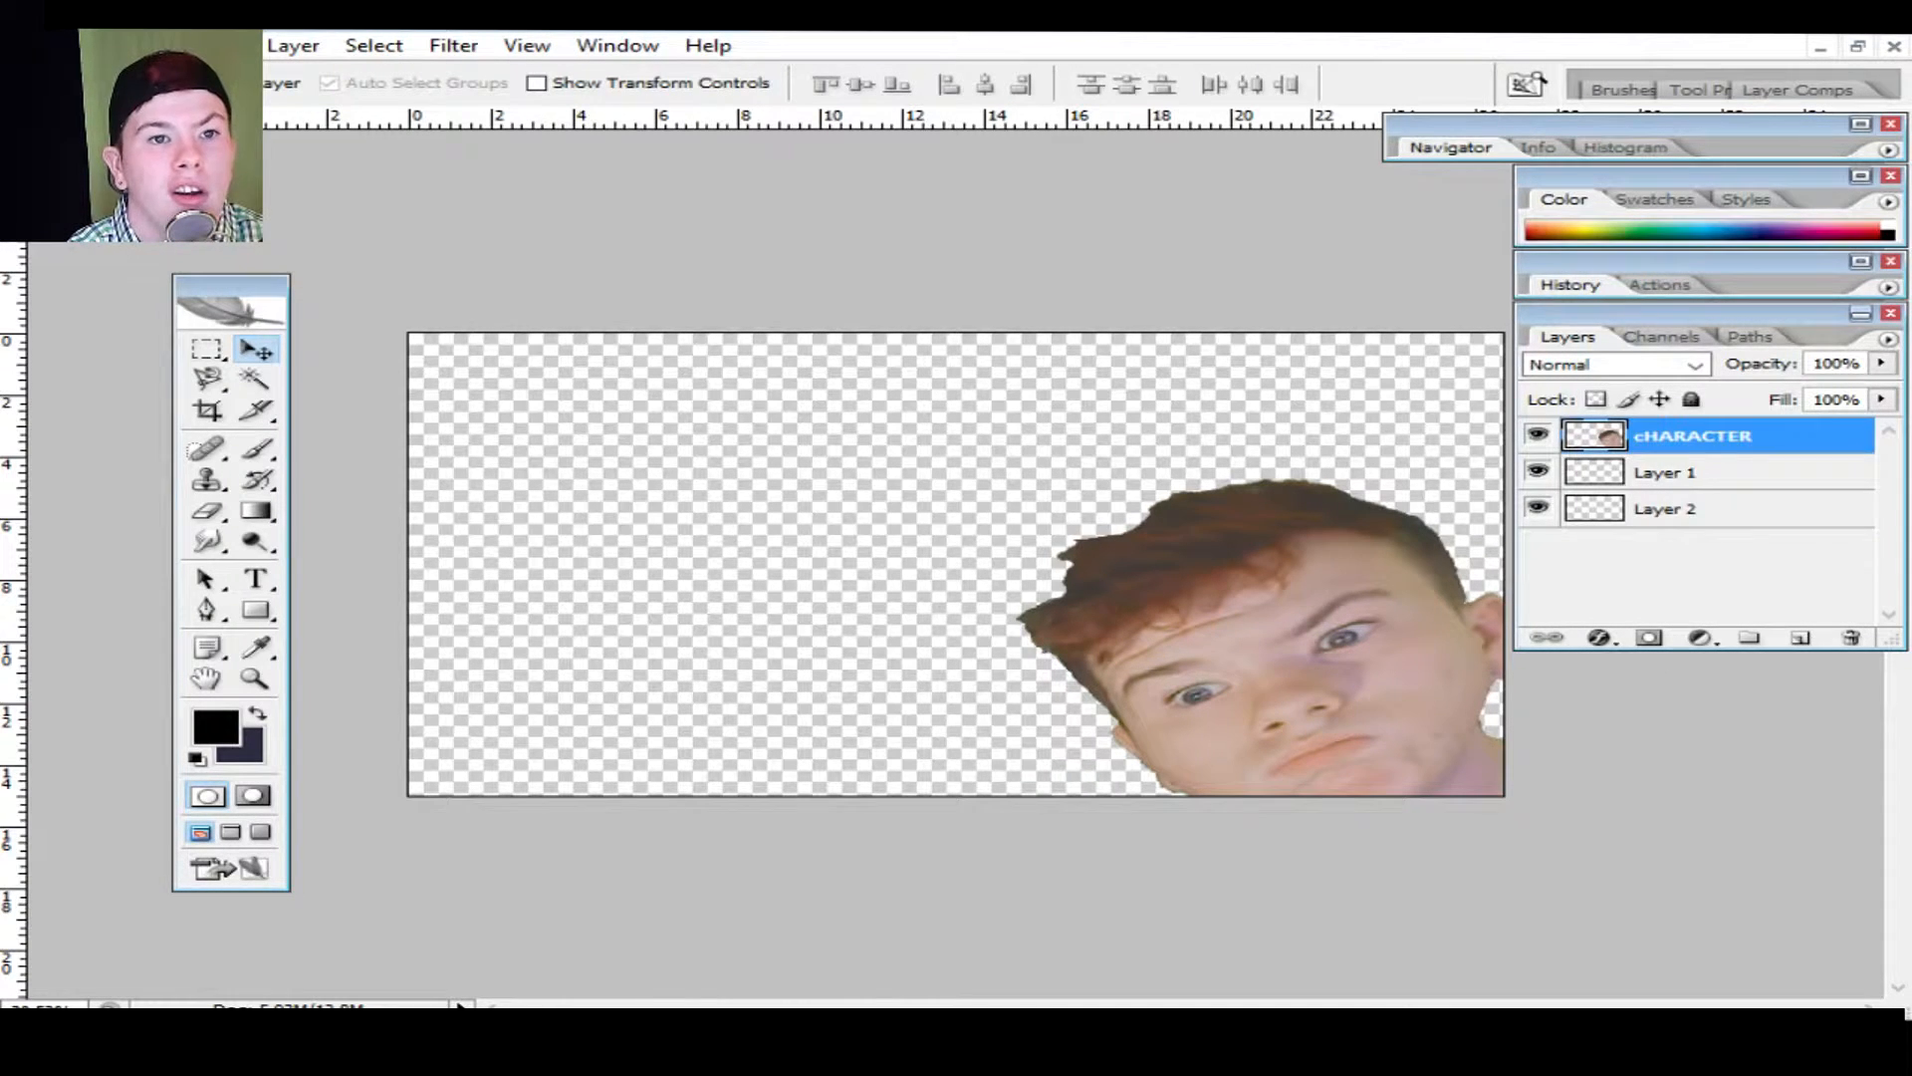
# Step: Set the foreground color to a bright green with R 10, G 207 and B 59, and activate the Eyedropper tool
pyautogui.click(1859, 175)
pyautogui.moveTo(1622, 270); pyautogui.dragTo(1774, 270)
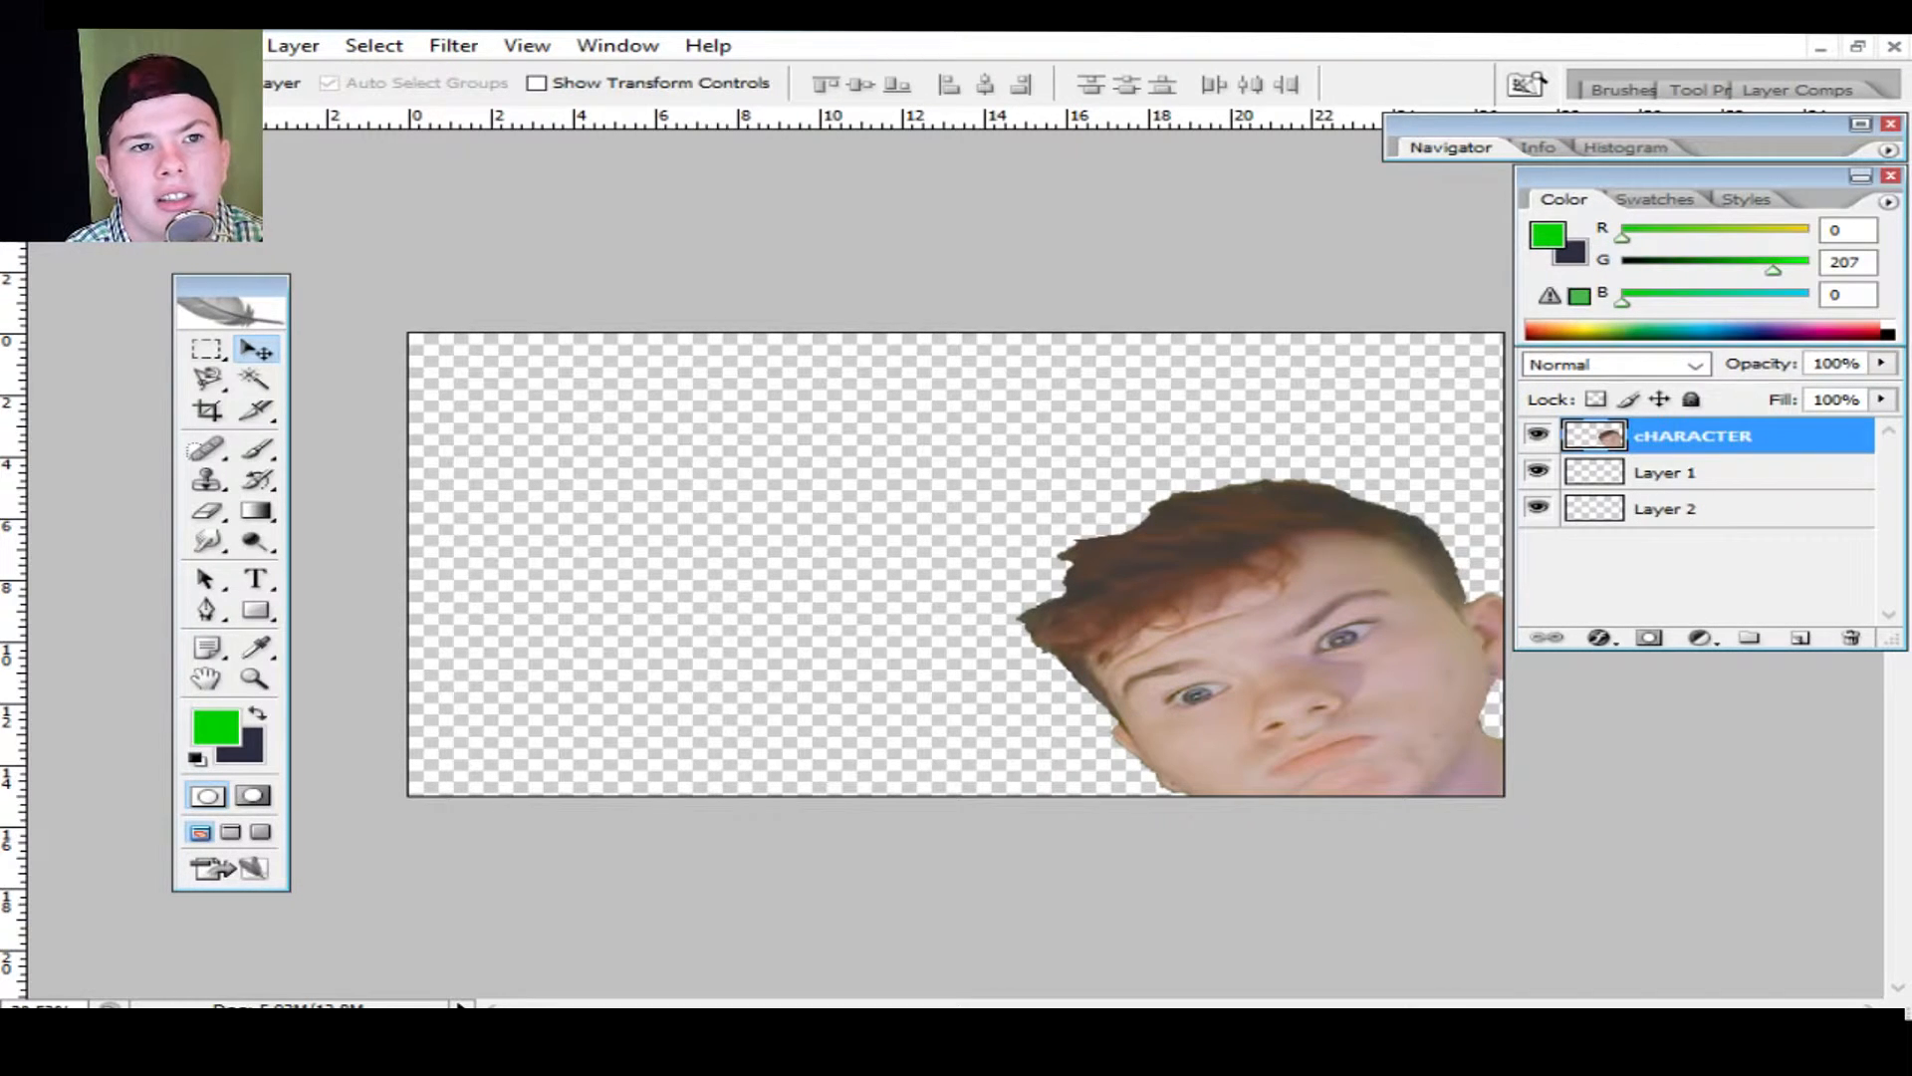
pyautogui.moveTo(1650, 238); pyautogui.dragTo(1633, 238)
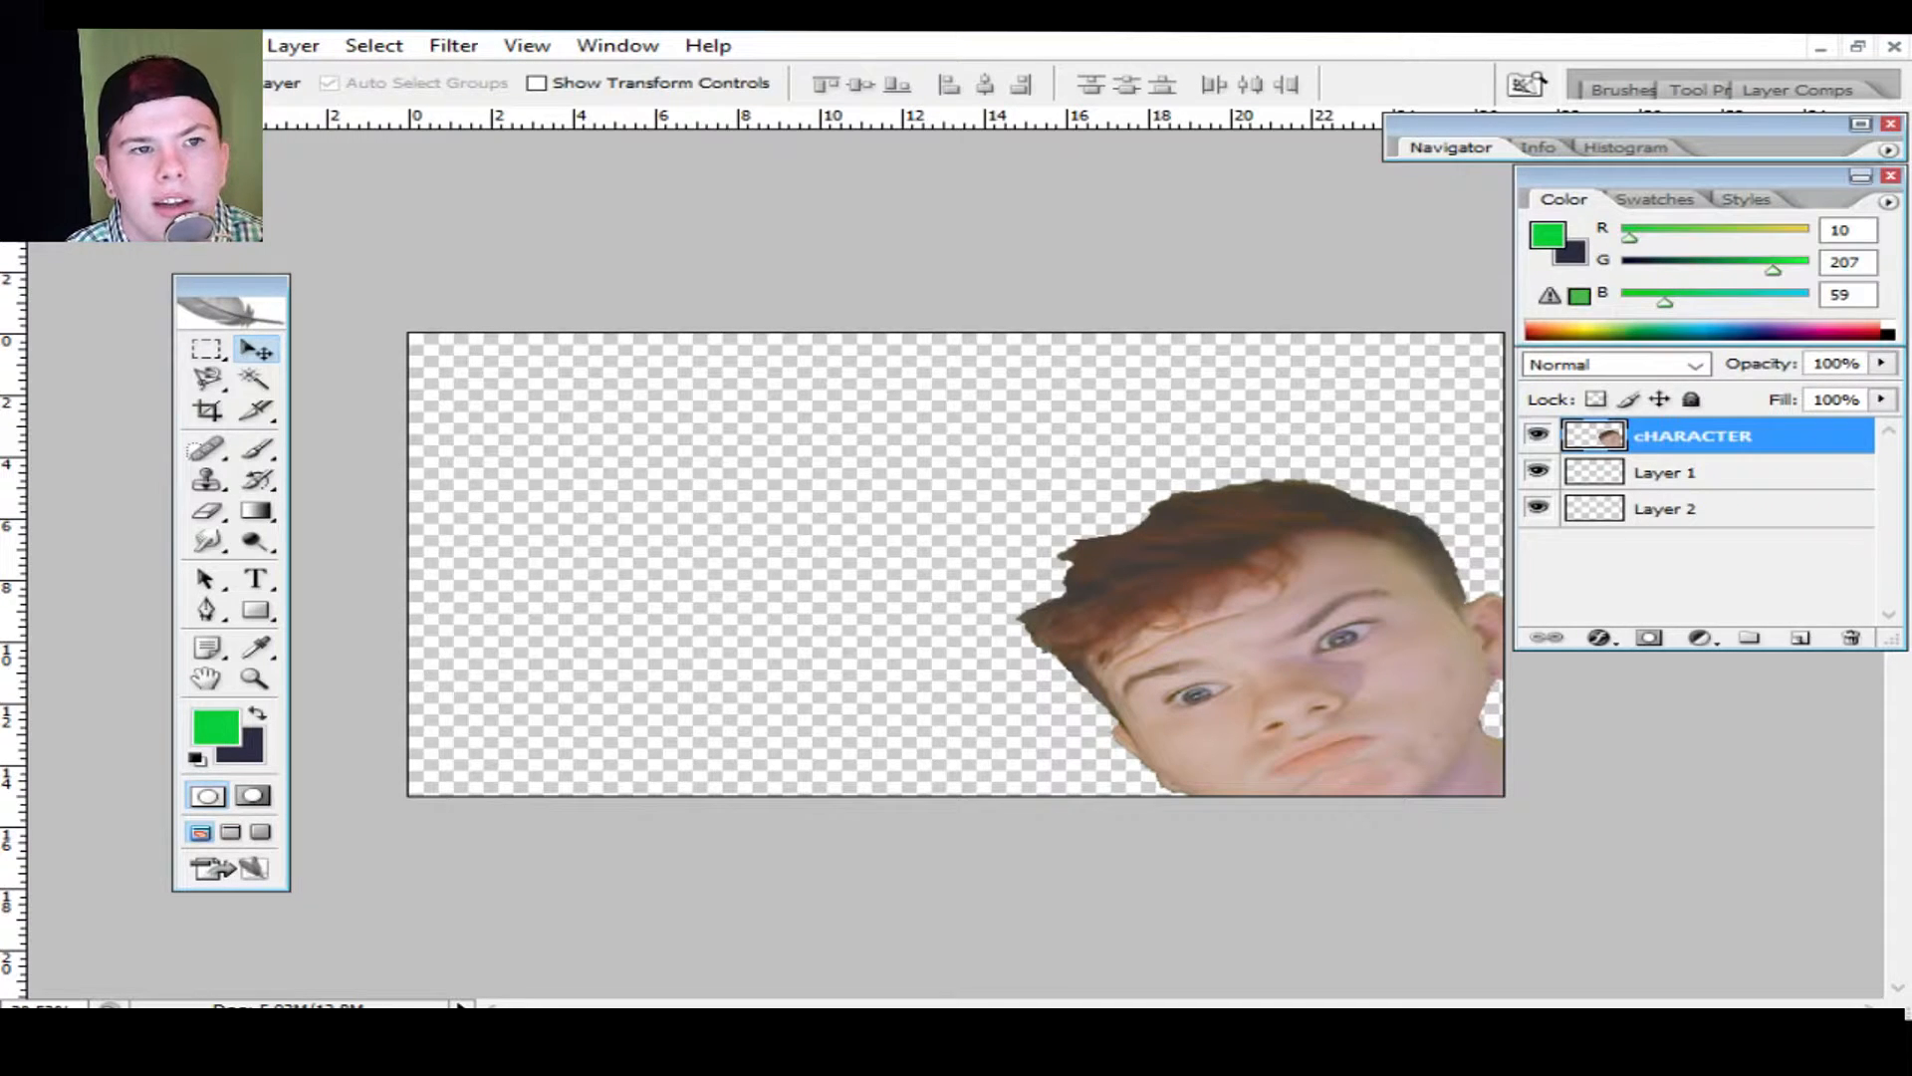
pyautogui.press('i')
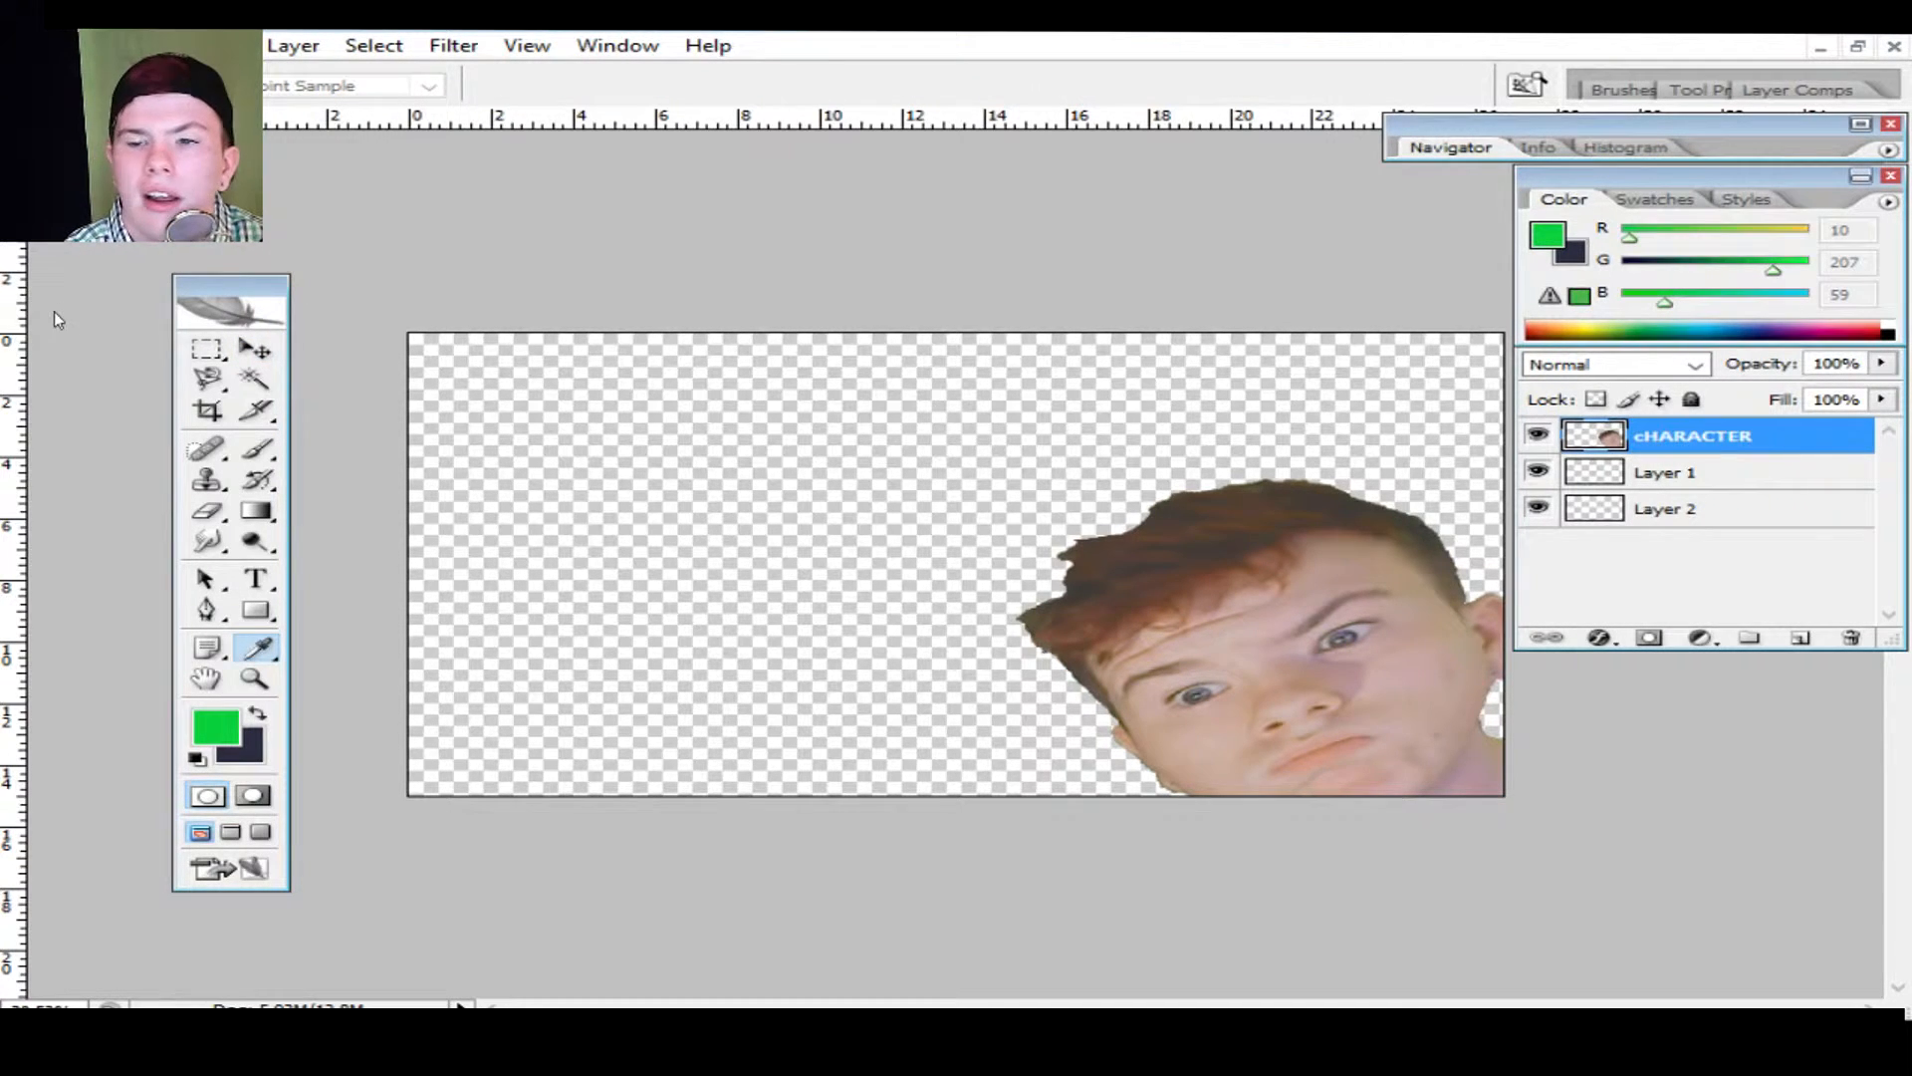
# Step: Set the foreground color to the brighter web green 00ff33
pyautogui.moveTo(1911, 299); pyautogui.dragTo(559, 236)
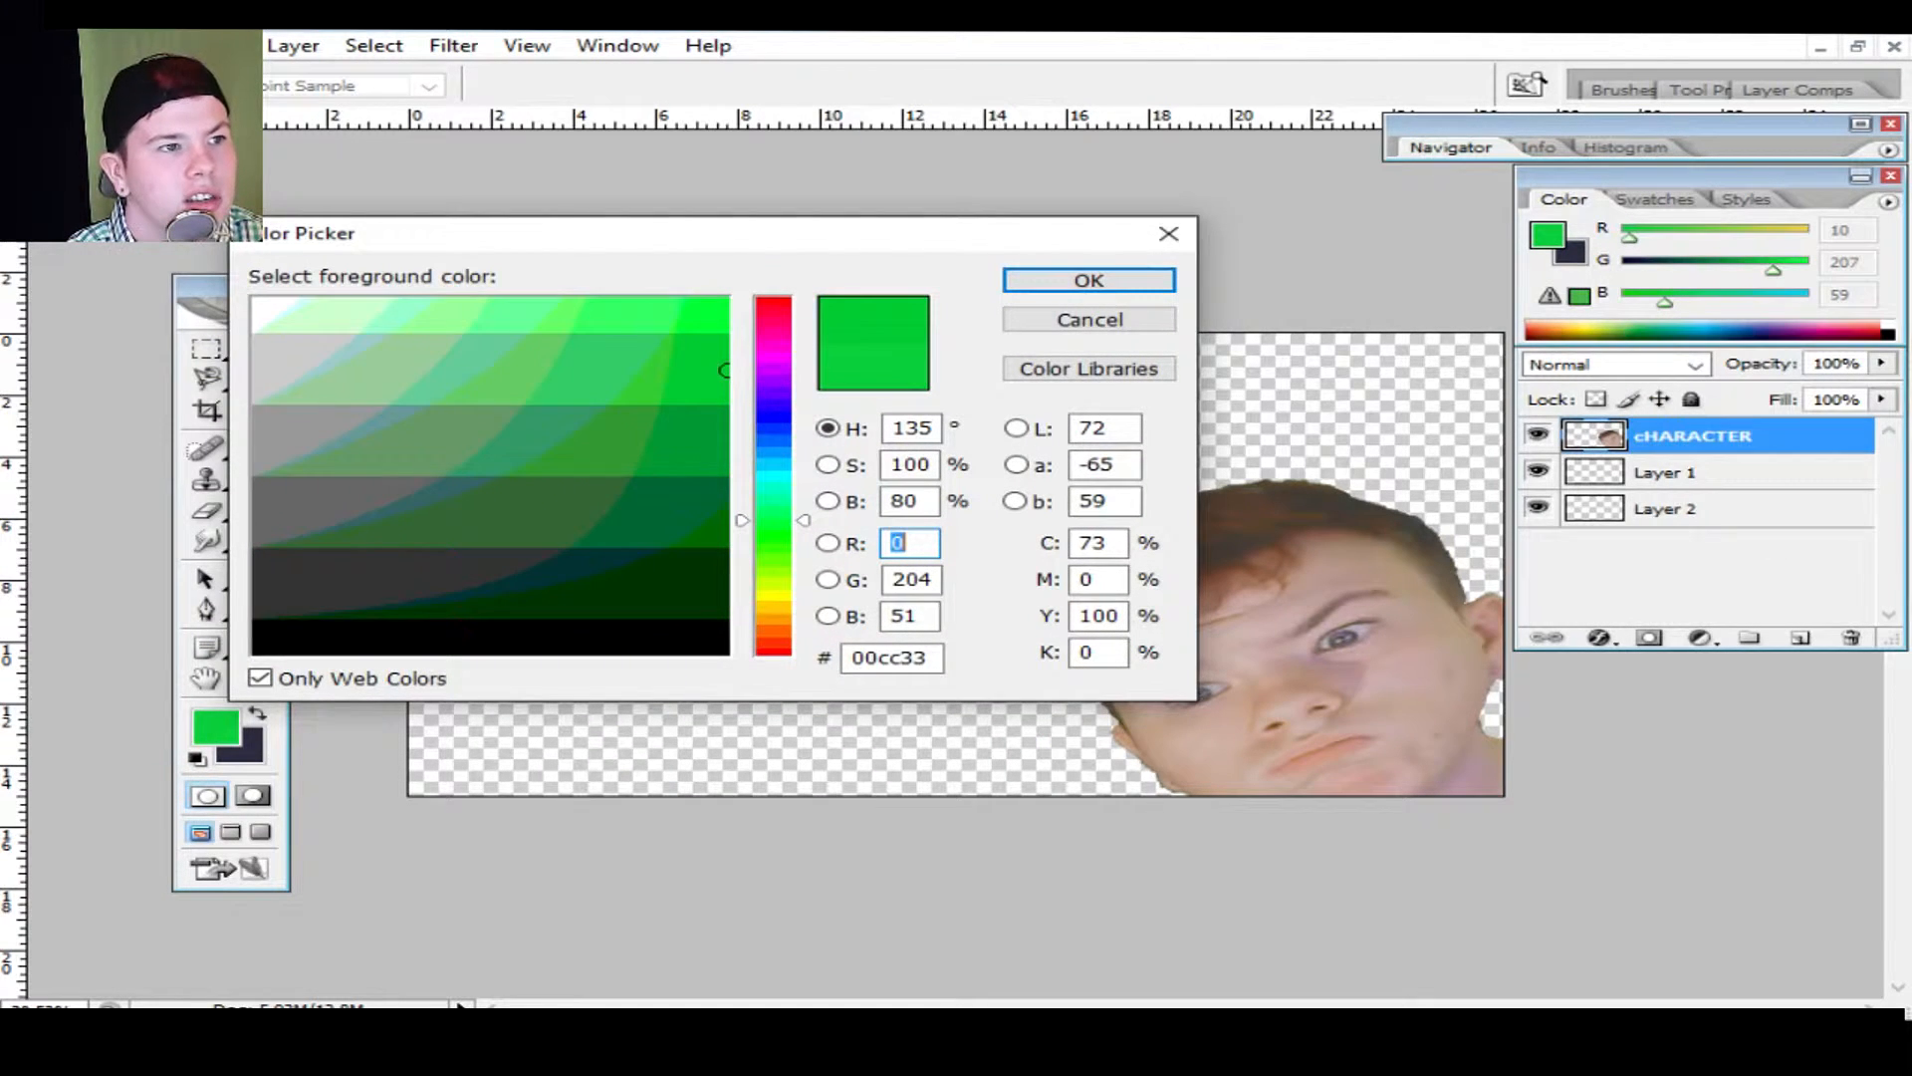
pyautogui.click(723, 304)
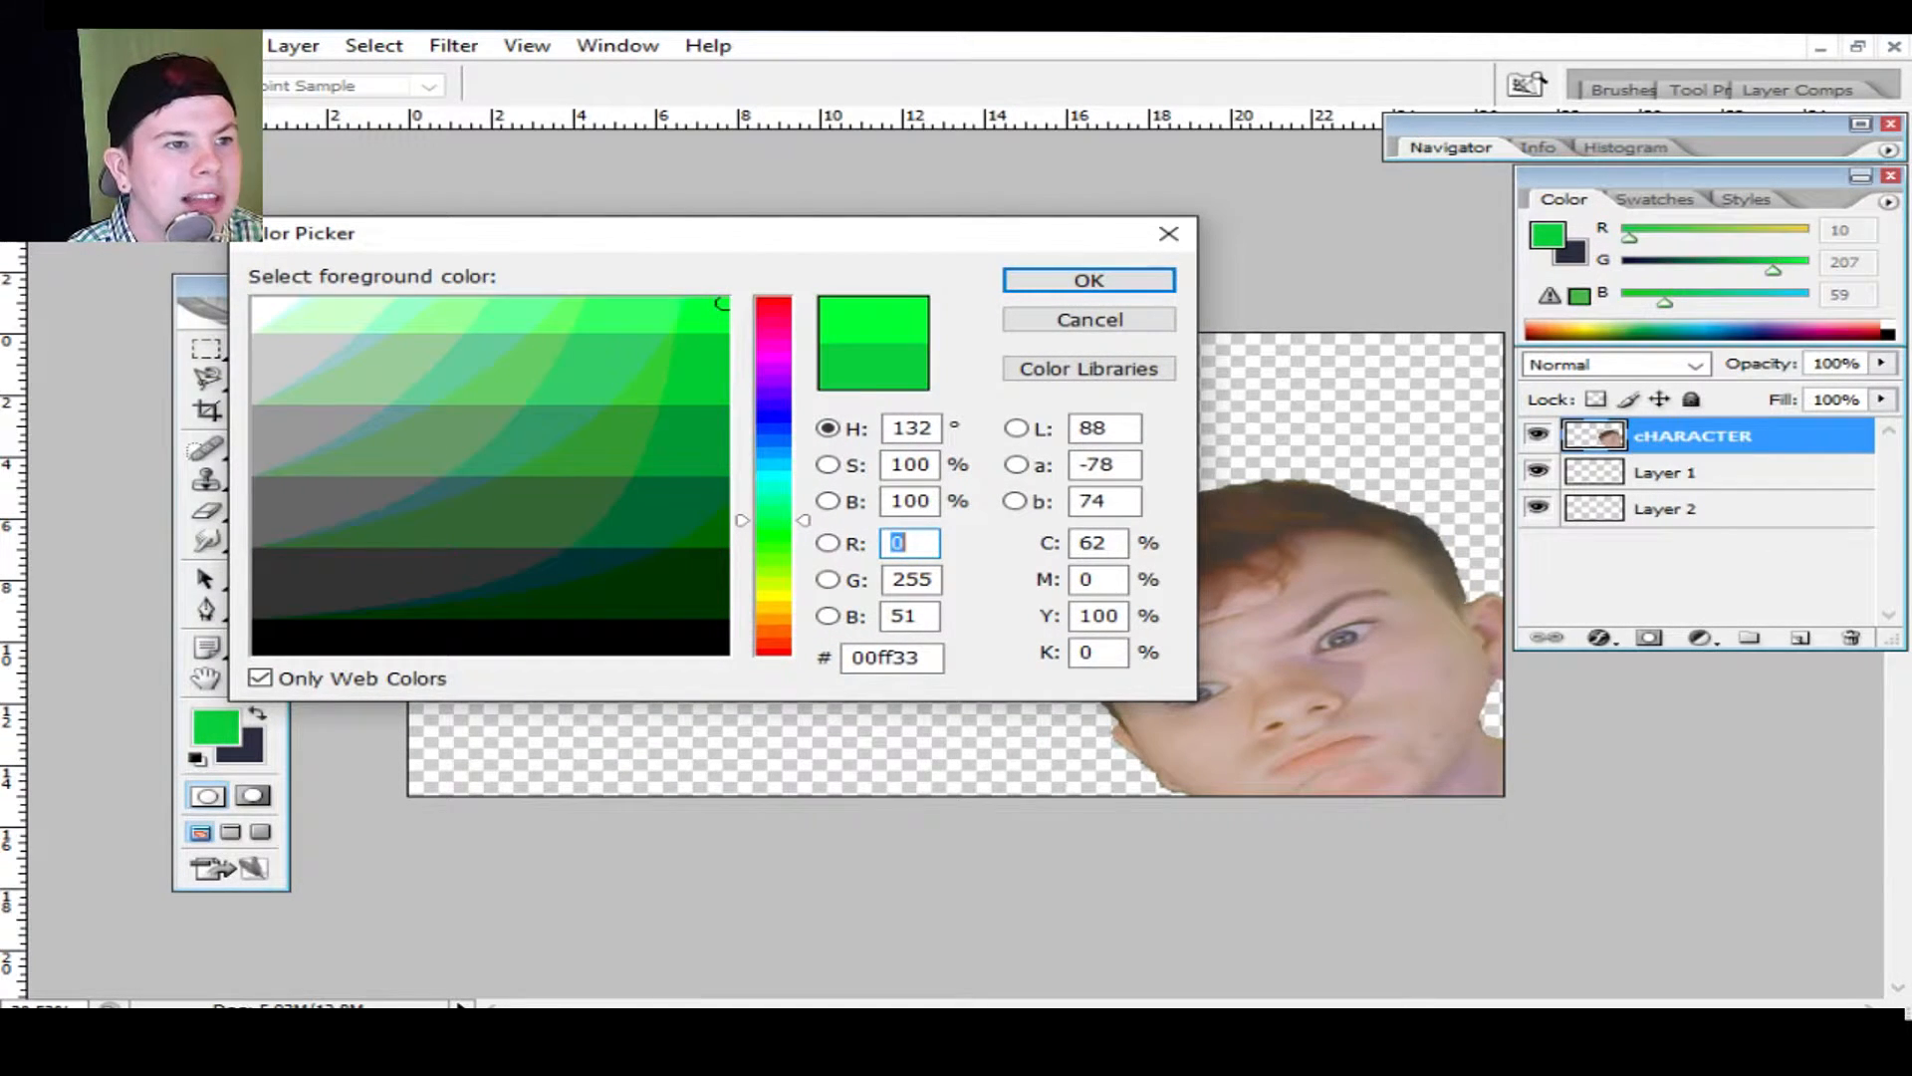
pyautogui.click(1141, 280)
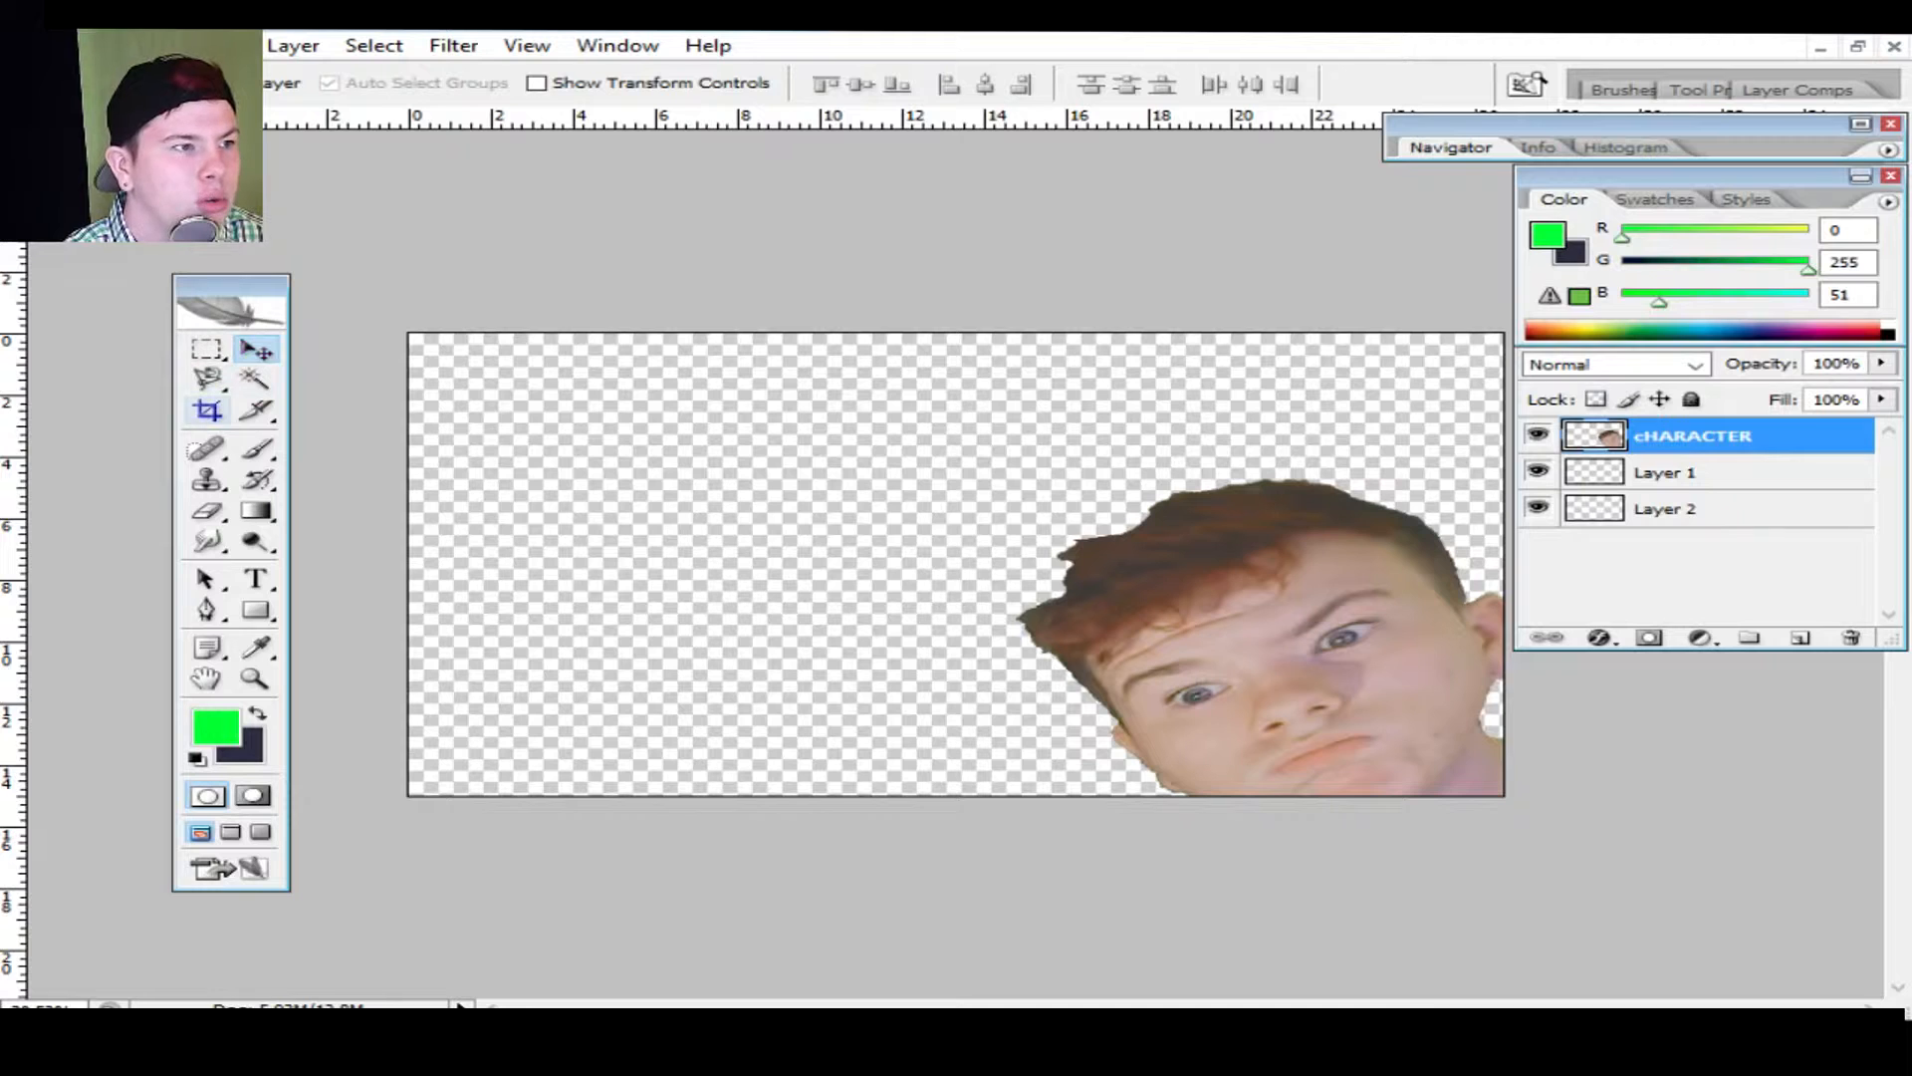
# Step: Paint all of Layer 1 with the bright green foreground color, using a very large soft brush, as the background behind the head
pyautogui.click(257, 448)
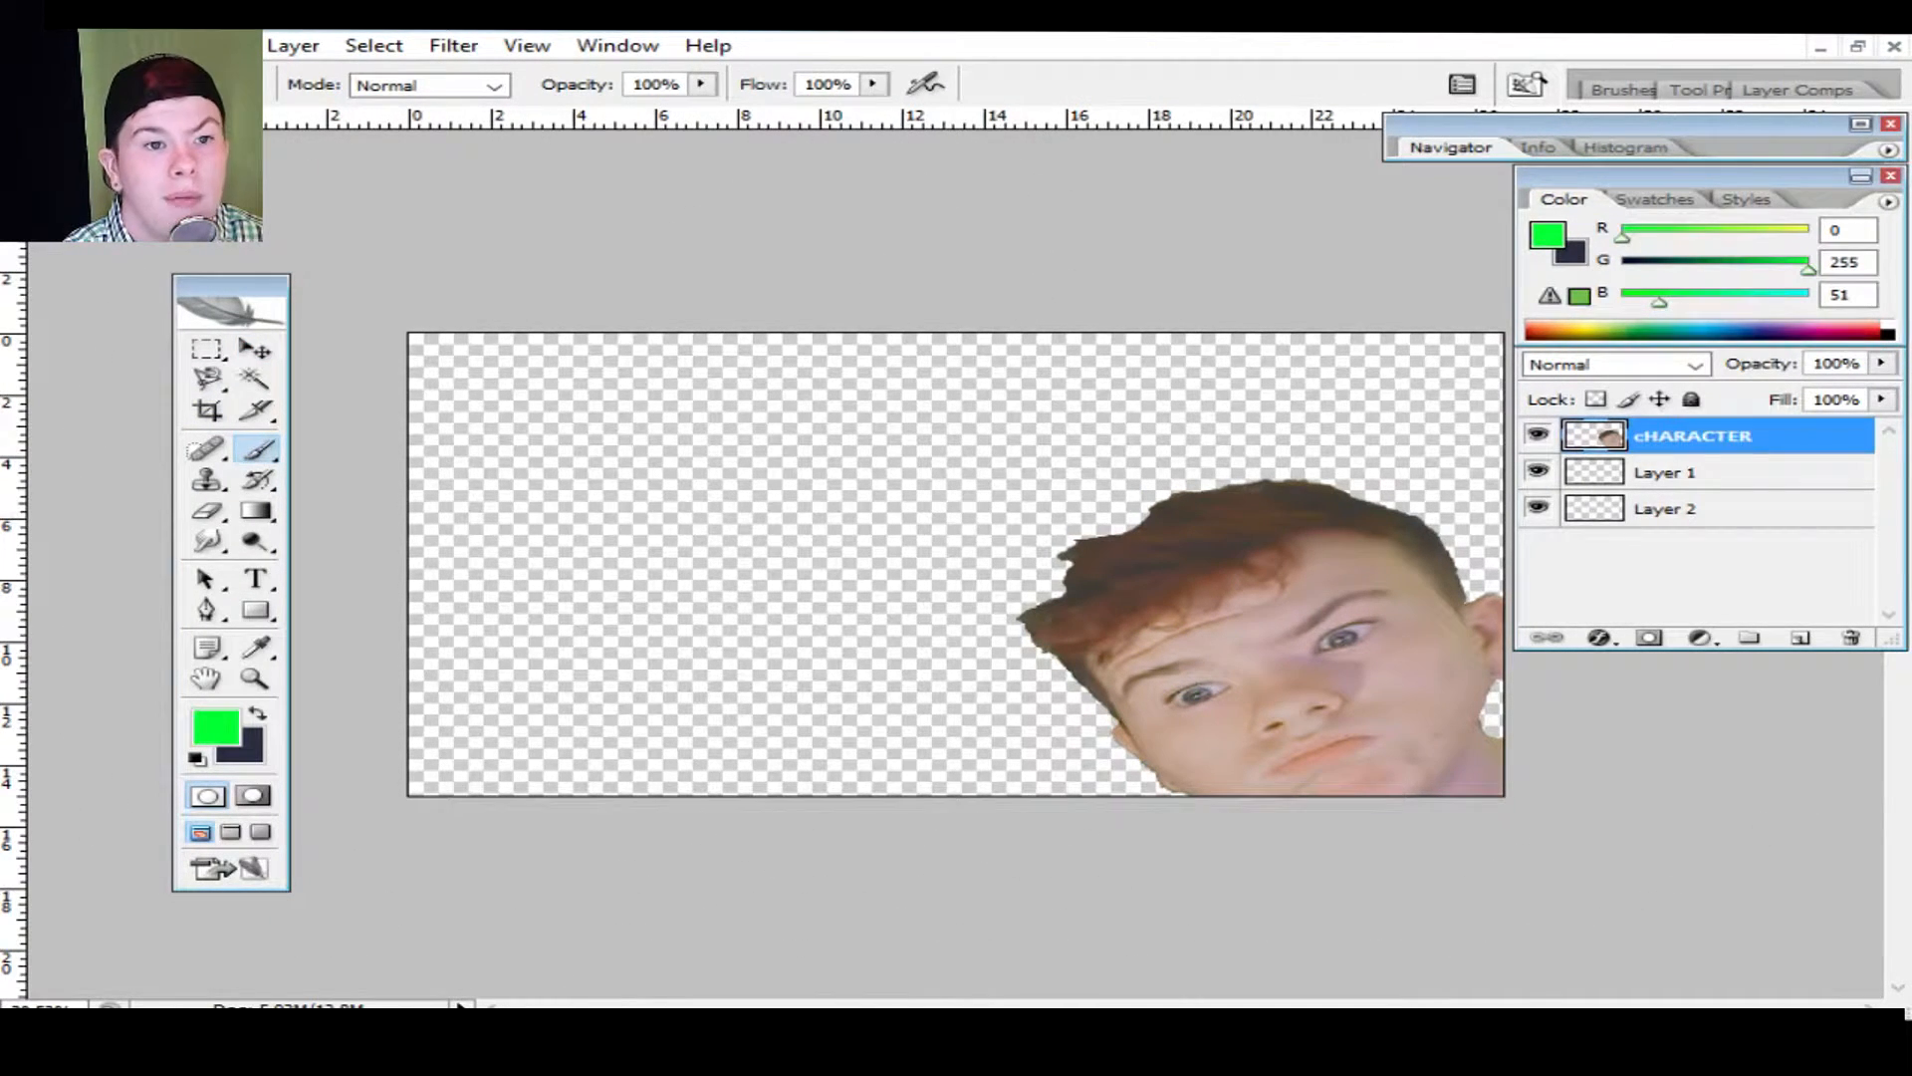
pyautogui.click(1683, 472)
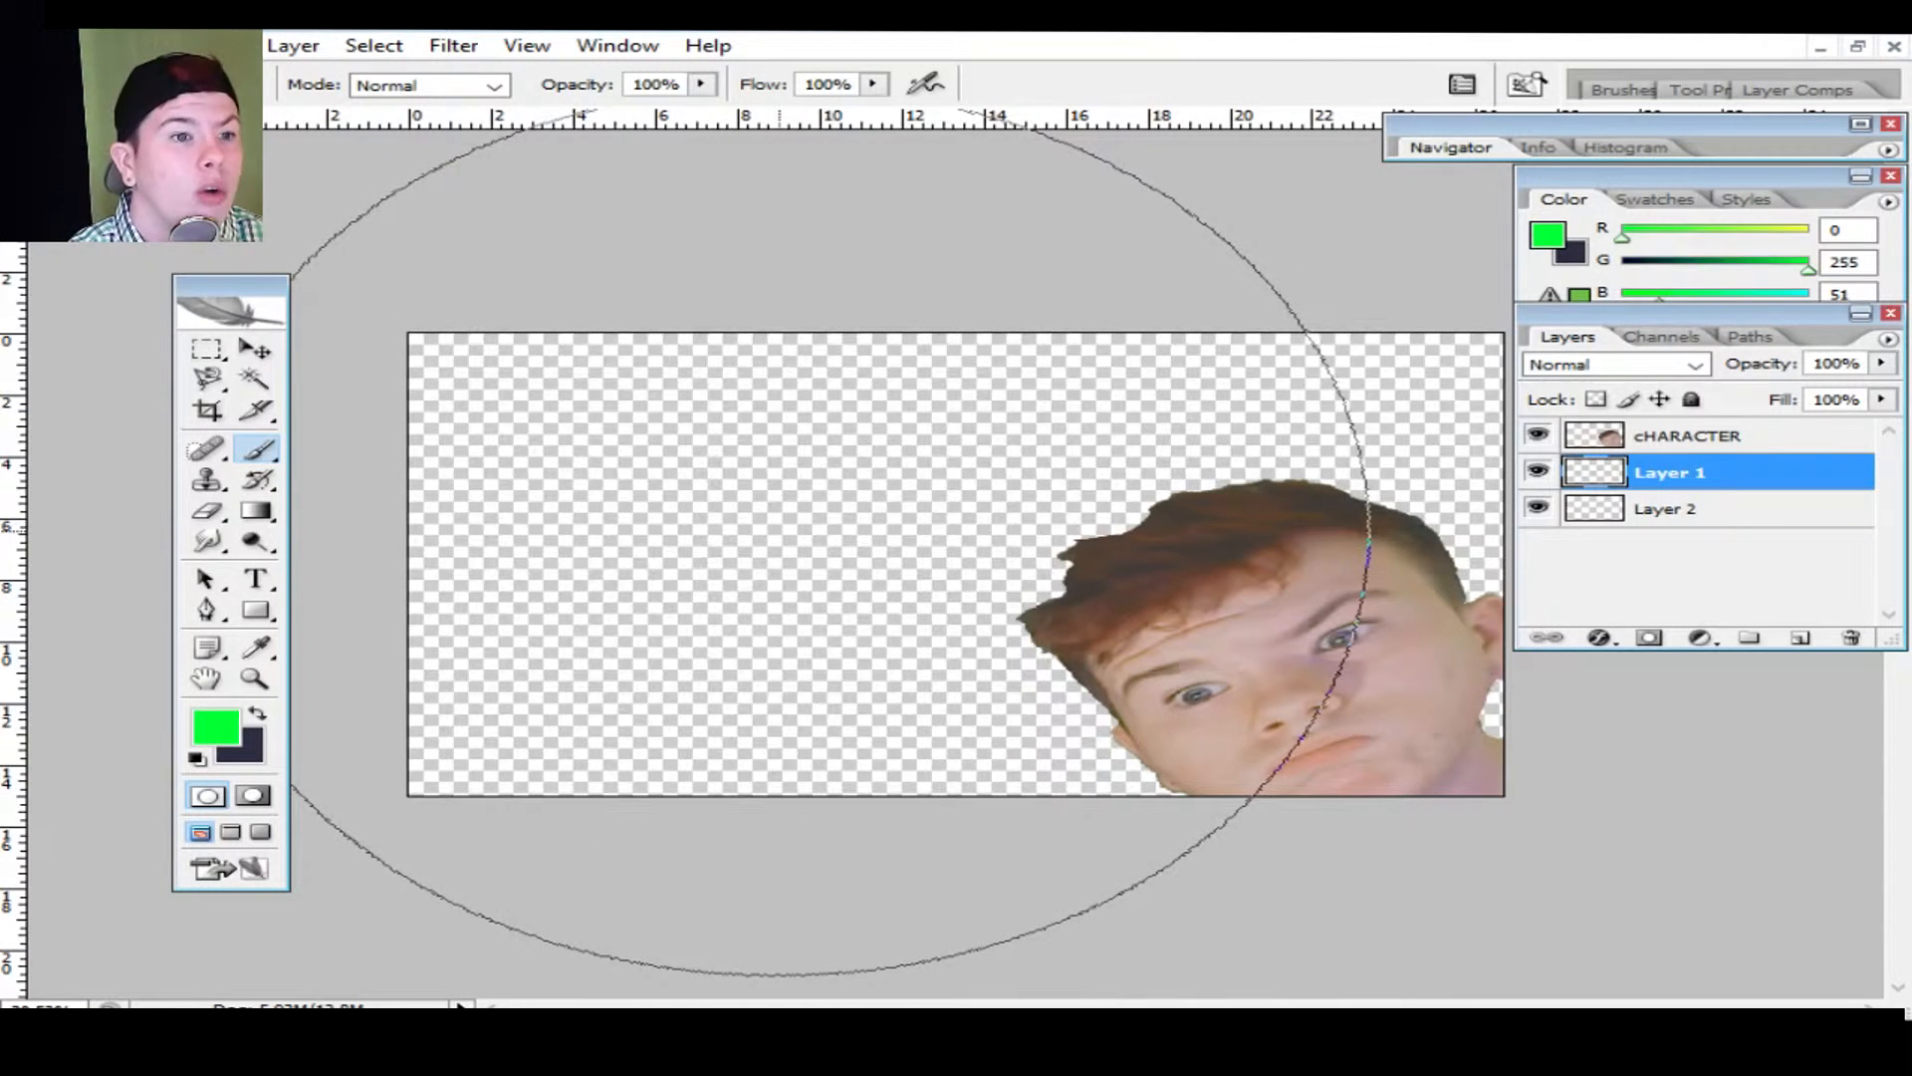
pyautogui.click(777, 543)
pyautogui.moveTo(1075, 607); pyautogui.dragTo(931, 503)
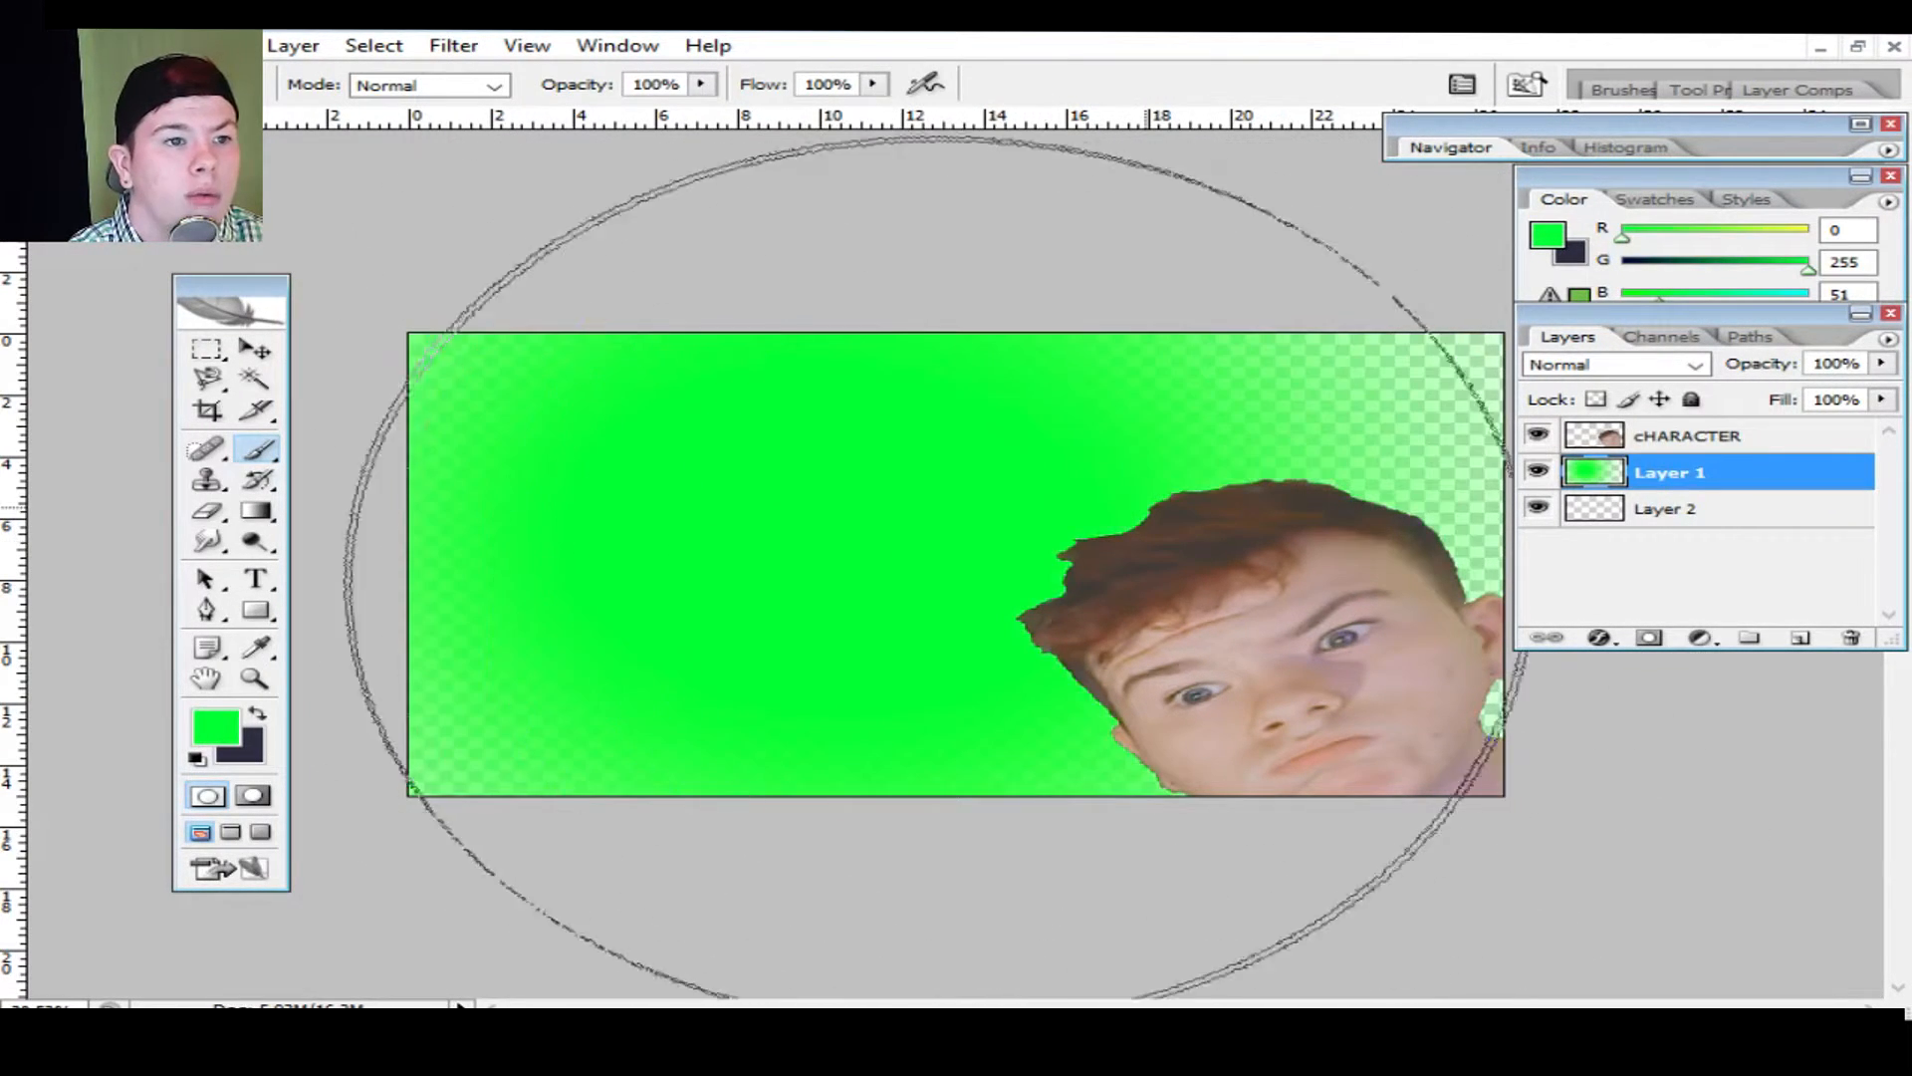
pyautogui.moveTo(1248, 589)
pyautogui.mouseDown()
pyautogui.moveTo(1259, 576)
pyautogui.moveTo(787, 578)
pyautogui.moveTo(833, 512)
pyautogui.moveTo(819, 535)
pyautogui.moveTo(1152, 504)
pyautogui.moveTo(589, 502)
pyautogui.mouseUp()
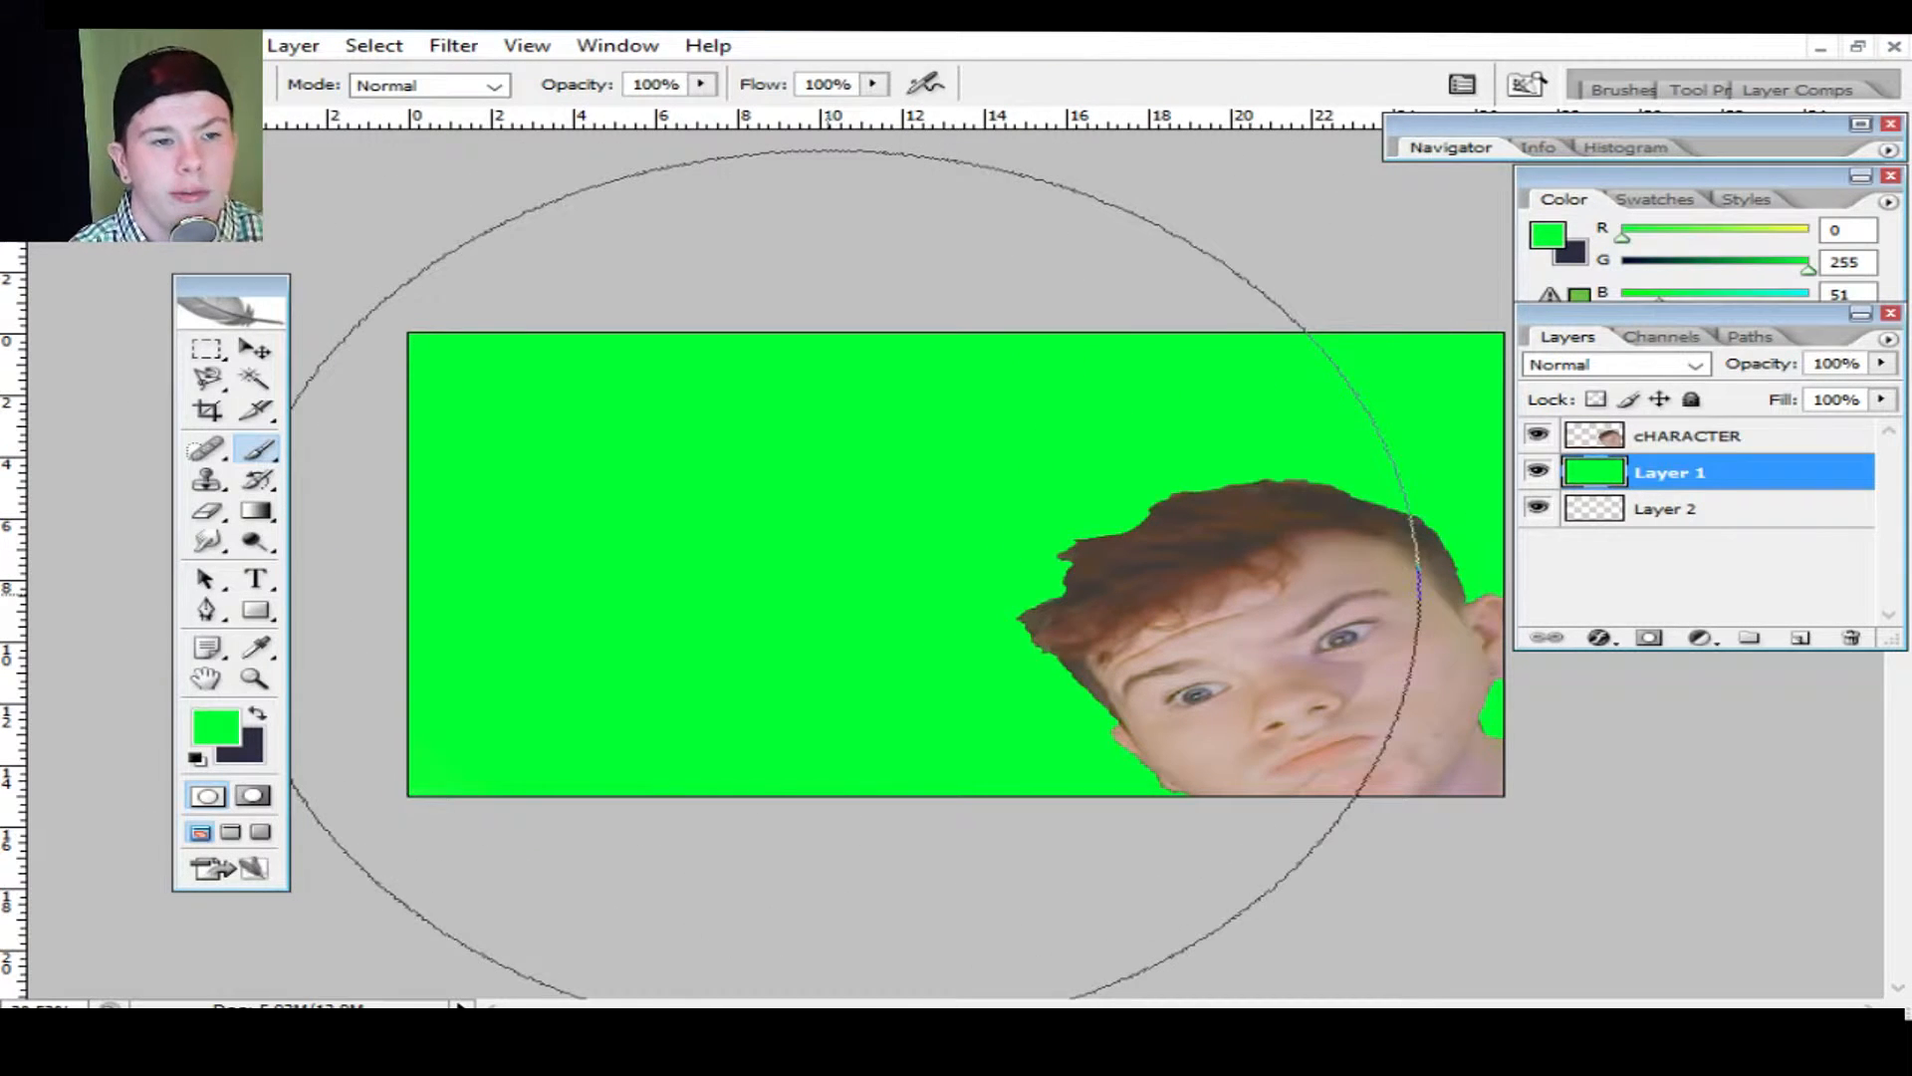
pyautogui.press('v')
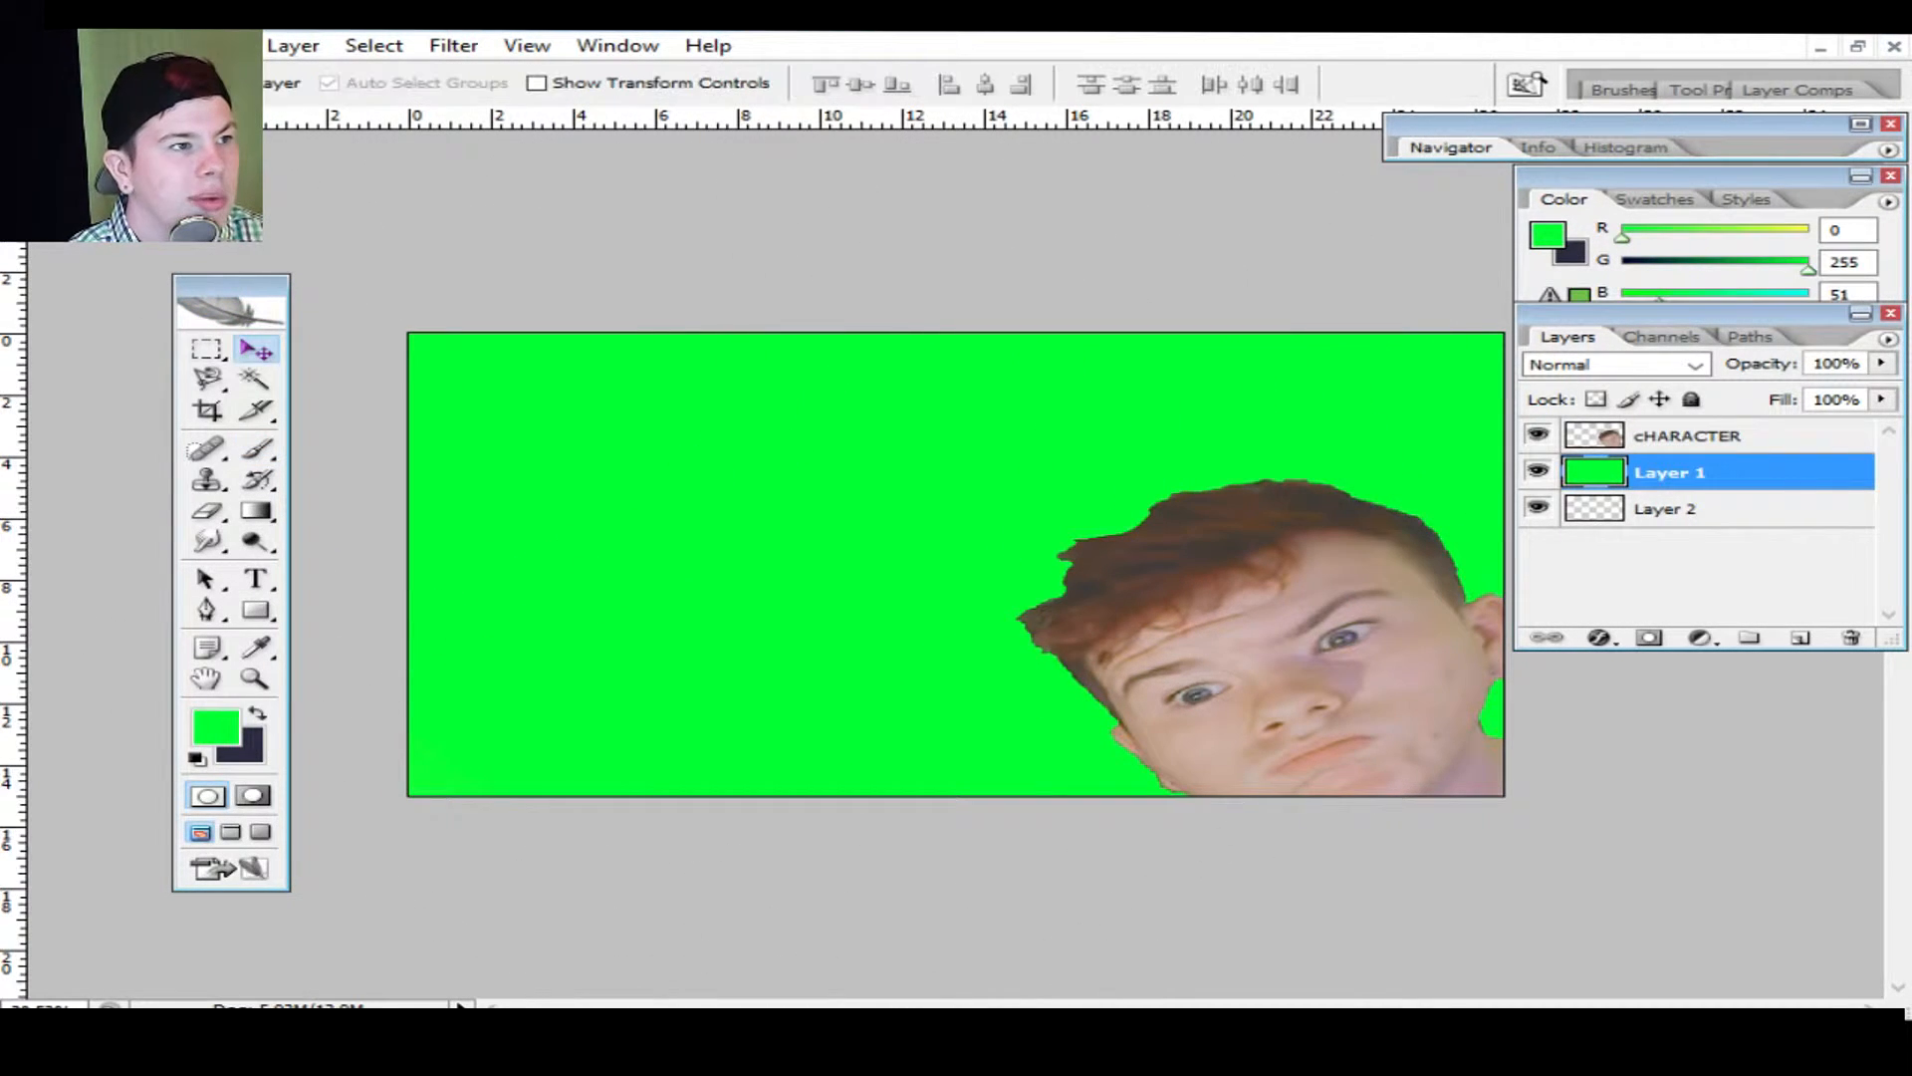
pyautogui.moveTo(963, 539)
pyautogui.mouseDown()
pyautogui.moveTo(829, 514)
pyautogui.moveTo(939, 528)
pyautogui.moveTo(979, 569)
pyautogui.moveTo(979, 614)
pyautogui.moveTo(979, 538)
pyautogui.mouseUp()
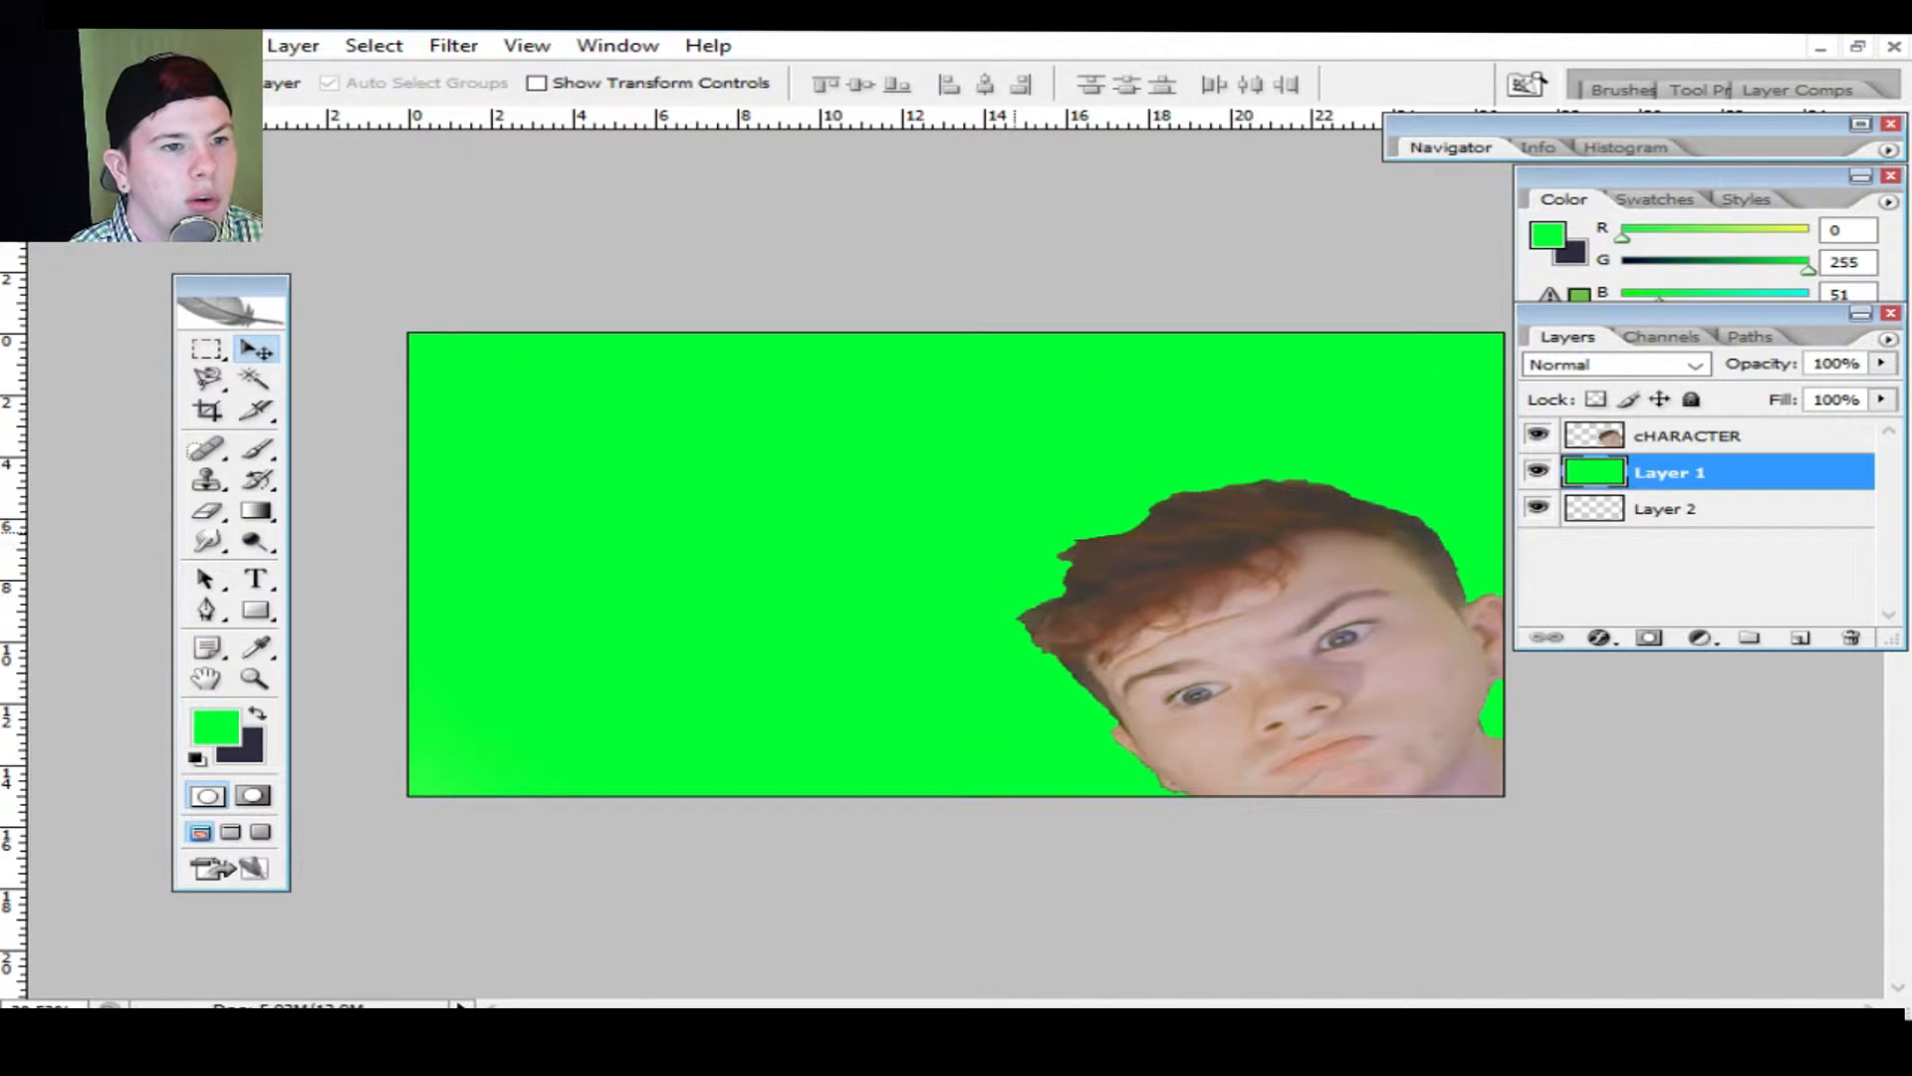
pyautogui.doubleClick(1753, 508)
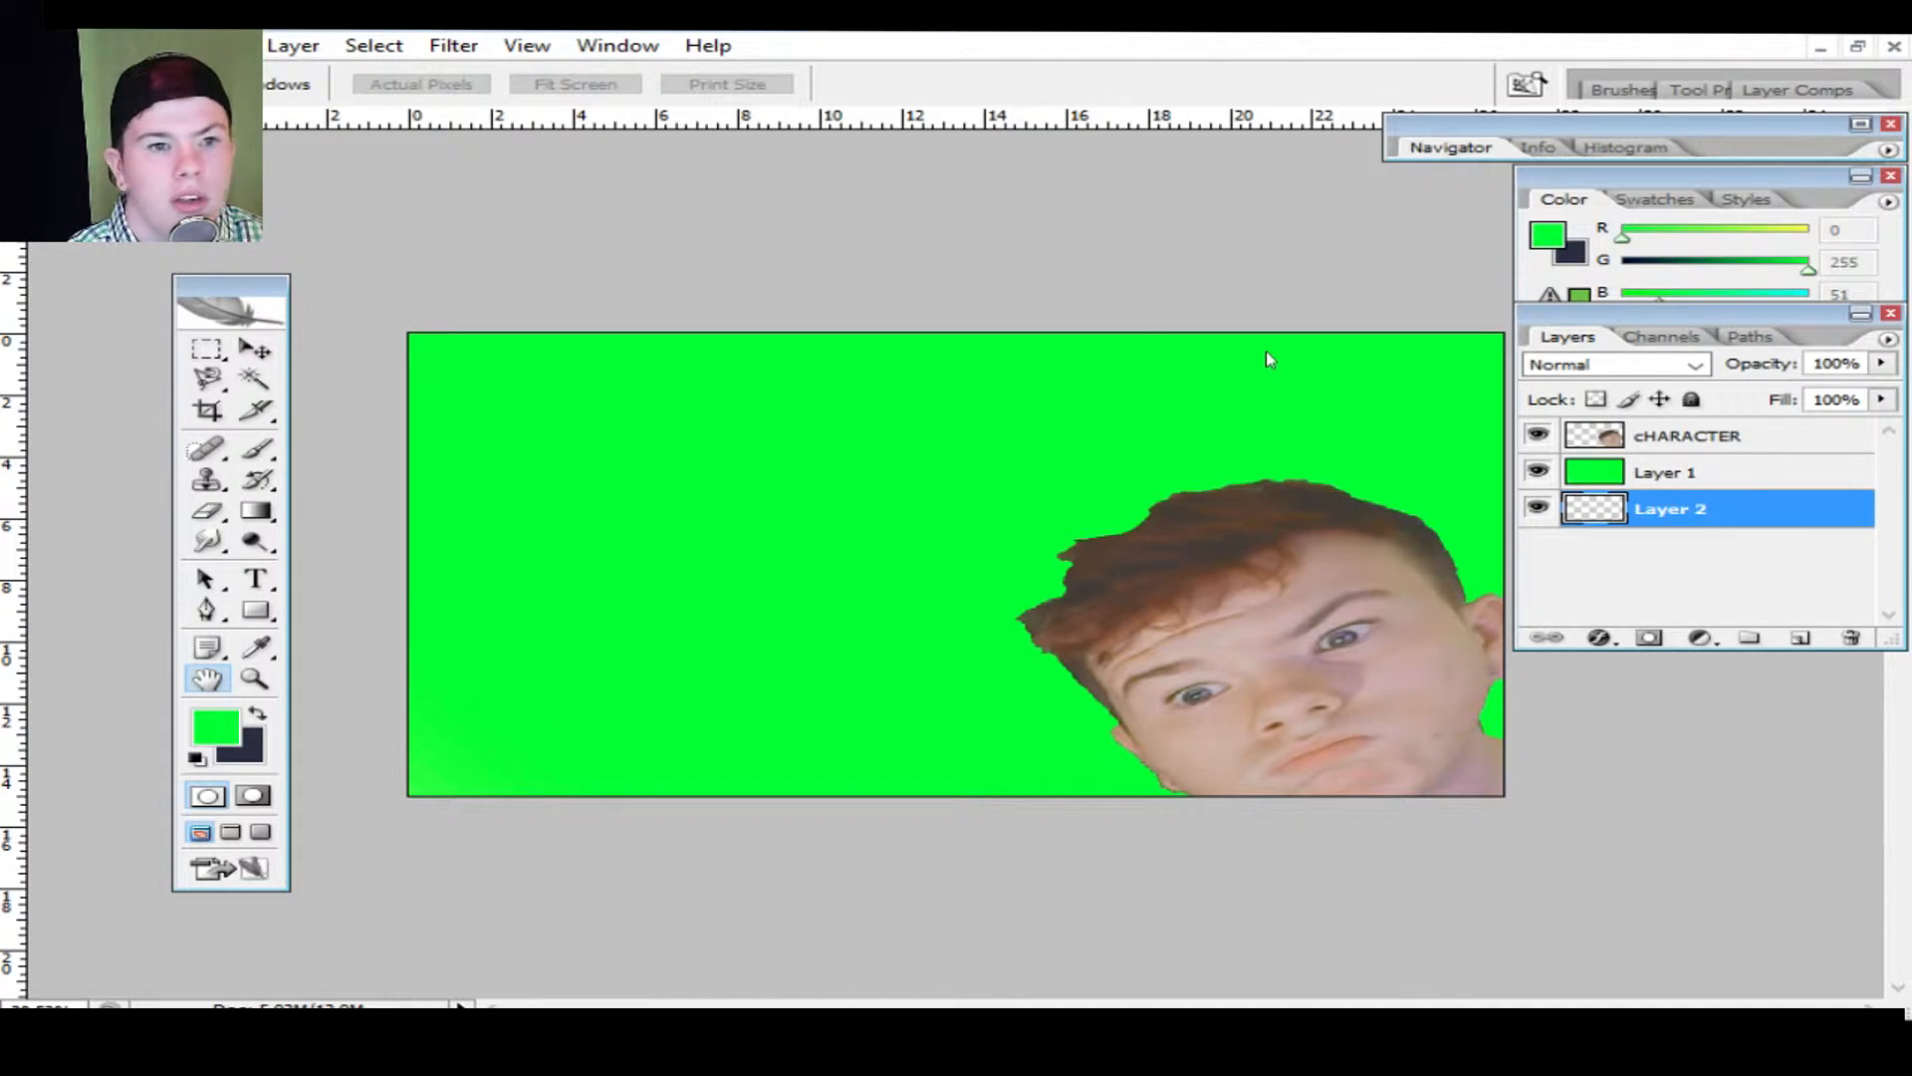
pyautogui.moveTo(0, 5); pyautogui.dragTo(1146, 228)
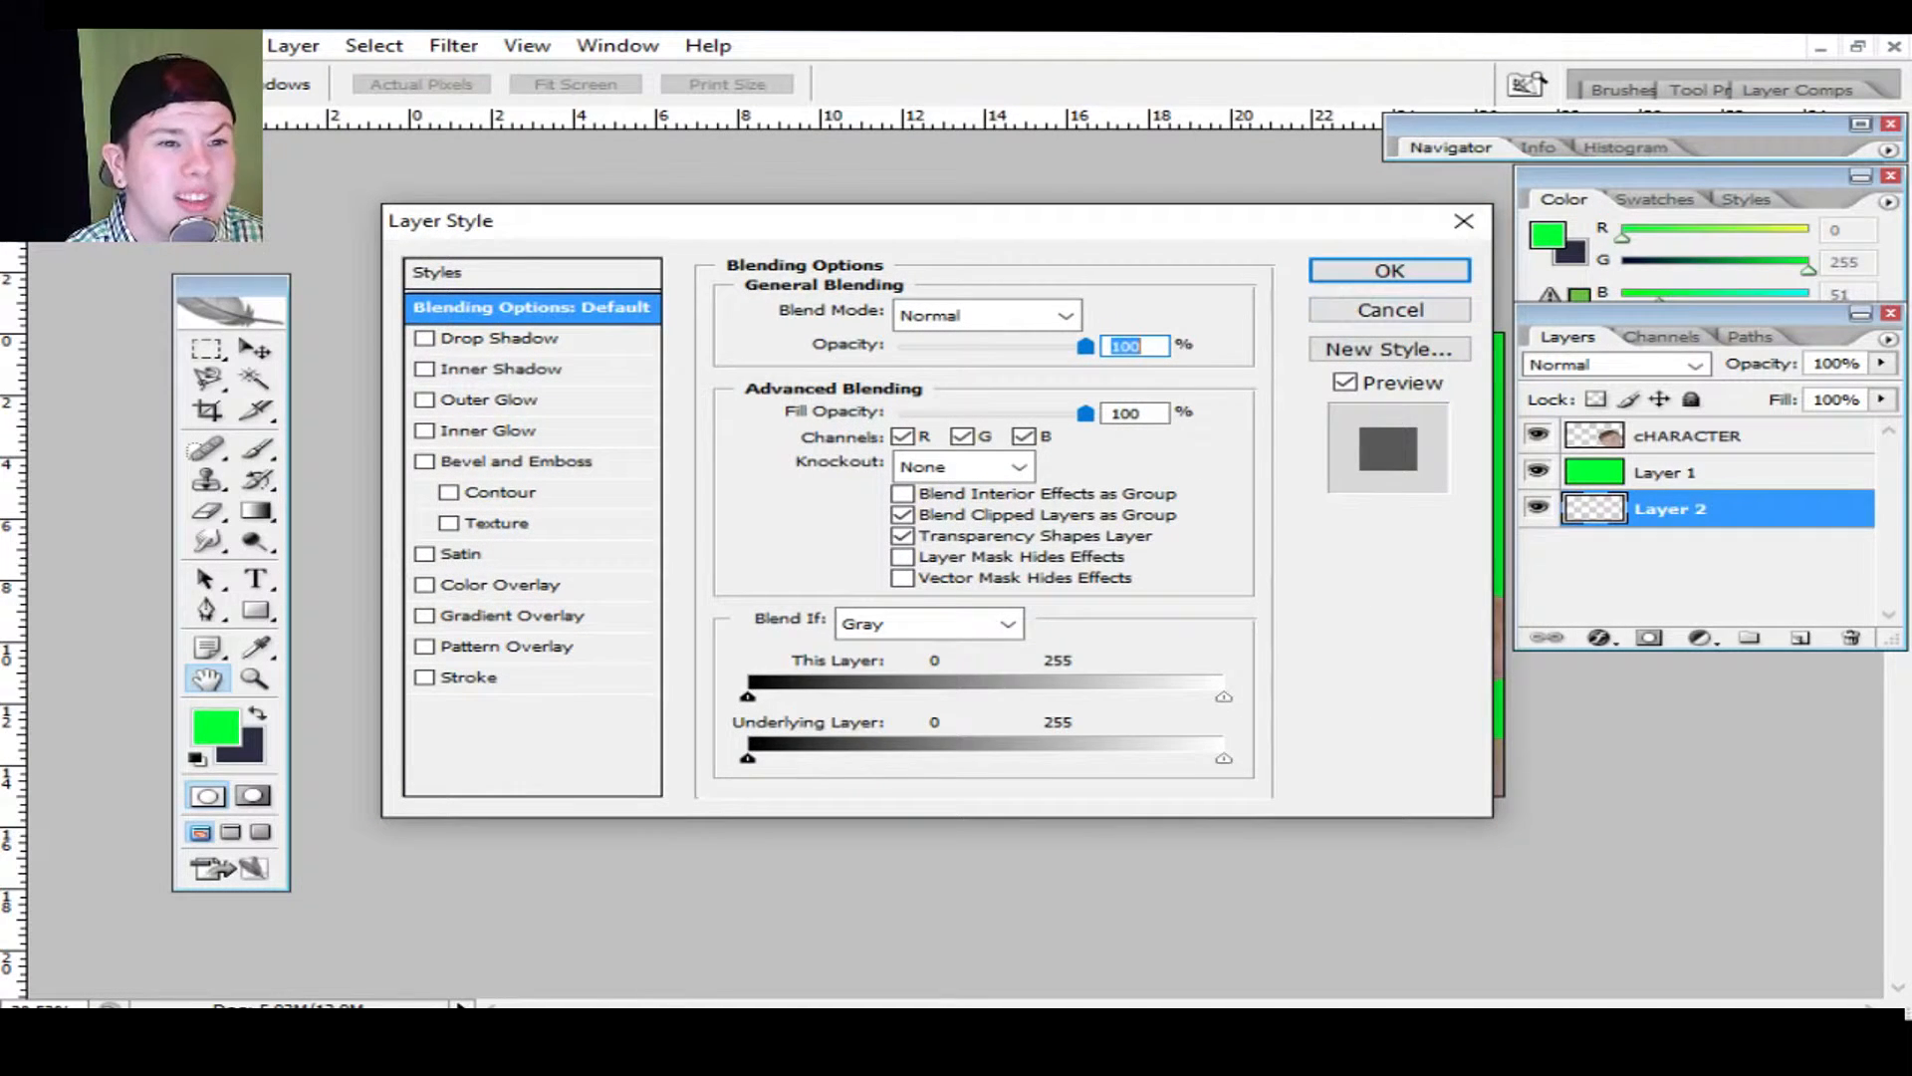
pyautogui.click(1462, 221)
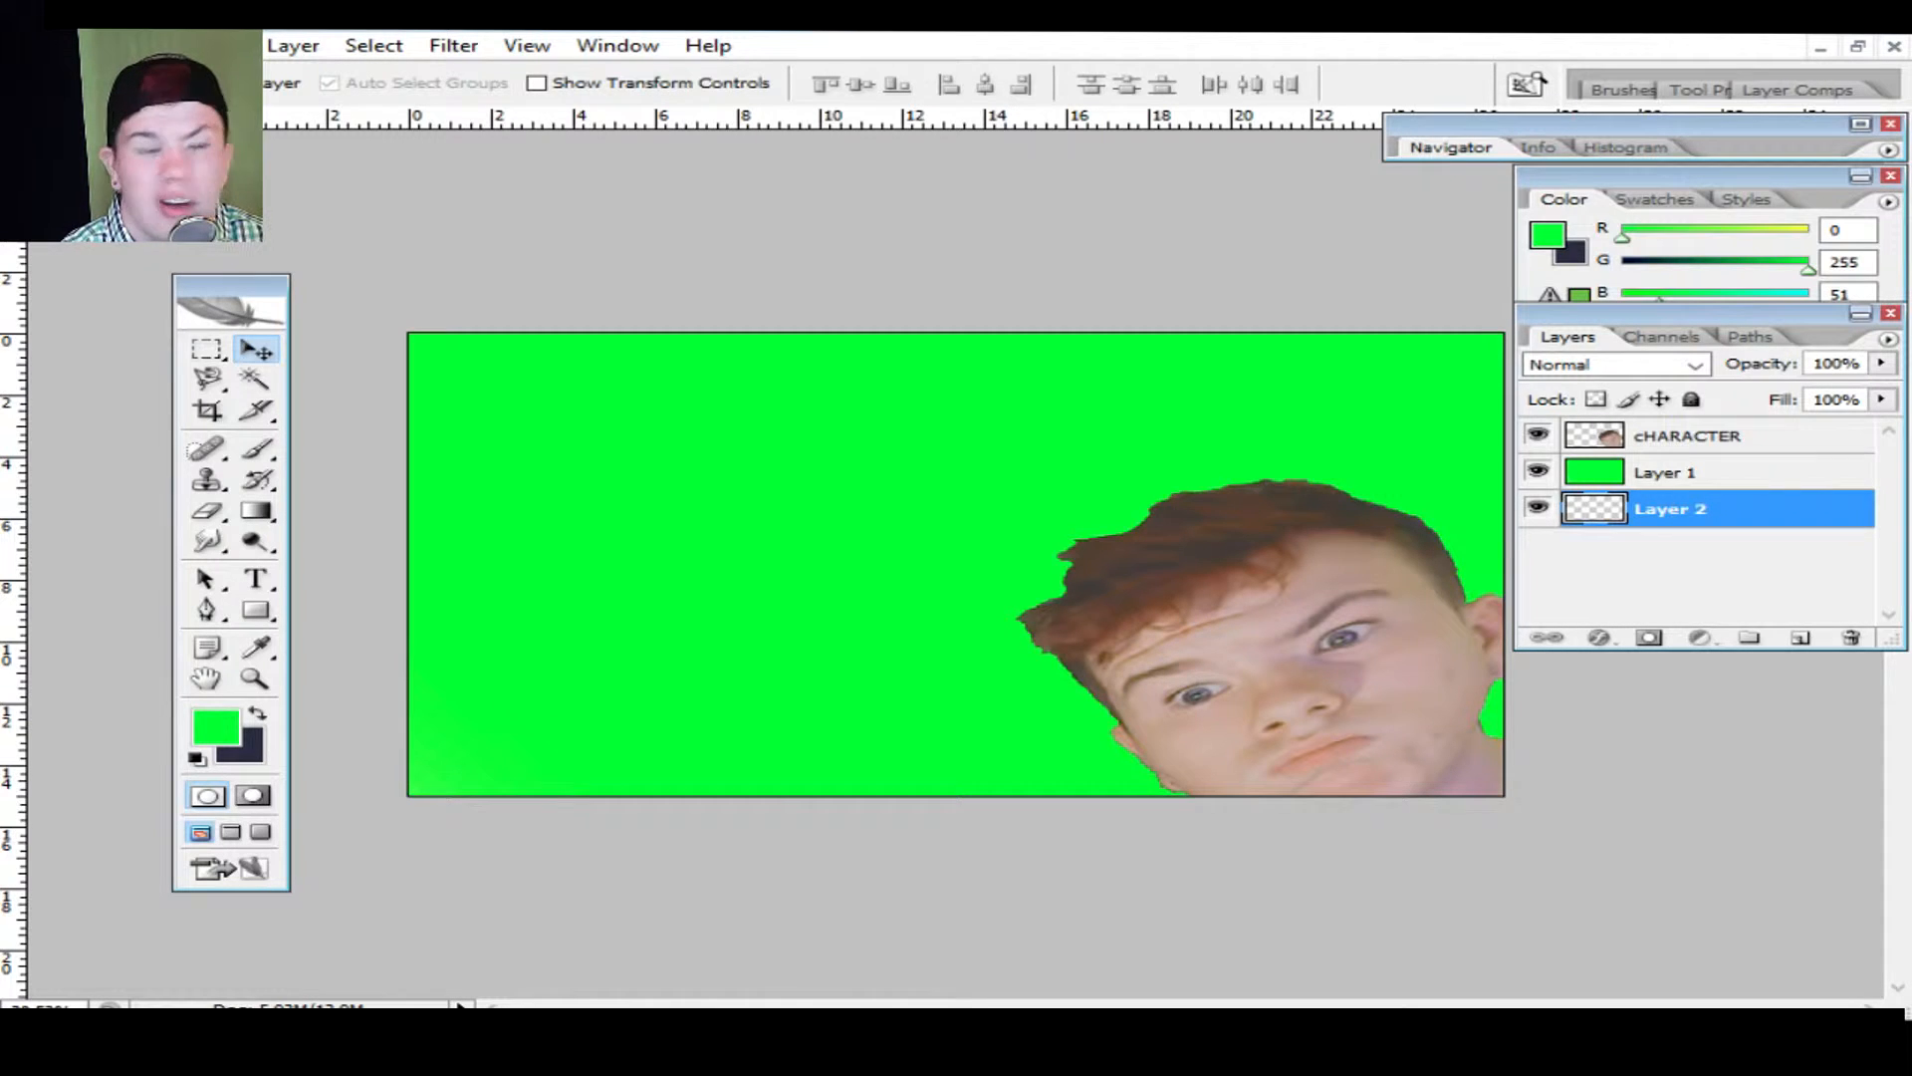
# Step: Move Layer 2 above the green Layer 1 in the layer stack
pyautogui.moveTo(1670, 508); pyautogui.dragTo(1670, 455)
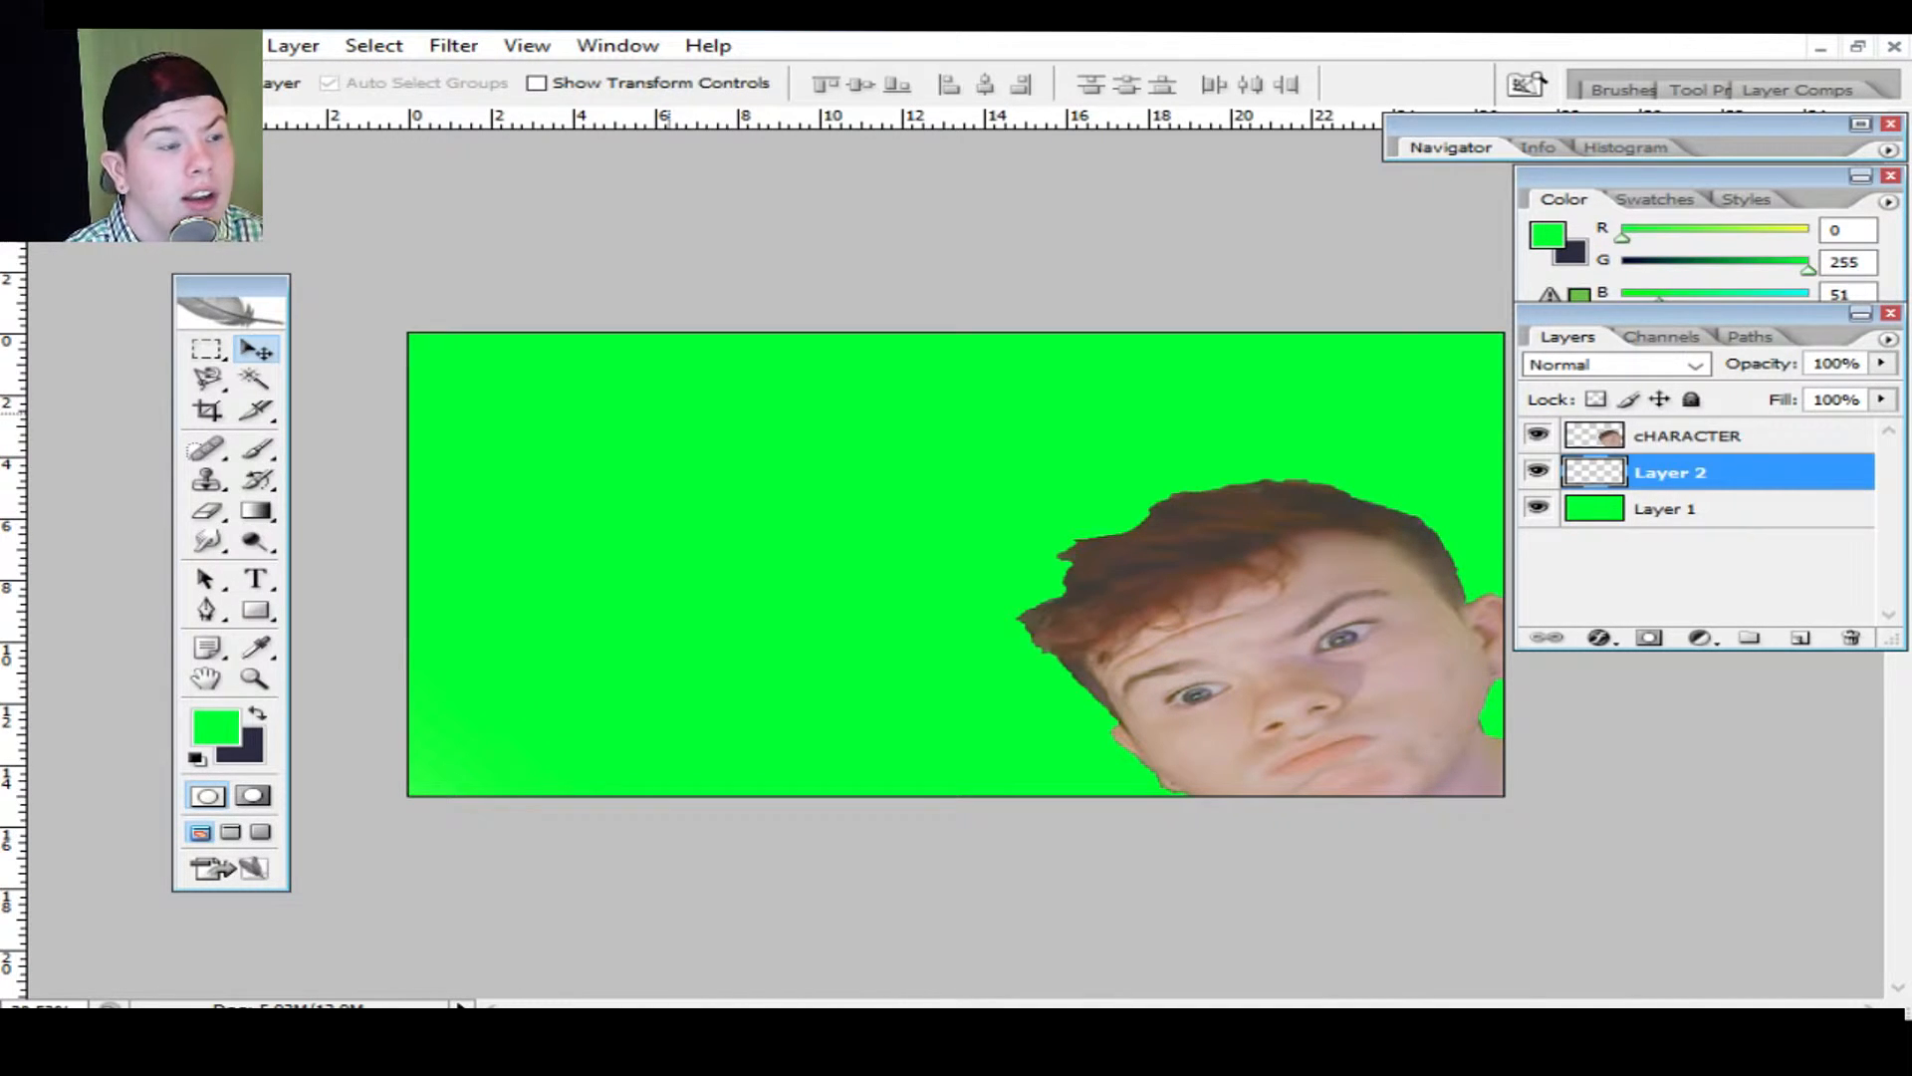
# Step: Activate the Type tool and set its text color to the muted purple 663366
pyautogui.click(256, 579)
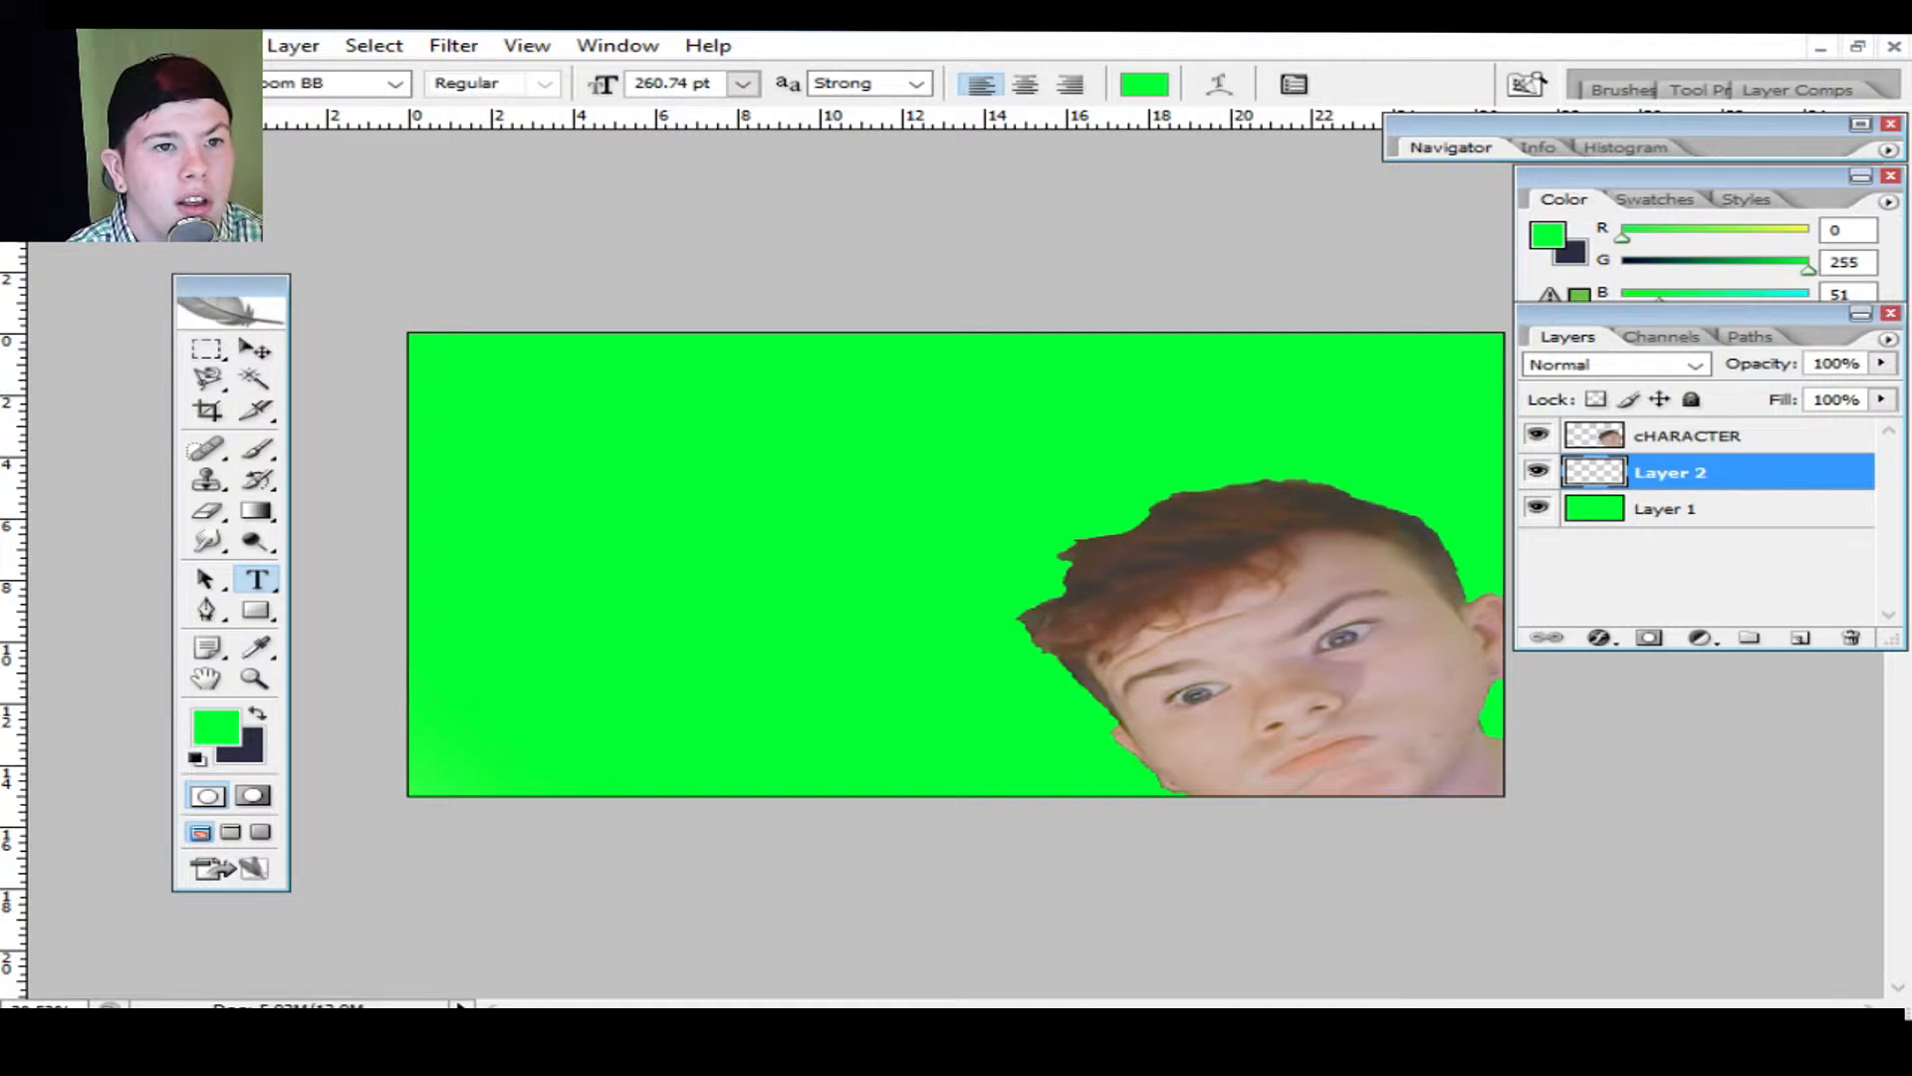
pyautogui.click(1143, 84)
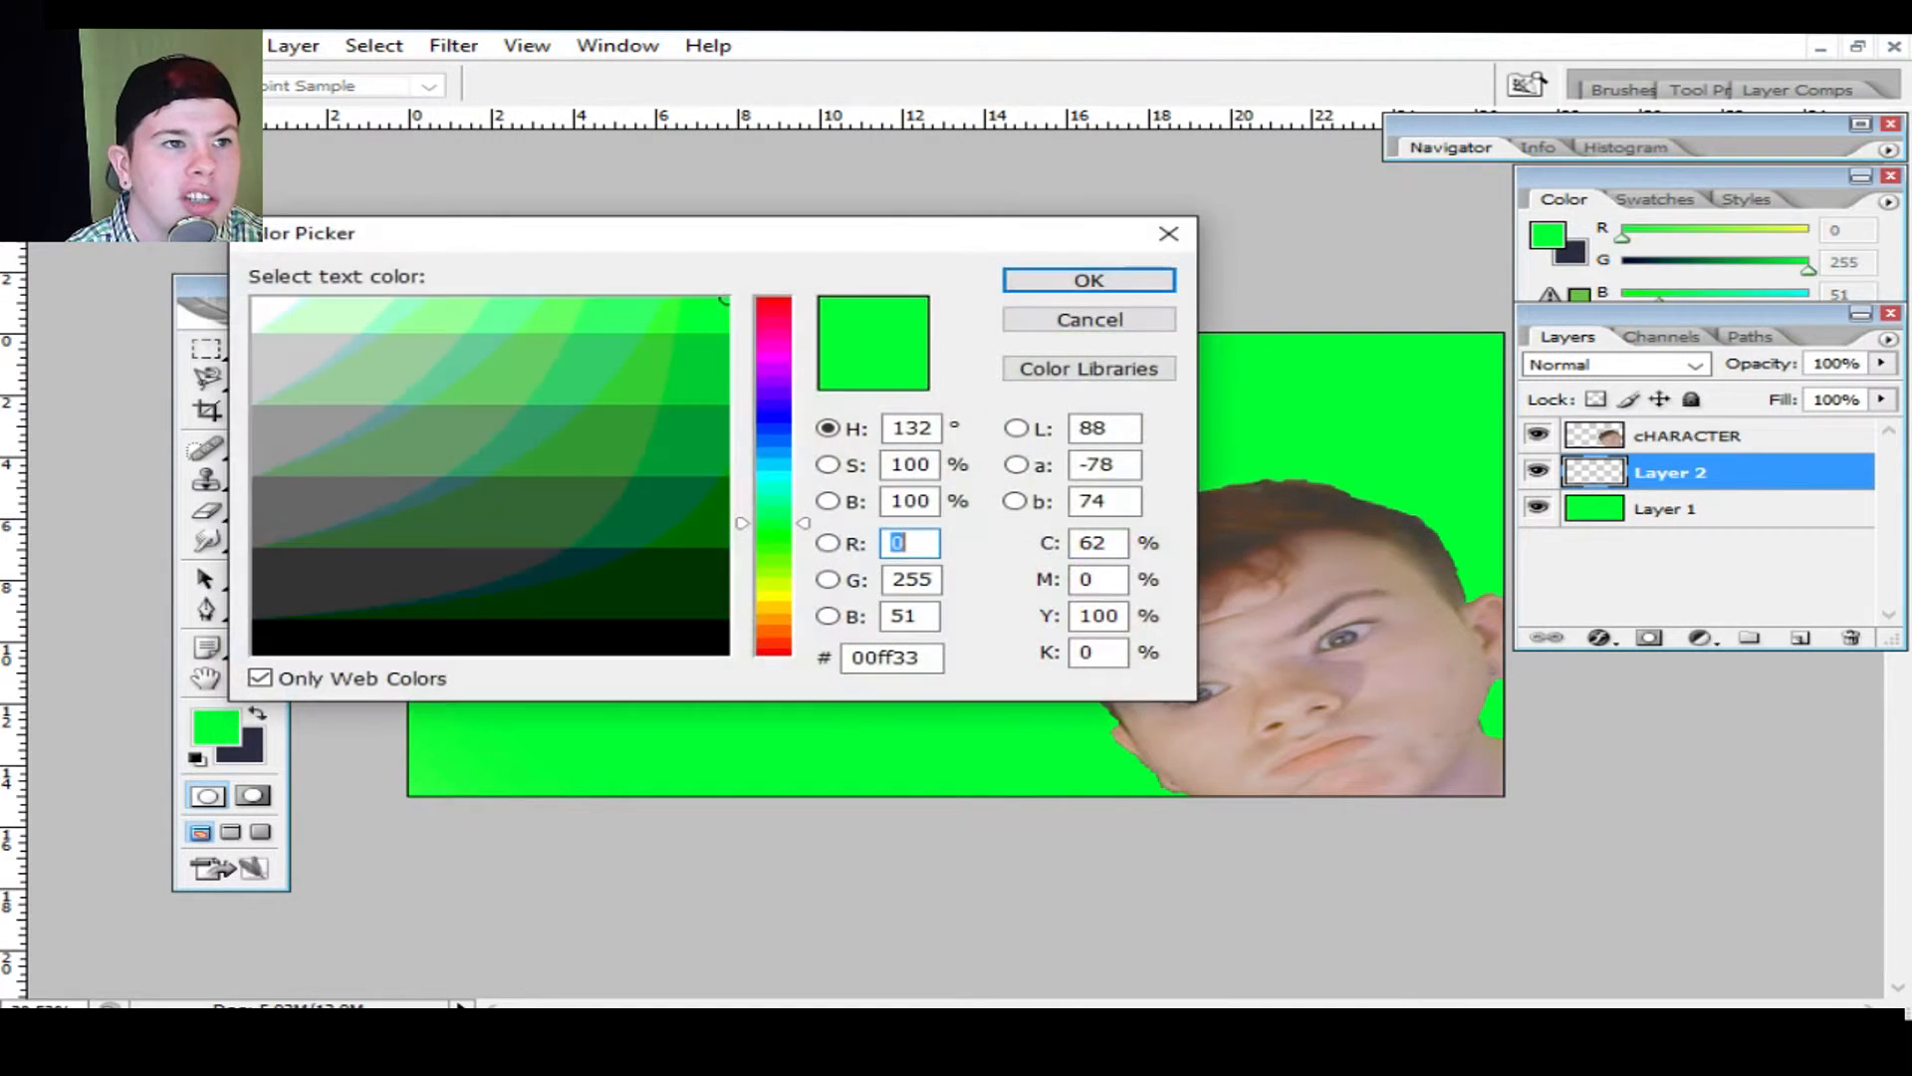
pyautogui.moveTo(773, 311); pyautogui.dragTo(773, 340)
pyautogui.click(511, 345)
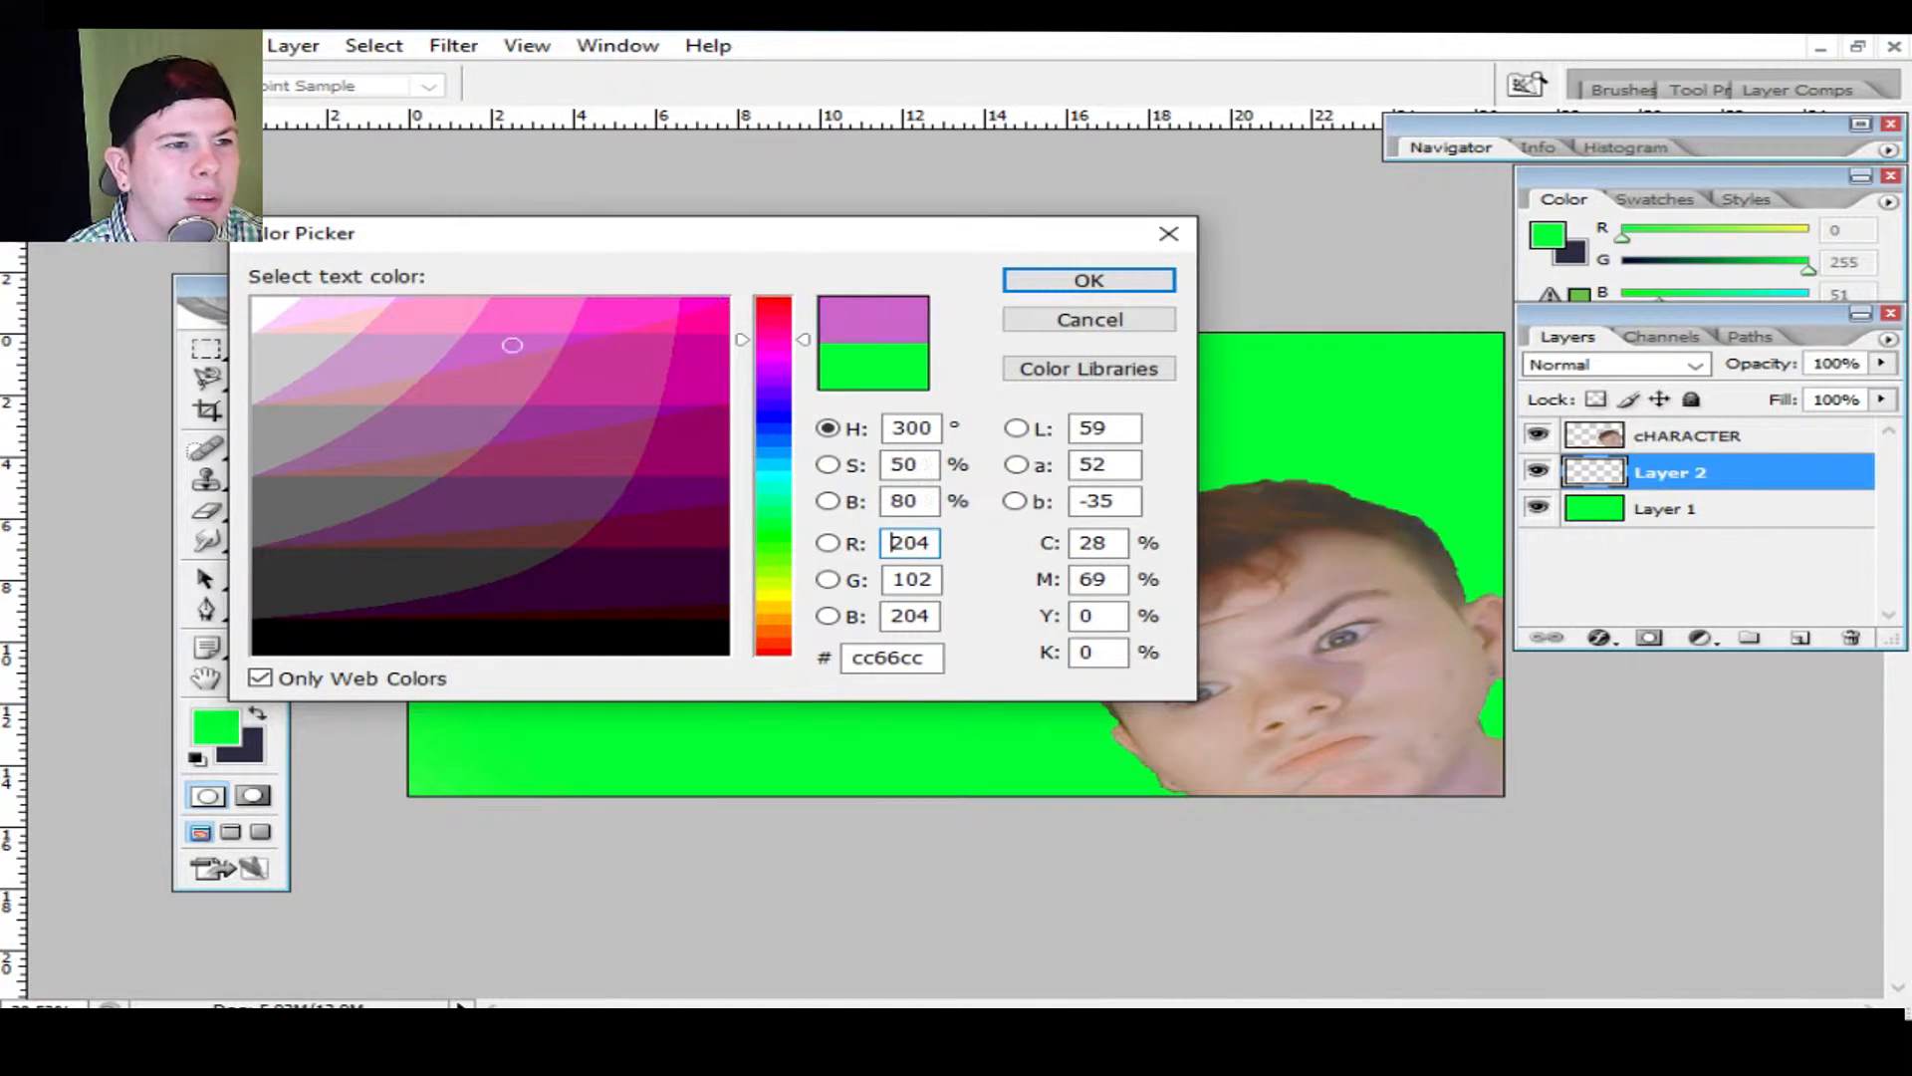
pyautogui.click(689, 490)
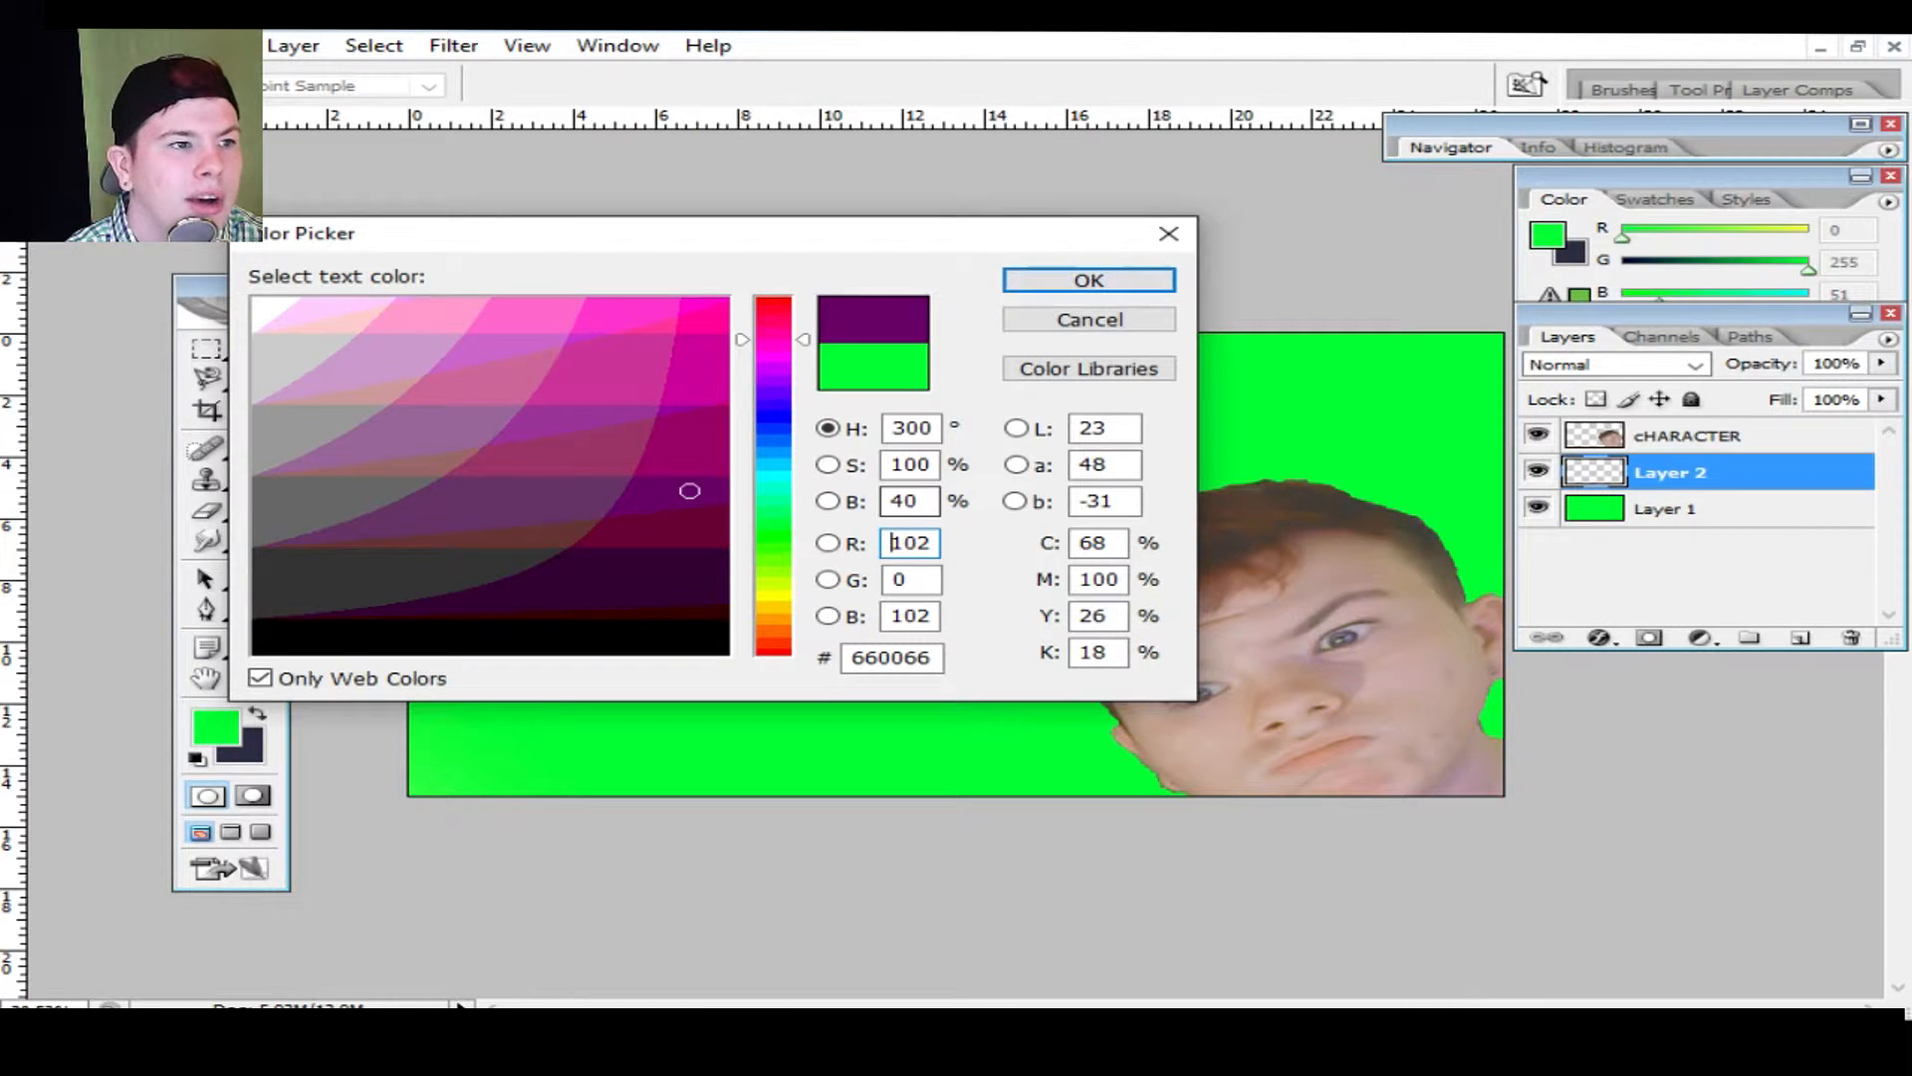
pyautogui.click(499, 500)
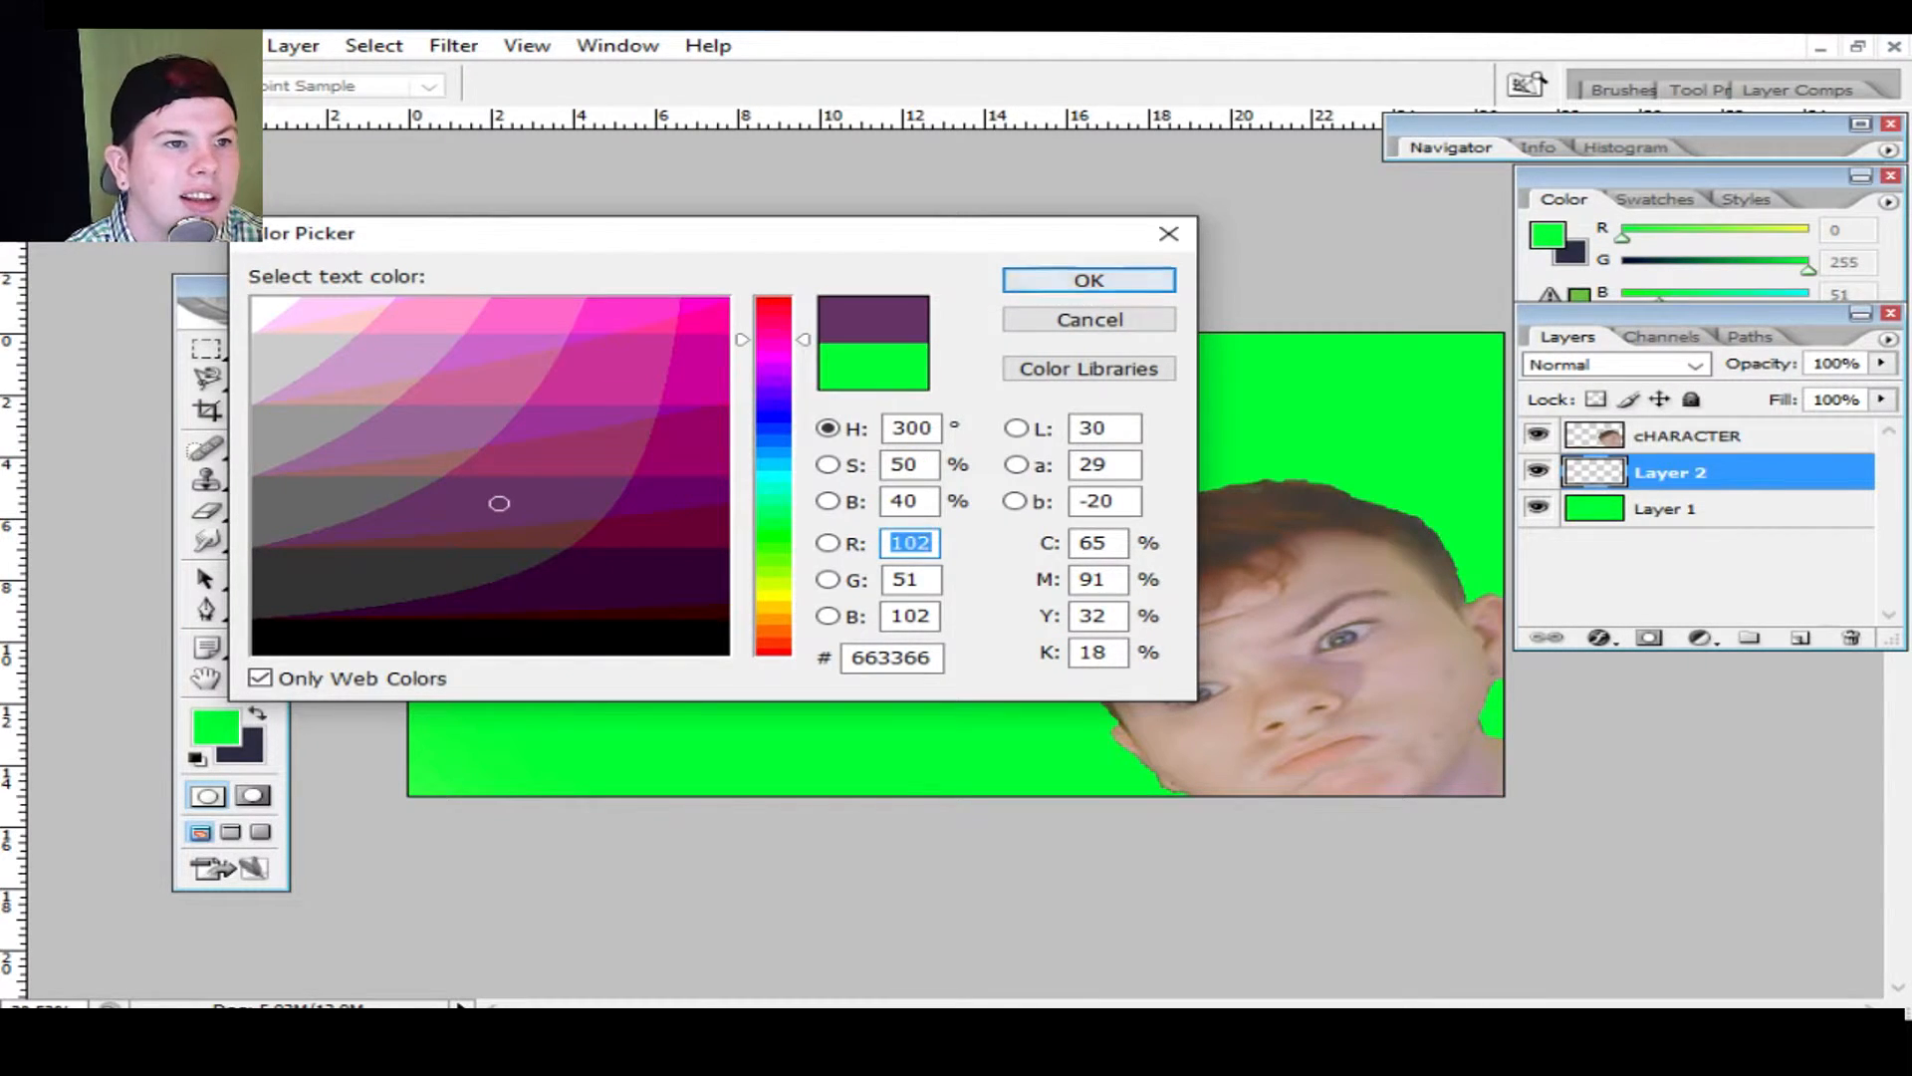
pyautogui.press('Return')
# Step: Look through the available fonts and choose BadaBoom BB for the text
pyautogui.click(395, 84)
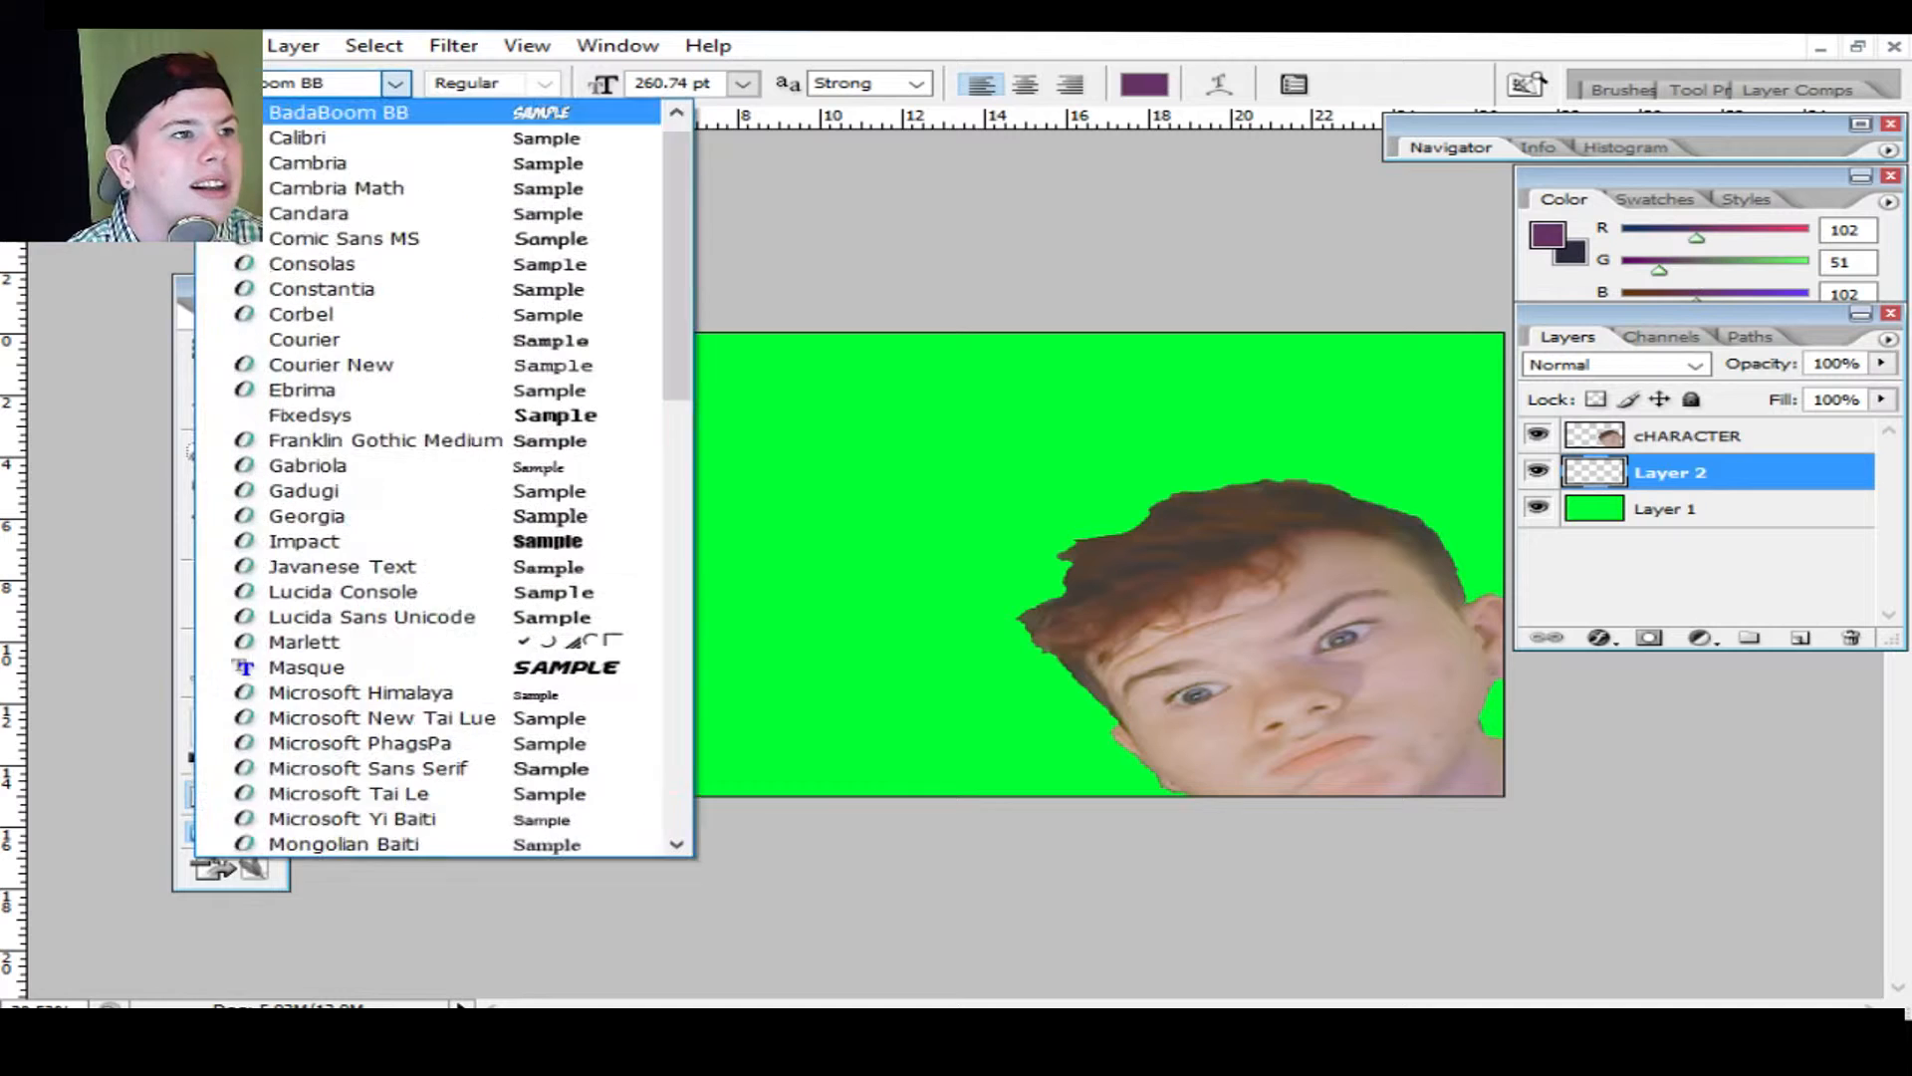
pyautogui.scroll(-4, 428, 440)
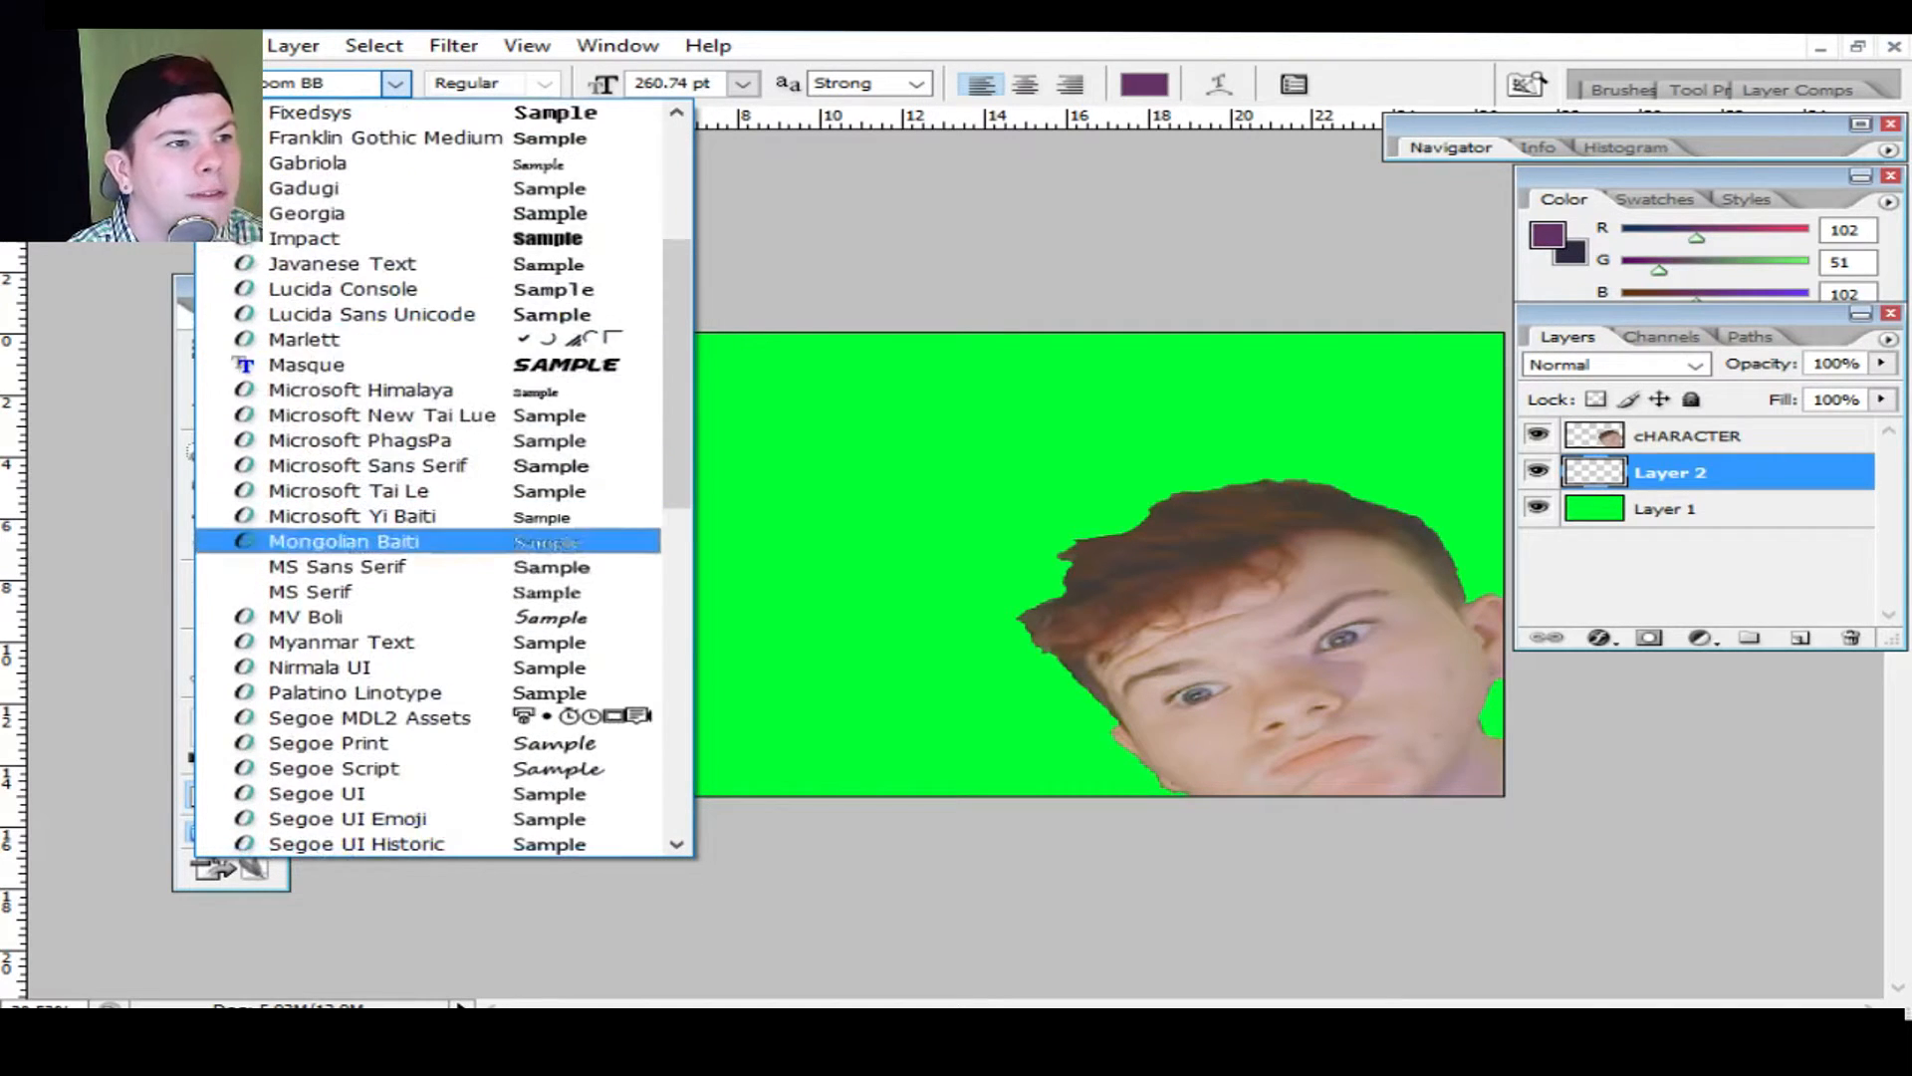
pyautogui.scroll(4, 428, 478)
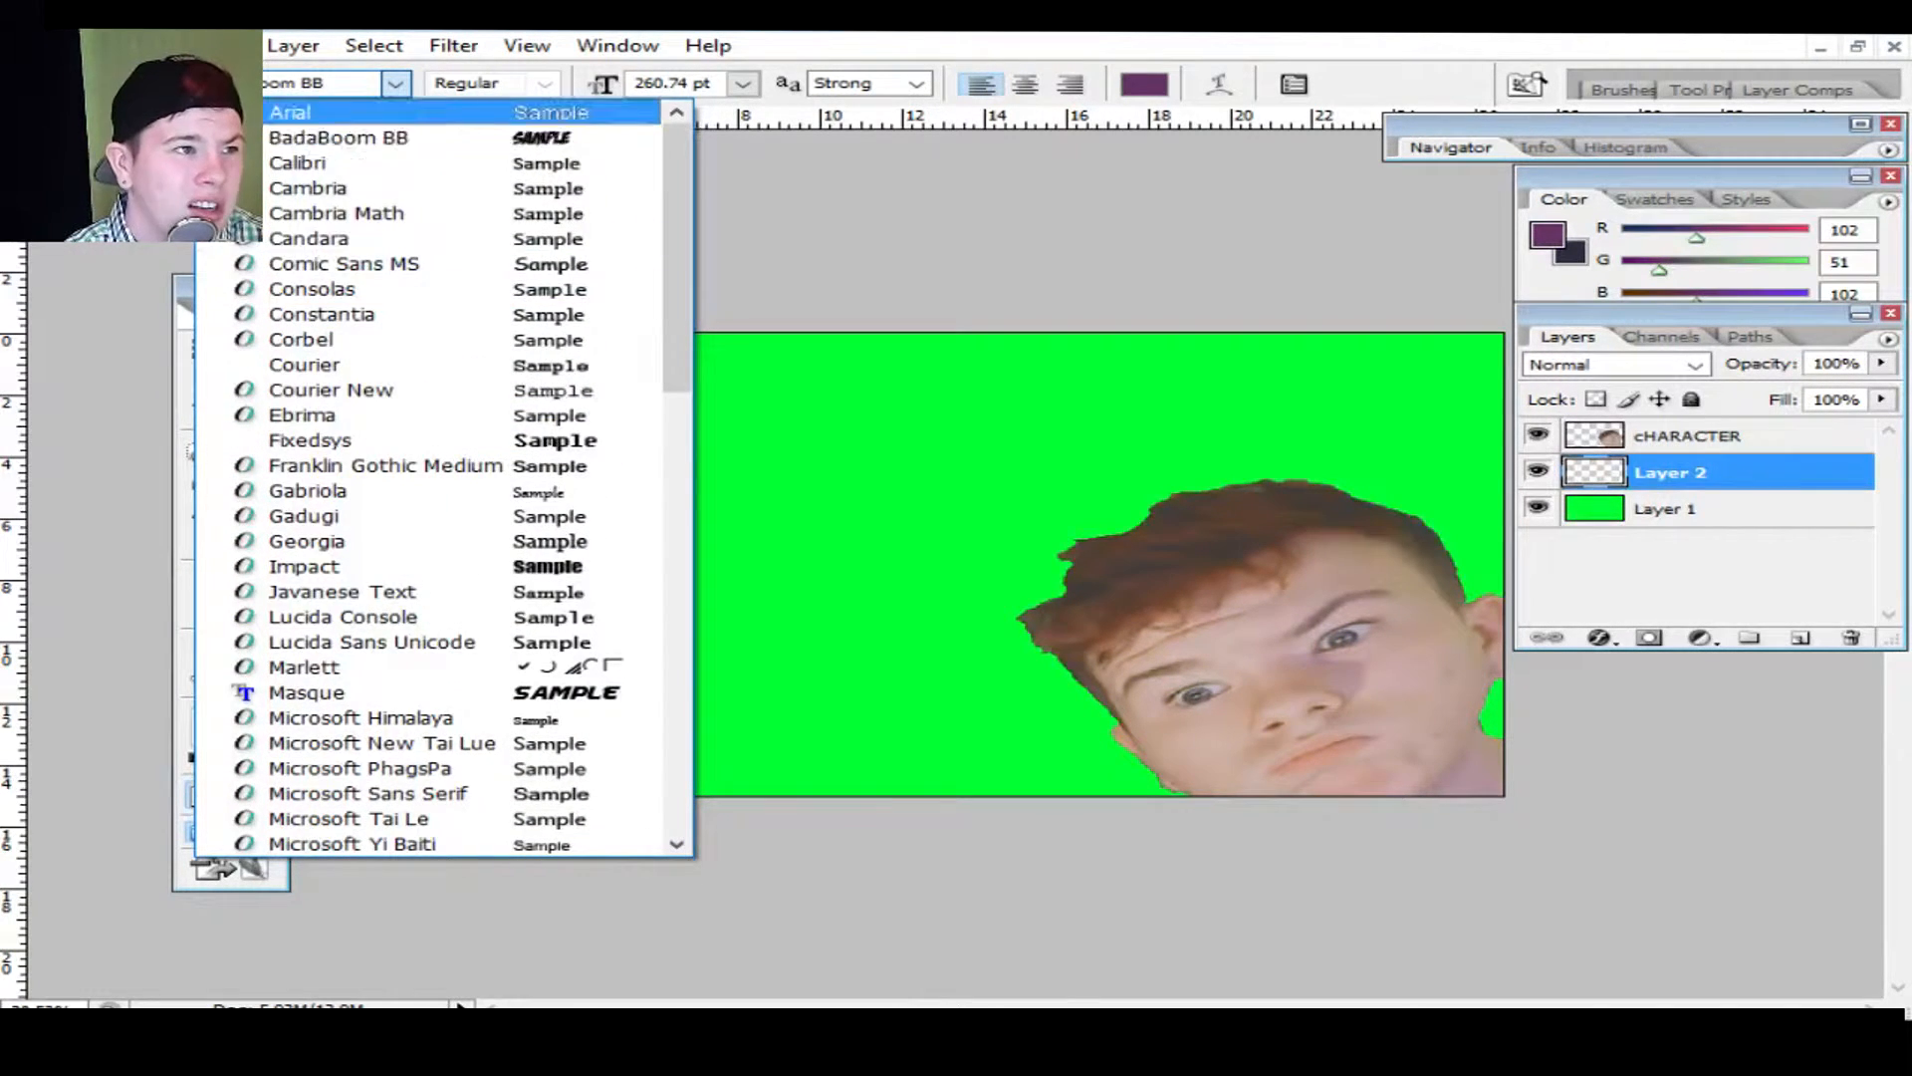
pyautogui.click(491, 135)
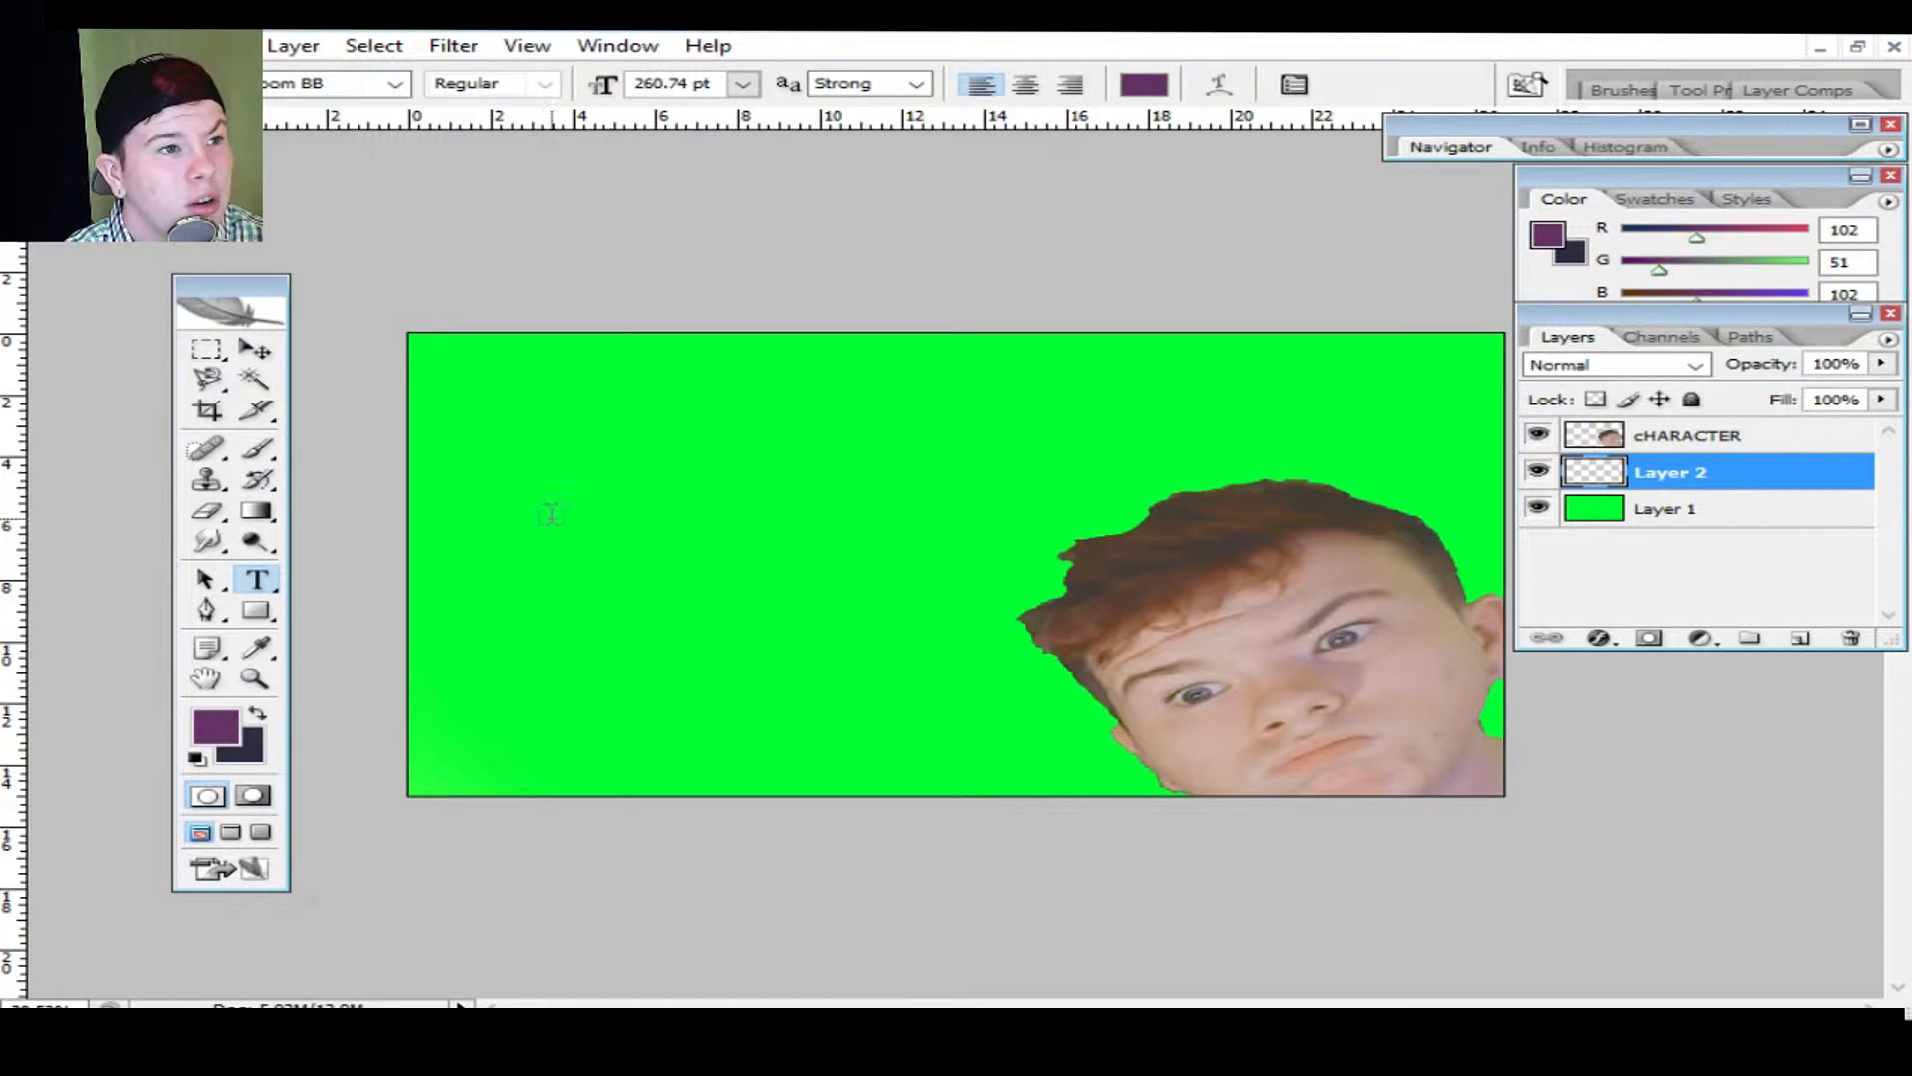
# Step: Add the text "HOW", "TO", "MAKE", "THUMDNAIL" on four lines, starting near the canvas's upper-left corner
pyautogui.click(547, 406)
pyautogui.write('T')
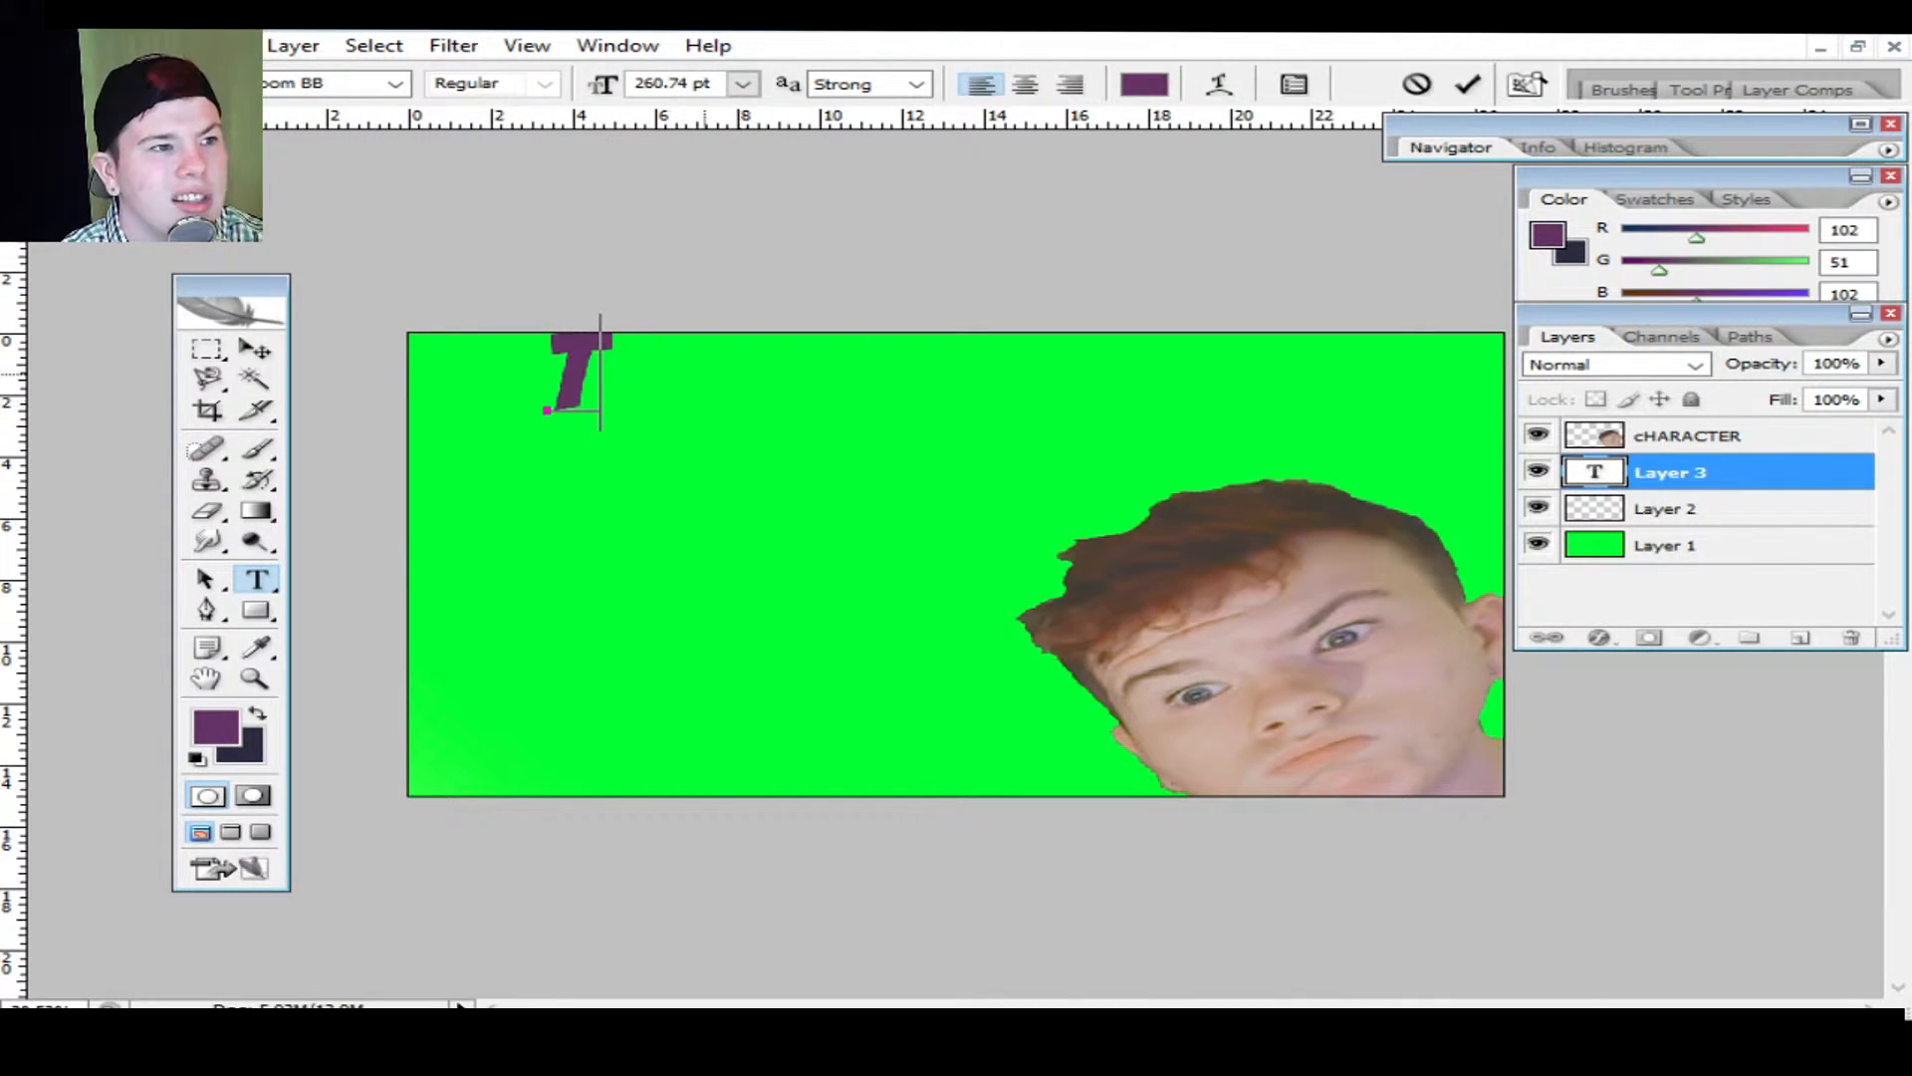
pyautogui.press('BackSpace')
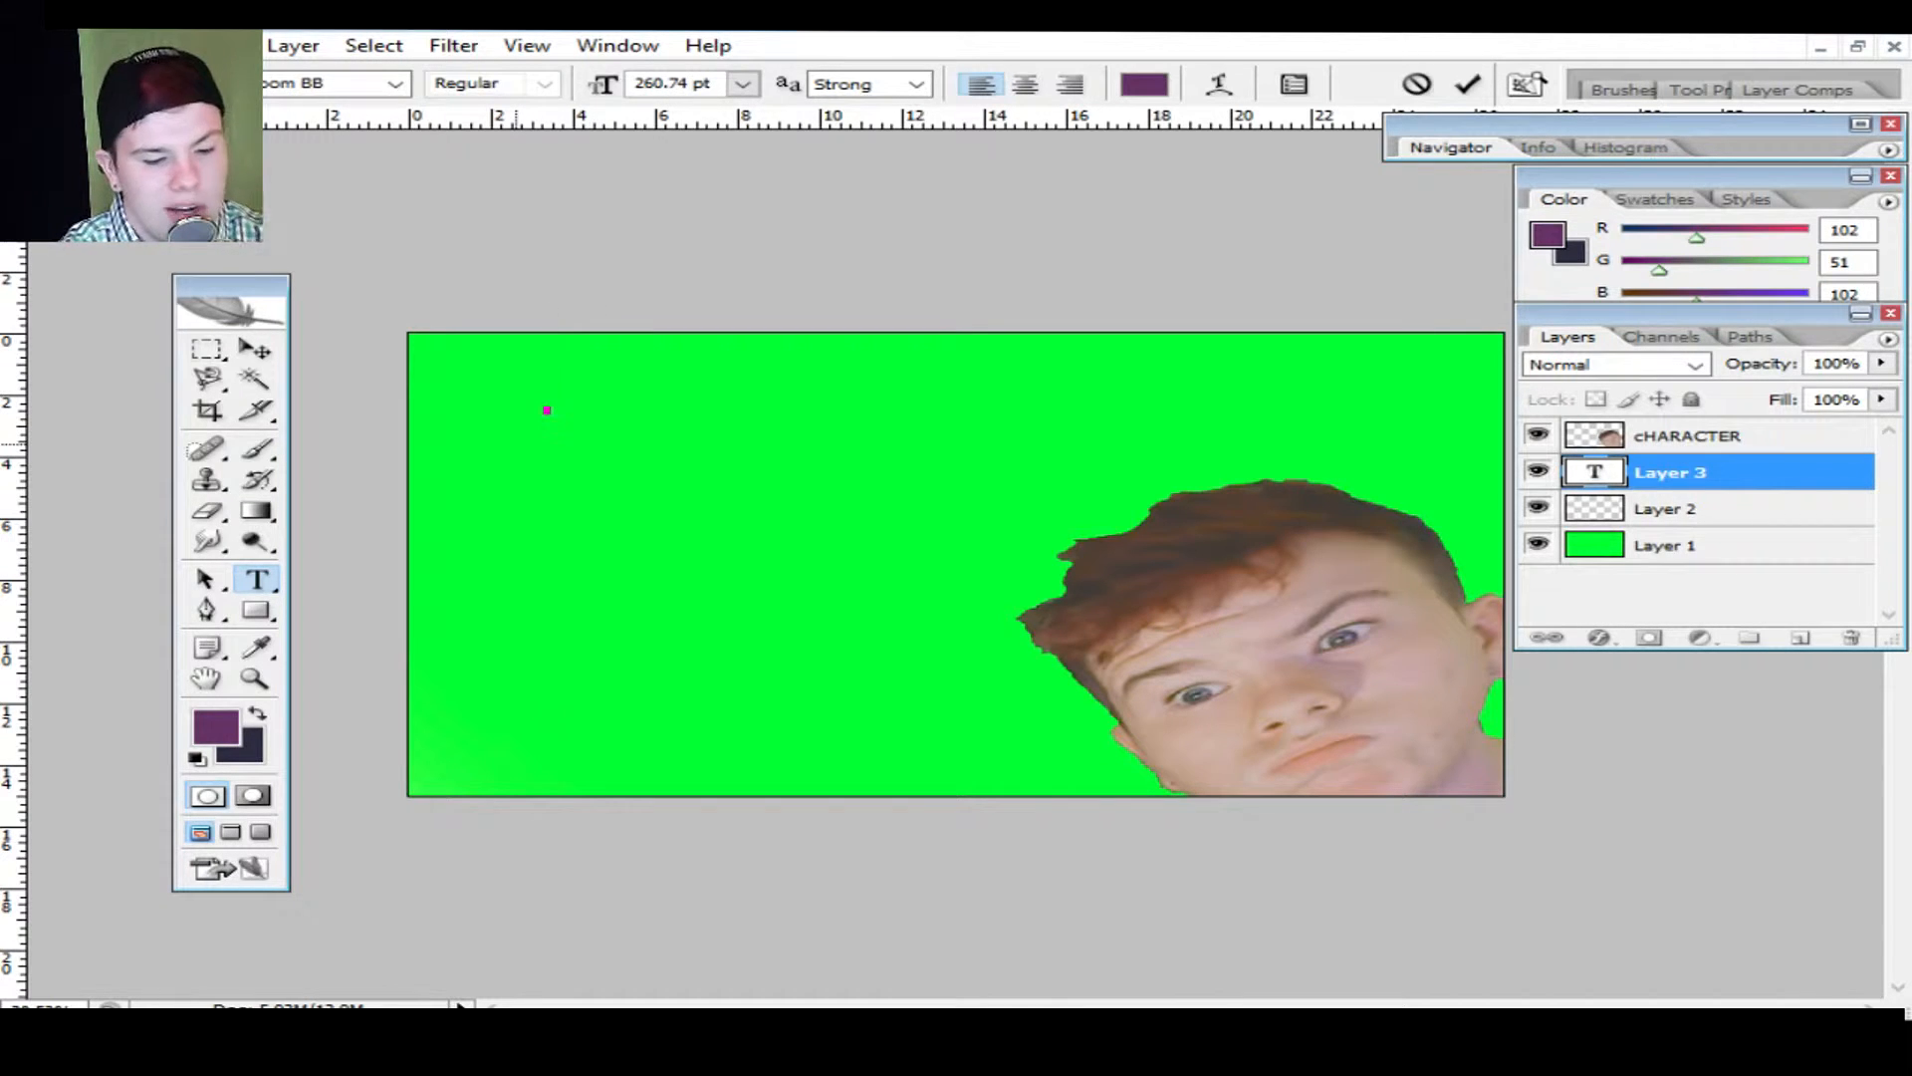
pyautogui.write('HOW T')
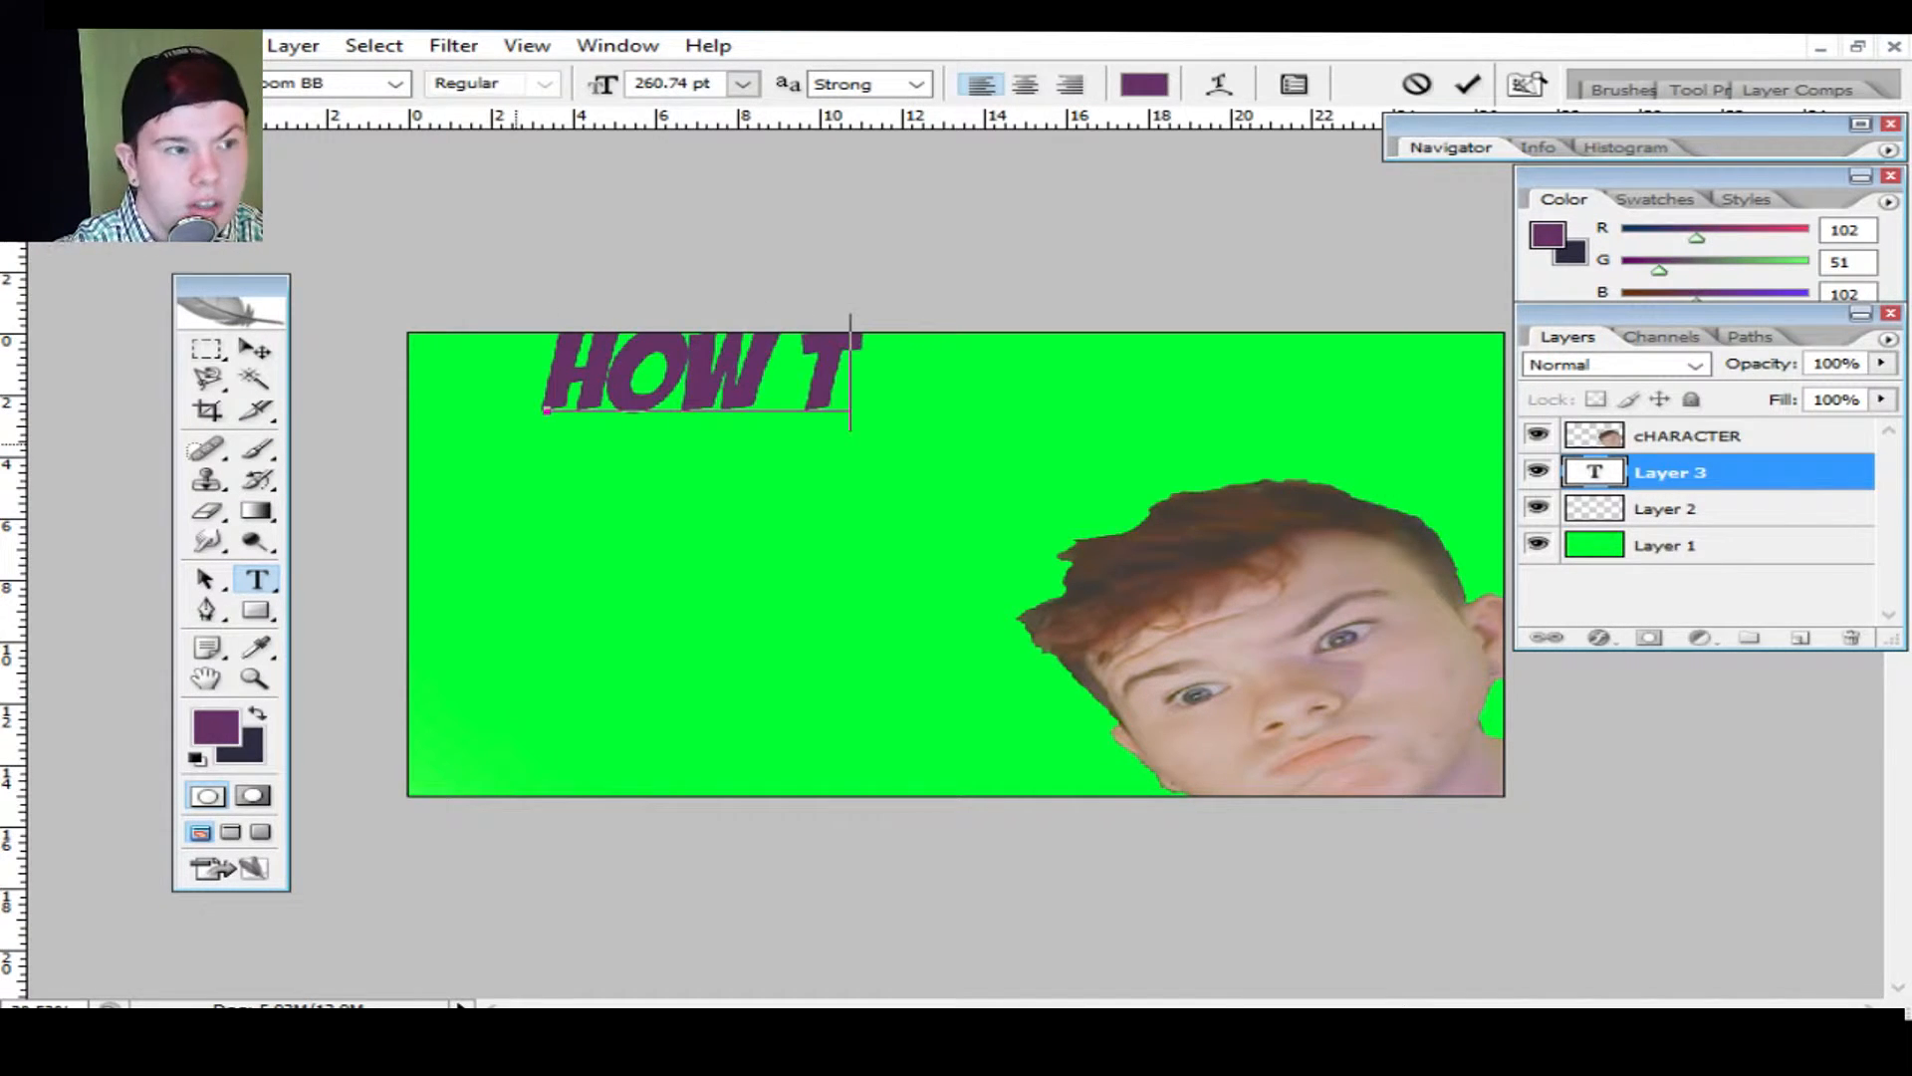
pyautogui.press('BackSpace')
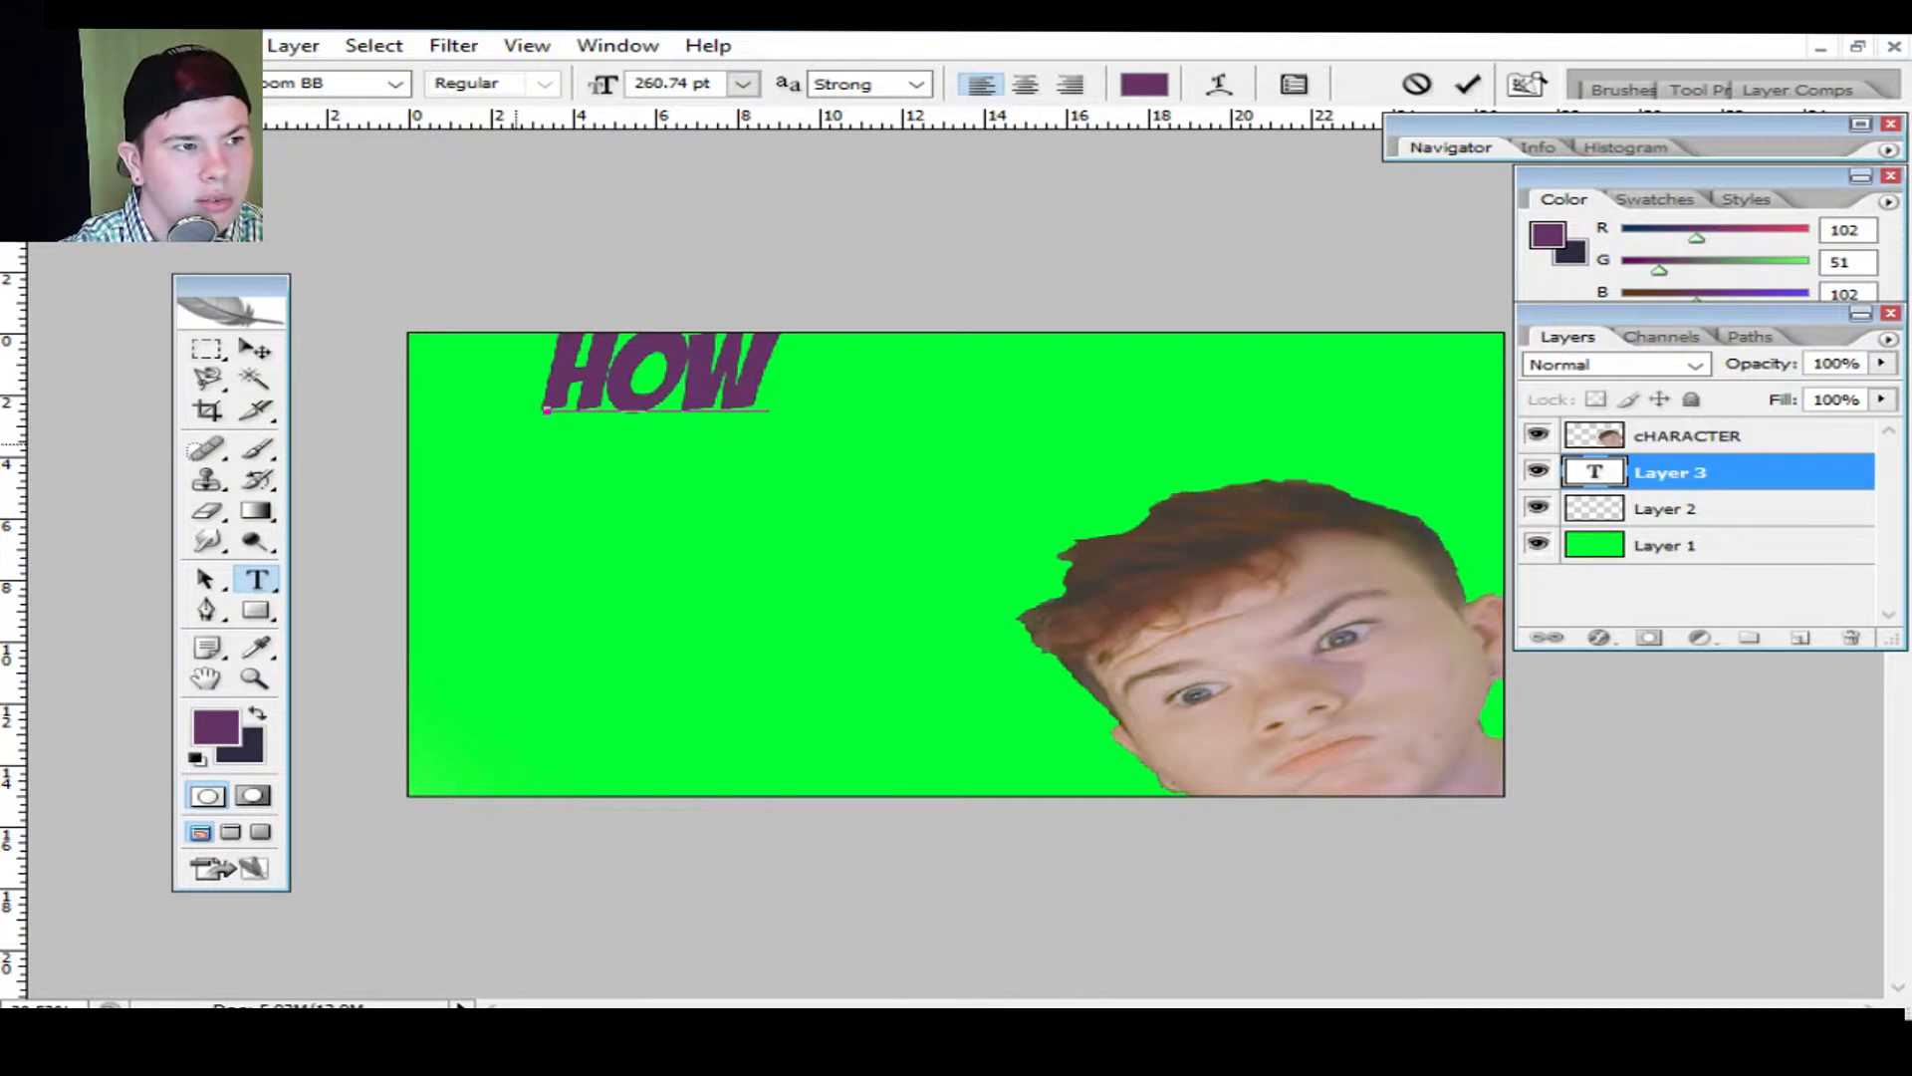
pyautogui.press('Return')
pyautogui.write('TO')
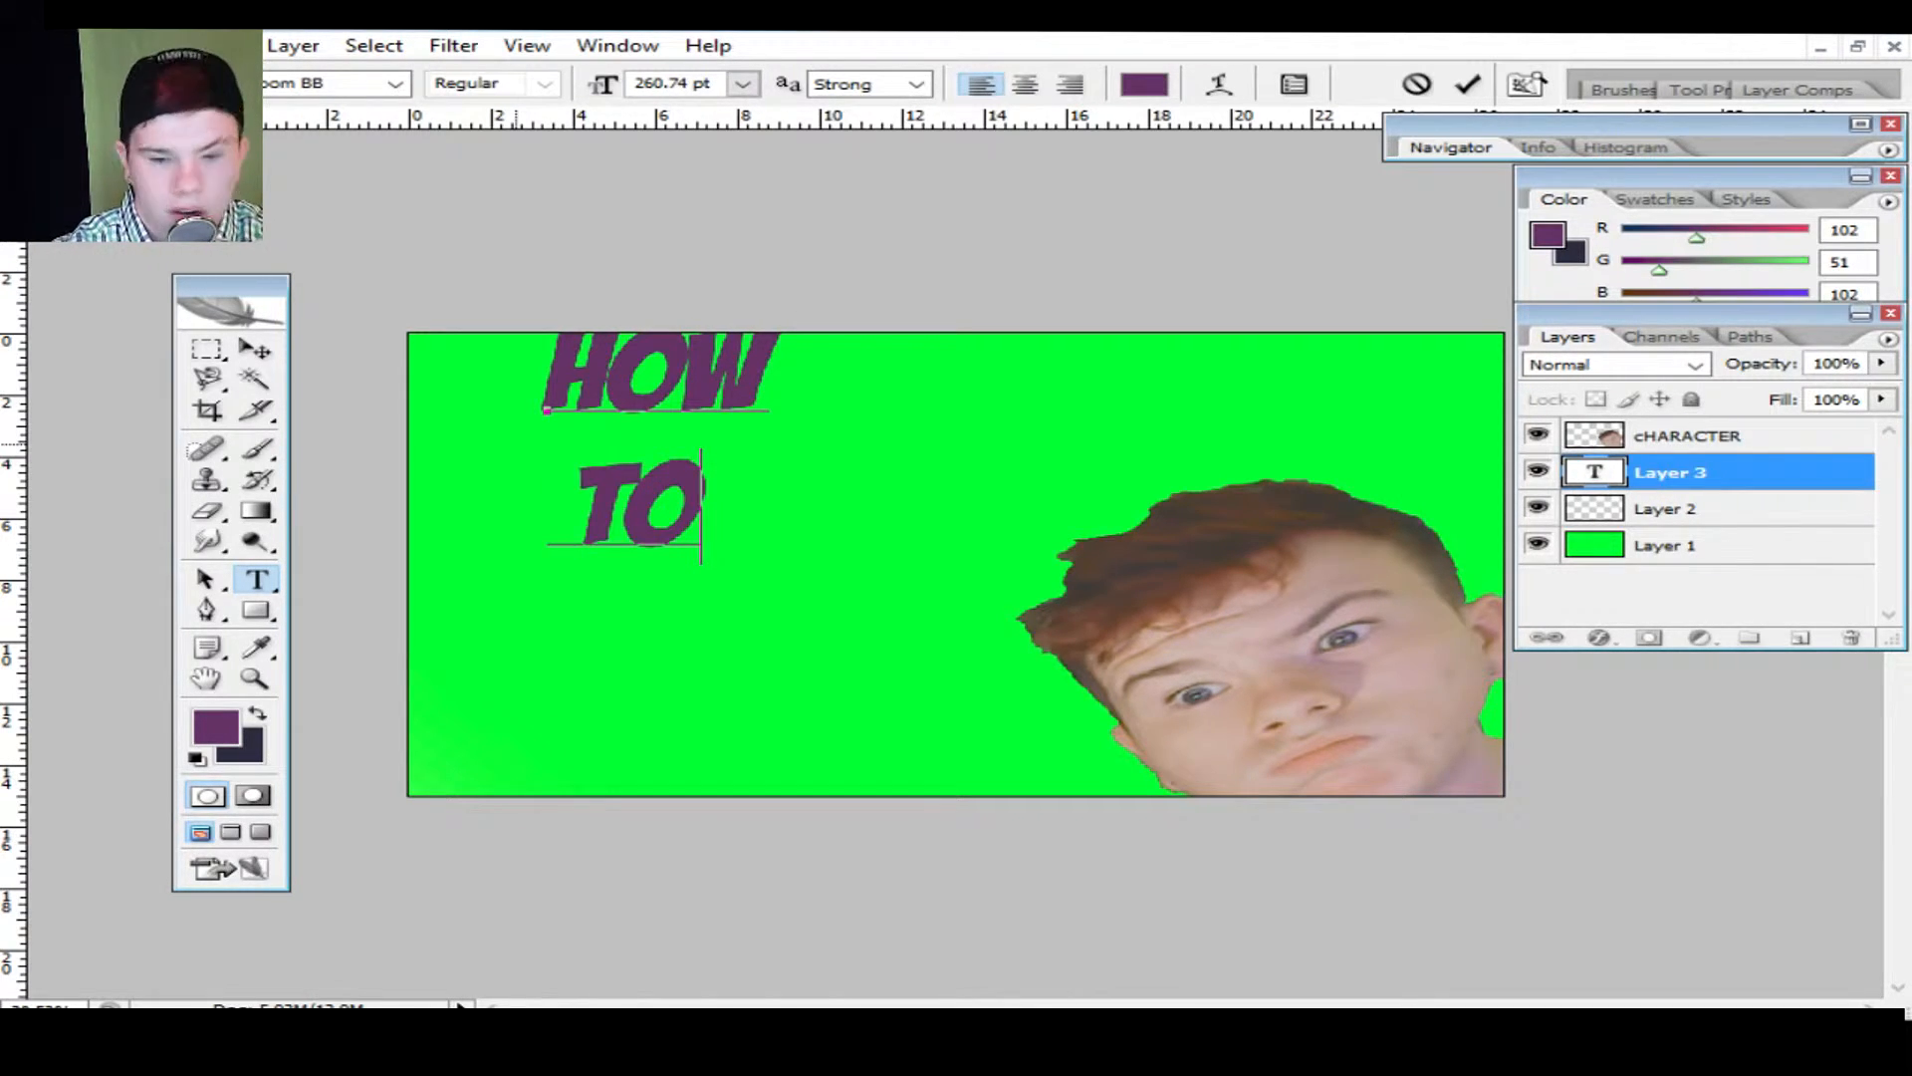
pyautogui.press('Return')
pyautogui.write('MAKE')
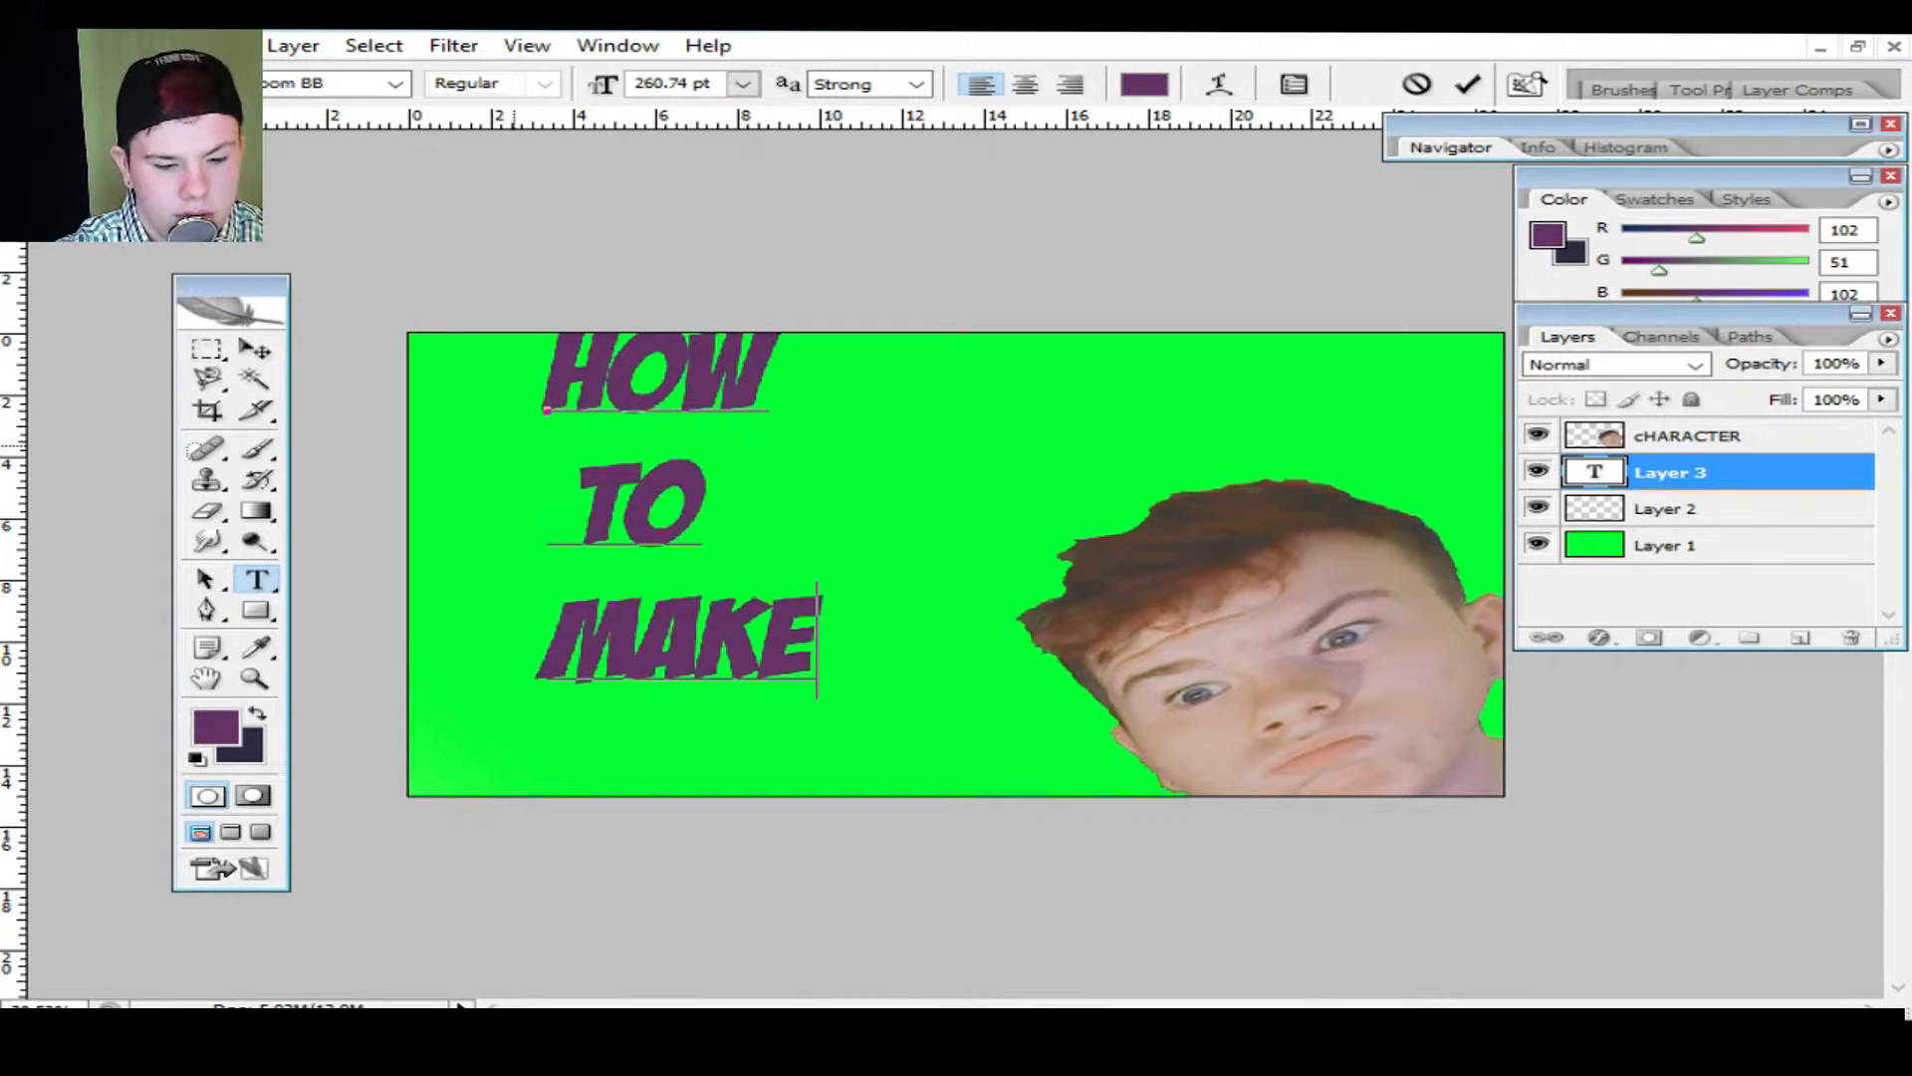
pyautogui.press('Return')
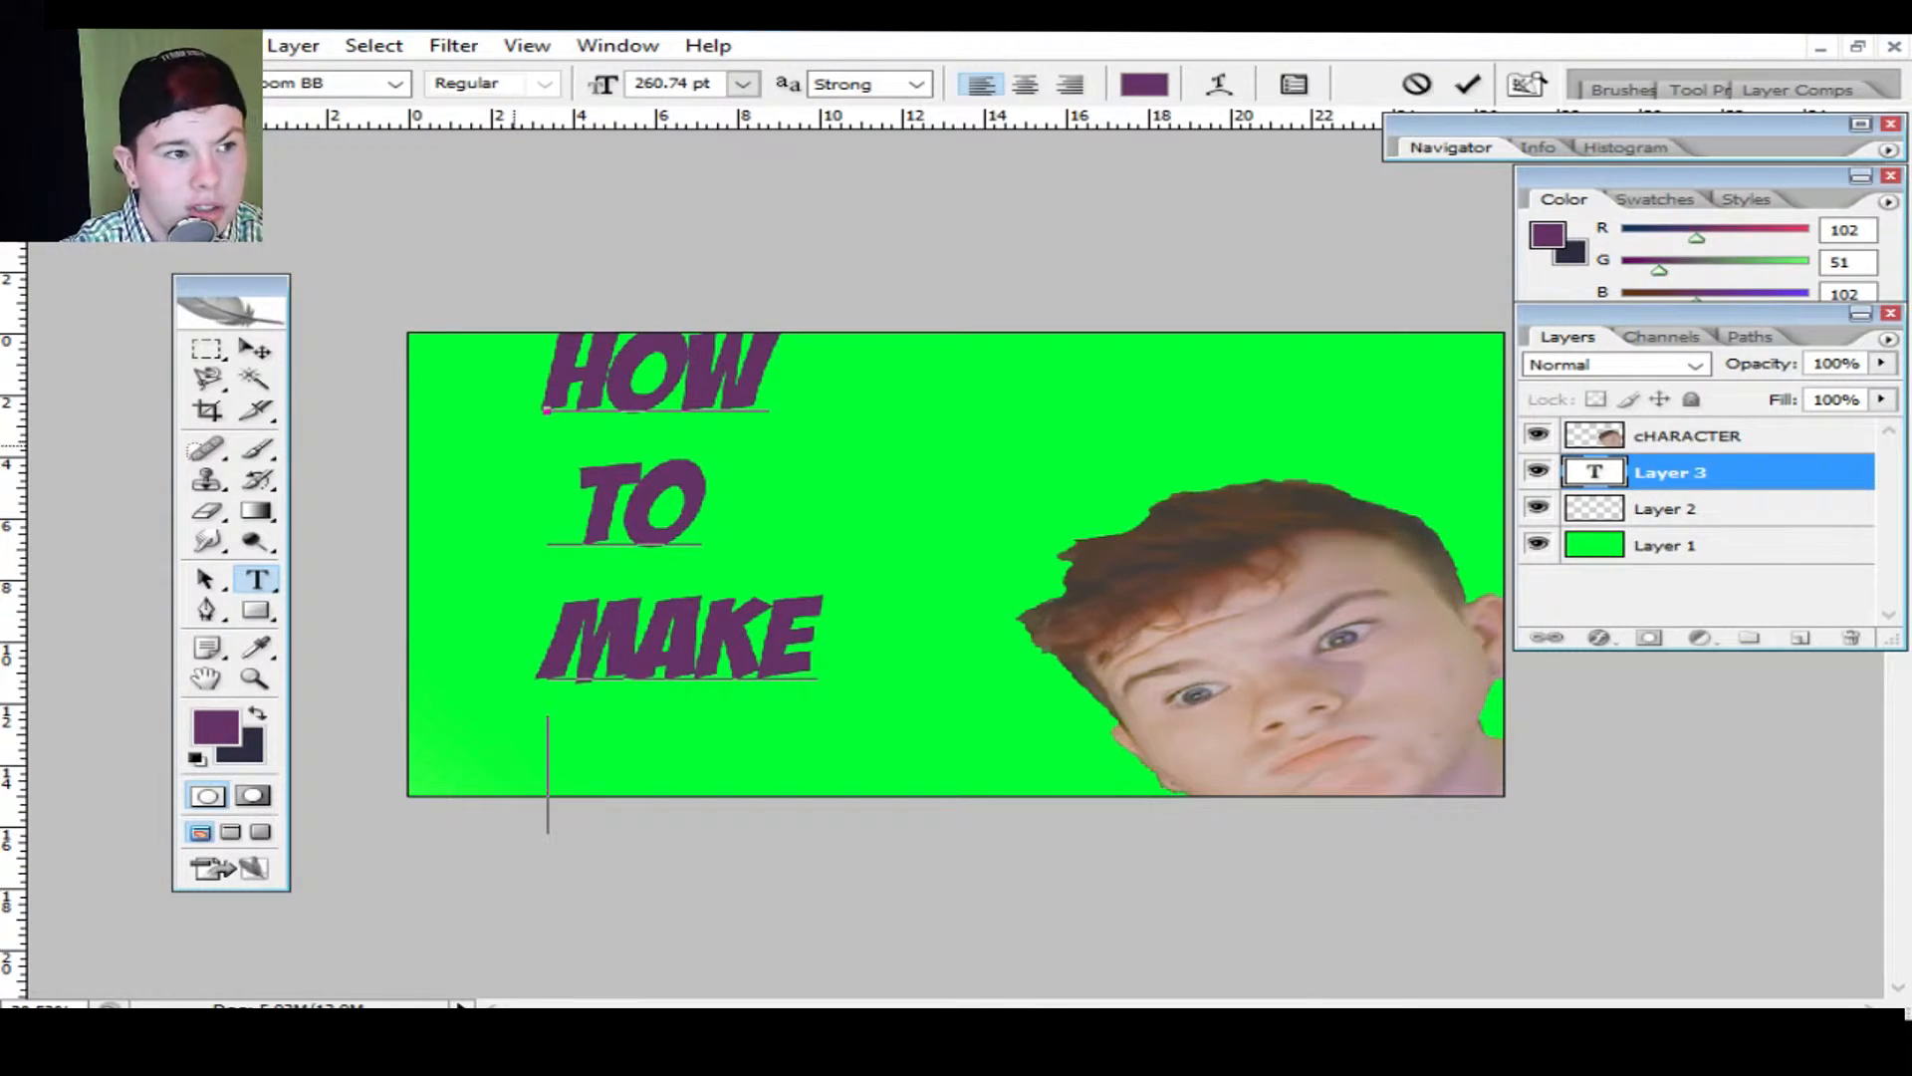
pyautogui.write('THUM')
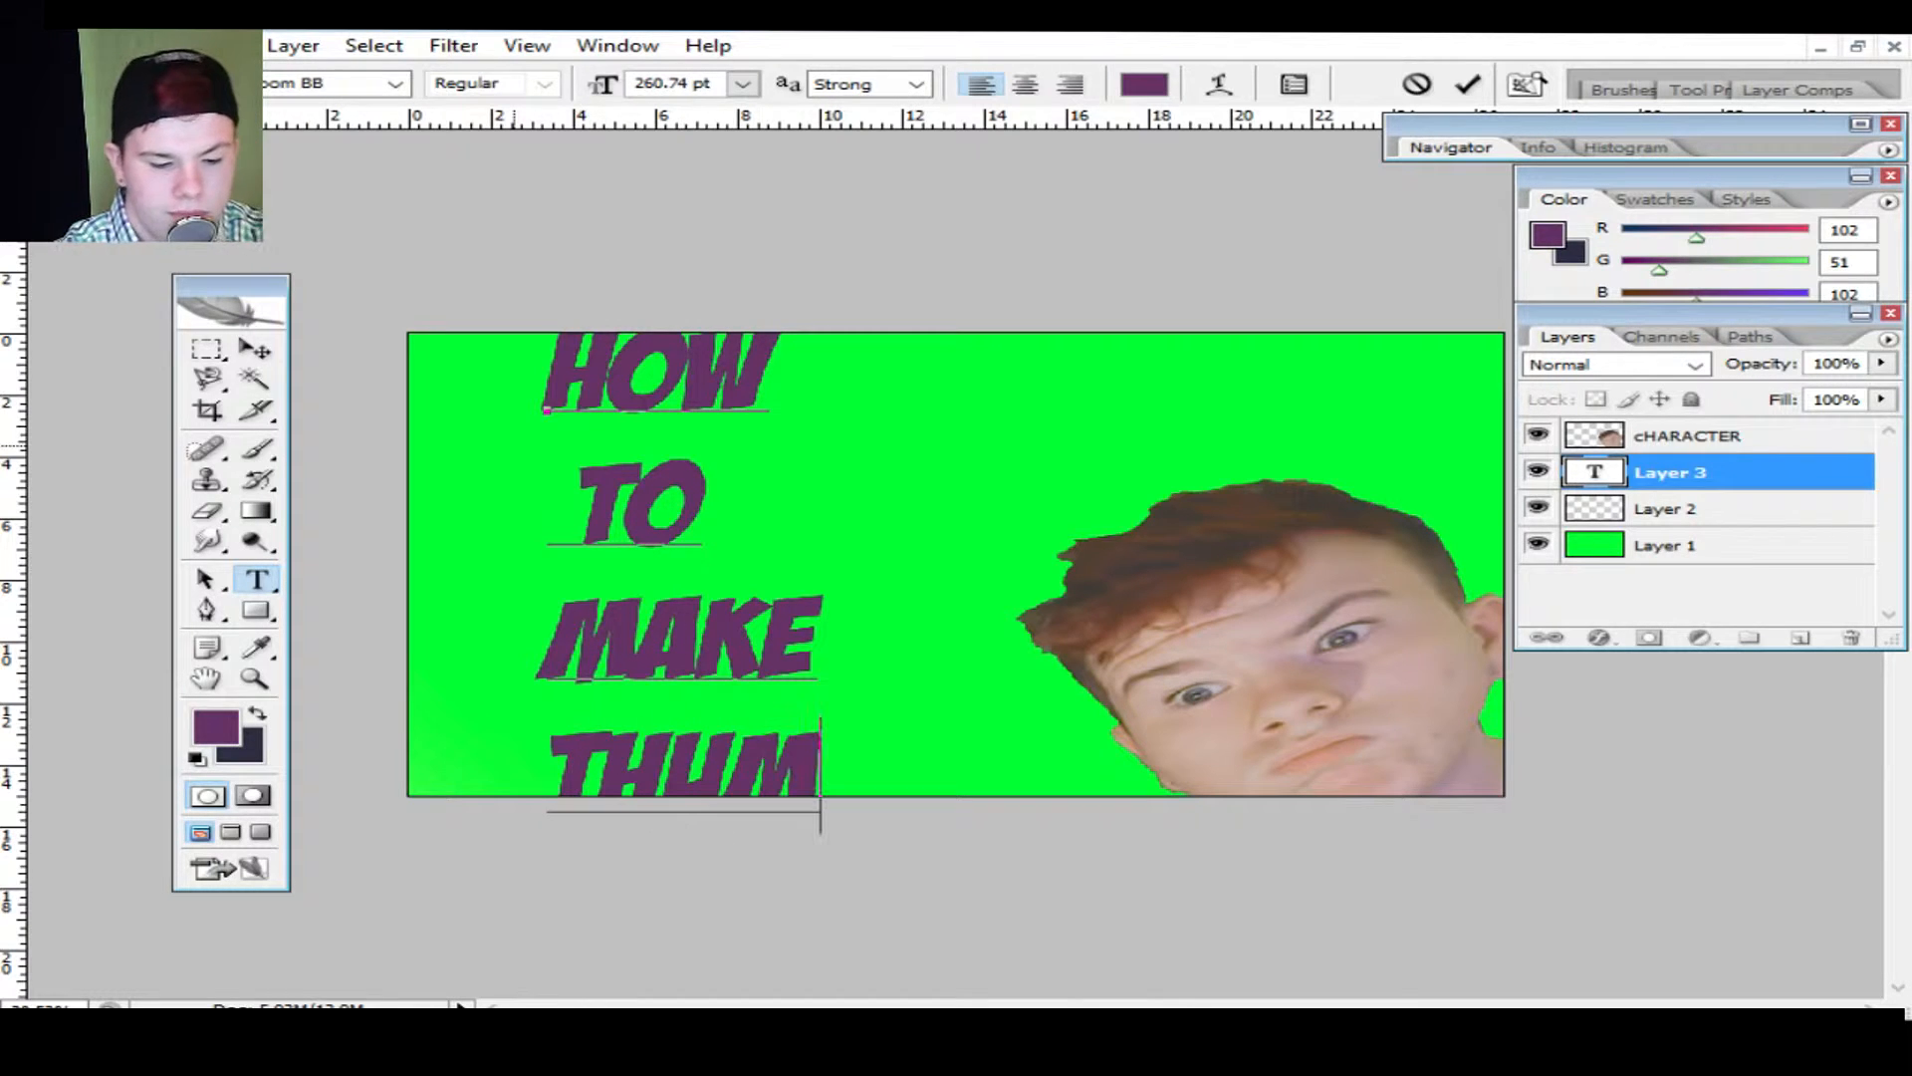
pyautogui.write('DNAIL')
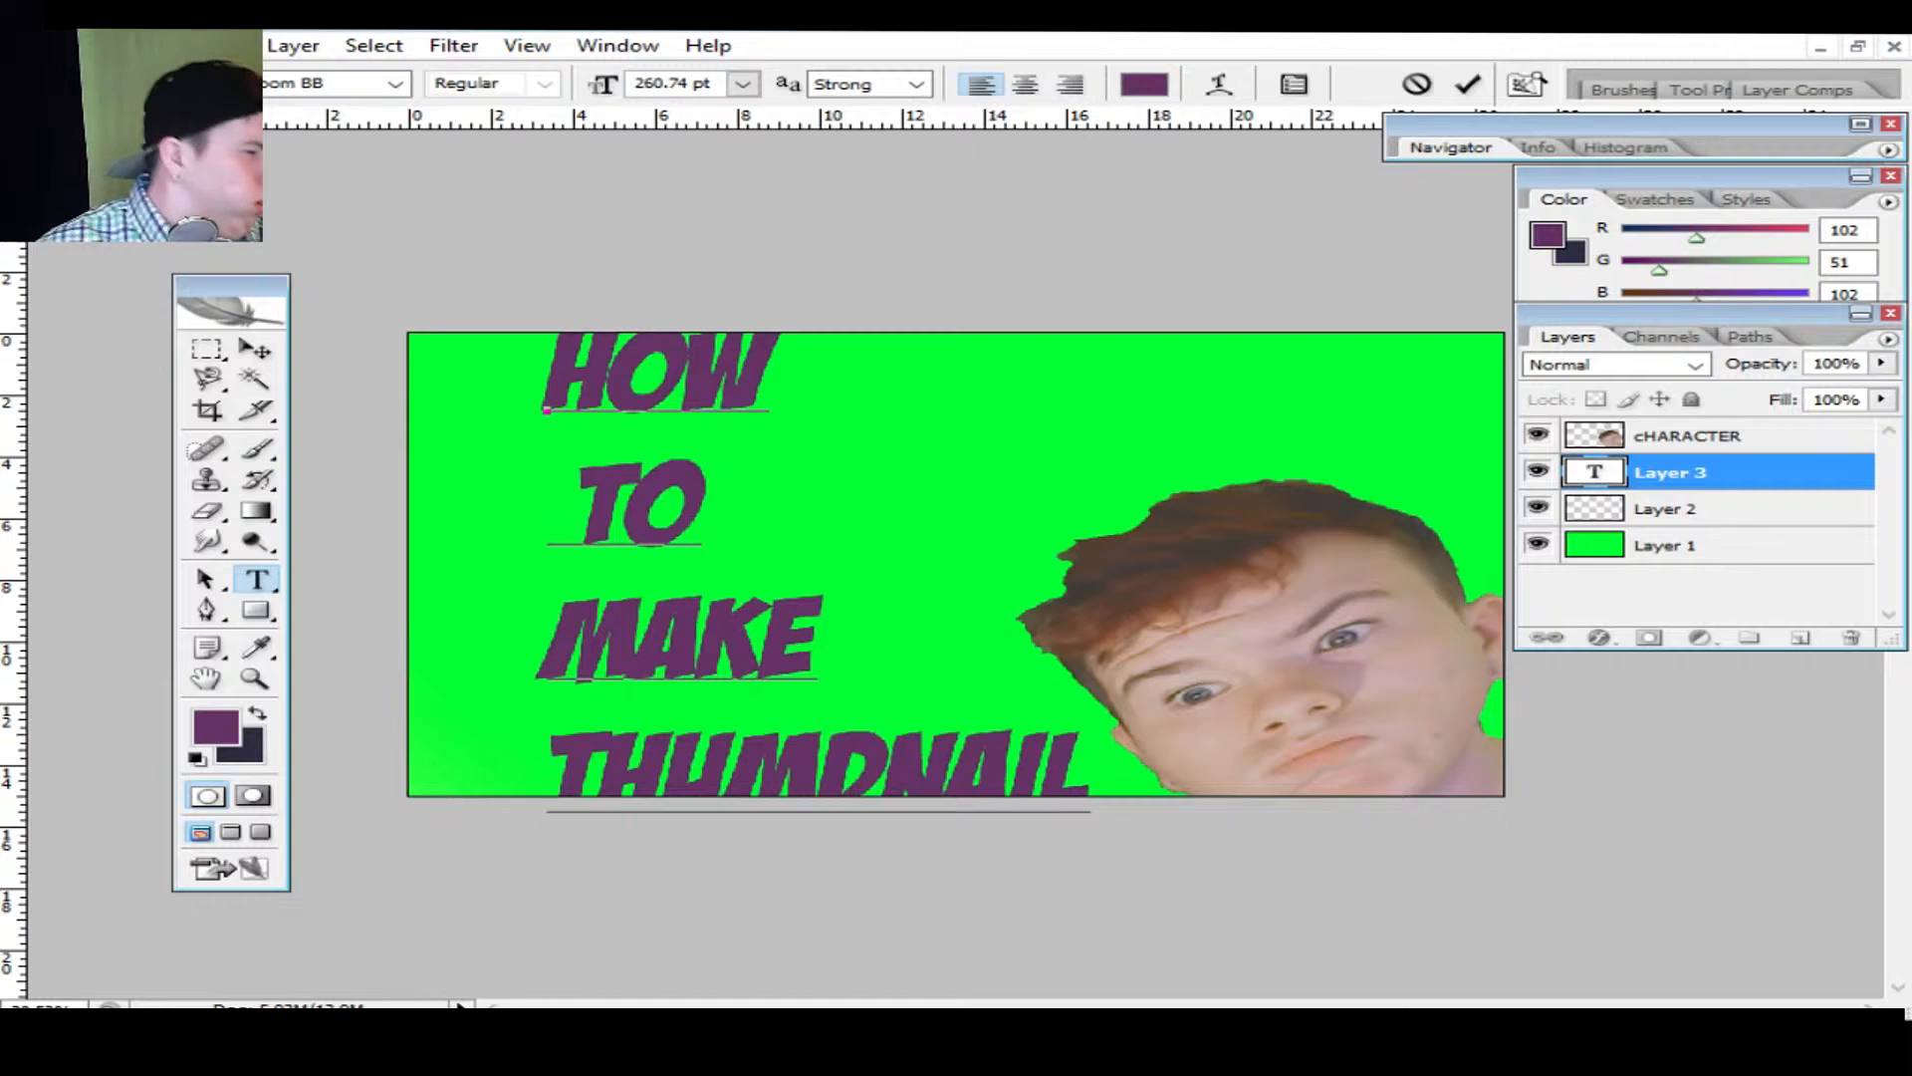
# Step: Scale the four-line text down to about 127.47 pt and place it in the left half of the canvas
pyautogui.press('ctrl')
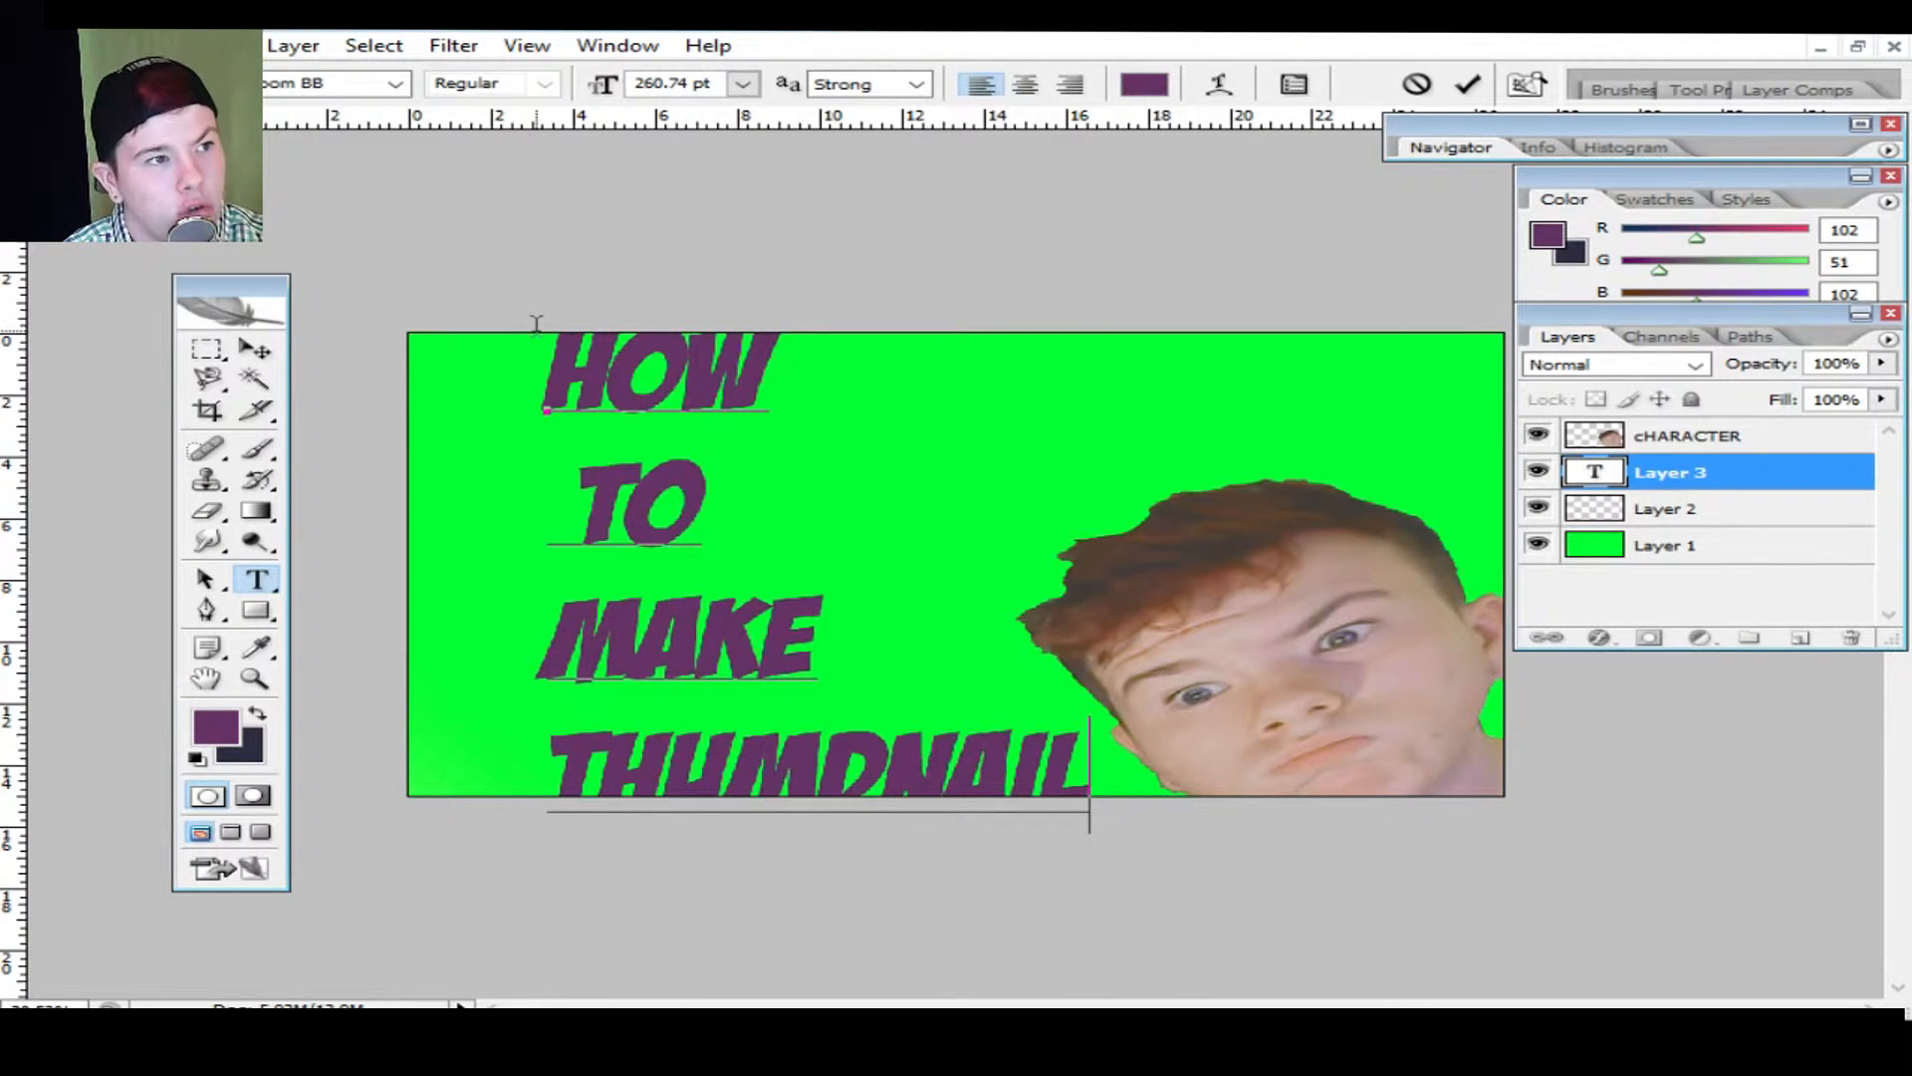
pyautogui.press('ctrl')
pyautogui.moveTo(534, 315); pyautogui.dragTo(751, 578)
pyautogui.moveTo(921, 704); pyautogui.dragTo(668, 581)
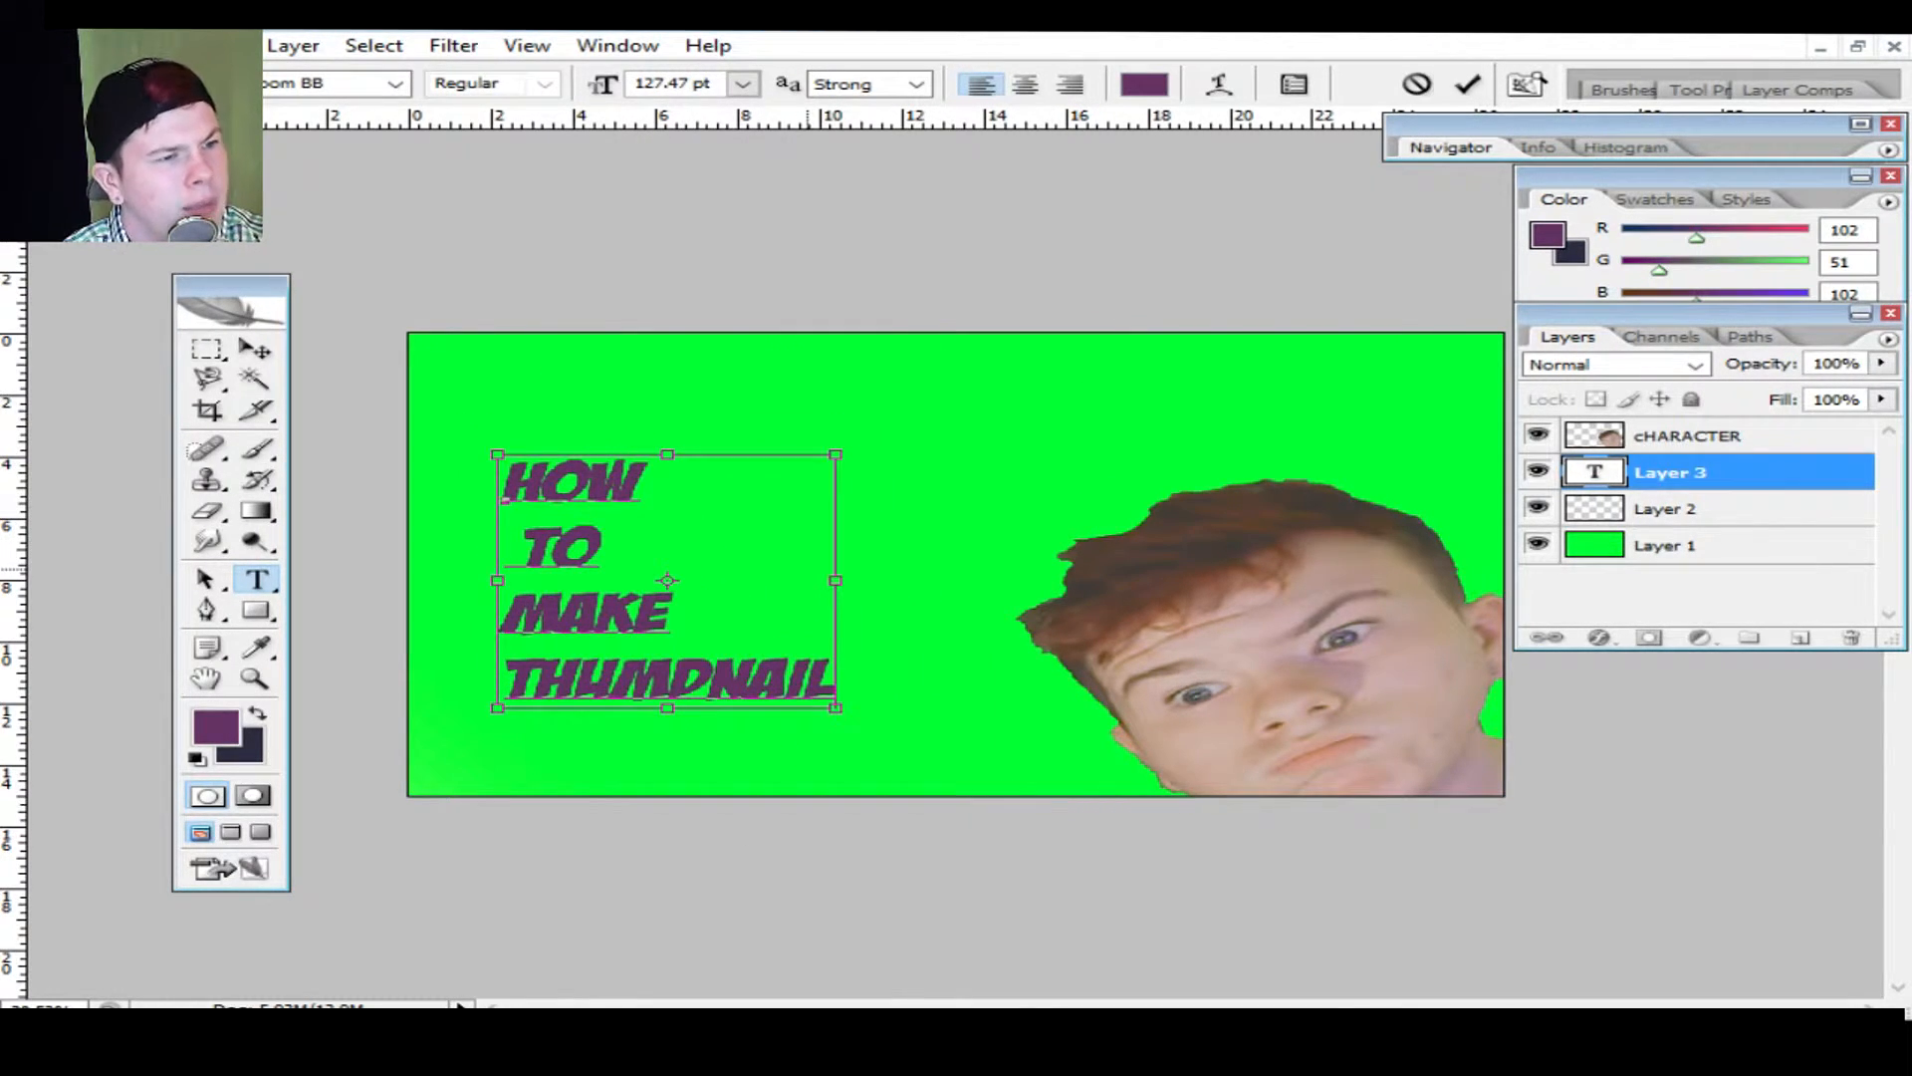
# Step: Correct the last line of the text to "THUMBNAIL"
pyautogui.click(710, 677)
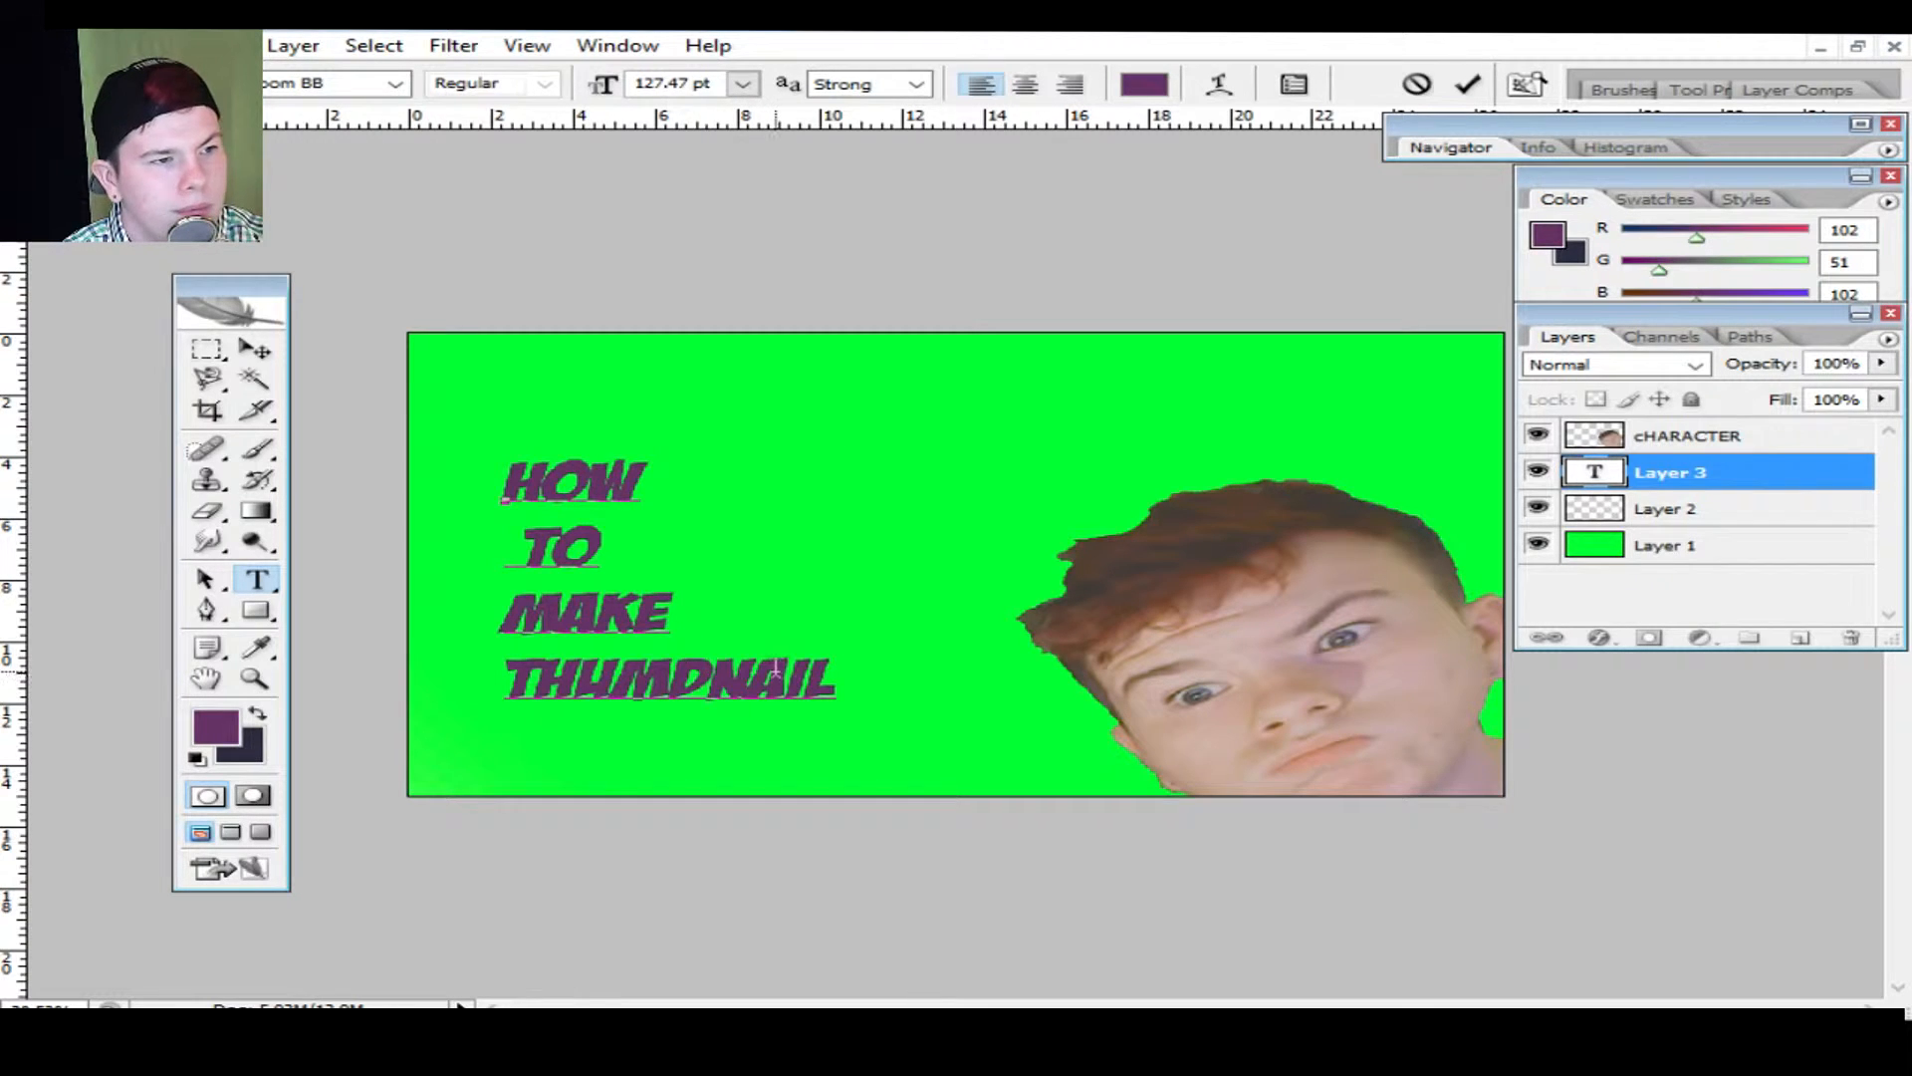
pyautogui.press('BackSpace')
pyautogui.write('B')
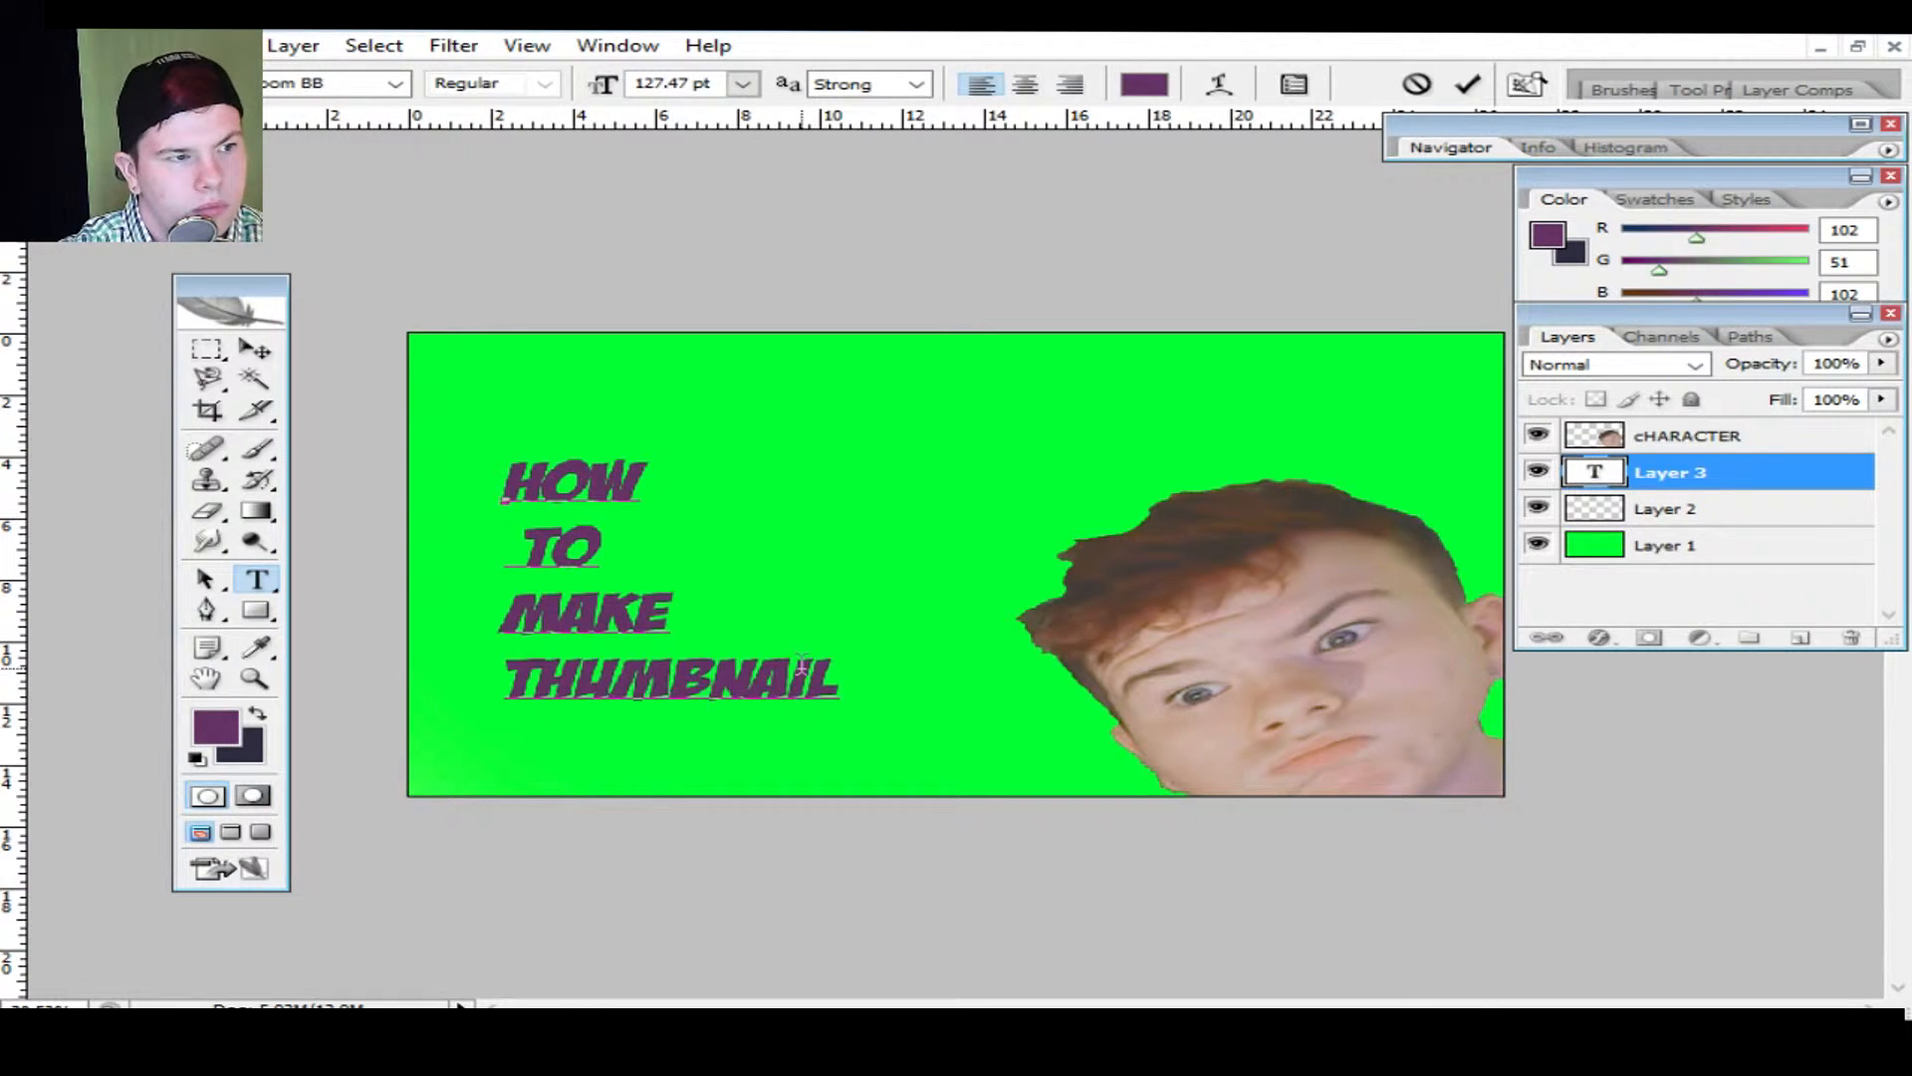
# Step: Retype the "B" in "THUMBNAIL", commit the text and rasterize its layer
pyautogui.press('BackSpace')
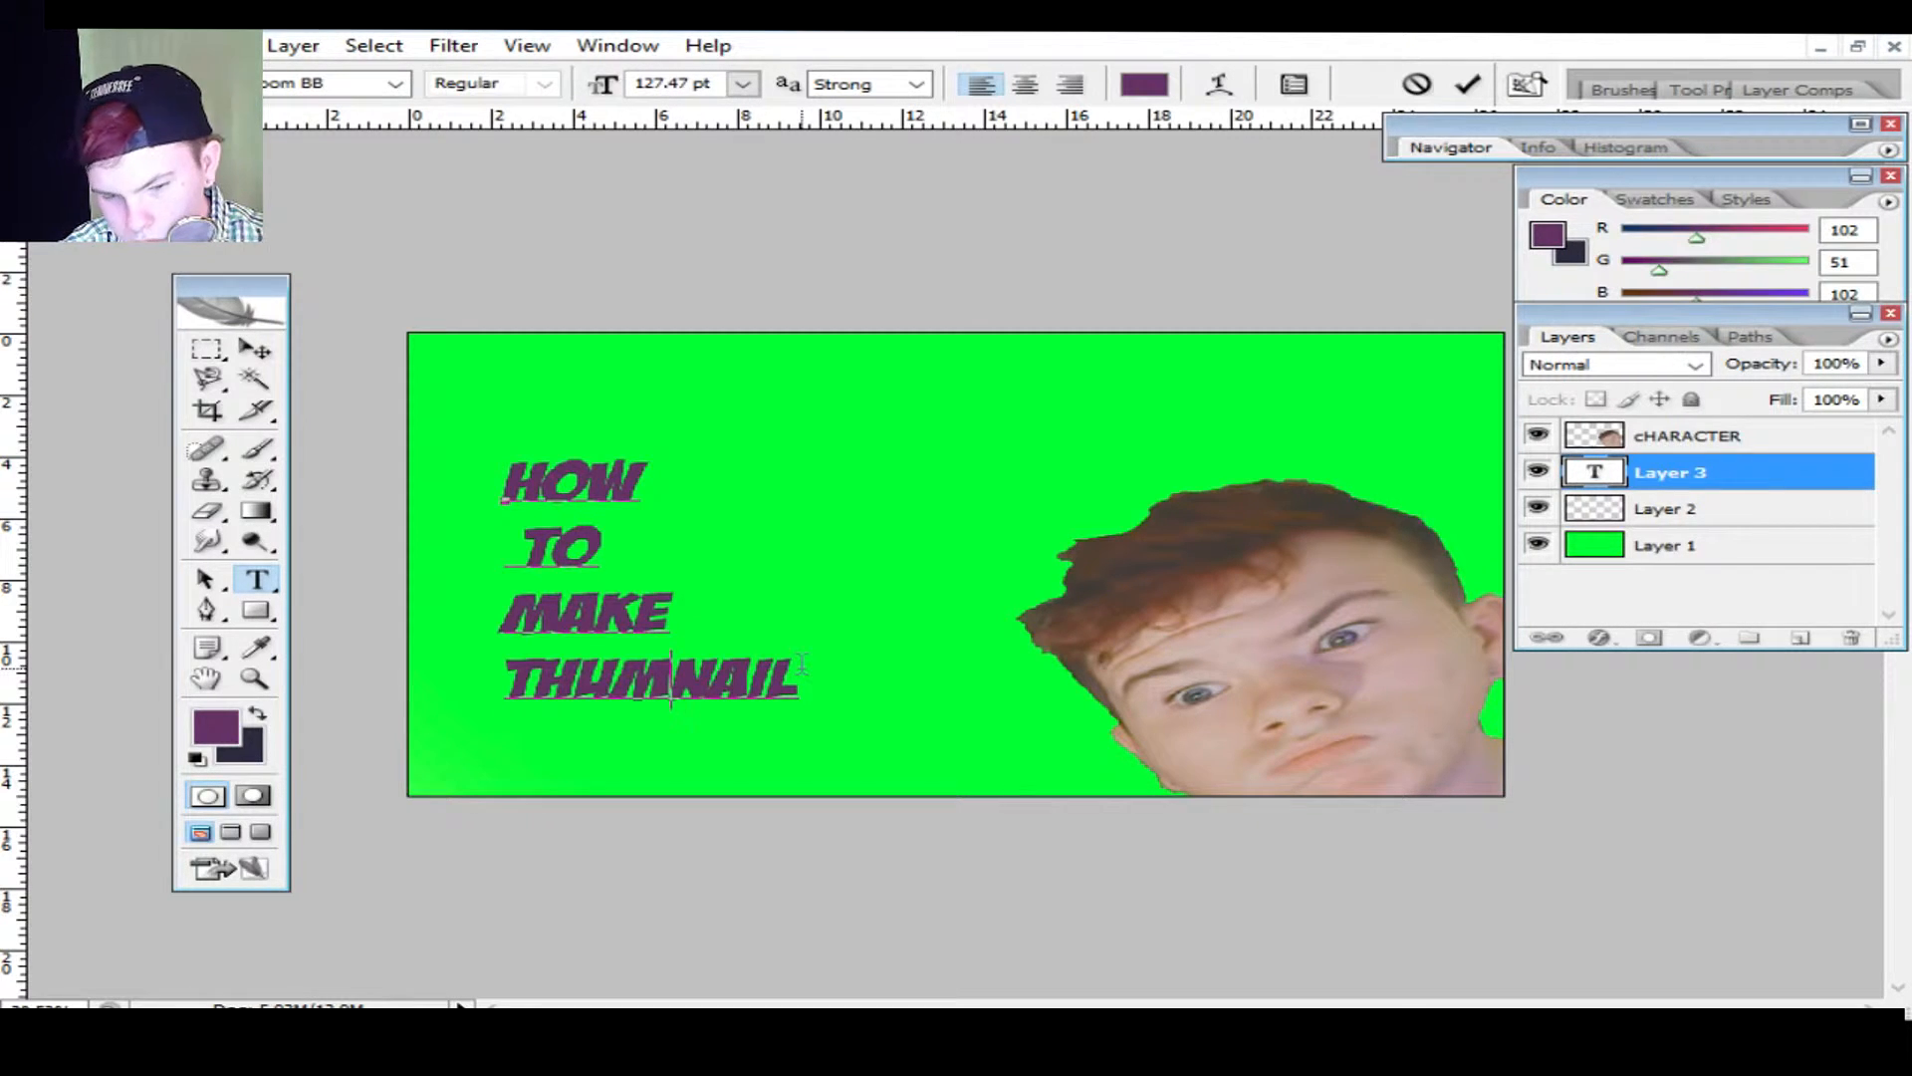
pyautogui.write('B')
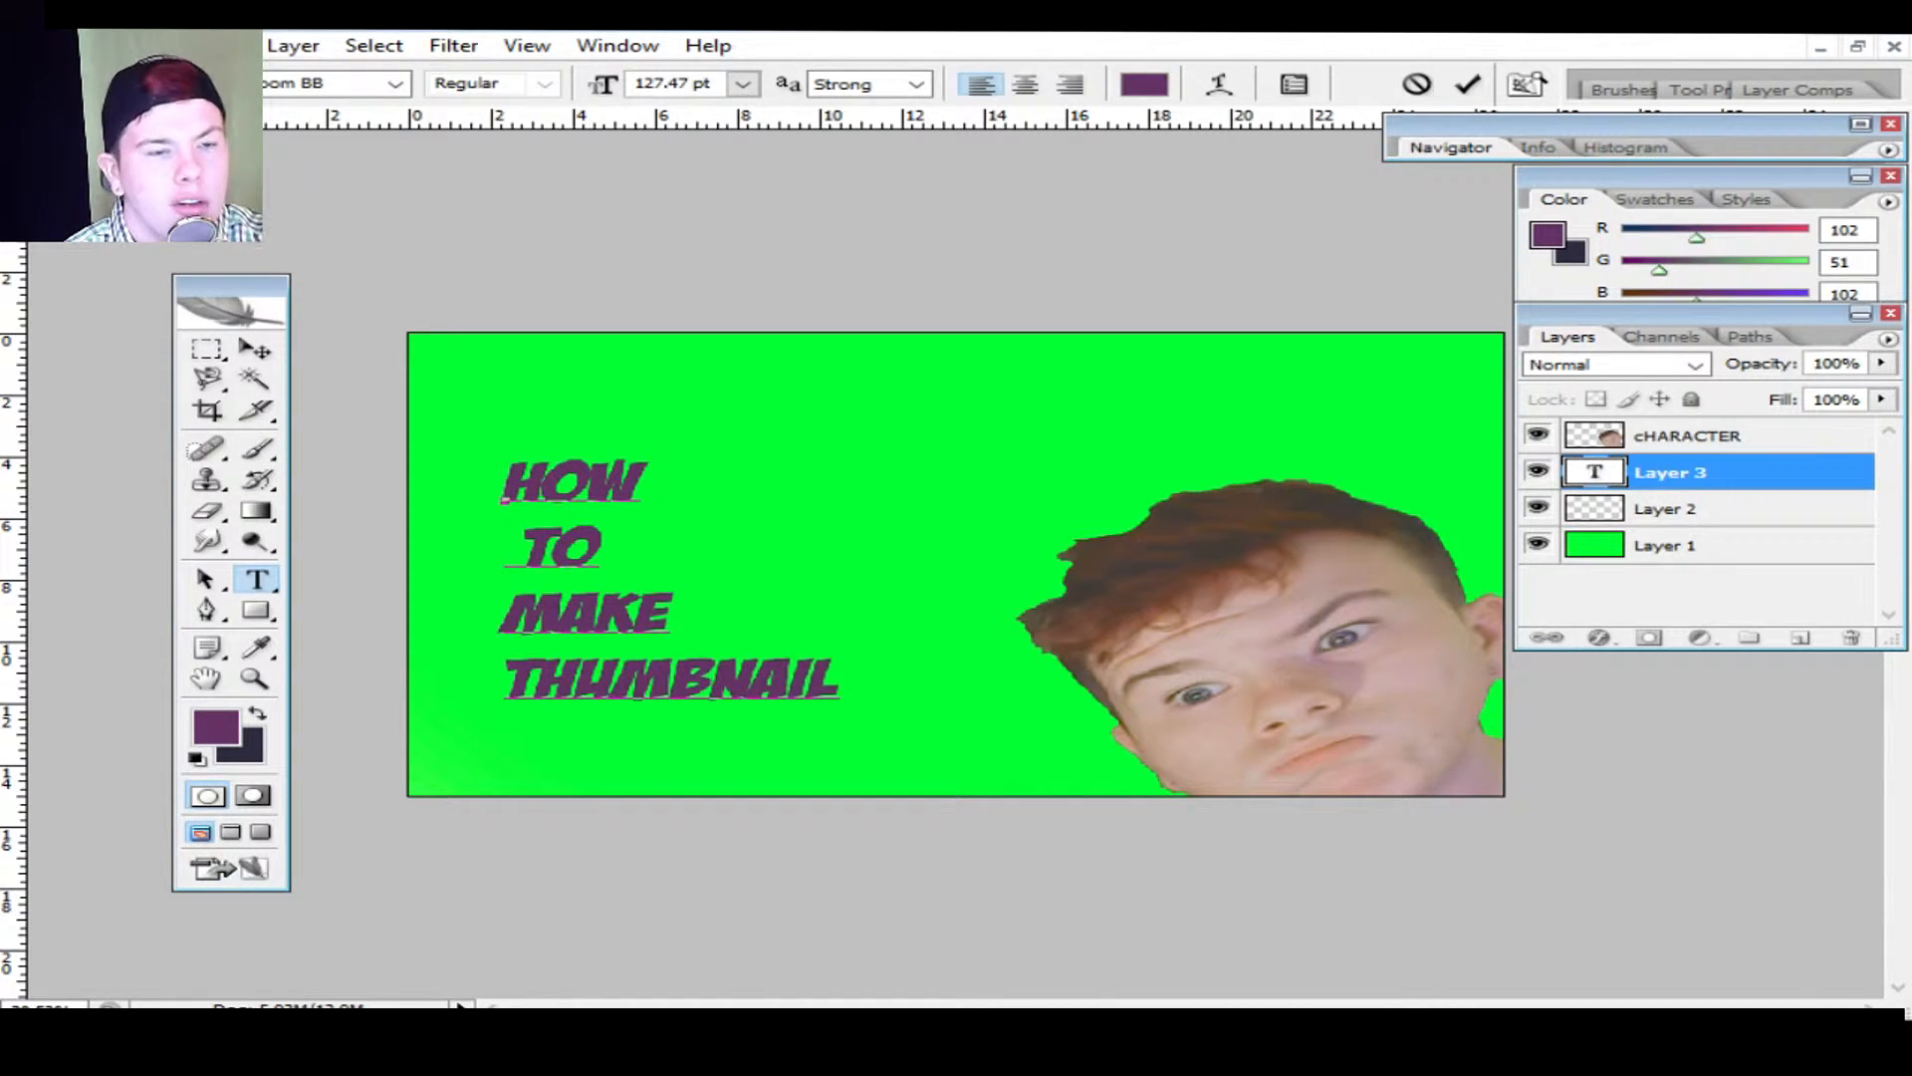
pyautogui.click(1748, 472)
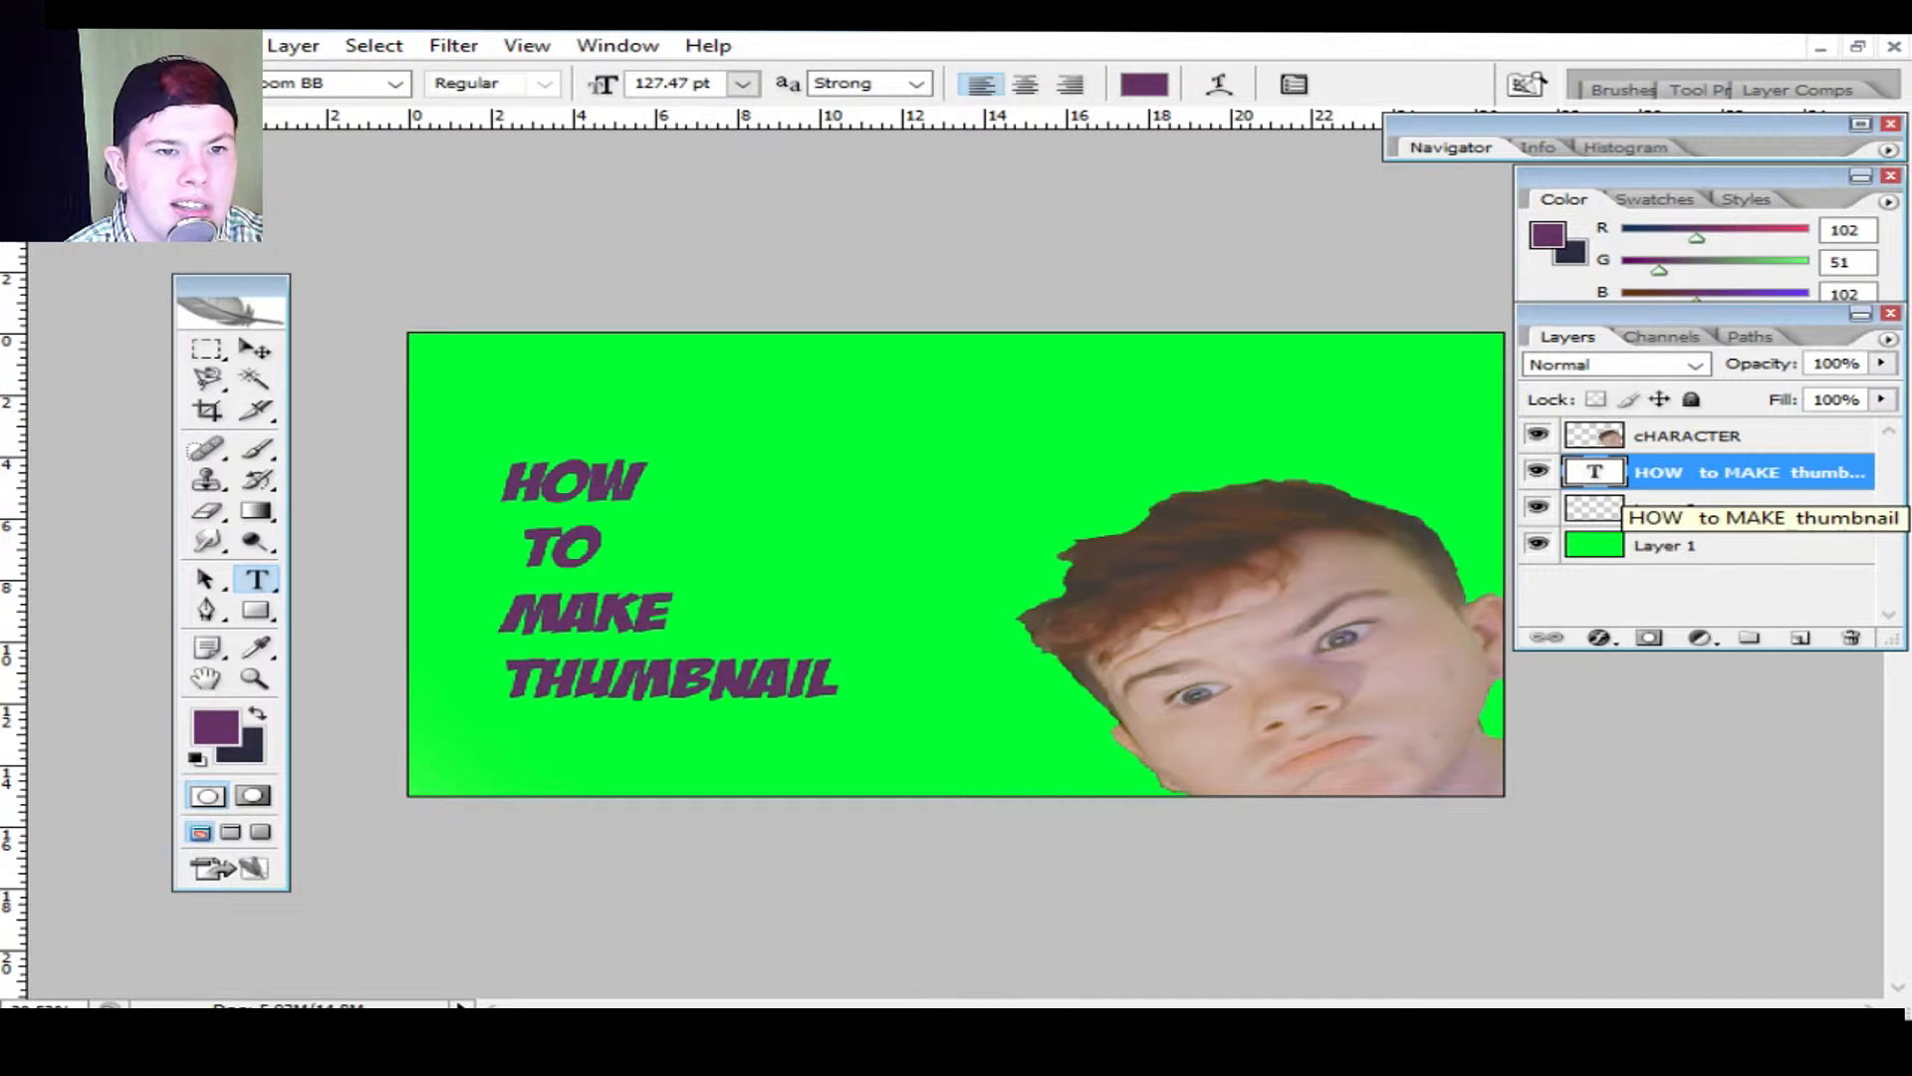
pyautogui.rightClick(1698, 474)
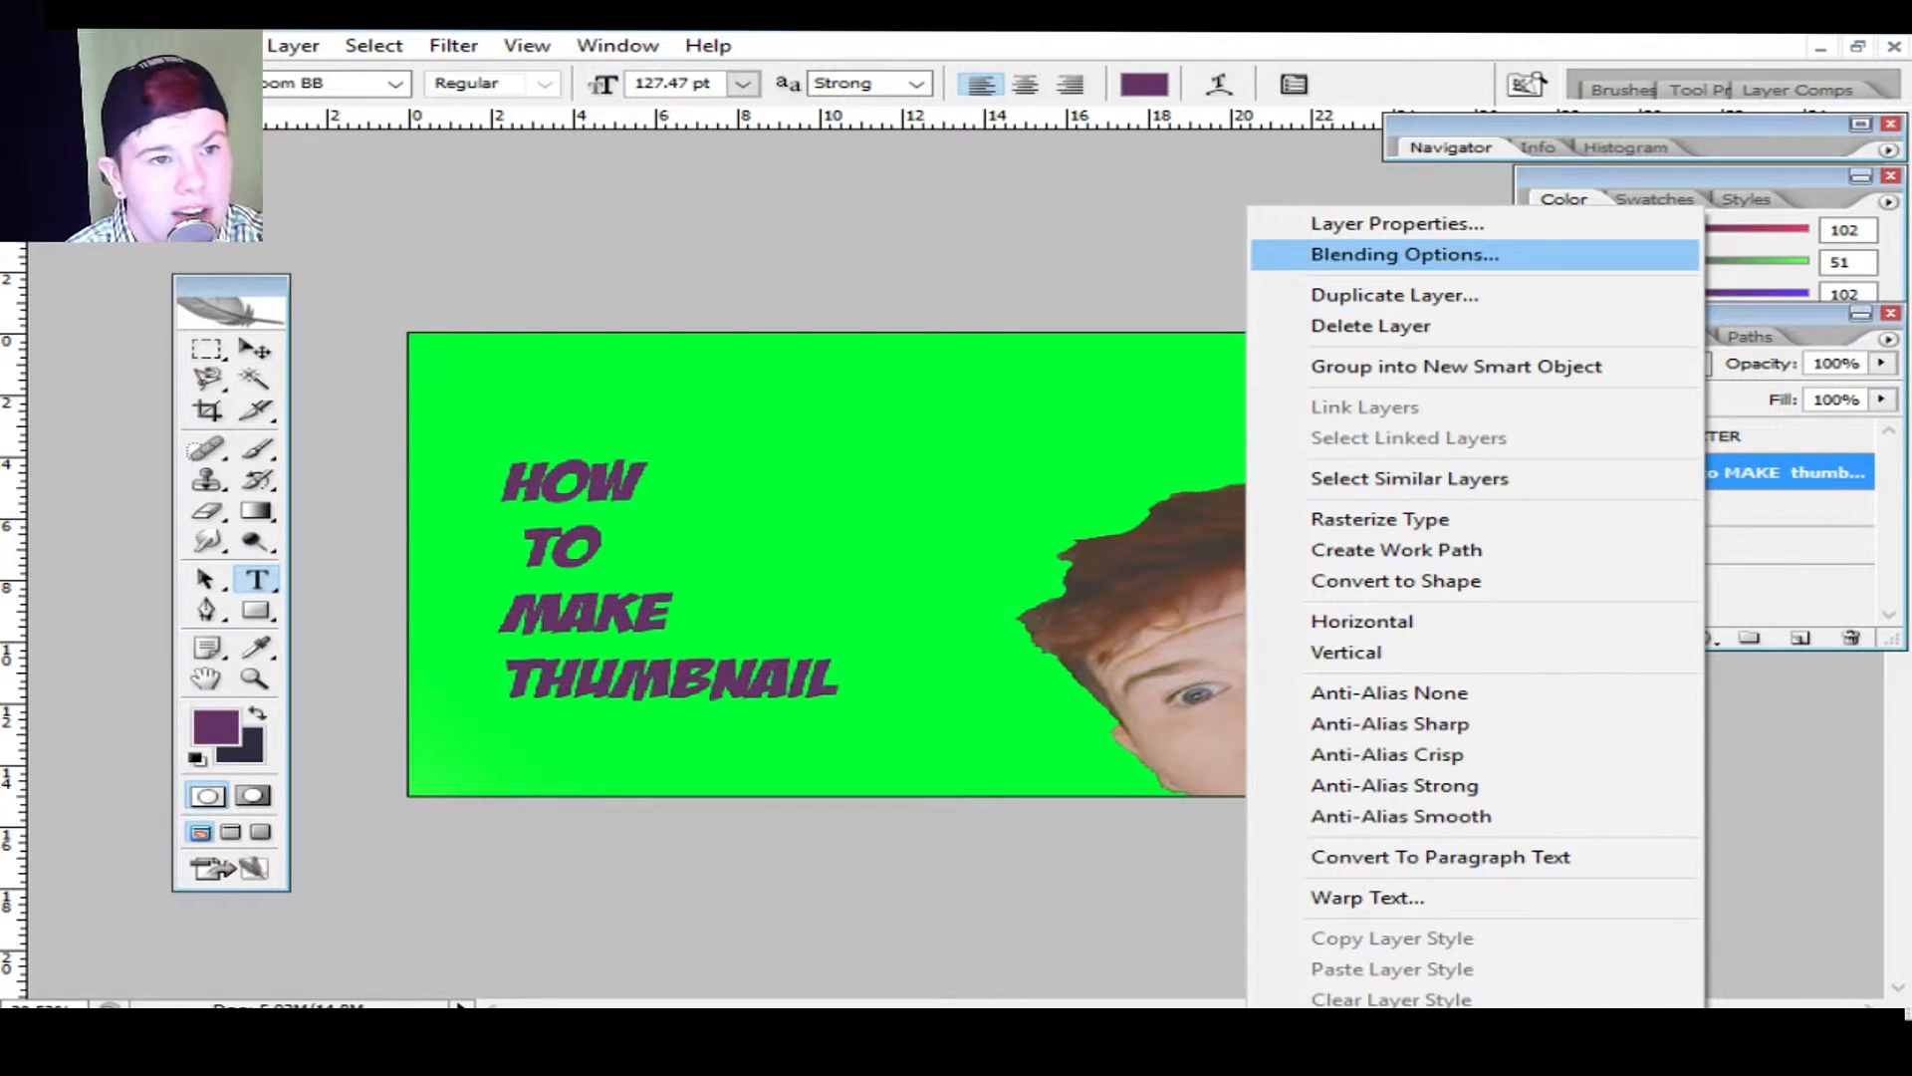
pyautogui.click(1380, 519)
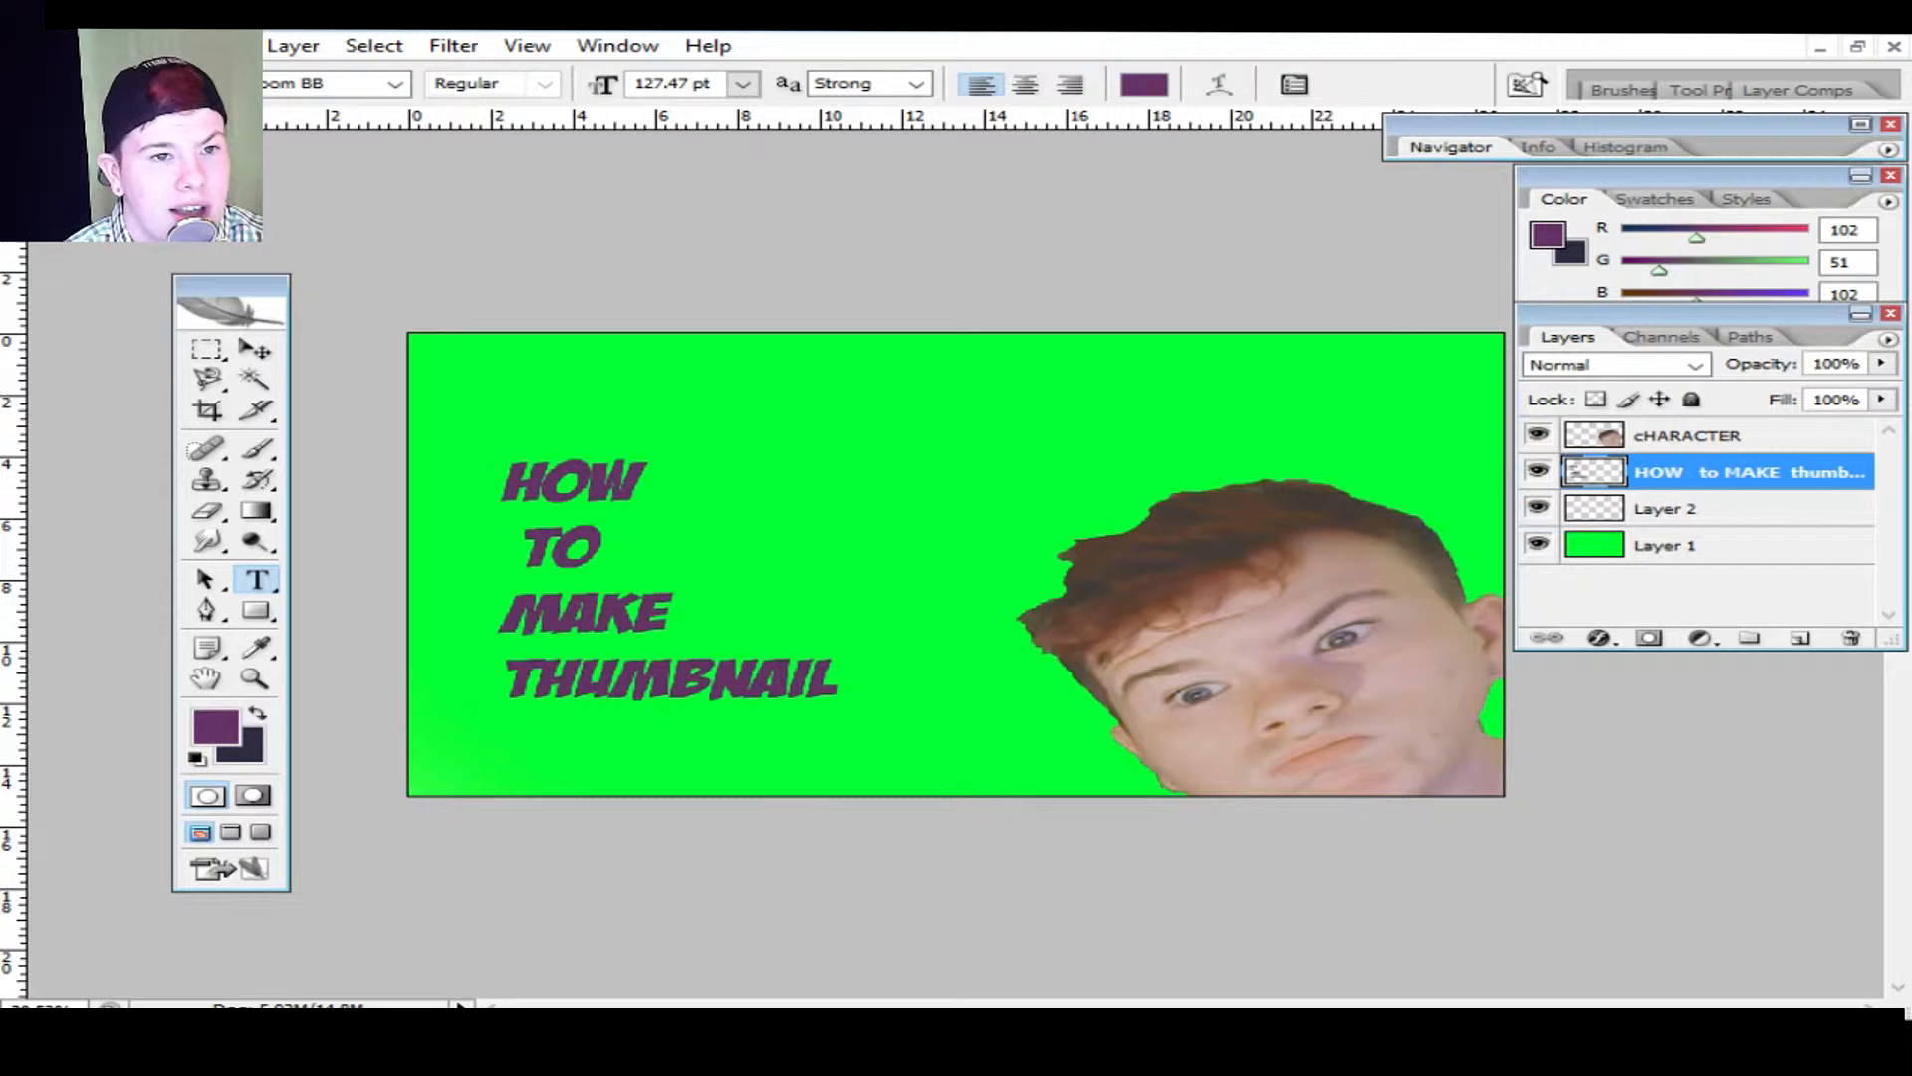
# Step: Delete the empty Layer 2
pyautogui.rightClick(1641, 472)
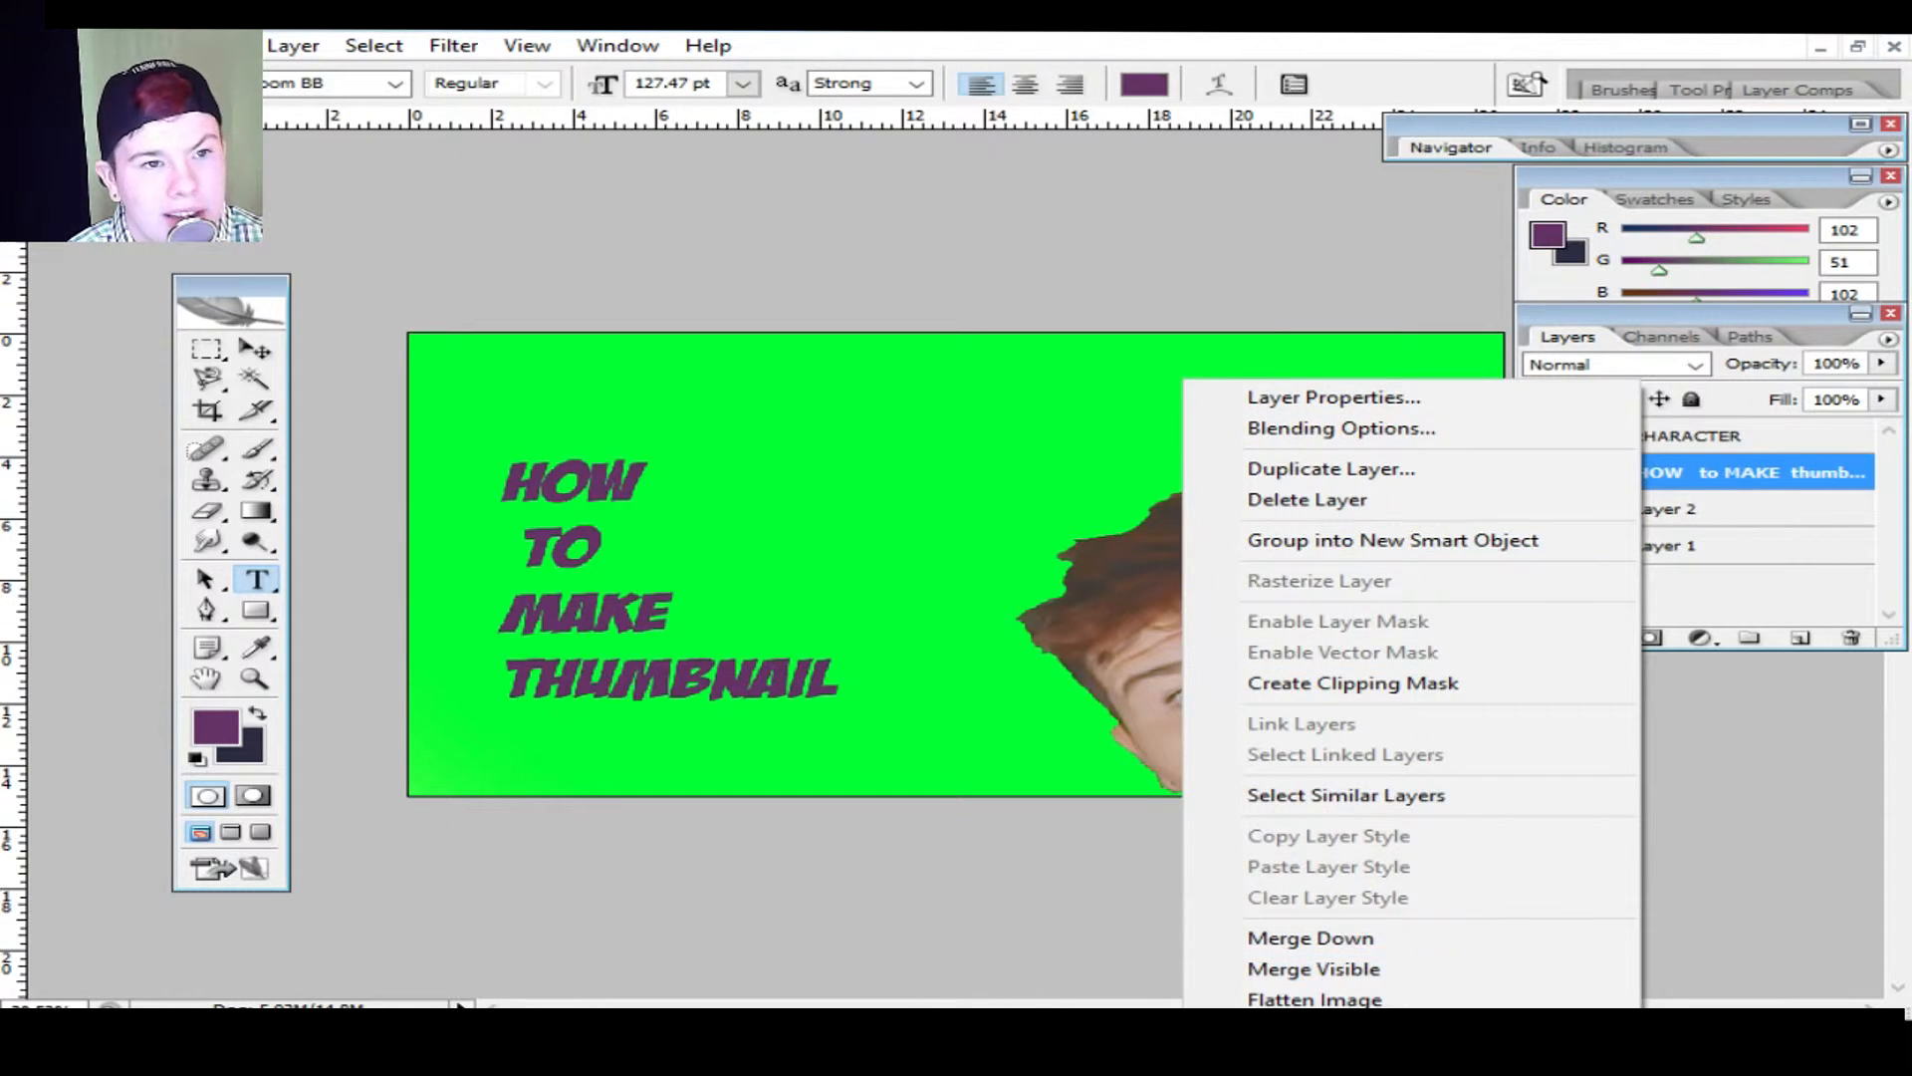
pyautogui.press('Escape')
pyautogui.rightClick(1736, 508)
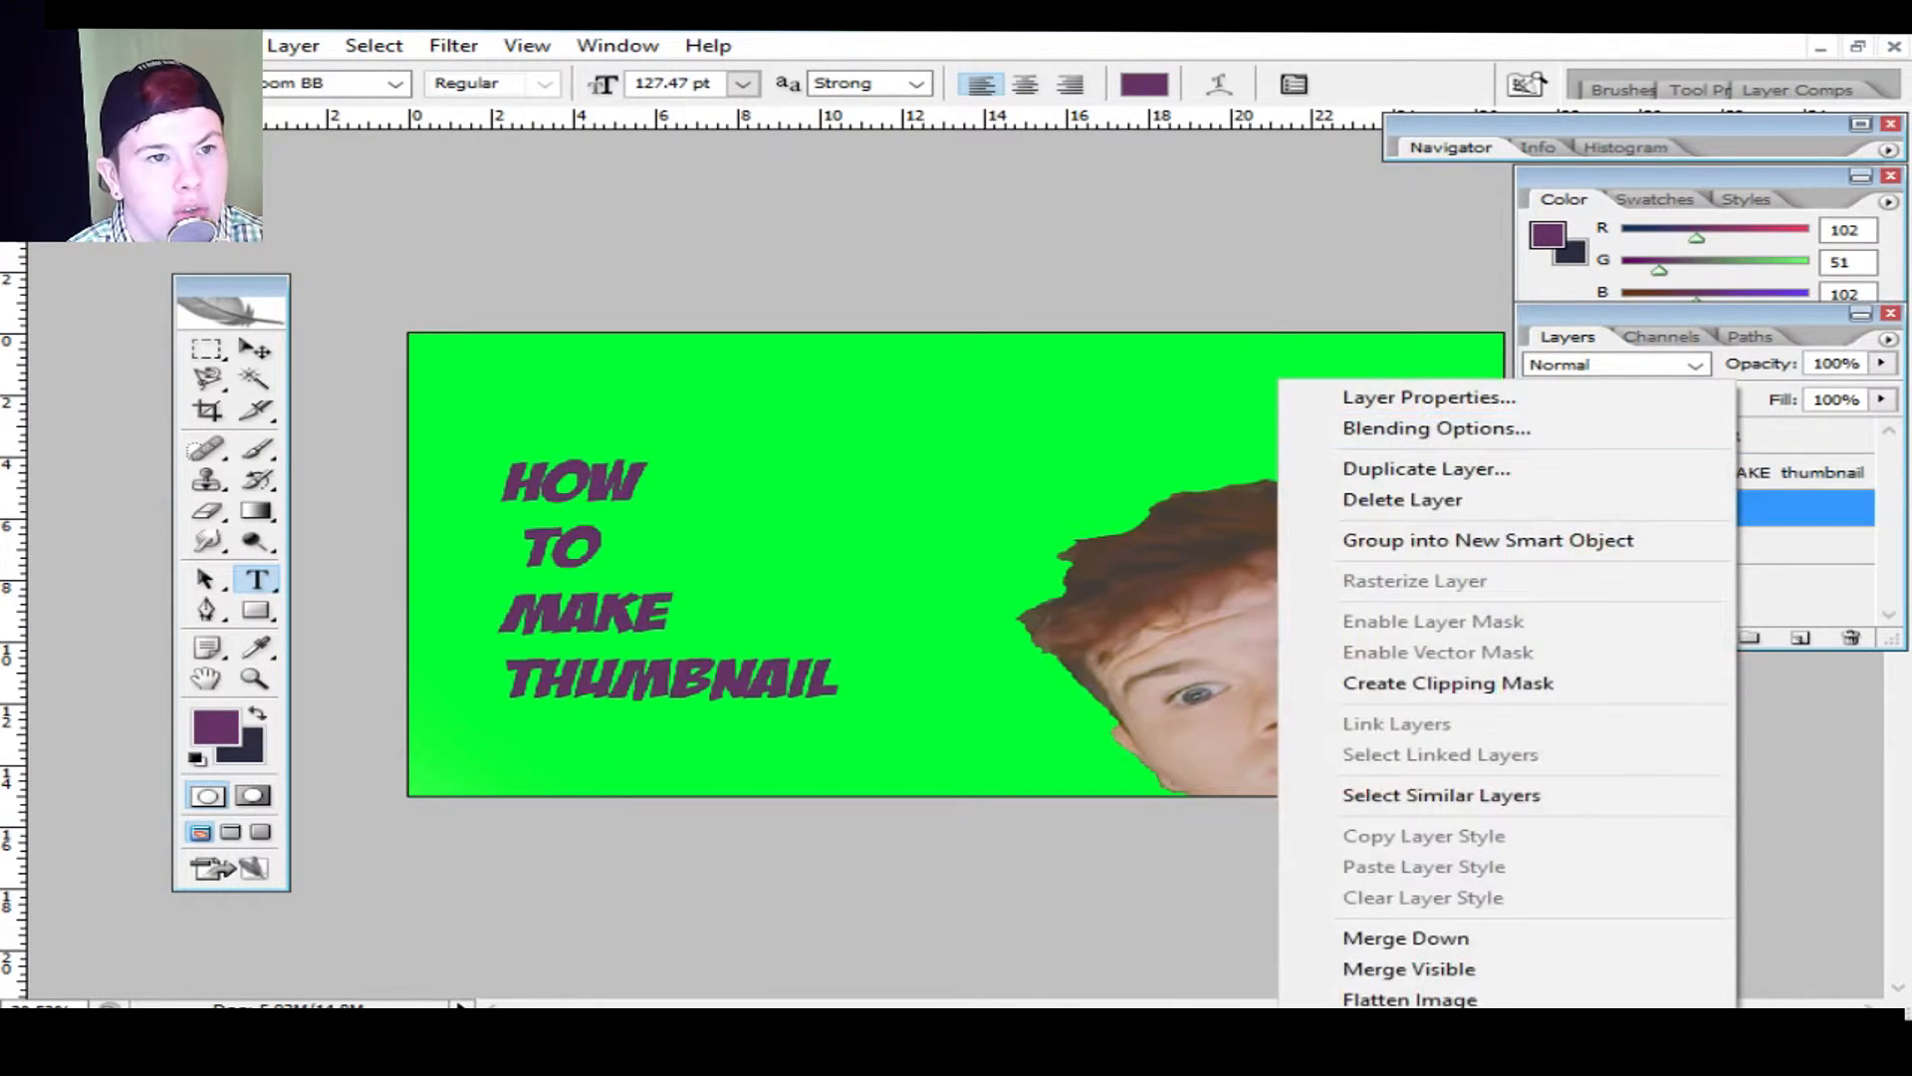
pyautogui.click(1403, 499)
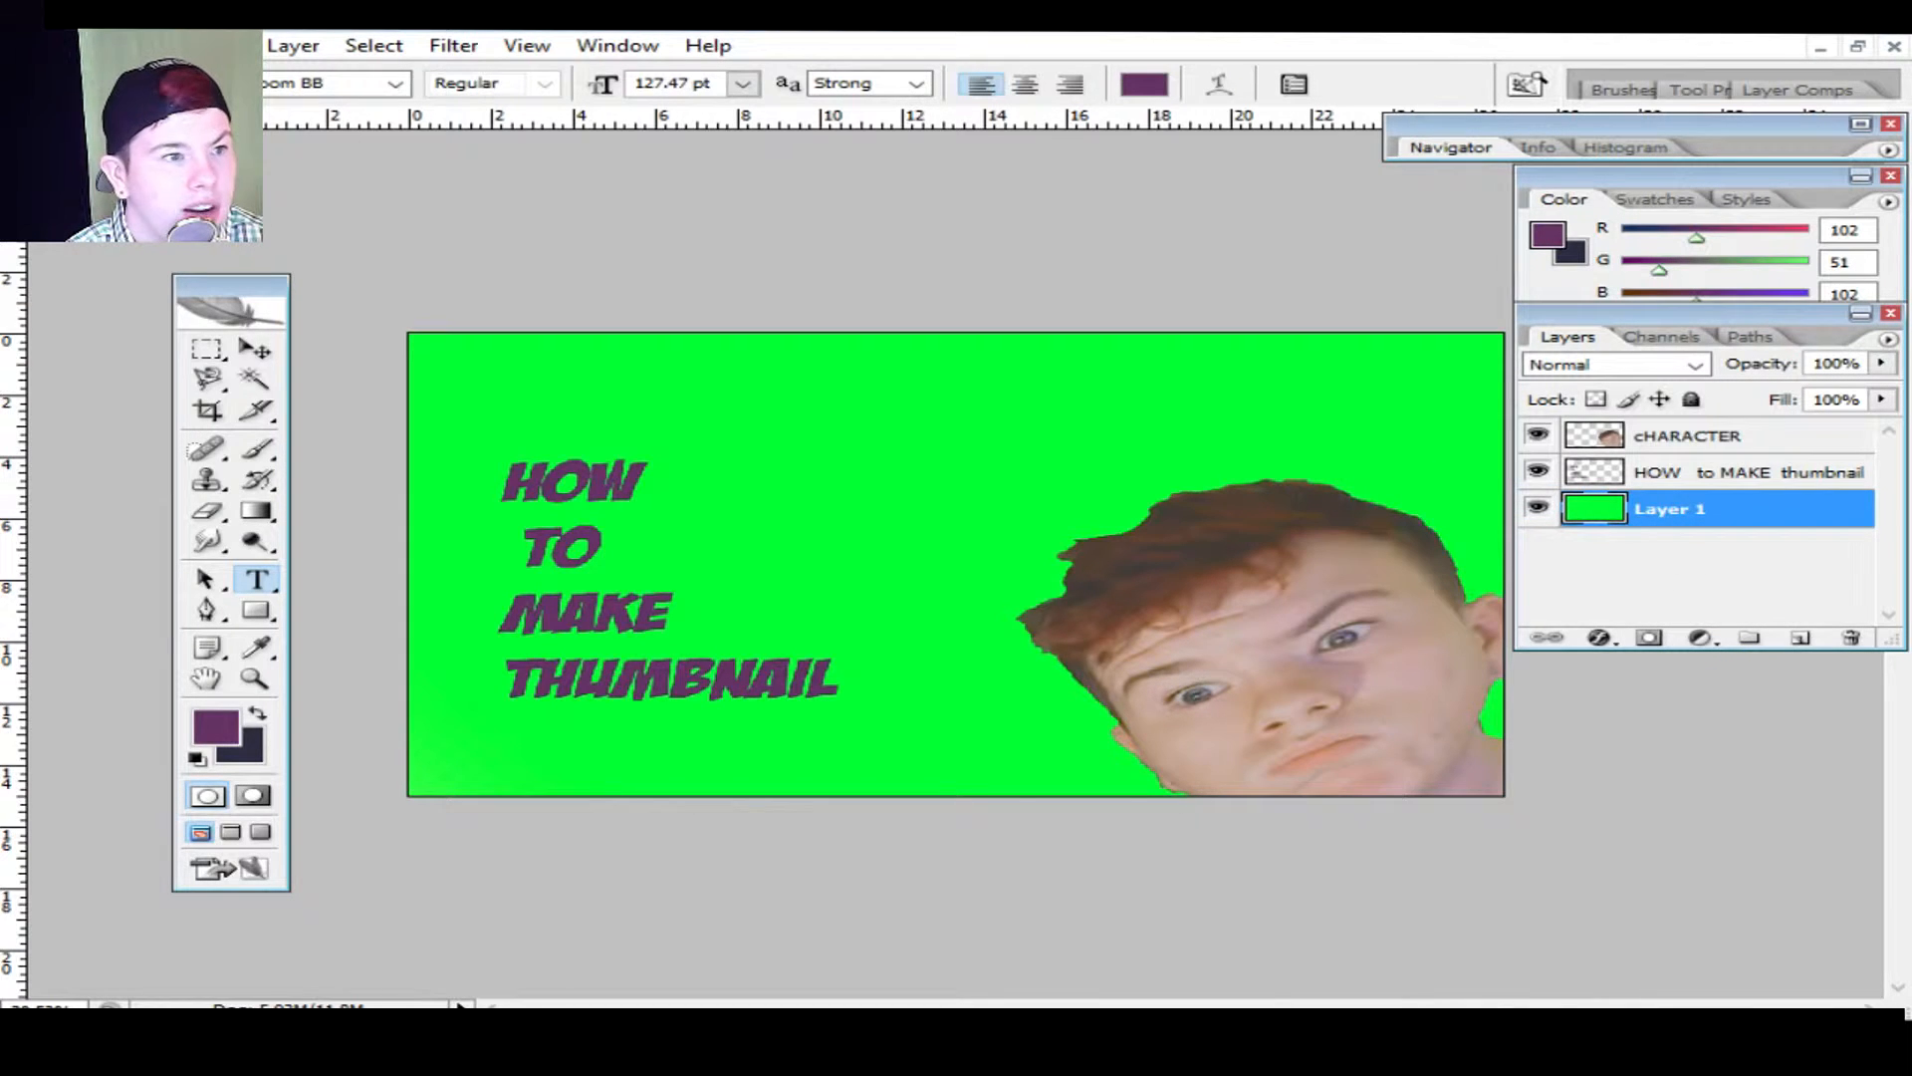
# Step: Enlarge the rasterized text layer to about 157% width and 151% height so it fills the canvas's left half
pyautogui.click(1736, 472)
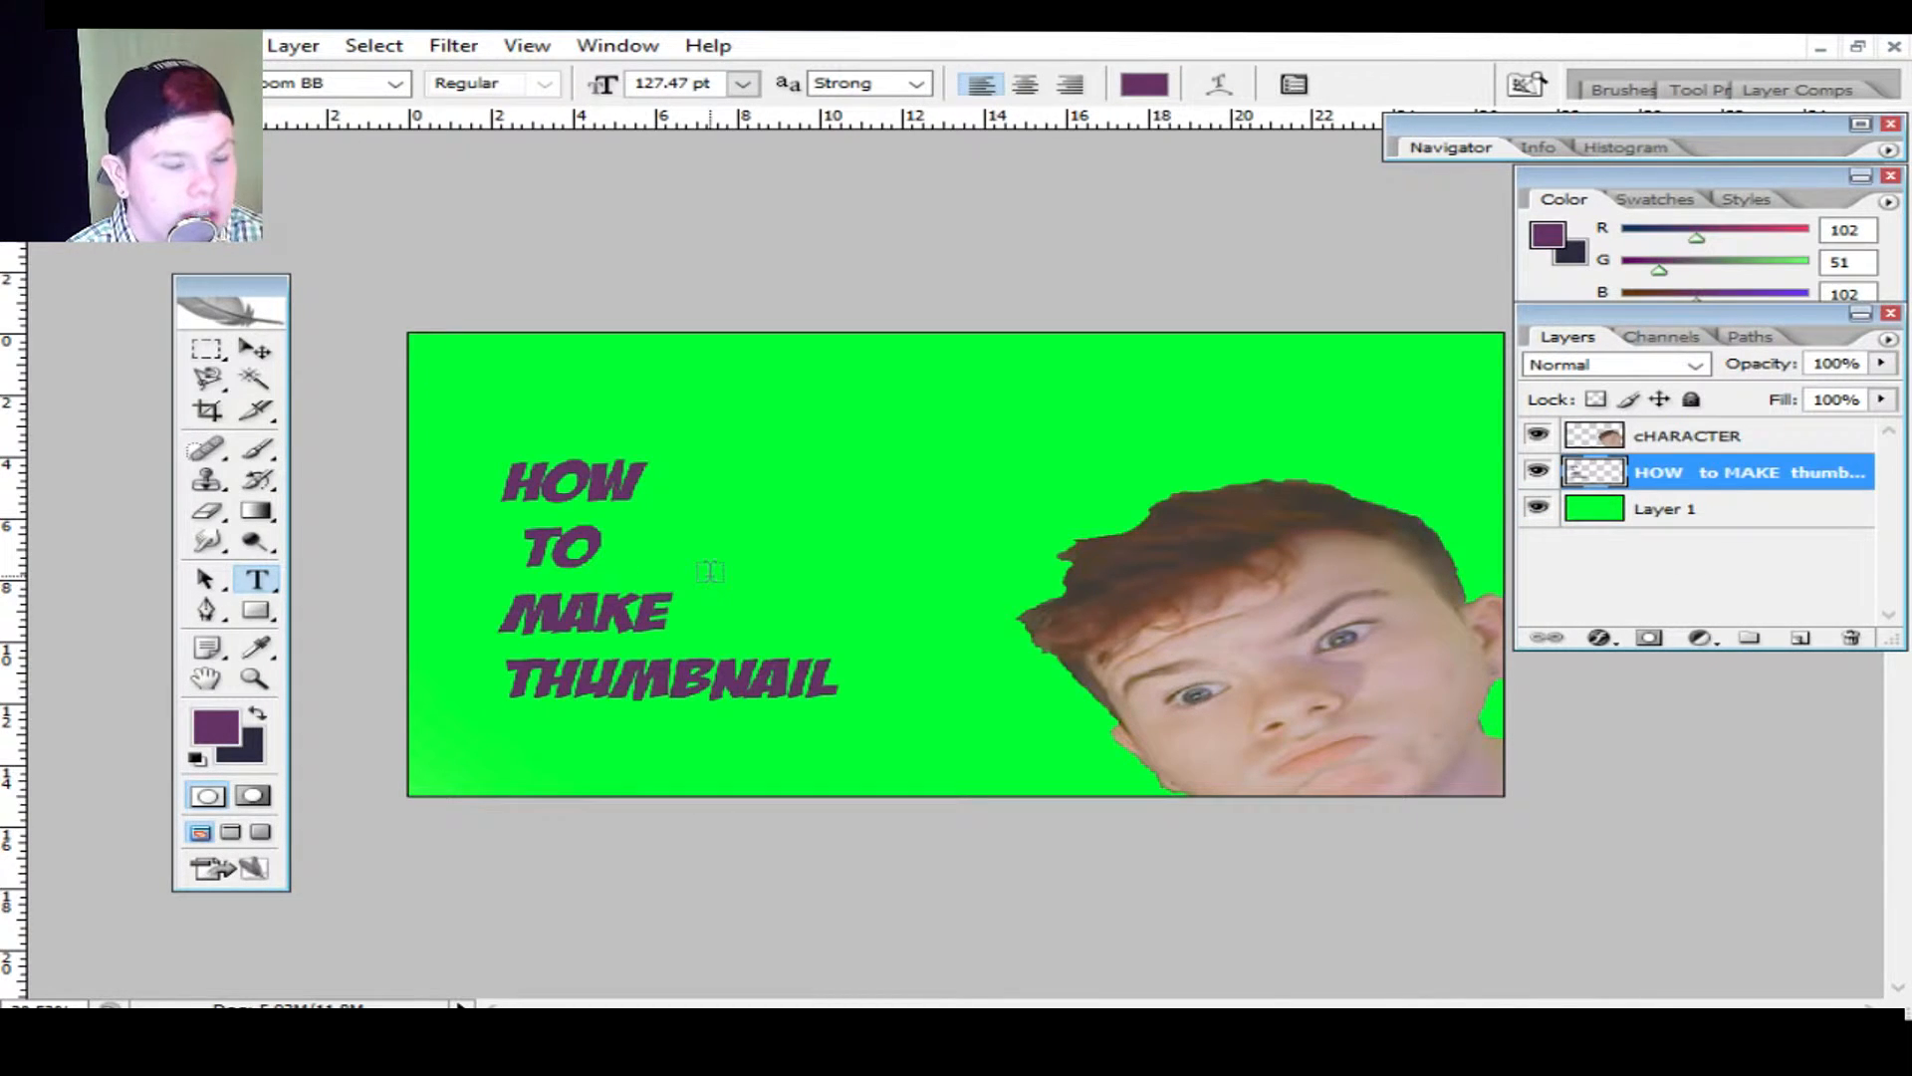
pyautogui.moveTo(627, 525); pyautogui.dragTo(685, 545)
pyautogui.hotkey('ctrl', 't')
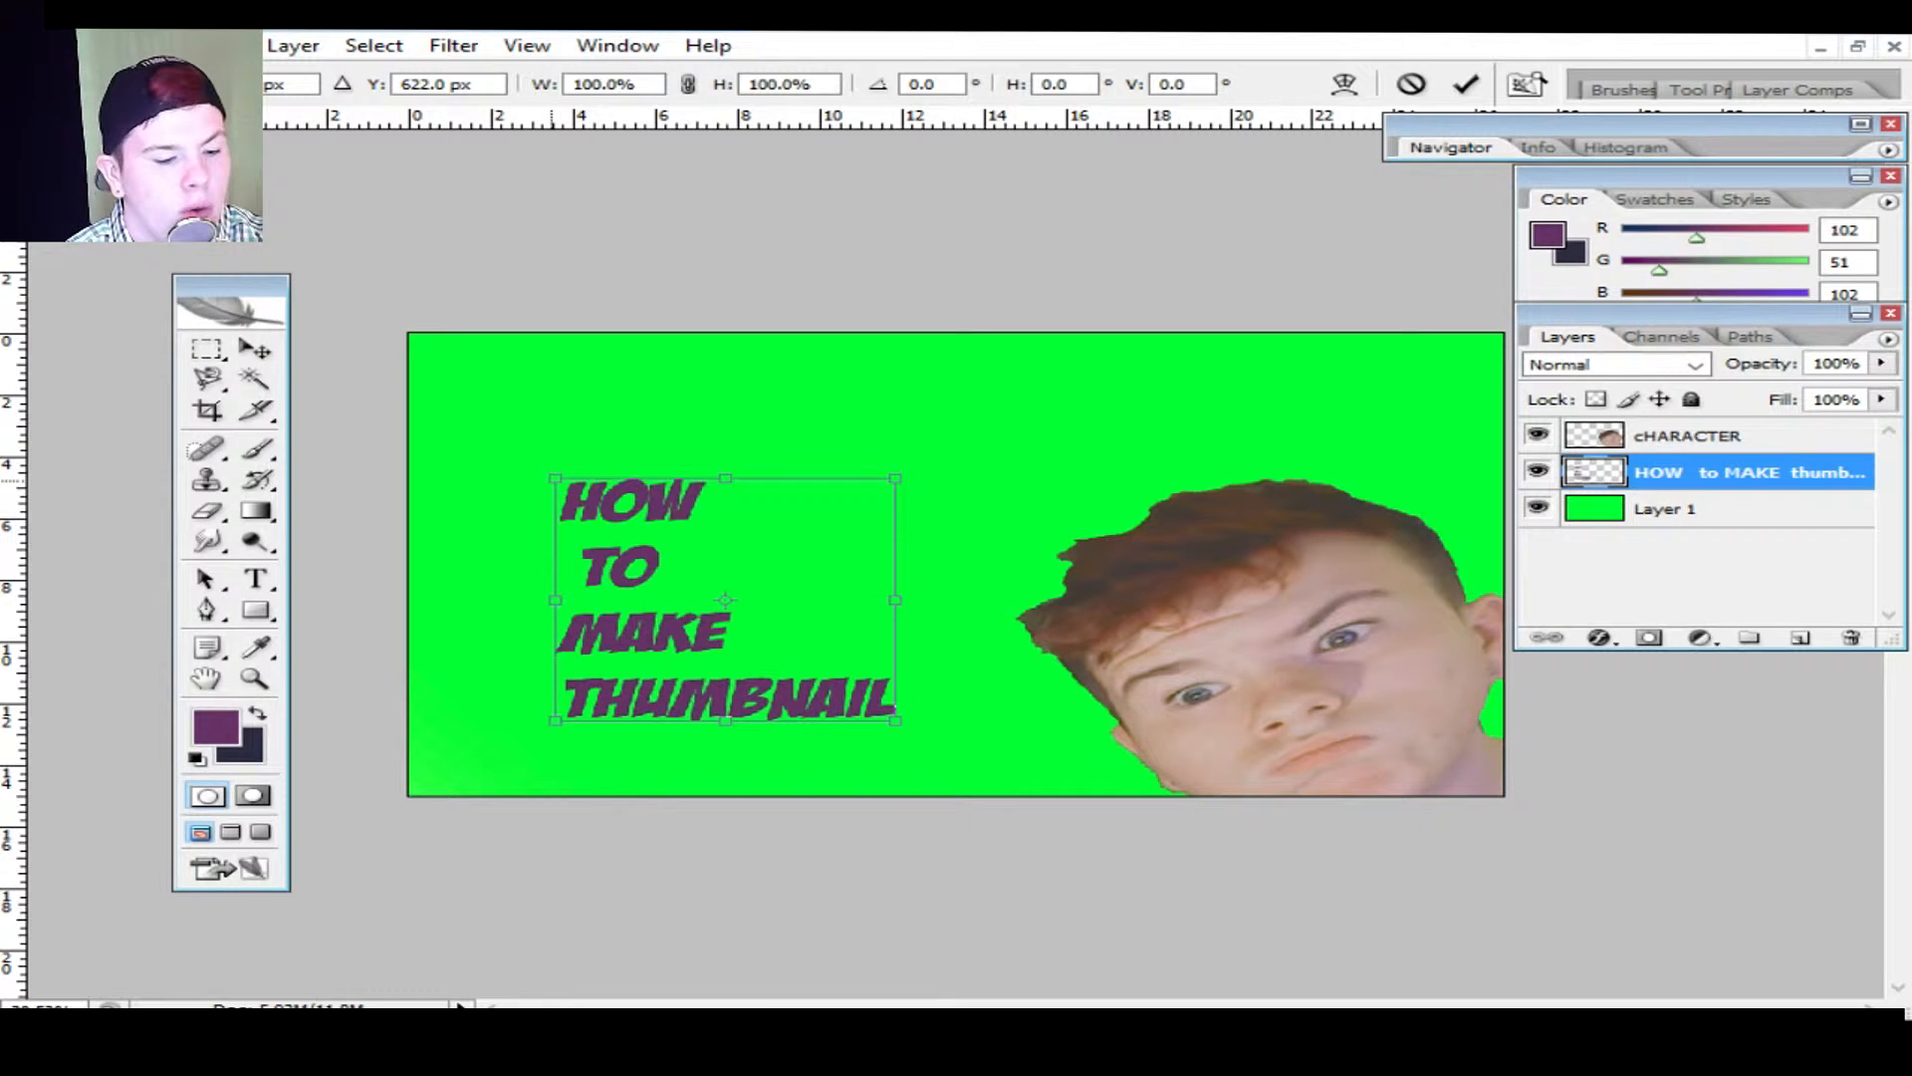
pyautogui.moveTo(554, 479); pyautogui.dragTo(459, 411)
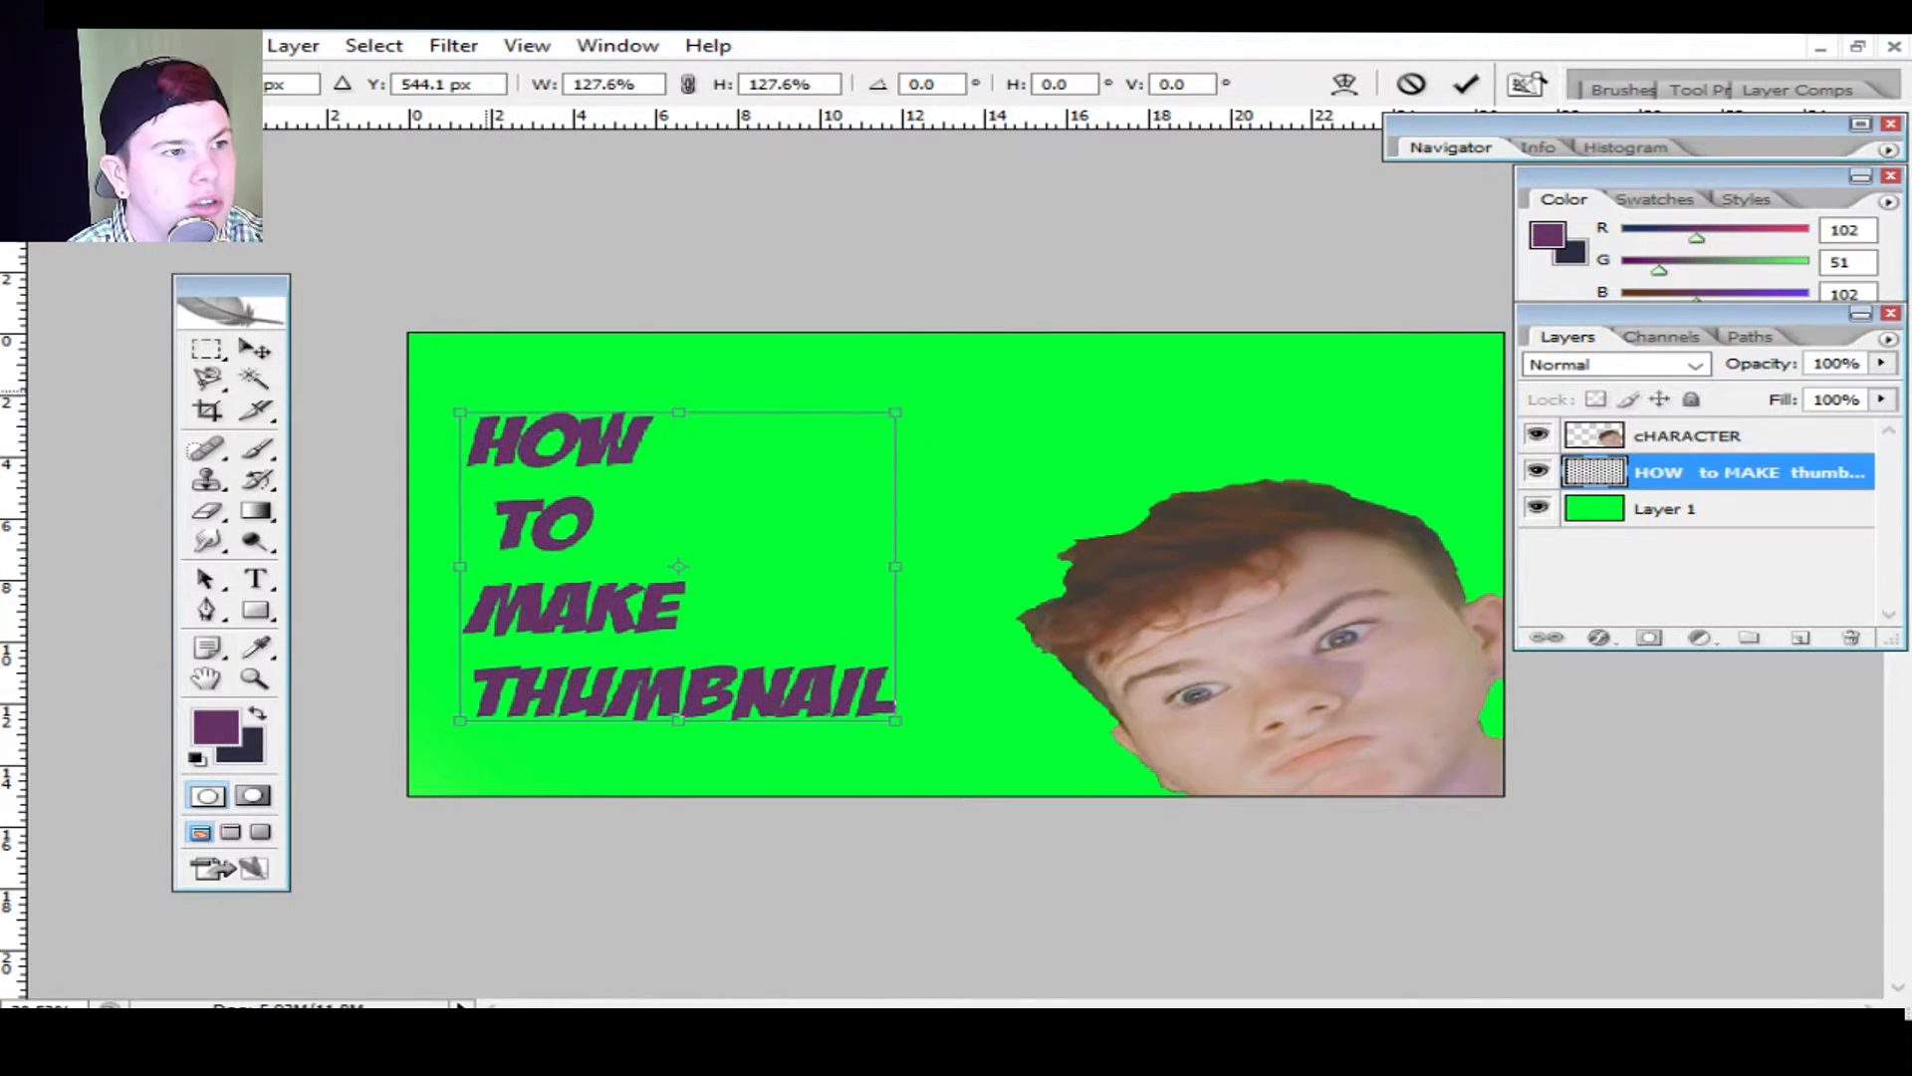
pyautogui.moveTo(678, 412); pyautogui.dragTo(678, 355)
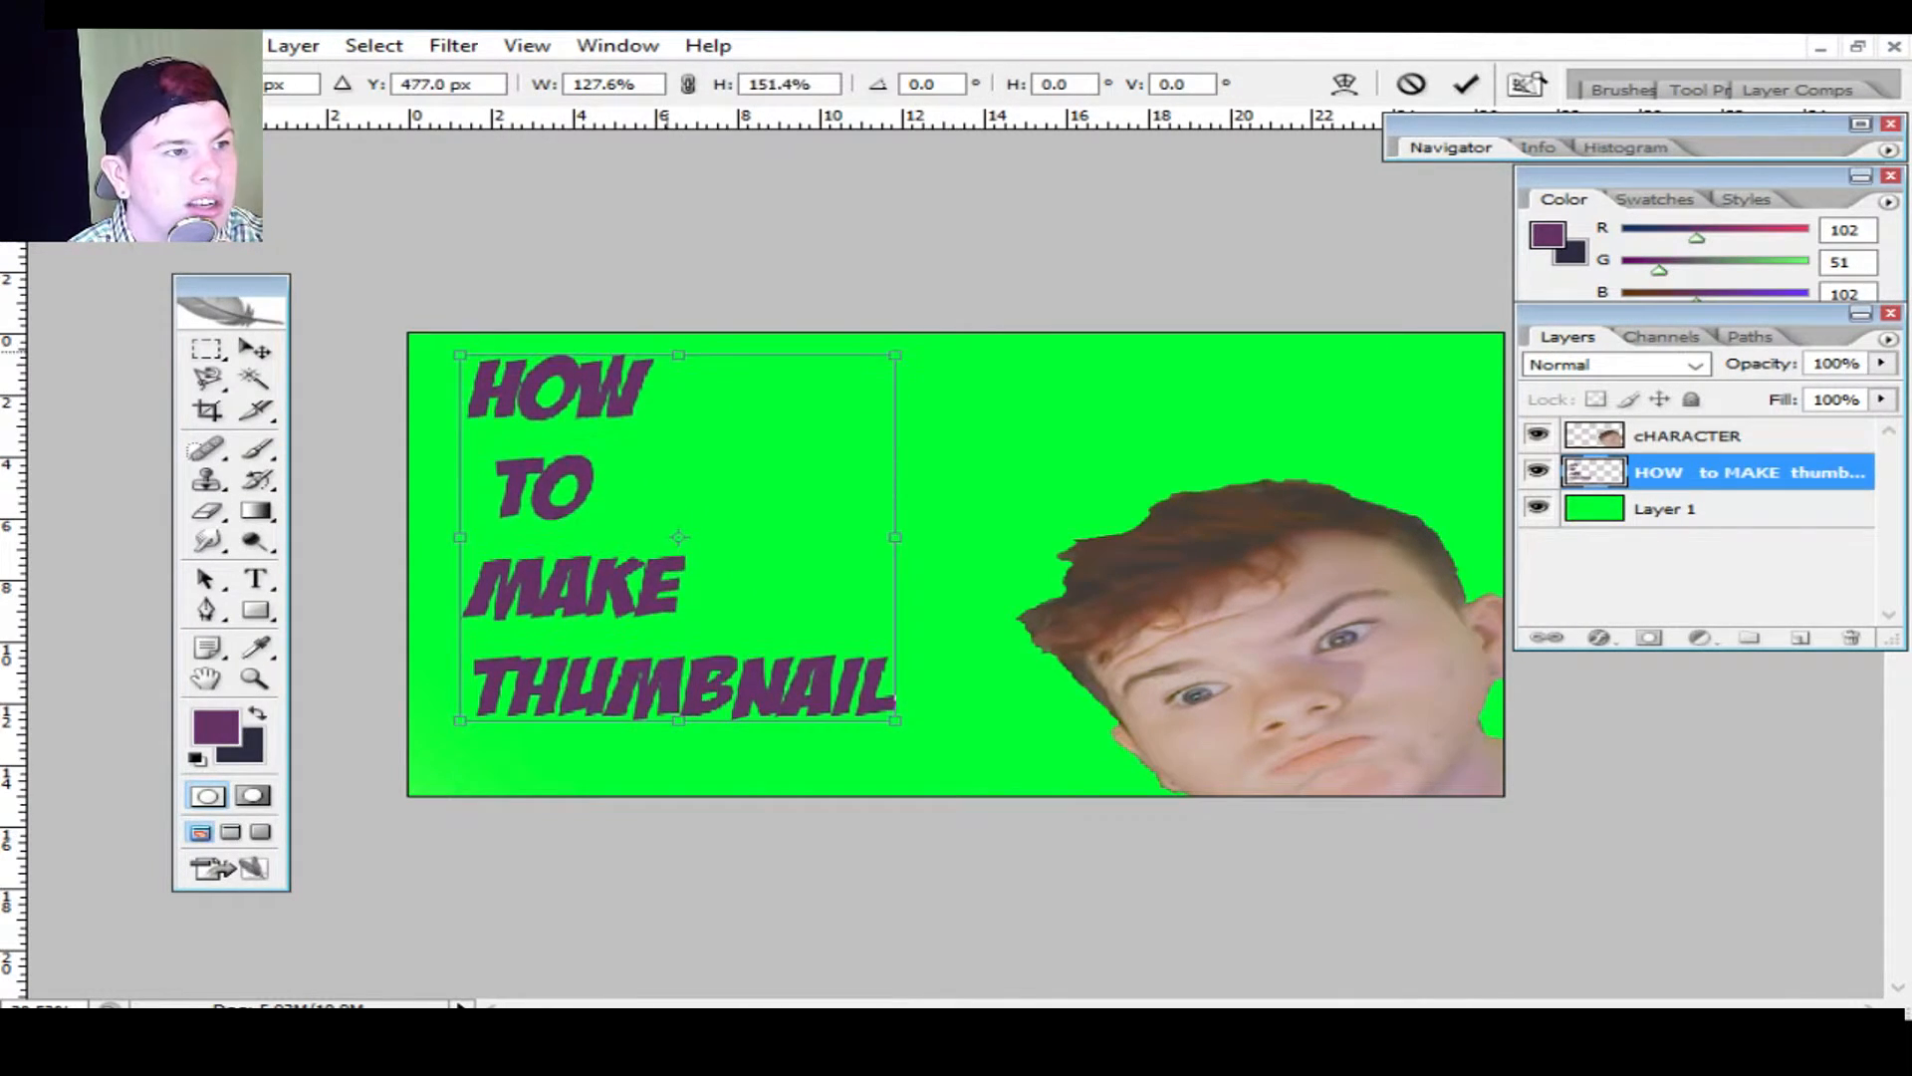
pyautogui.moveTo(896, 537); pyautogui.dragTo(851, 539)
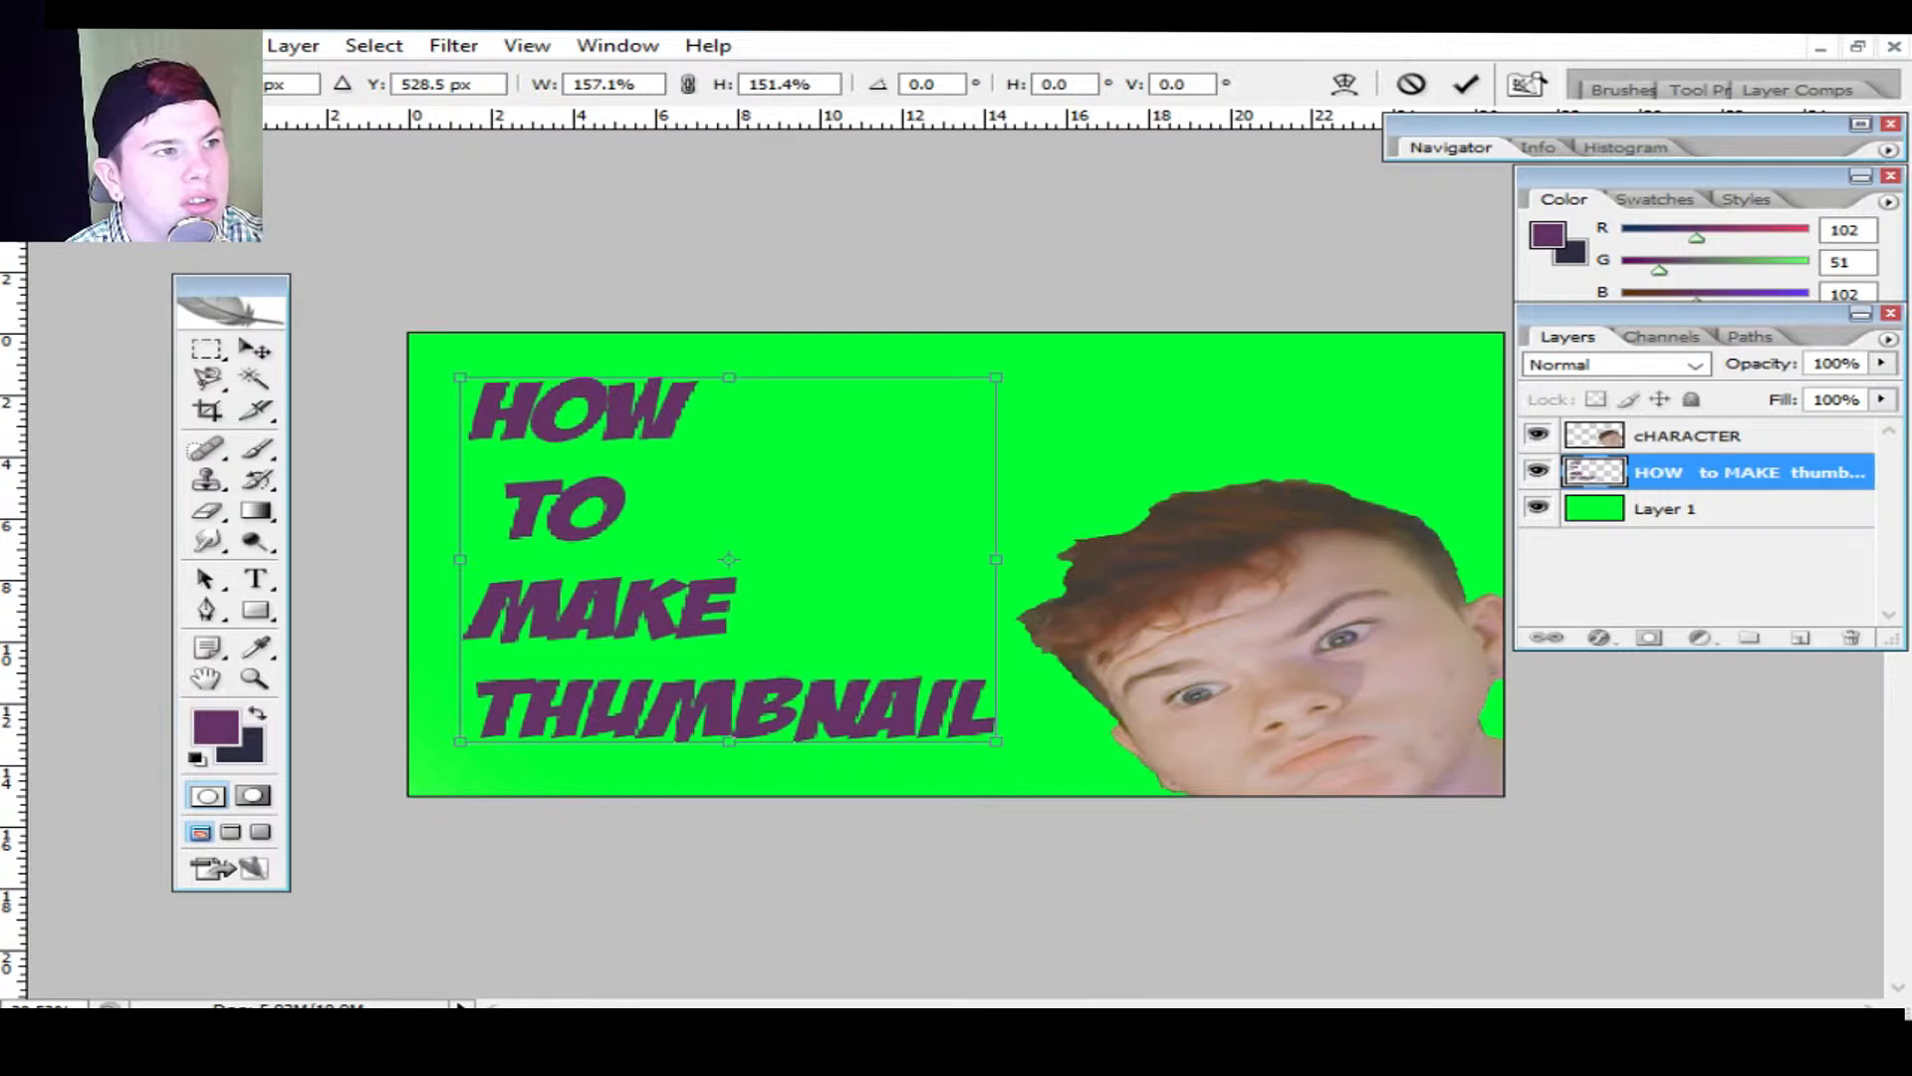
pyautogui.press('Return')
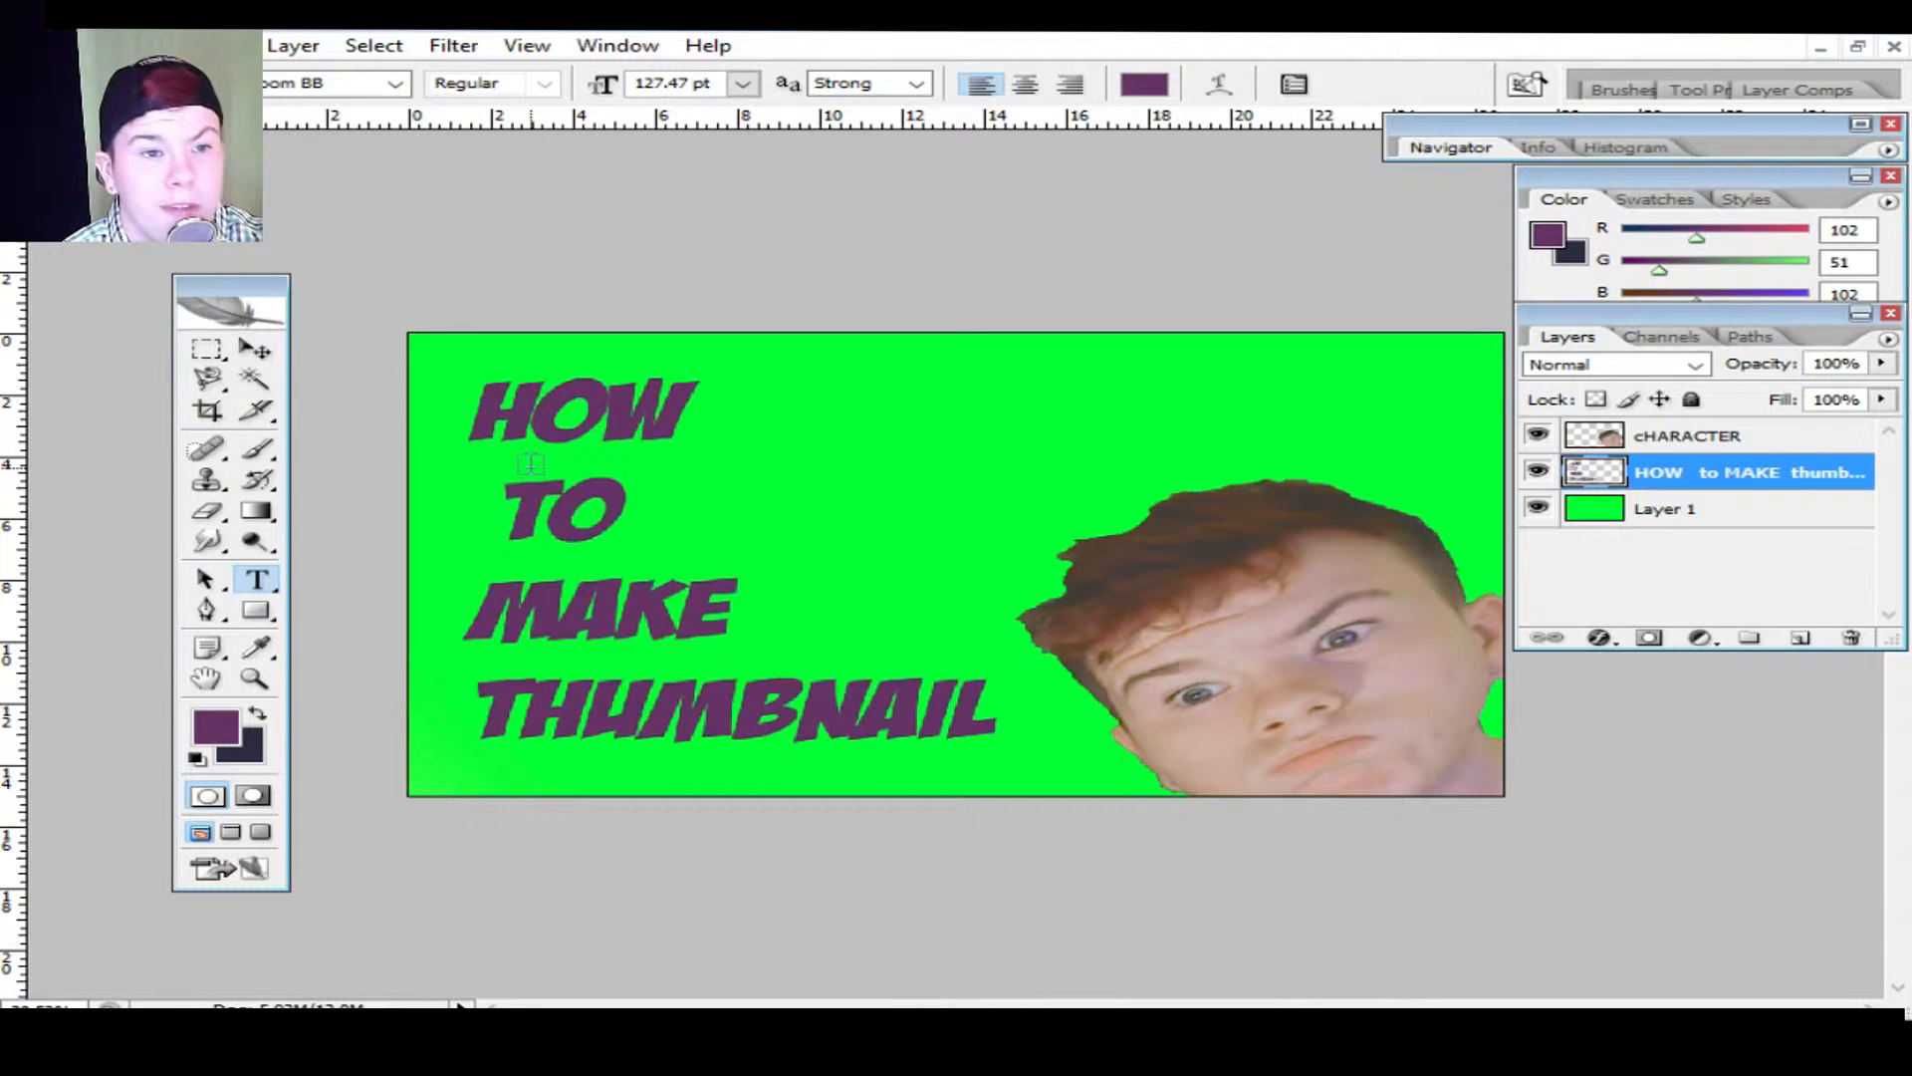
# Step: Rotate the cHARACTER layer about 4.5° clockwise, enlarge it to about 114% and position the head in the canvas's lower-right corner
pyautogui.click(1691, 436)
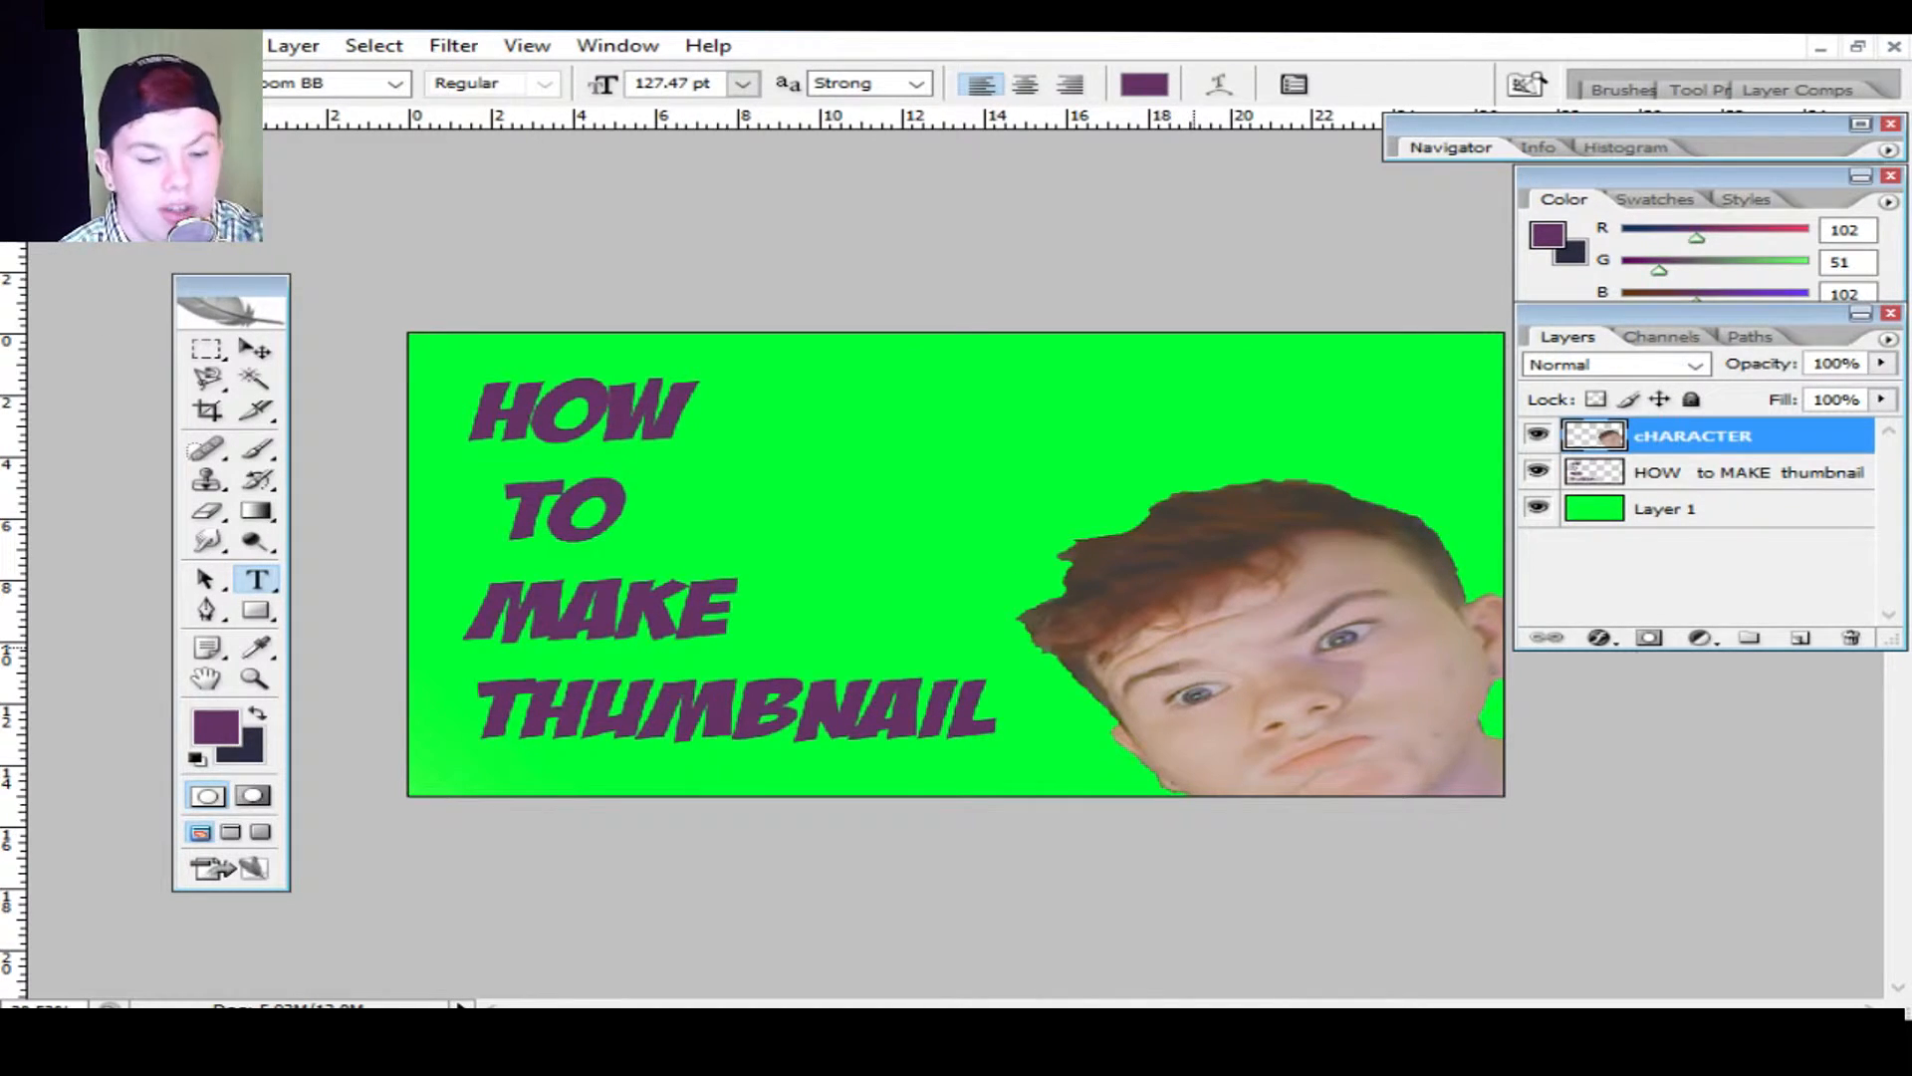
pyautogui.hotkey('ctrl', 't')
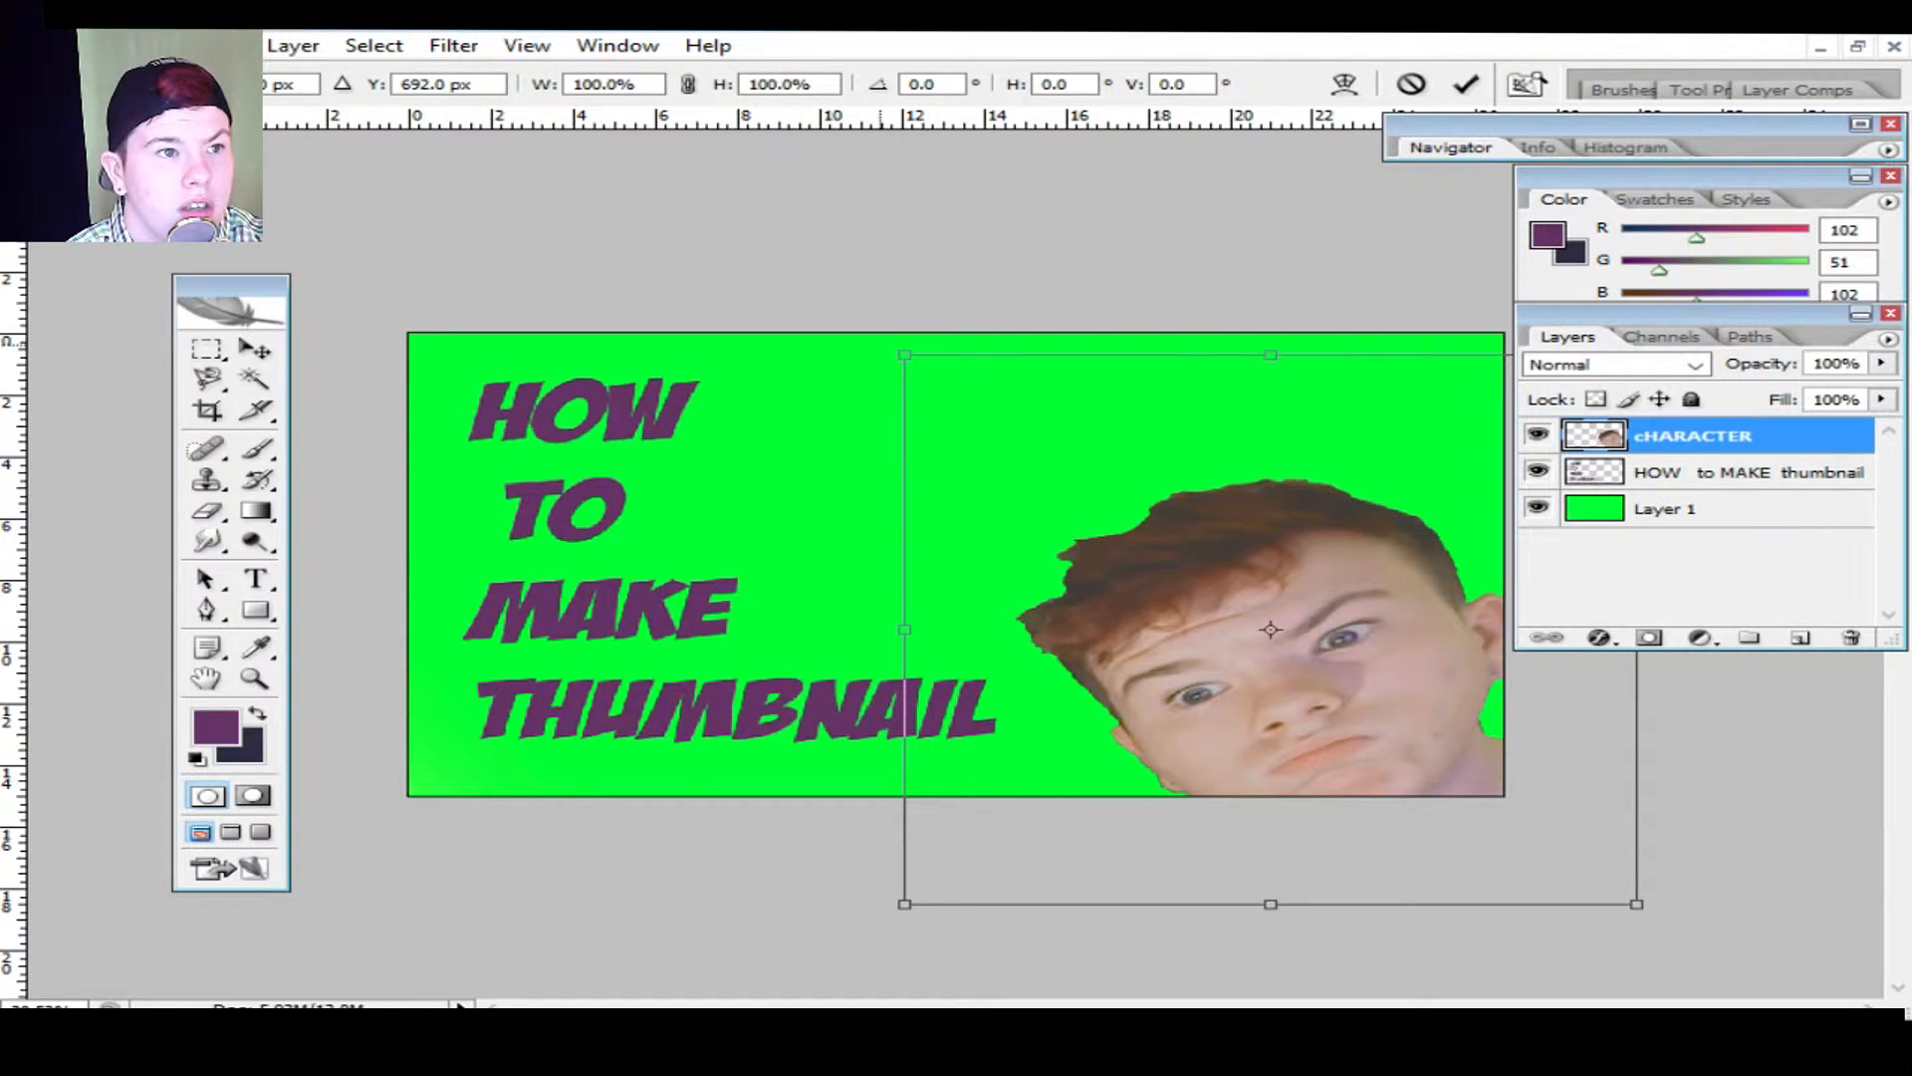
pyautogui.moveTo(882, 347); pyautogui.dragTo(908, 327)
pyautogui.moveTo(1225, 620)
pyautogui.mouseDown()
pyautogui.moveTo(1182, 598)
pyautogui.moveTo(1225, 620)
pyautogui.mouseUp()
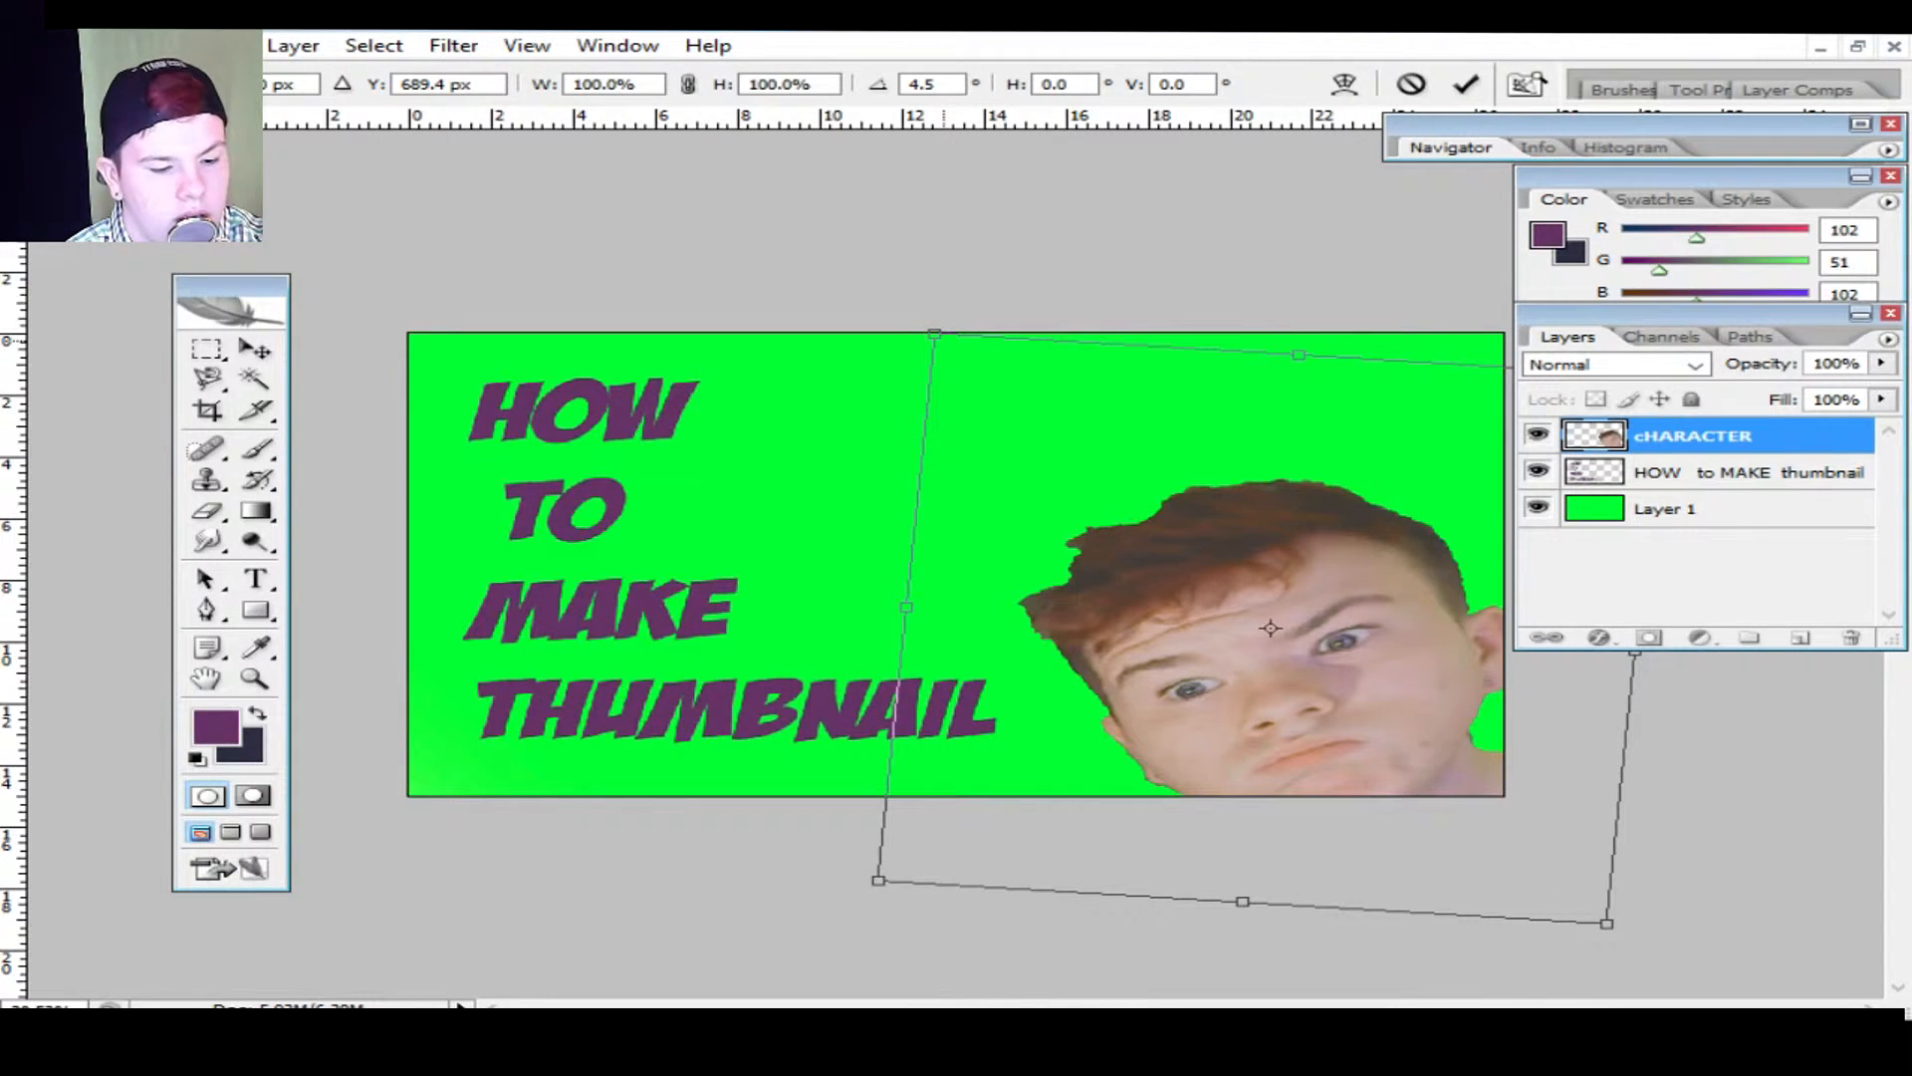
pyautogui.moveTo(934, 332); pyautogui.dragTo(842, 251)
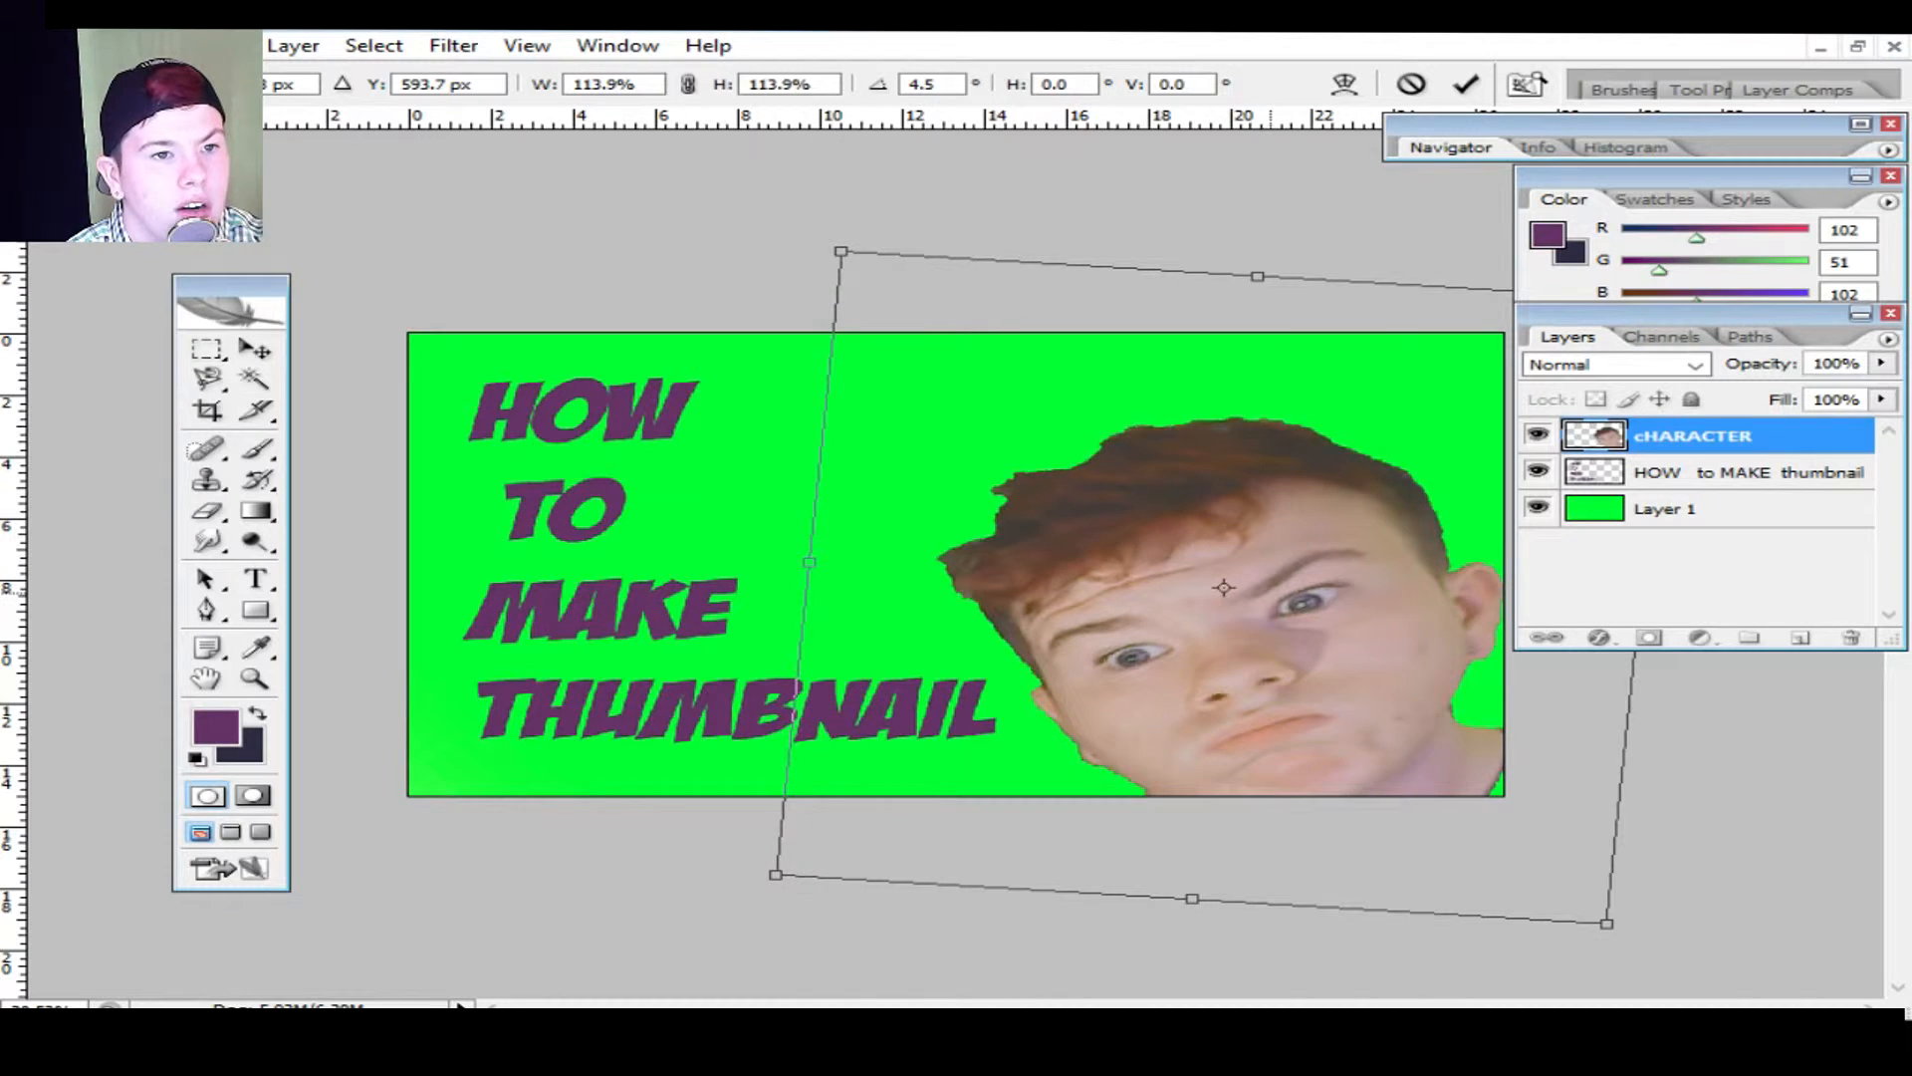
pyautogui.moveTo(1223, 587)
pyautogui.mouseDown()
pyautogui.moveTo(1199, 623)
pyautogui.moveTo(1229, 619)
pyautogui.mouseUp()
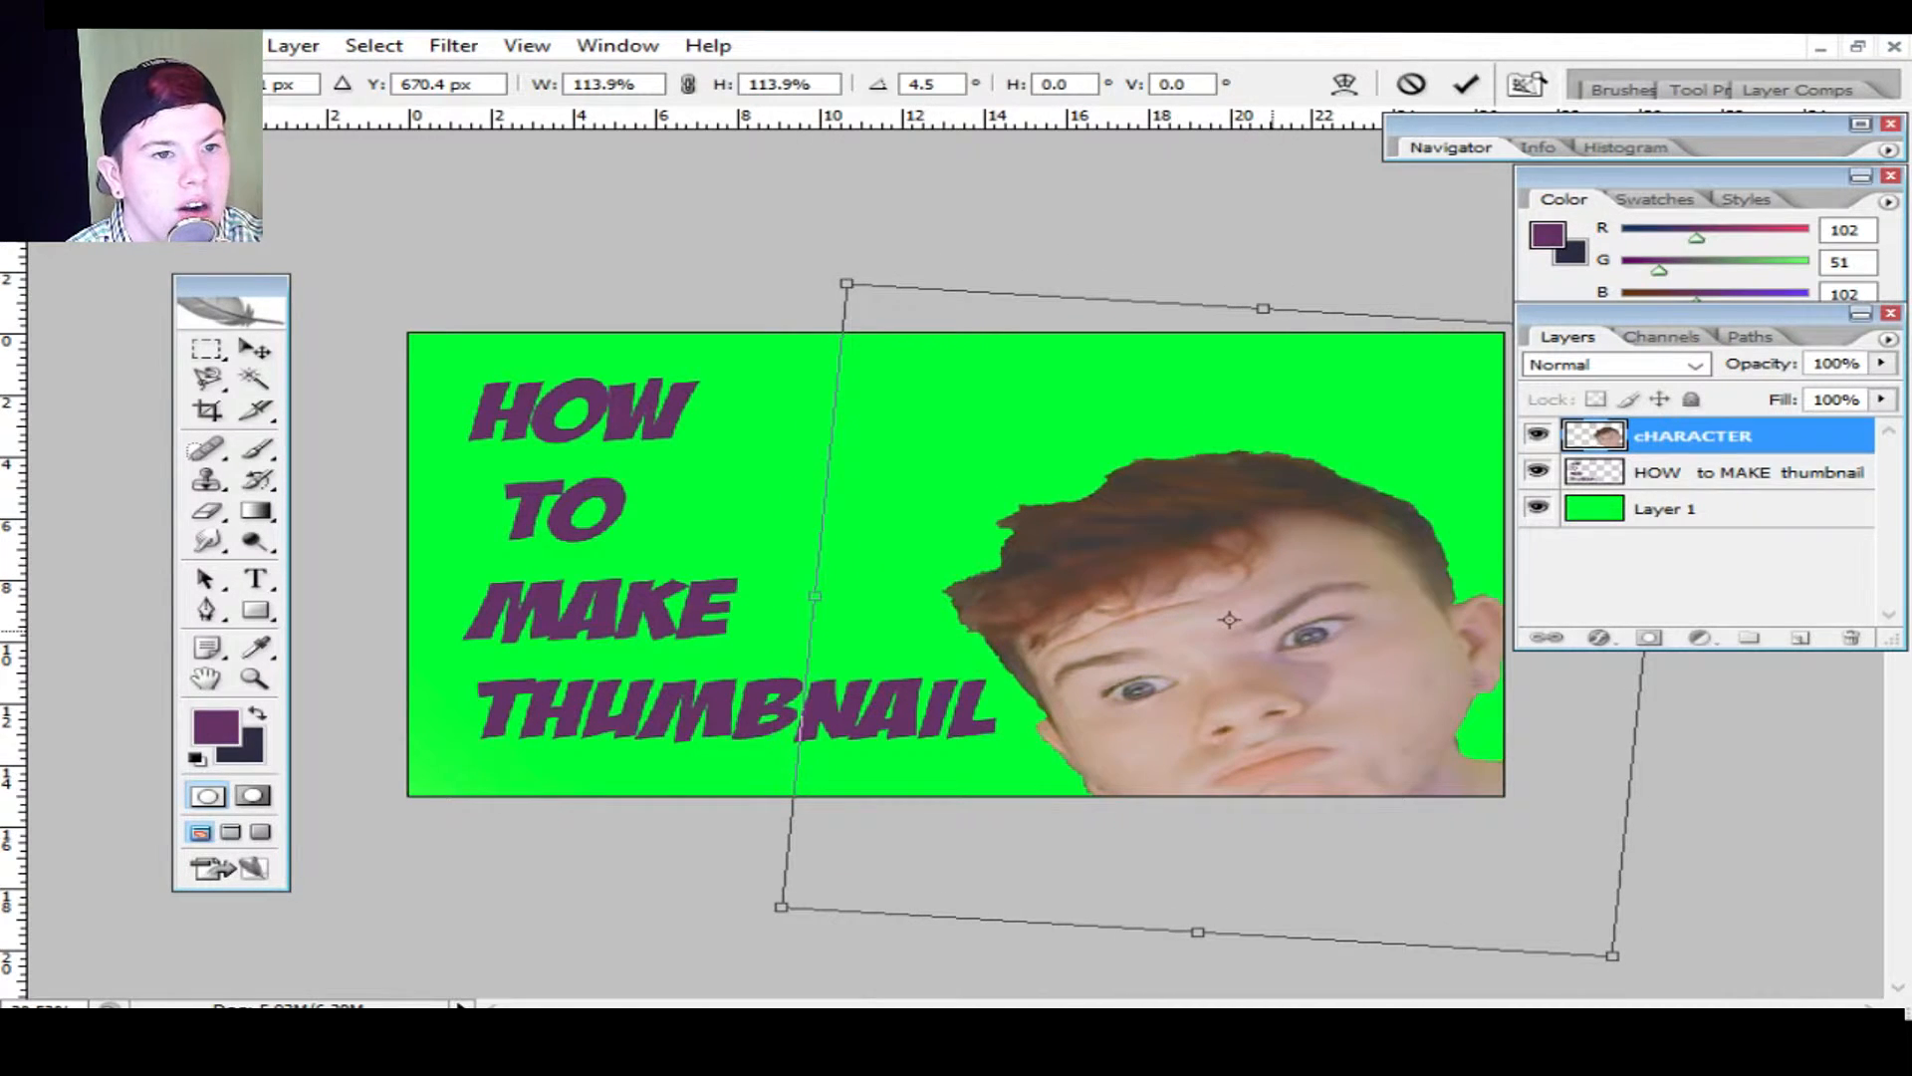
pyautogui.moveTo(834, 251); pyautogui.dragTo(814, 263)
pyautogui.moveTo(1229, 620); pyautogui.dragTo(1214, 616)
pyautogui.press('Return')
pyautogui.press('t')
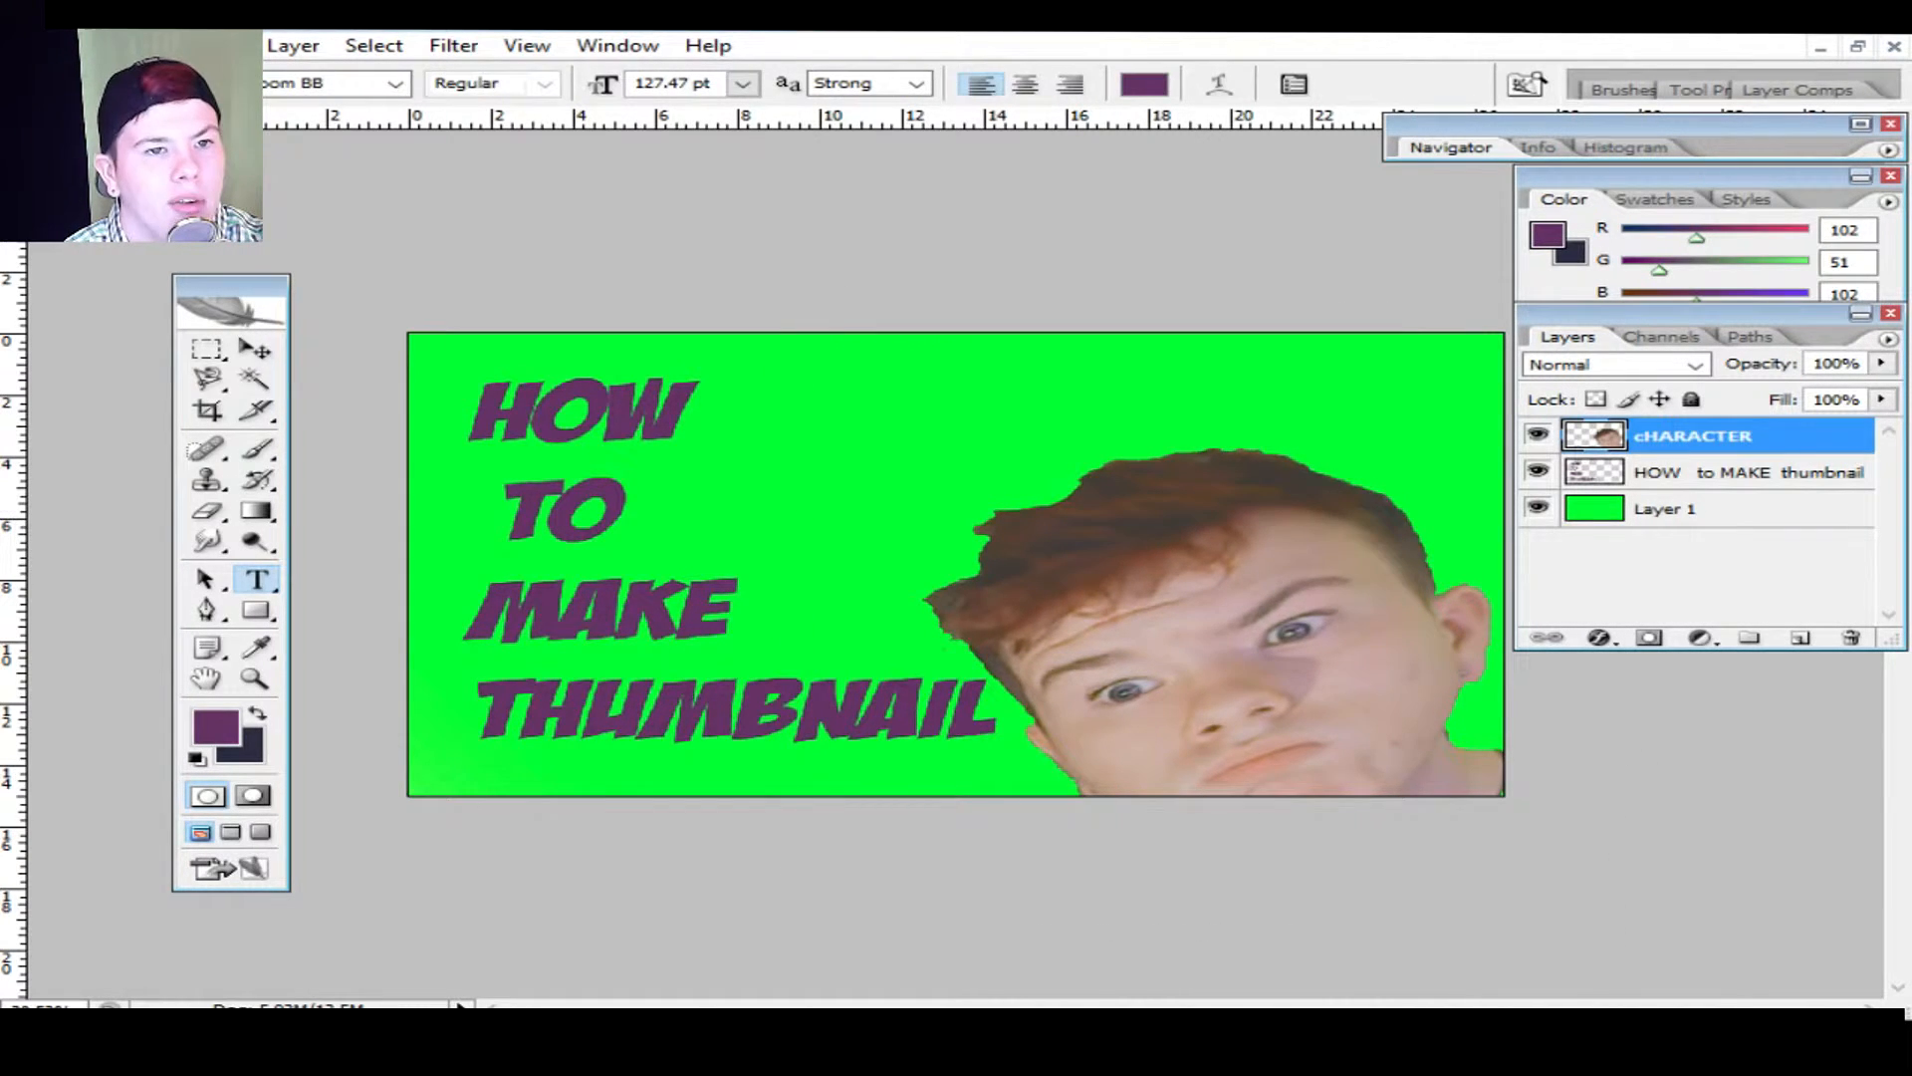
# Step: Add a black outside stroke about 9 px wide to the cHARACTER layer
pyautogui.doubleClick(1783, 436)
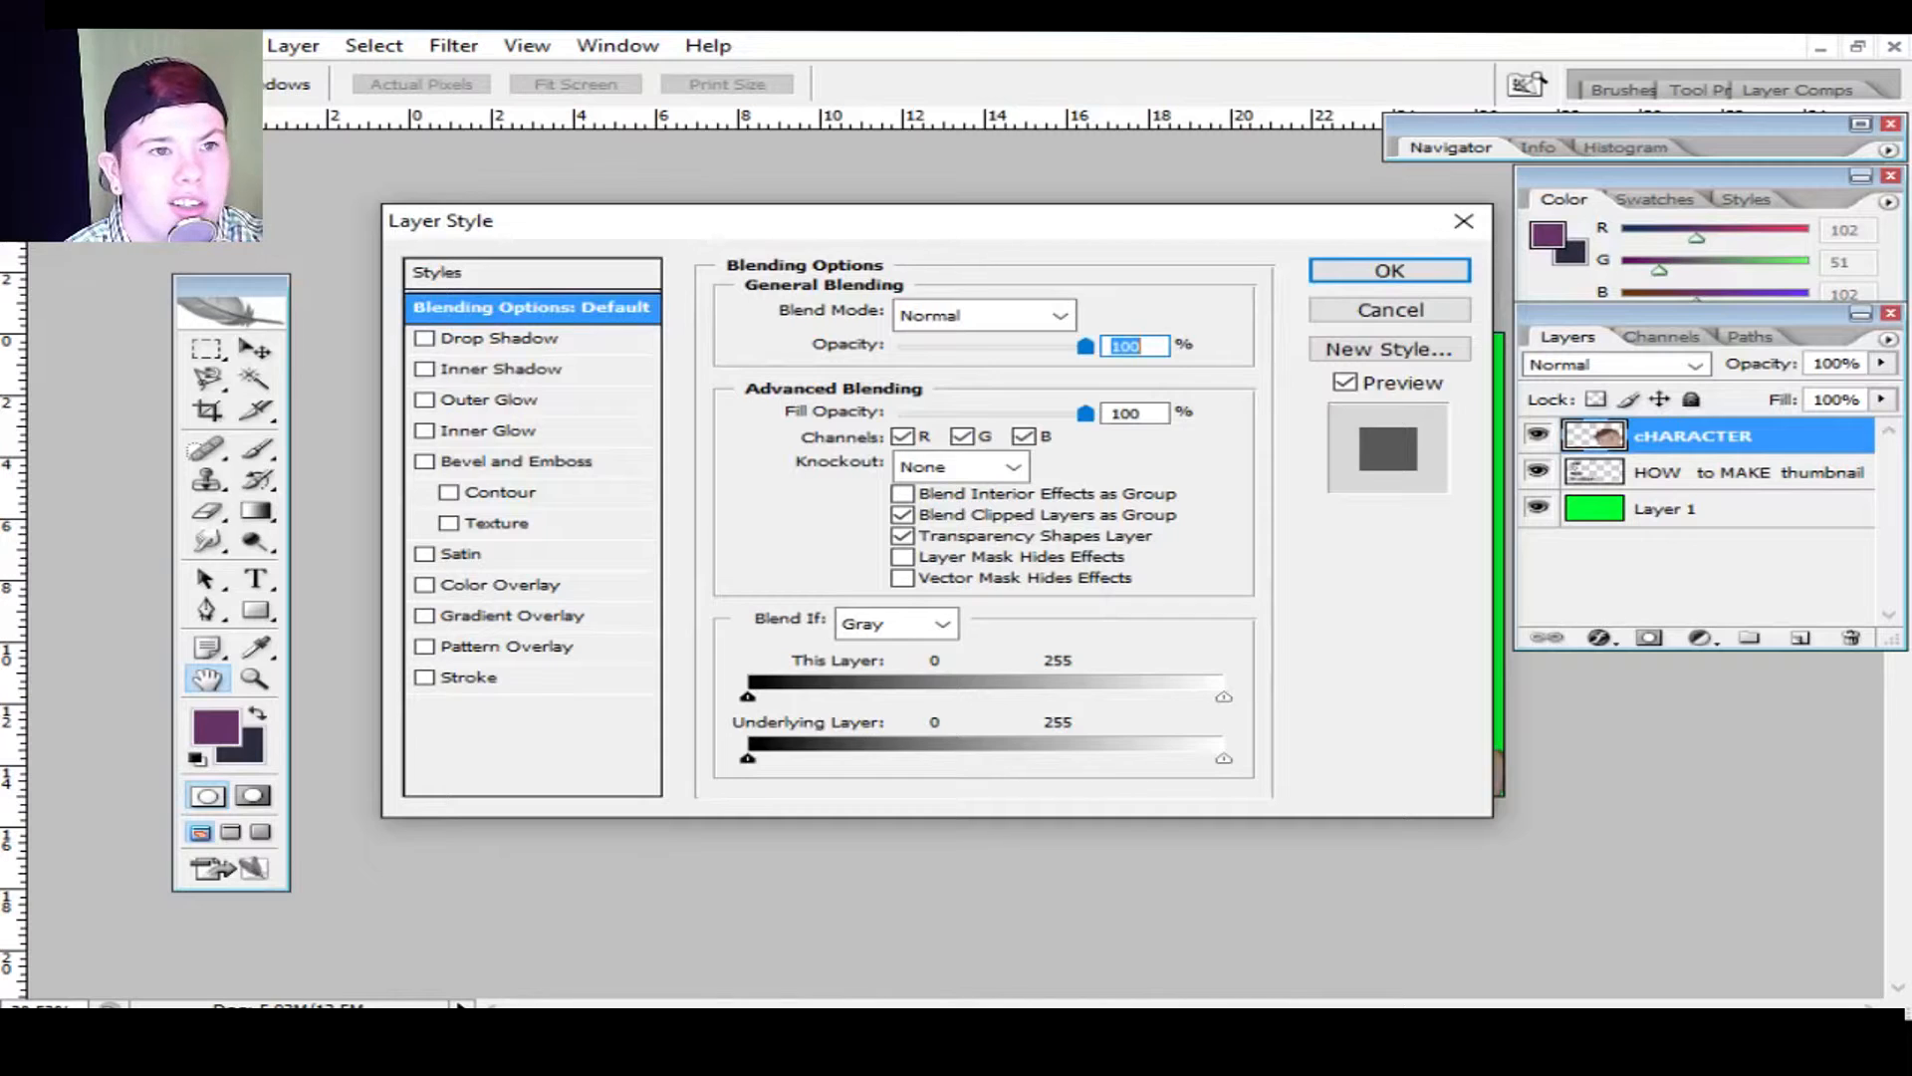
pyautogui.moveTo(1146, 220); pyautogui.dragTo(906, 17)
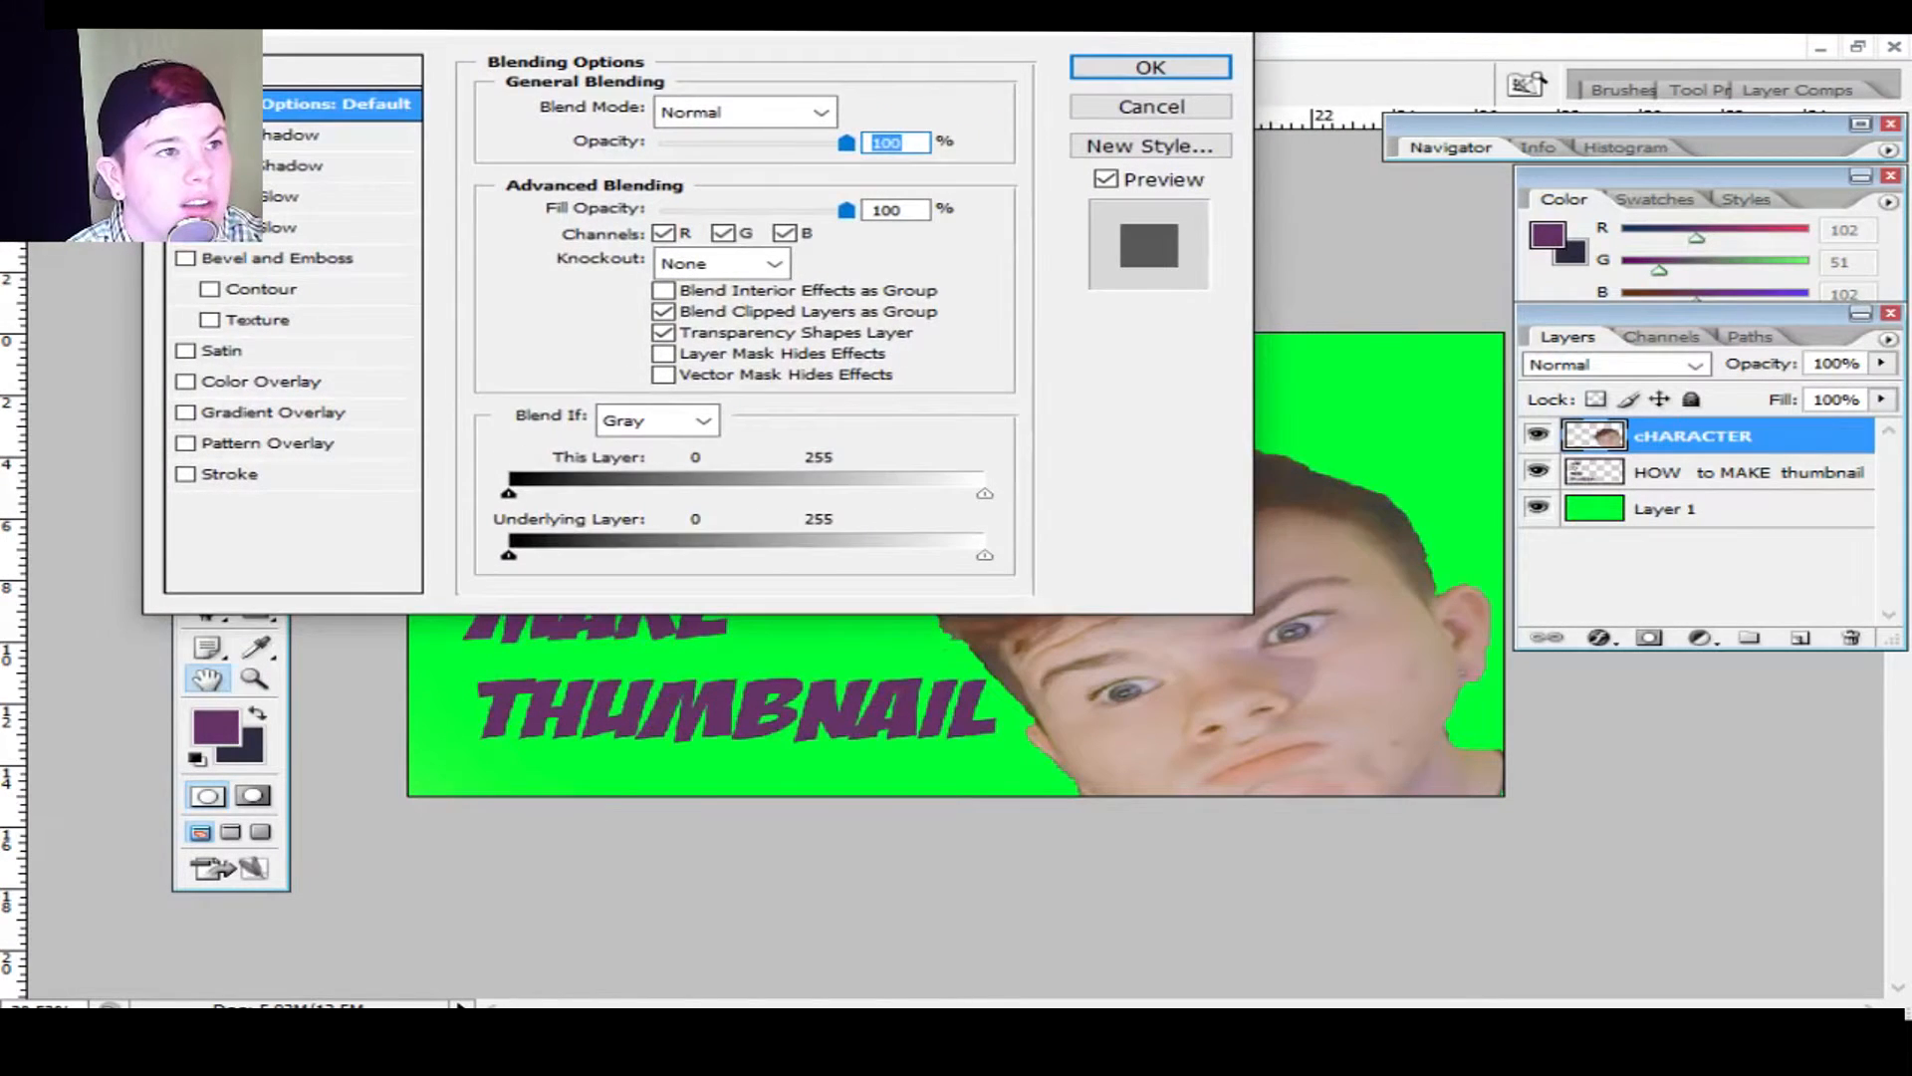
pyautogui.click(185, 474)
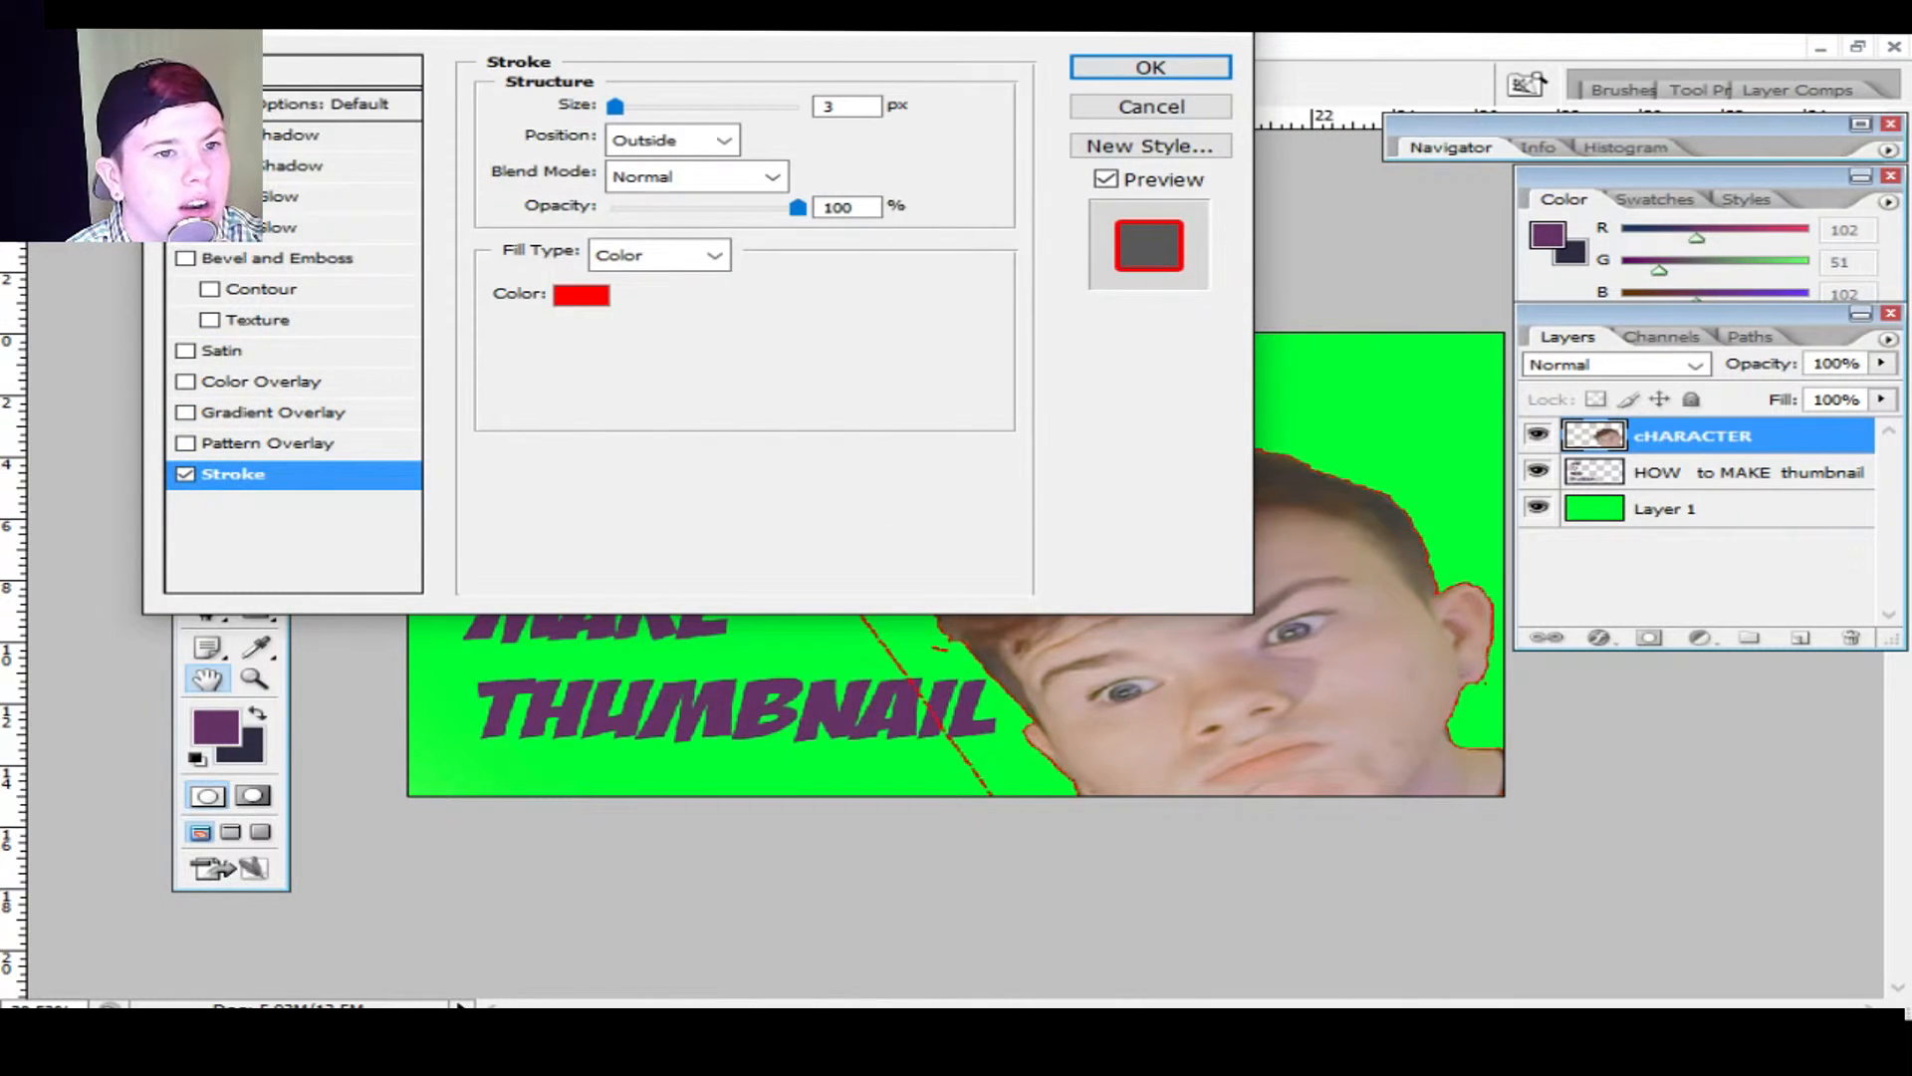
pyautogui.click(582, 294)
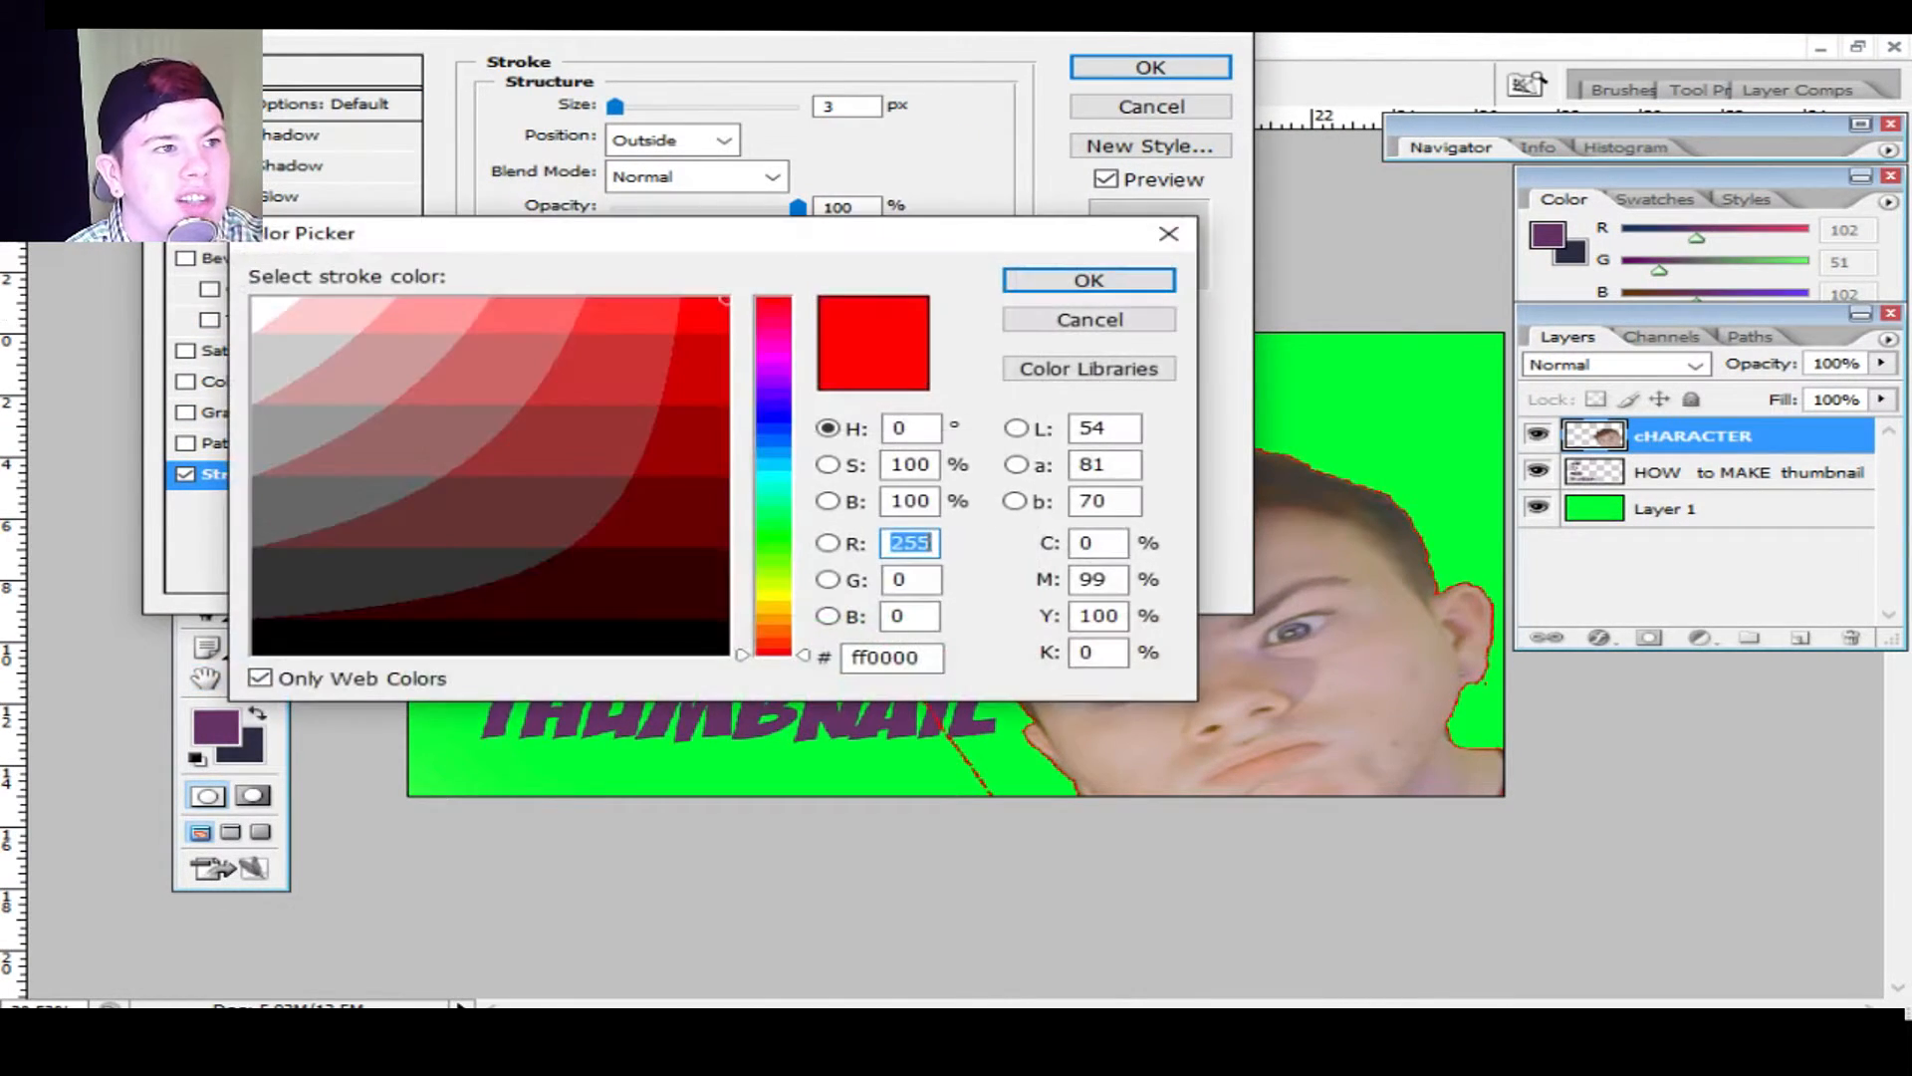
pyautogui.click(715, 652)
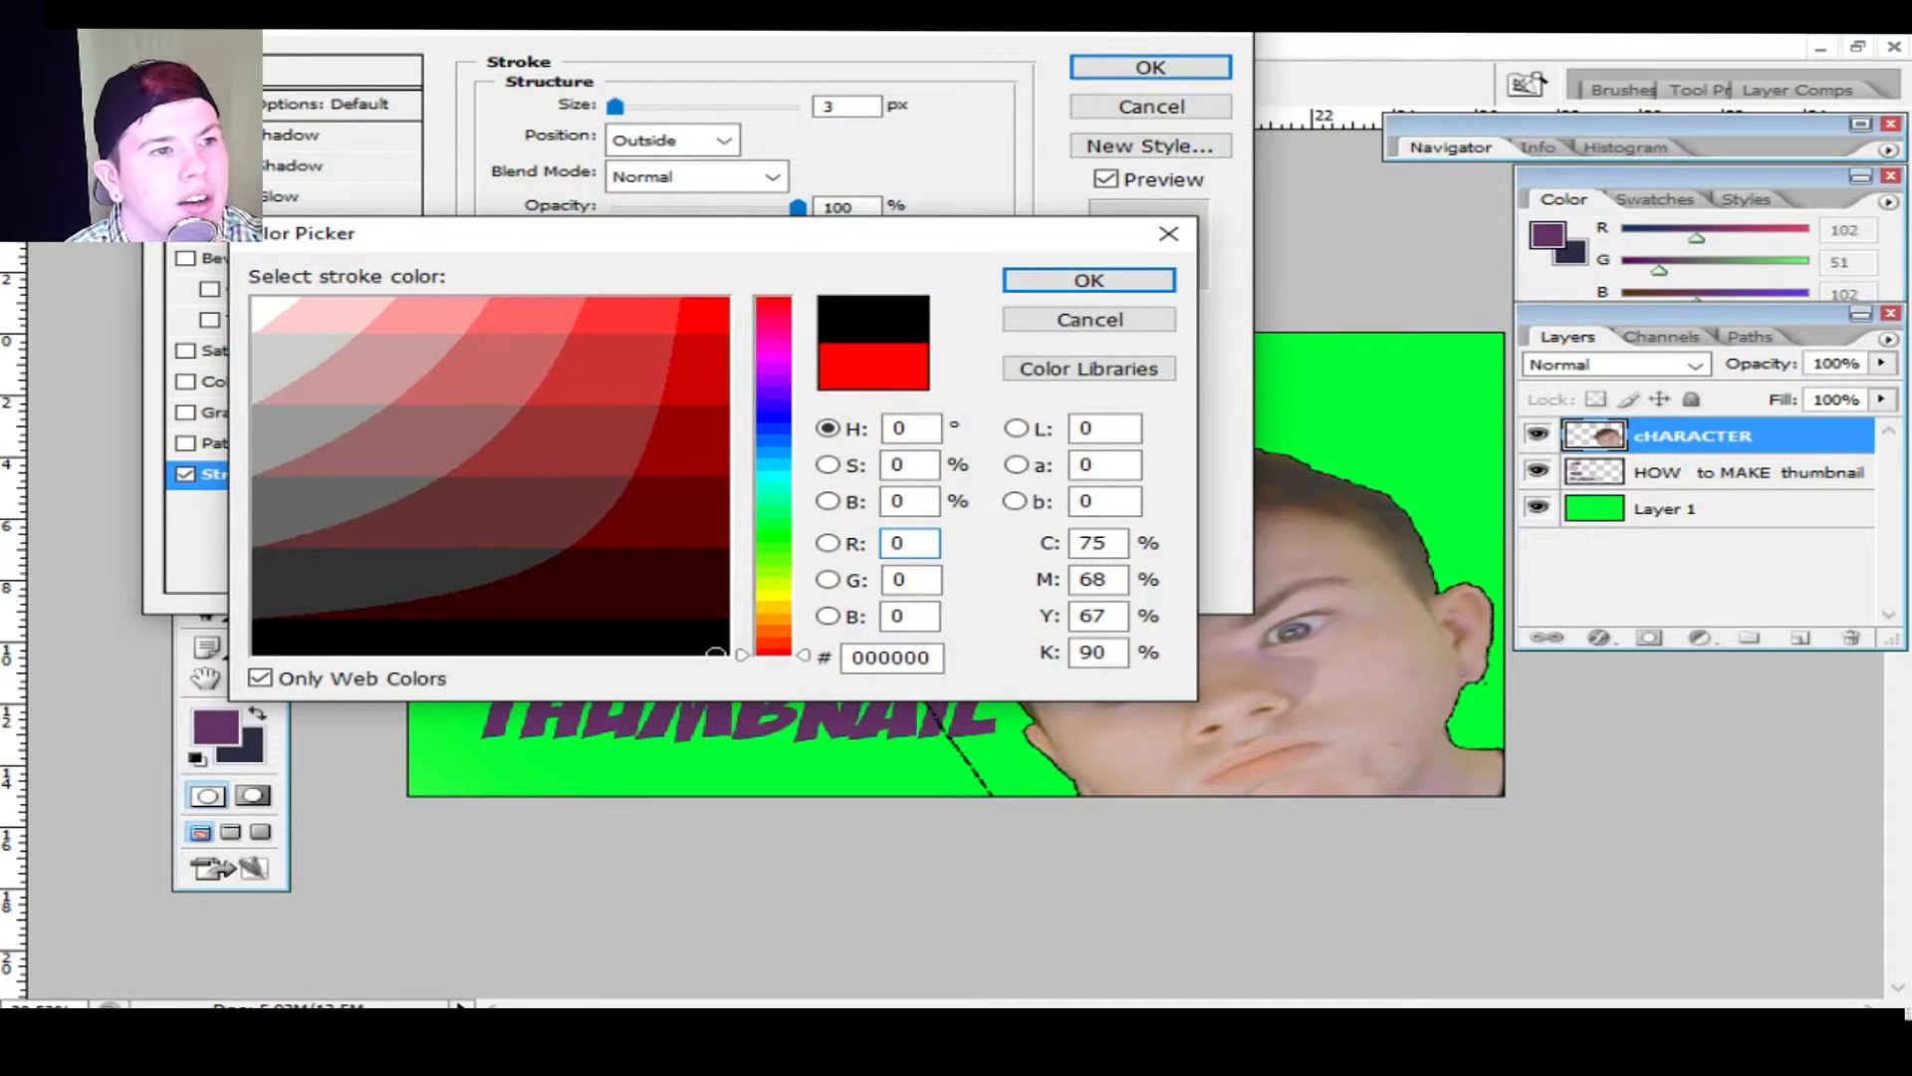
pyautogui.click(1088, 280)
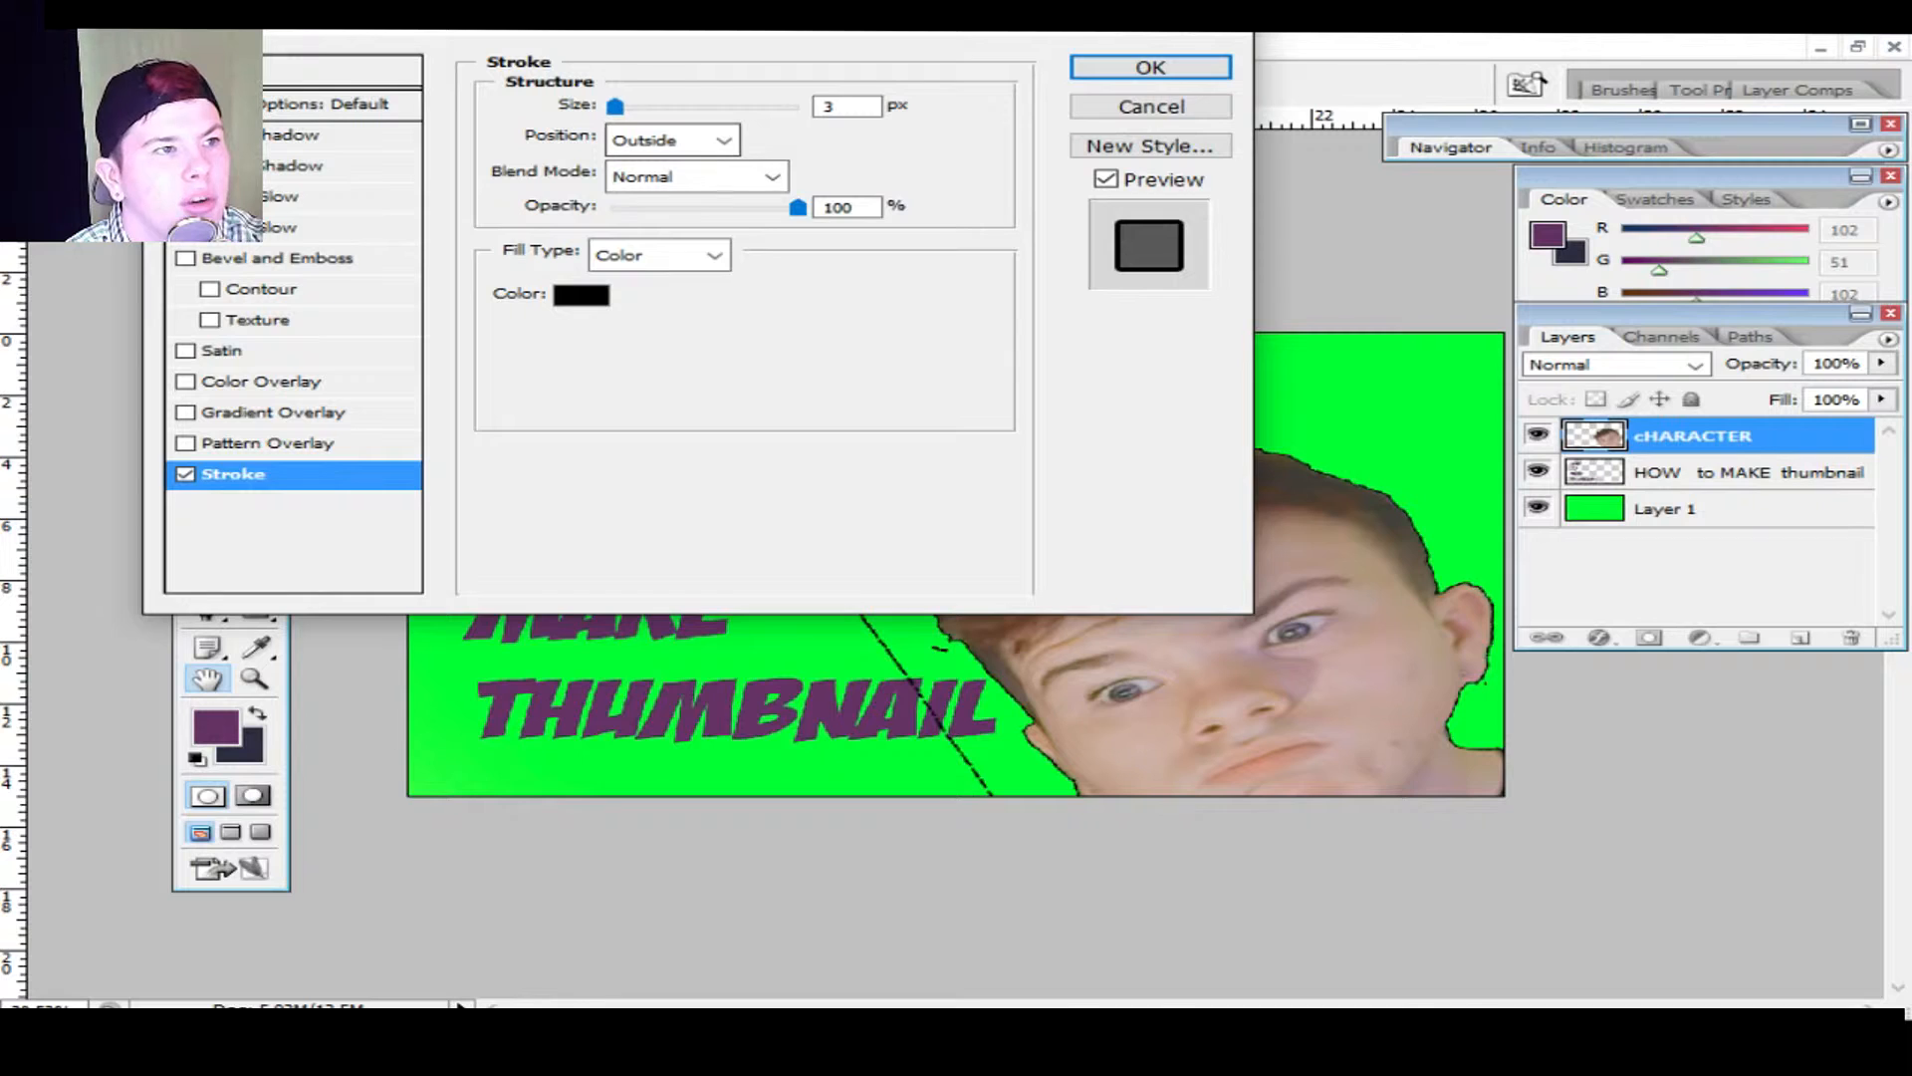
pyautogui.moveTo(615, 105); pyautogui.dragTo(627, 106)
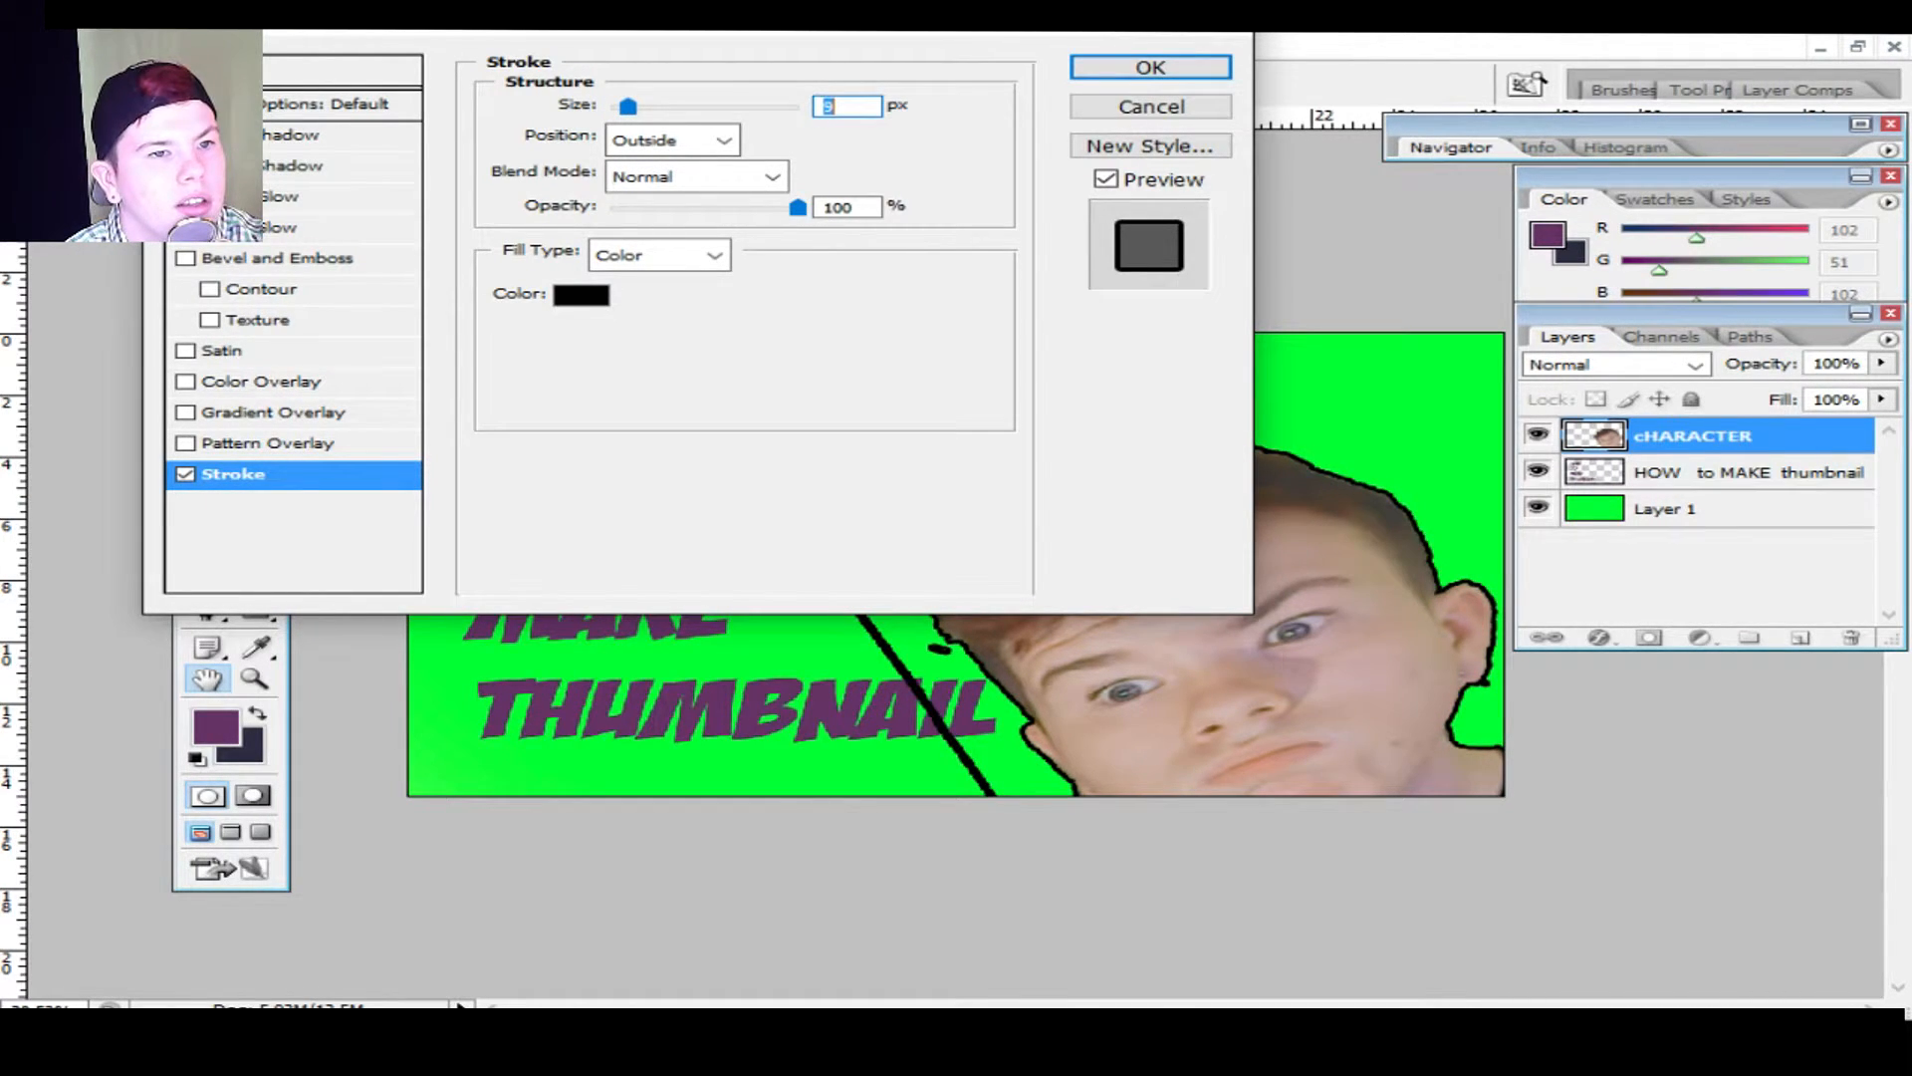
pyautogui.click(1150, 67)
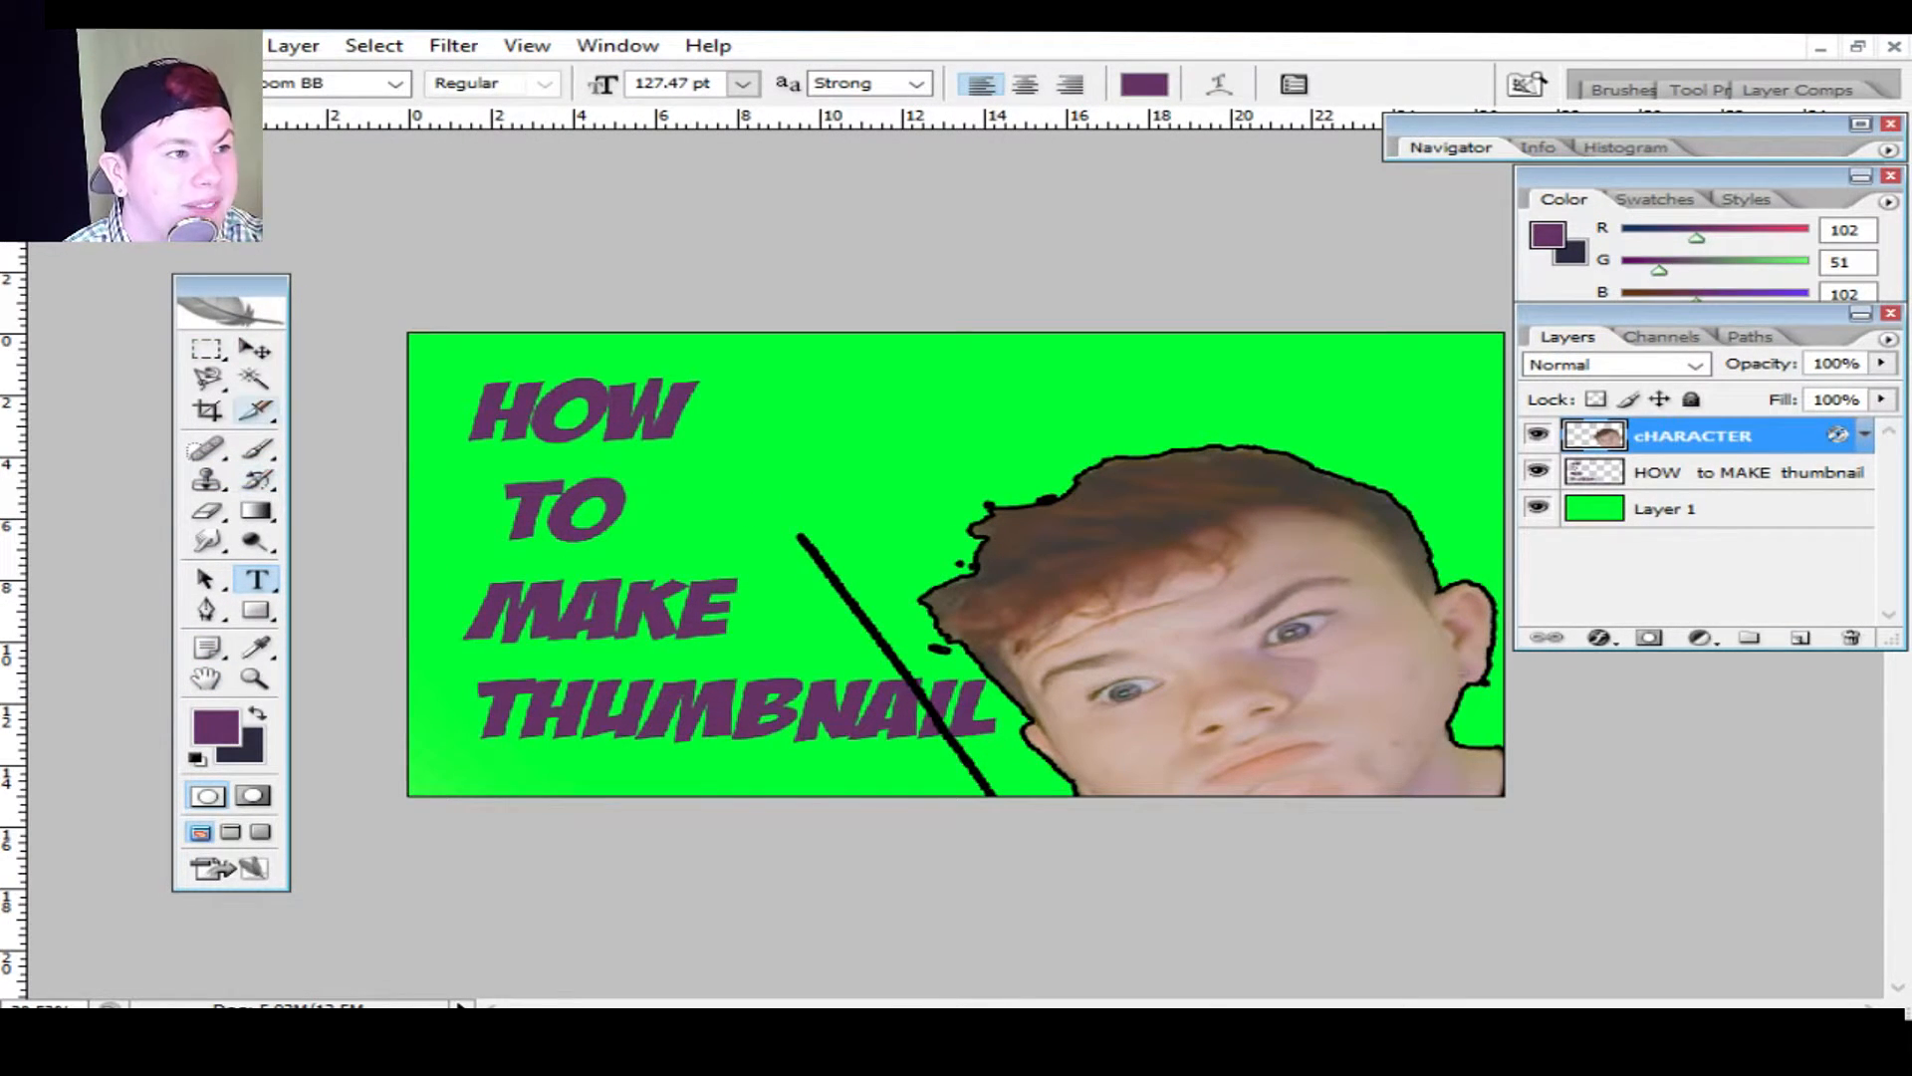
# Step: Erase the stray diagonal line across the text and the outlined specks beside the hair on the cHARACTER layer
pyautogui.click(207, 511)
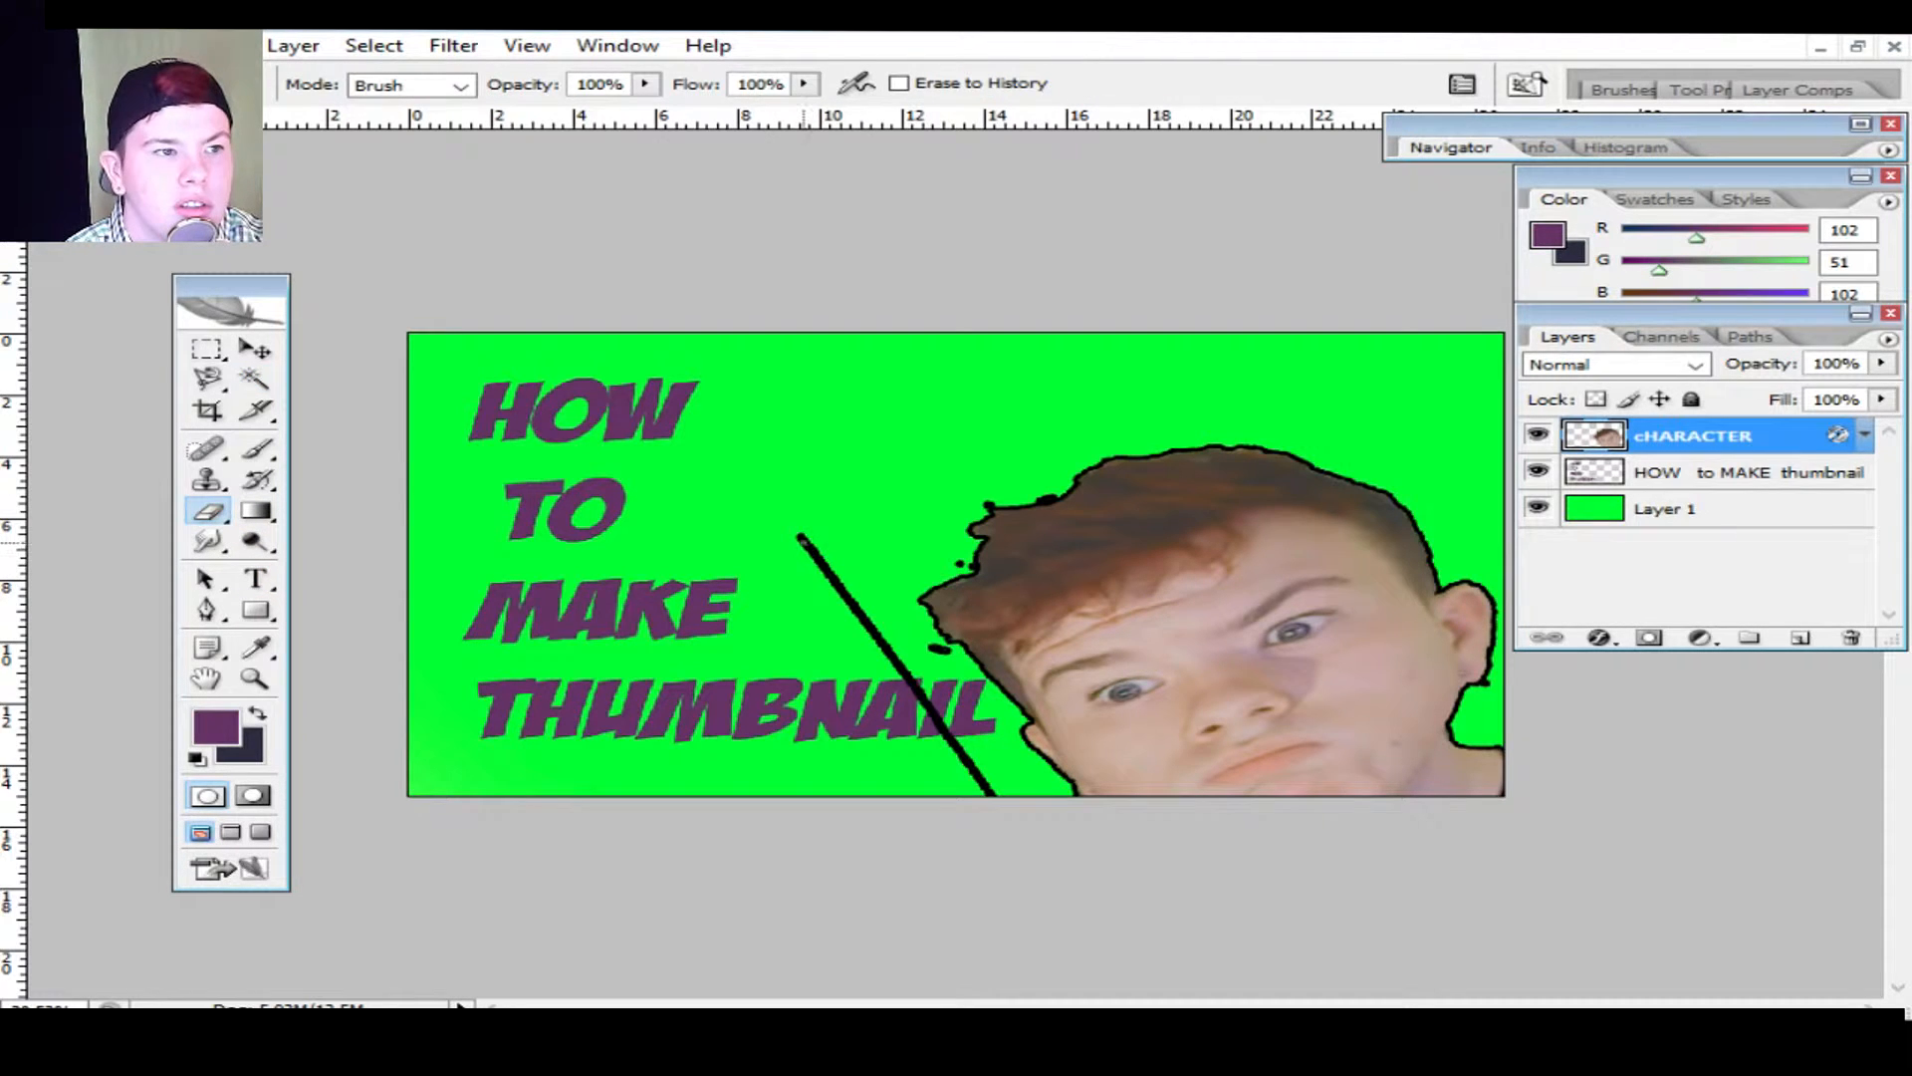
pyautogui.click(255, 84)
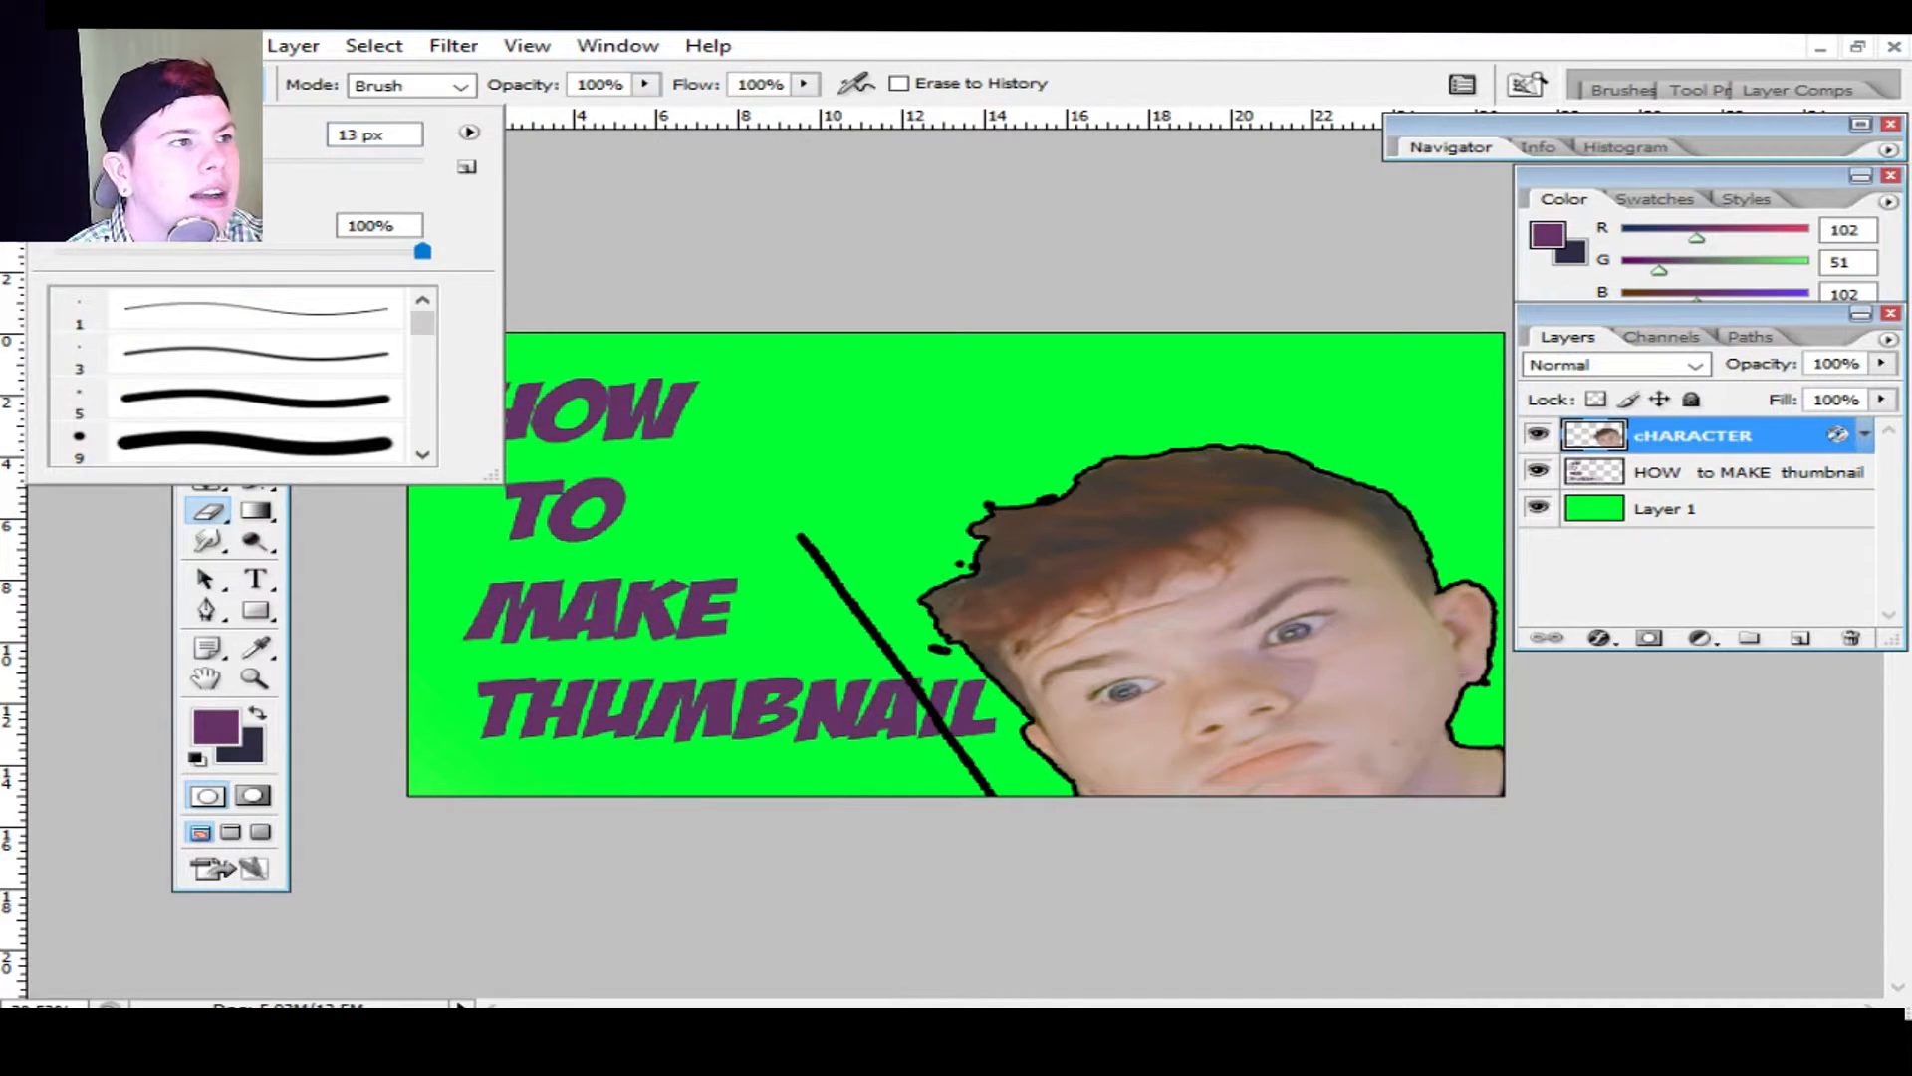
pyautogui.click(570, 217)
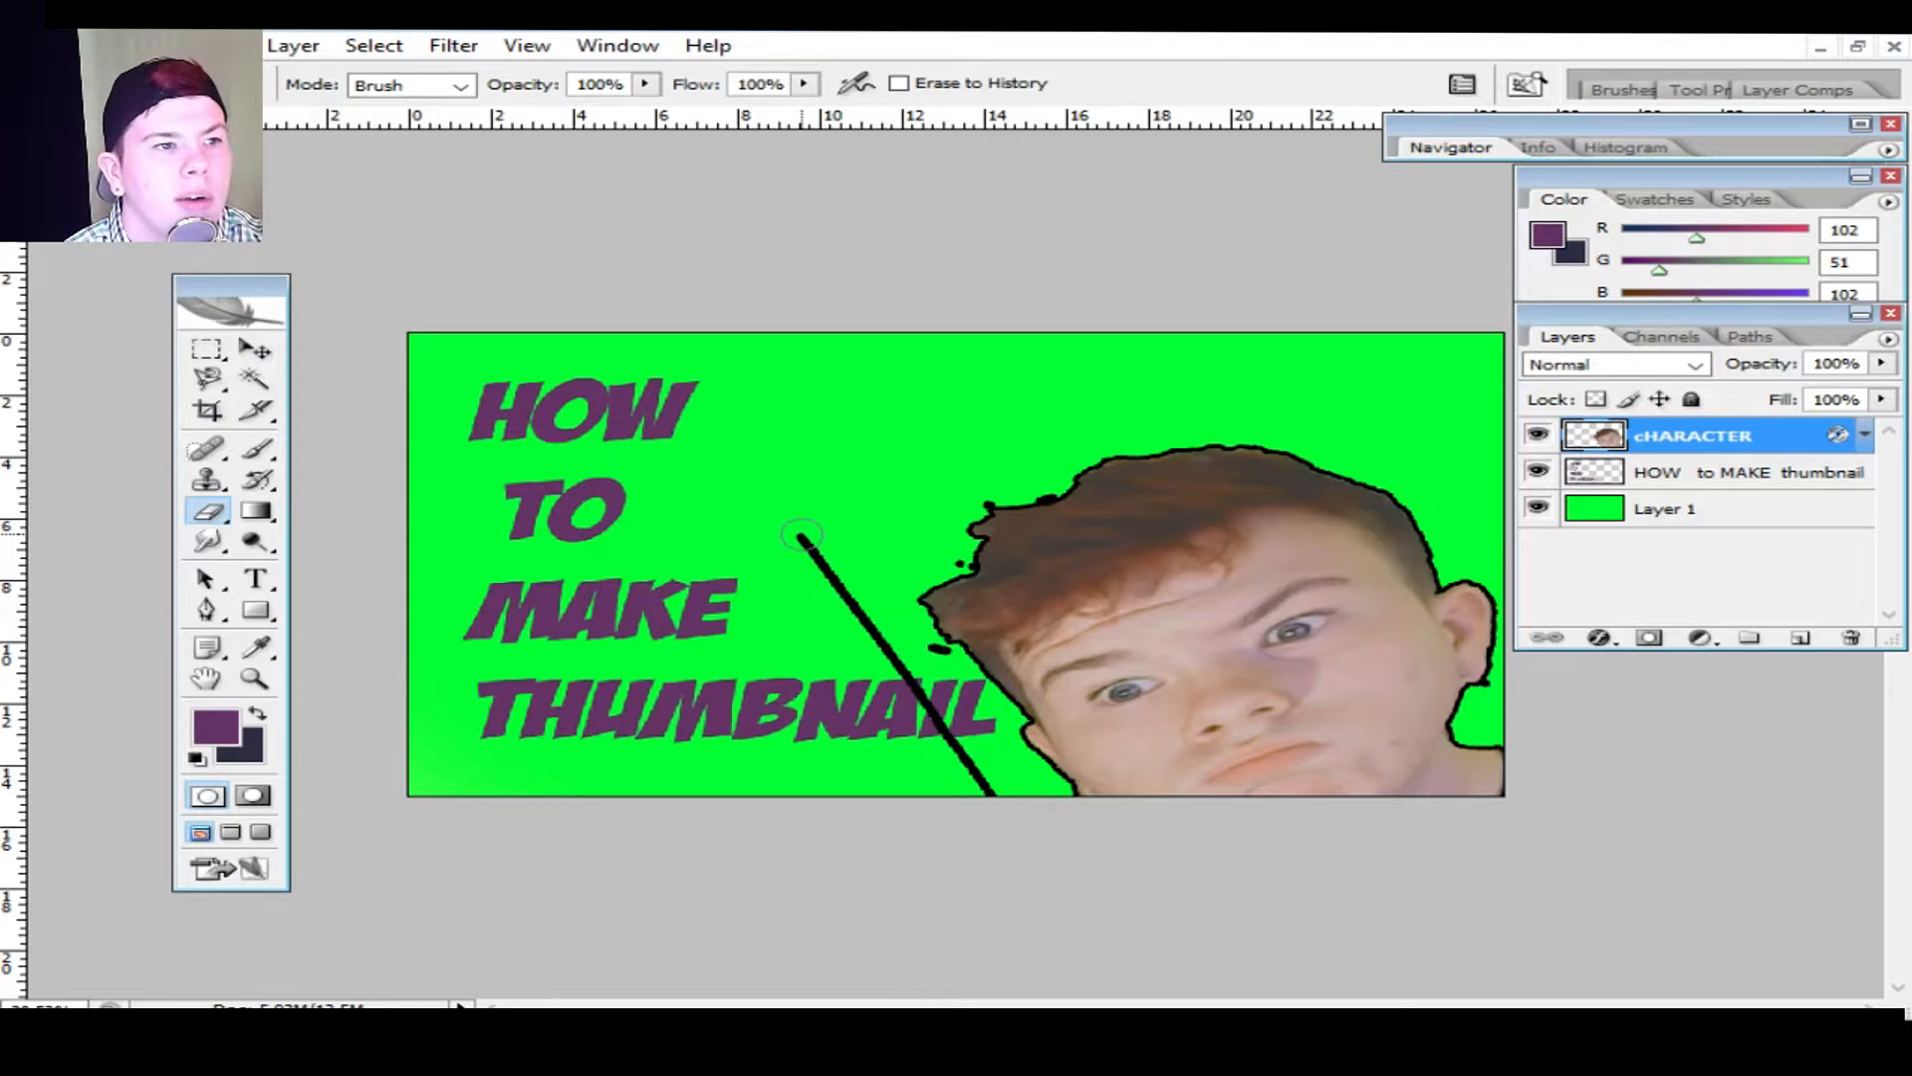
pyautogui.moveTo(801, 535)
pyautogui.mouseDown()
pyautogui.moveTo(936, 657)
pyautogui.moveTo(901, 673)
pyautogui.moveTo(849, 628)
pyautogui.moveTo(922, 678)
pyautogui.moveTo(1020, 816)
pyautogui.mouseUp()
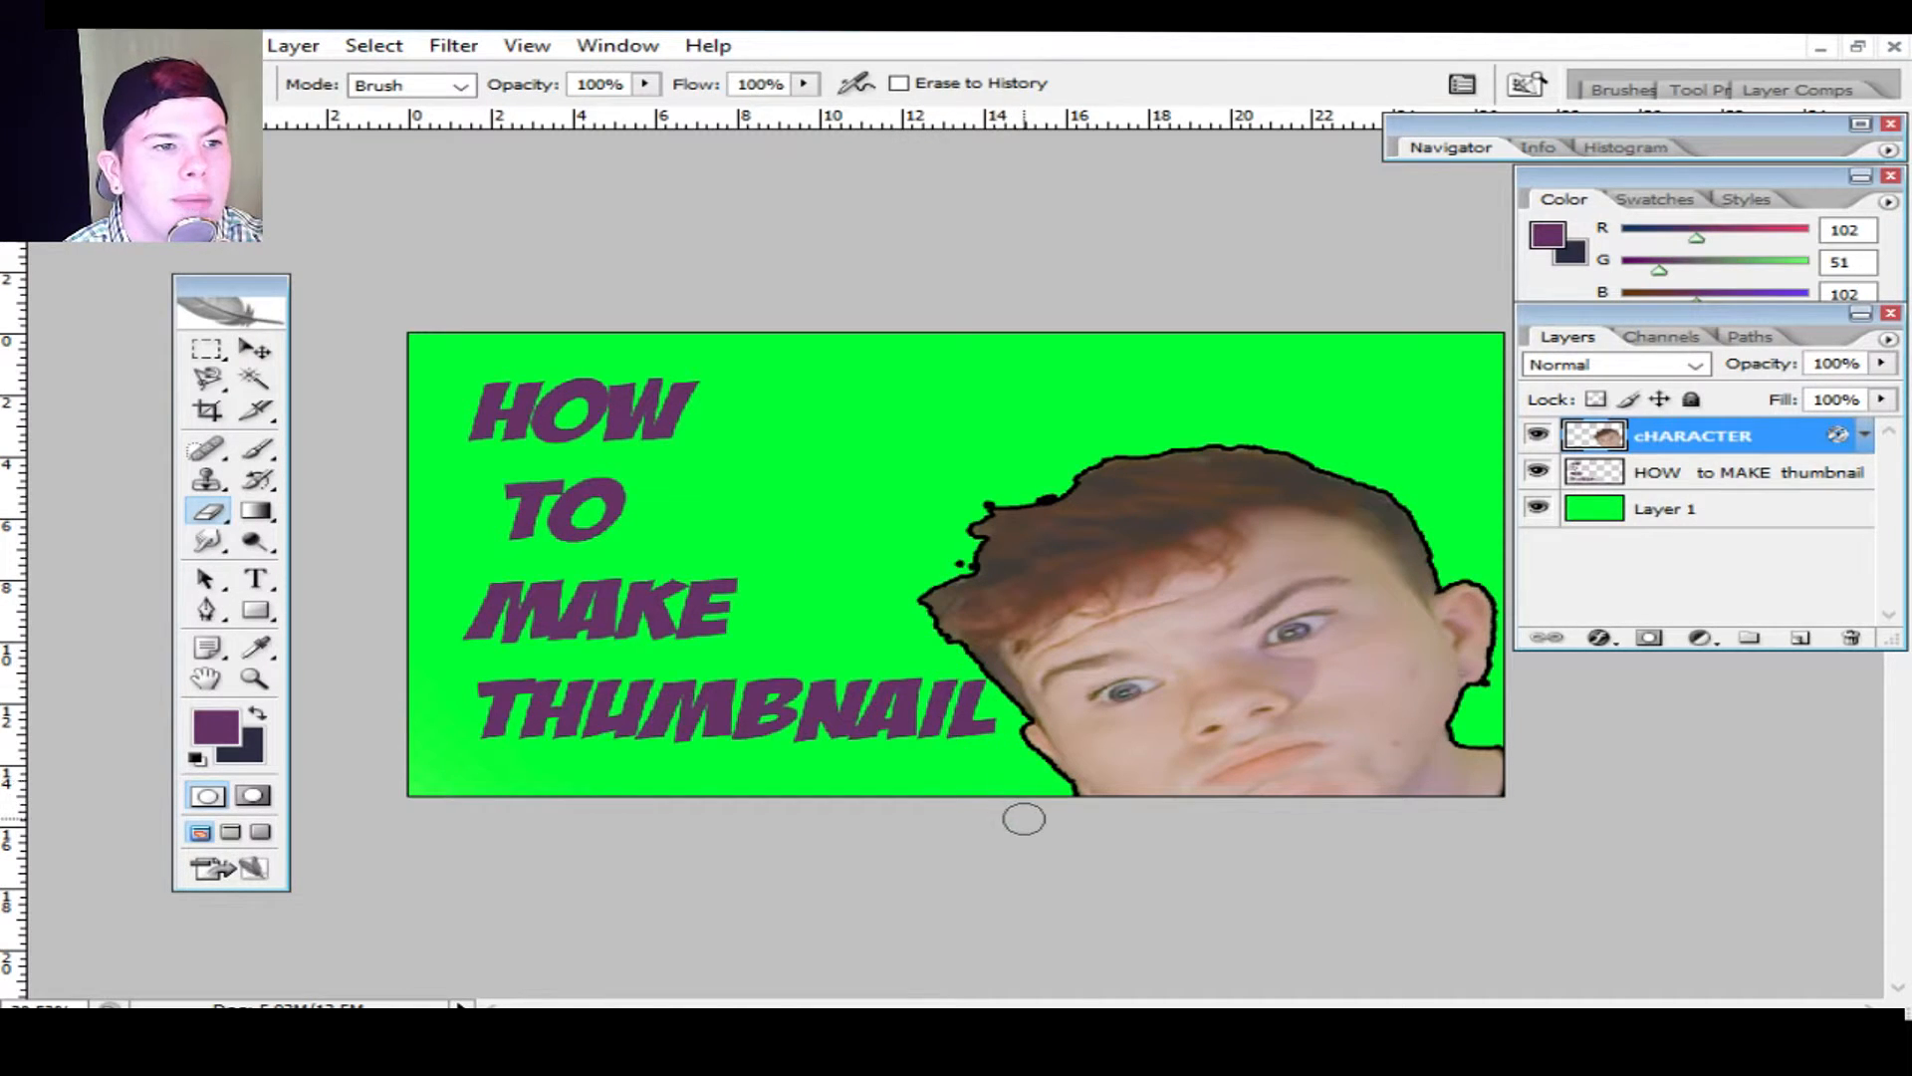
pyautogui.click(959, 561)
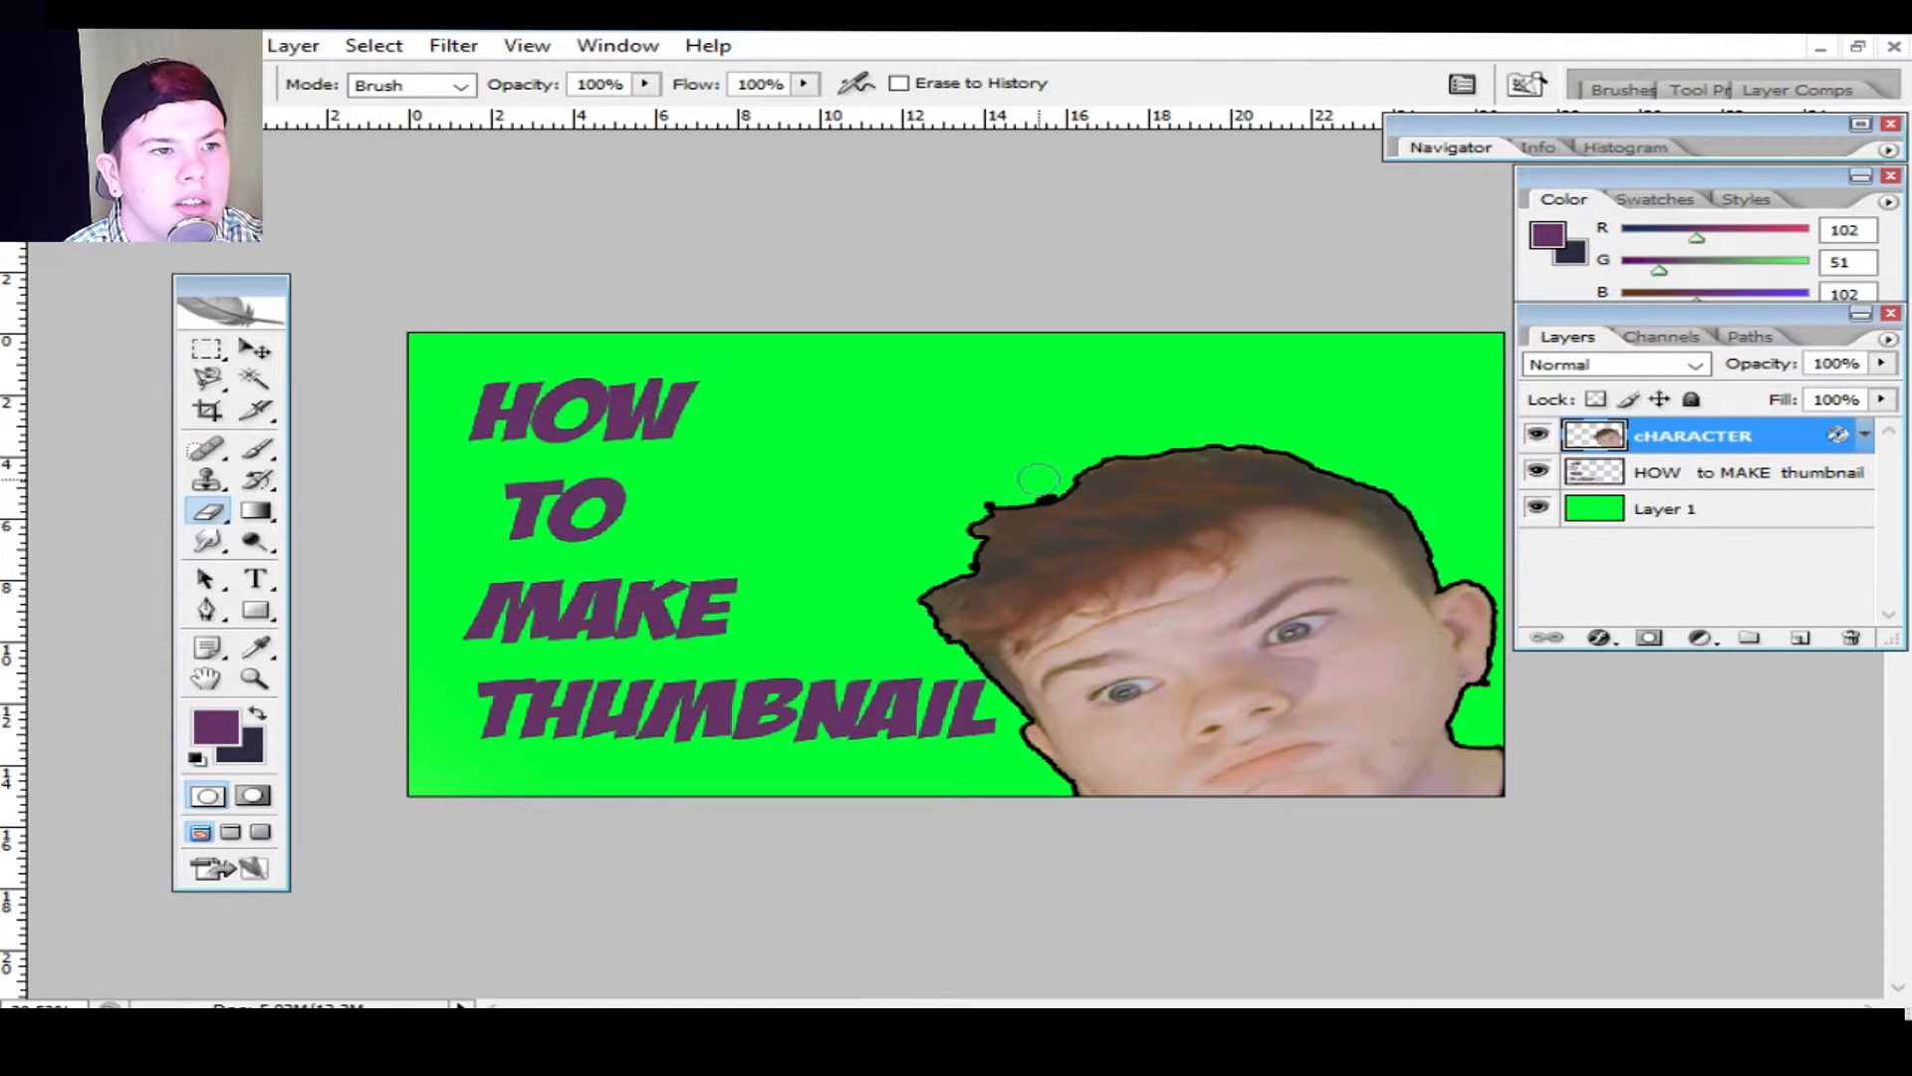
pyautogui.click(989, 504)
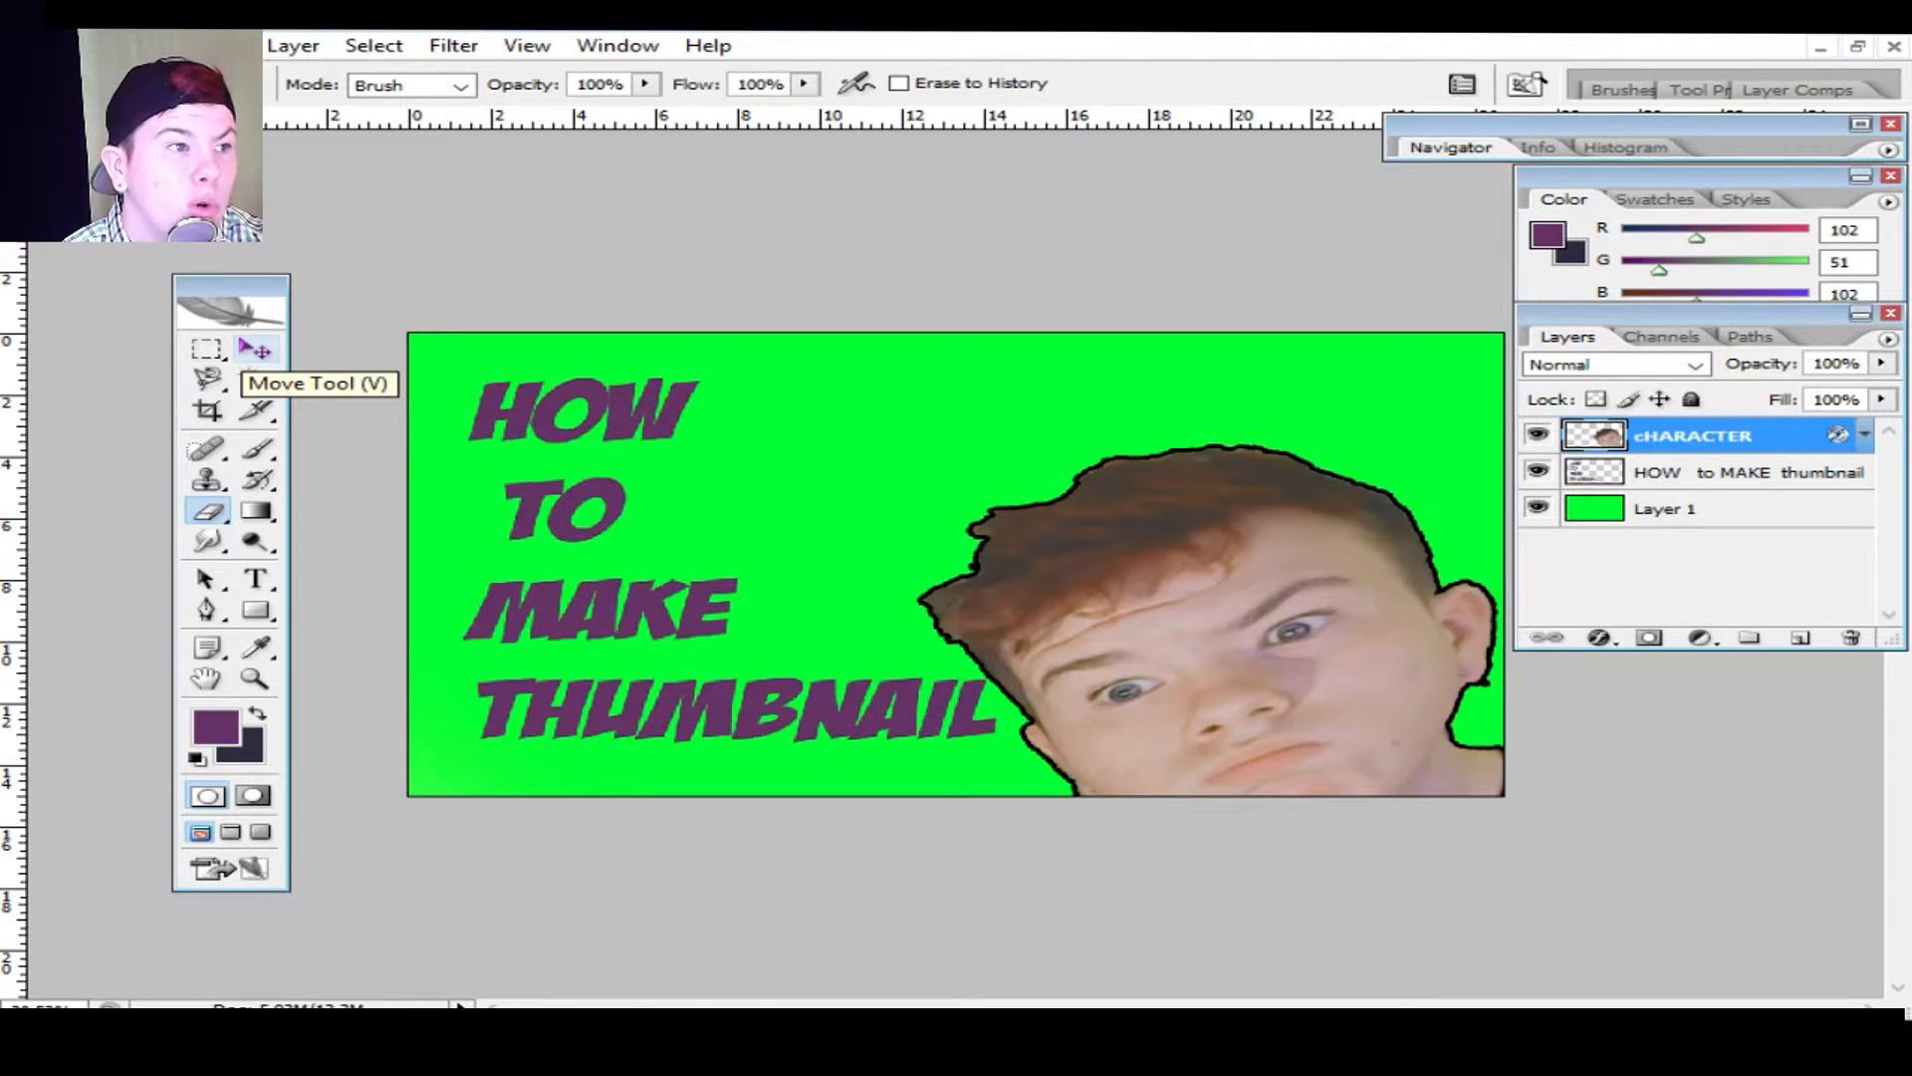
pyautogui.click(255, 351)
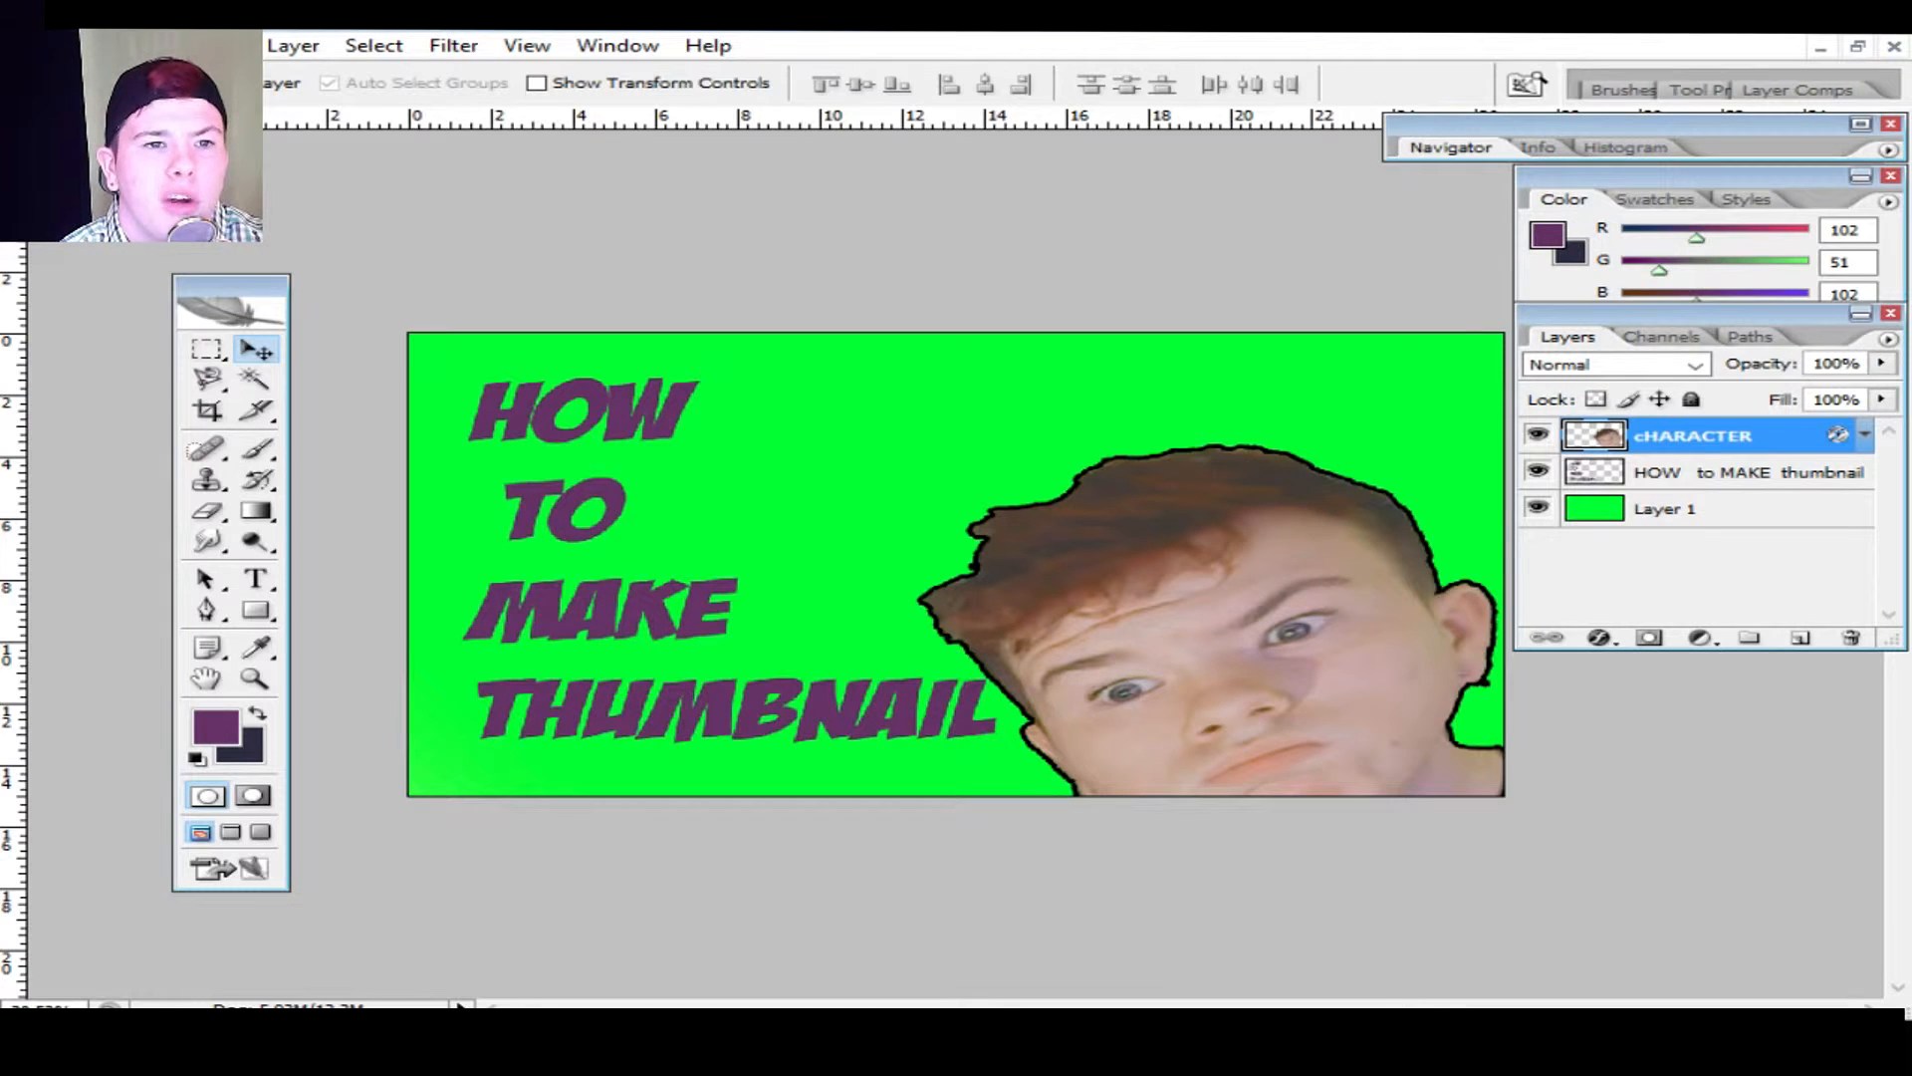
# Step: Add an outside stroke of 9 px in blue-violet 3300ff to the "HOW to MAKE thumbnail" text layer
pyautogui.click(1747, 472)
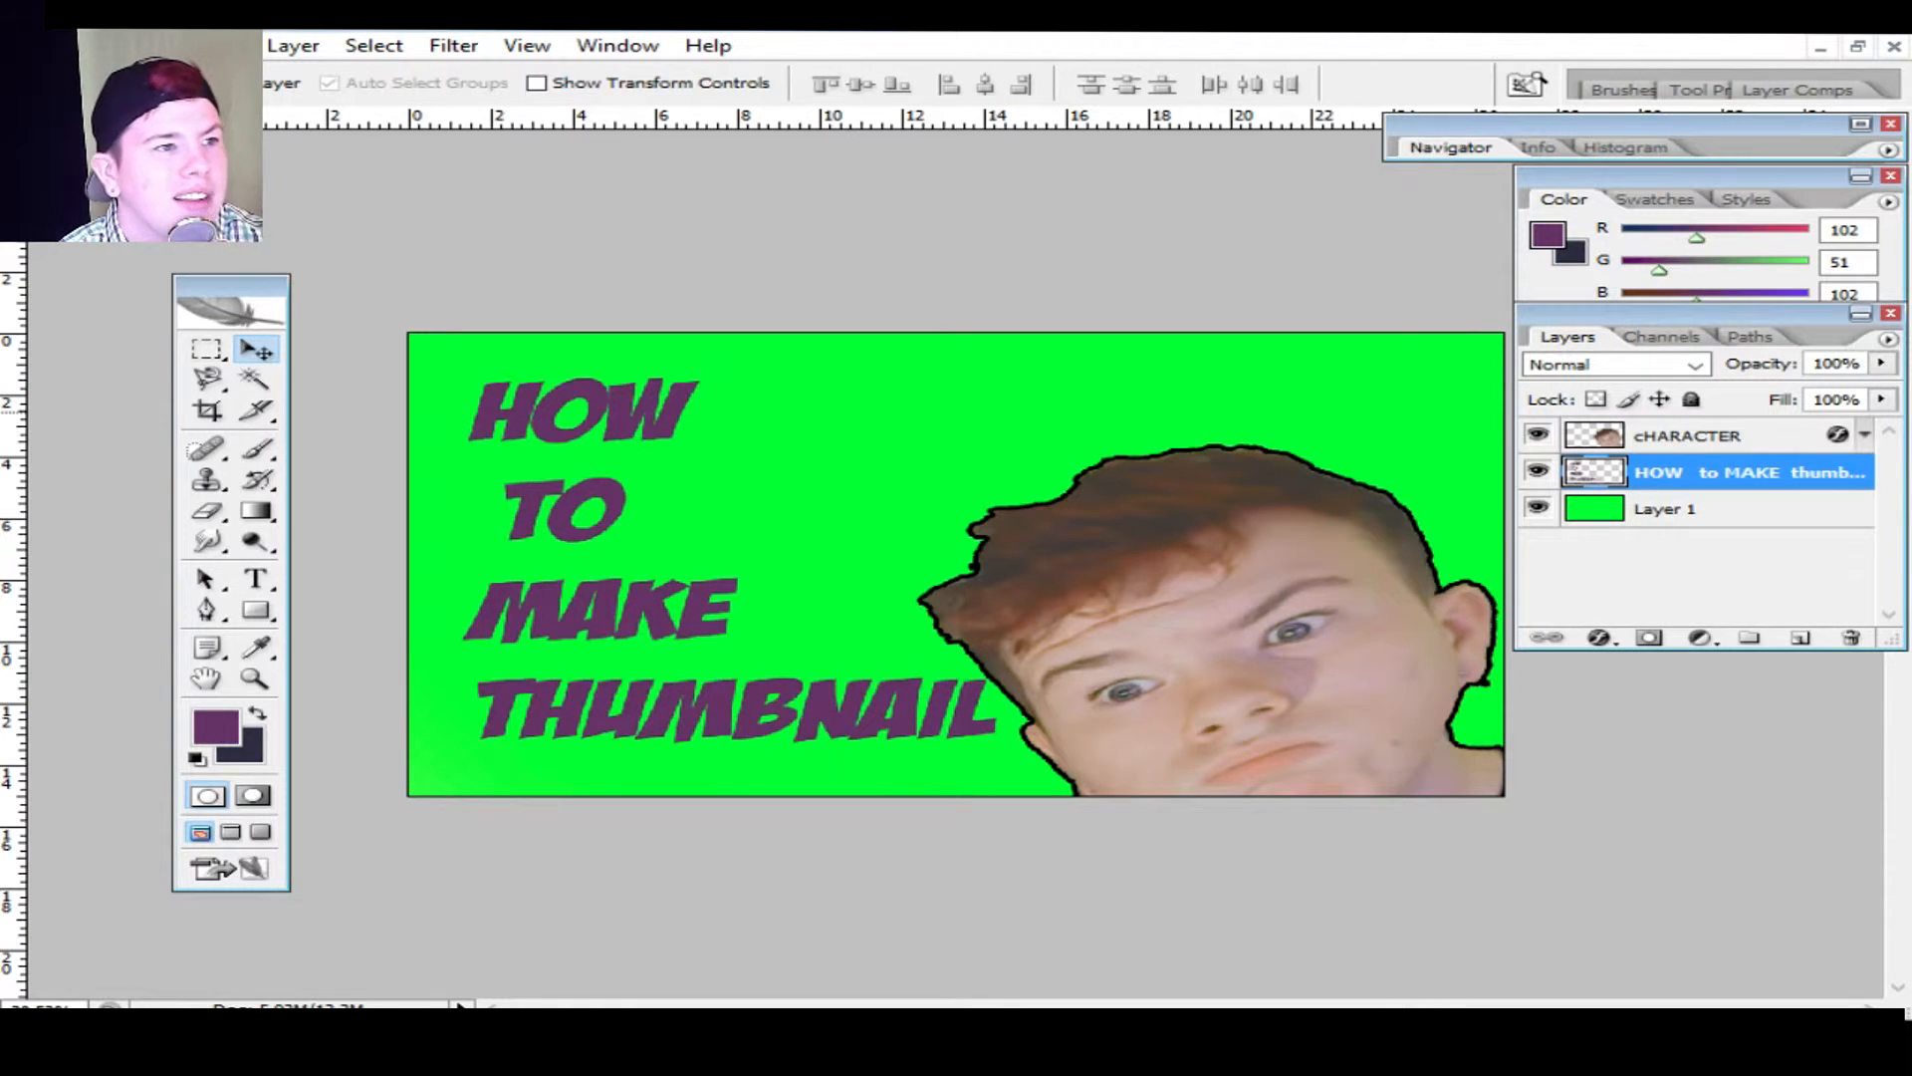
pyautogui.doubleClick(1746, 472)
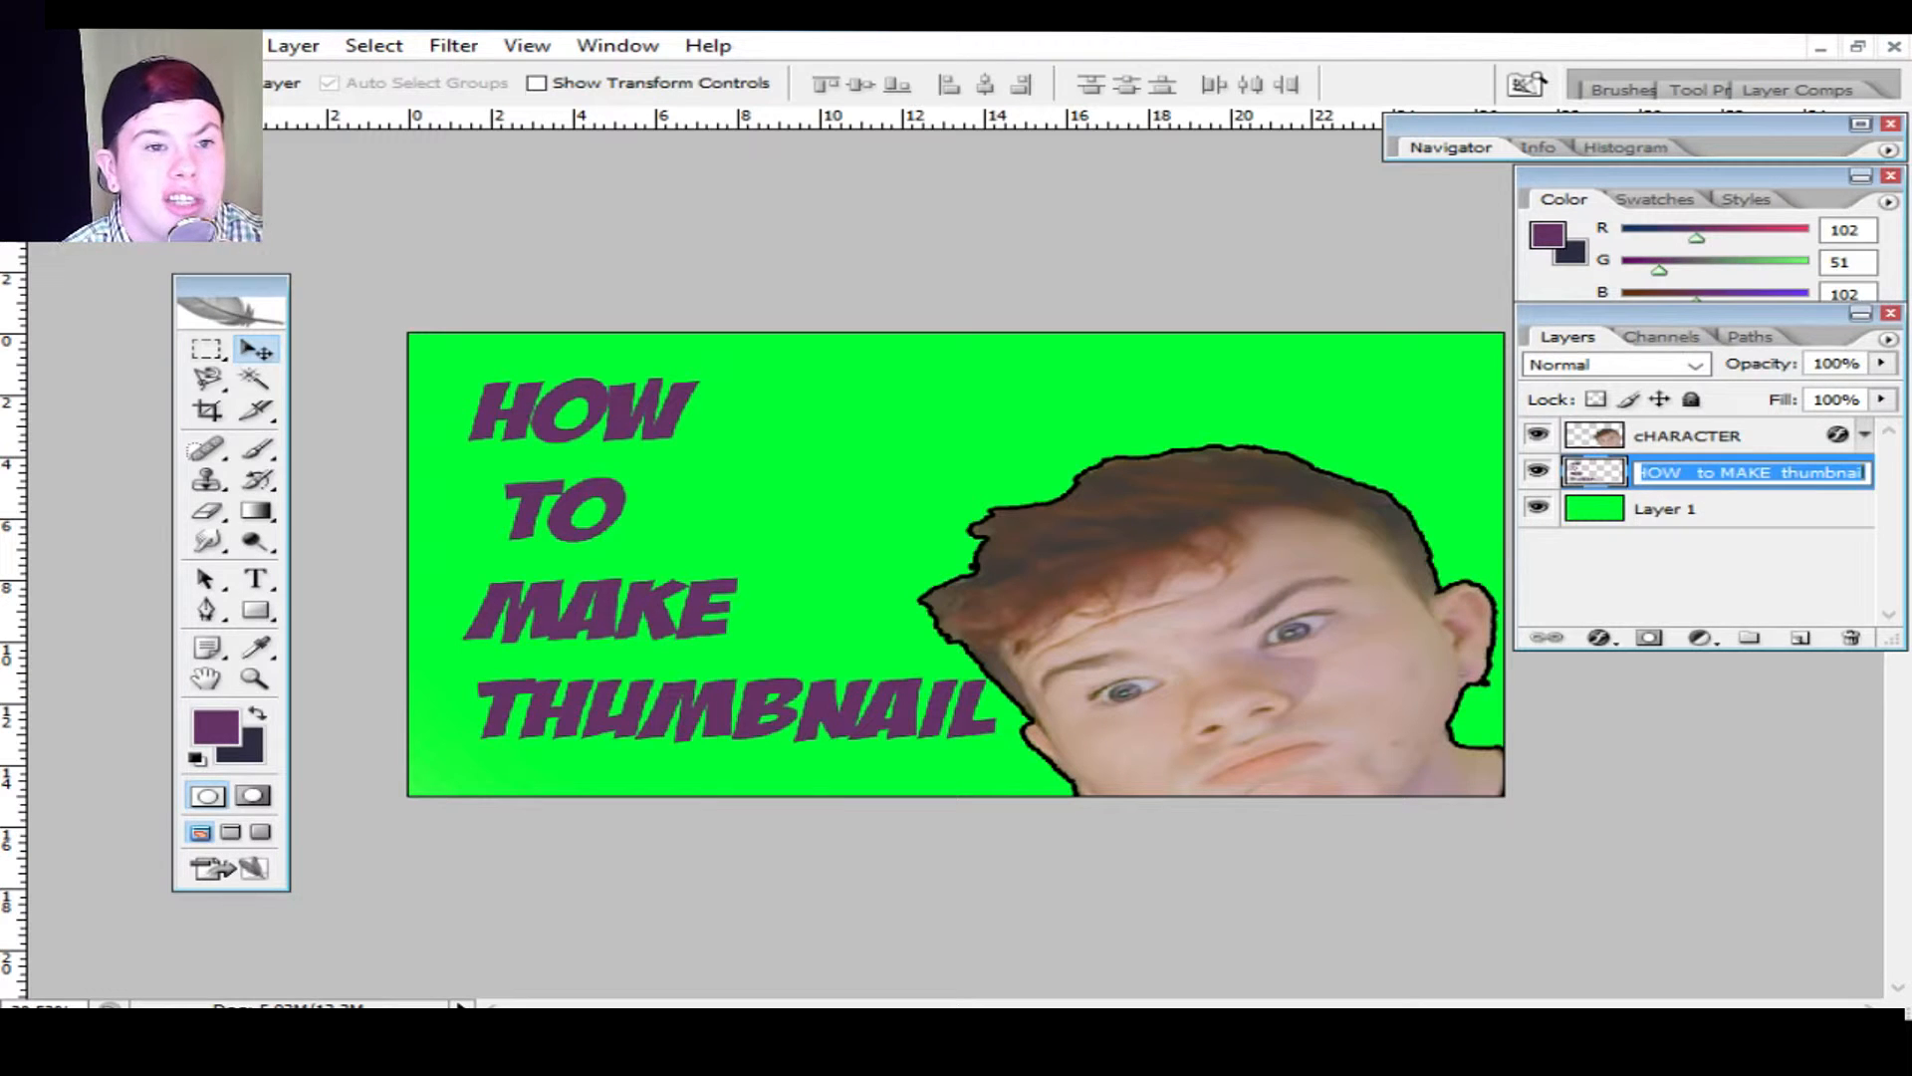
pyautogui.doubleClick(1594, 472)
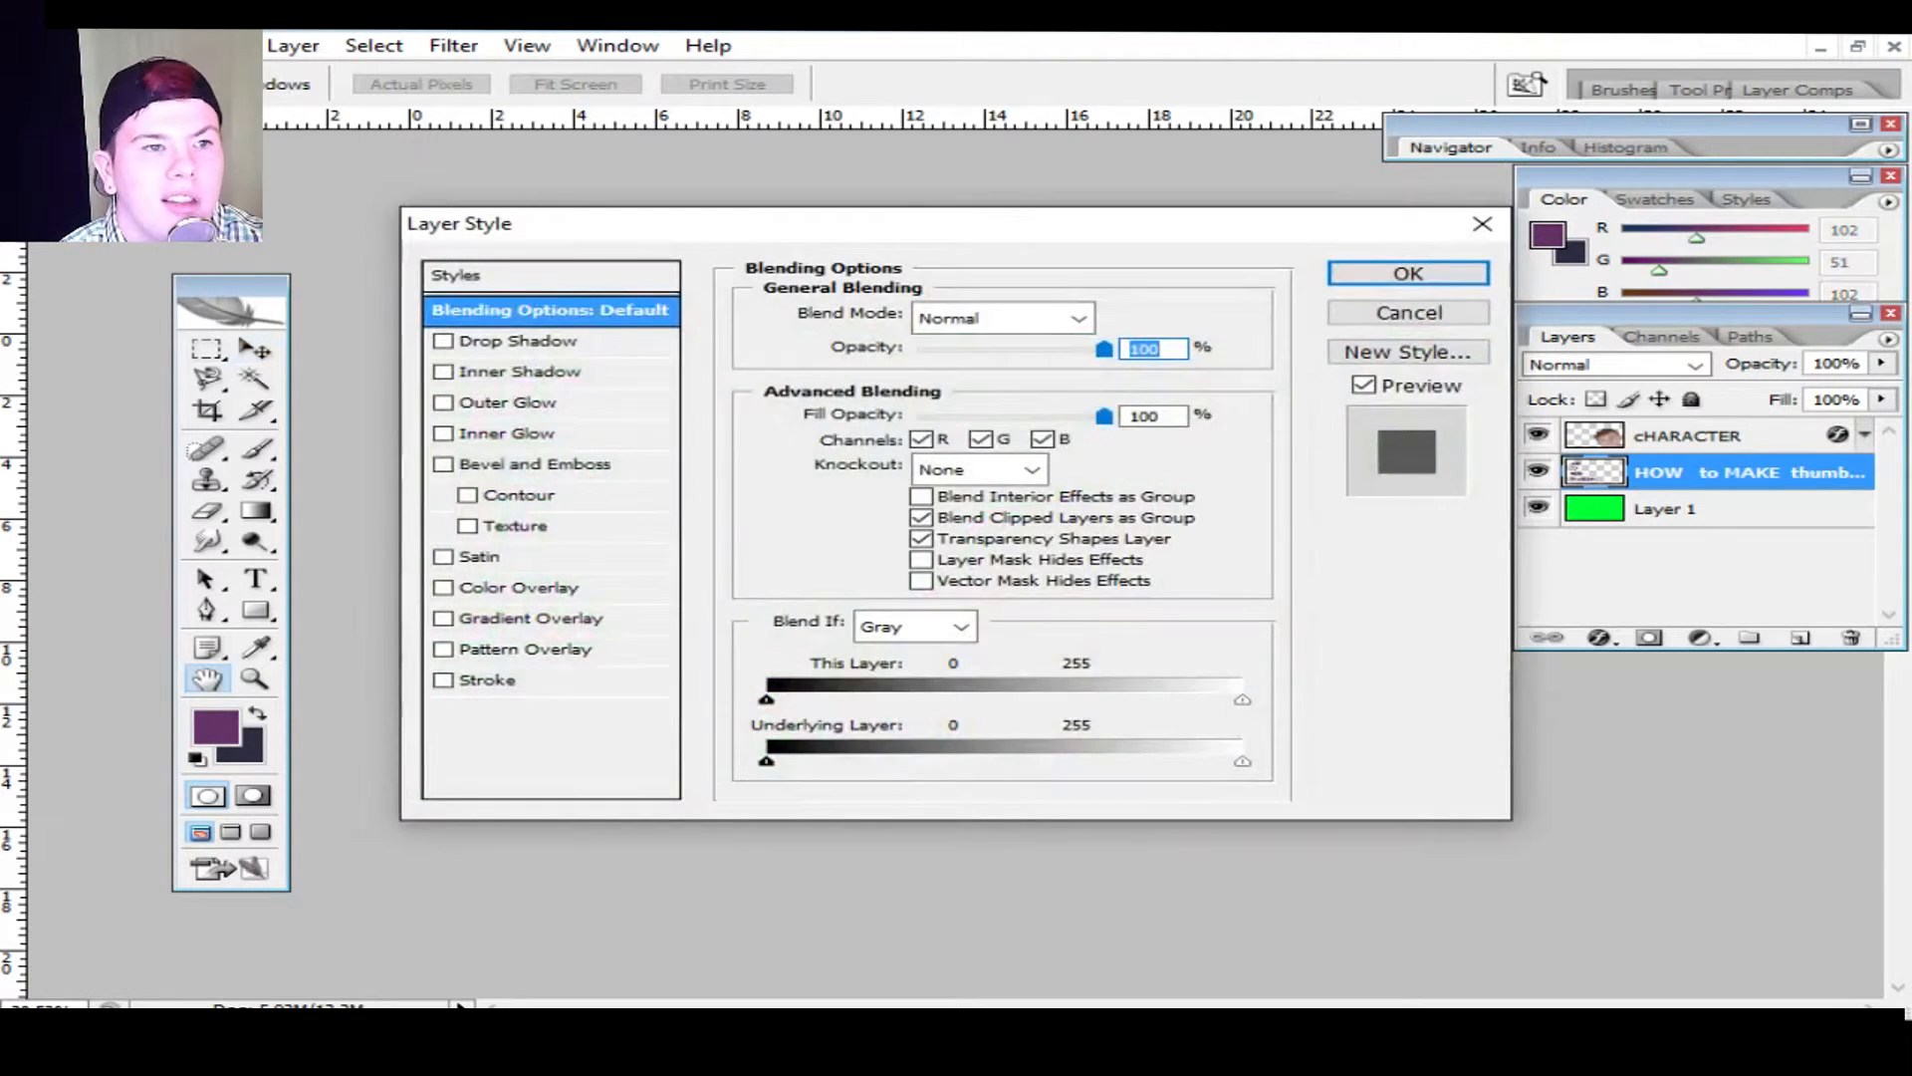
pyautogui.moveTo(598, 224); pyautogui.dragTo(1105, 130)
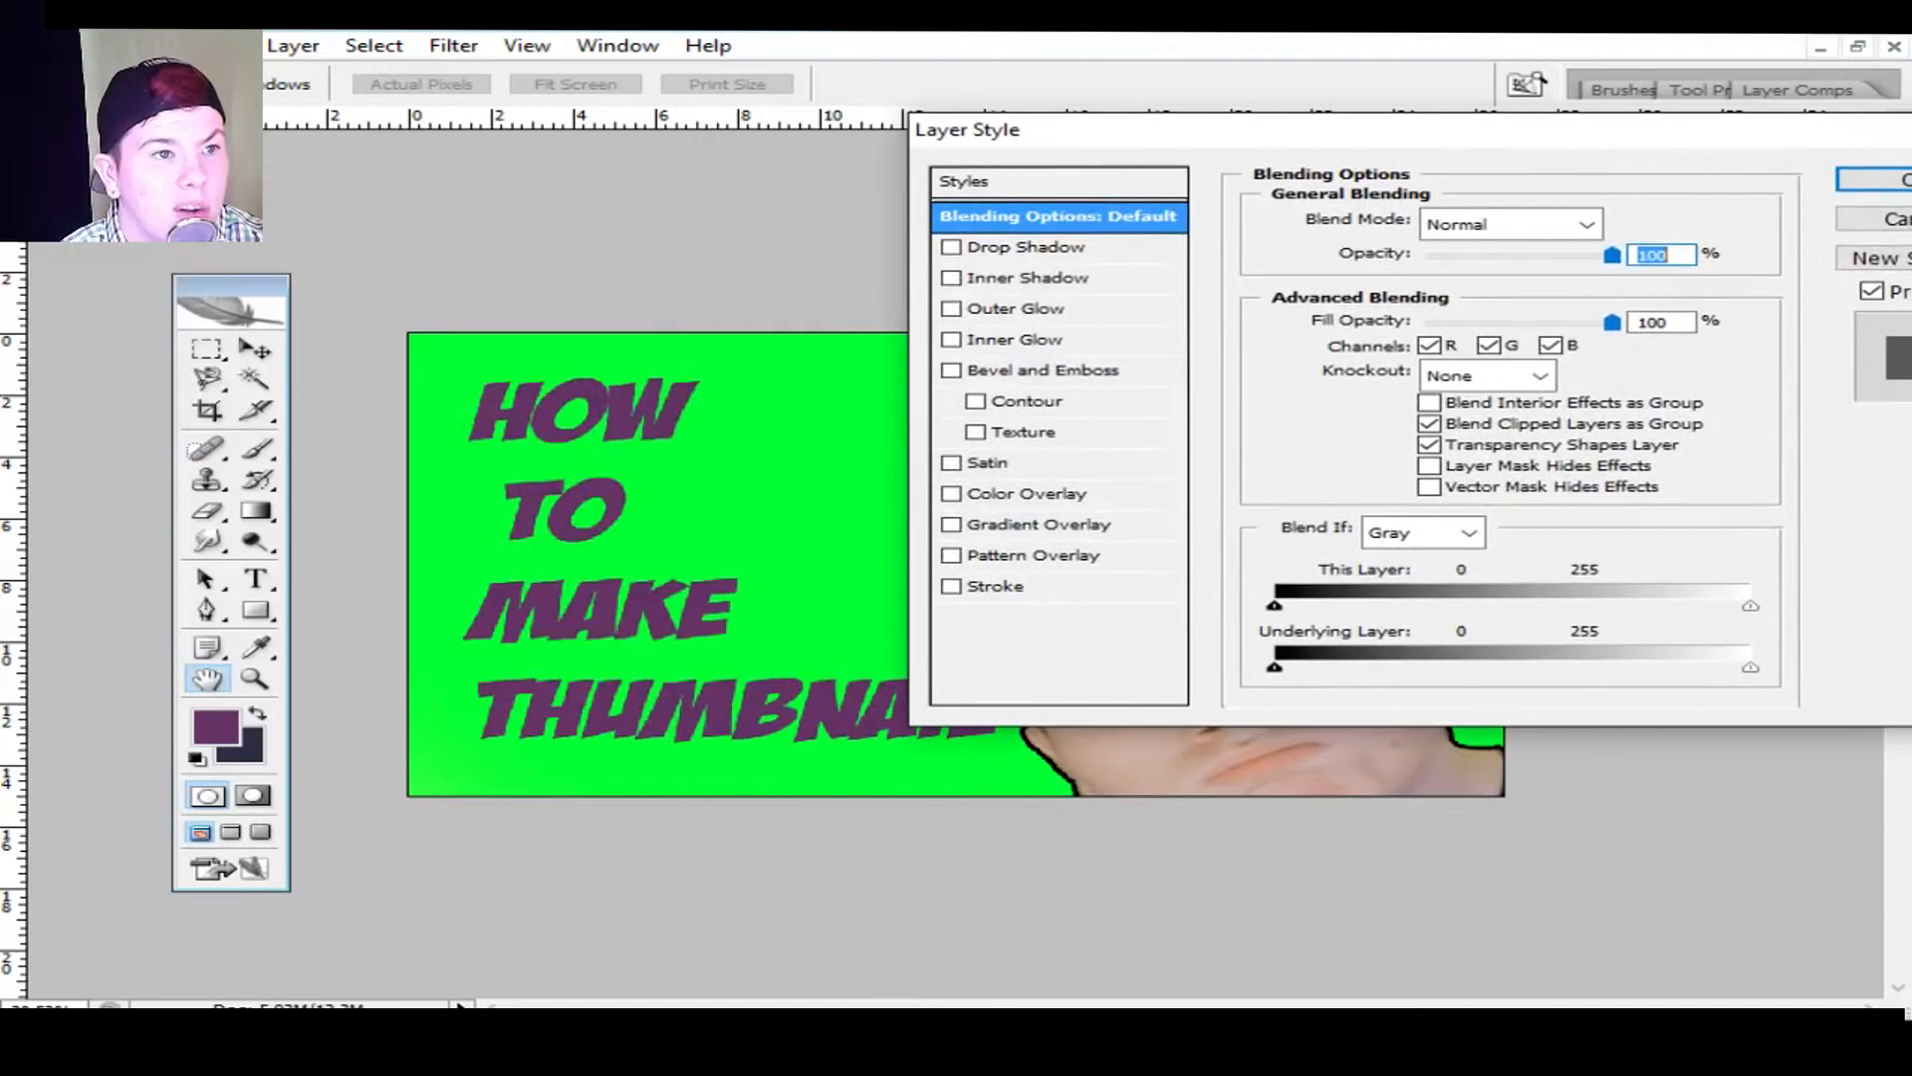
pyautogui.click(996, 585)
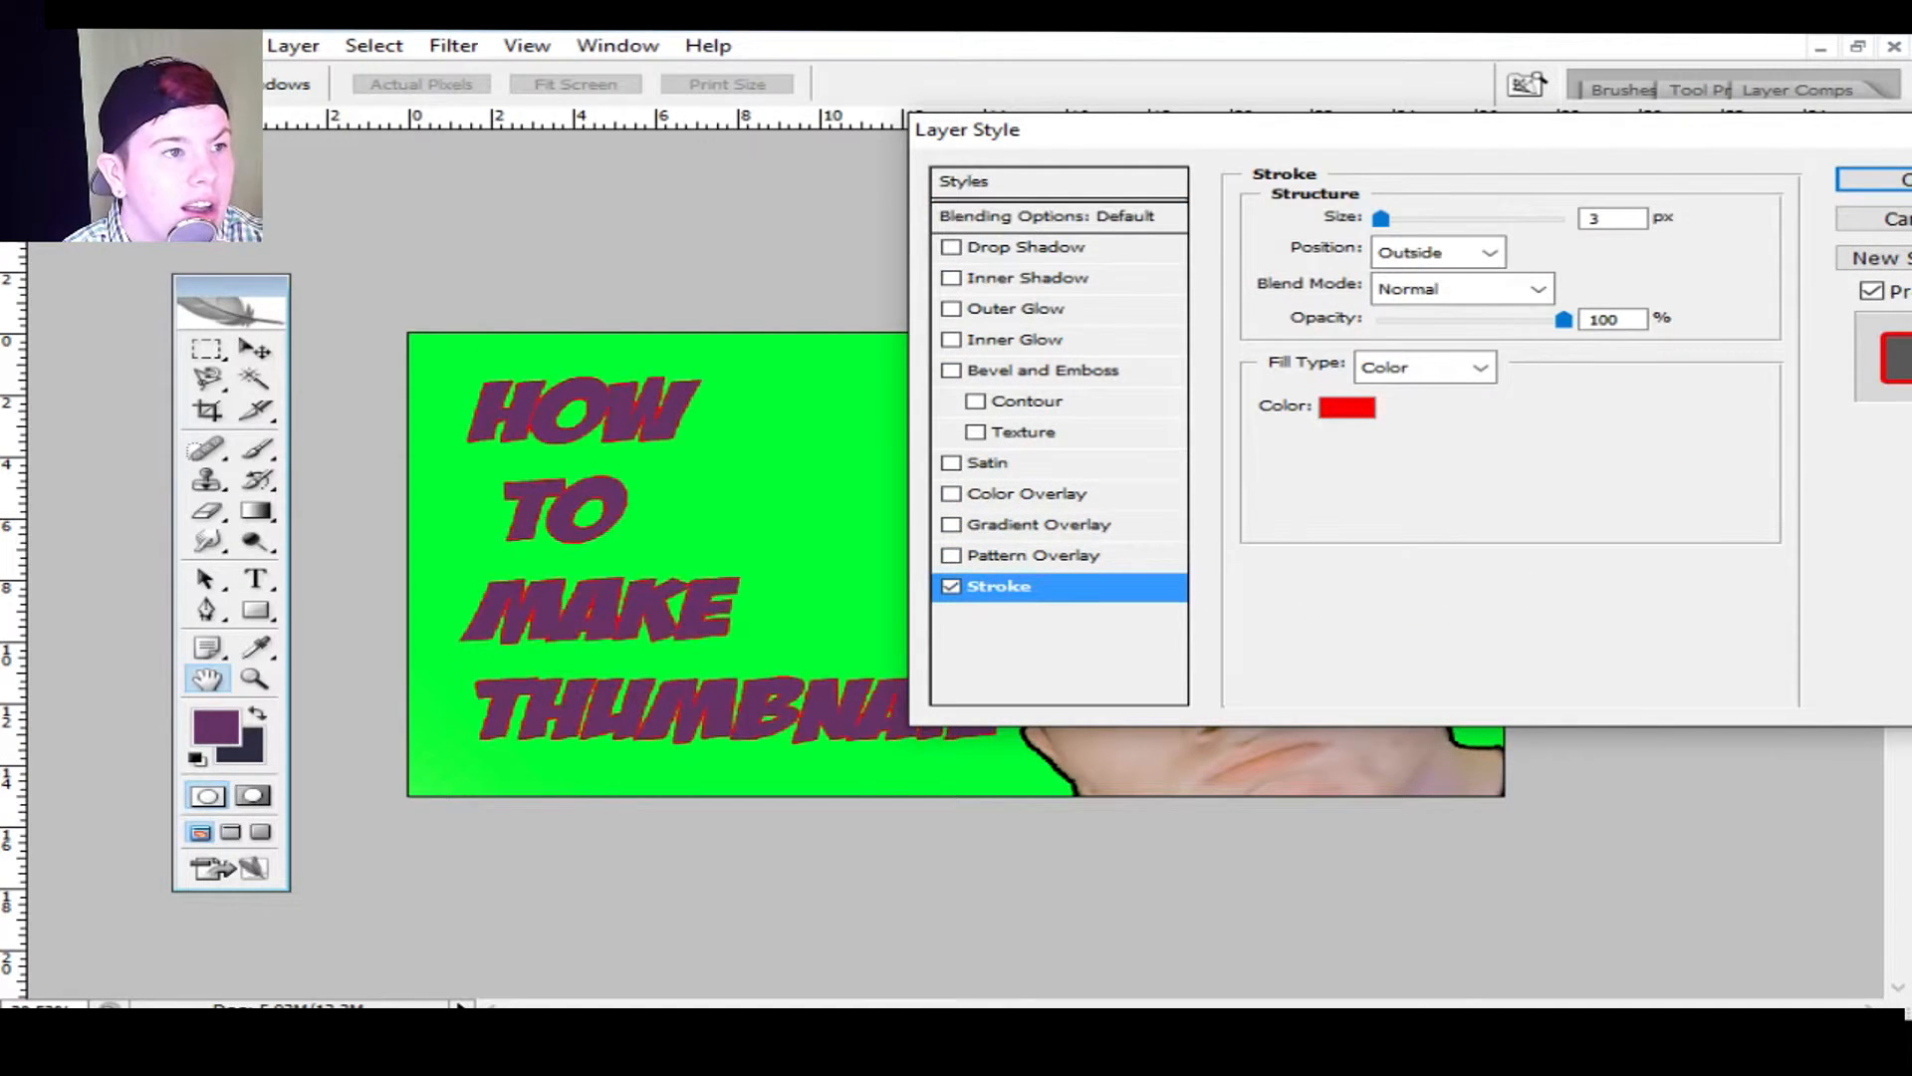
pyautogui.click(1346, 406)
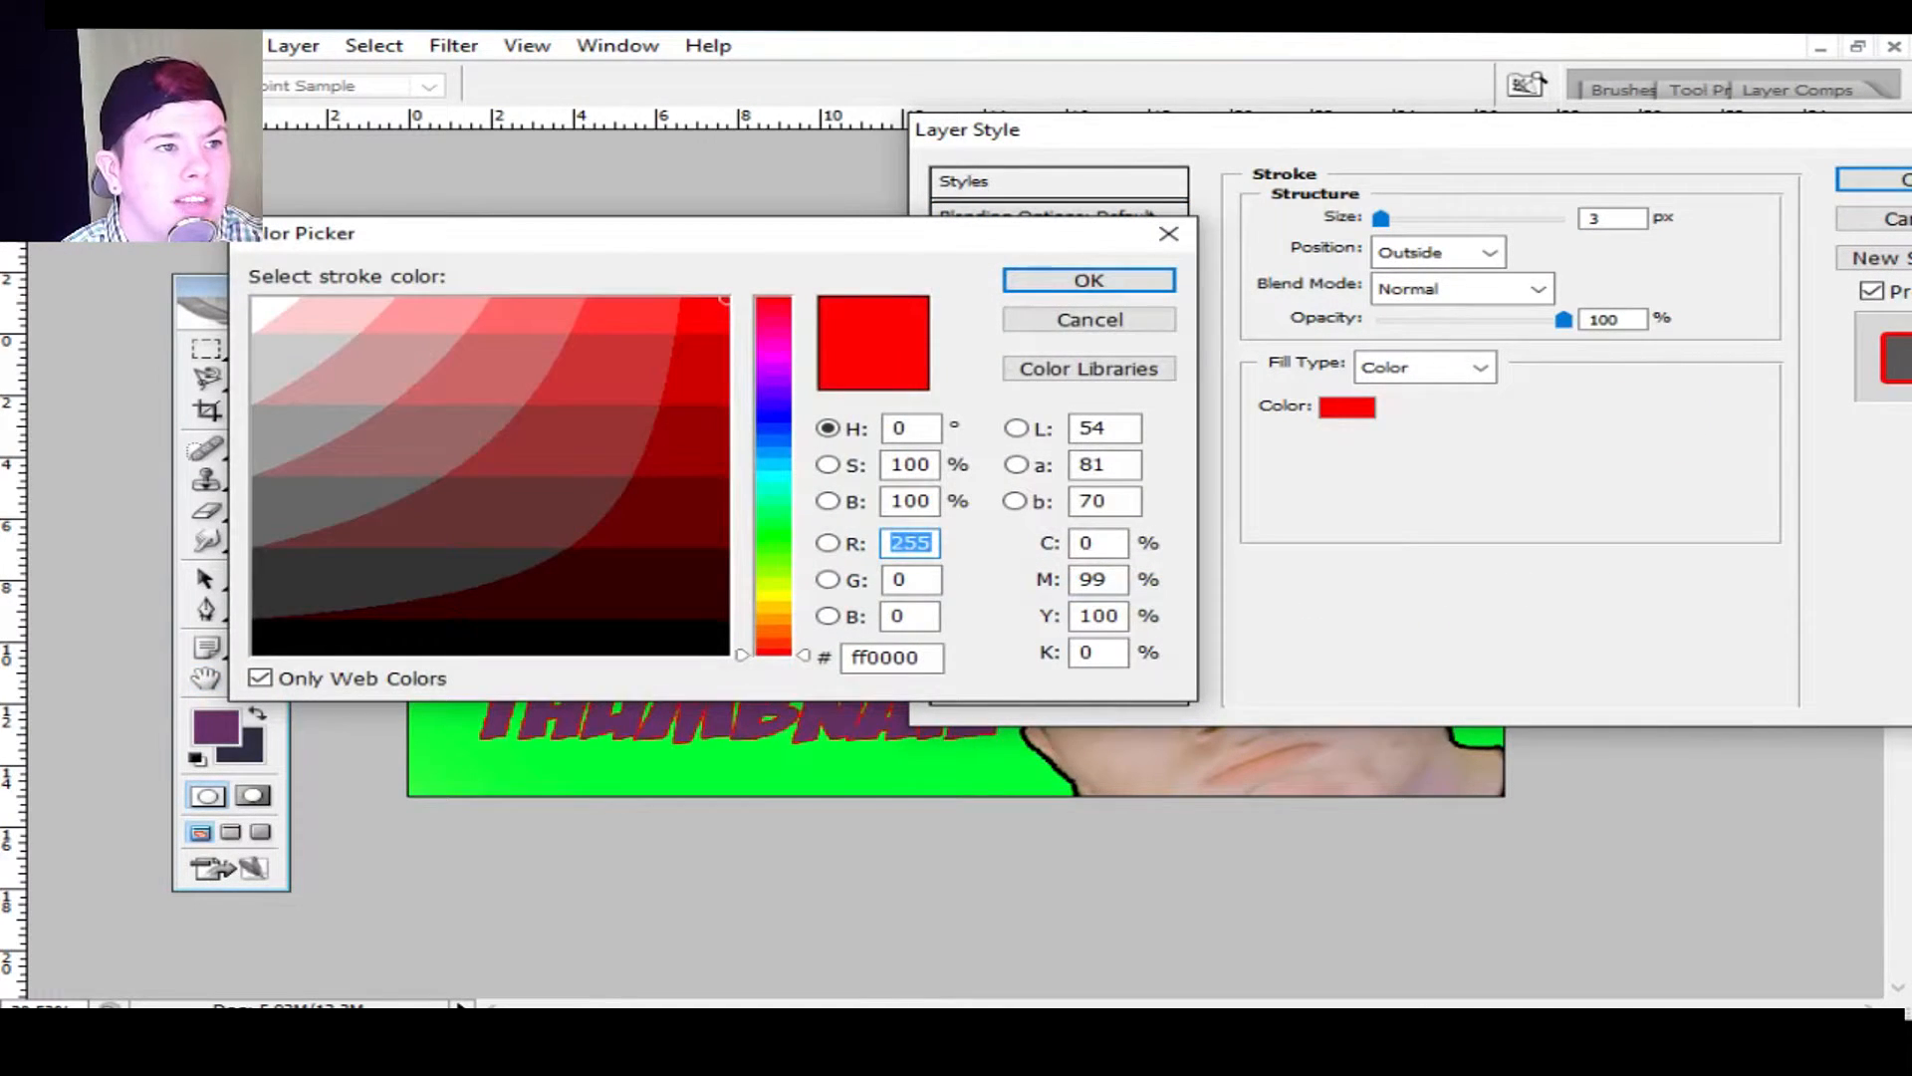
pyautogui.moveTo(717, 233); pyautogui.dragTo(1488, 398)
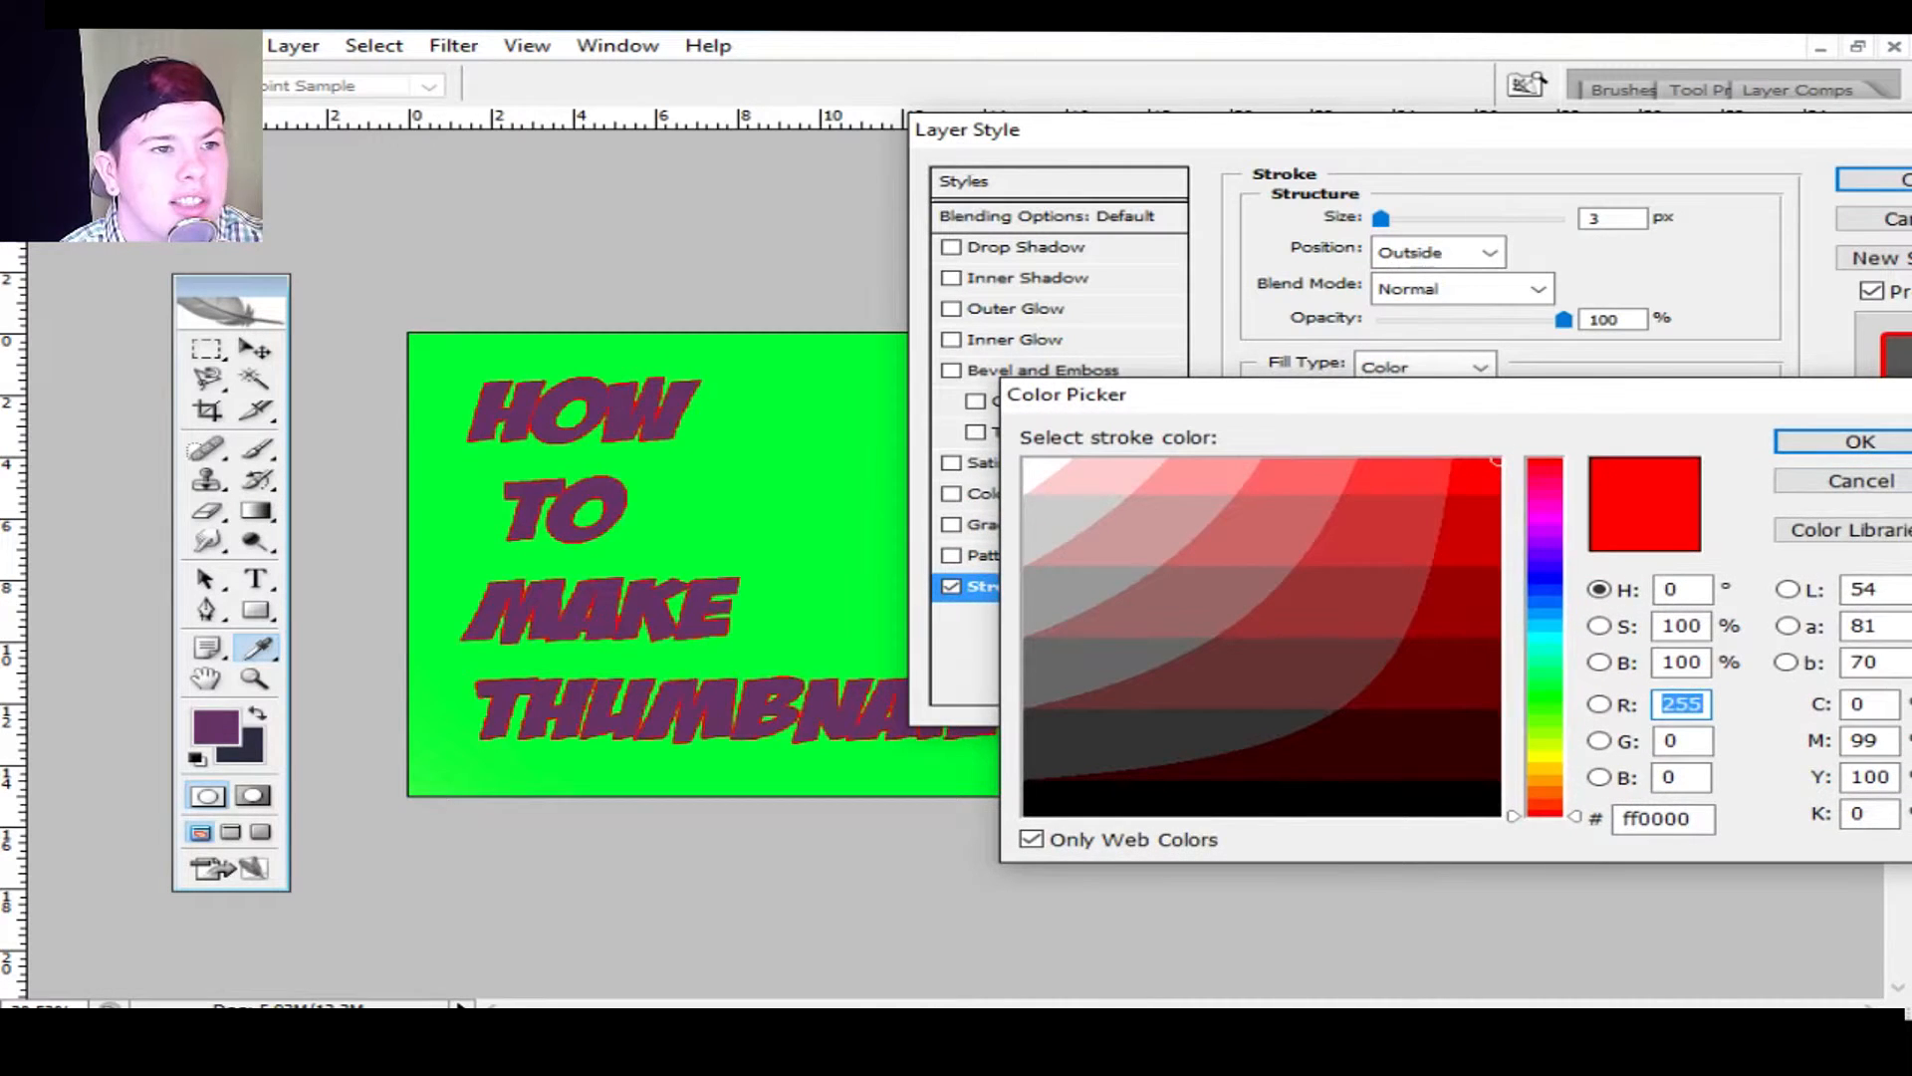
pyautogui.click(1041, 463)
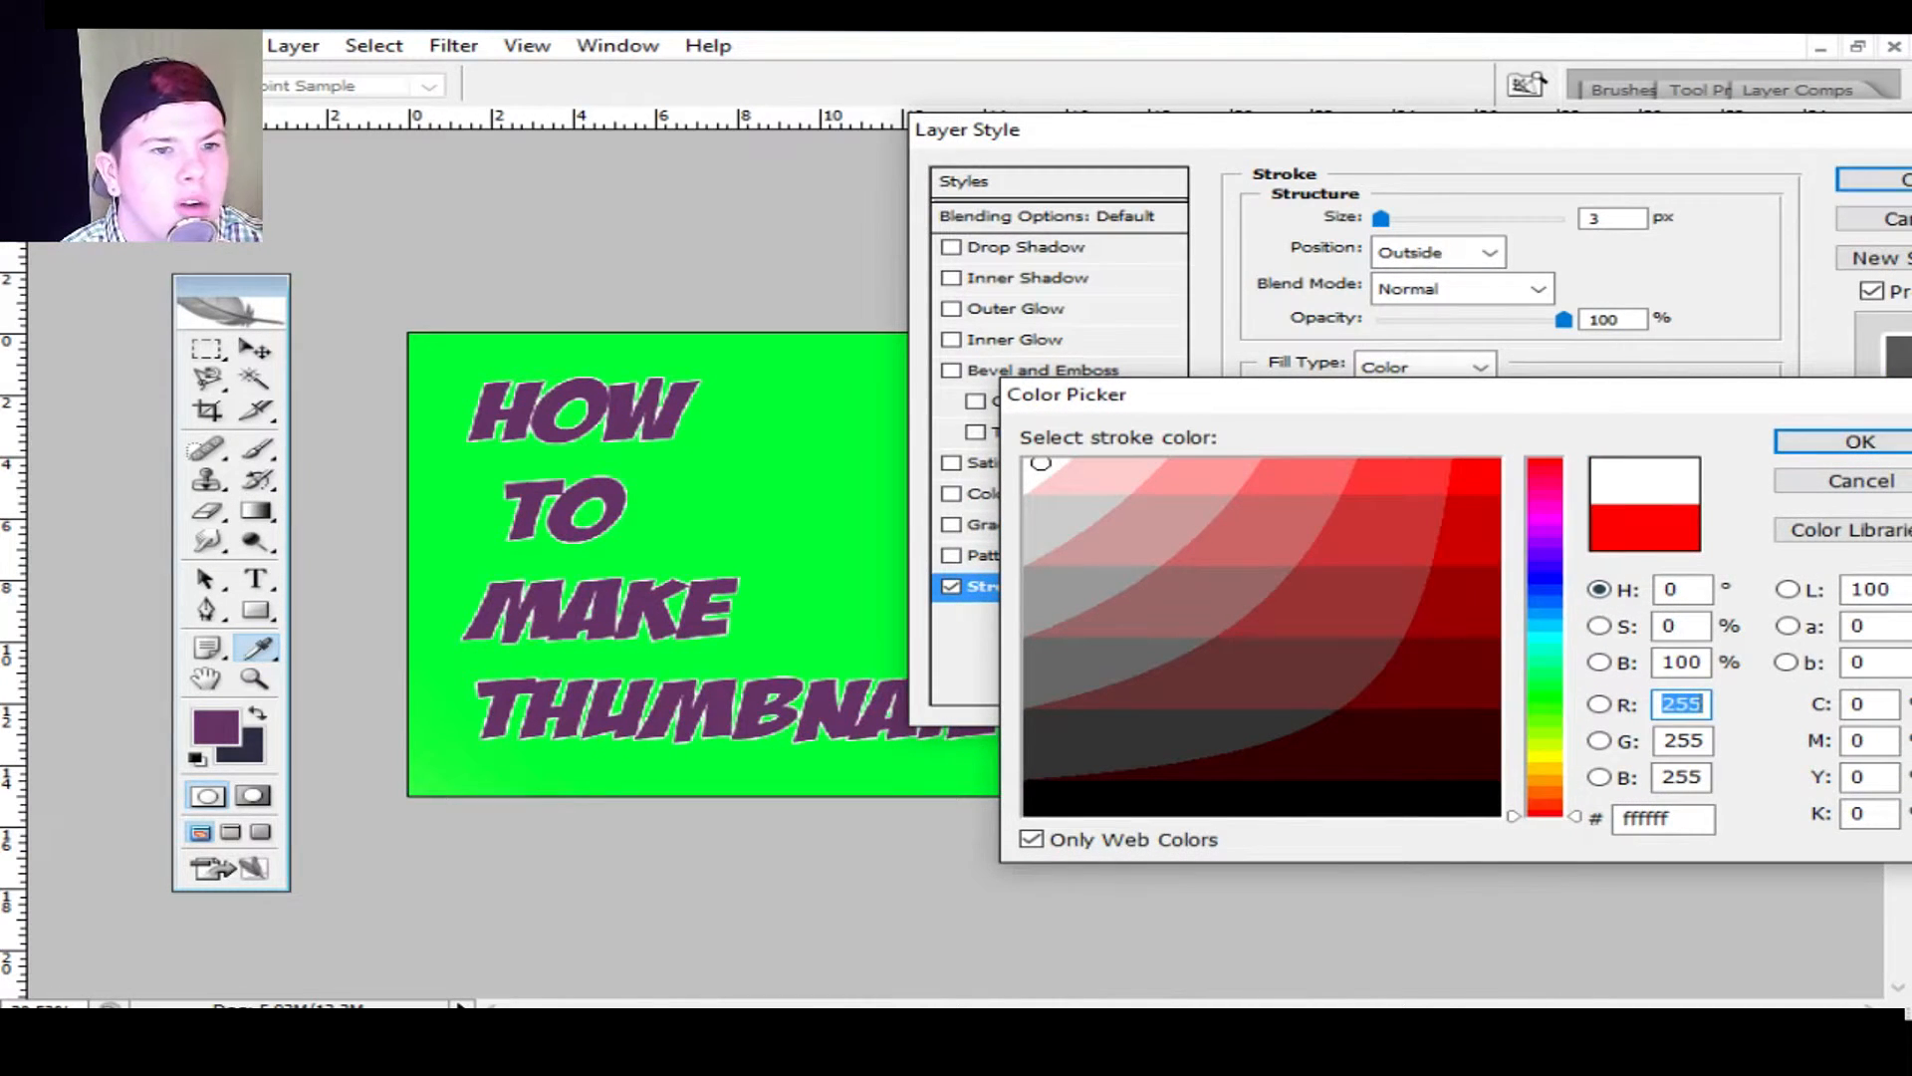
pyautogui.click(1544, 568)
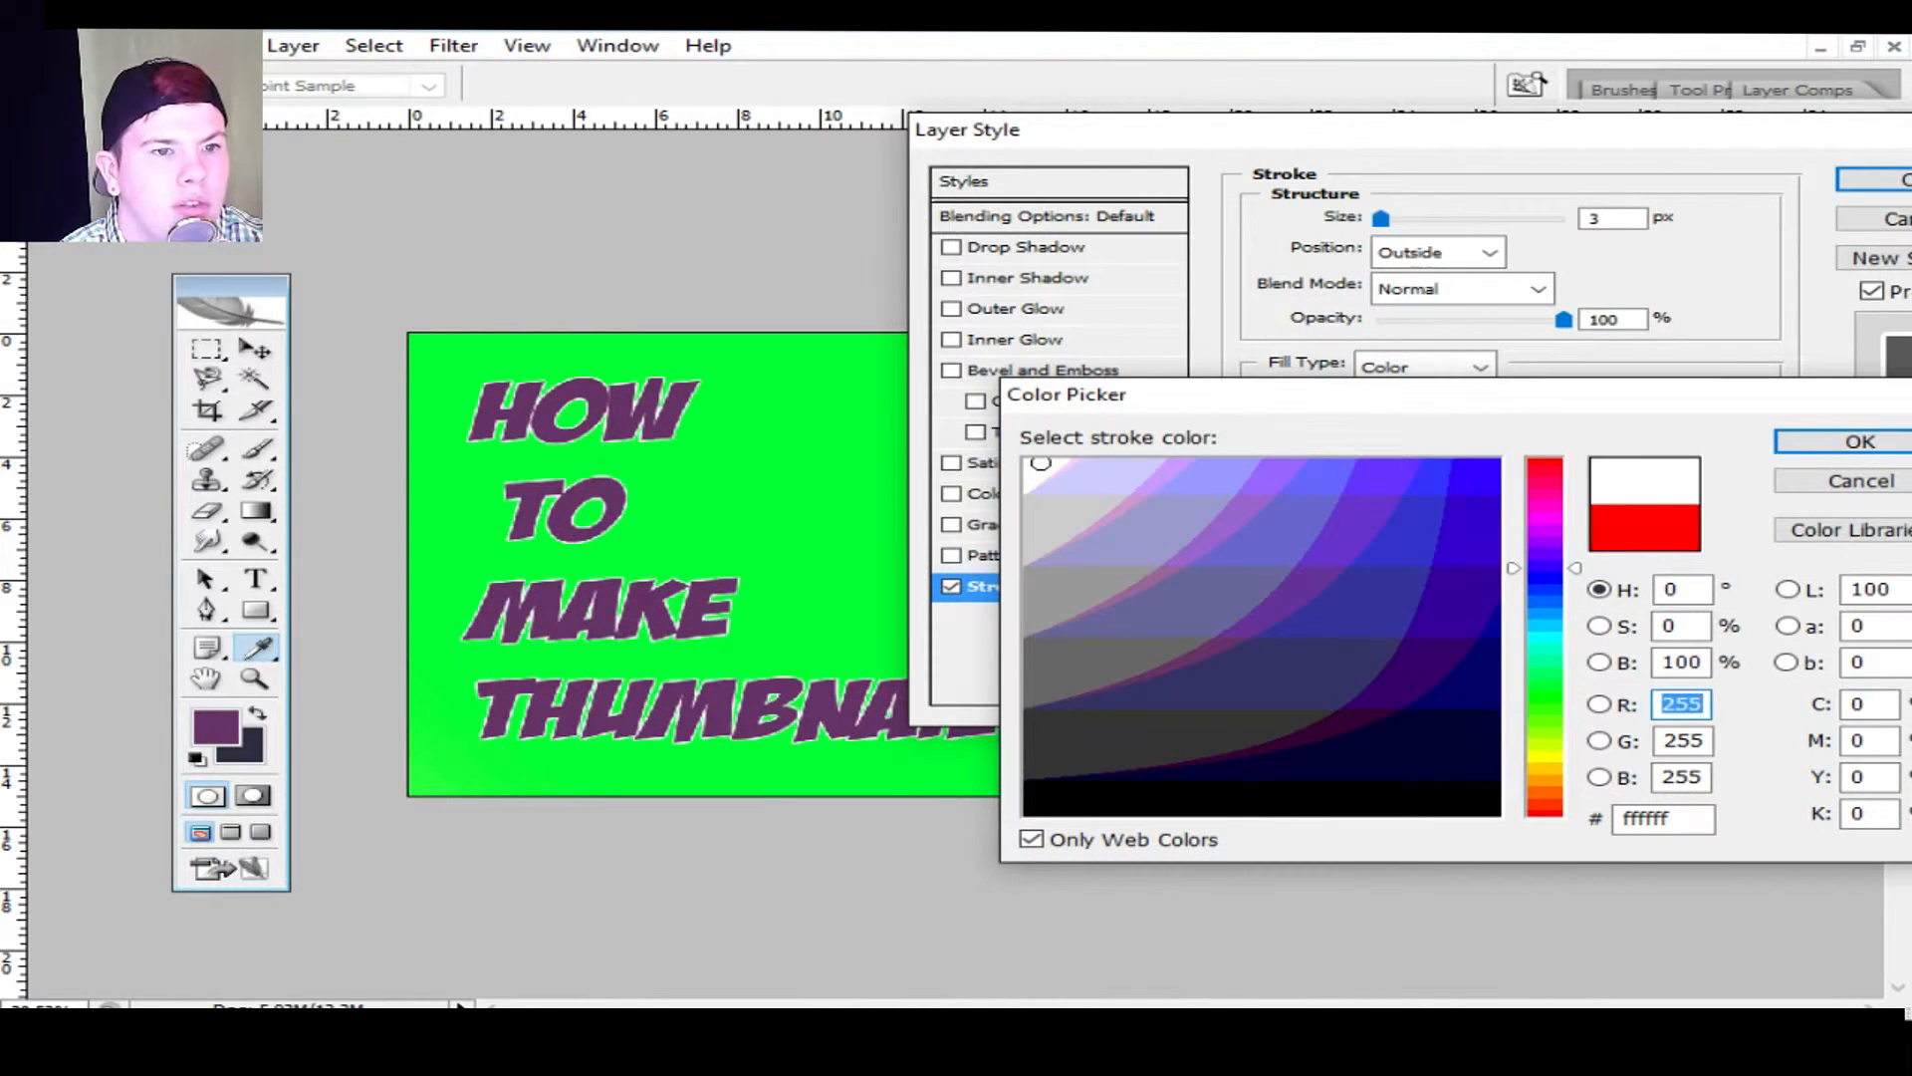
pyautogui.click(1478, 472)
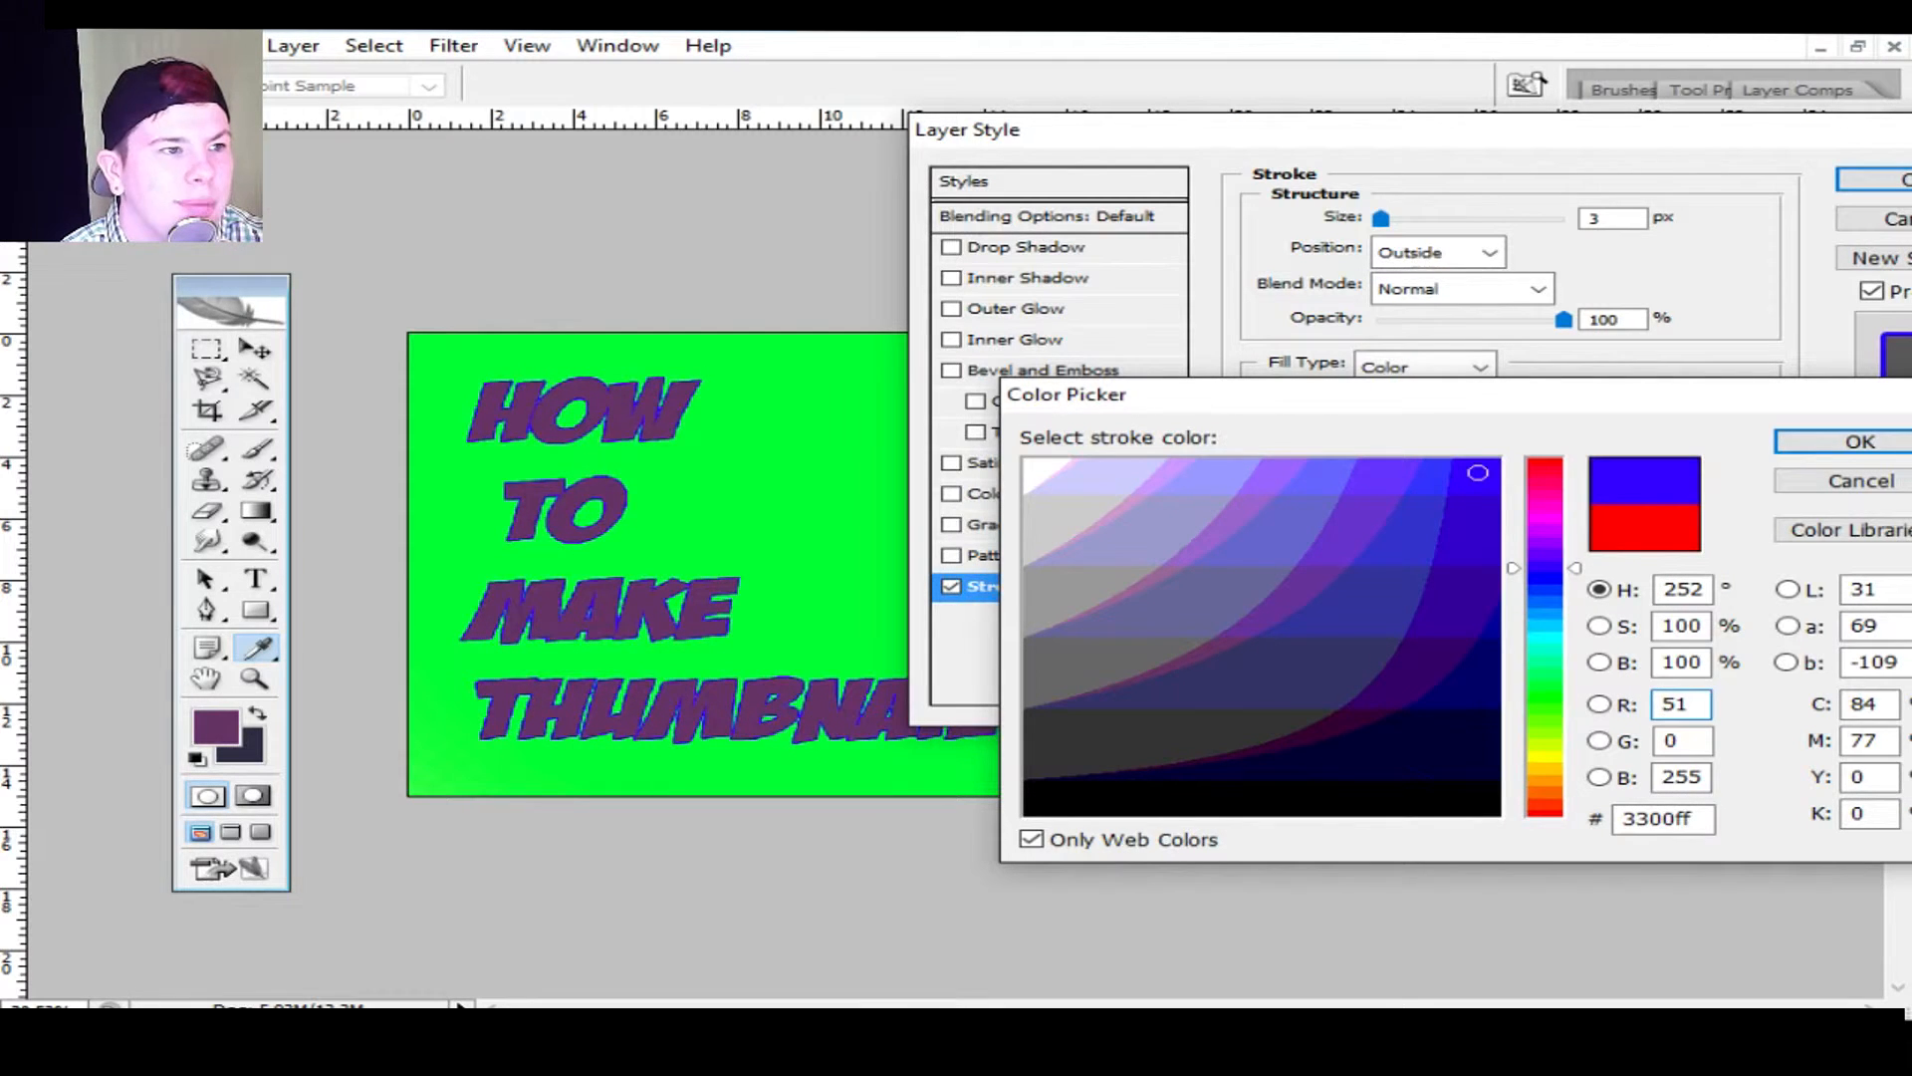
pyautogui.click(1860, 441)
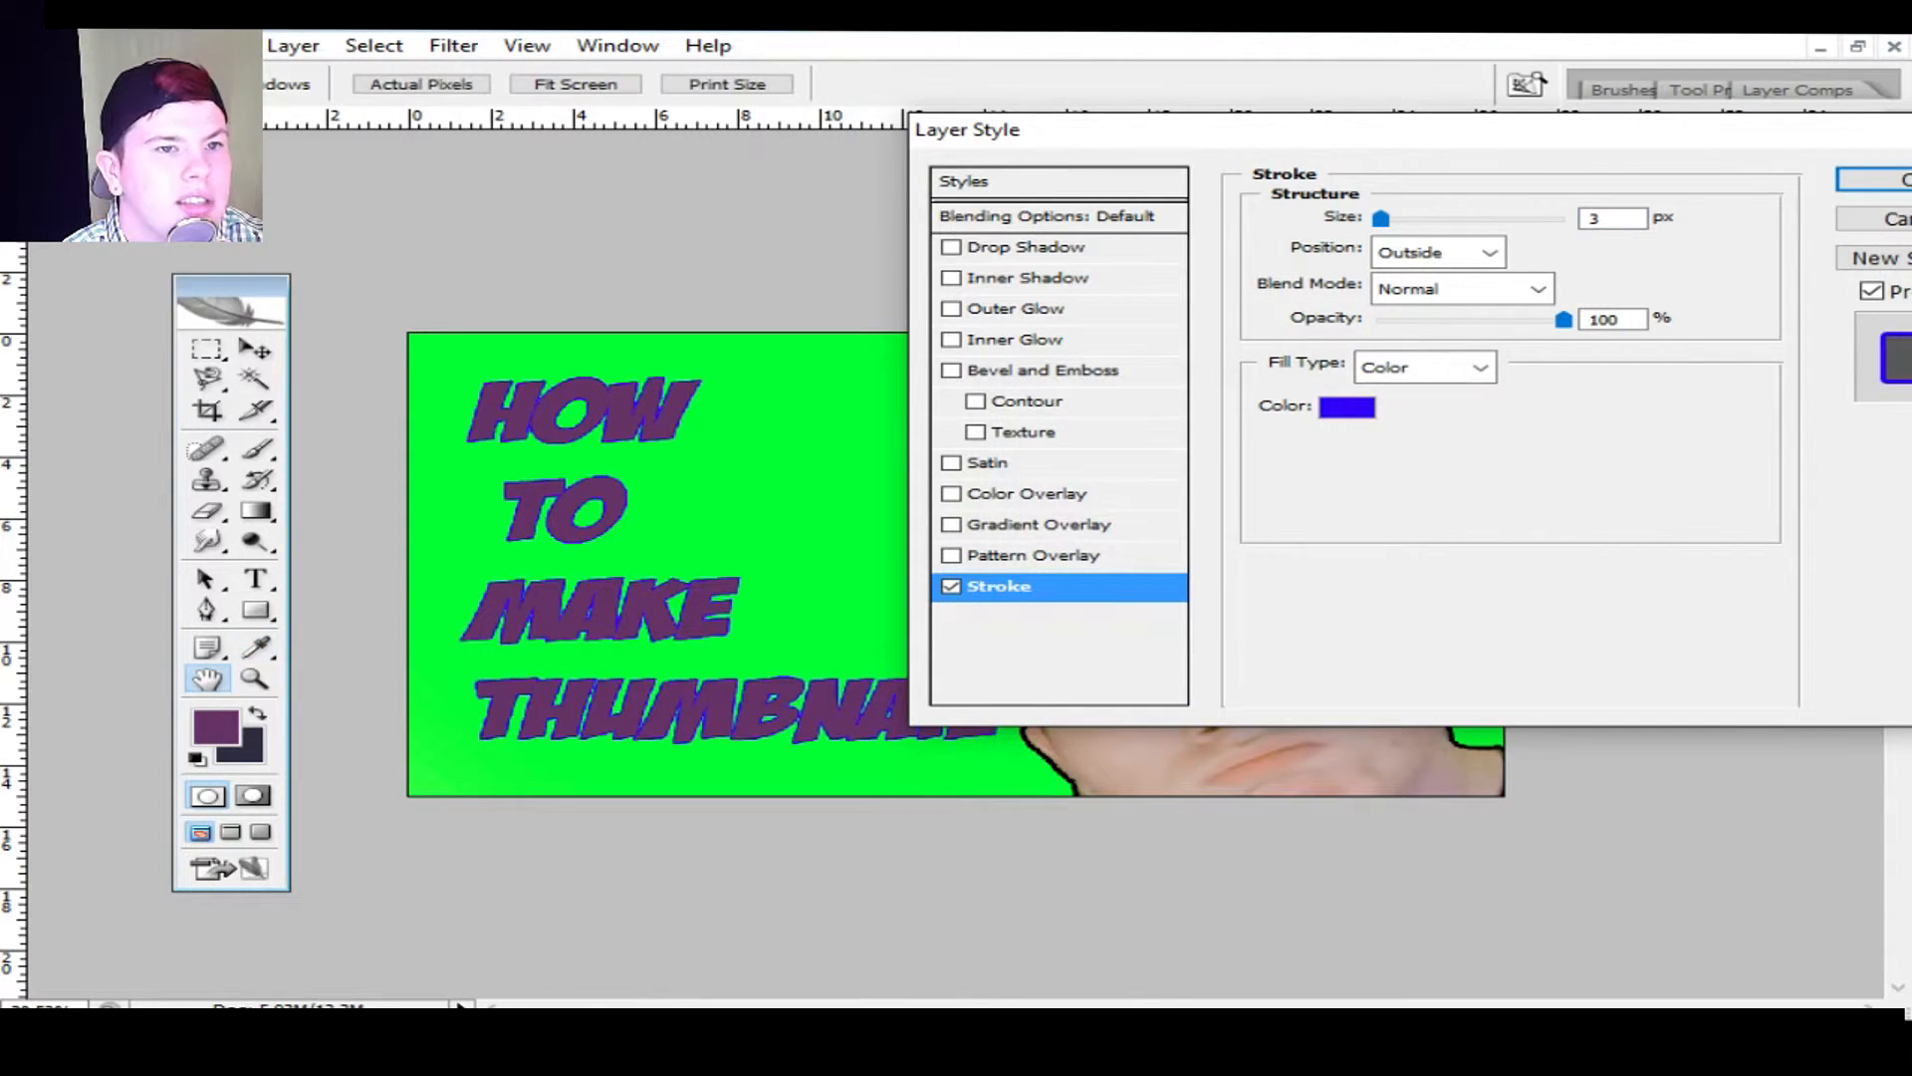
pyautogui.moveTo(1380, 219)
pyautogui.mouseDown()
pyautogui.moveTo(1563, 219)
pyautogui.moveTo(1395, 219)
pyautogui.mouseUp()
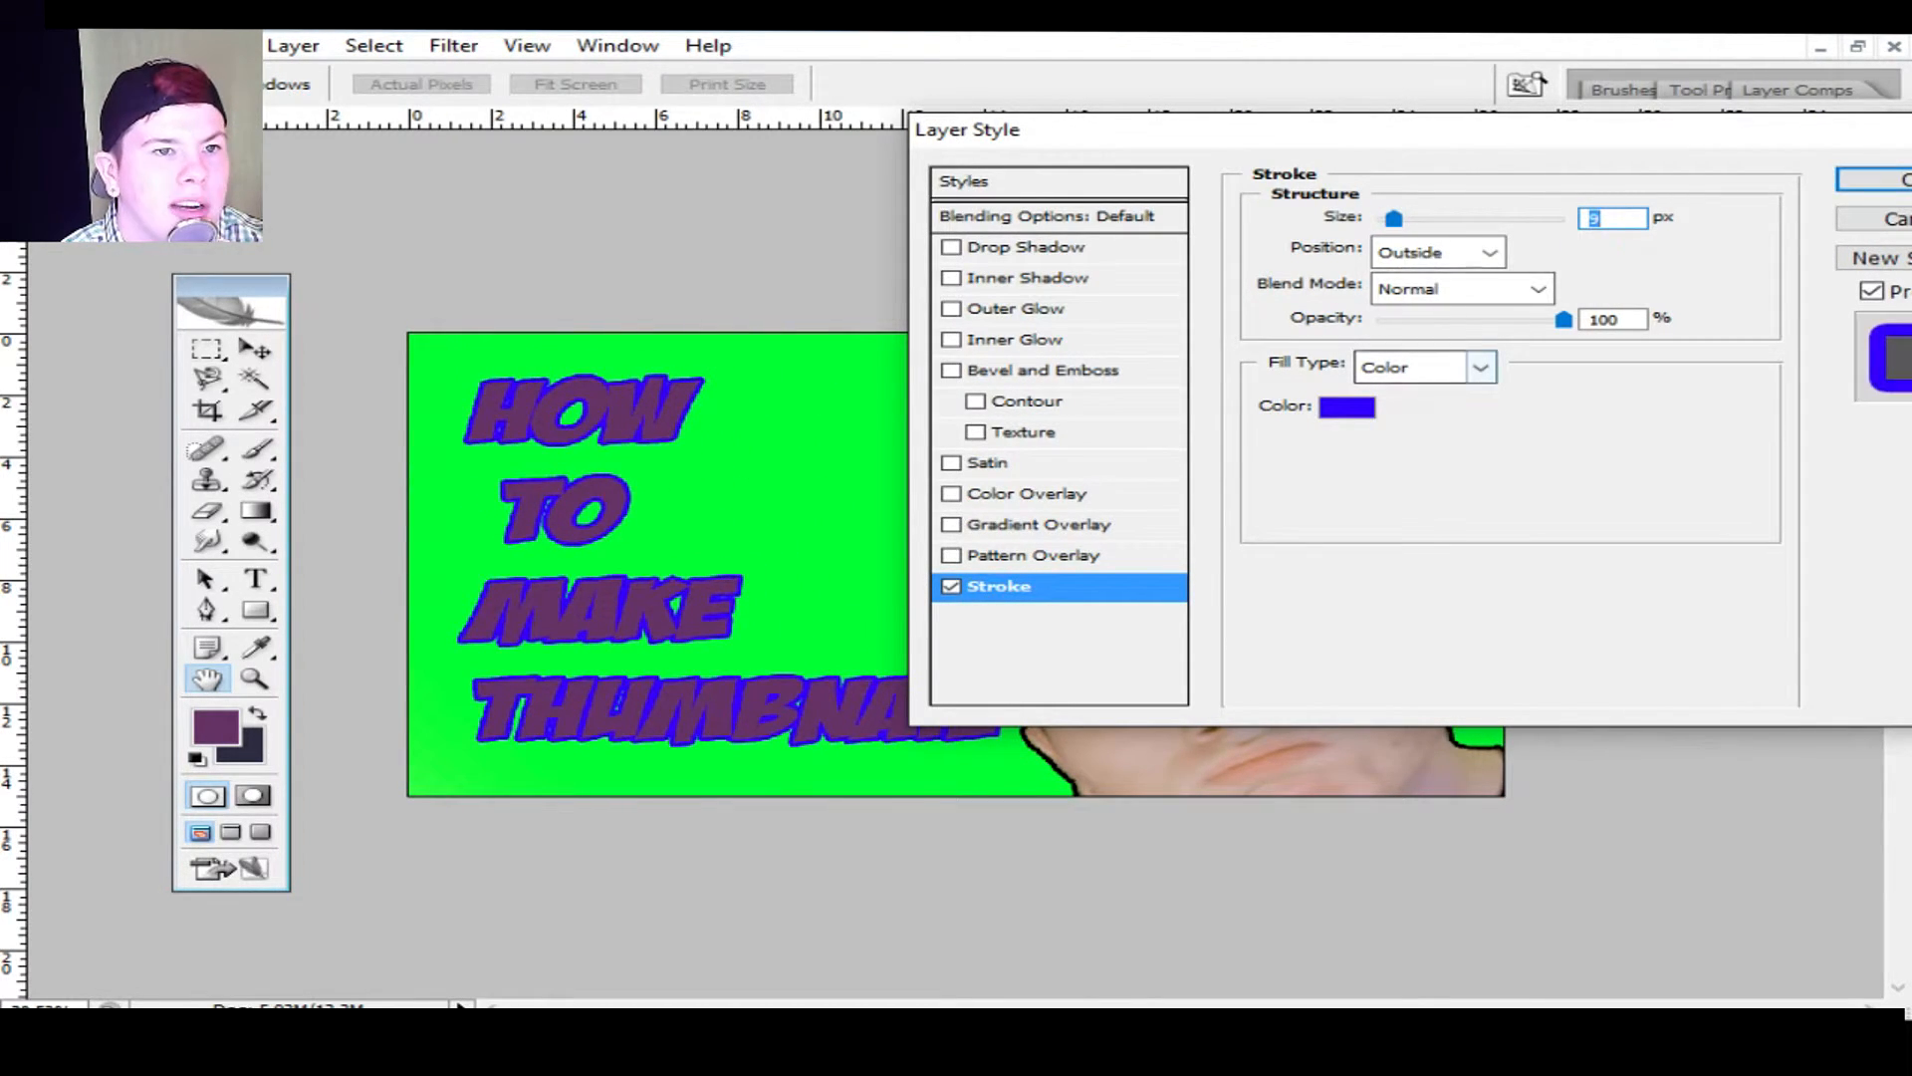
# Step: Try the Gradient fill type on the text layer's stroke and return it to Color
pyautogui.click(1425, 366)
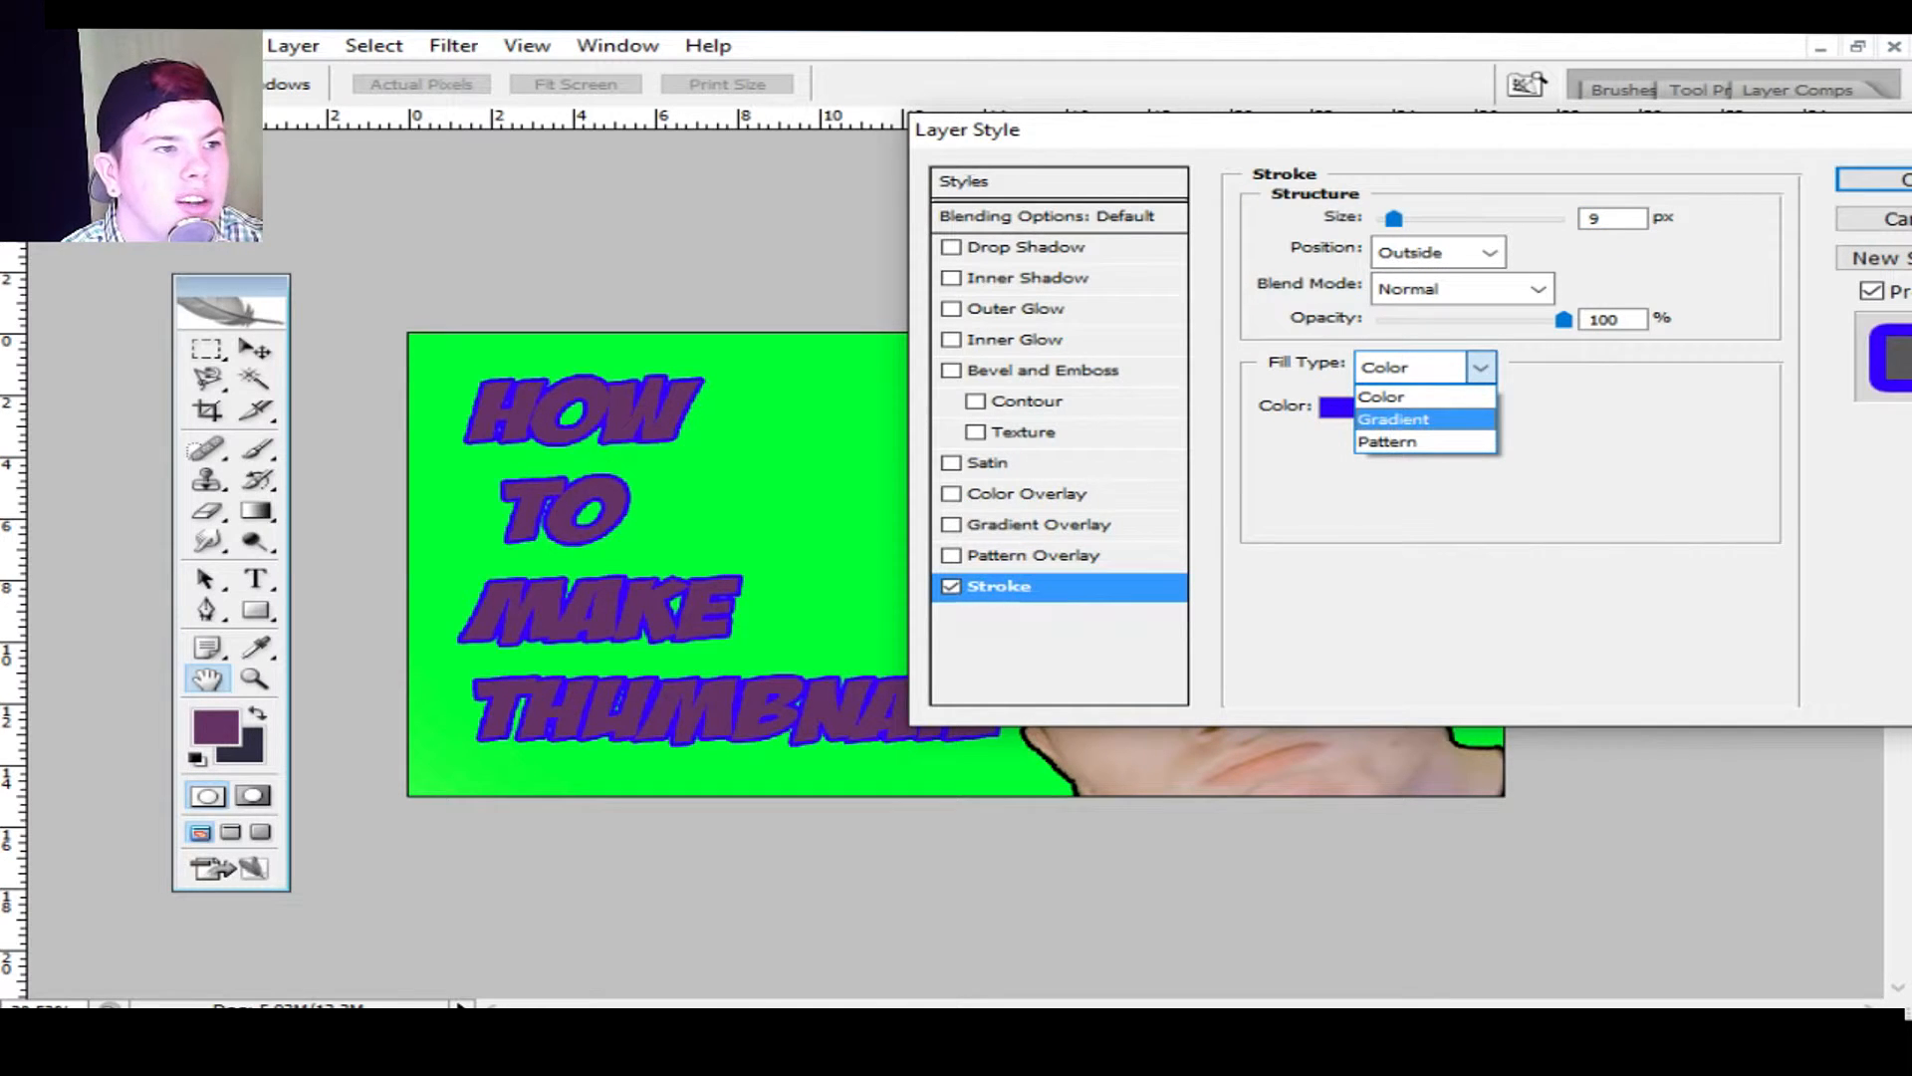
pyautogui.click(1394, 419)
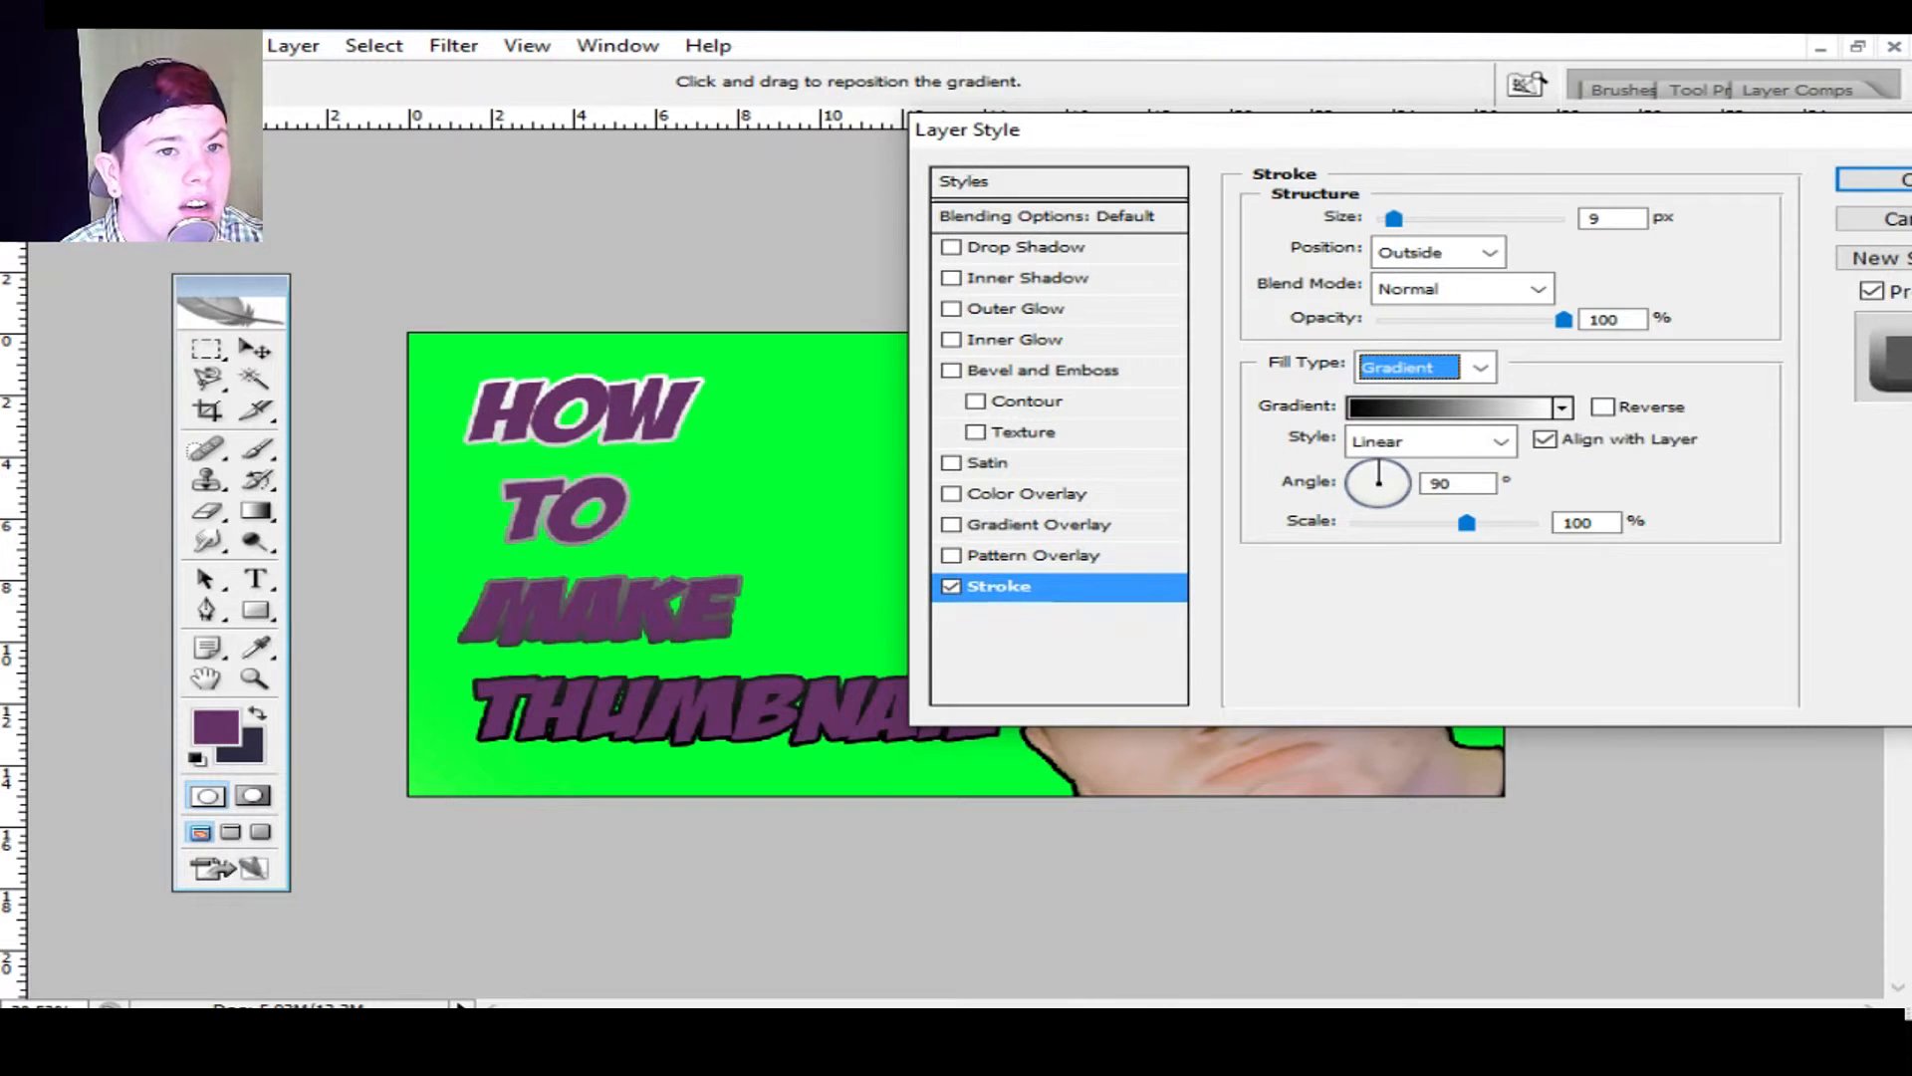
pyautogui.click(1478, 366)
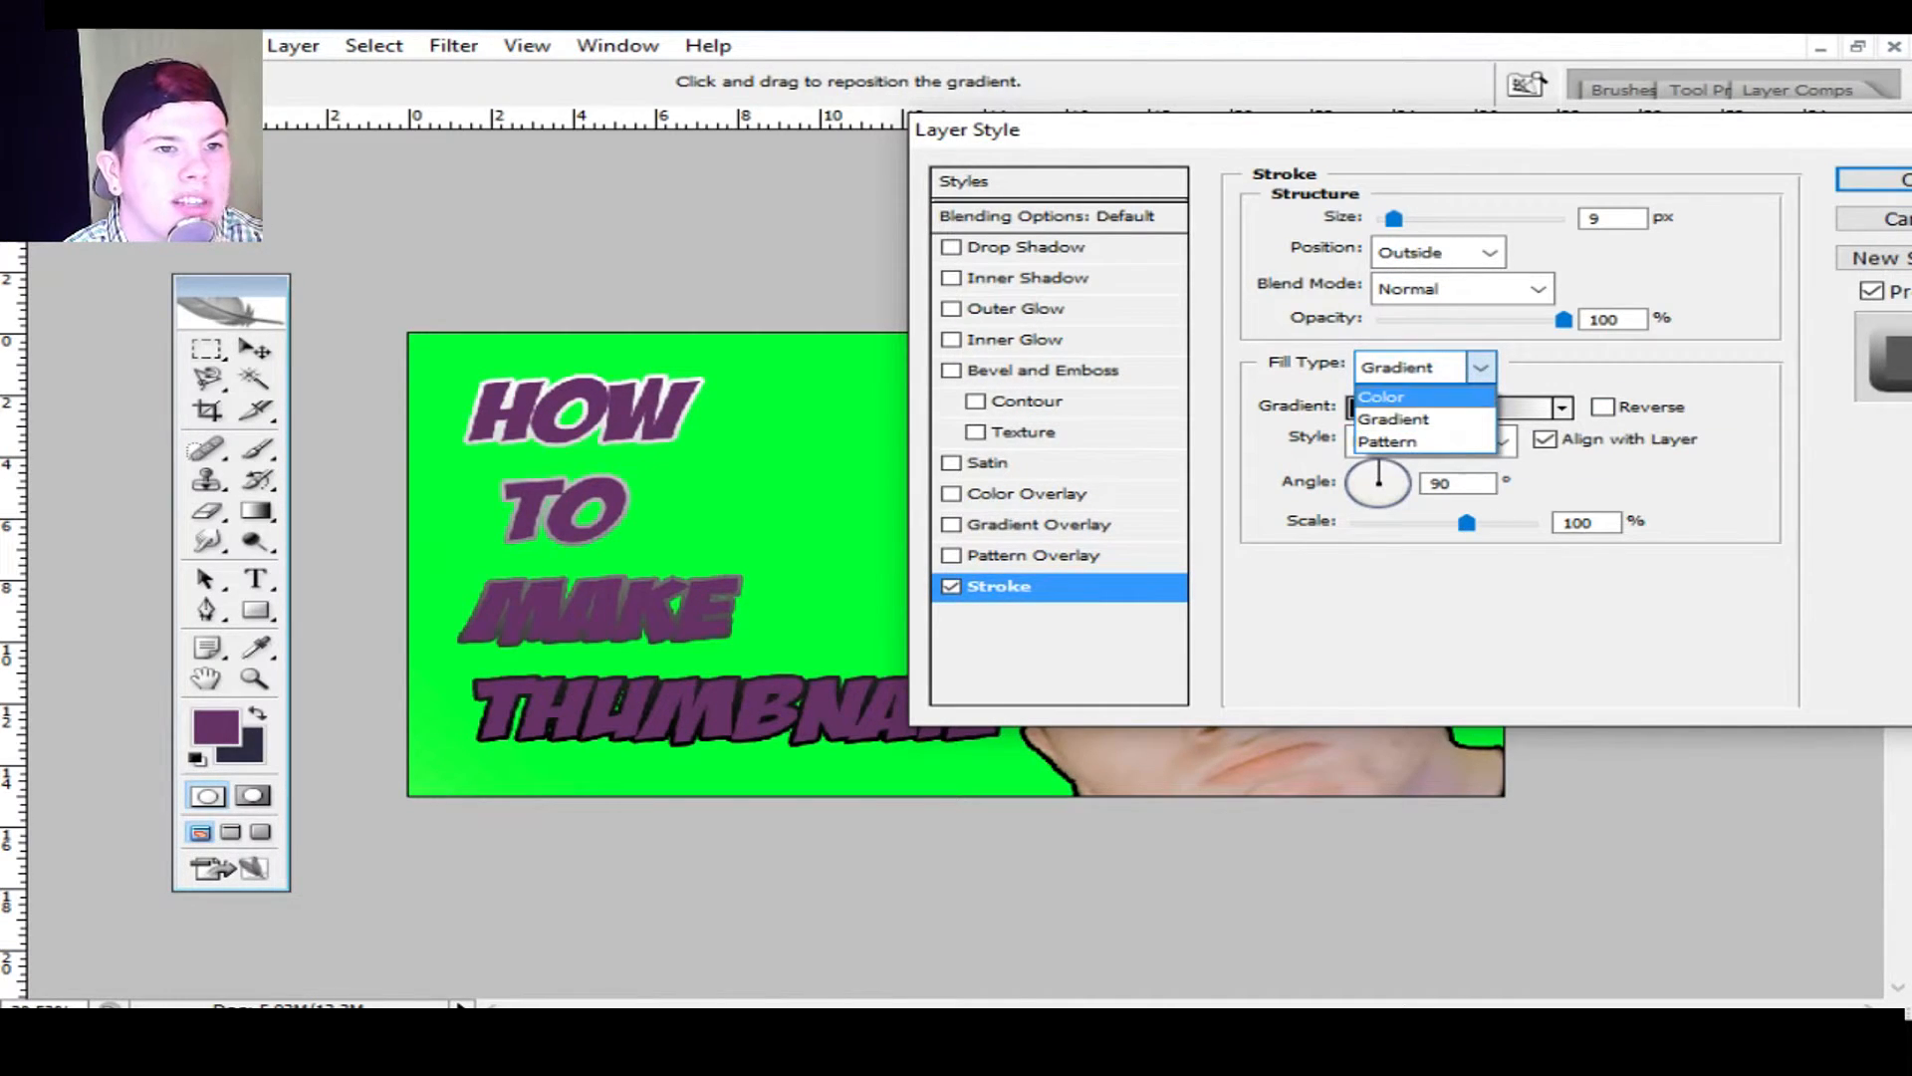
pyautogui.click(1395, 395)
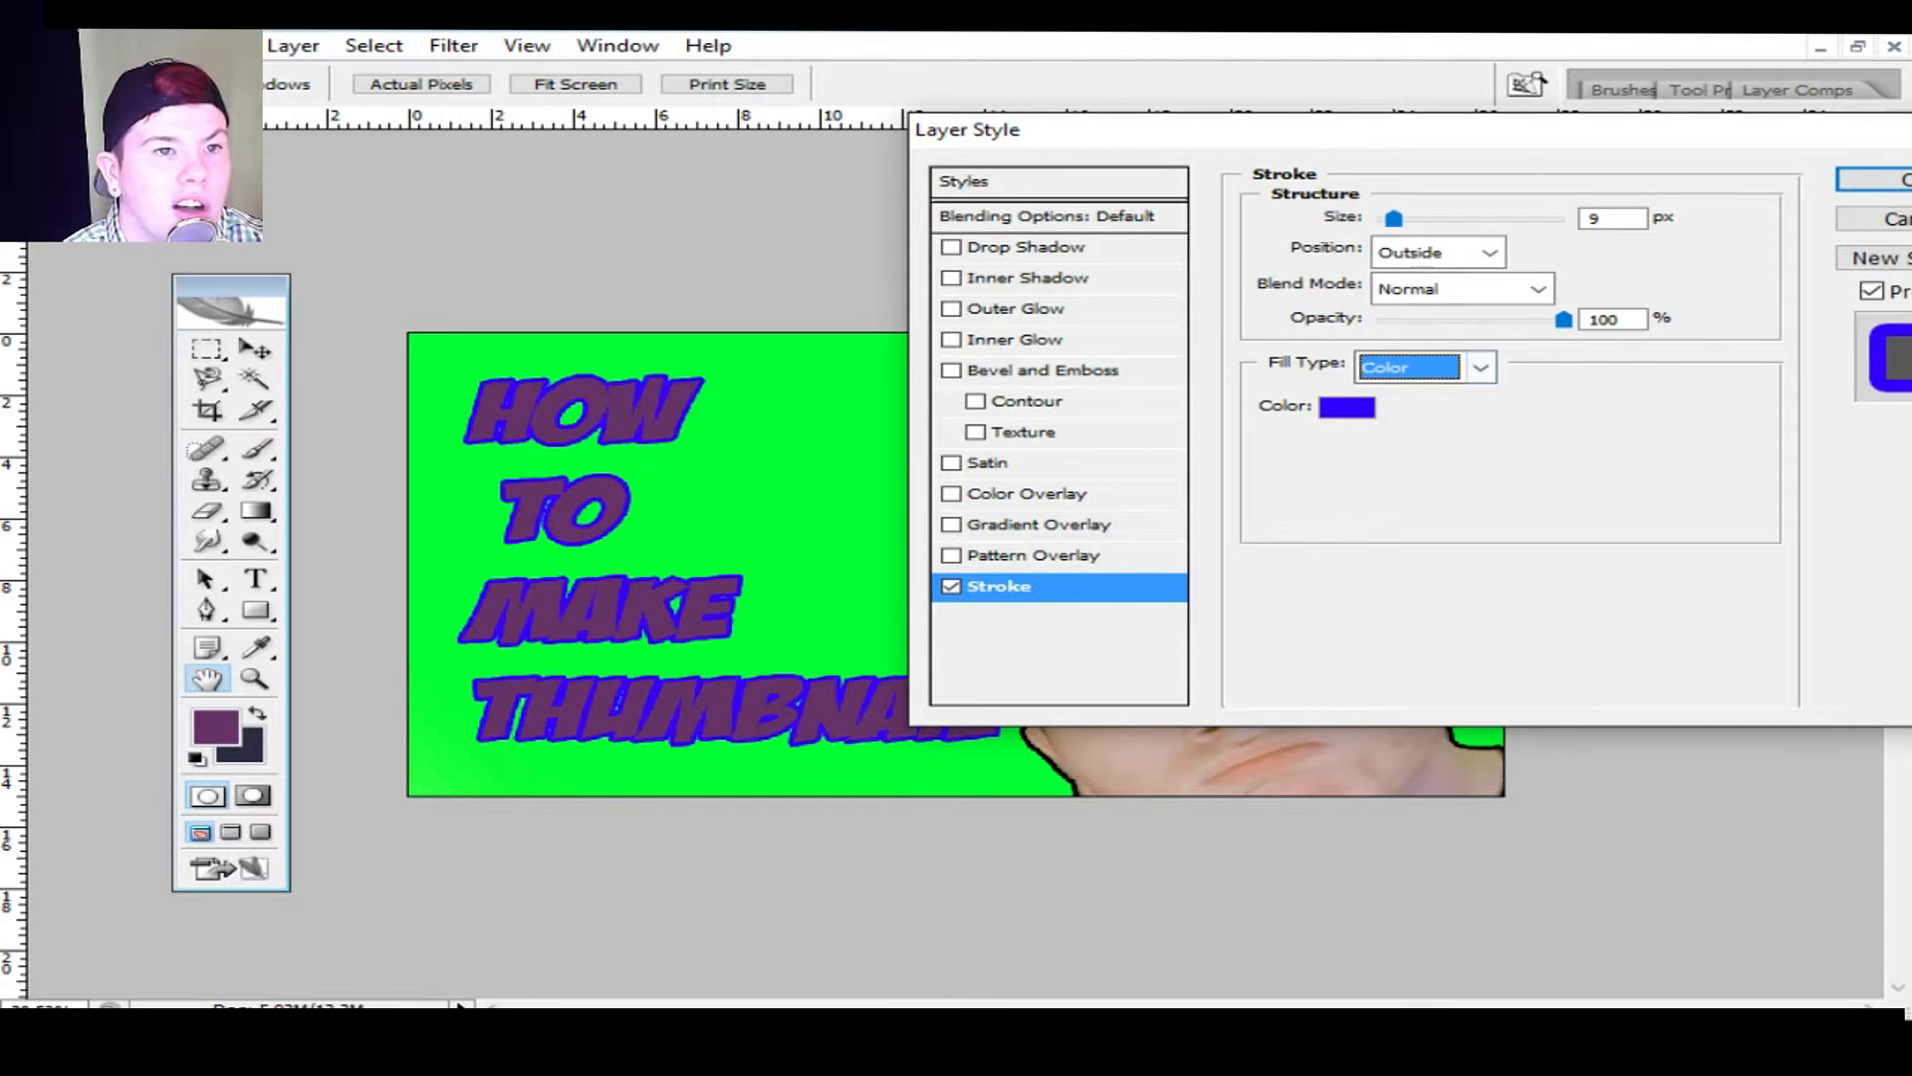
# Step: Set the blend mode of the text layer's stroke to Hue
pyautogui.click(1596, 218)
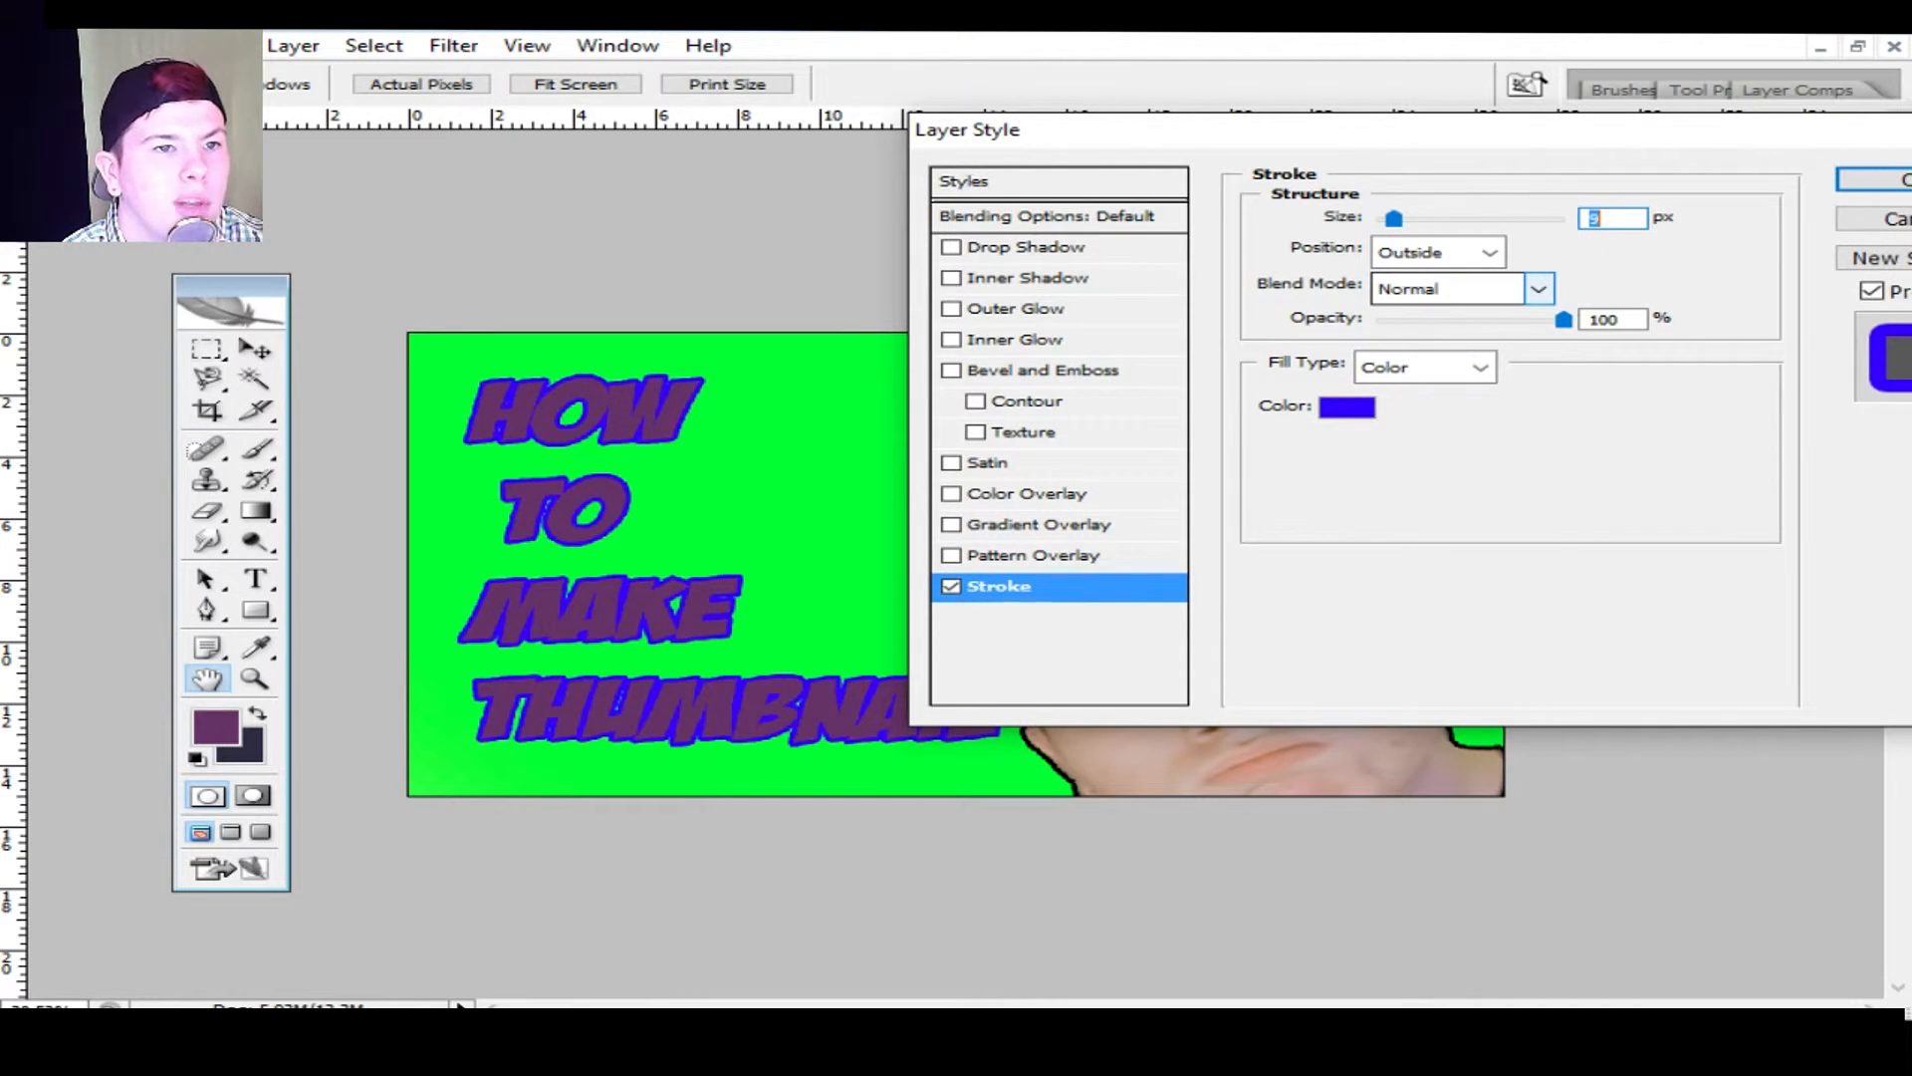
pyautogui.click(1539, 288)
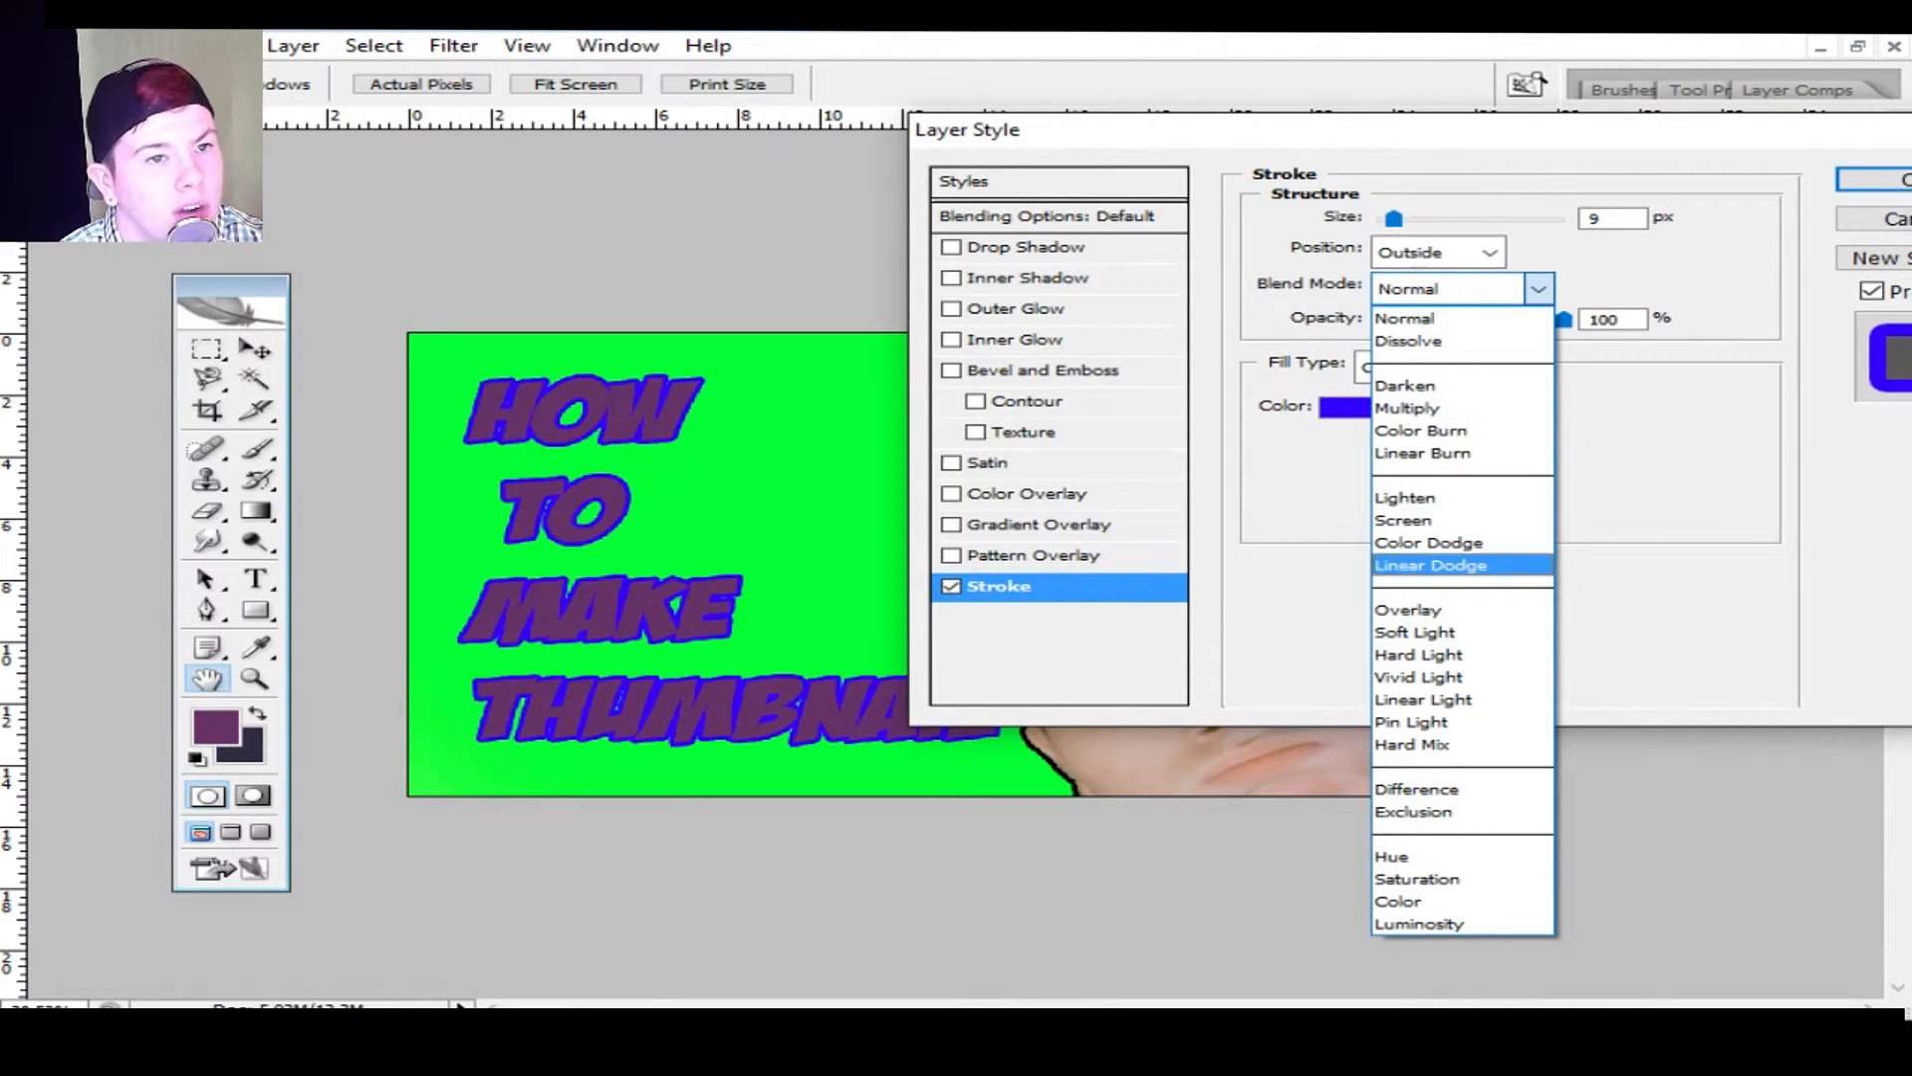
pyautogui.click(1461, 855)
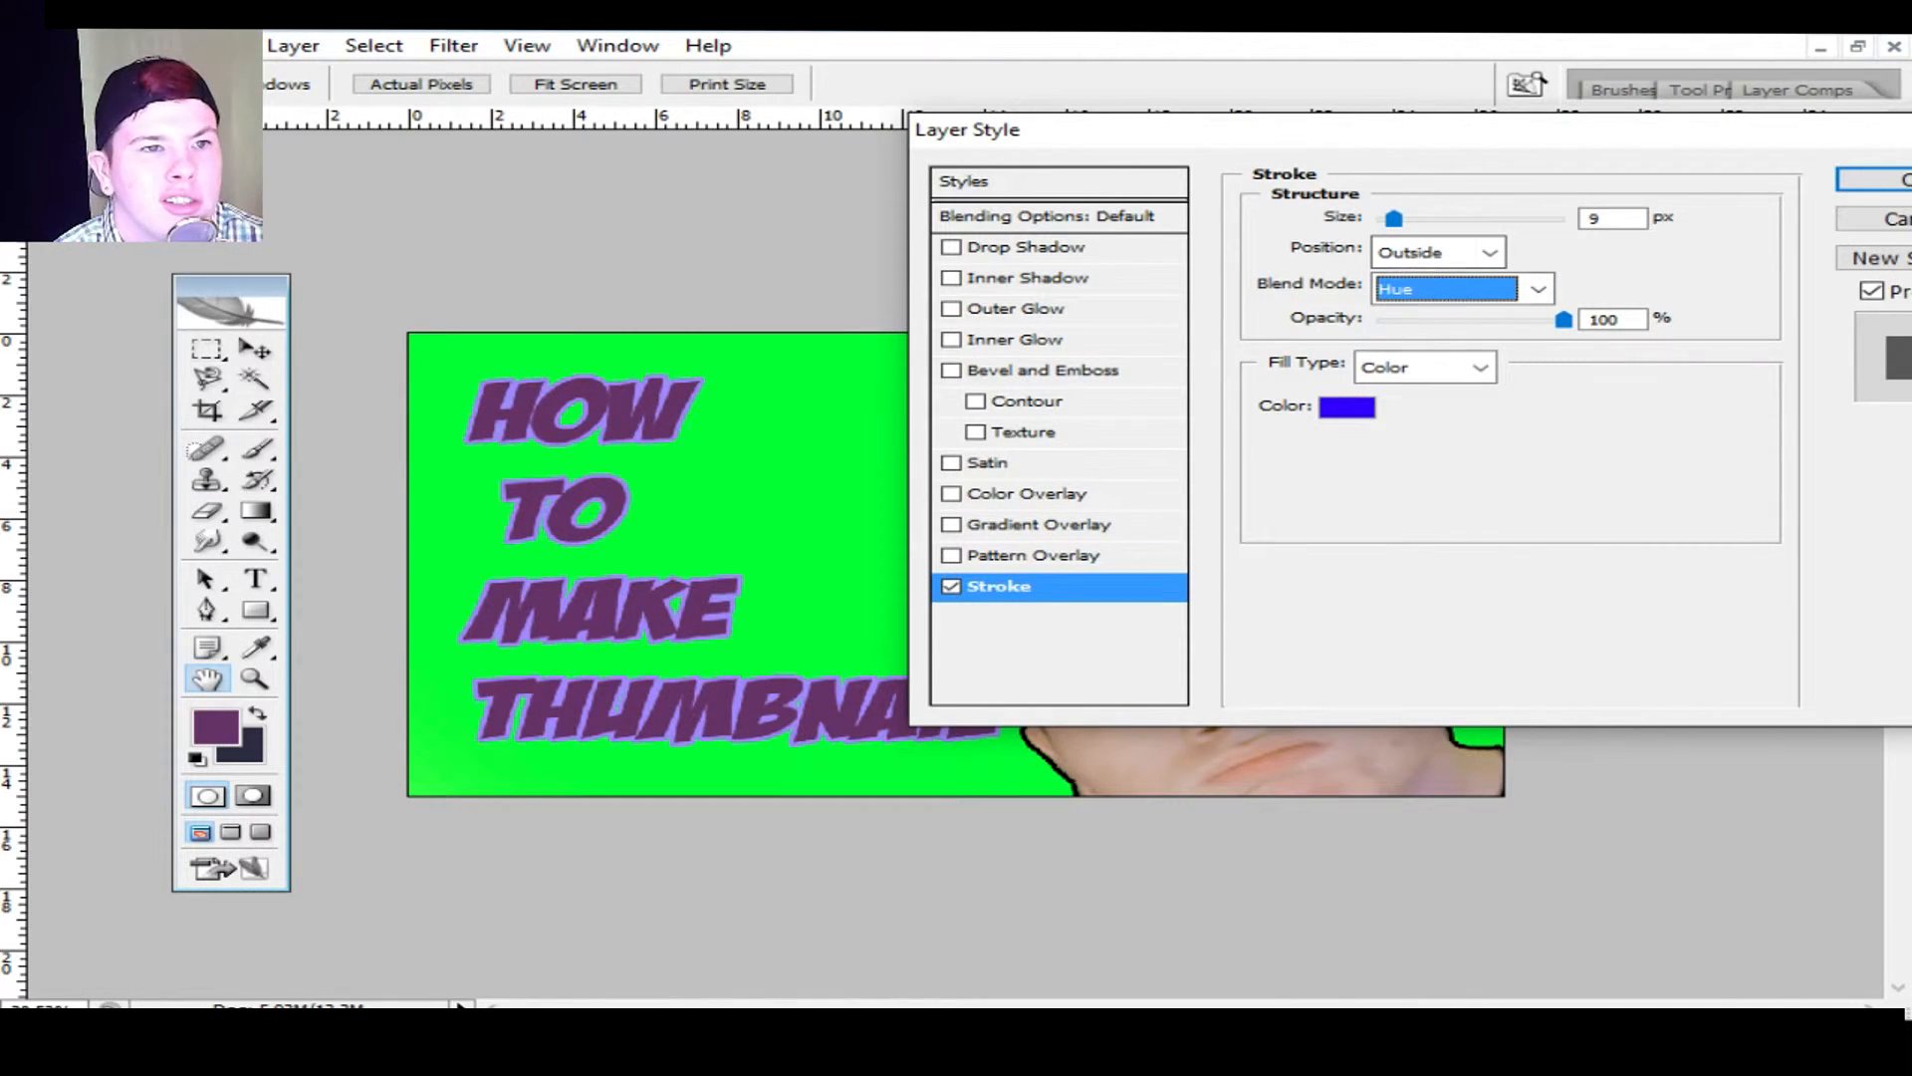
# Step: Try the Center and Inside positions for the text layer's stroke and return it to Outside
pyautogui.click(1611, 218)
pyautogui.click(1489, 251)
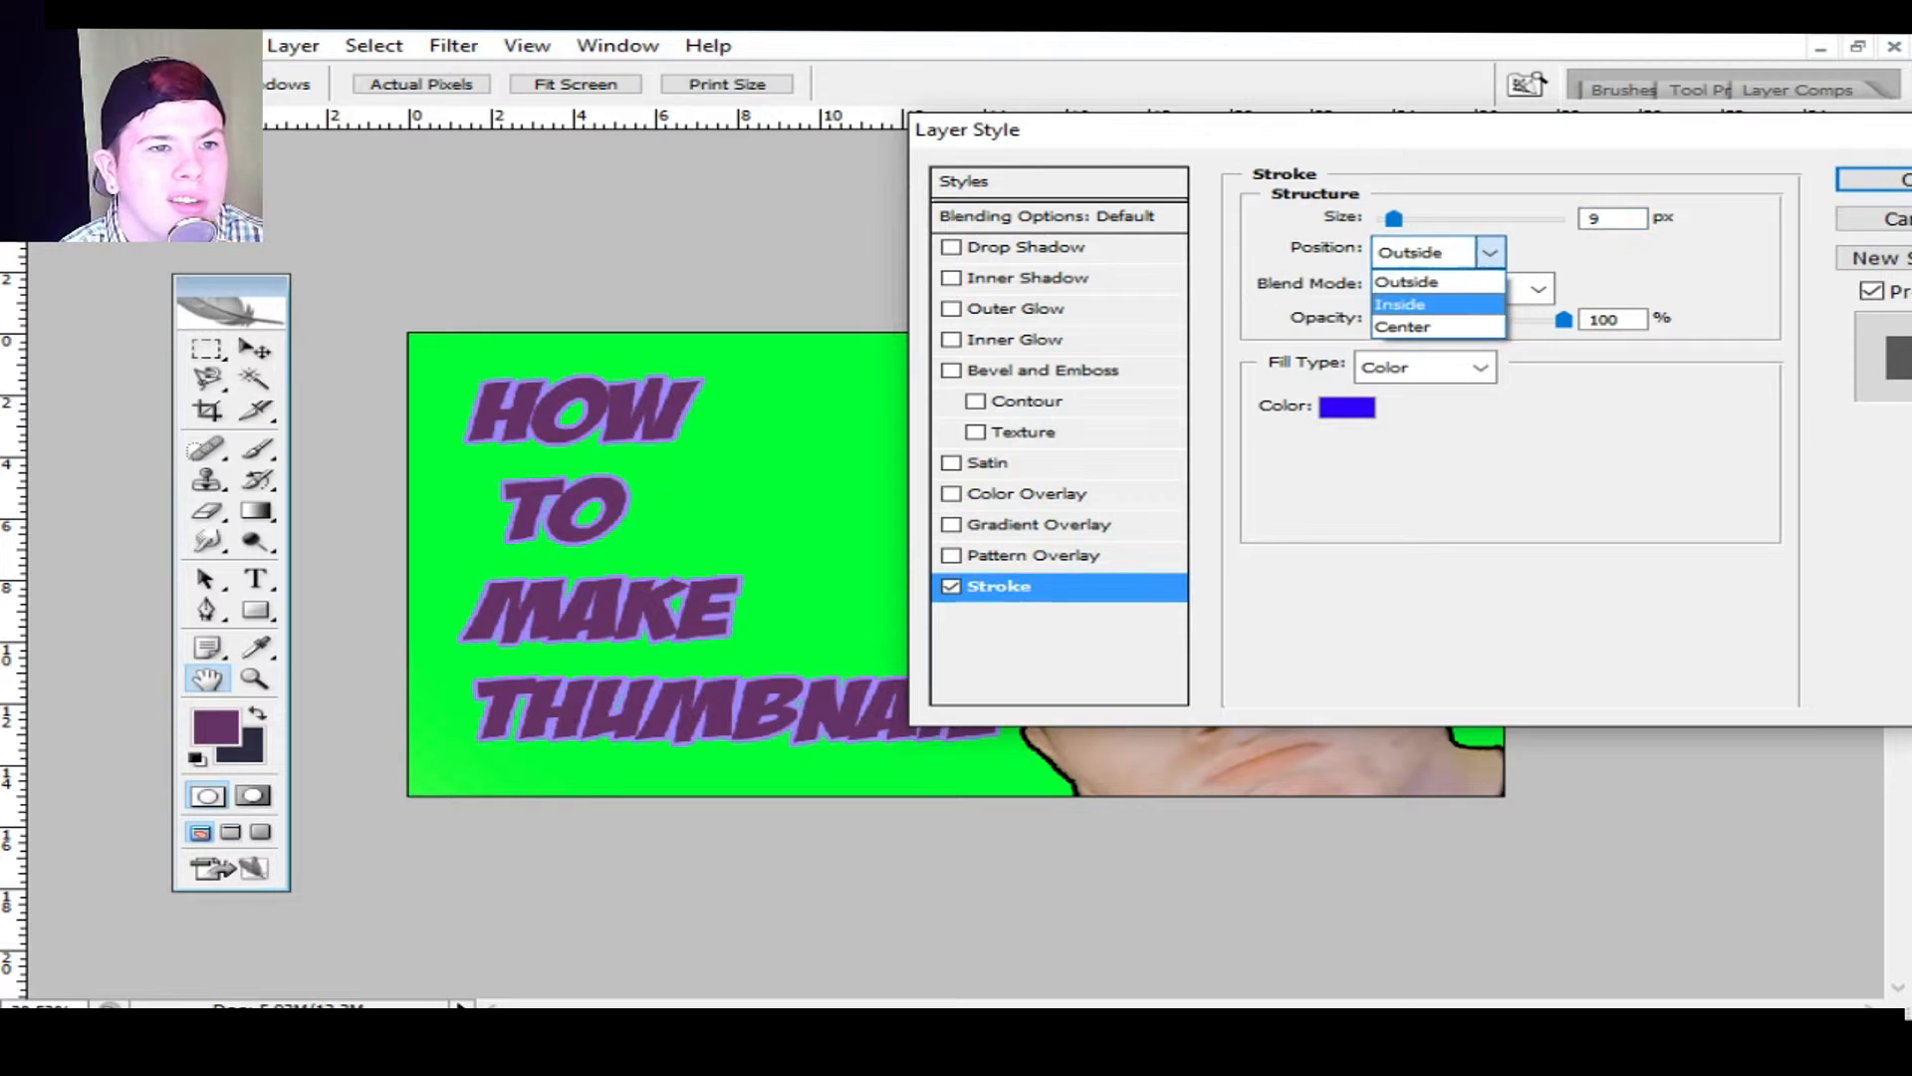
pyautogui.click(1402, 326)
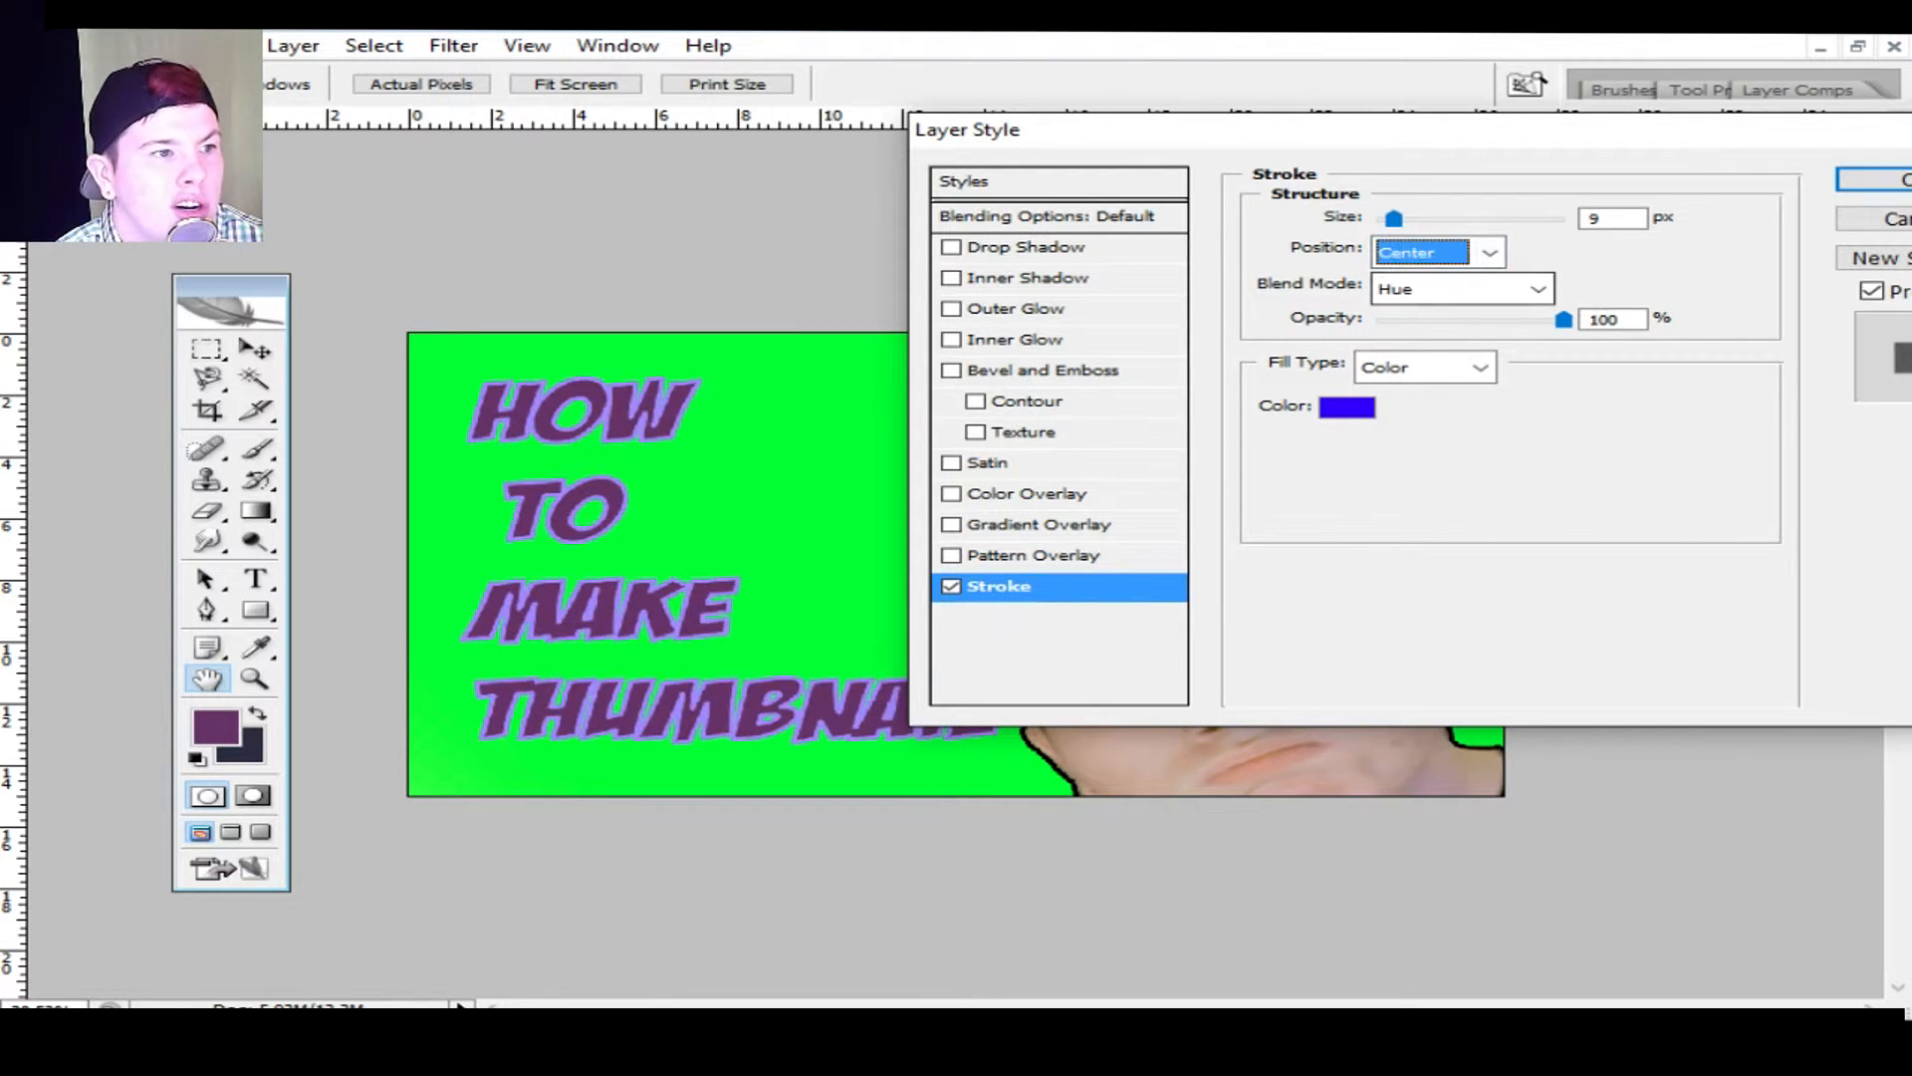
pyautogui.click(1489, 252)
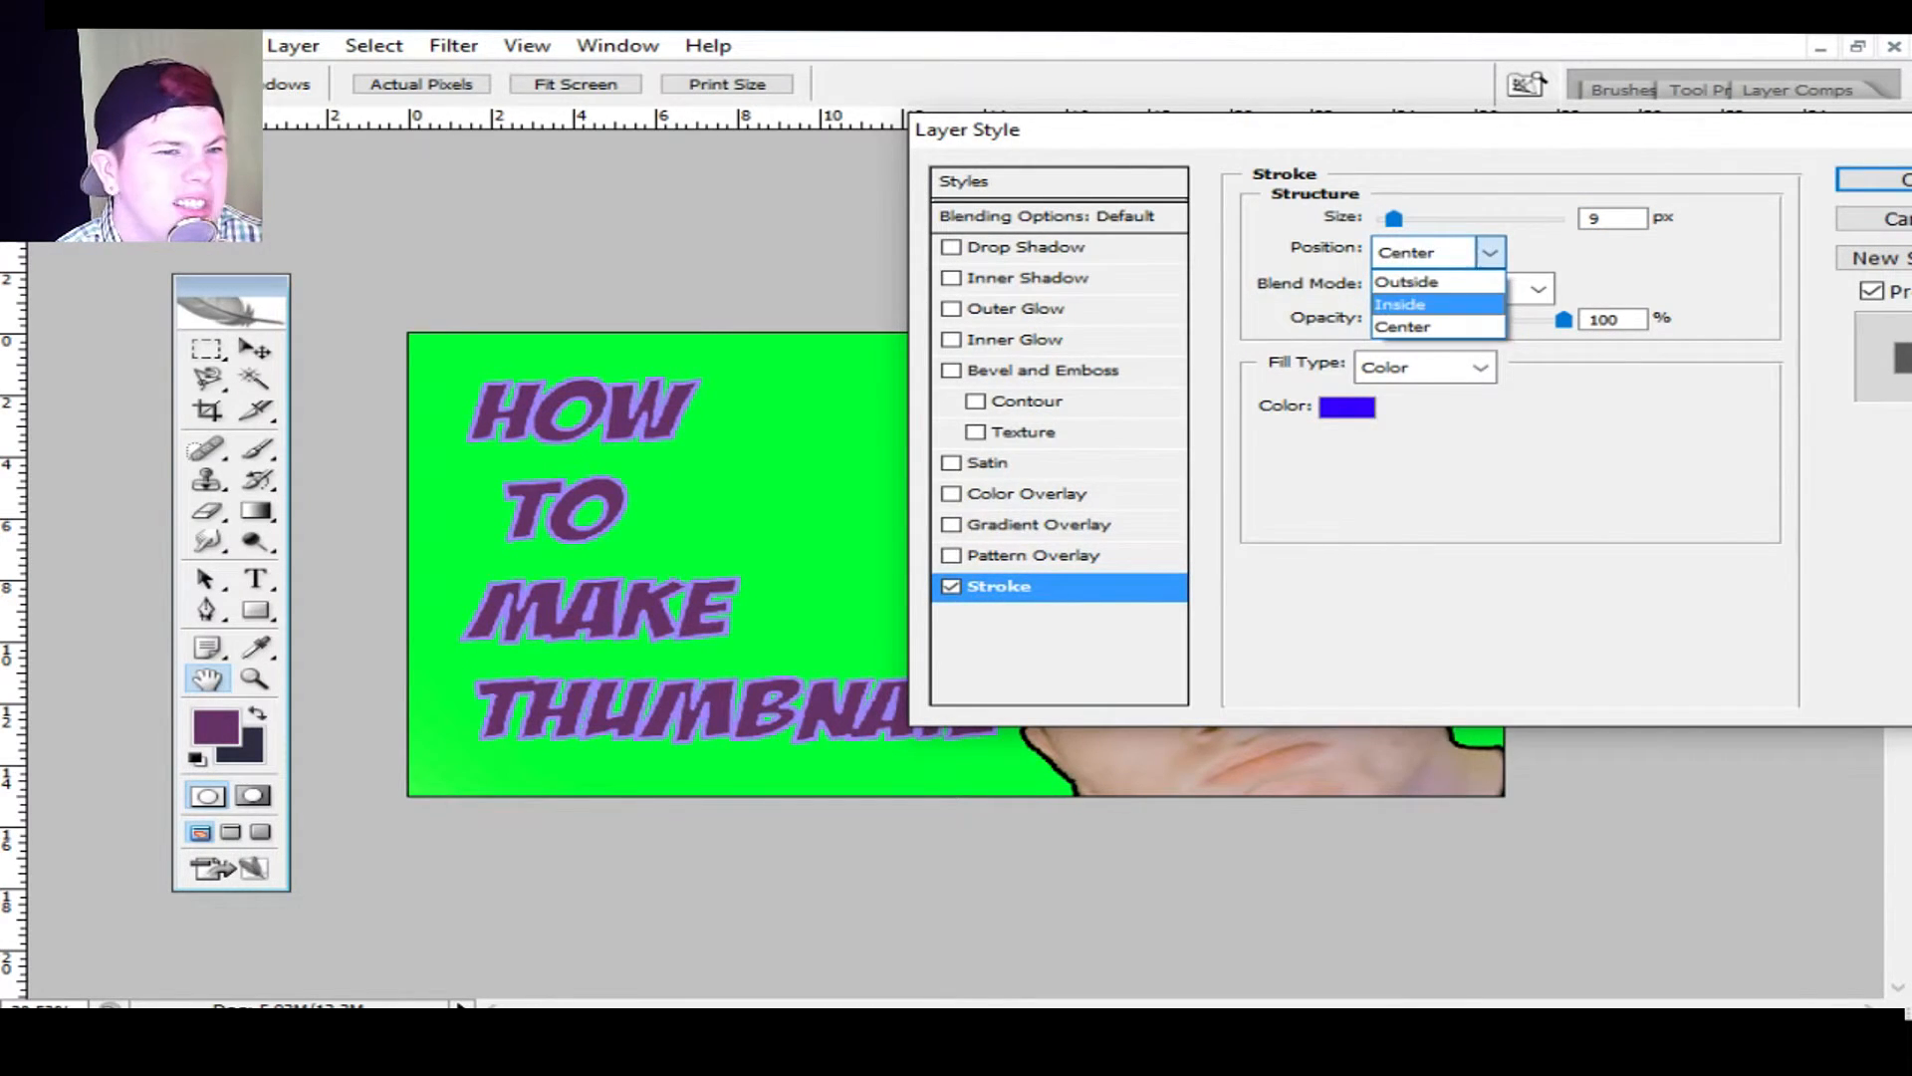
pyautogui.click(1401, 303)
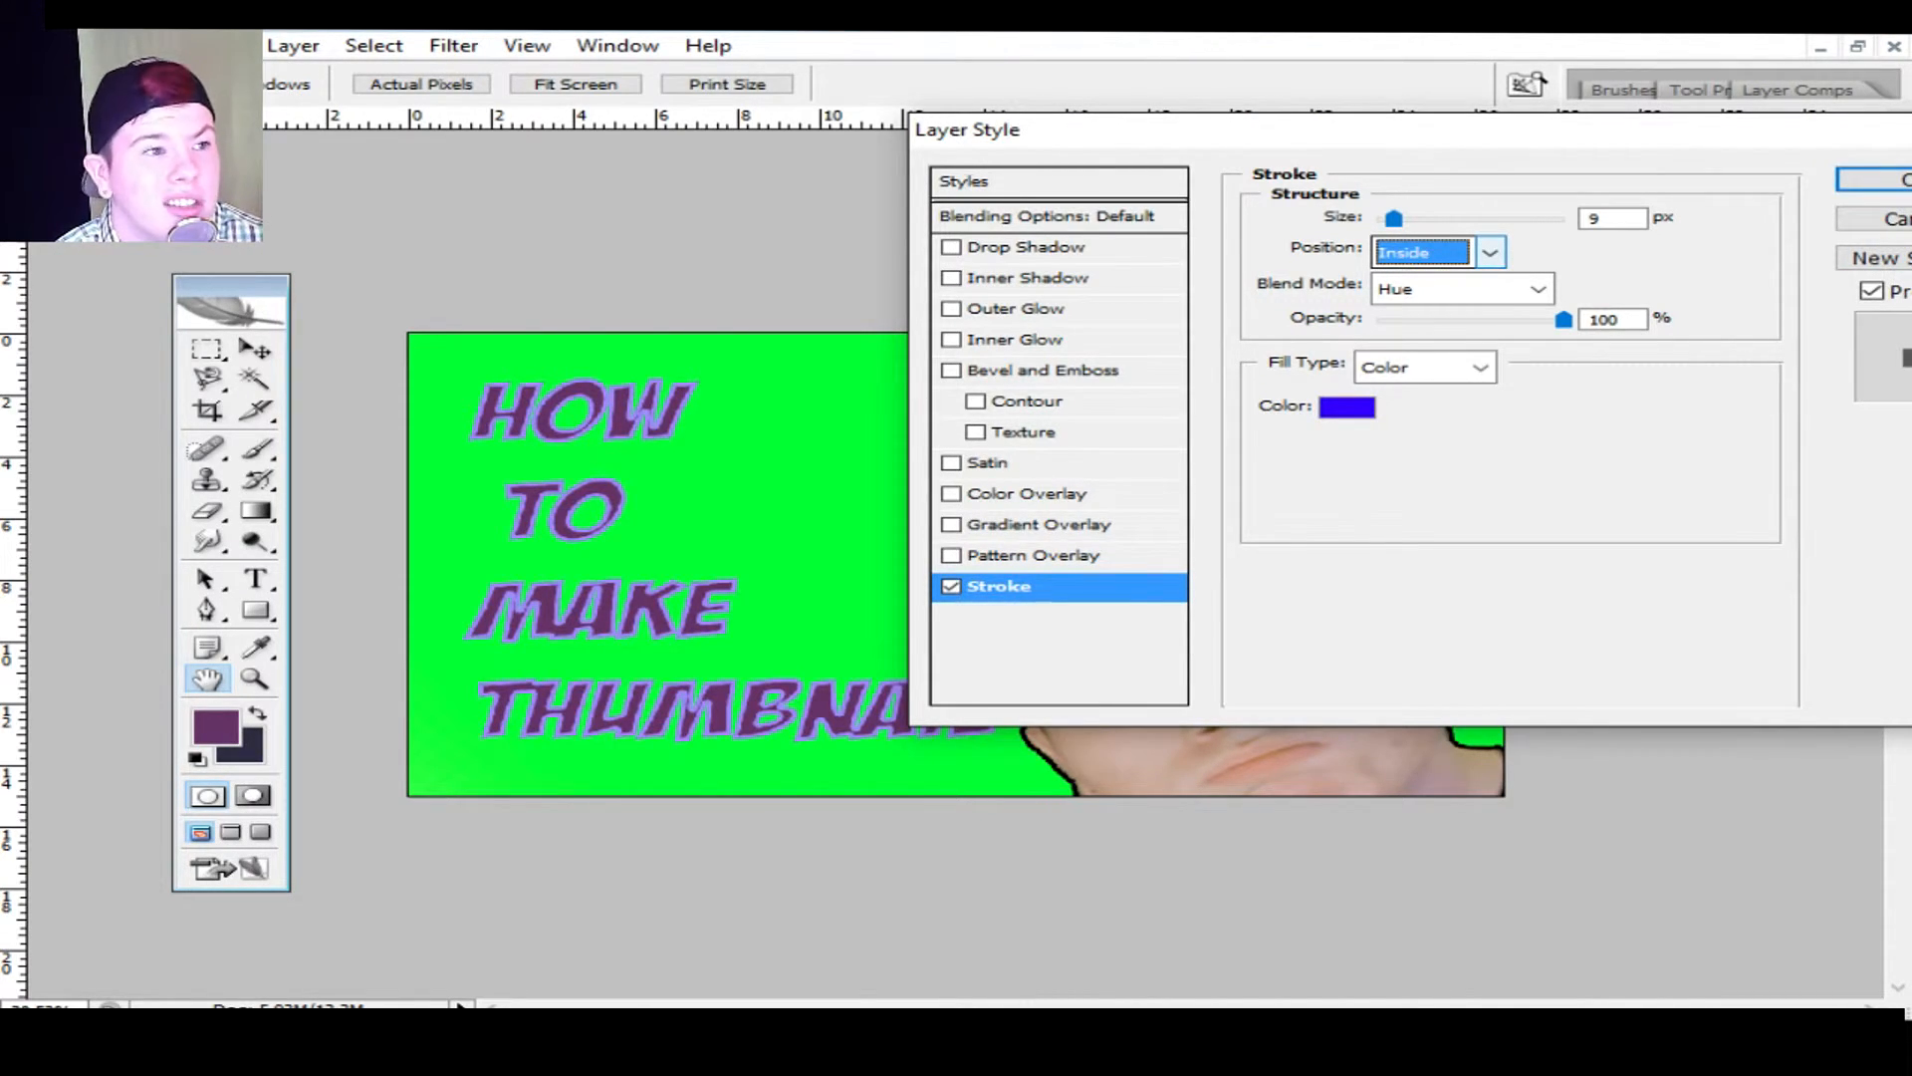
pyautogui.click(1489, 252)
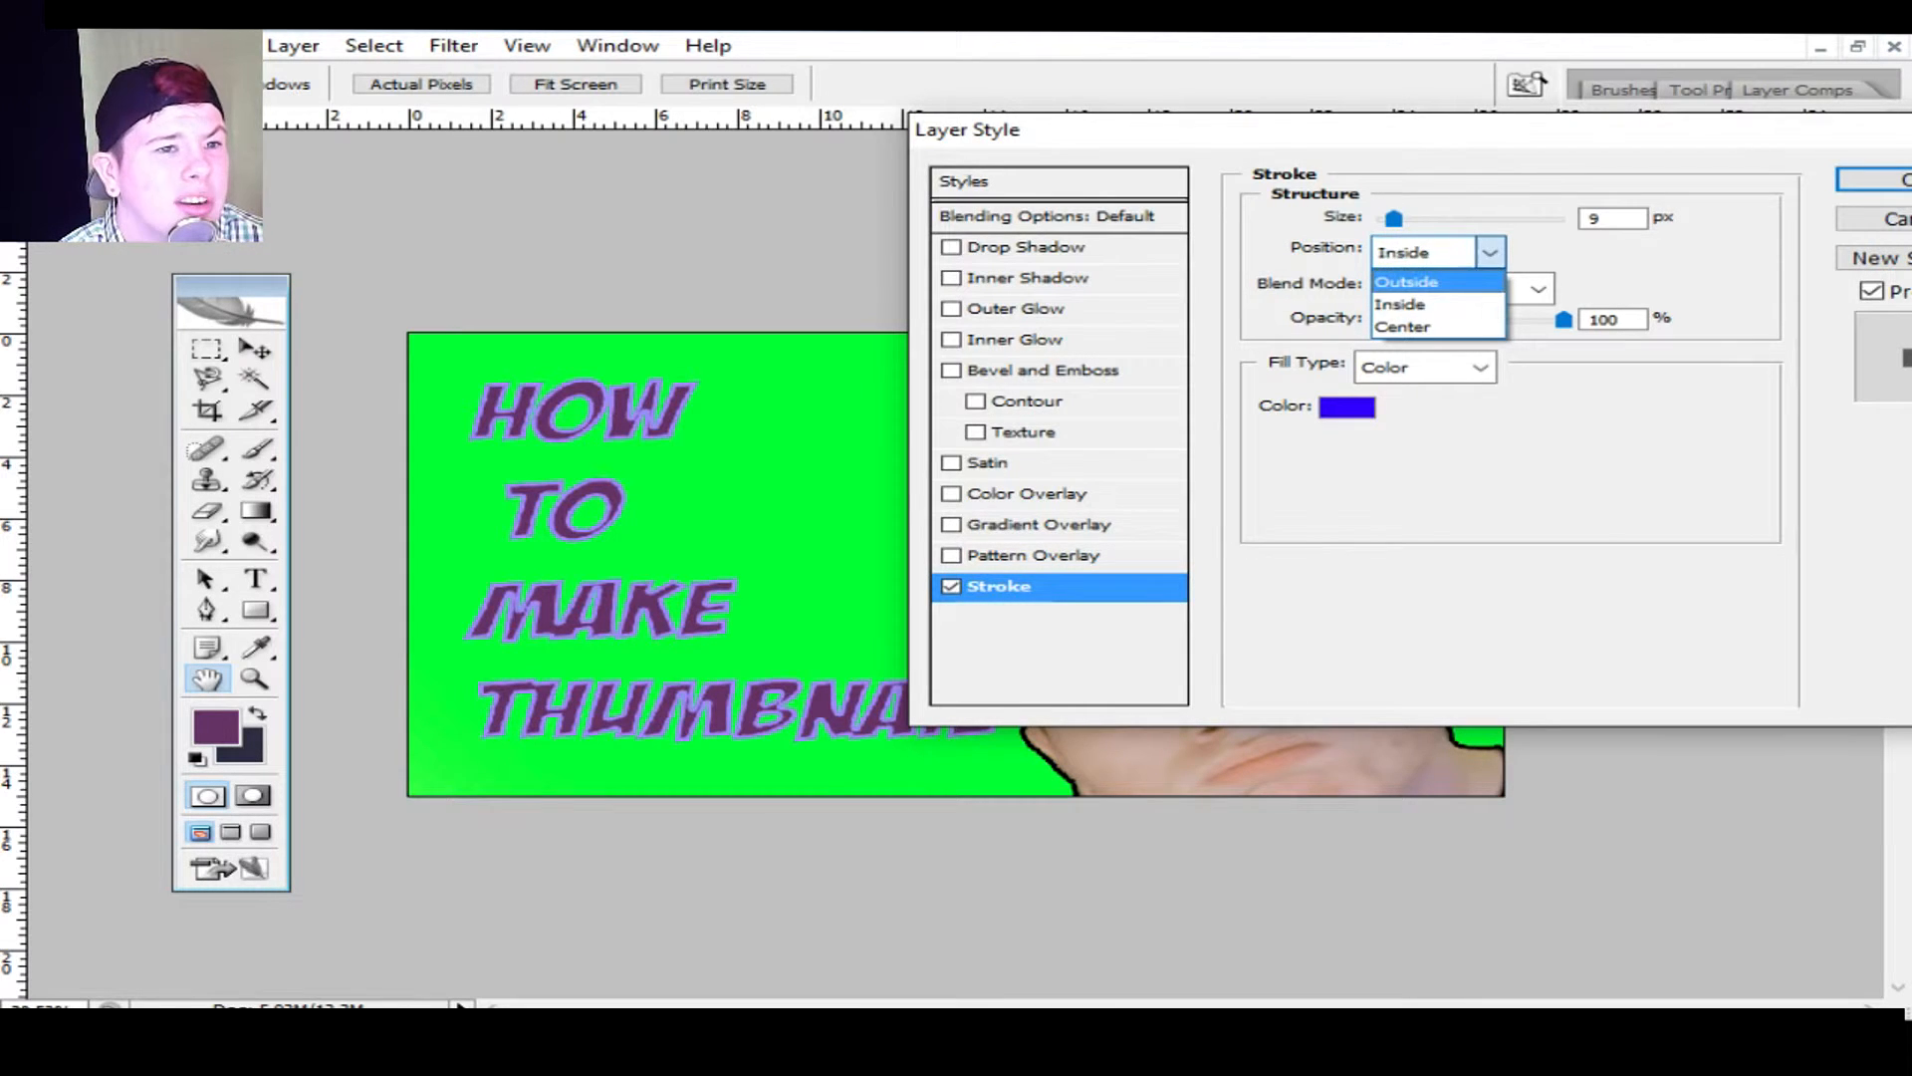
pyautogui.click(1404, 273)
# Step: Reduce the text layer's stroke size to about 6 px and apply the layer style
pyautogui.moveTo(1393, 218); pyautogui.dragTo(1388, 218)
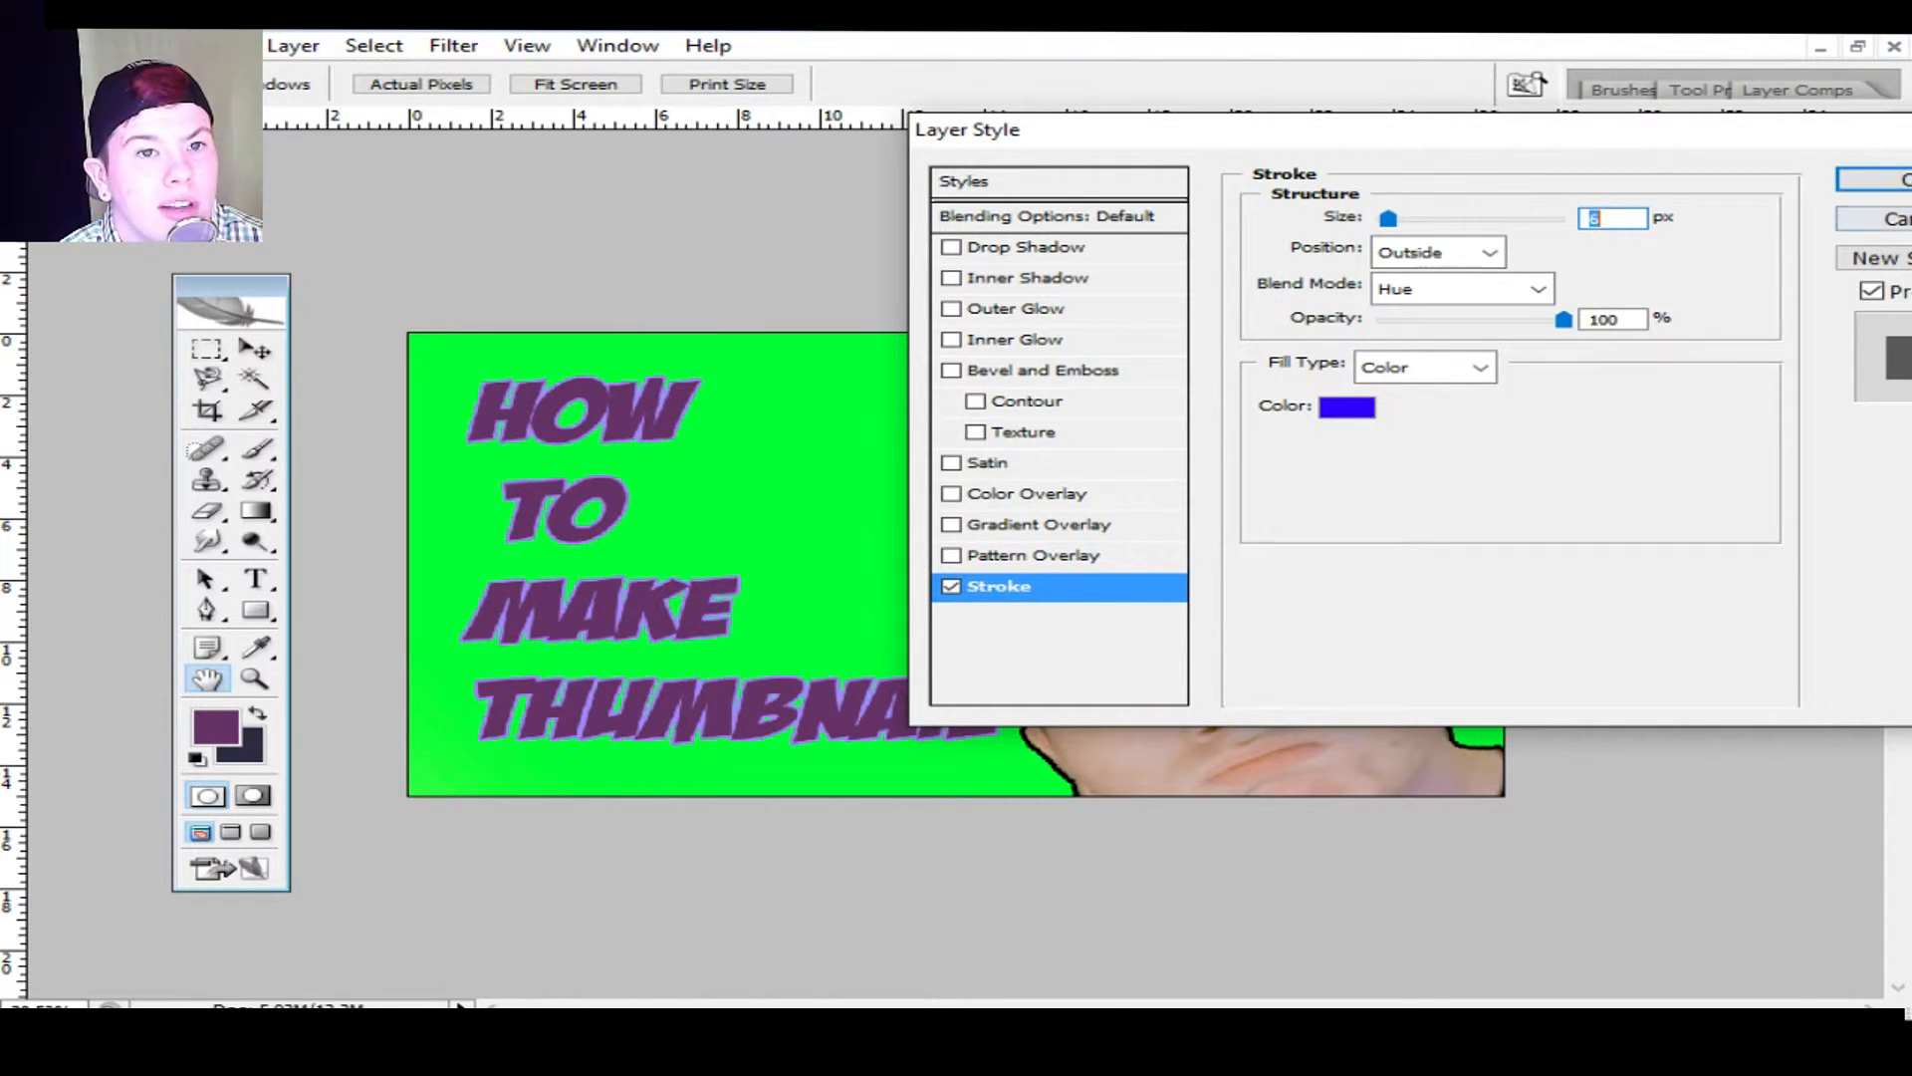
pyautogui.press('Return')
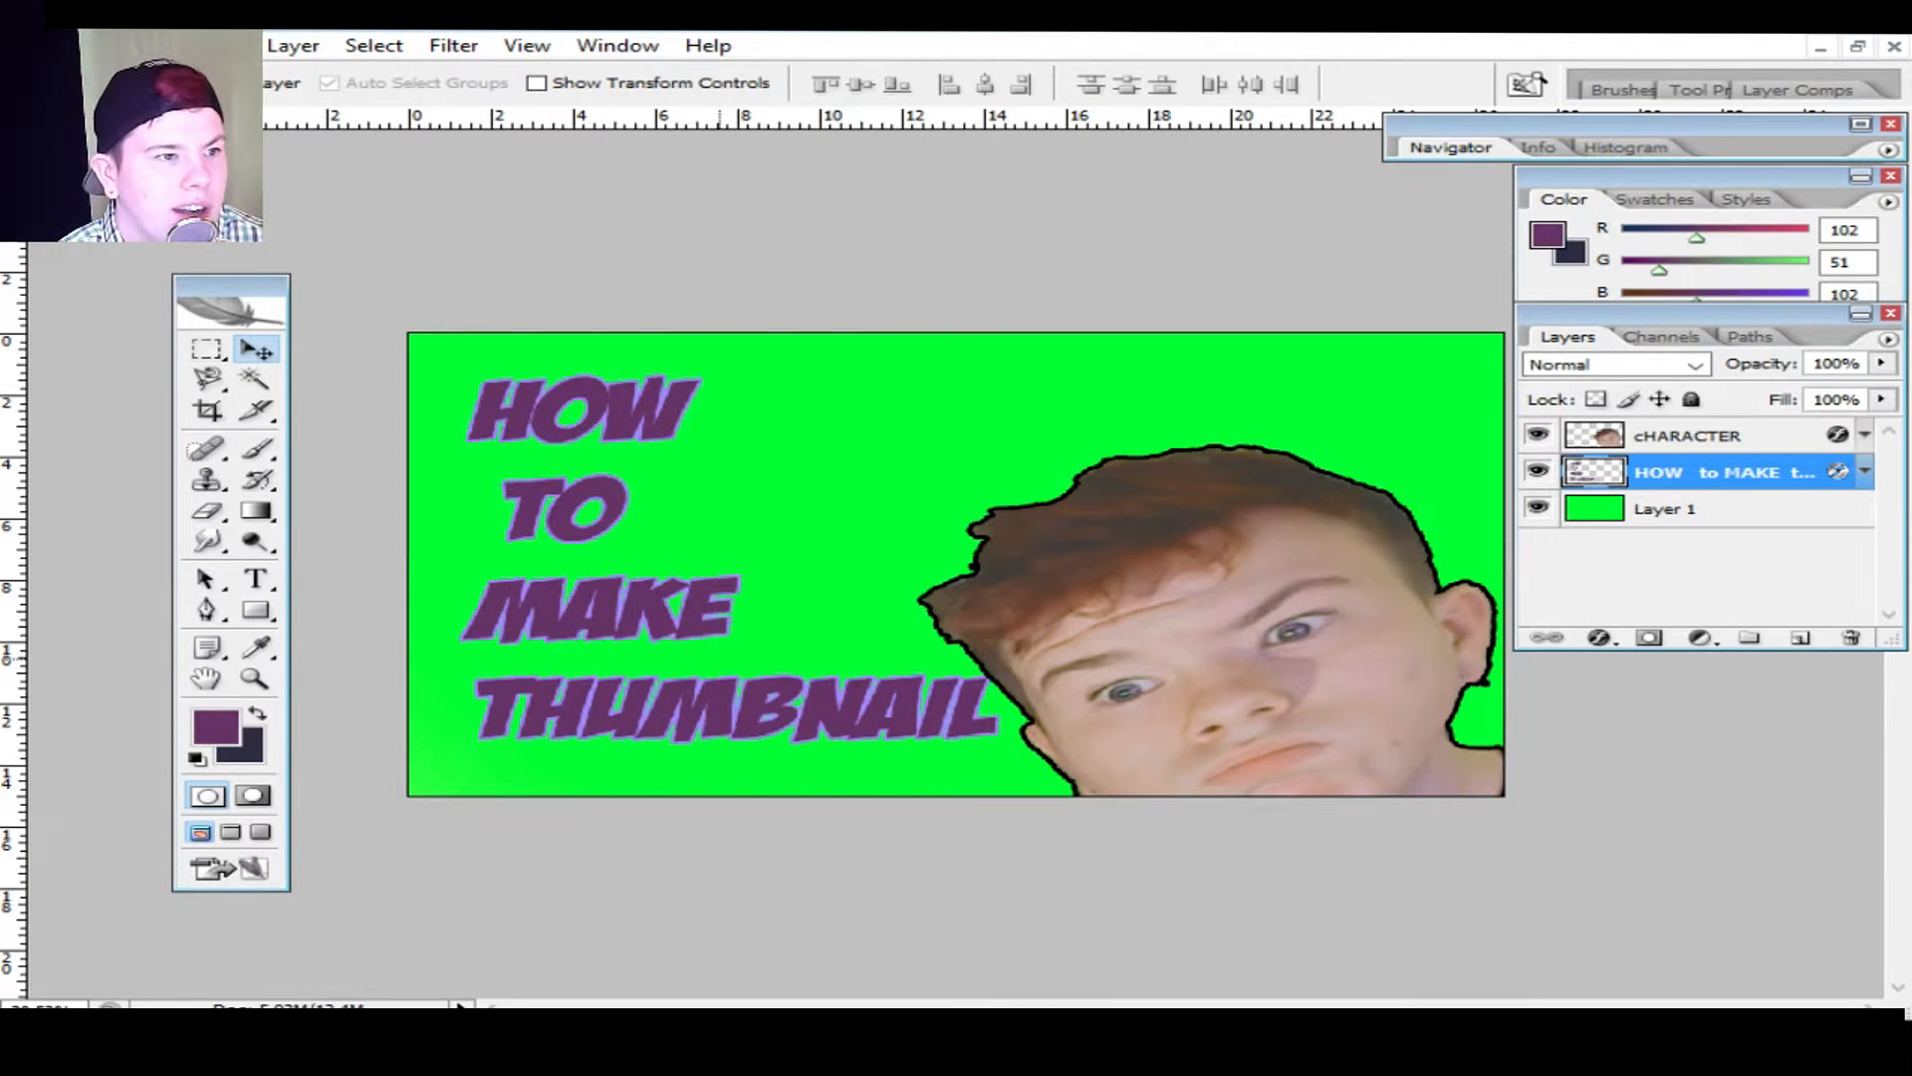
# Step: Rotate the text layer 2.1° clockwise, scale it to 109.8% width and 108.5% height, and reposition it beside the head
pyautogui.moveTo(717, 678)
pyautogui.mouseDown()
pyautogui.moveTo(661, 678)
pyautogui.moveTo(685, 678)
pyautogui.mouseUp()
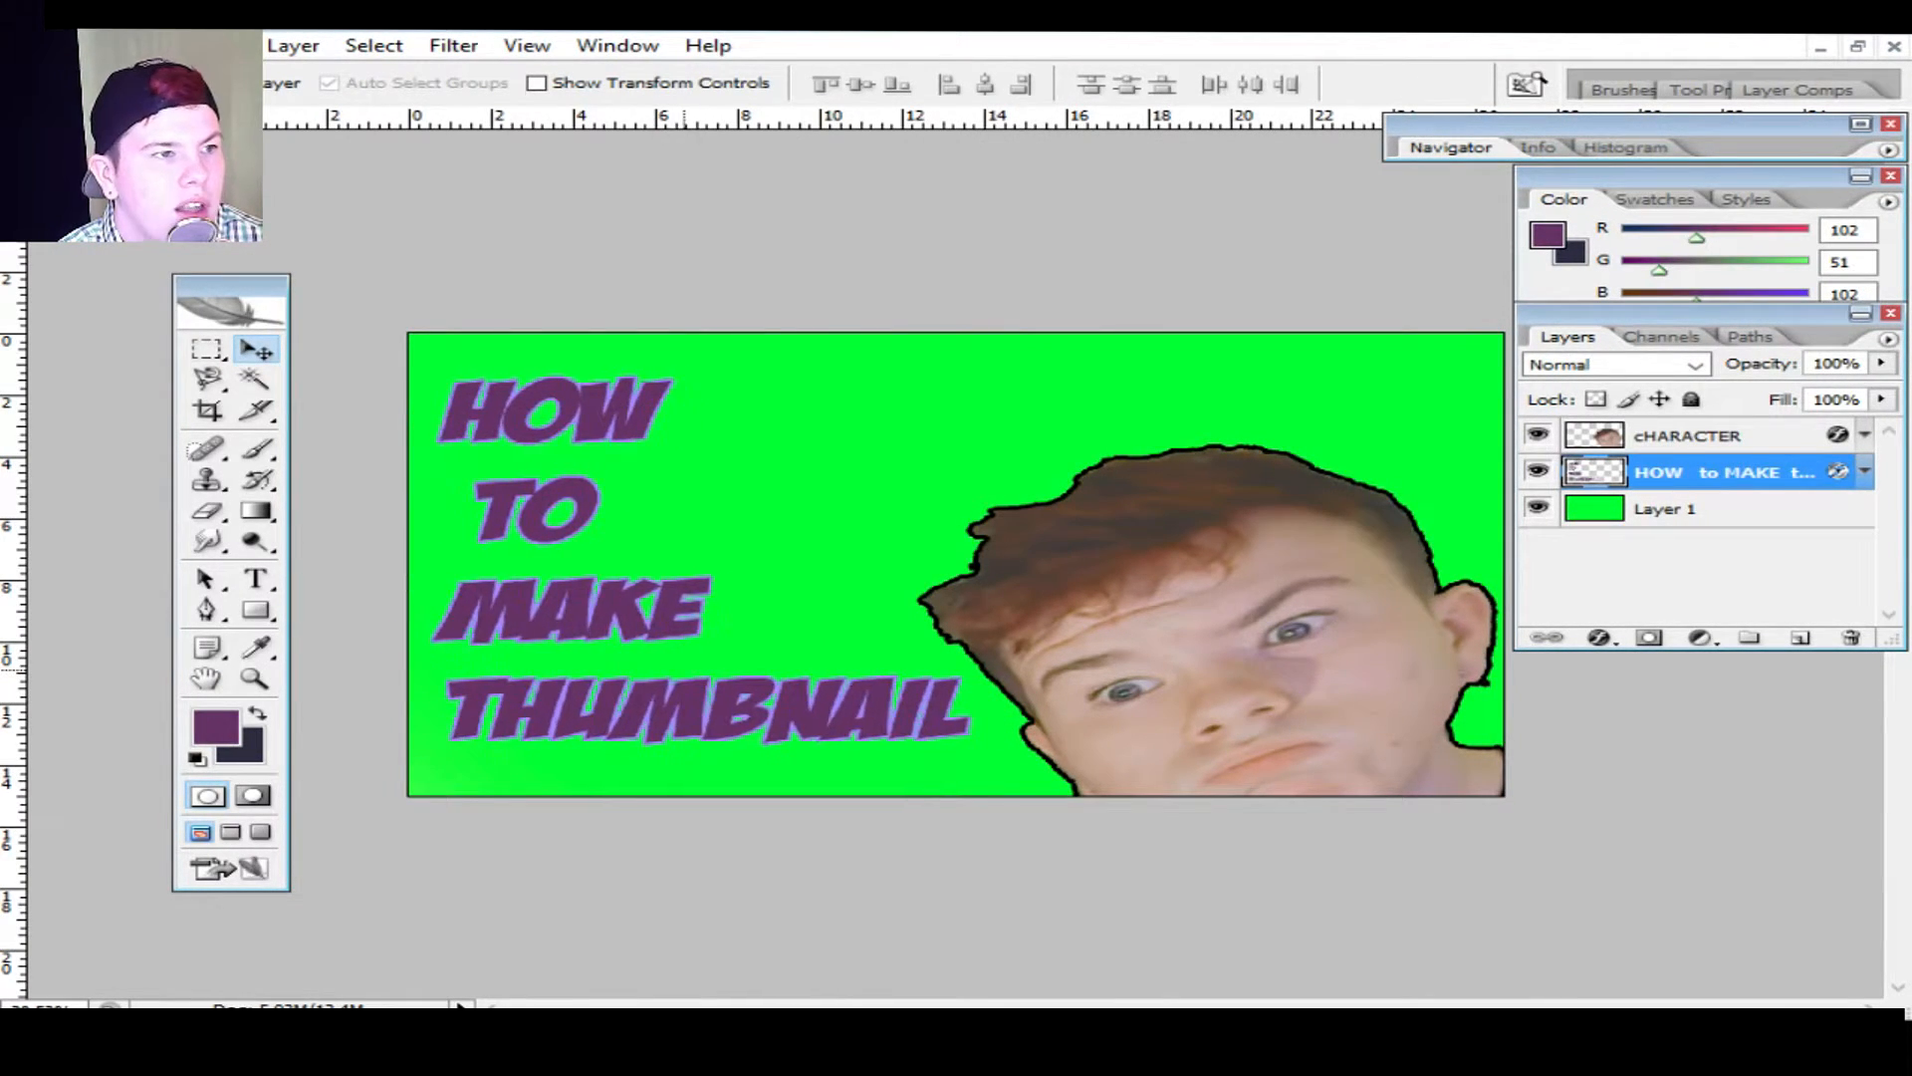
pyautogui.hotkey('ctrl', 't')
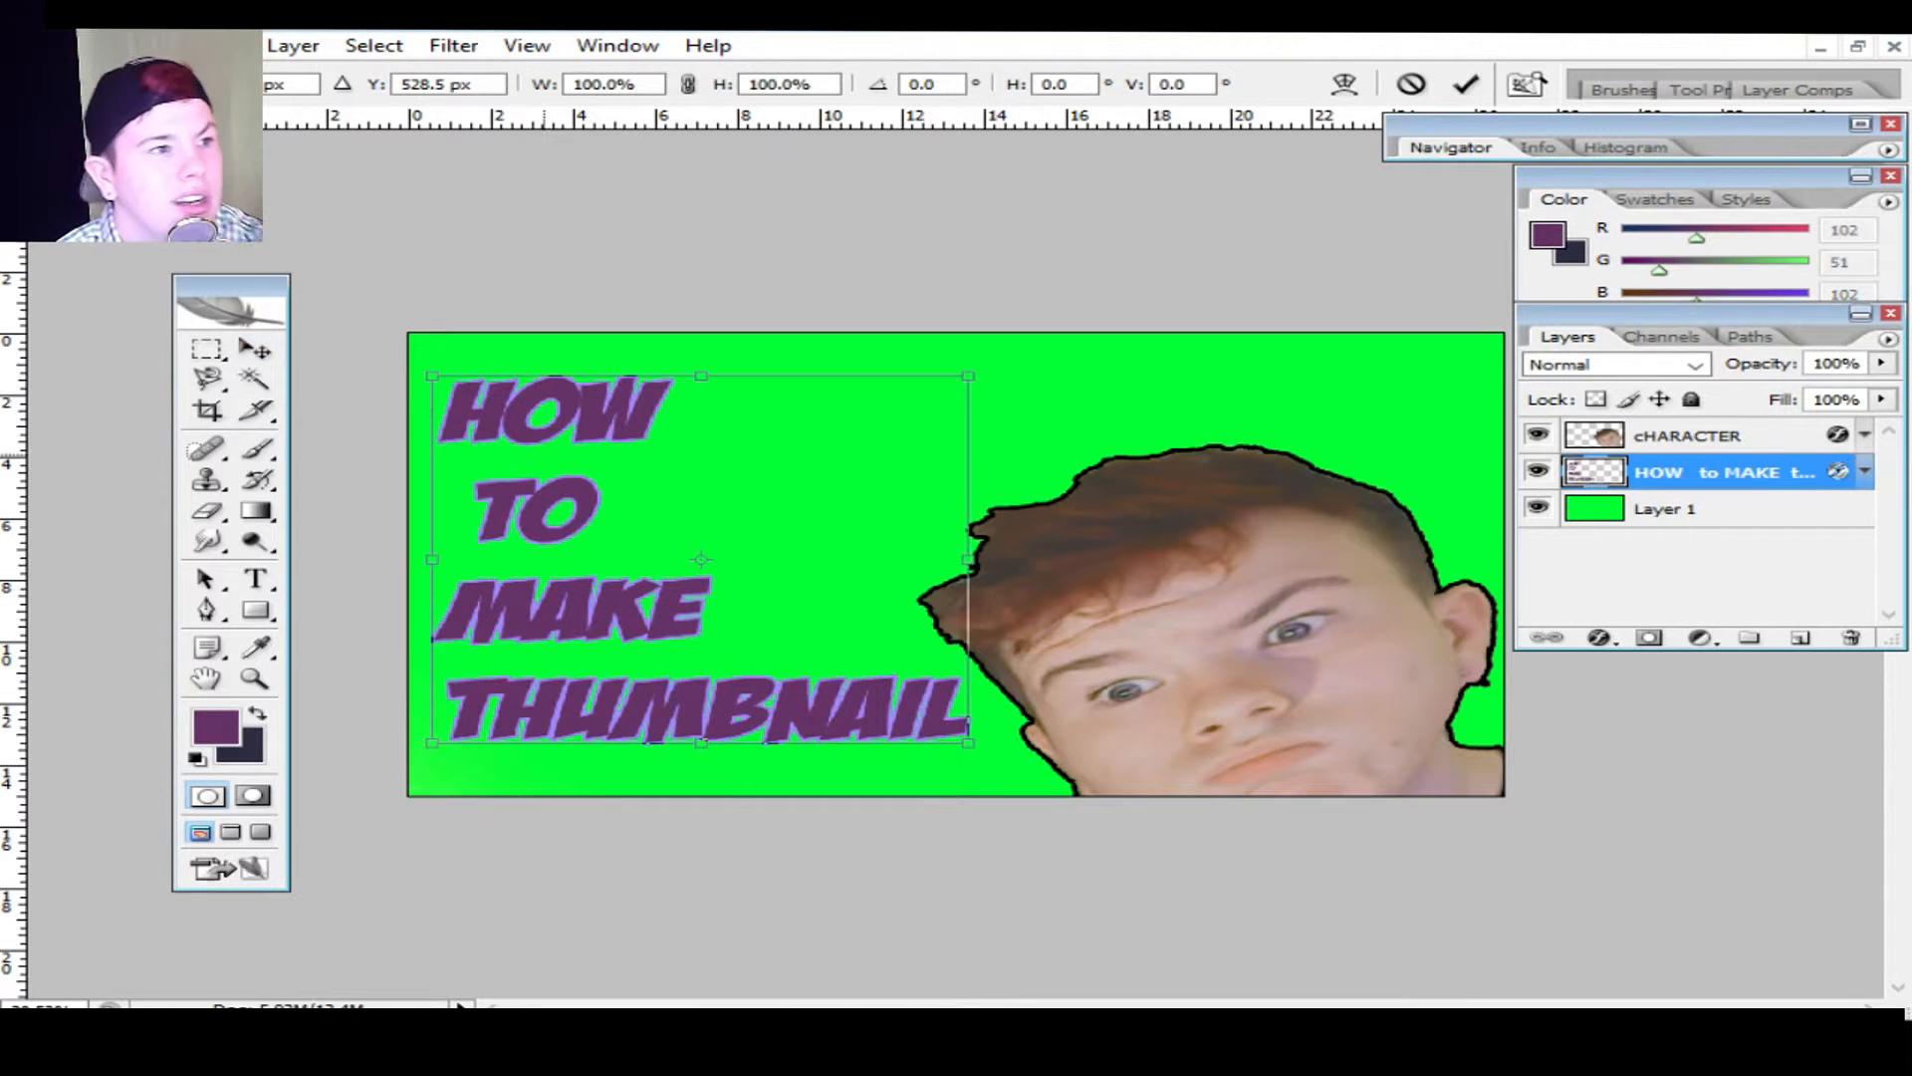
pyautogui.moveTo(397, 361); pyautogui.dragTo(407, 353)
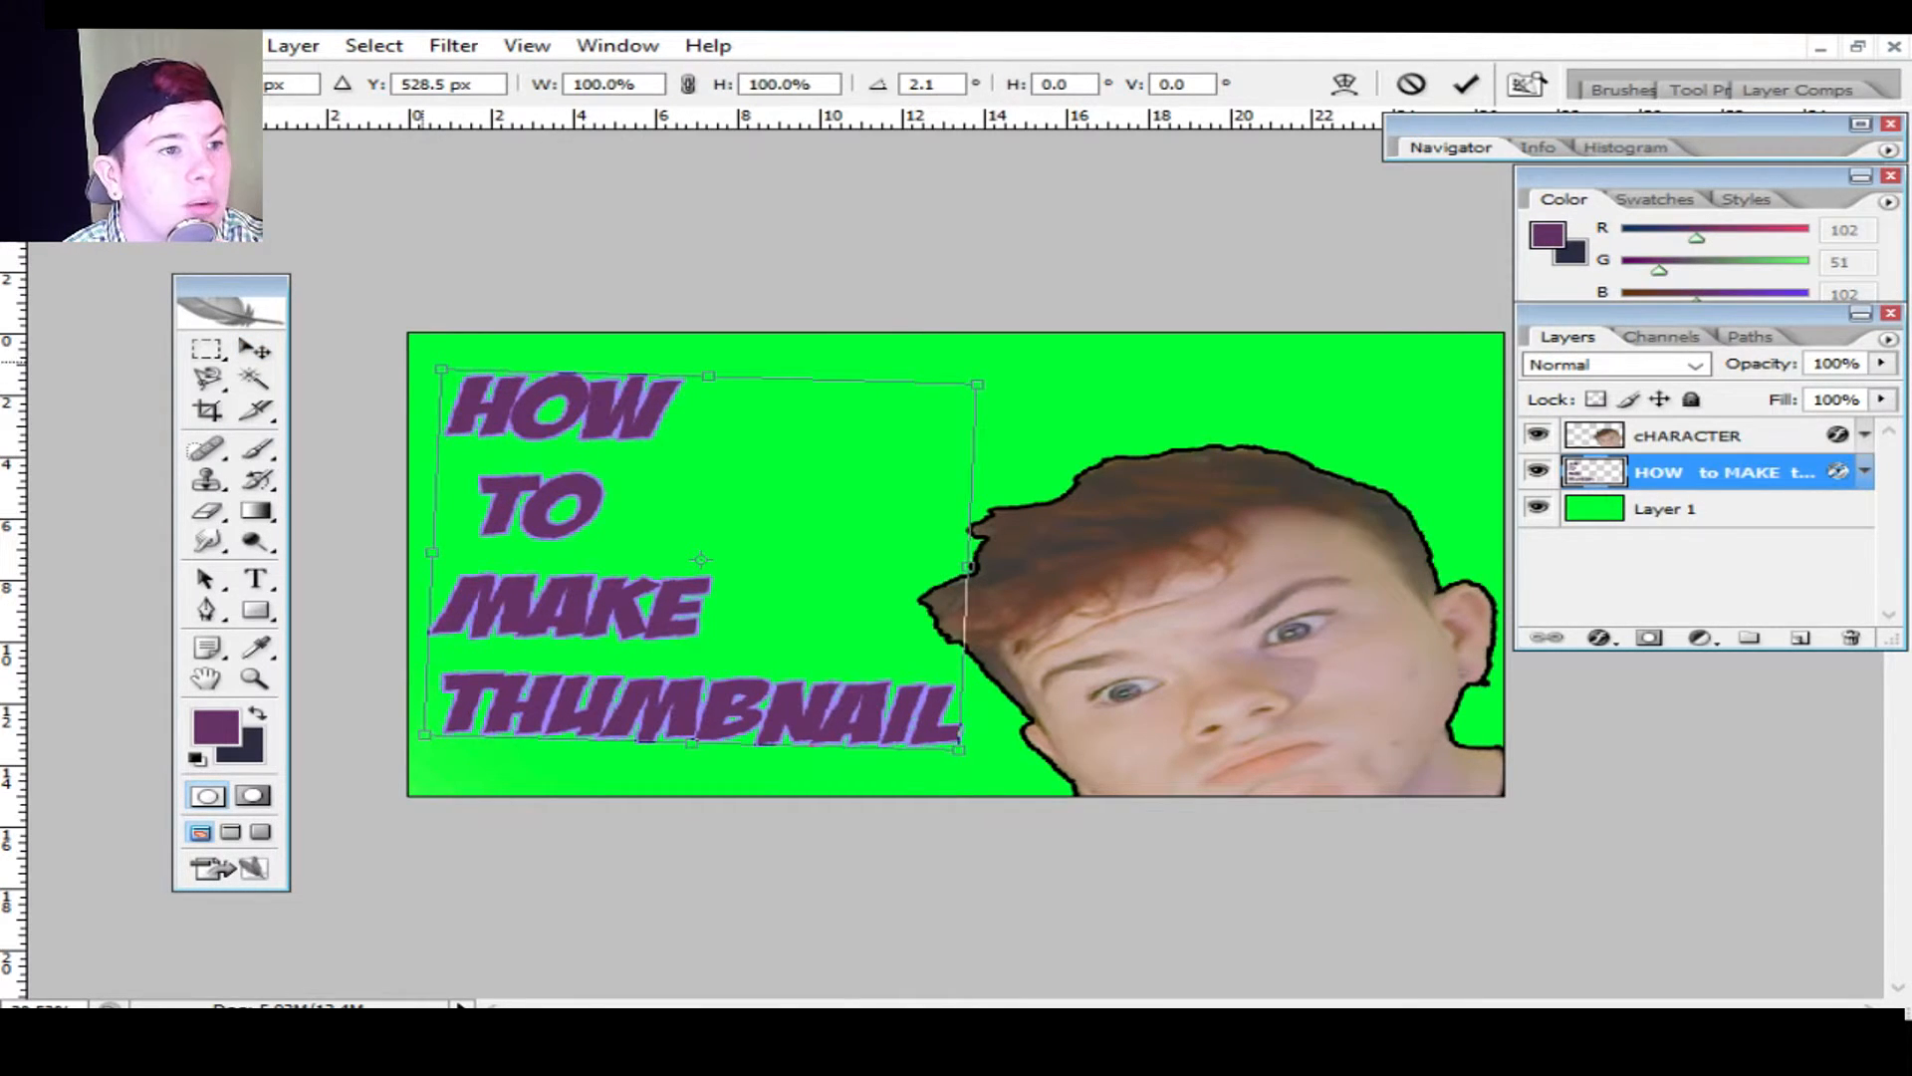
pyautogui.moveTo(708, 376); pyautogui.dragTo(710, 355)
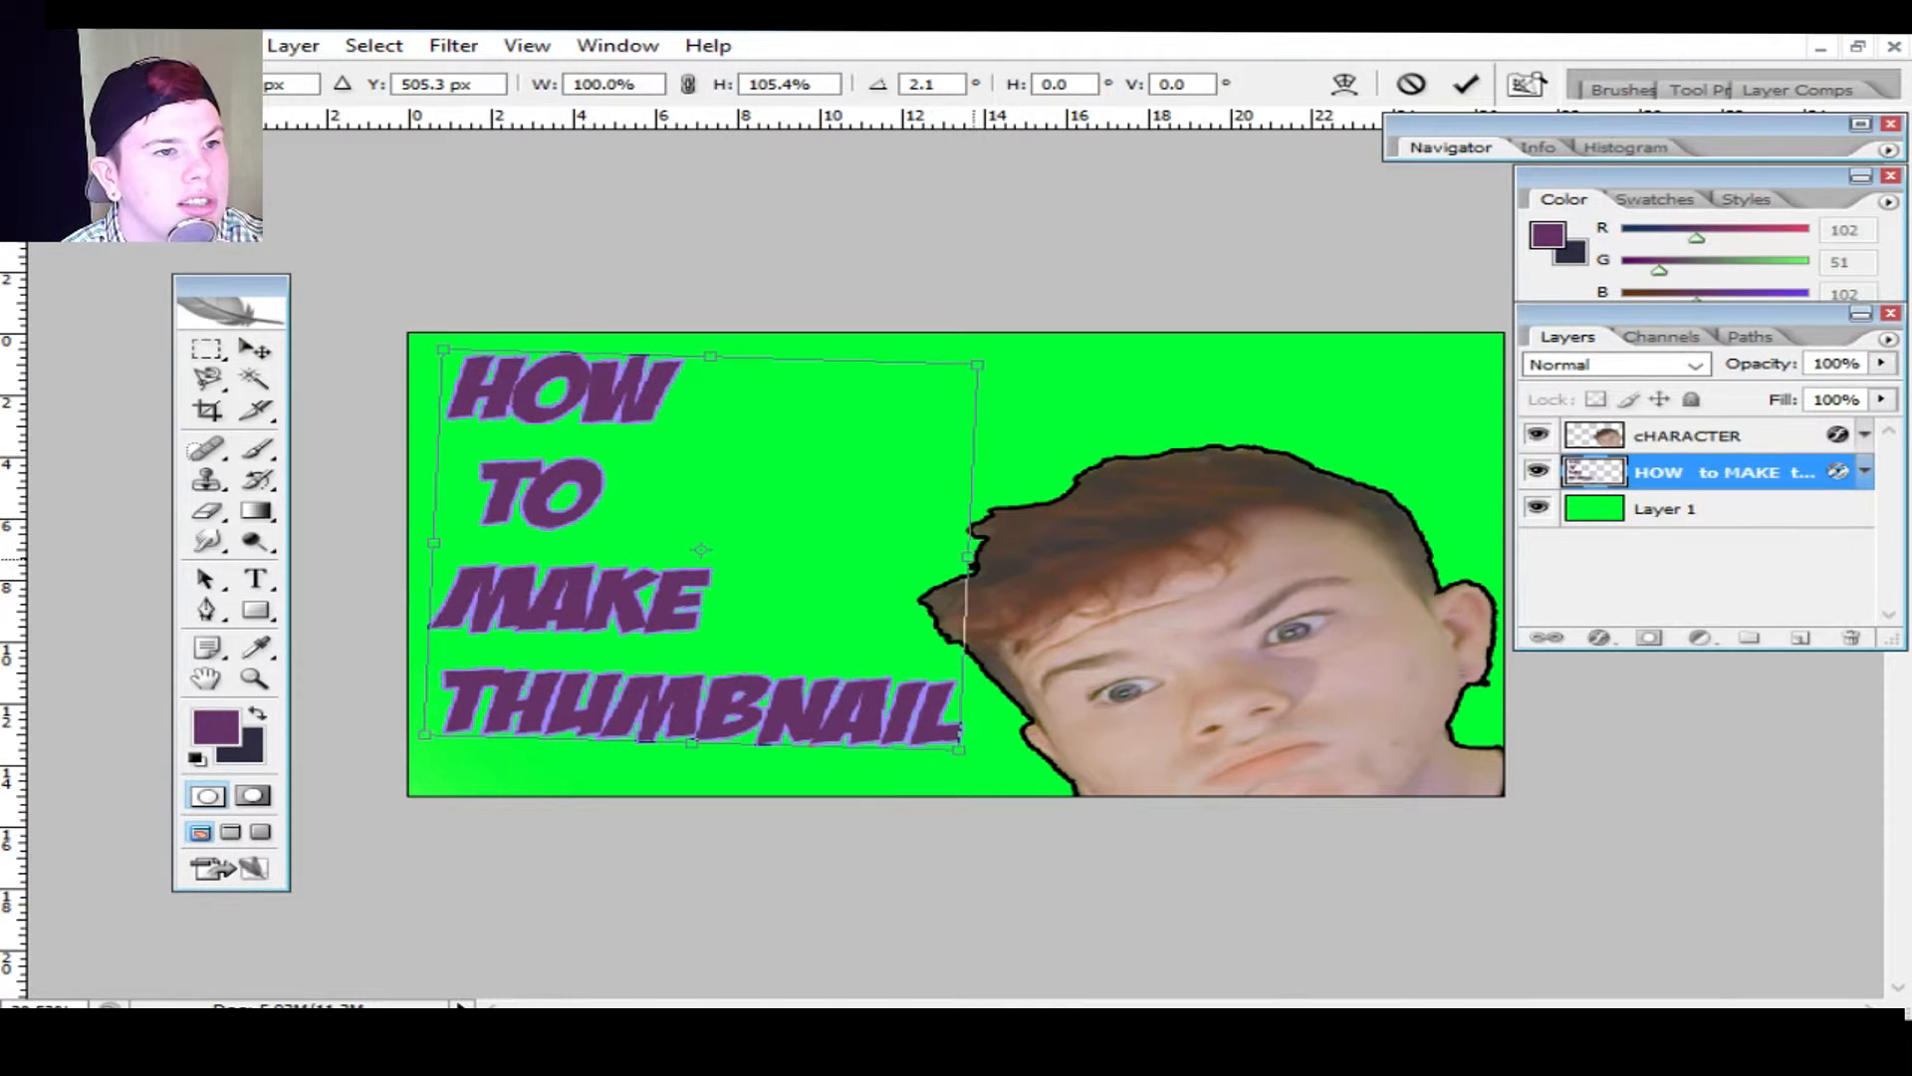
pyautogui.moveTo(971, 556); pyautogui.dragTo(1019, 558)
pyautogui.moveTo(878, 516); pyautogui.dragTo(878, 544)
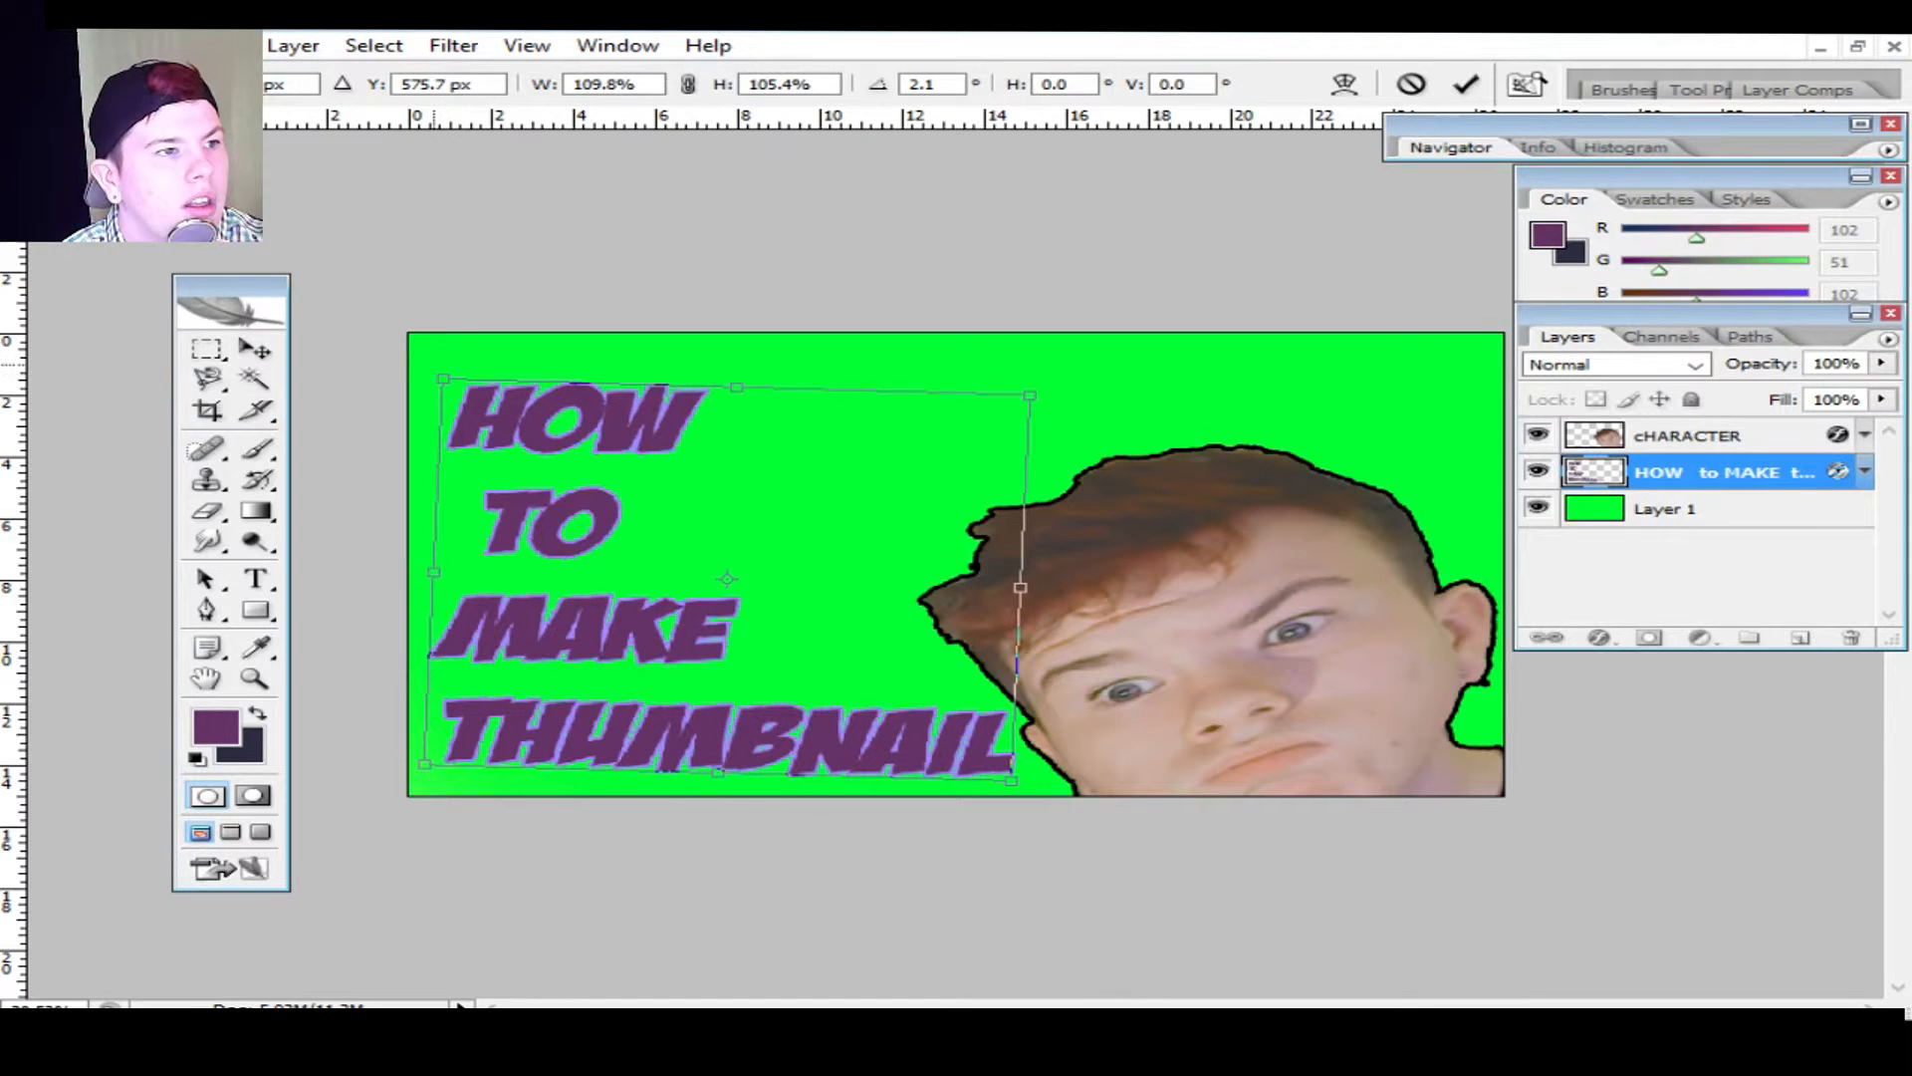
pyautogui.moveTo(443, 379); pyautogui.dragTo(443, 367)
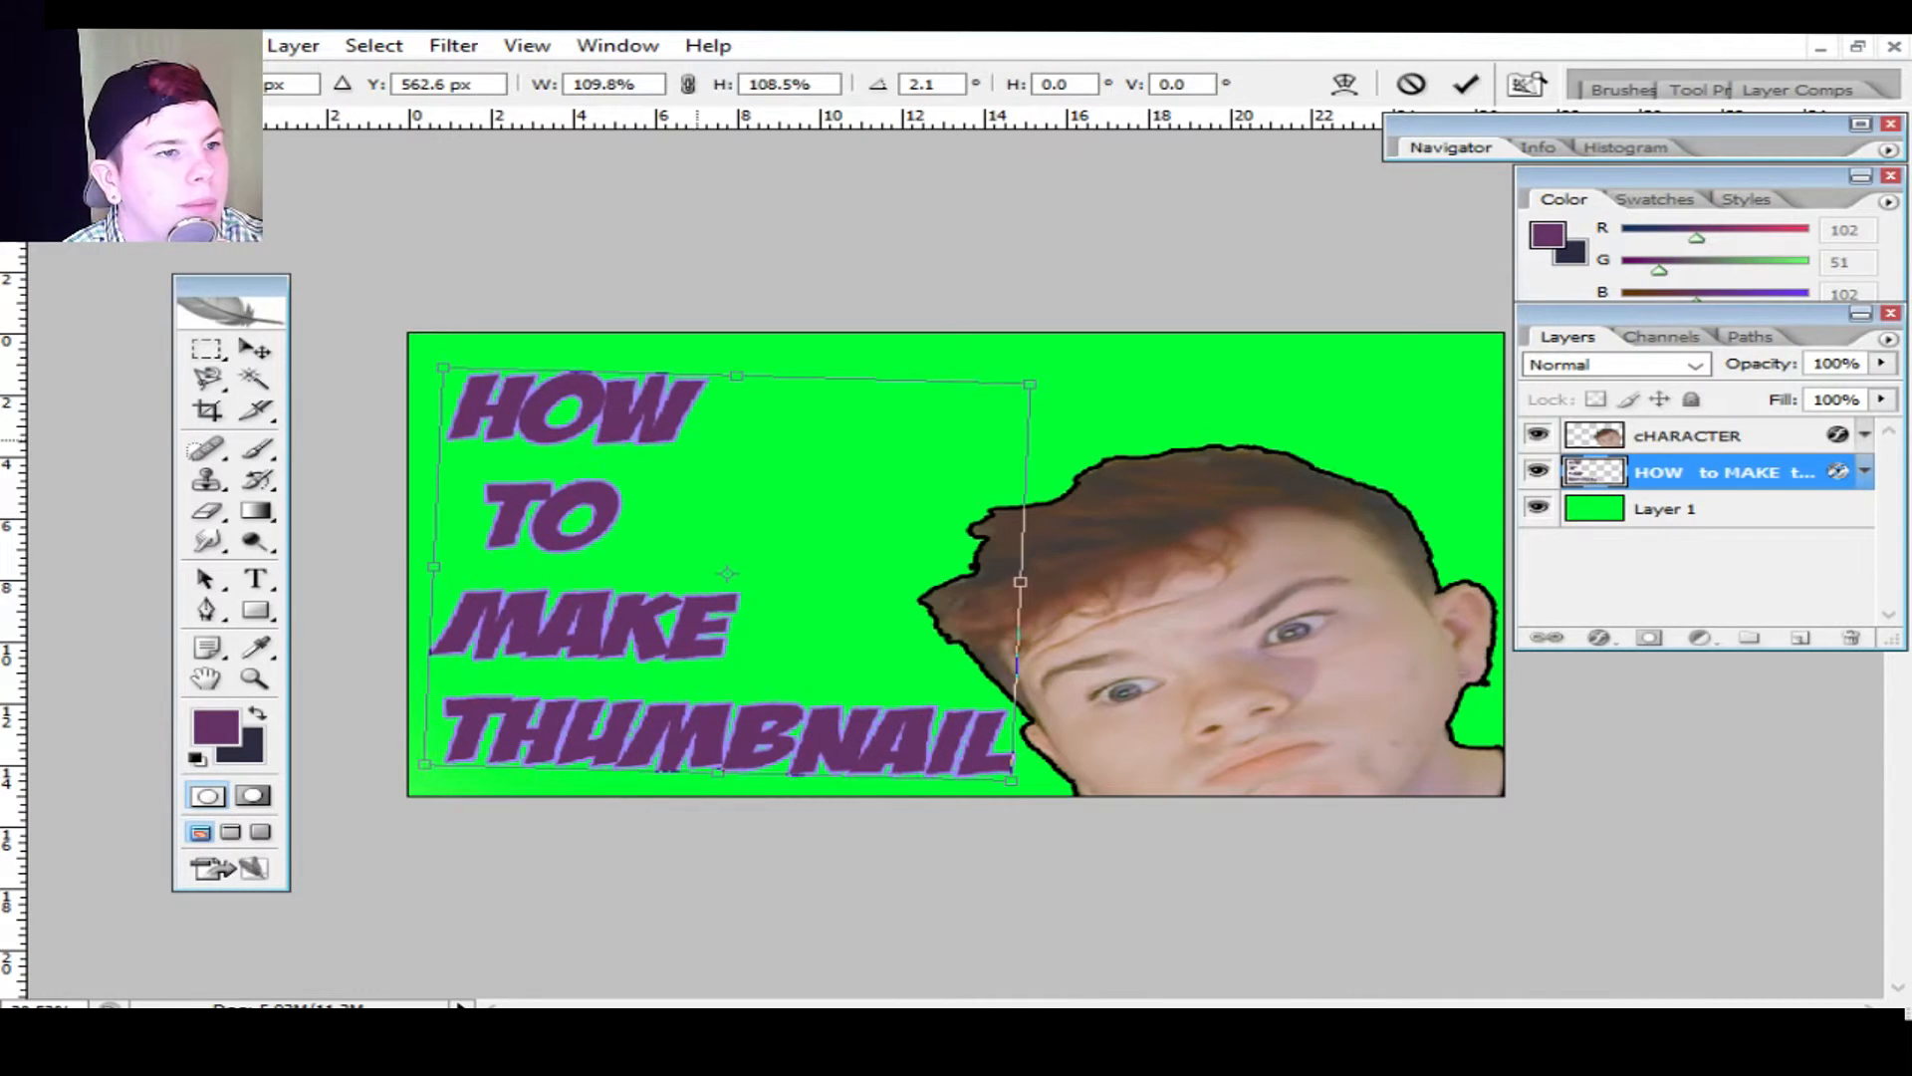
pyautogui.press('Return')
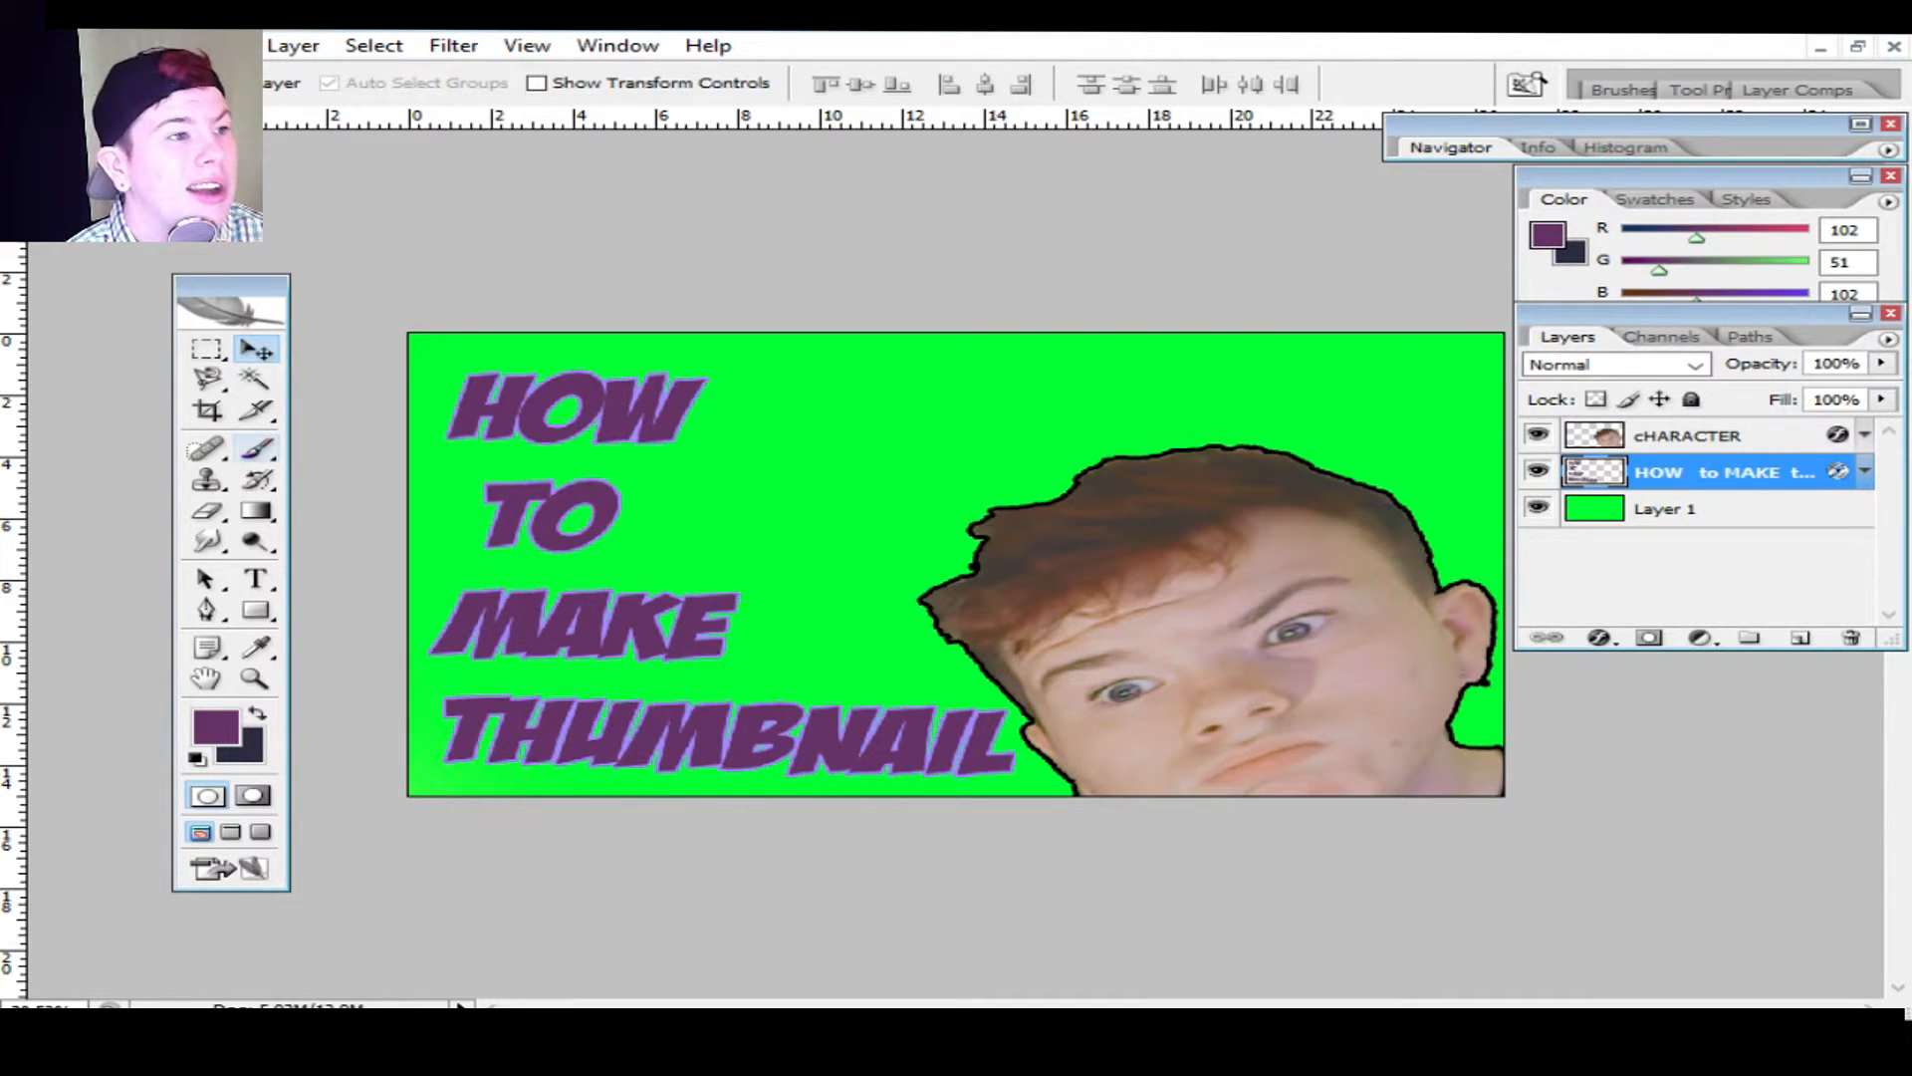
pyautogui.click(206, 578)
pyautogui.click(255, 671)
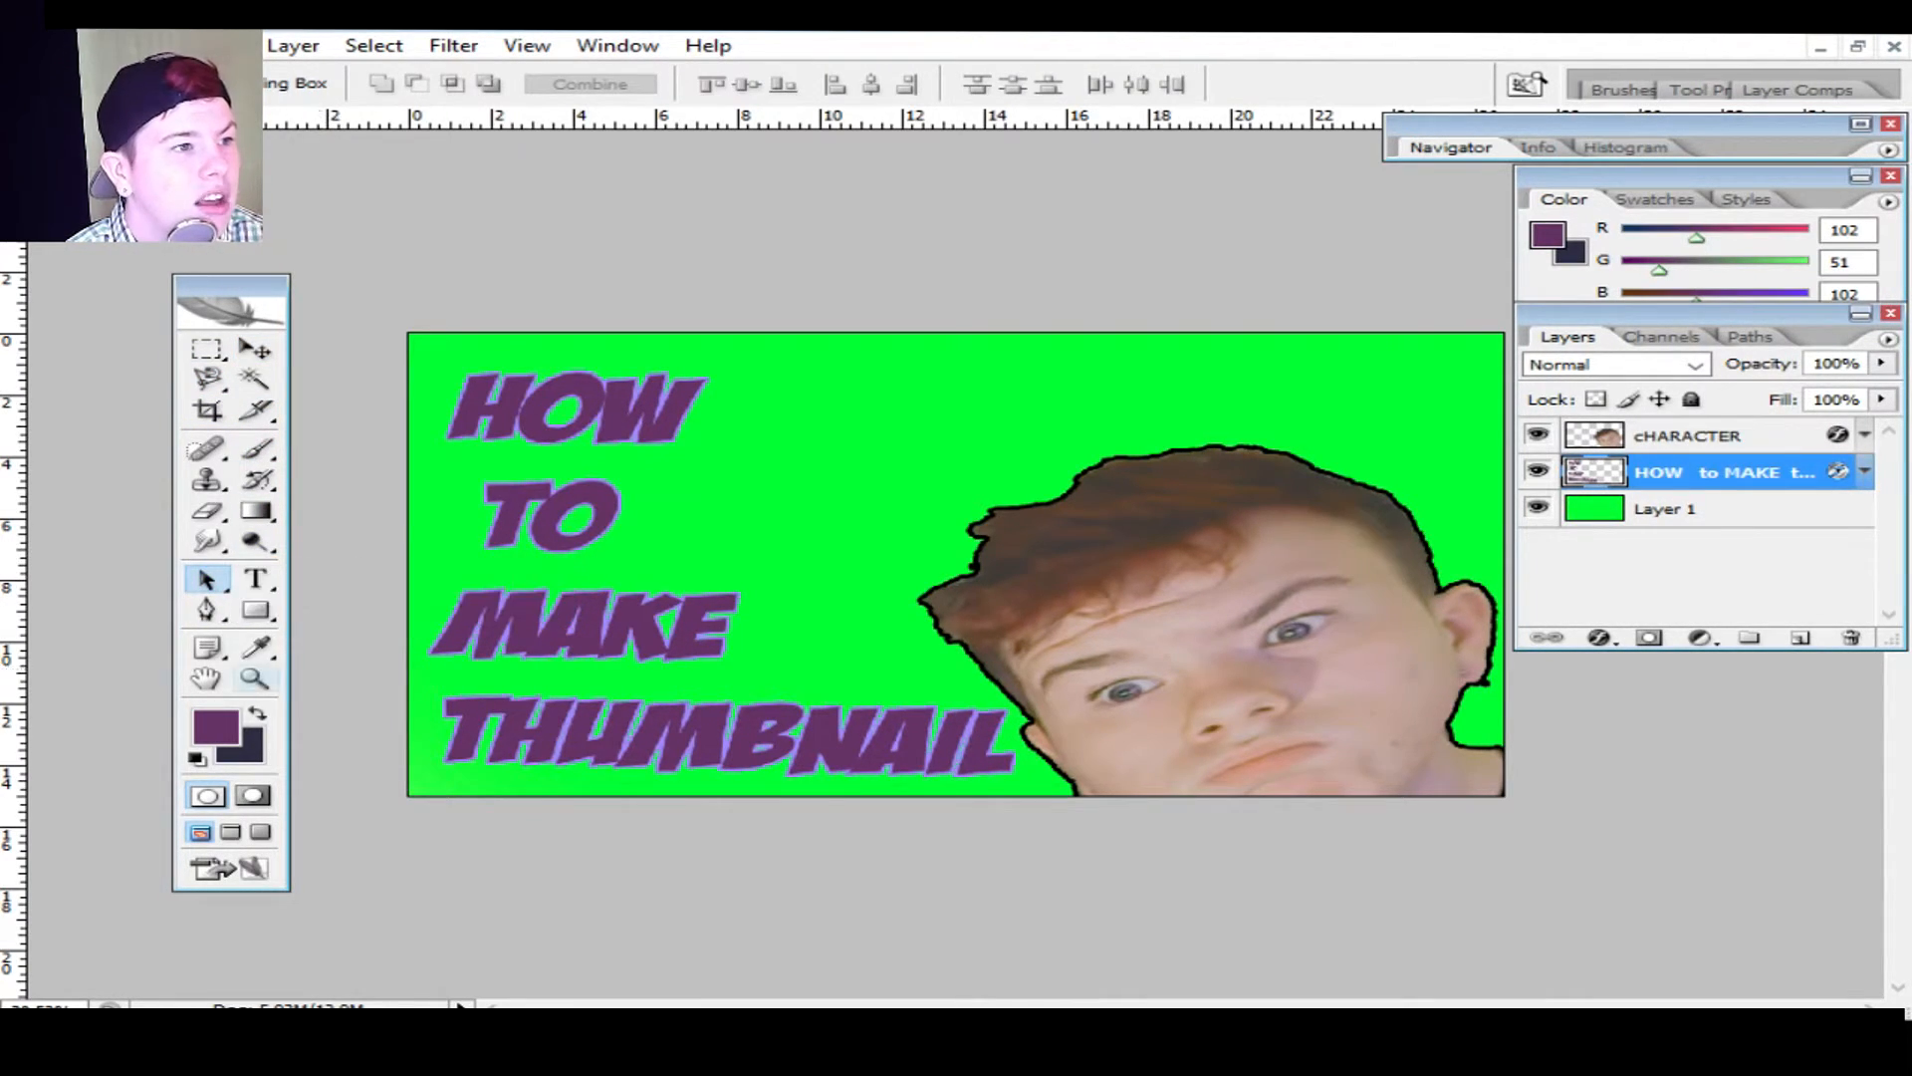
pyautogui.click(207, 678)
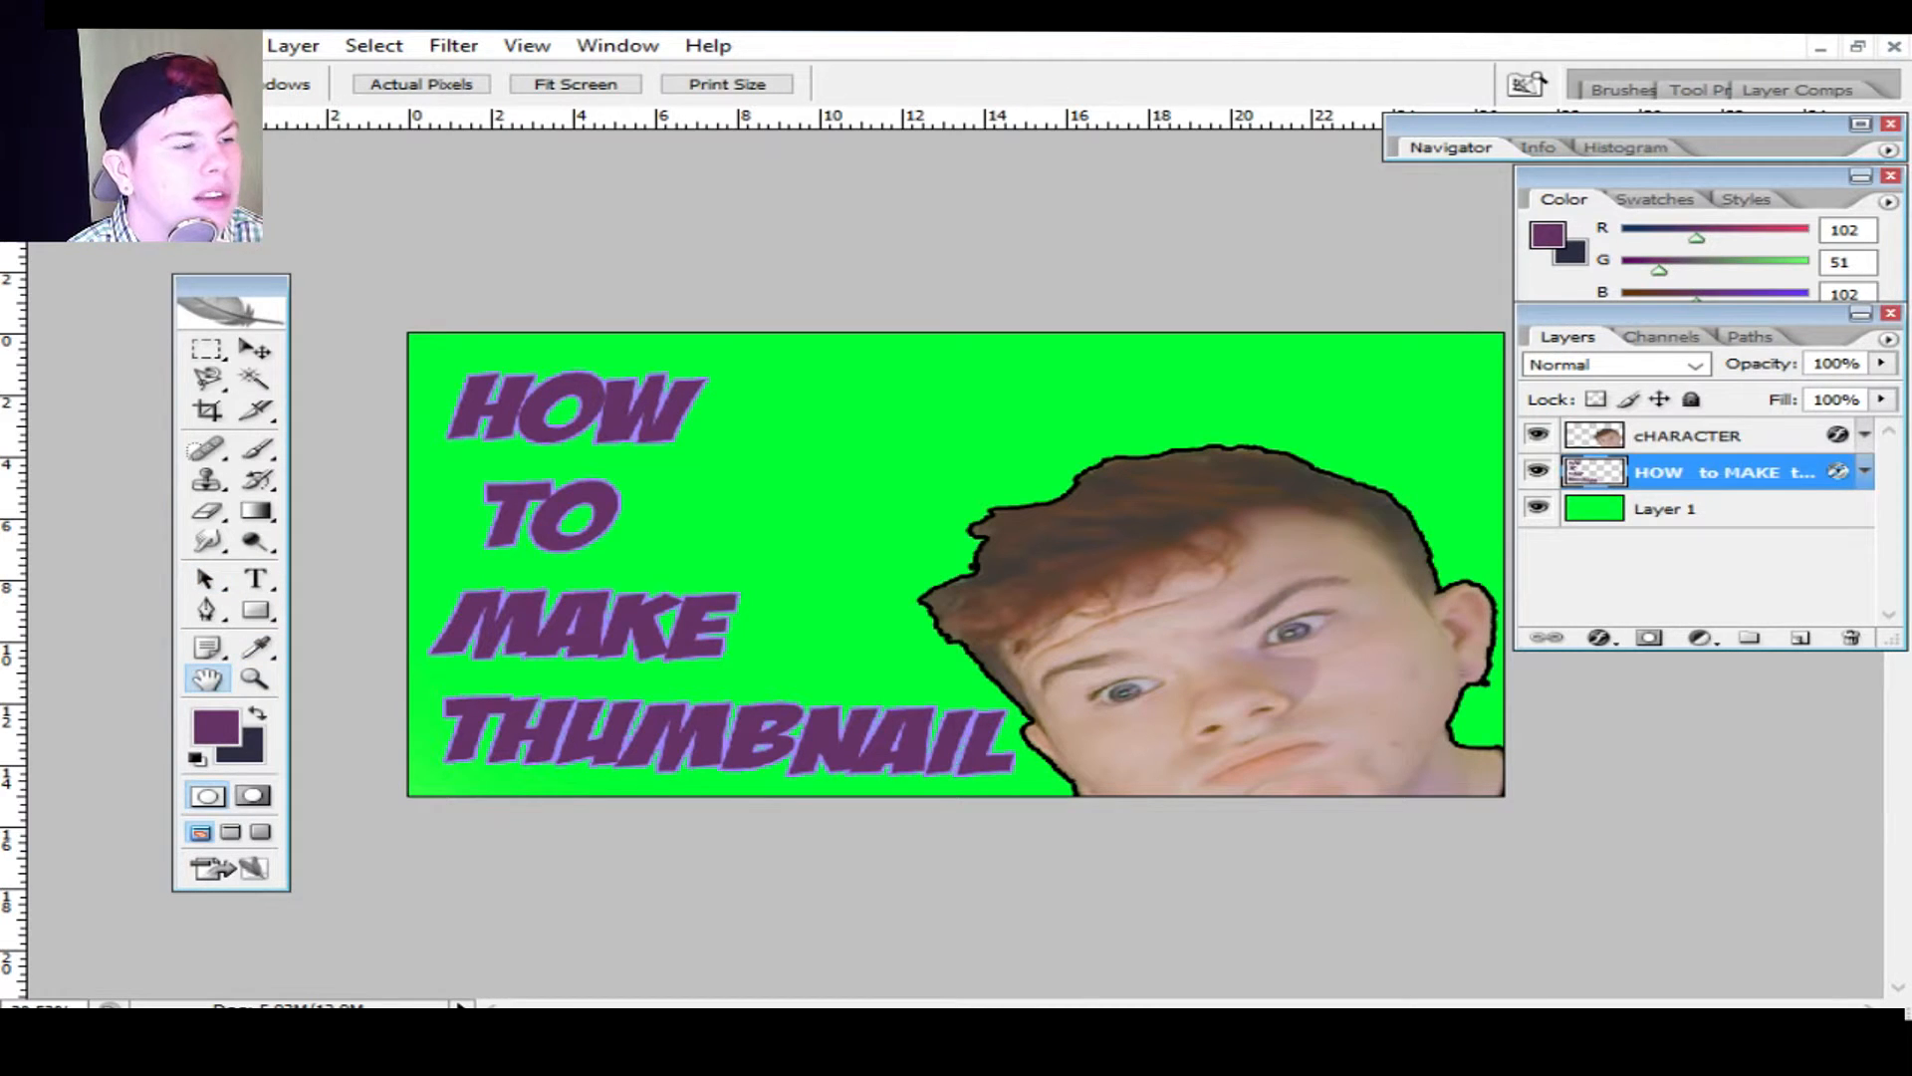
# Step: Draw a small two-segment path with the Pen tool outside the canvas, on a new shape layer above the text
pyautogui.click(207, 610)
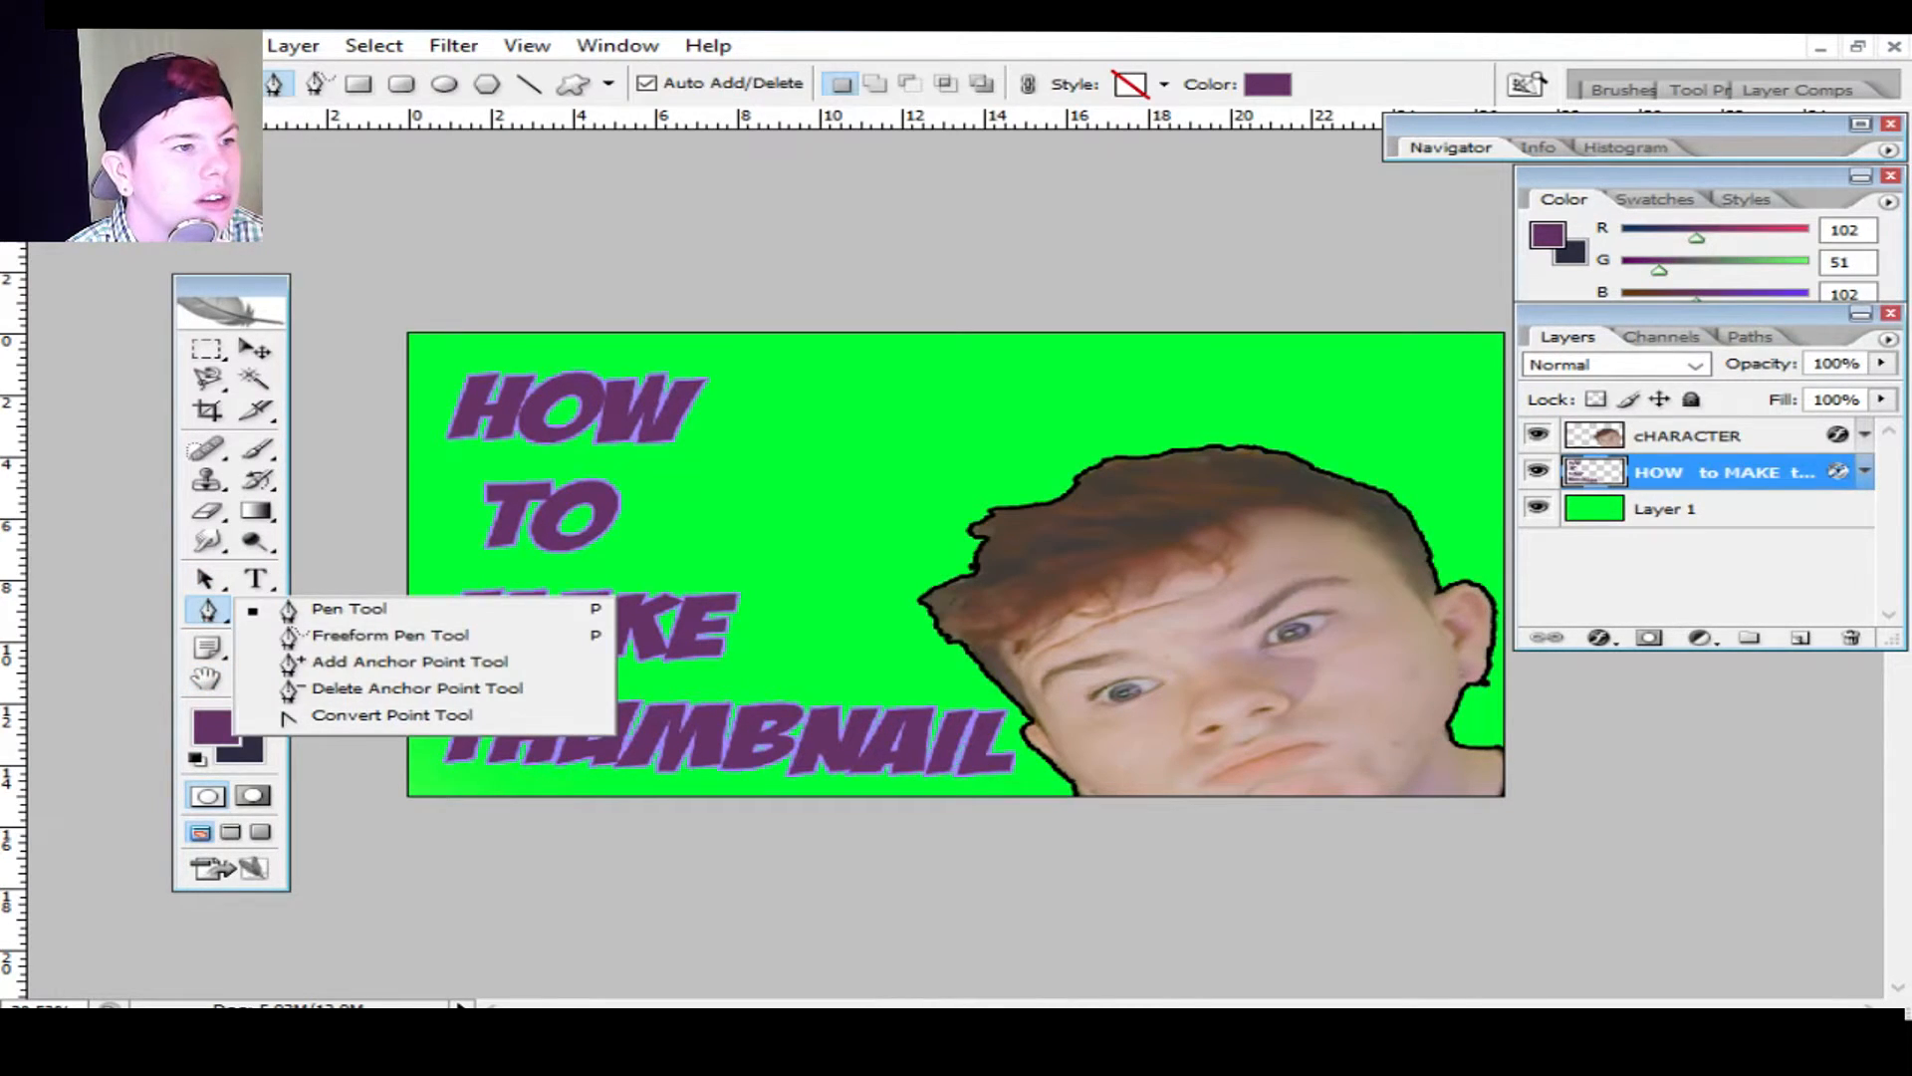
pyautogui.click(369, 495)
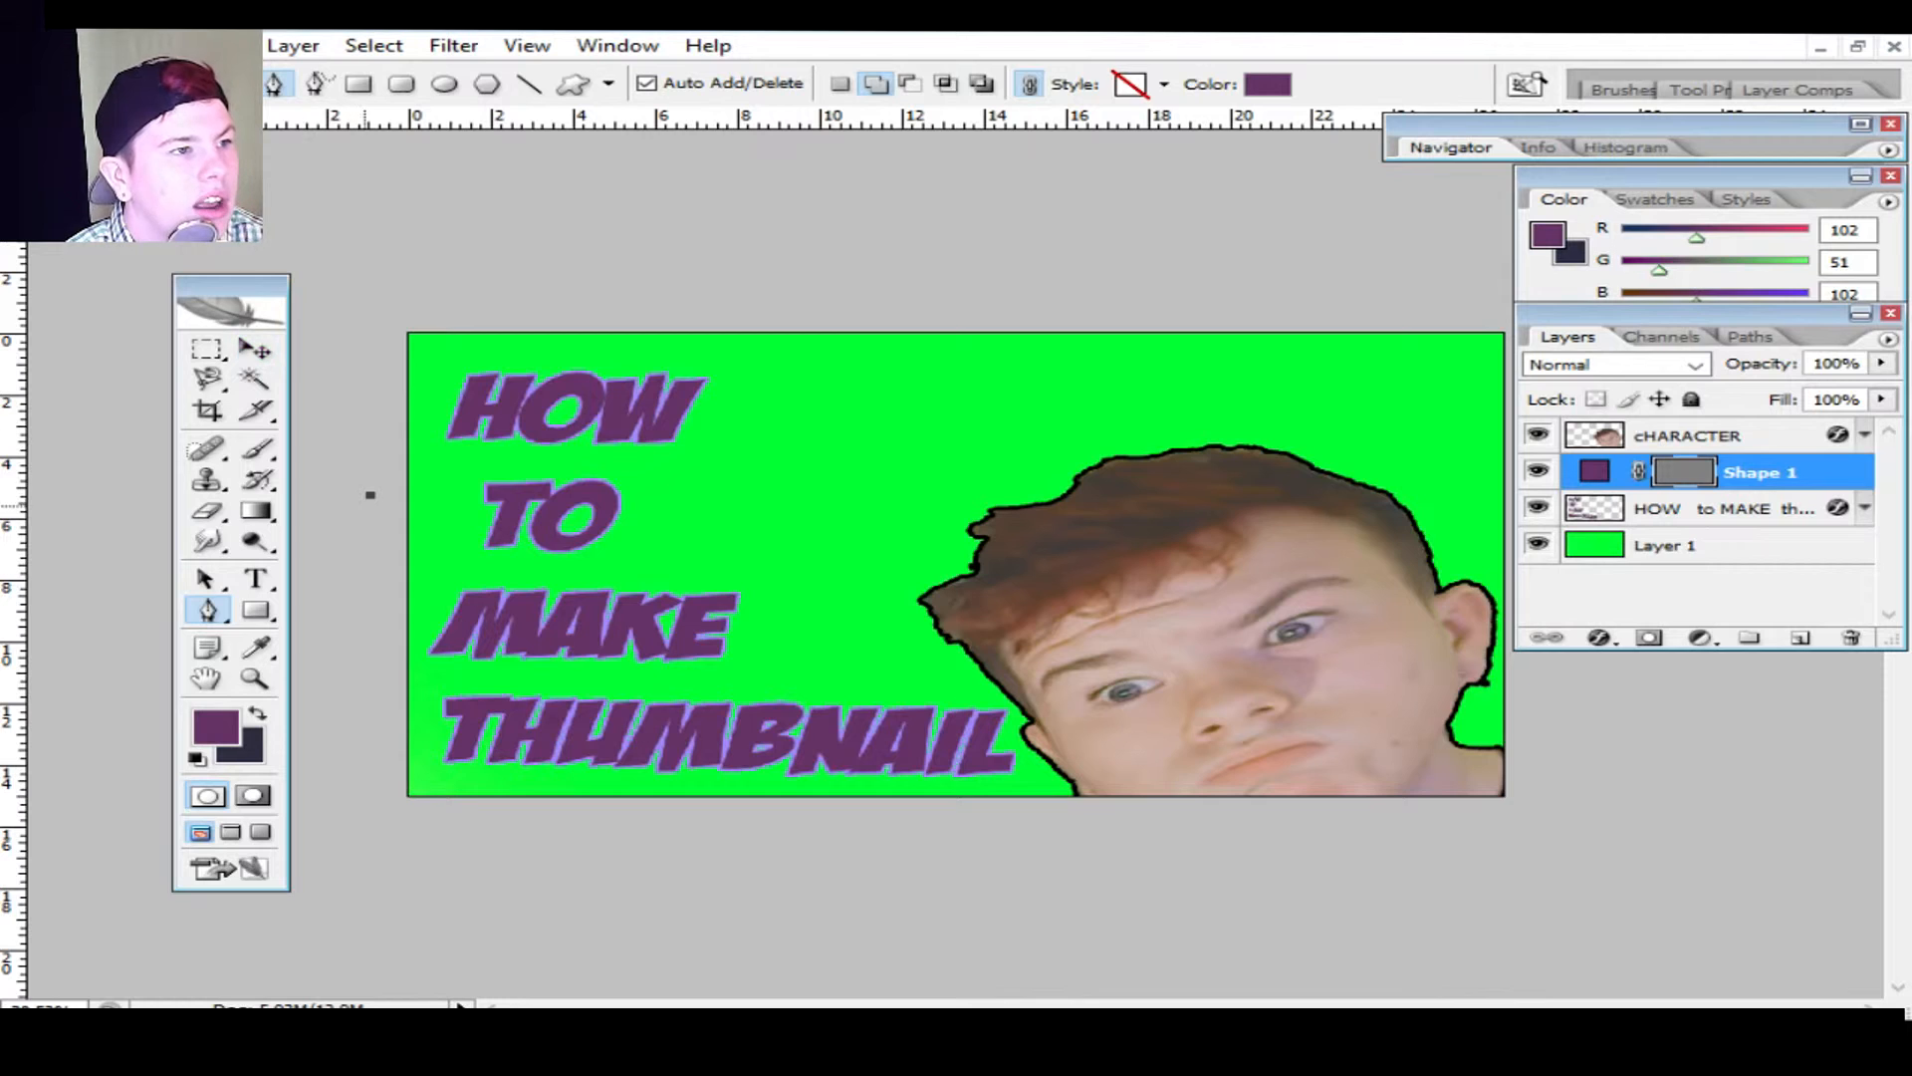
pyautogui.press('v')
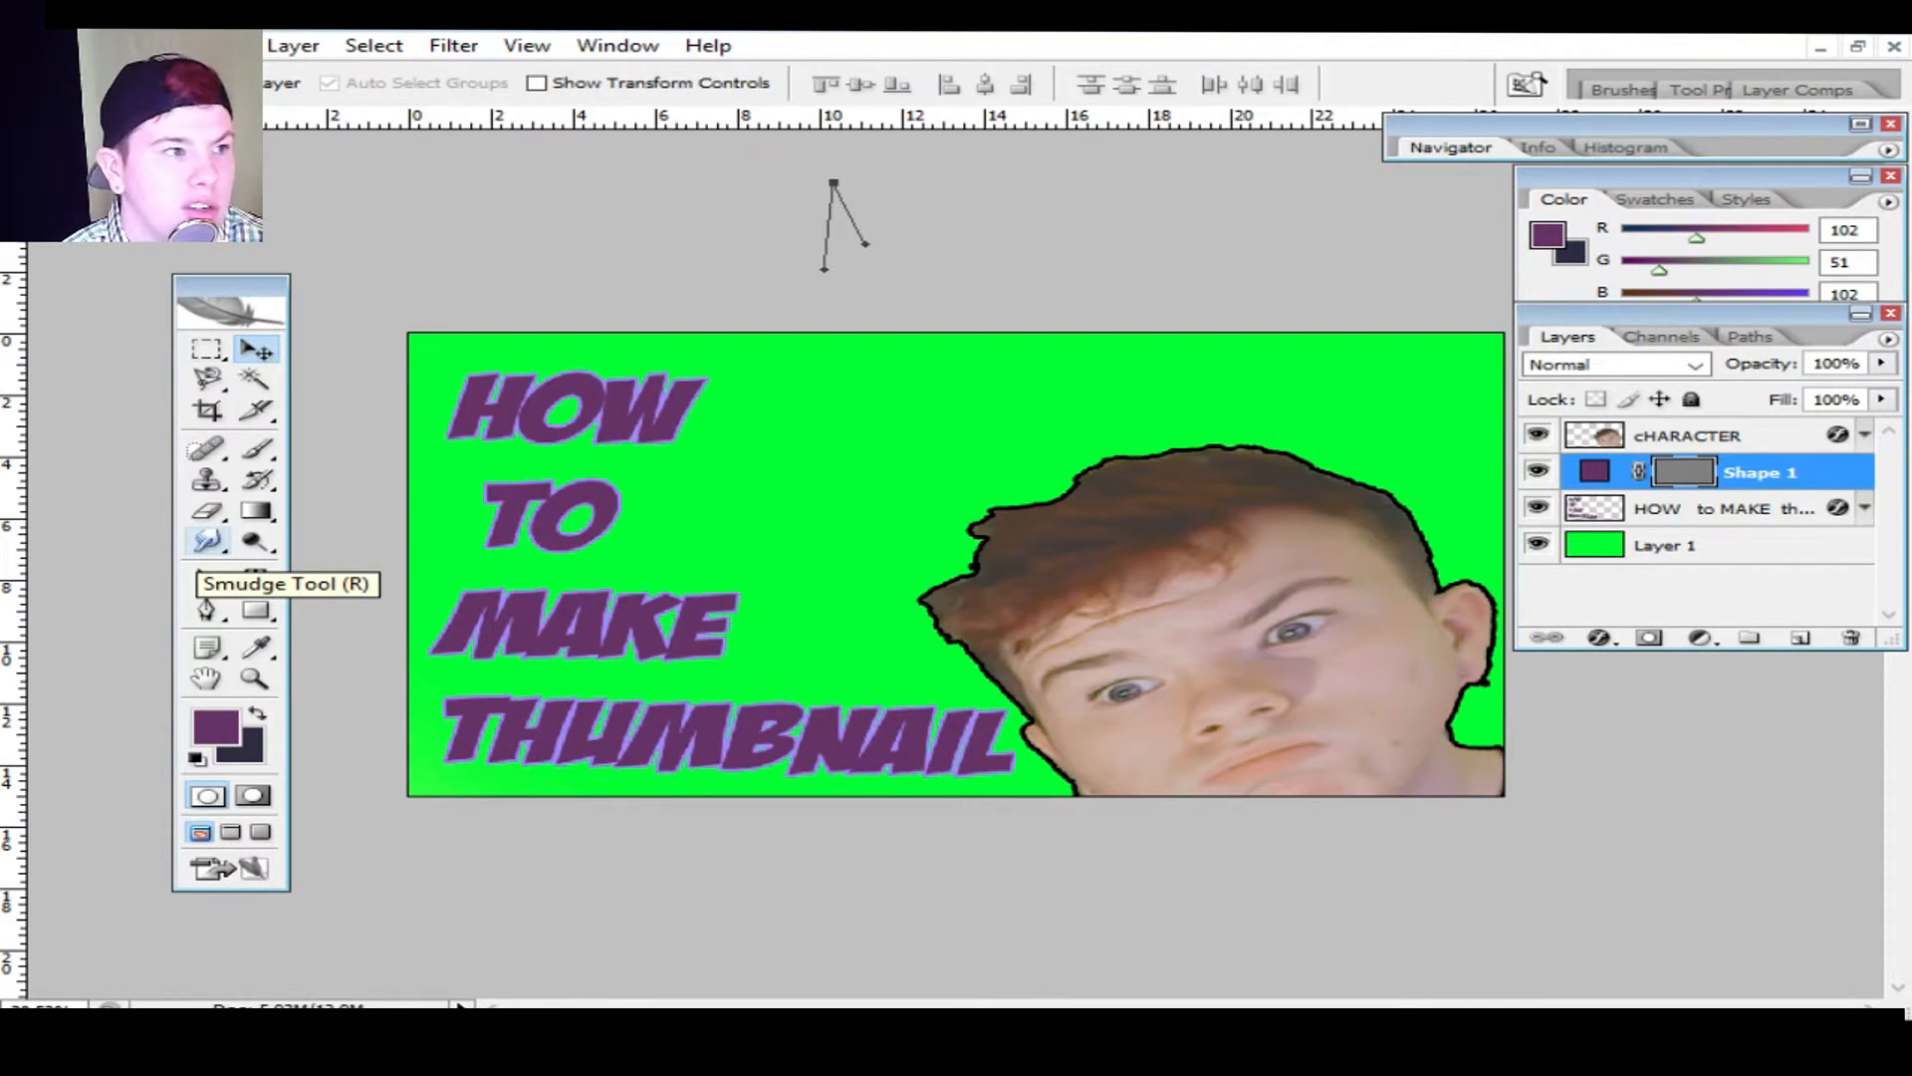
# Step: Switch to the Blur tool and rasterize the new shape layer
pyautogui.click(209, 540)
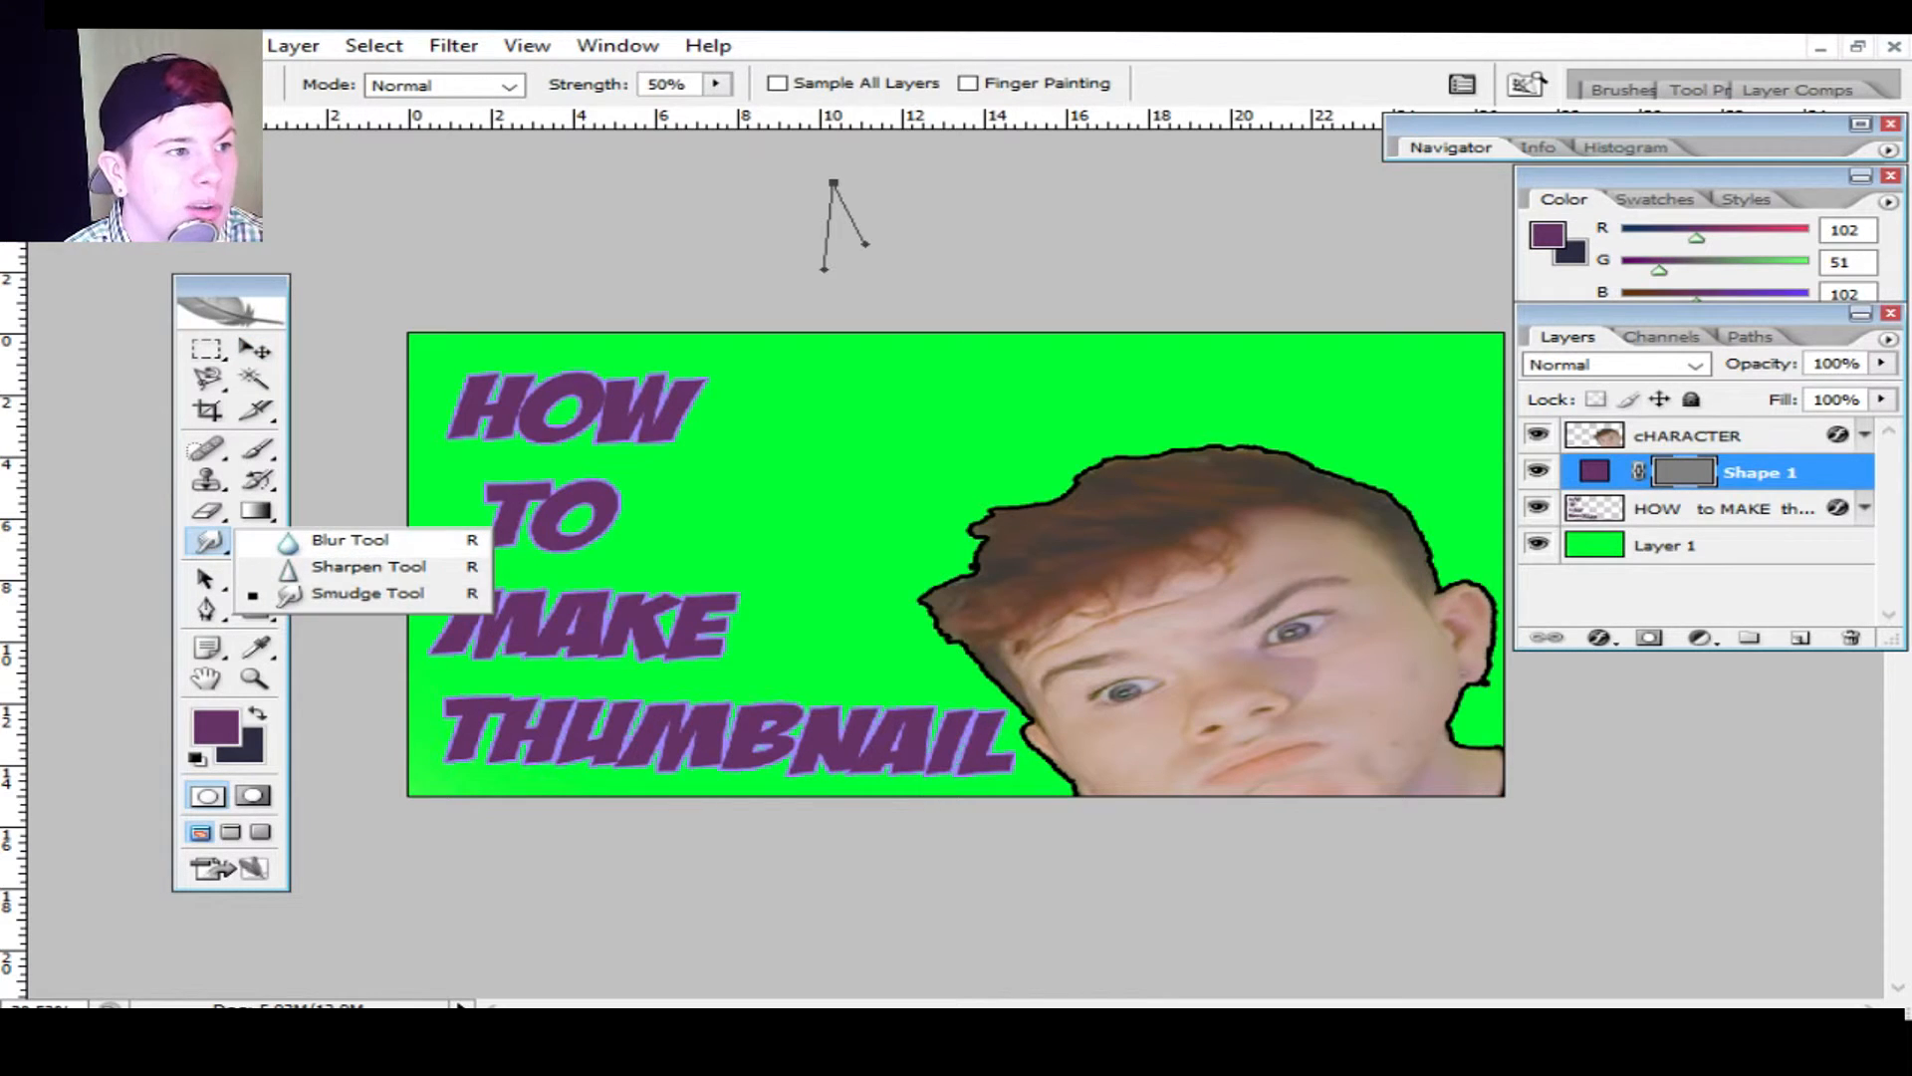
pyautogui.click(344, 540)
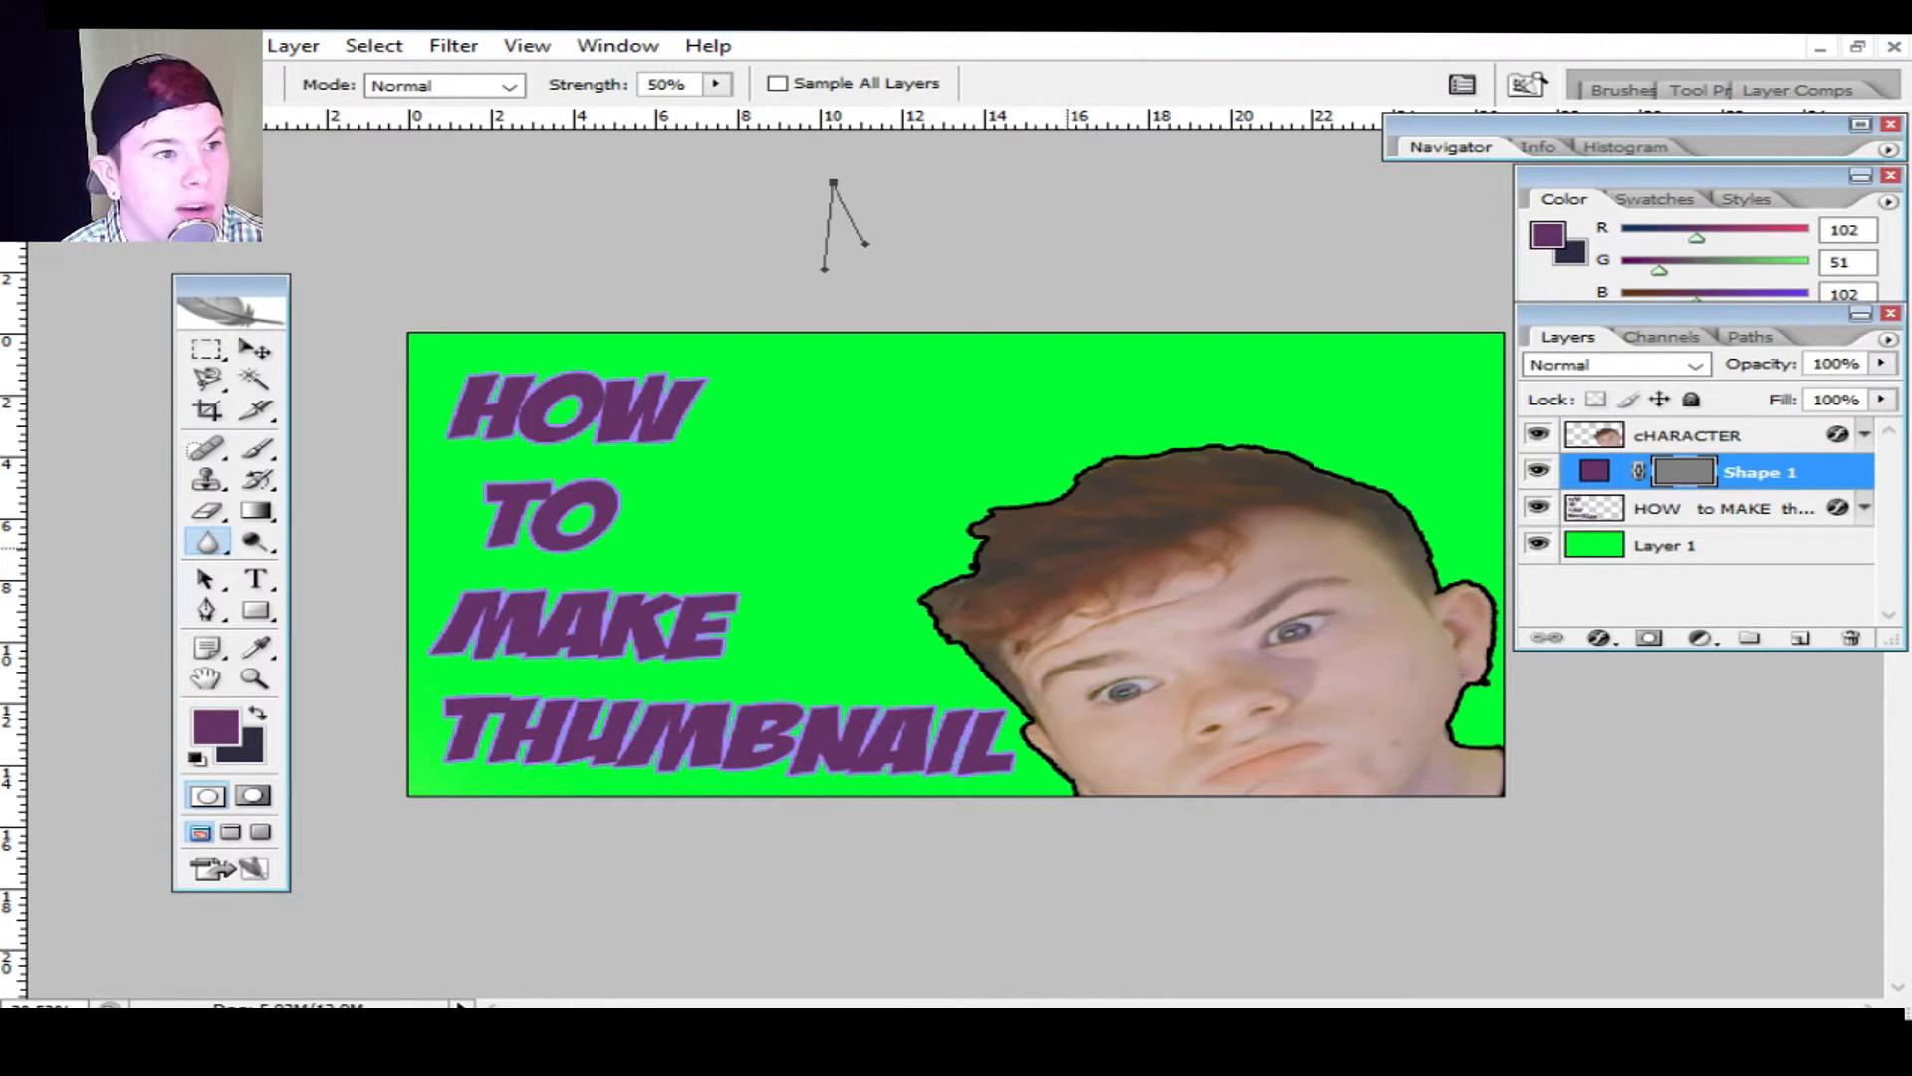
pyautogui.click(1021, 485)
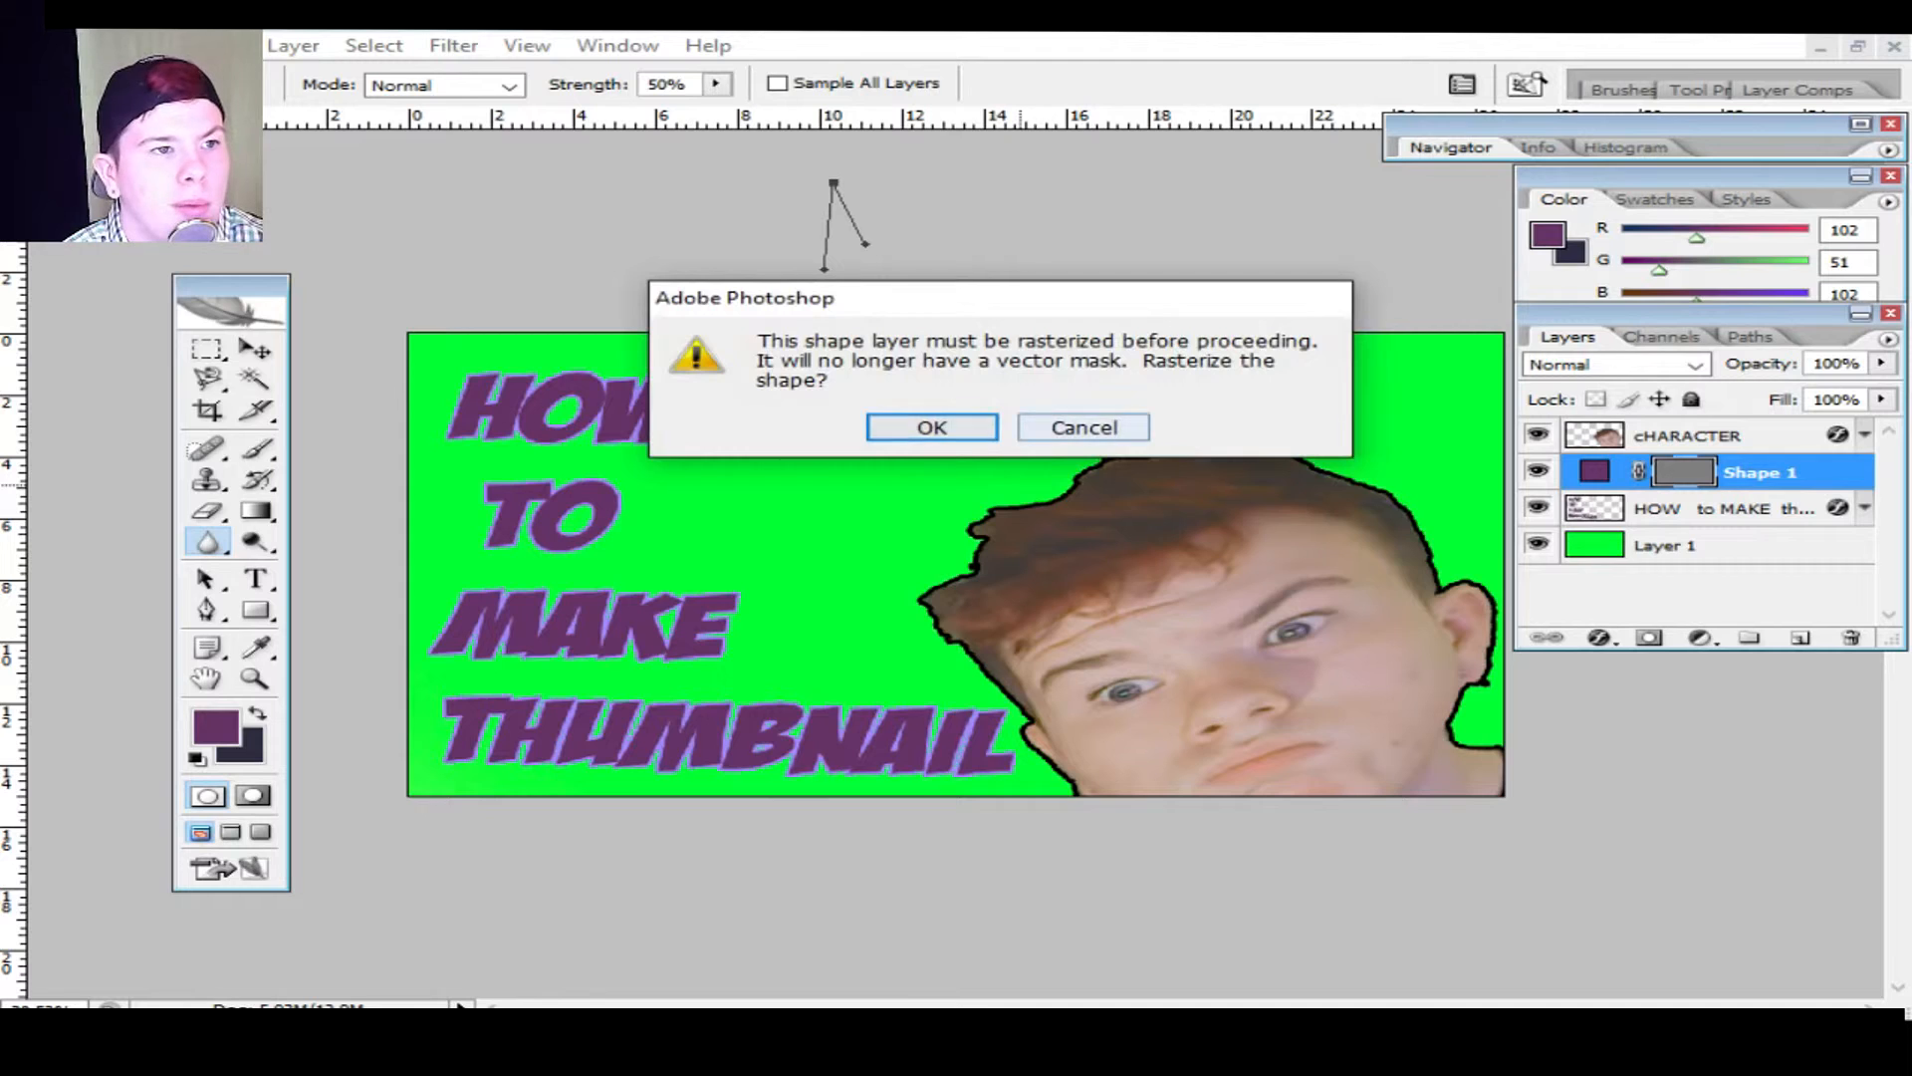
pyautogui.press('Return')
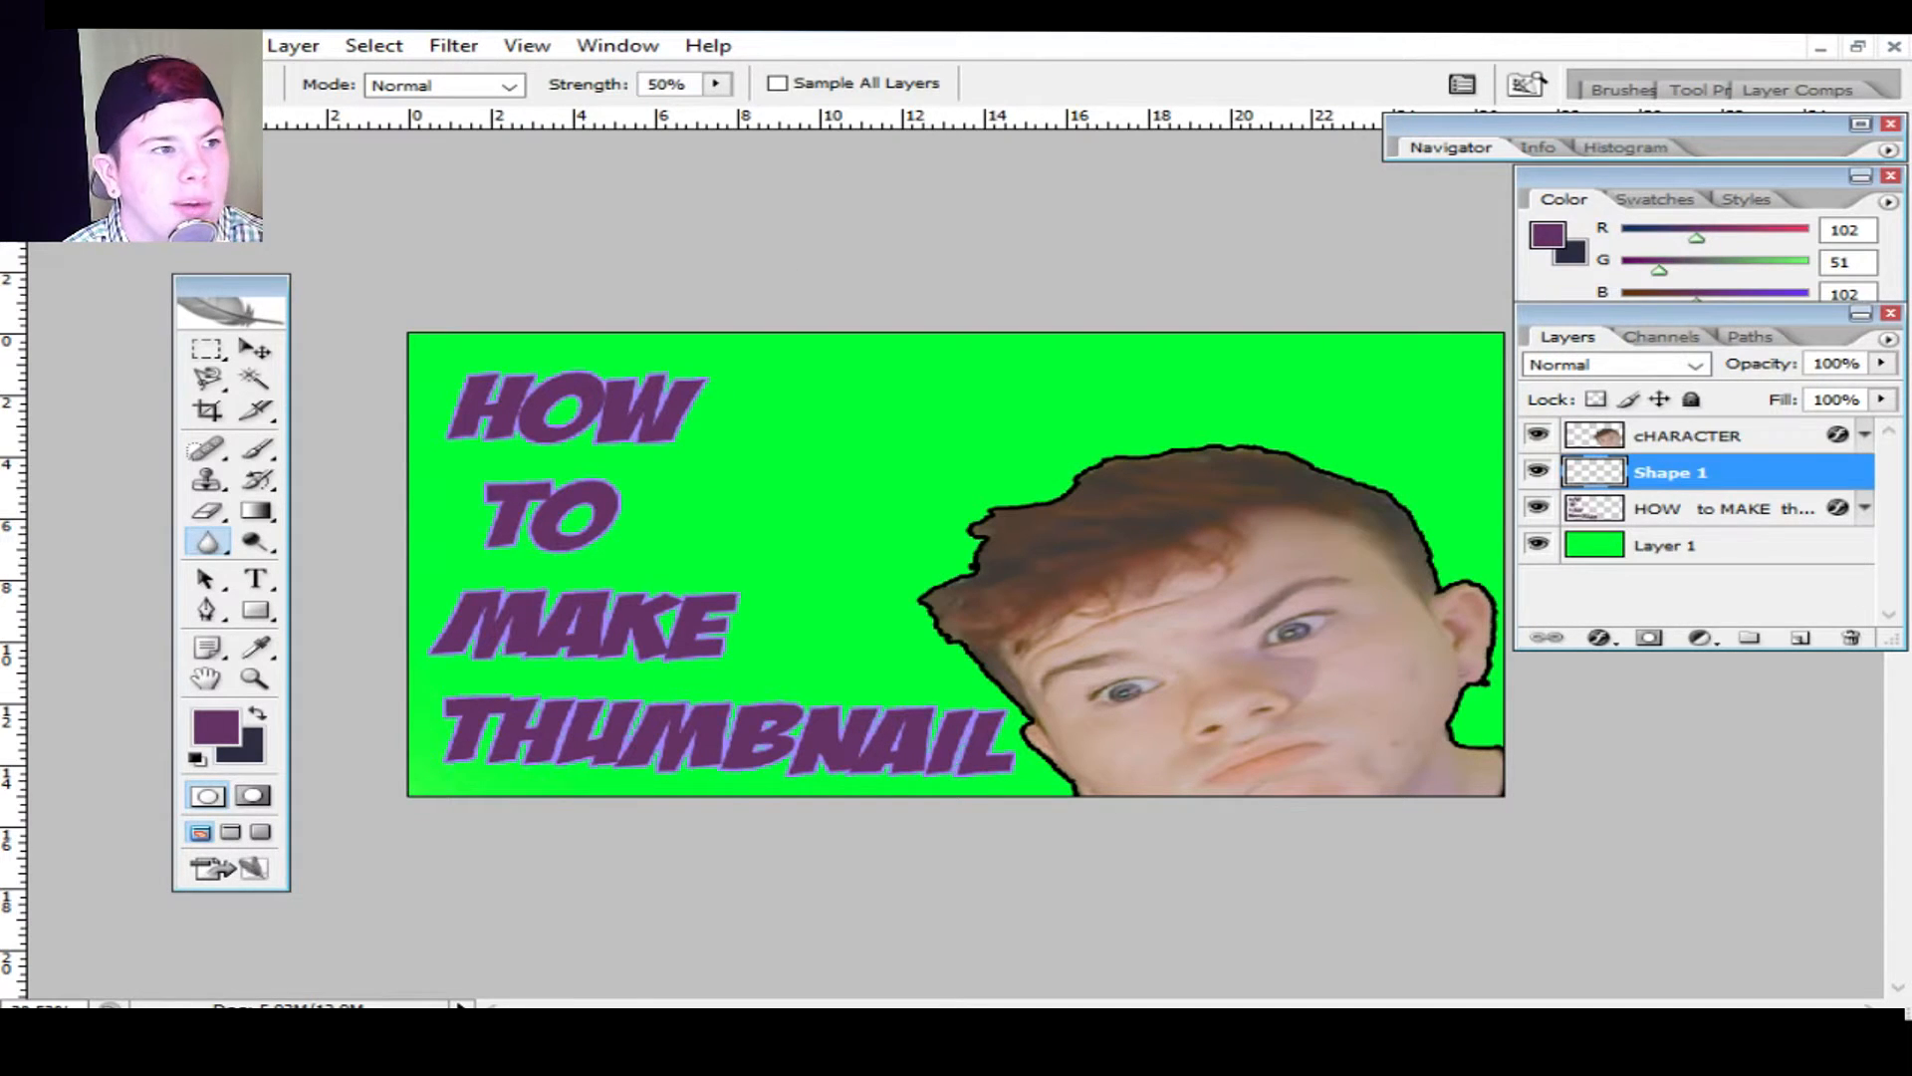
# Step: On the cHARACTER layer, retouch both eyes with the Spot Healing Brush, erasing the irises and pupils
pyautogui.click(1714, 435)
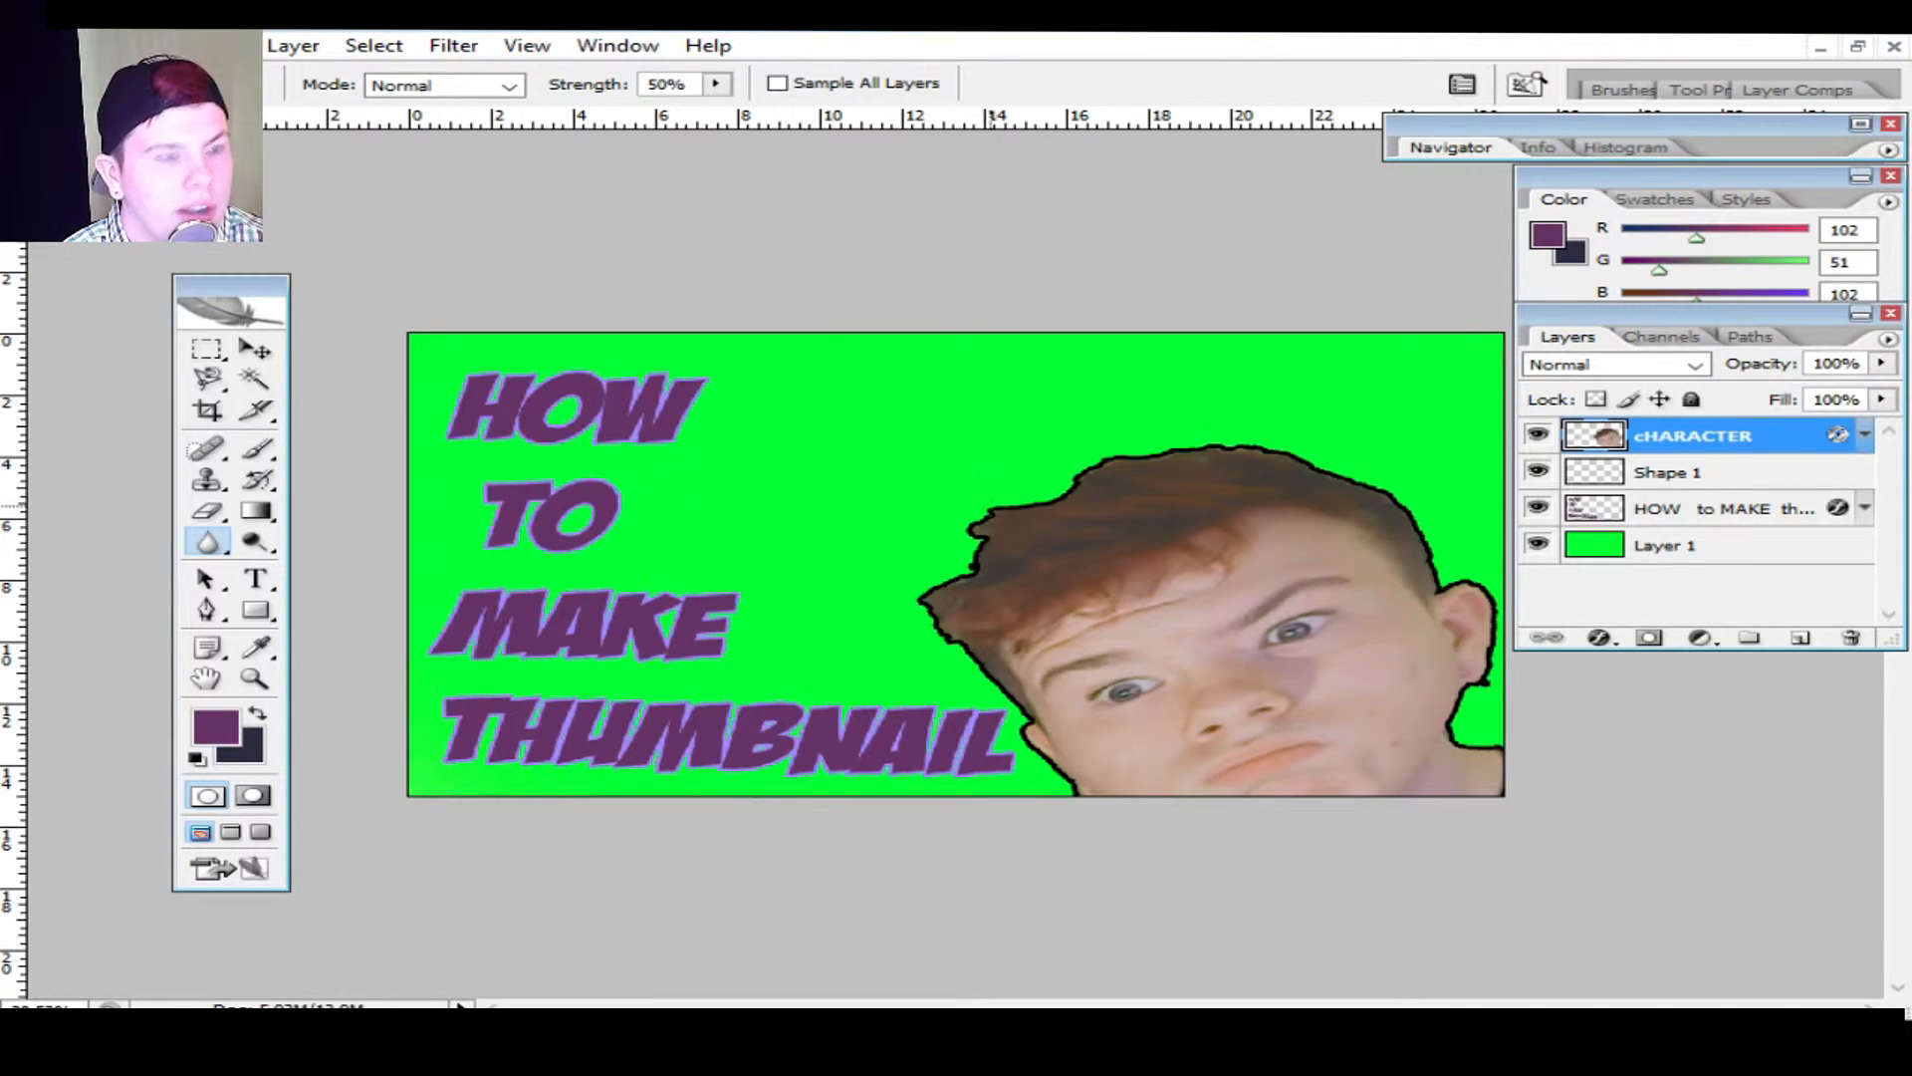
pyautogui.press('z')
pyautogui.click(1122, 448)
pyautogui.click(1142, 446)
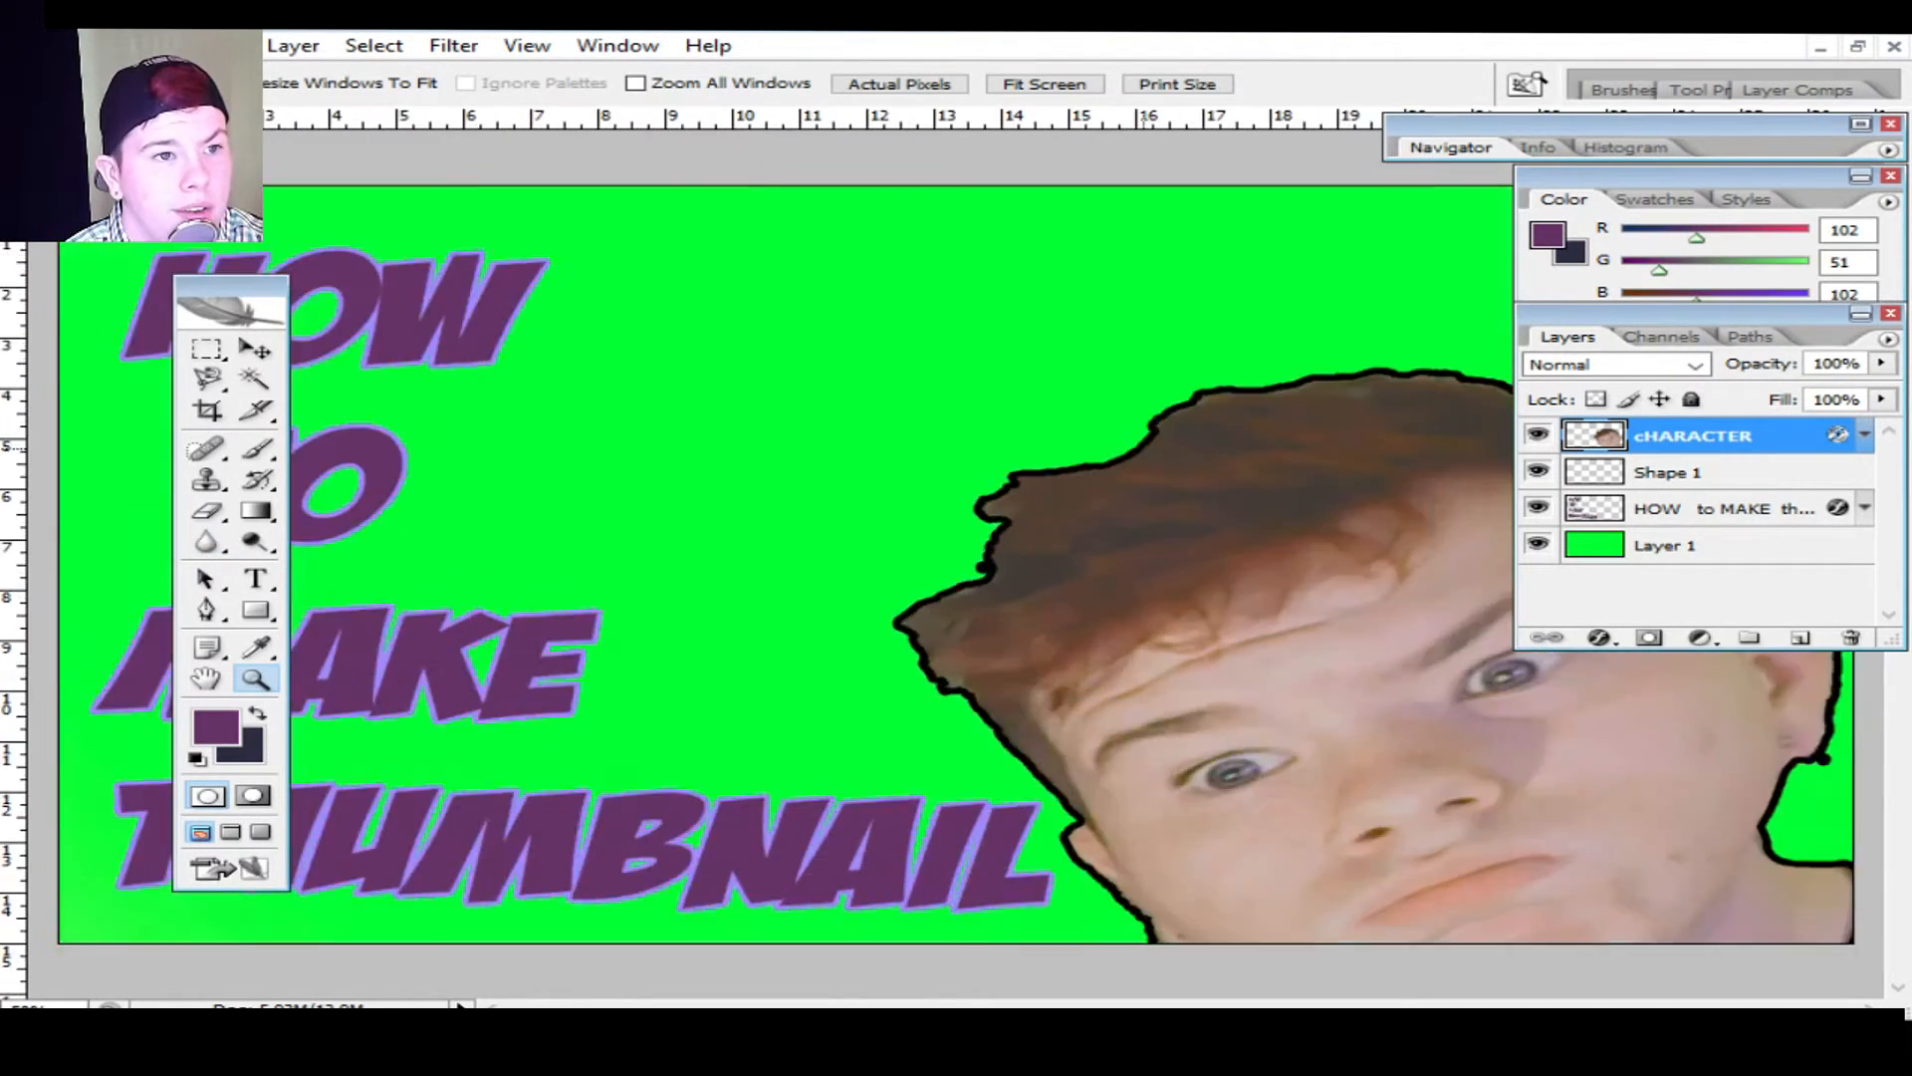
pyautogui.click(1143, 446)
pyautogui.click(1151, 443)
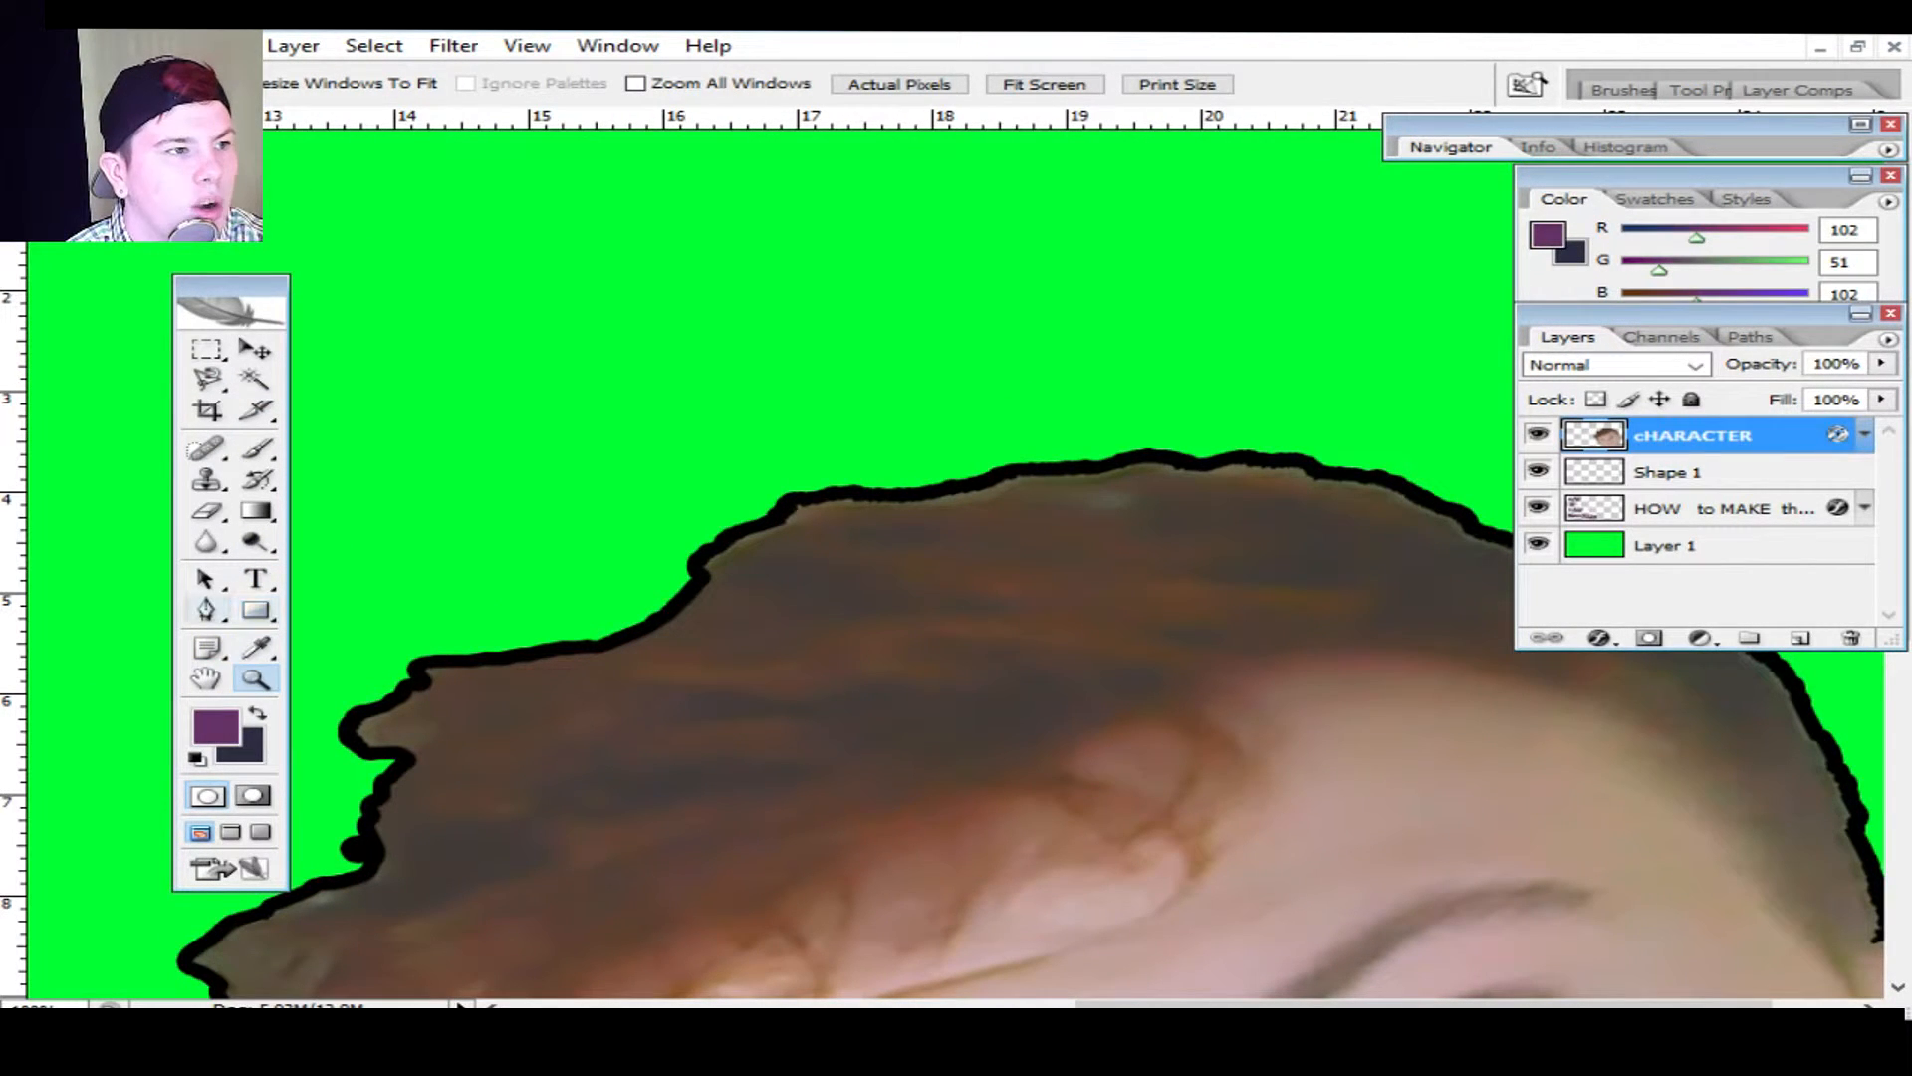
pyautogui.click(207, 543)
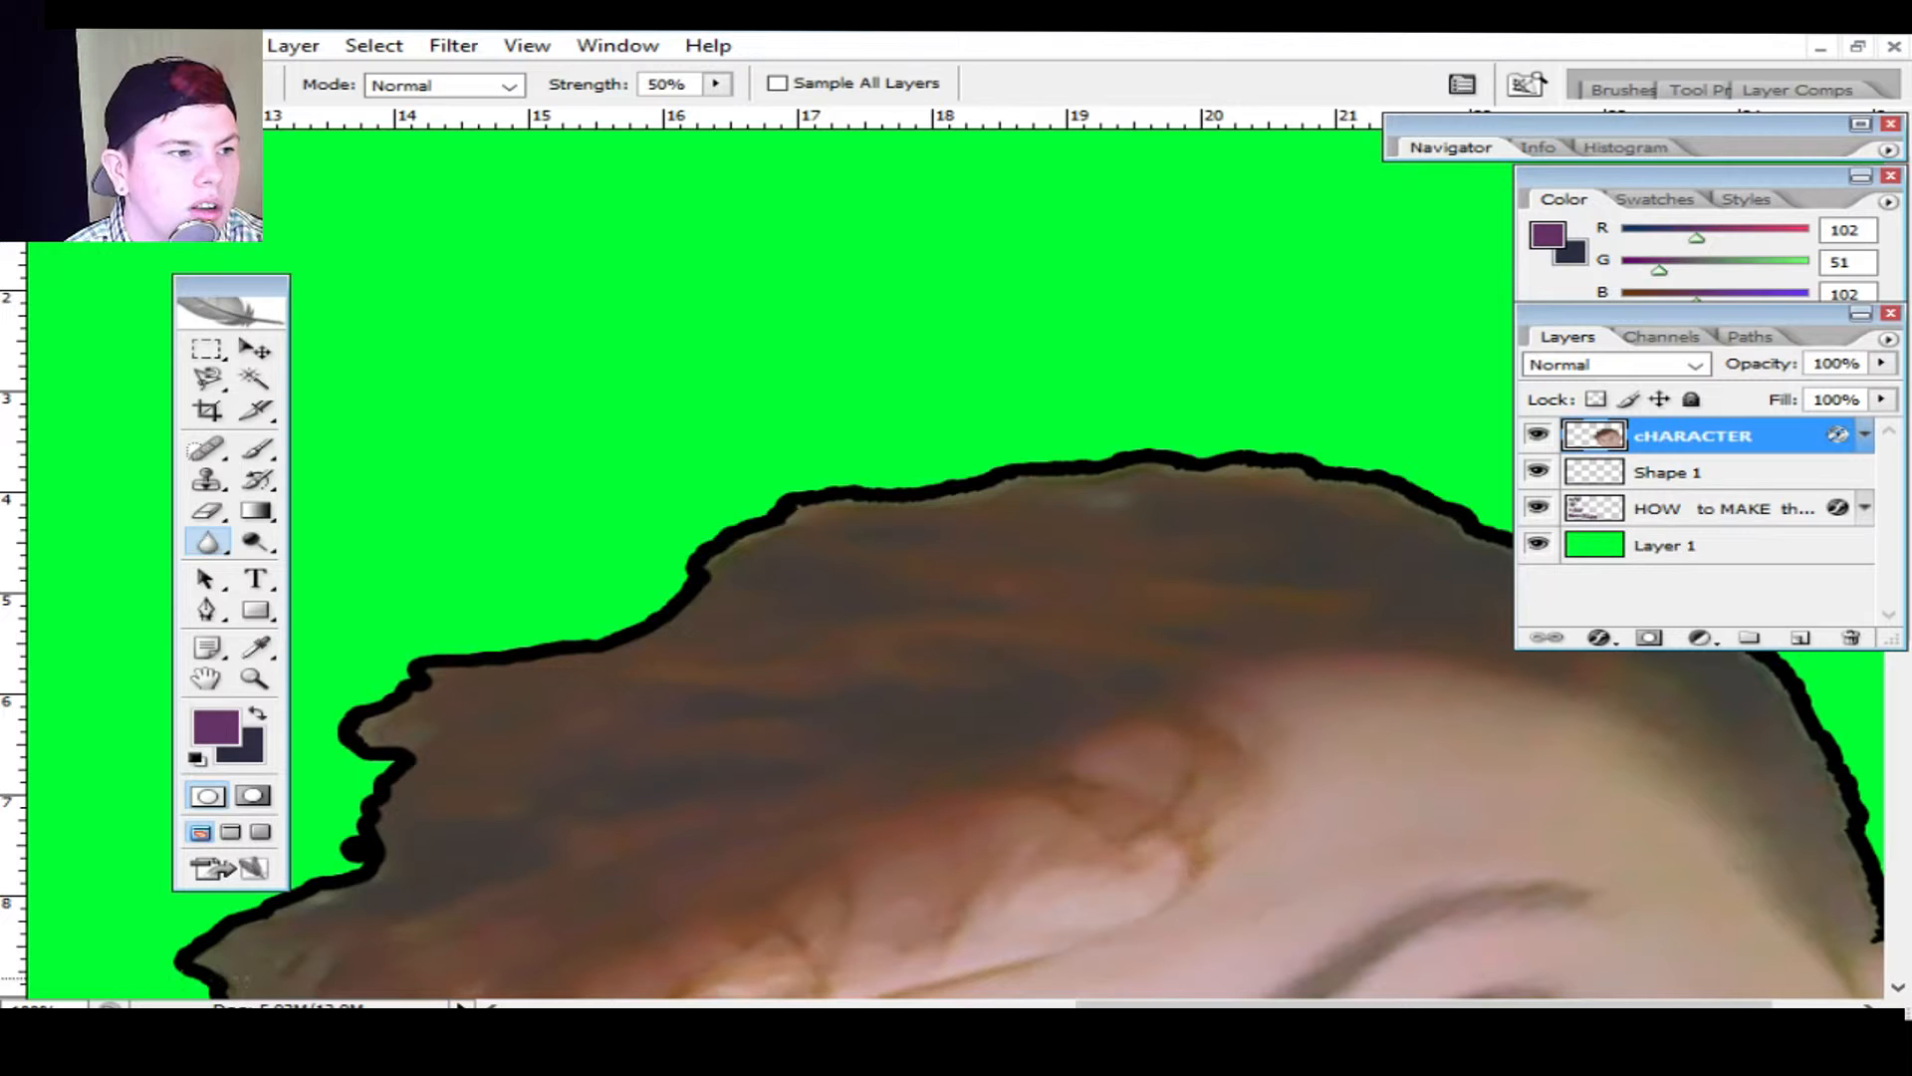
pyautogui.scroll(-4, 610, 703)
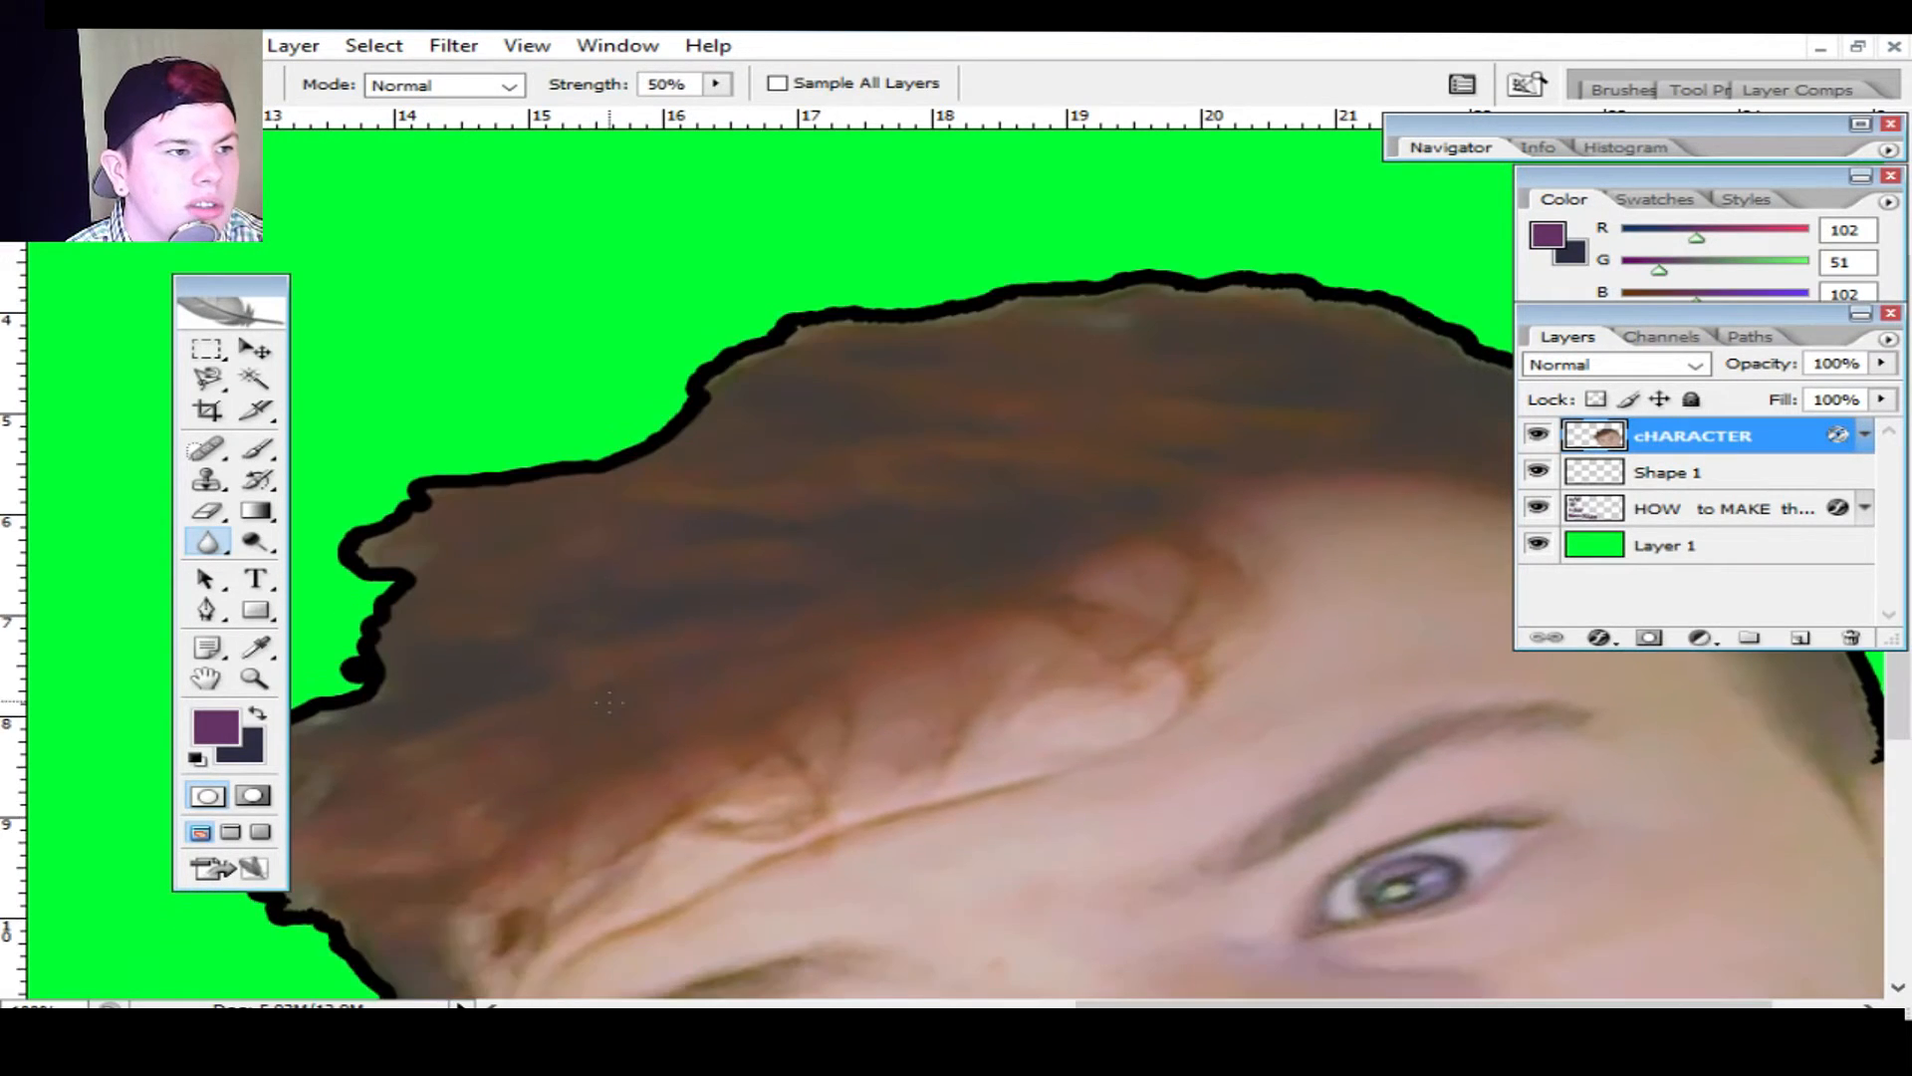
pyautogui.scroll(-8, 610, 703)
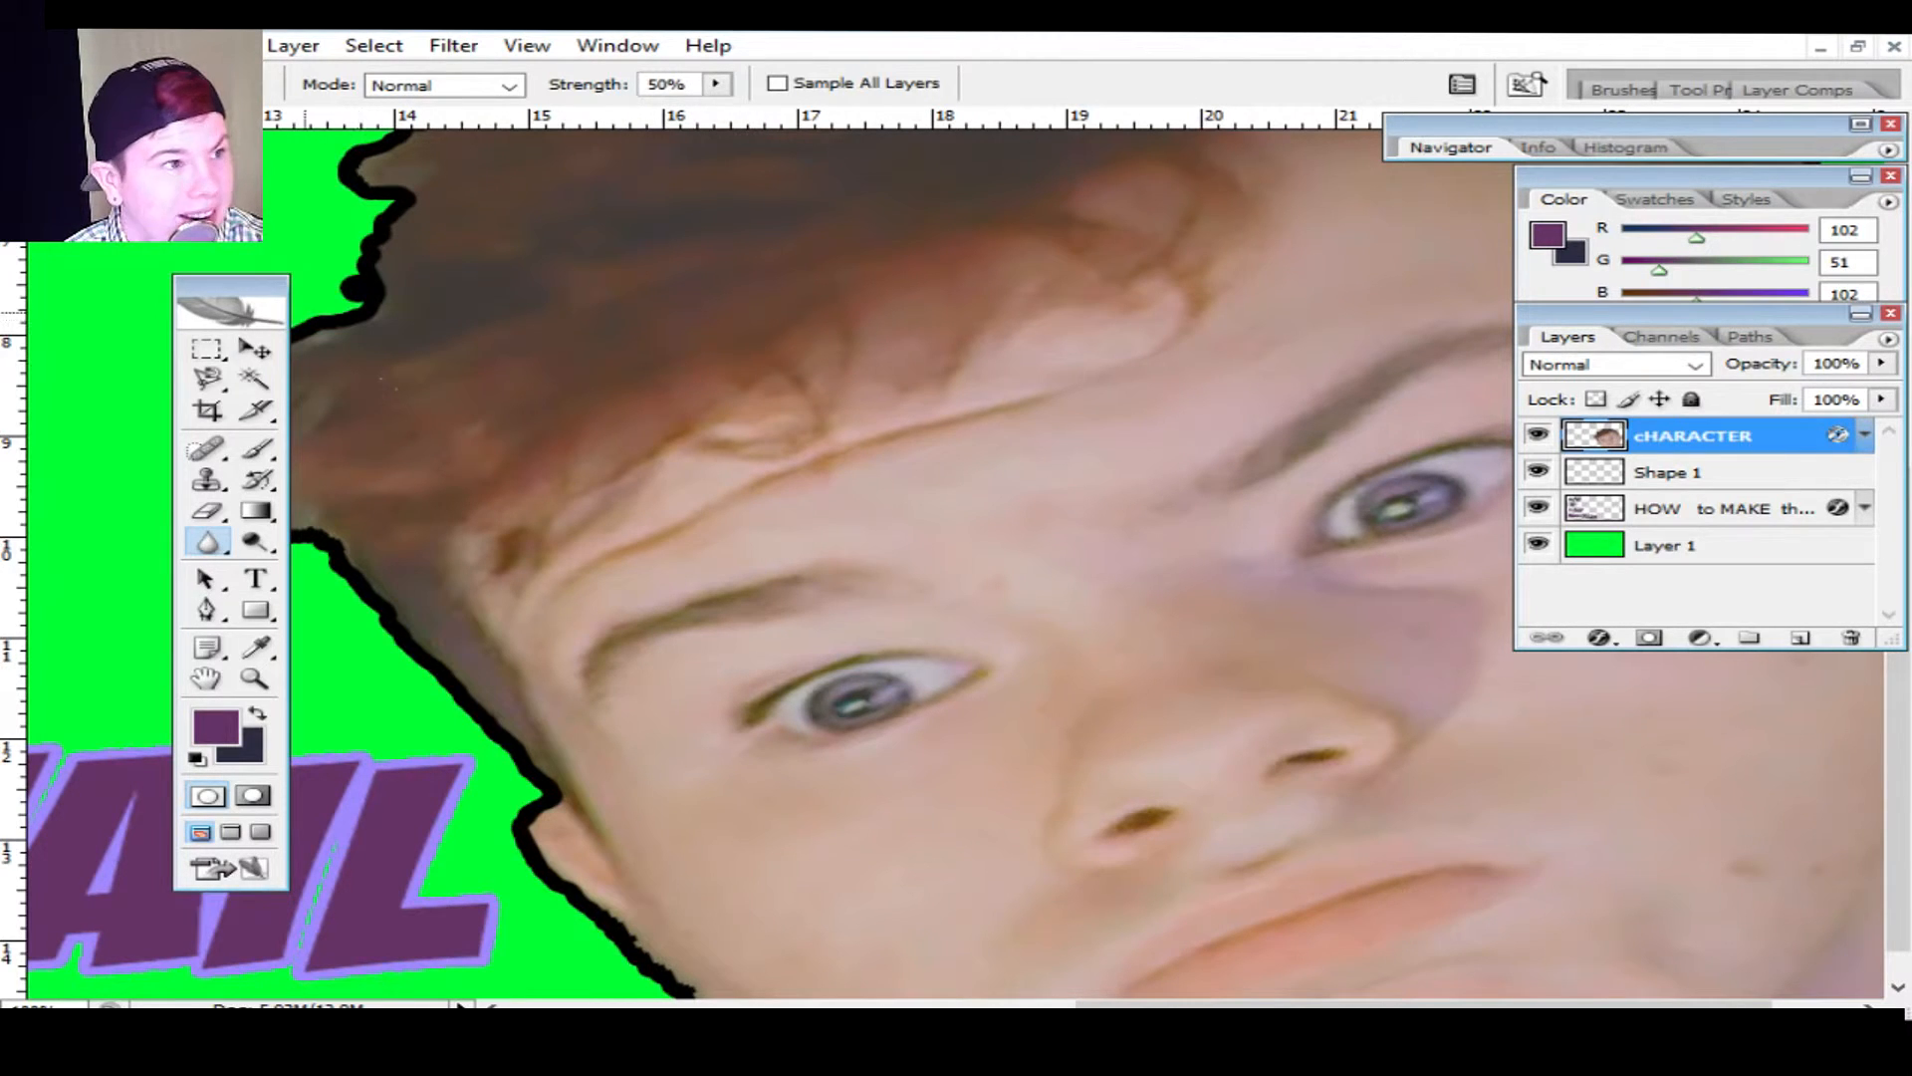
pyautogui.click(209, 449)
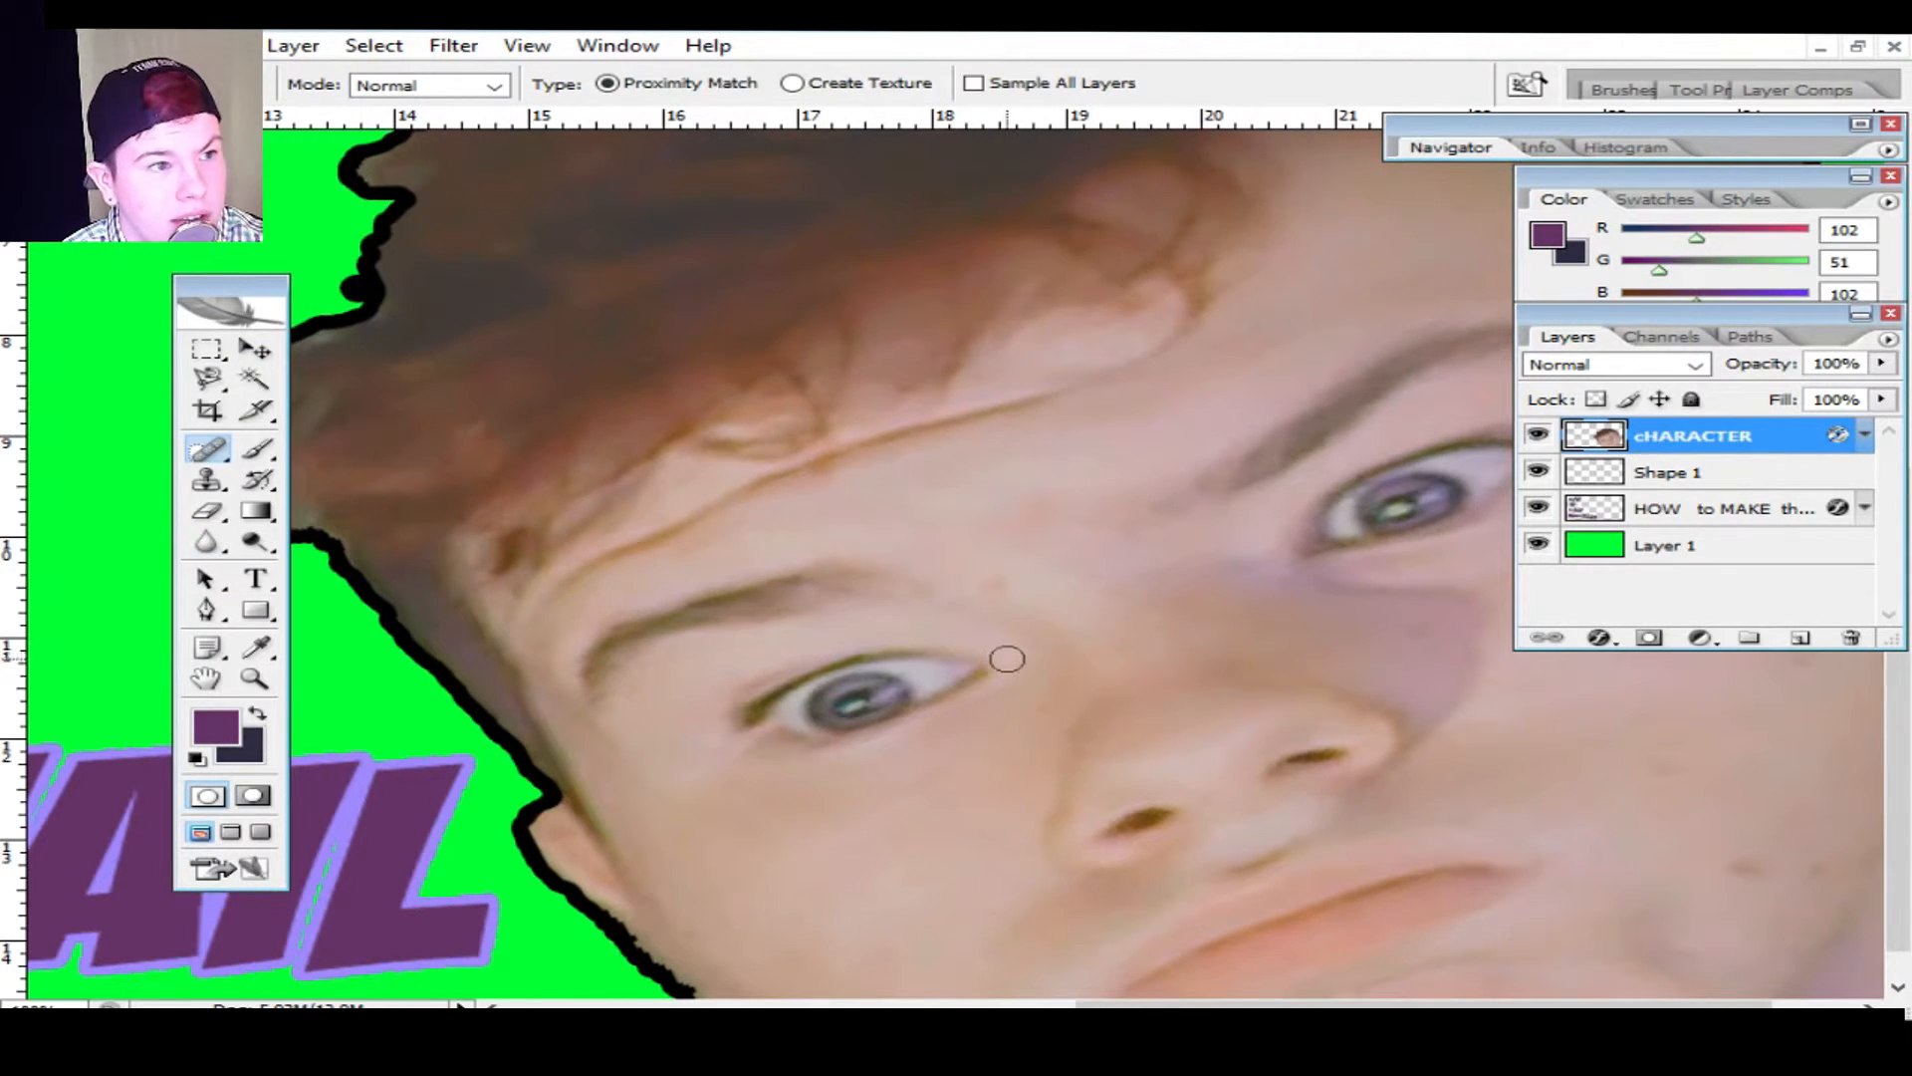
pyautogui.moveTo(866, 700)
pyautogui.mouseDown()
pyautogui.moveTo(886, 703)
pyautogui.moveTo(819, 712)
pyautogui.moveTo(863, 691)
pyautogui.mouseUp()
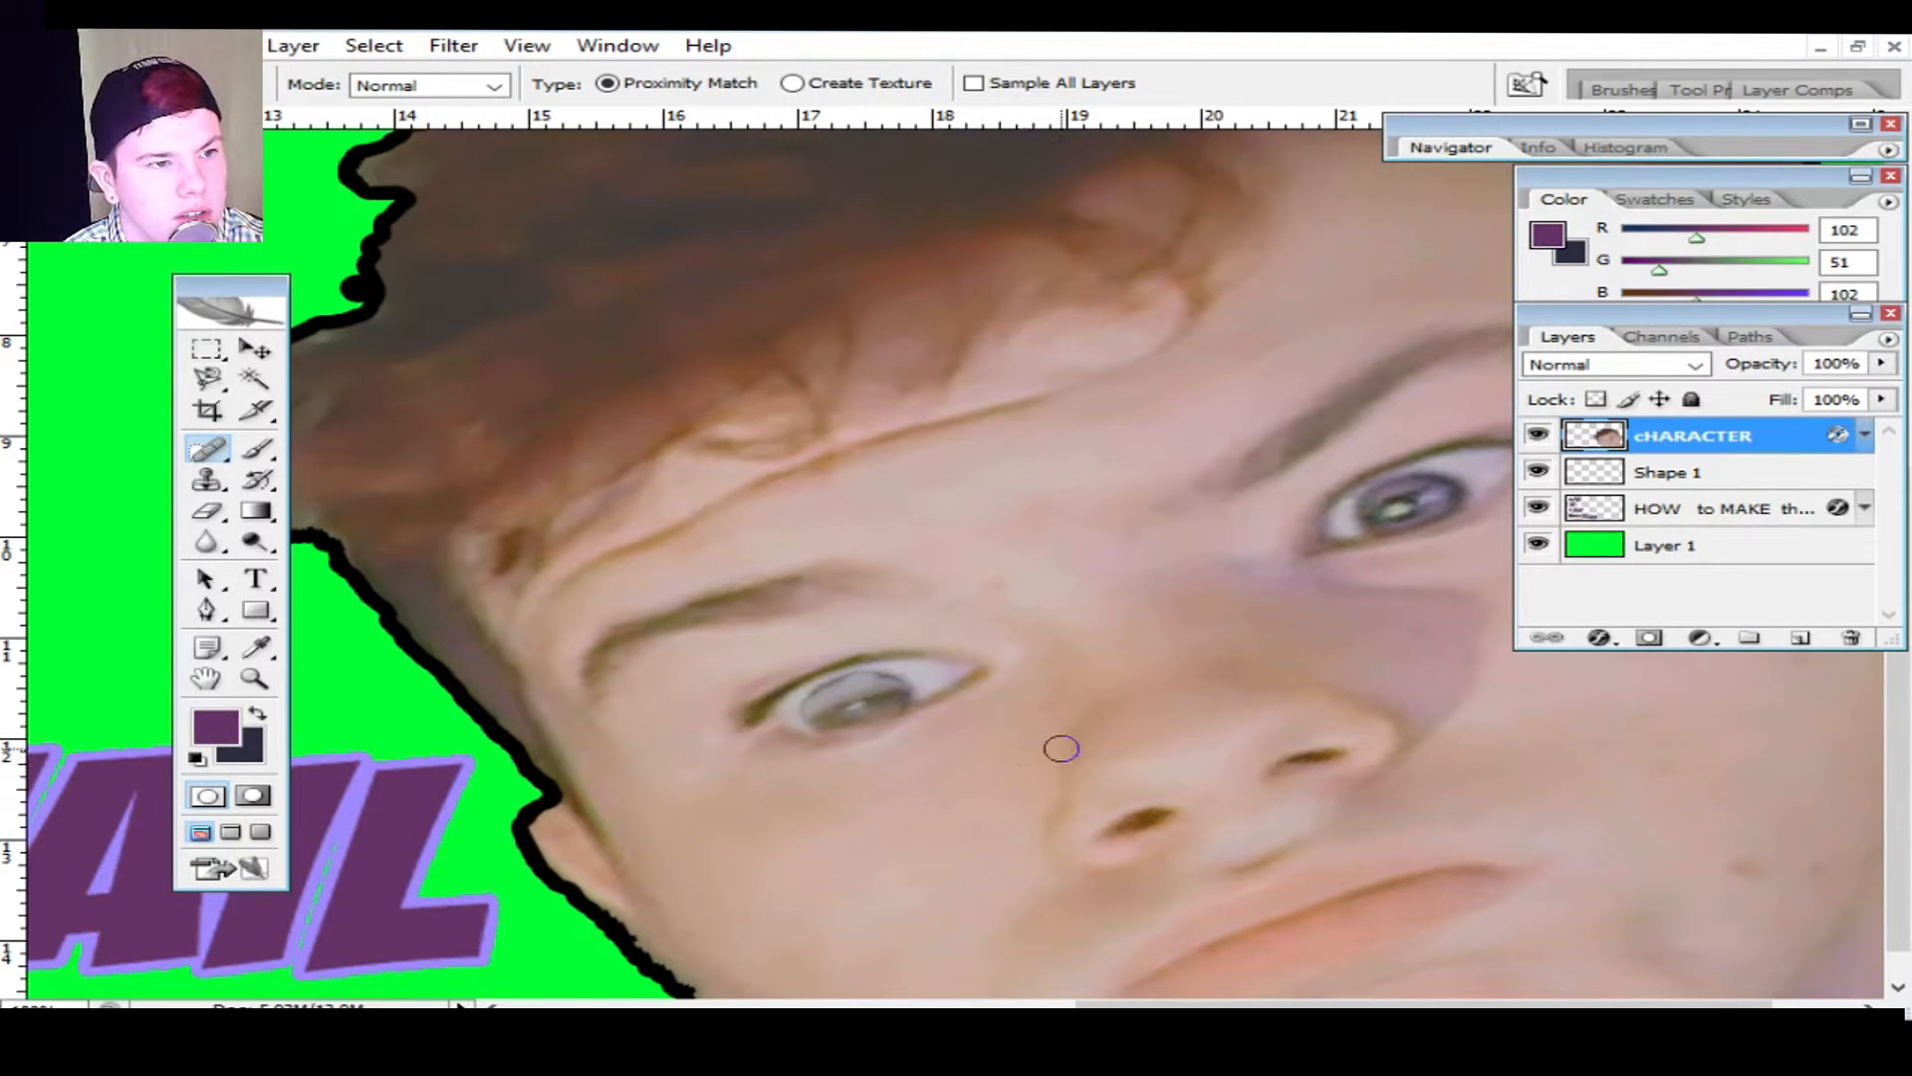
pyautogui.moveTo(1330, 519)
pyautogui.mouseDown()
pyautogui.moveTo(1432, 493)
pyautogui.moveTo(1389, 490)
pyautogui.moveTo(1363, 523)
pyautogui.moveTo(1437, 502)
pyautogui.moveTo(1383, 510)
pyautogui.mouseUp()
pyautogui.moveTo(865, 705)
pyautogui.mouseDown()
pyautogui.moveTo(883, 701)
pyautogui.moveTo(862, 712)
pyautogui.moveTo(853, 684)
pyautogui.moveTo(843, 707)
pyautogui.mouseUp()
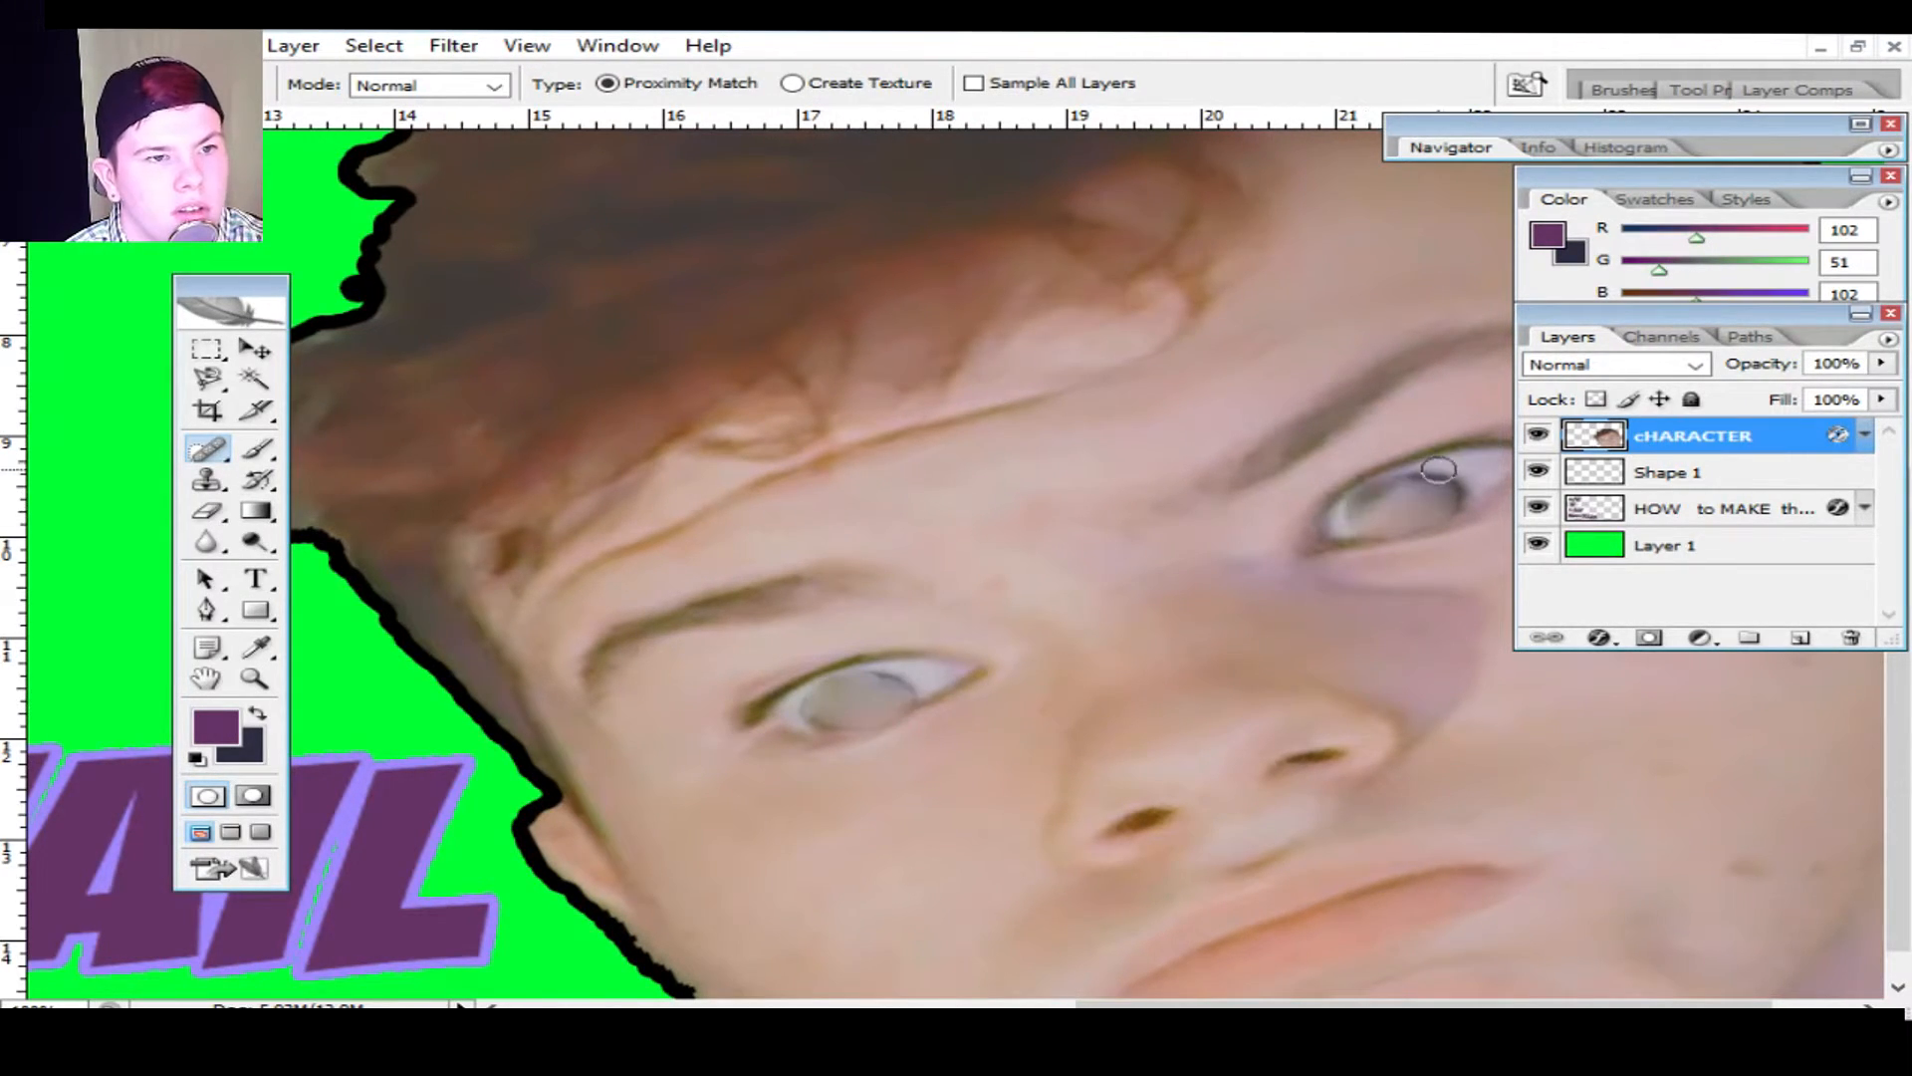
pyautogui.moveTo(1451, 505)
pyautogui.mouseDown()
pyautogui.moveTo(1414, 482)
pyautogui.moveTo(1372, 492)
pyautogui.moveTo(1355, 526)
pyautogui.moveTo(1424, 528)
pyautogui.moveTo(1384, 503)
pyautogui.moveTo(1449, 483)
pyautogui.moveTo(1409, 474)
pyautogui.moveTo(1363, 488)
pyautogui.moveTo(1352, 526)
pyautogui.moveTo(1419, 538)
pyautogui.moveTo(1464, 488)
pyautogui.moveTo(1444, 523)
pyautogui.moveTo(1386, 520)
pyautogui.moveTo(1399, 508)
pyautogui.mouseUp()
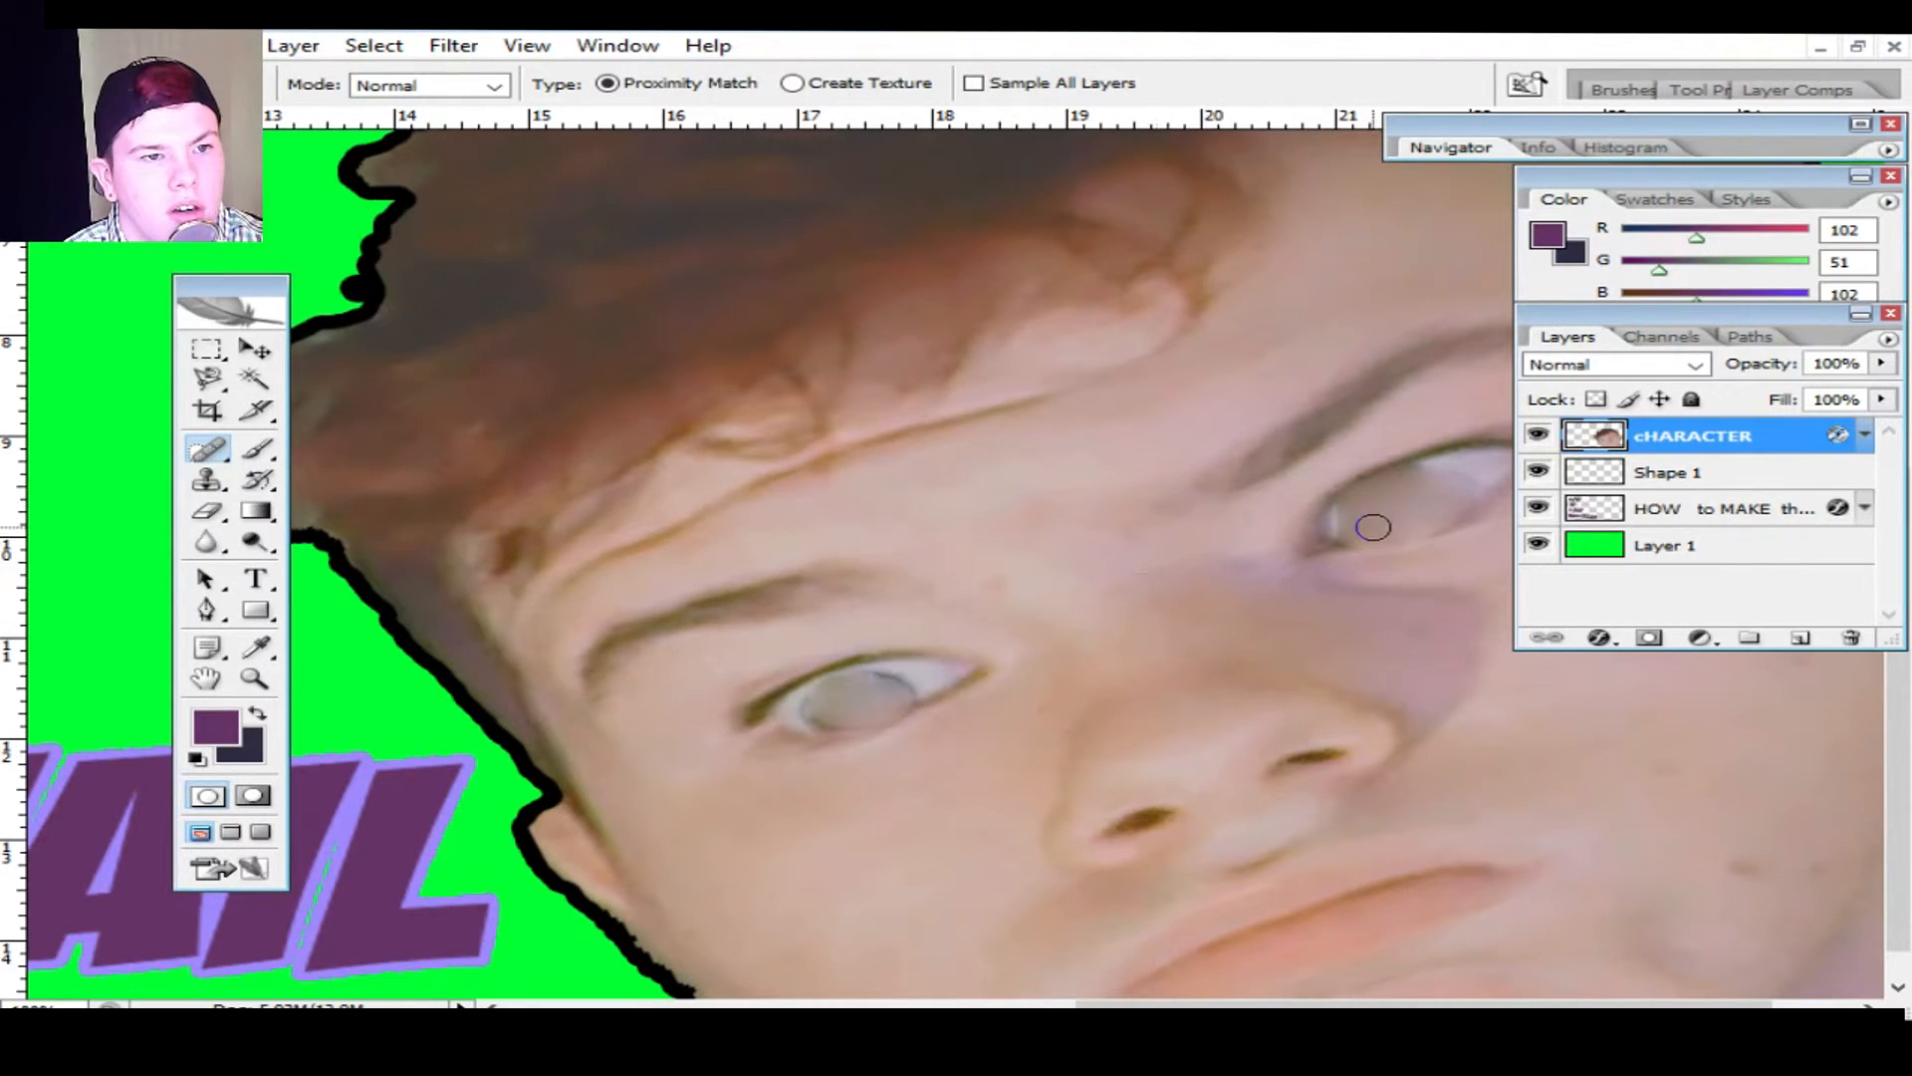
pyautogui.moveTo(873, 678)
pyautogui.mouseDown()
pyautogui.moveTo(912, 689)
pyautogui.moveTo(852, 677)
pyautogui.moveTo(813, 713)
pyautogui.moveTo(862, 732)
pyautogui.moveTo(901, 693)
pyautogui.moveTo(841, 697)
pyautogui.mouseUp()
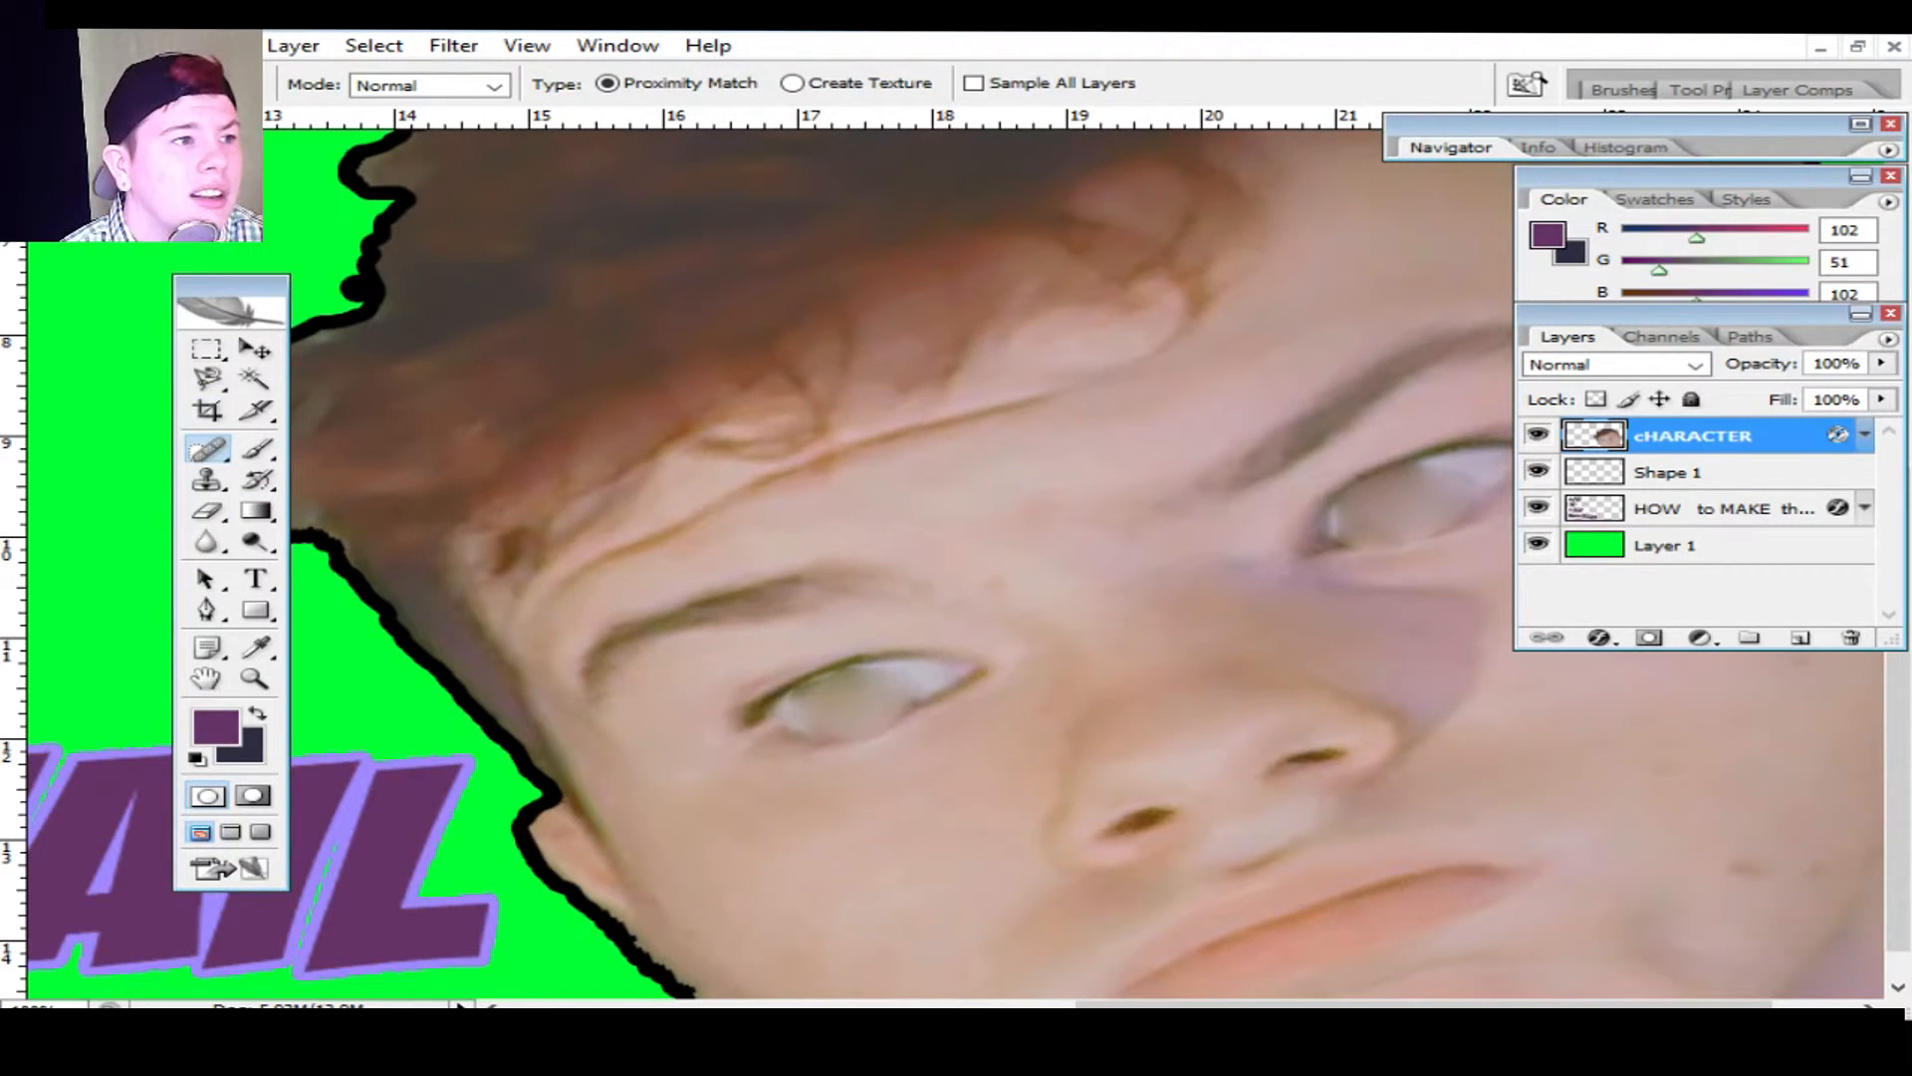
# Step: Sample the pale grey of the eye white as the foreground colour and set the brush size to 8 px
pyautogui.press('i')
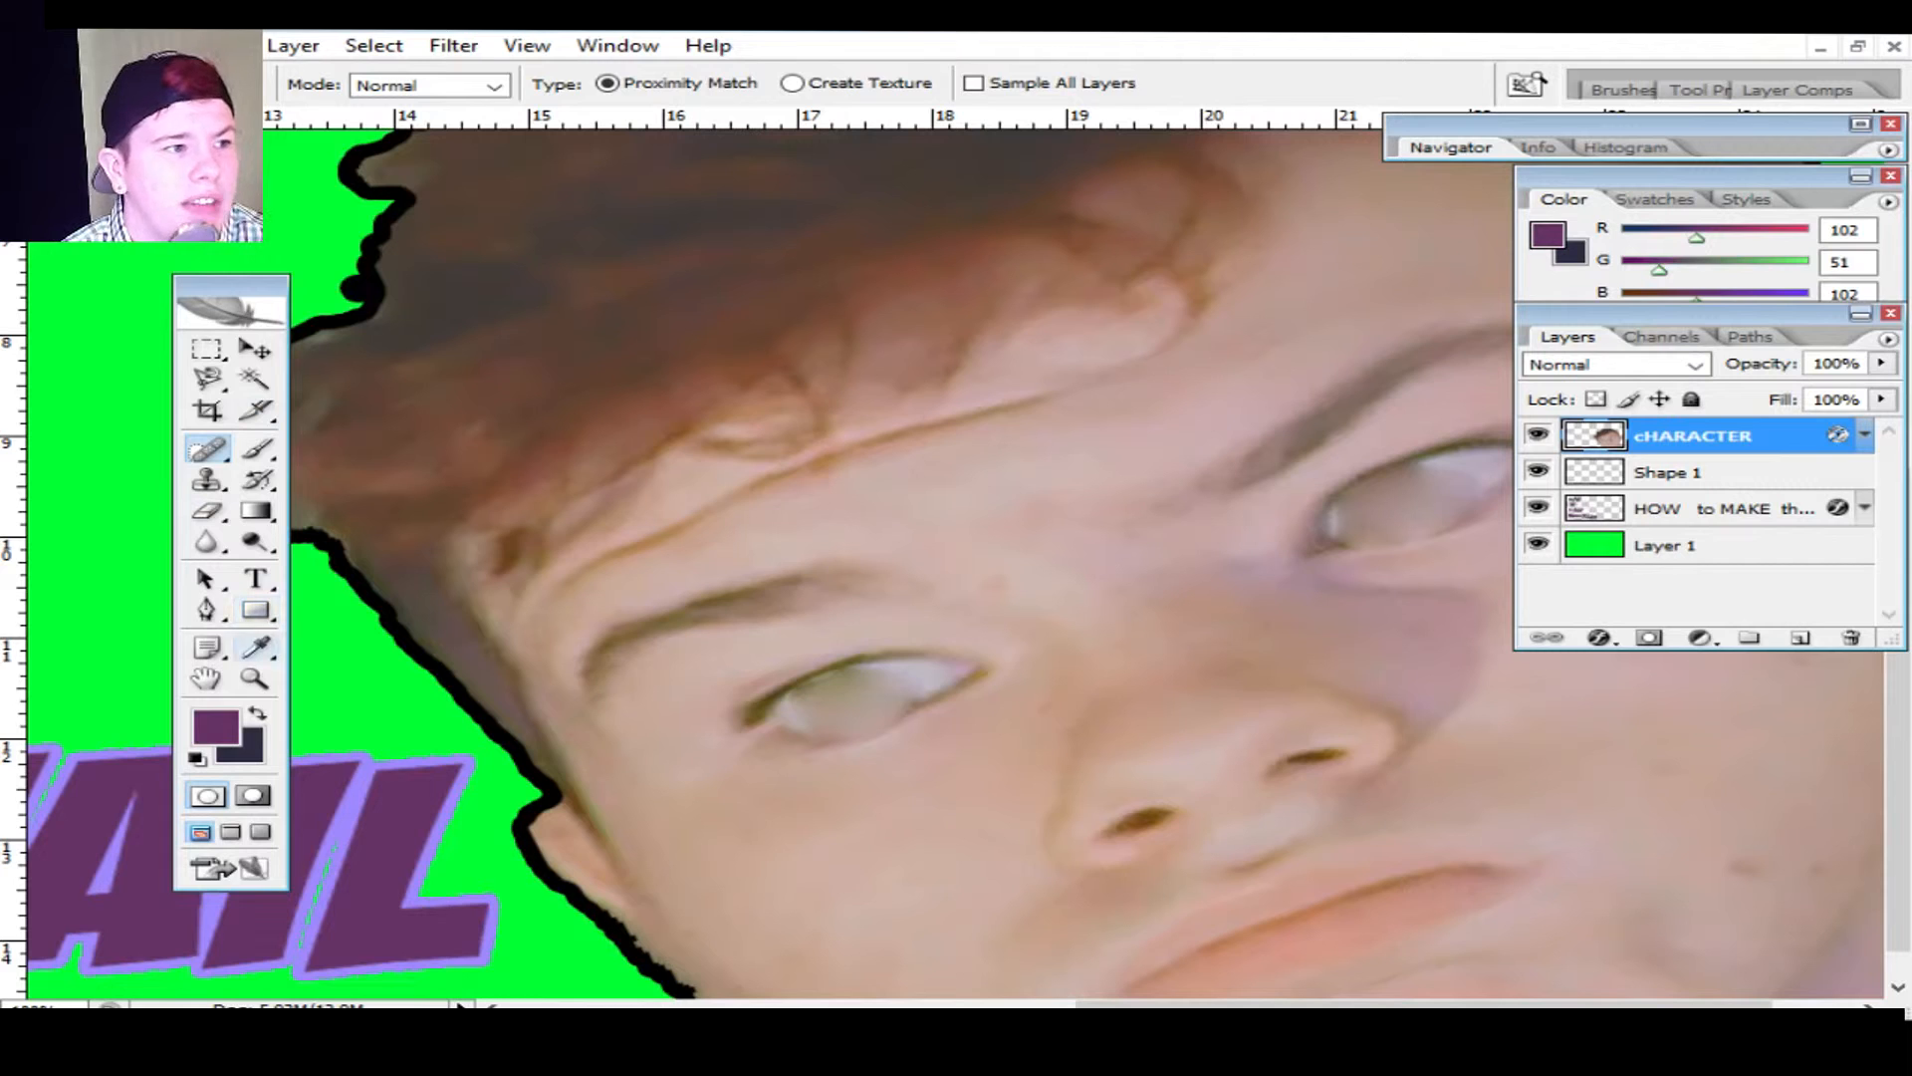
pyautogui.click(934, 673)
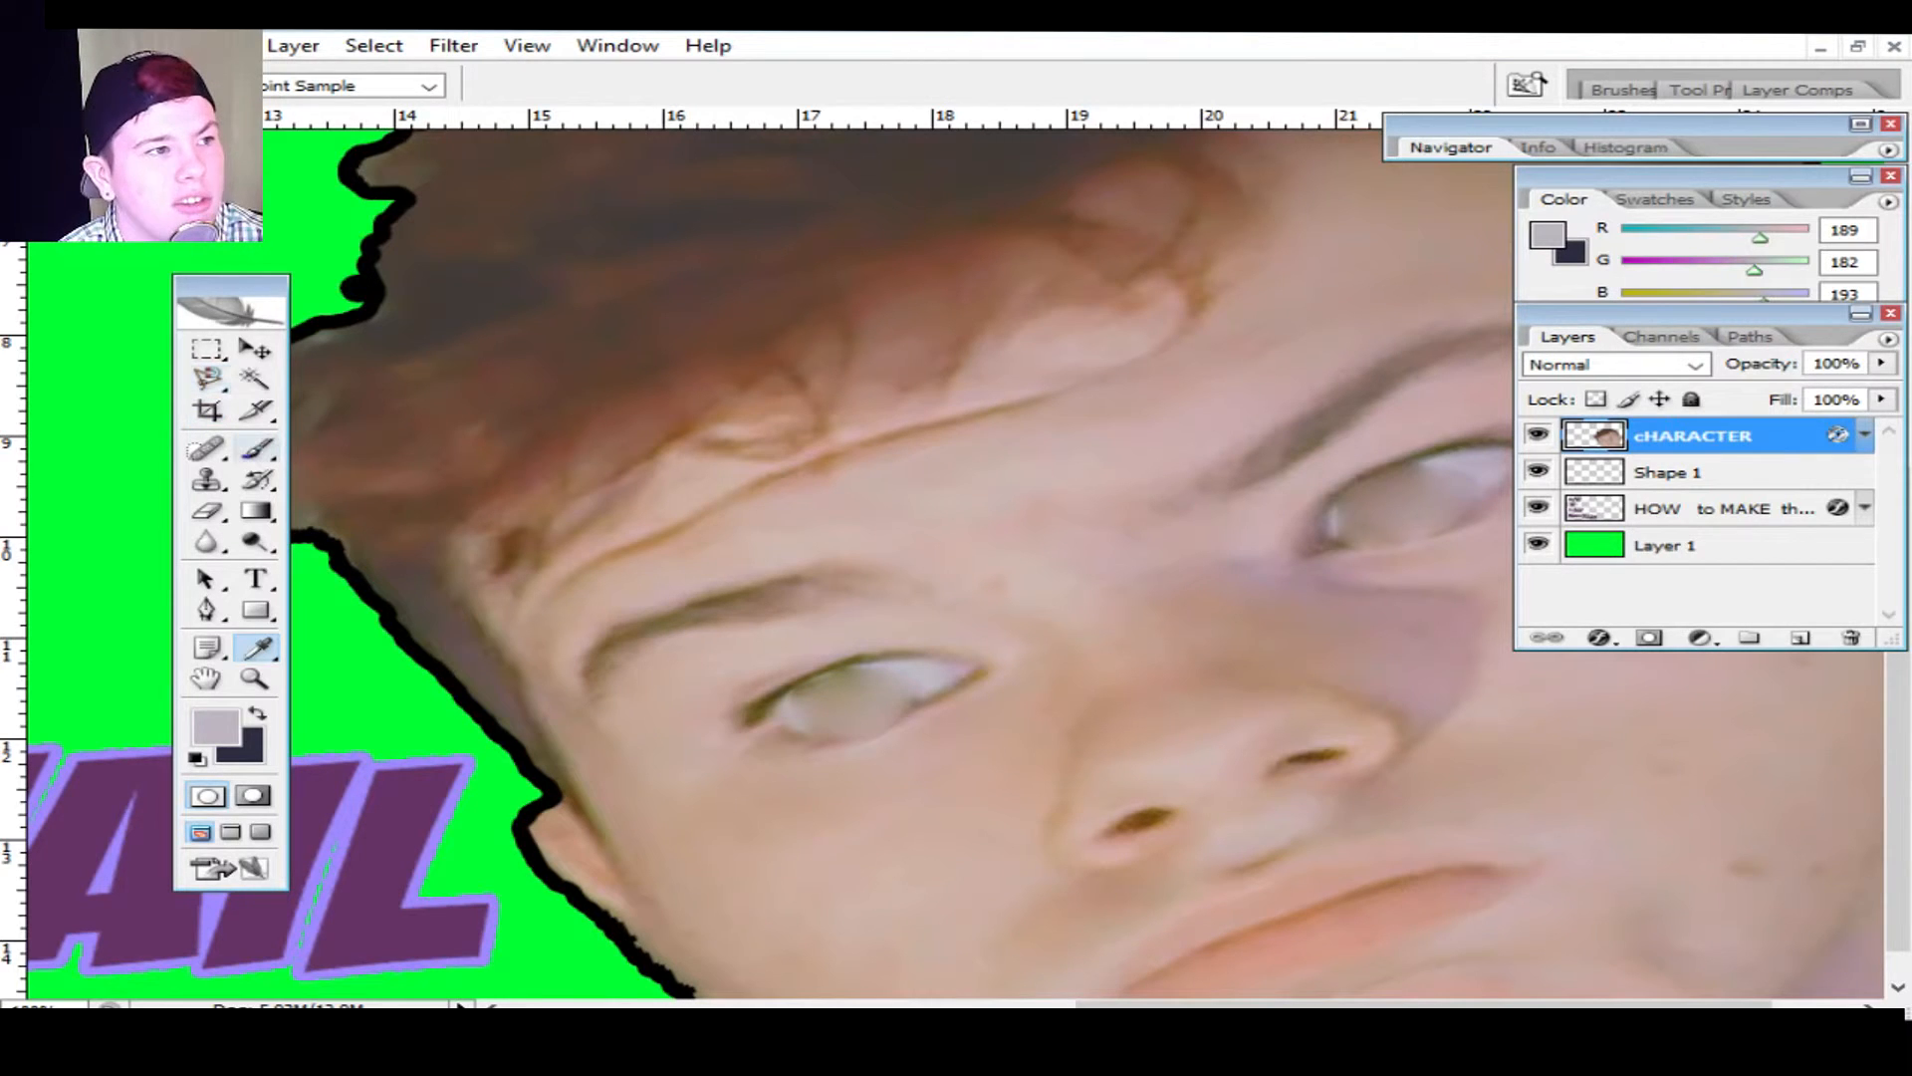
pyautogui.click(257, 448)
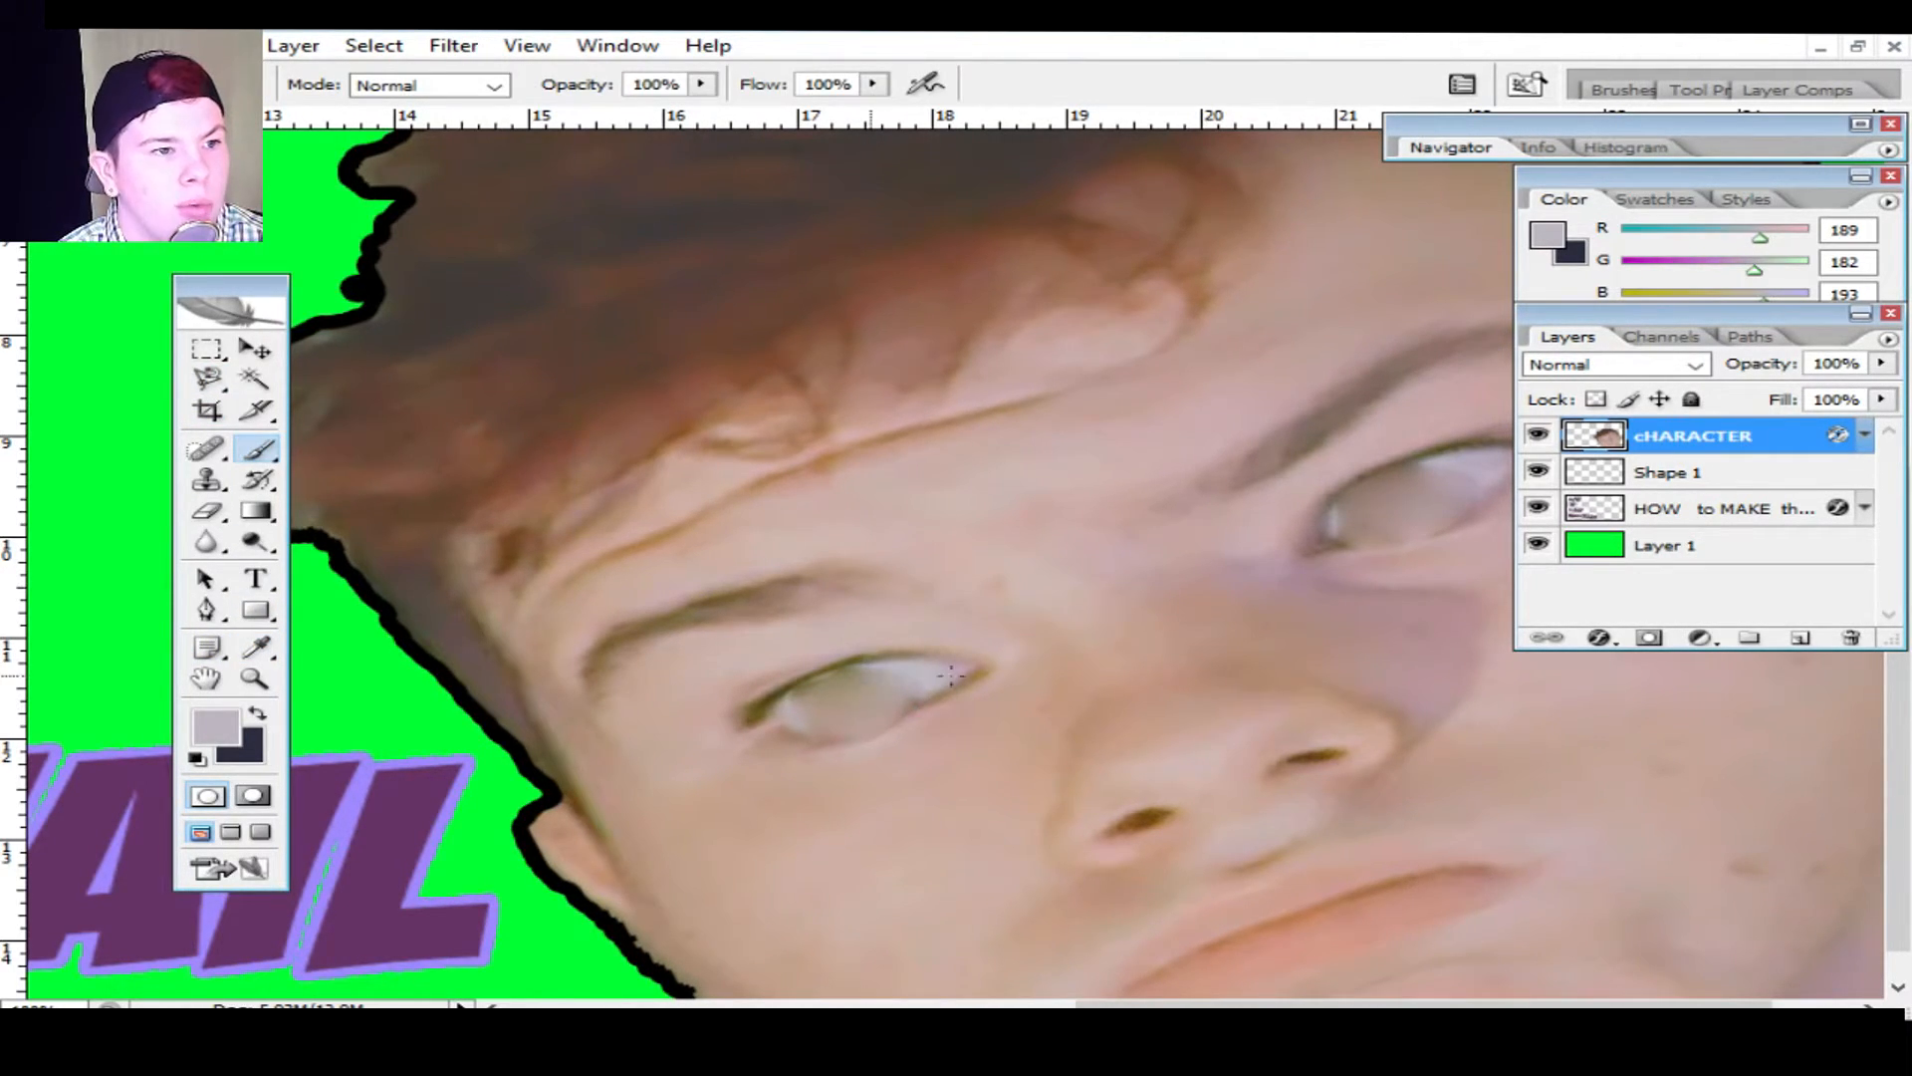
pyautogui.hotkey('alt', 'BackSpace')
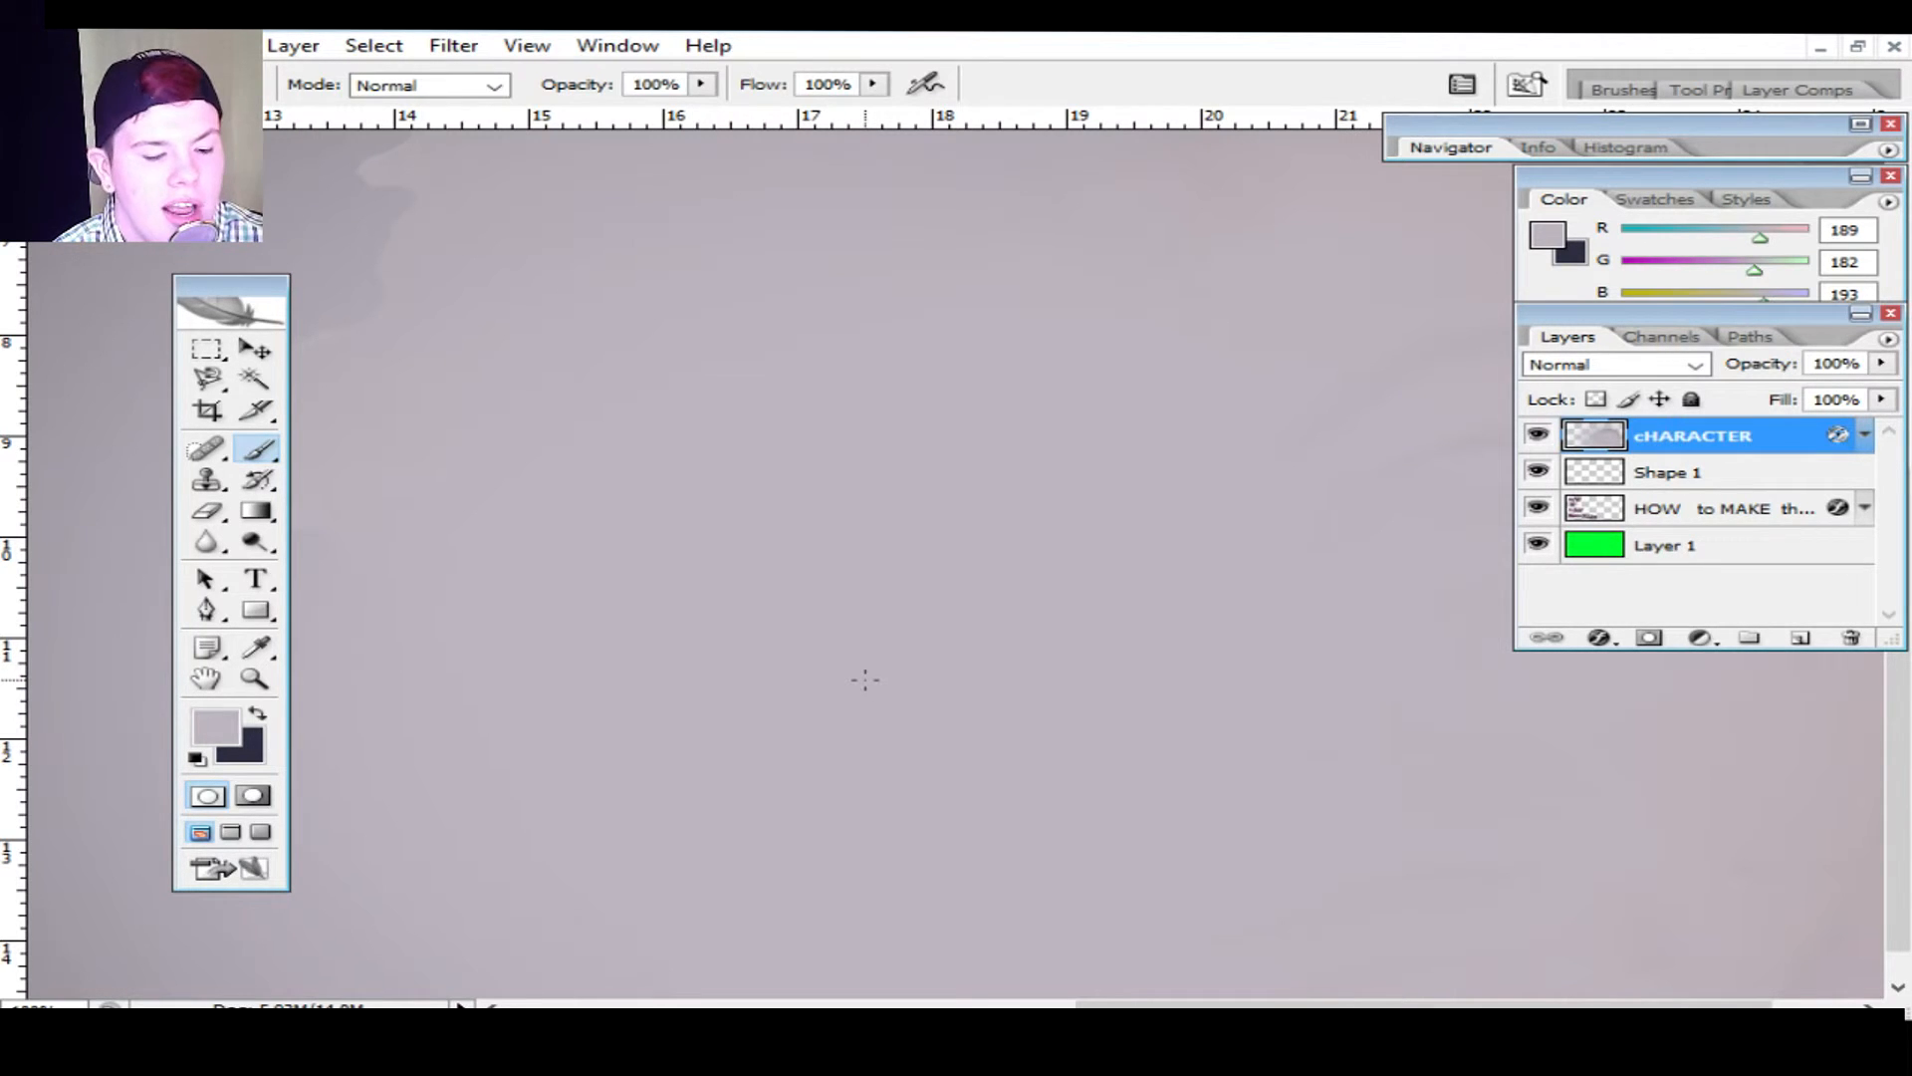
pyautogui.hotkey('ctrl', 'z')
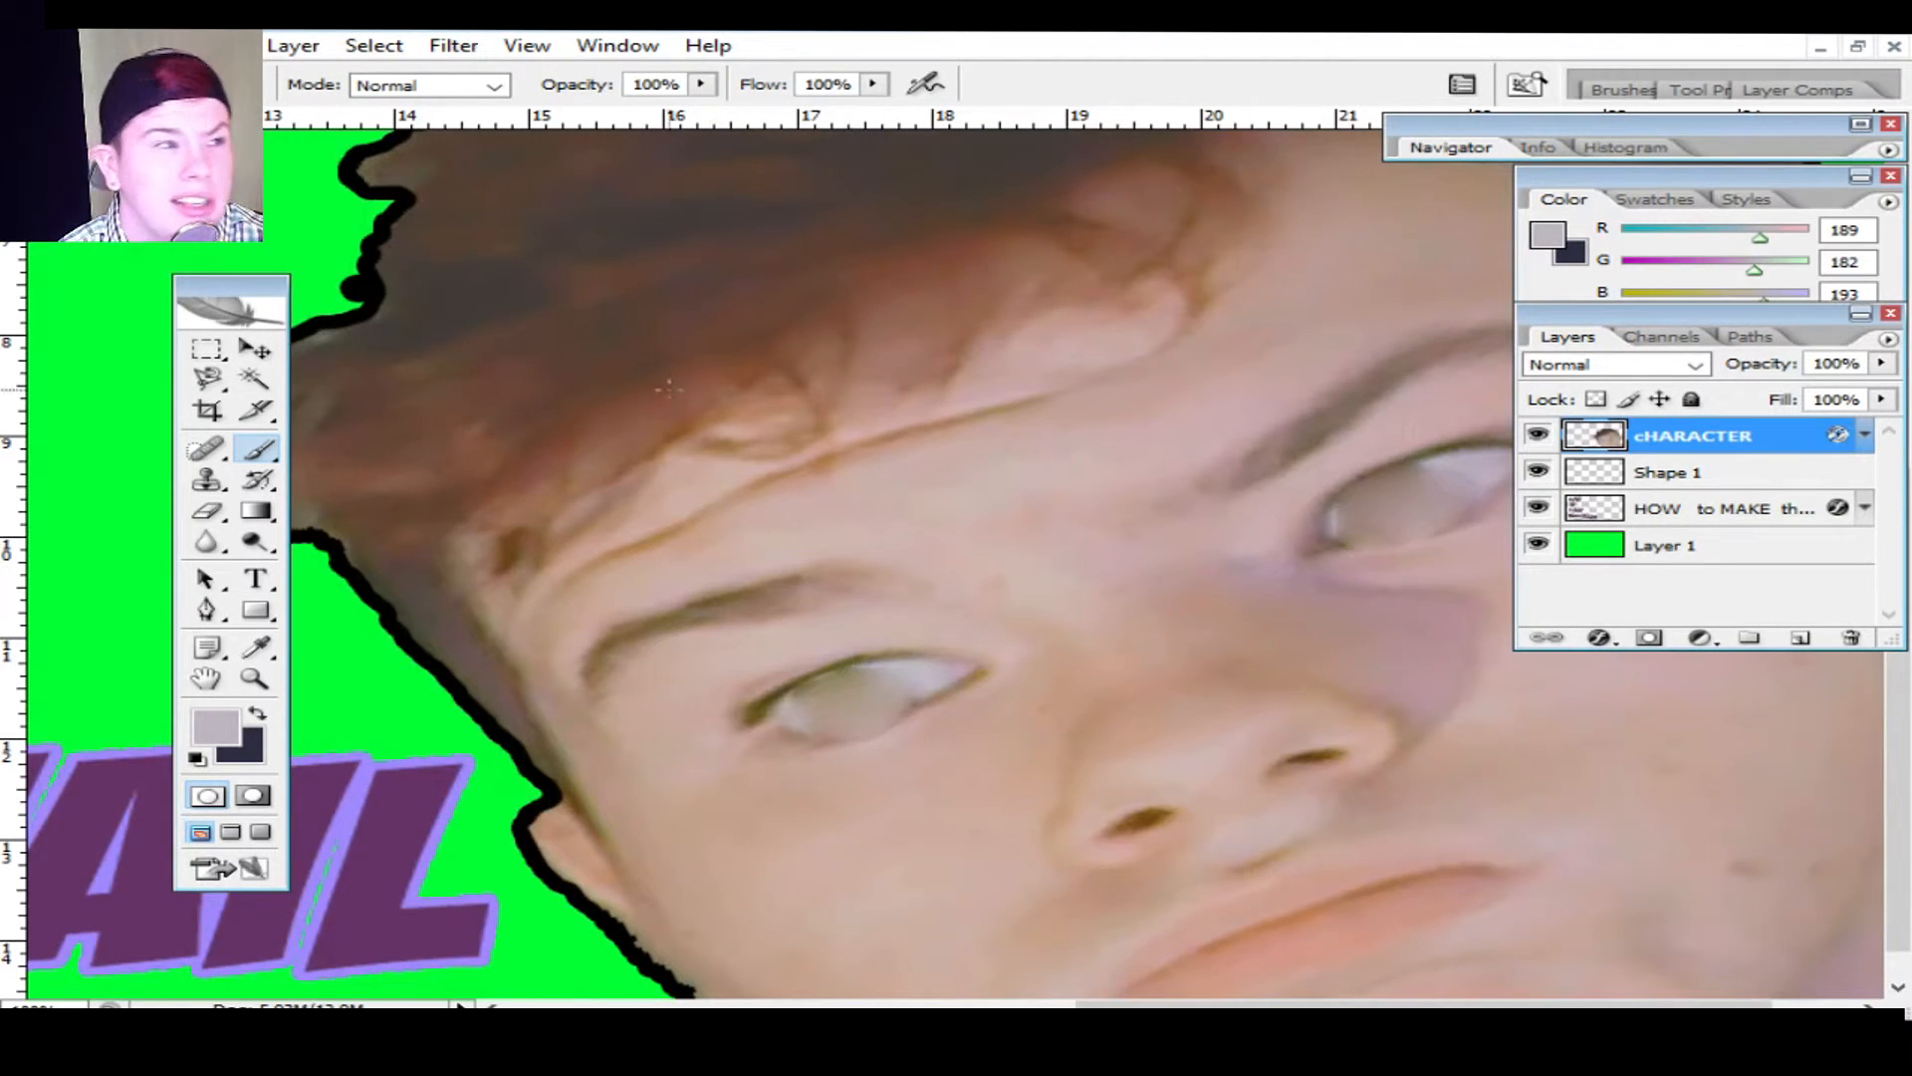
pyautogui.click(252, 85)
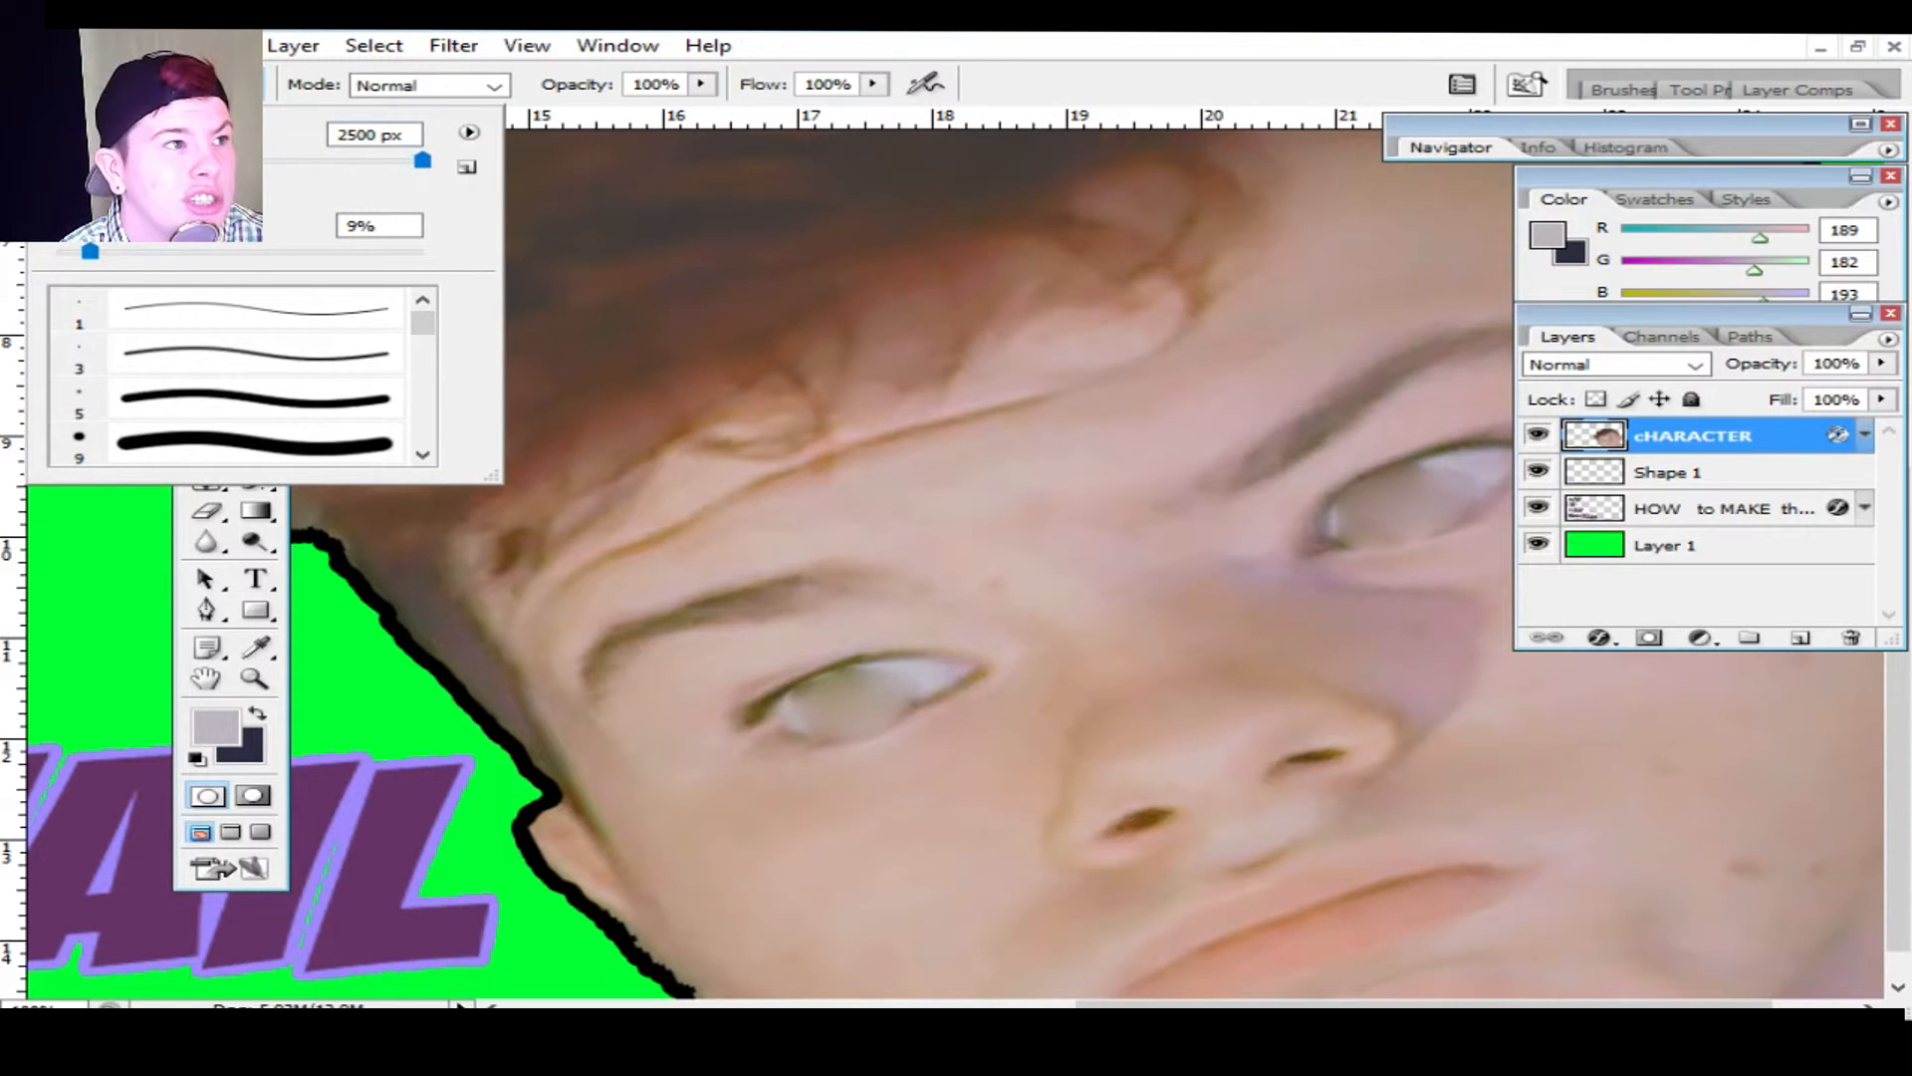
pyautogui.click(139, 160)
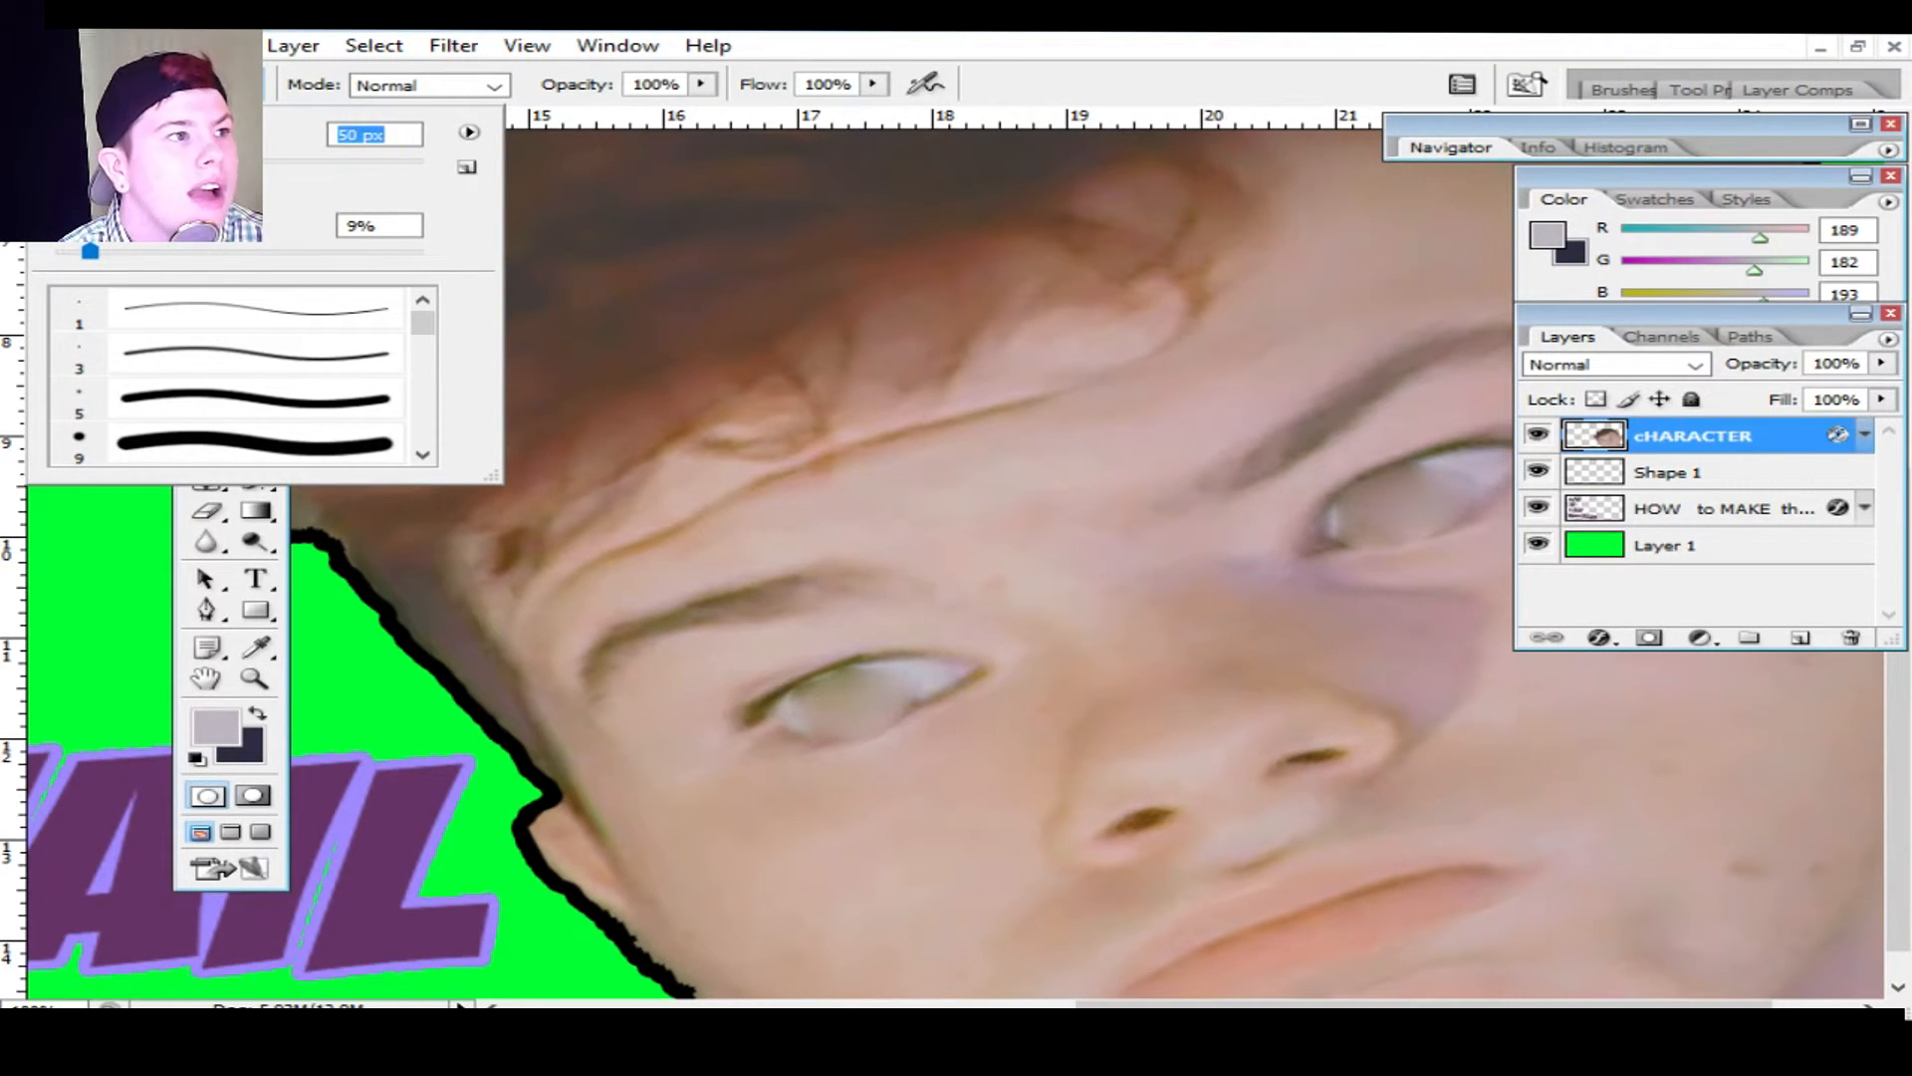
pyautogui.moveTo(62, 160); pyautogui.dragTo(55, 161)
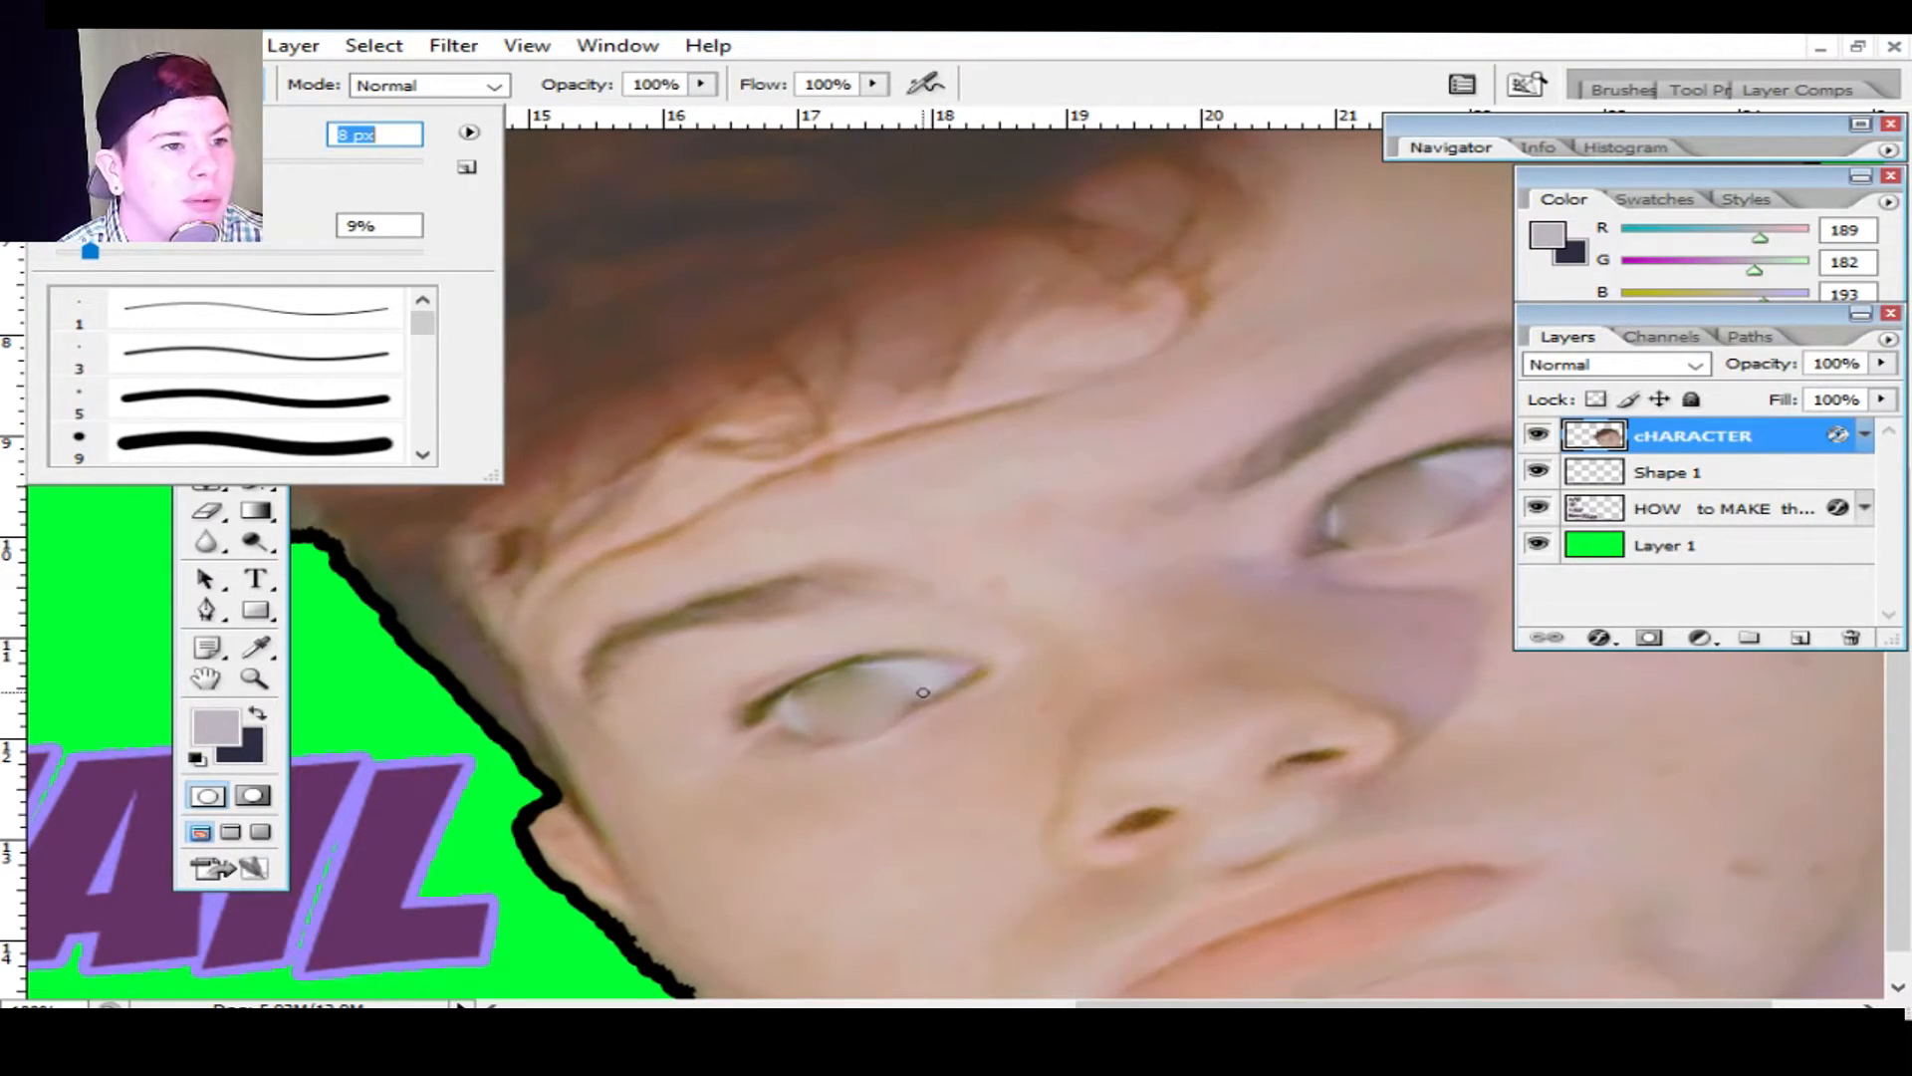
# Step: Paint both eyes of the head completely over with the sampled pale grey
pyautogui.moveTo(922, 691)
pyautogui.mouseDown()
pyautogui.moveTo(876, 690)
pyautogui.moveTo(925, 675)
pyautogui.moveTo(863, 667)
pyautogui.moveTo(780, 716)
pyautogui.moveTo(845, 730)
pyautogui.moveTo(917, 700)
pyautogui.moveTo(841, 703)
pyautogui.moveTo(885, 675)
pyautogui.moveTo(796, 709)
pyautogui.mouseUp()
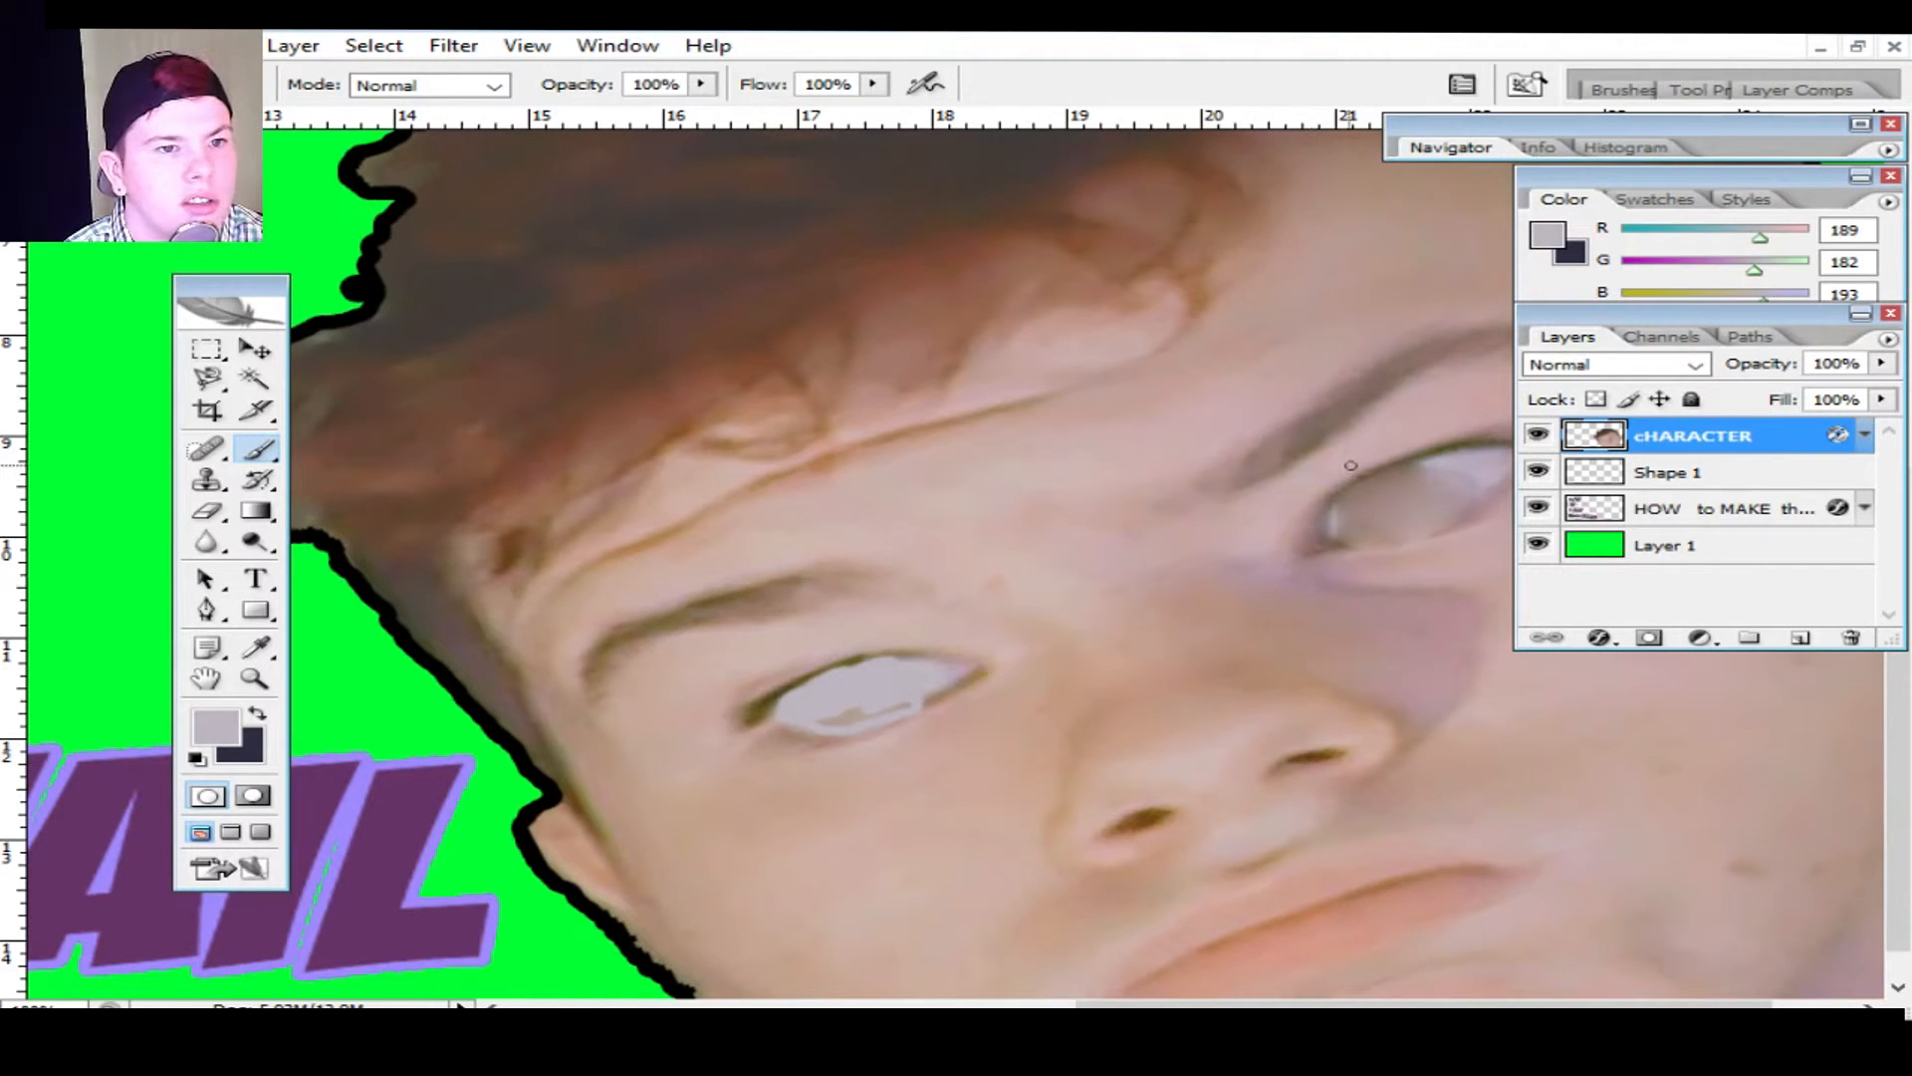
pyautogui.moveTo(1423, 469)
pyautogui.mouseDown()
pyautogui.moveTo(1353, 498)
pyautogui.moveTo(1337, 530)
pyautogui.moveTo(1375, 480)
pyautogui.moveTo(1338, 510)
pyautogui.moveTo(1354, 537)
pyautogui.moveTo(1478, 494)
pyautogui.moveTo(1412, 465)
pyautogui.moveTo(1334, 502)
pyautogui.moveTo(1334, 524)
pyautogui.moveTo(1378, 528)
pyautogui.moveTo(1440, 495)
pyautogui.moveTo(1422, 472)
pyautogui.moveTo(1332, 533)
pyautogui.moveTo(1421, 489)
pyautogui.moveTo(1395, 482)
pyautogui.moveTo(1412, 481)
pyautogui.moveTo(1395, 514)
pyautogui.moveTo(1396, 486)
pyautogui.moveTo(1418, 485)
pyautogui.moveTo(1393, 471)
pyautogui.moveTo(1434, 470)
pyautogui.moveTo(1350, 508)
pyautogui.moveTo(1401, 522)
pyautogui.moveTo(1374, 510)
pyautogui.moveTo(1418, 490)
pyautogui.moveTo(1390, 526)
pyautogui.moveTo(1432, 485)
pyautogui.mouseUp()
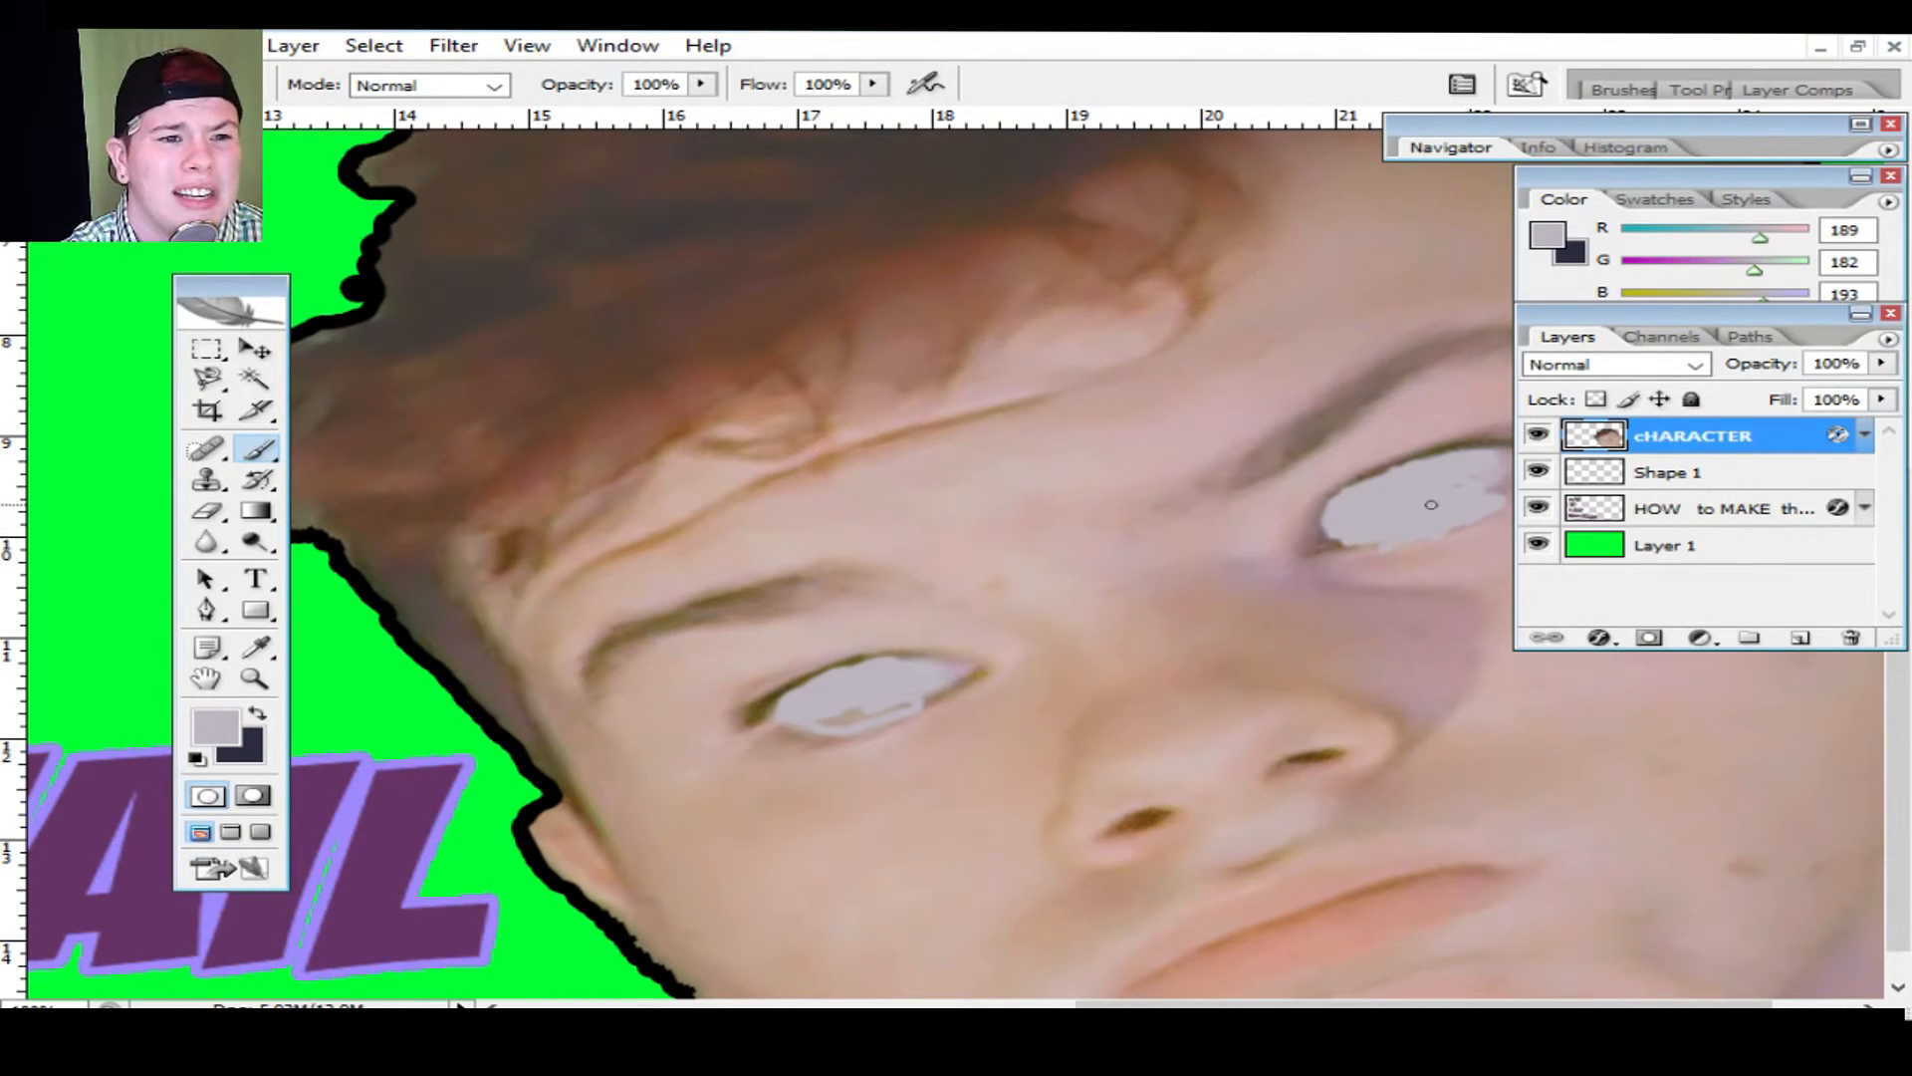
pyautogui.moveTo(864, 715)
pyautogui.mouseDown()
pyautogui.moveTo(835, 719)
pyautogui.moveTo(919, 696)
pyautogui.moveTo(833, 720)
pyautogui.moveTo(922, 706)
pyautogui.moveTo(831, 720)
pyautogui.mouseUp()
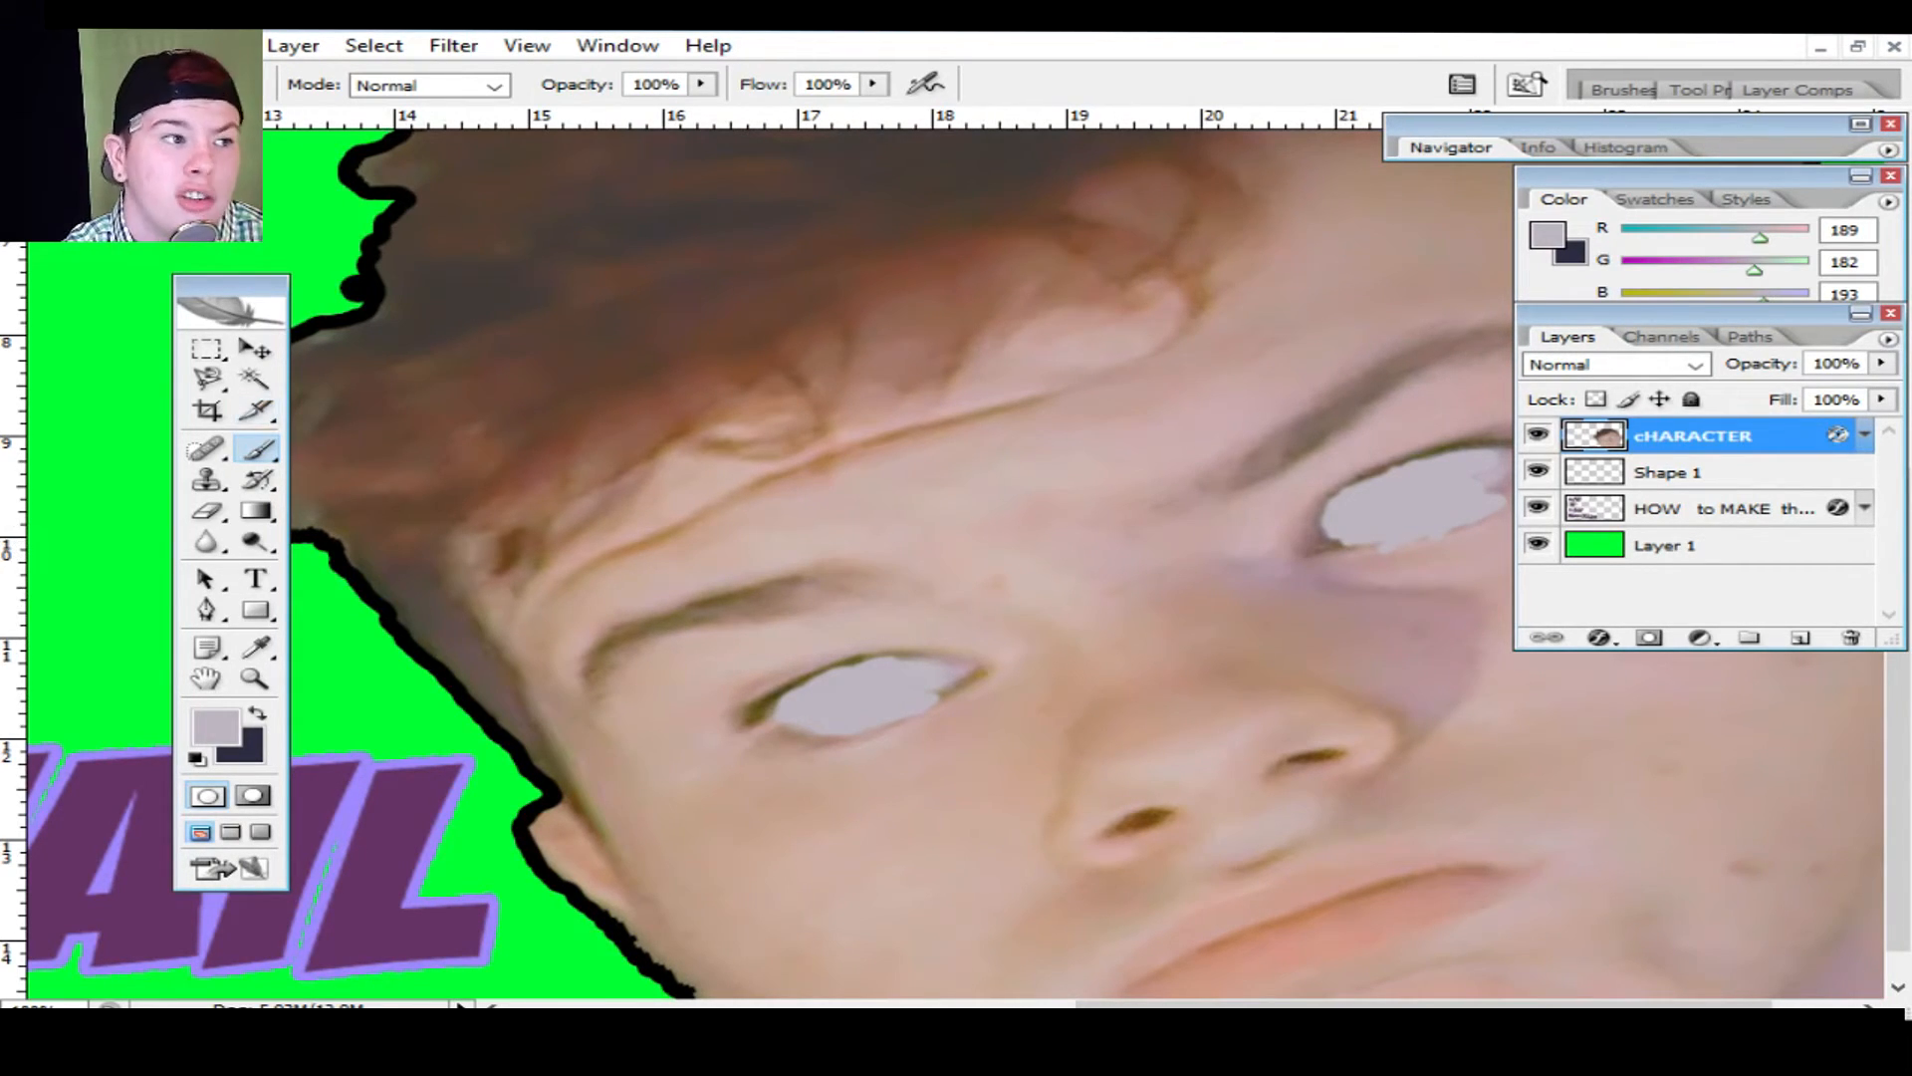
pyautogui.click(206, 578)
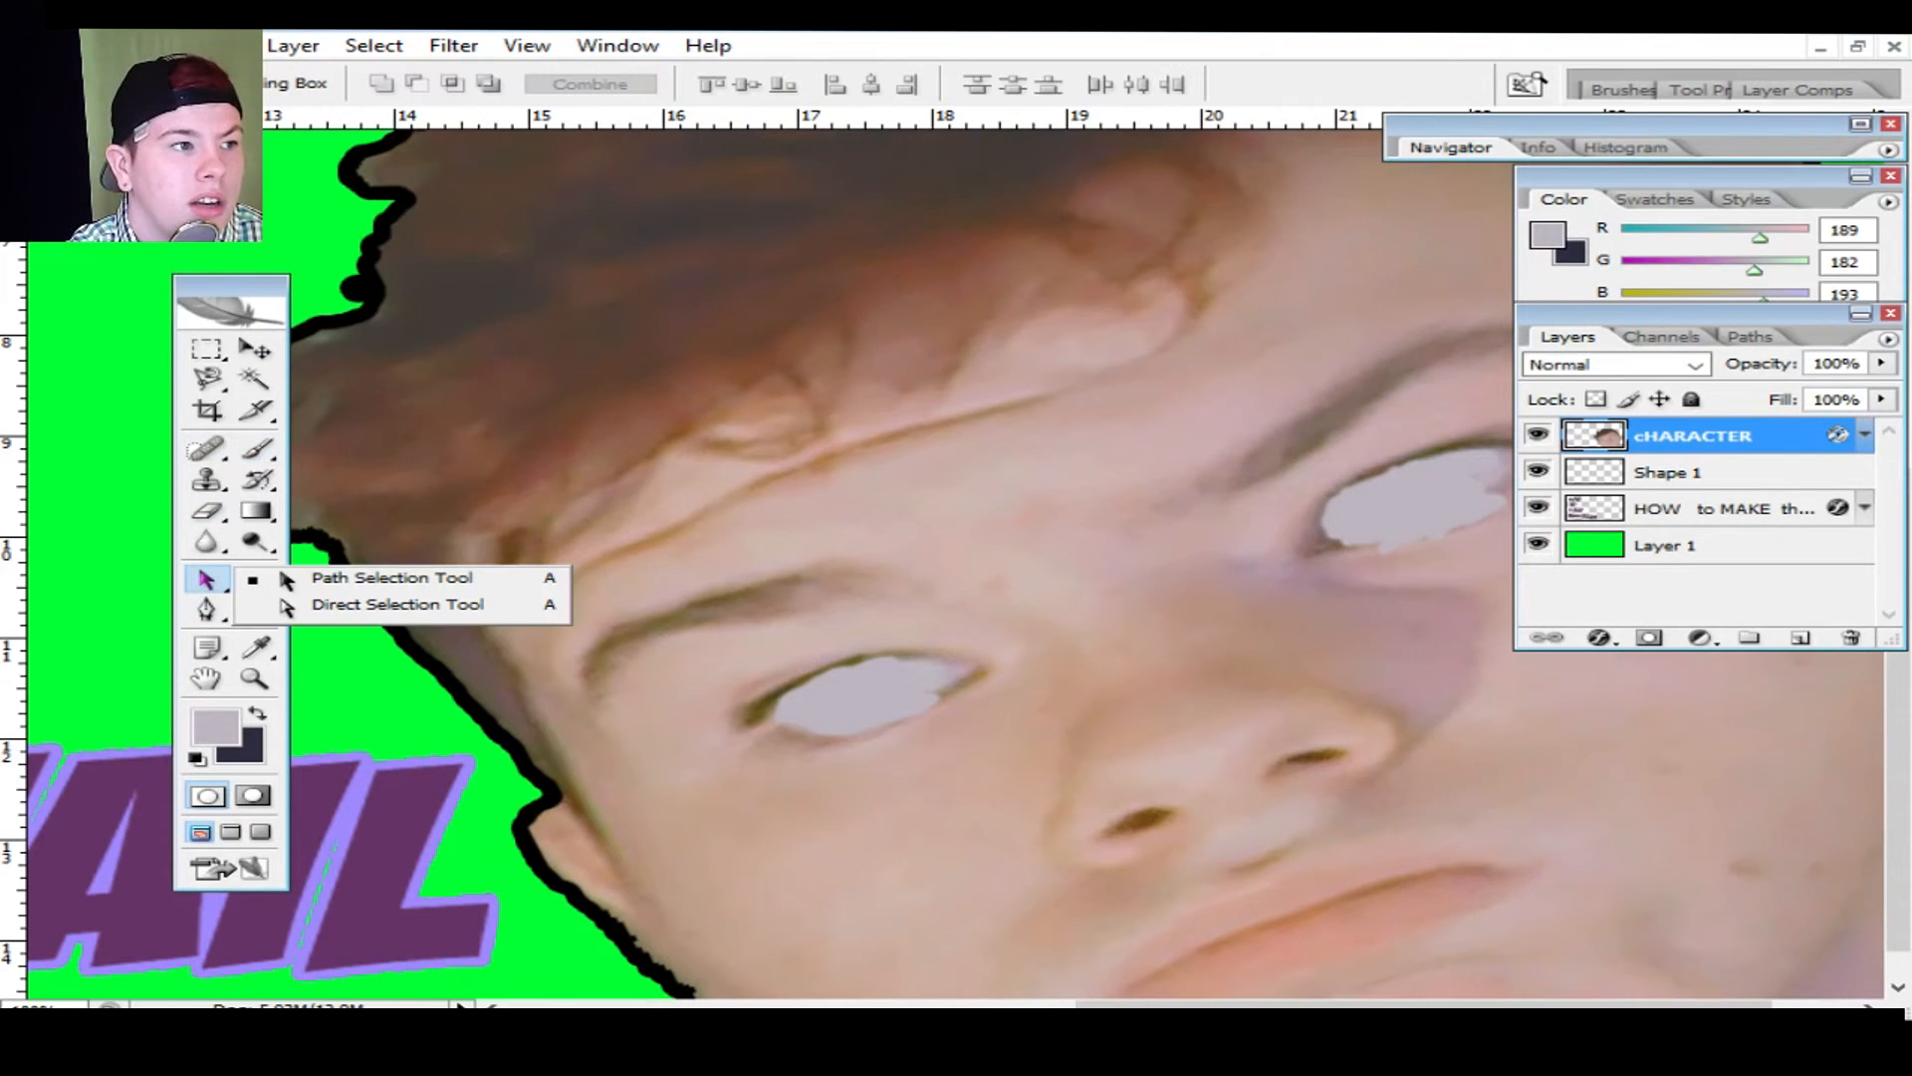
pyautogui.click(206, 541)
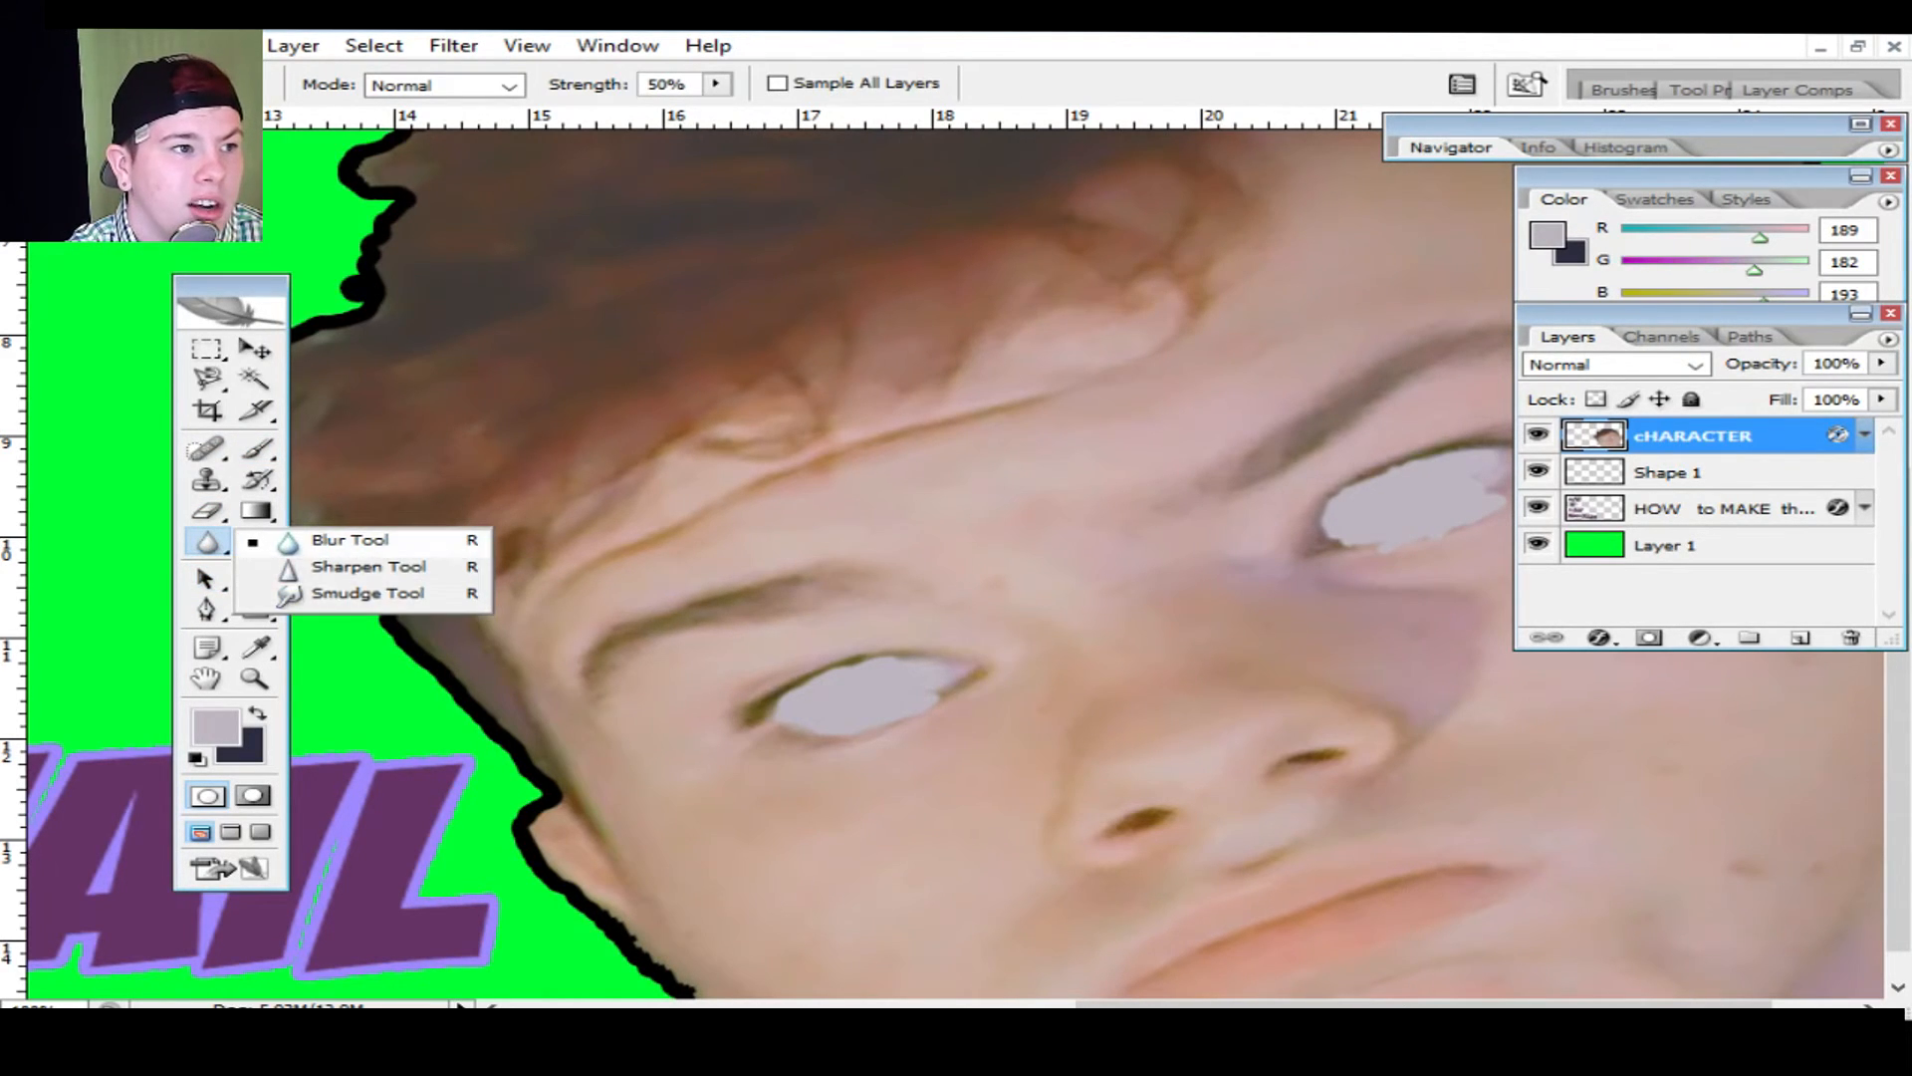
pyautogui.click(358, 545)
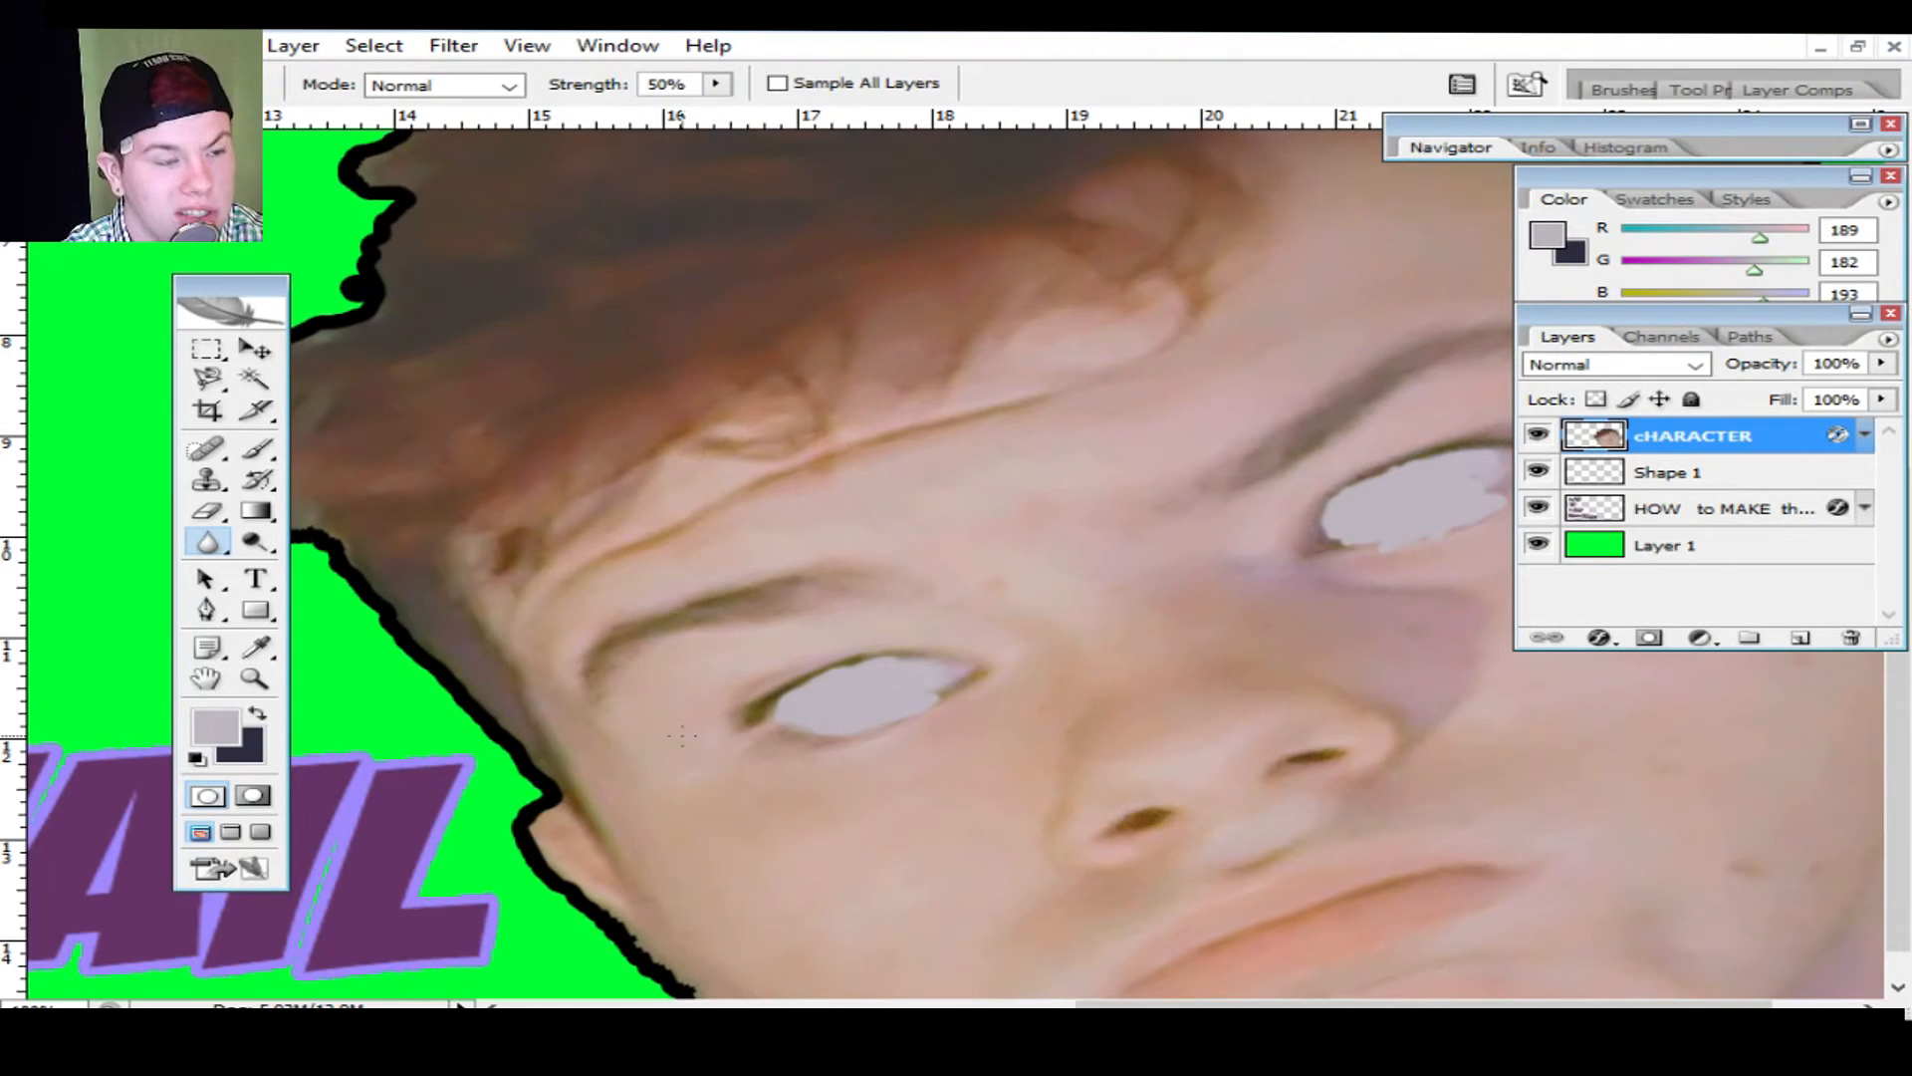
pyautogui.press('x')
# Step: Move the cut-out head slightly upward on the canvas
pyautogui.press('z')
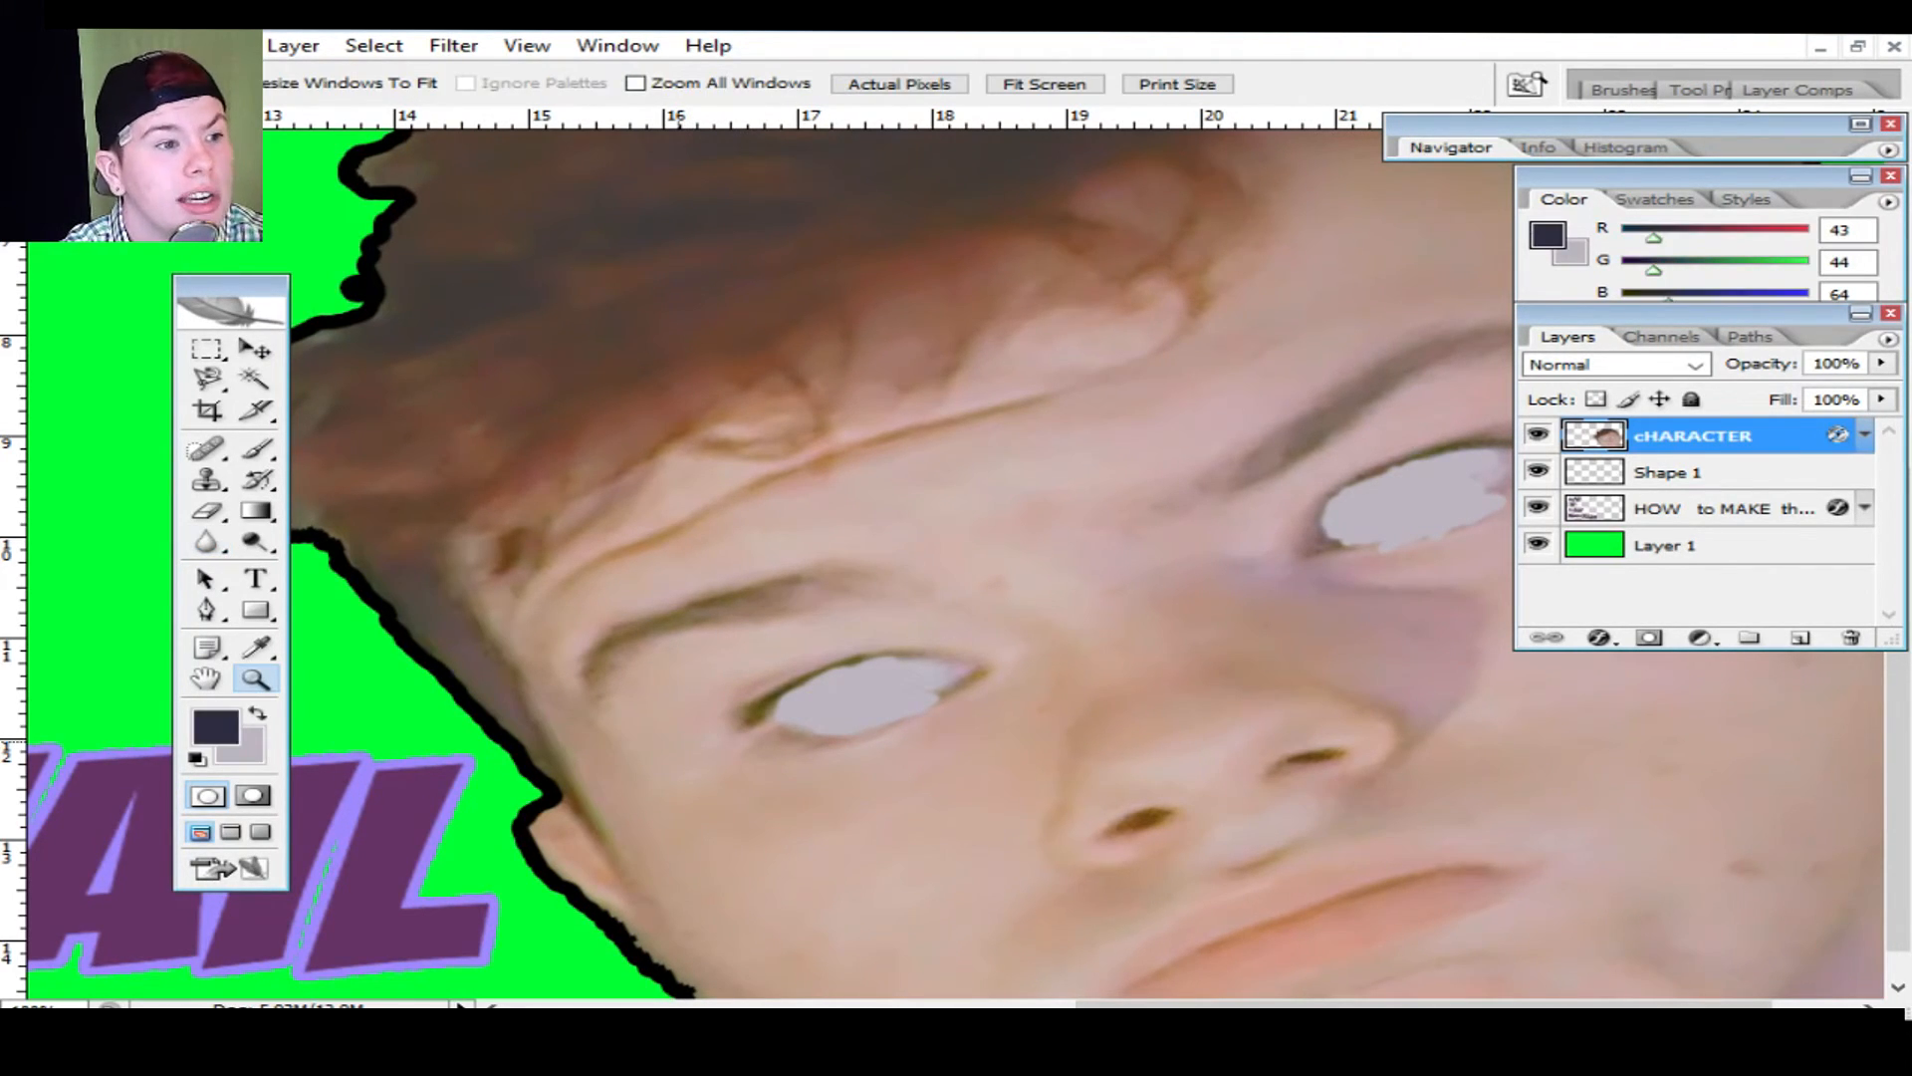
pyautogui.rightClick(674, 745)
pyautogui.click(847, 759)
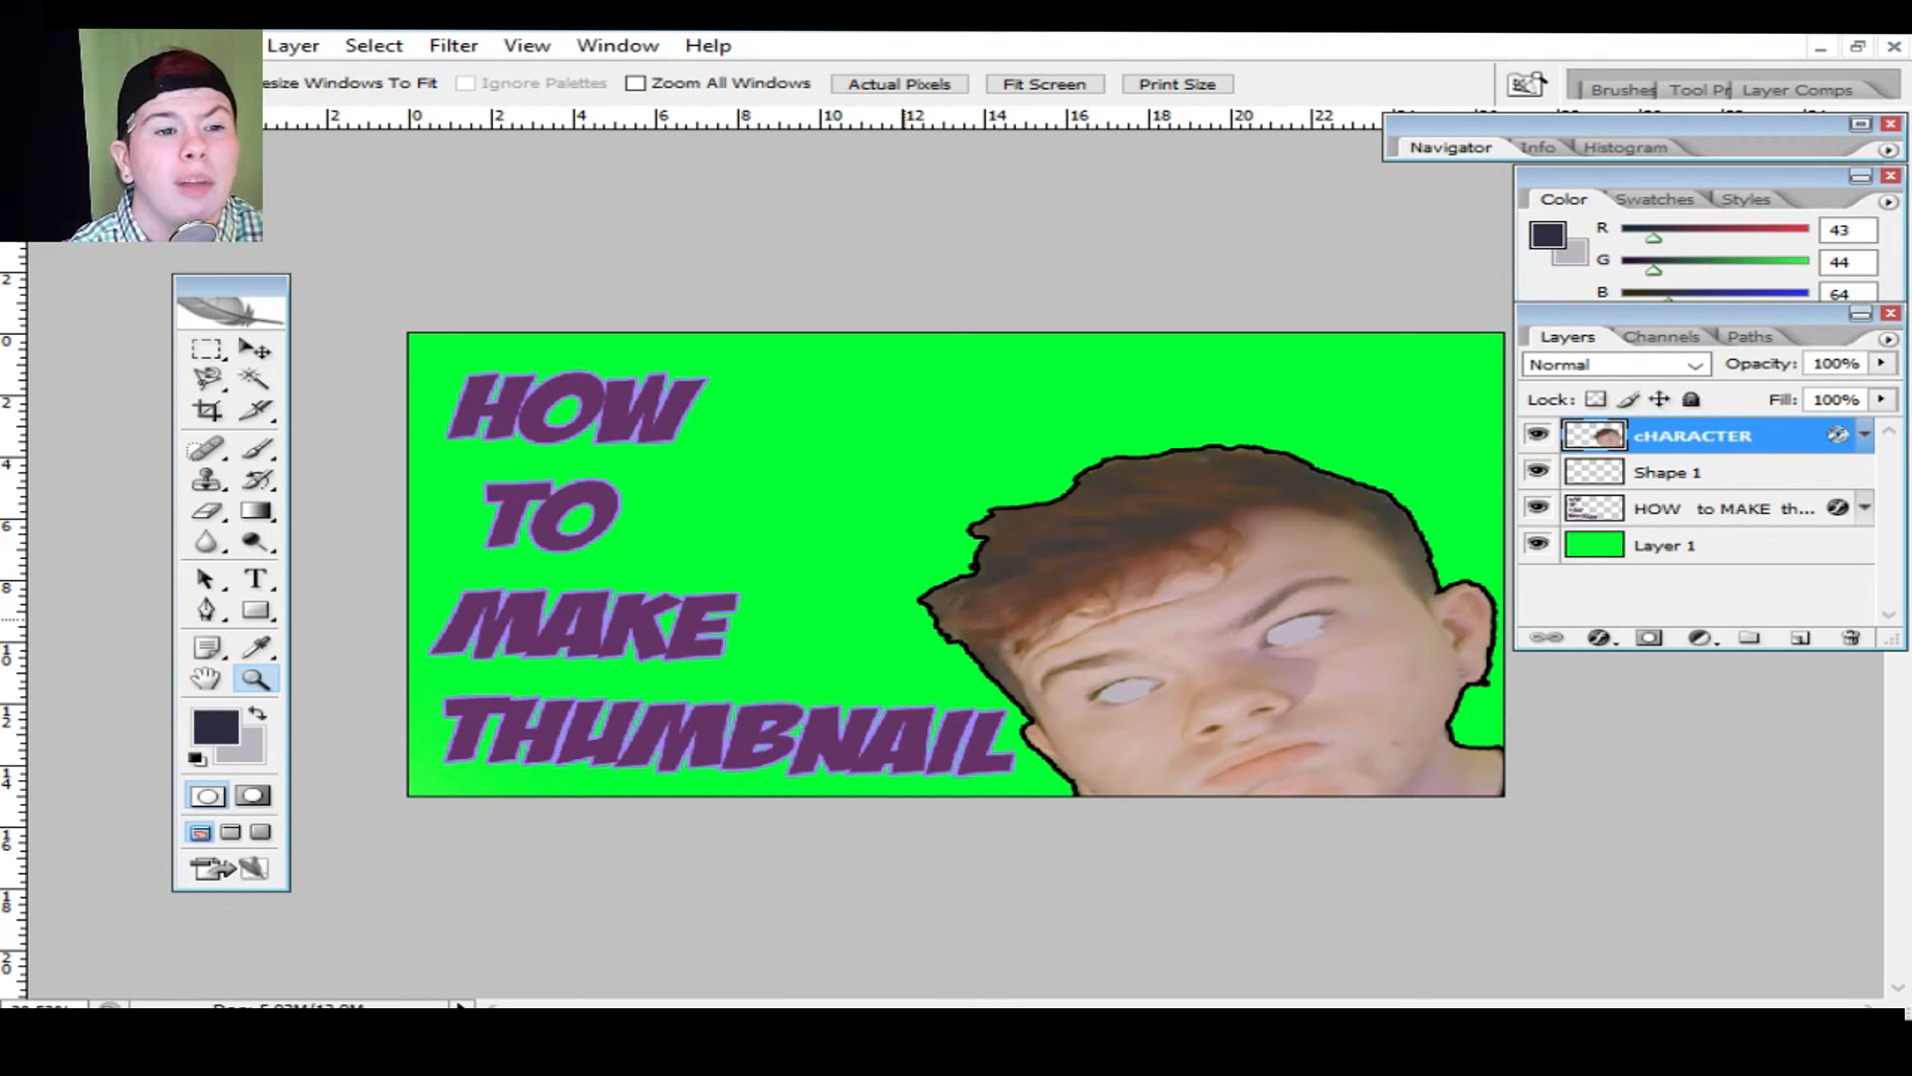
pyautogui.click(255, 348)
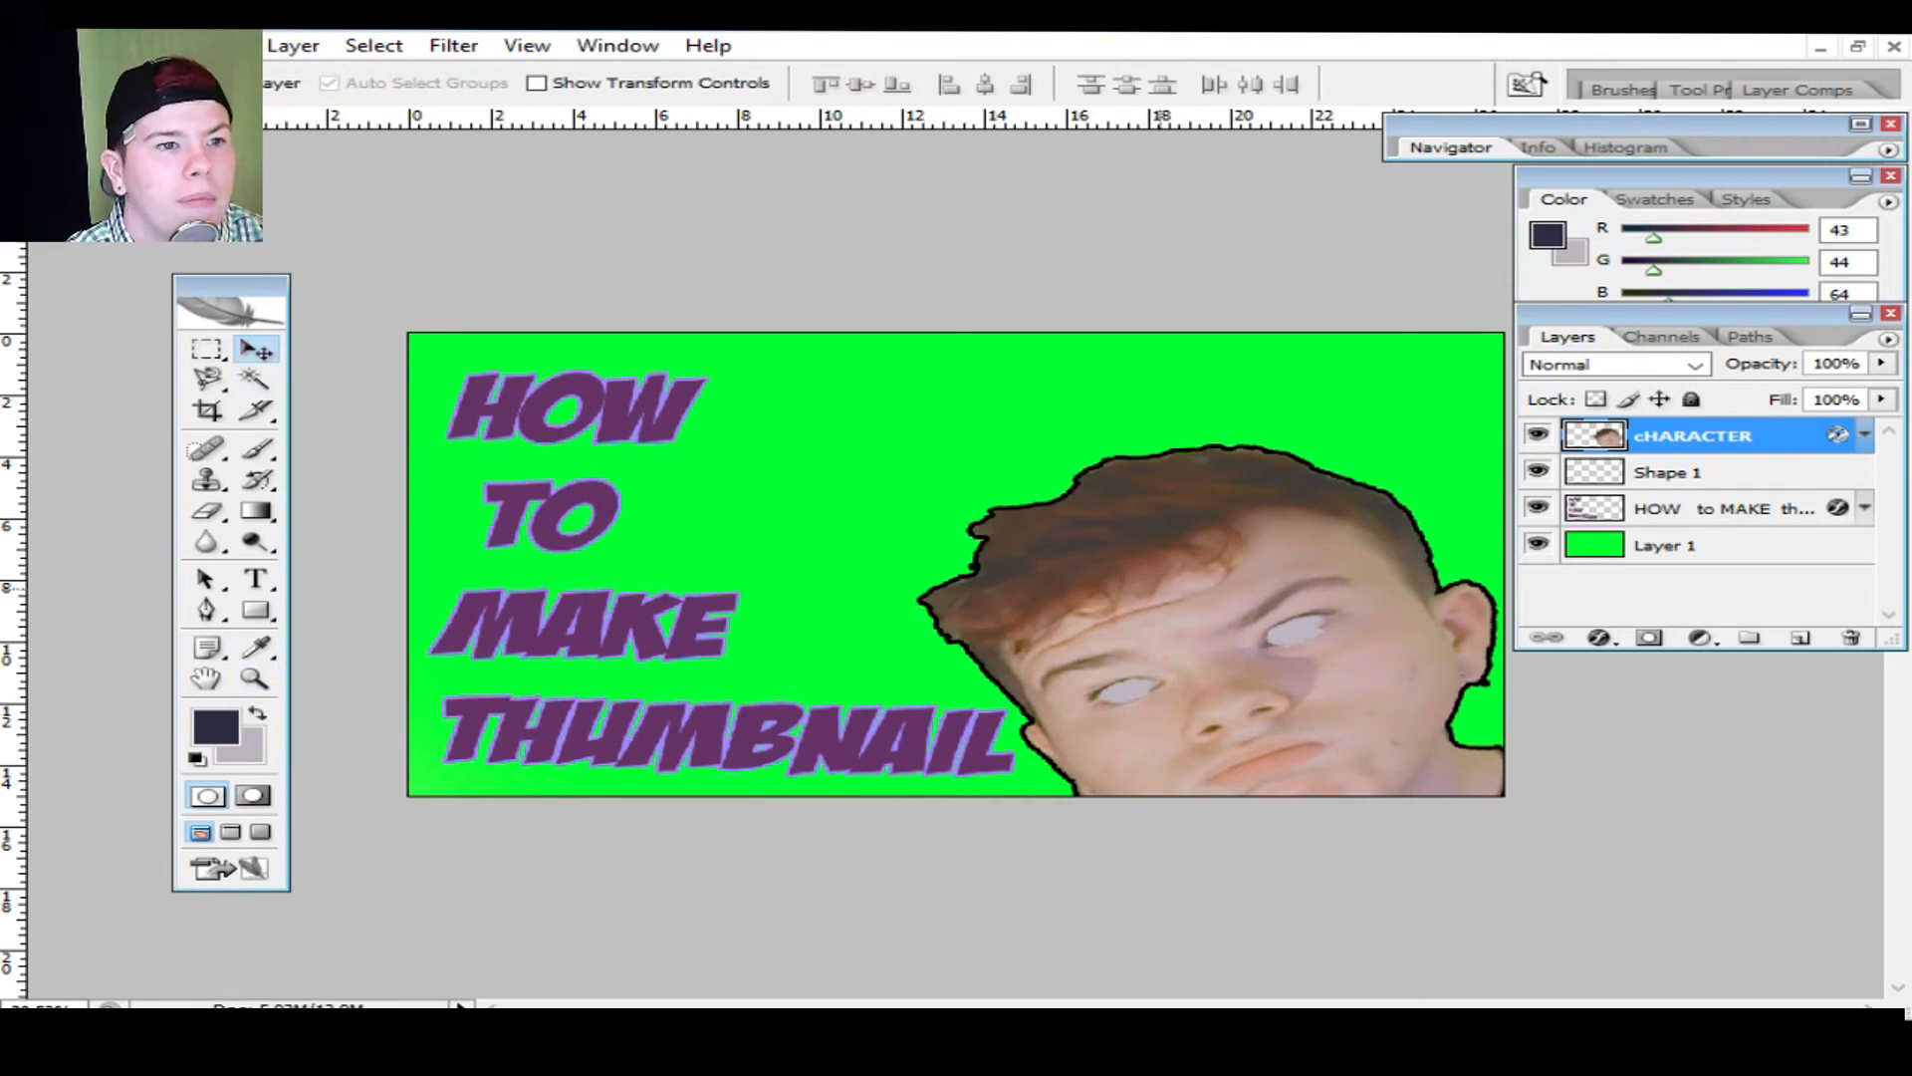
pyautogui.moveTo(1179, 589)
pyautogui.mouseDown()
pyautogui.moveTo(1205, 553)
pyautogui.moveTo(1190, 577)
pyautogui.moveTo(1177, 559)
pyautogui.mouseUp()
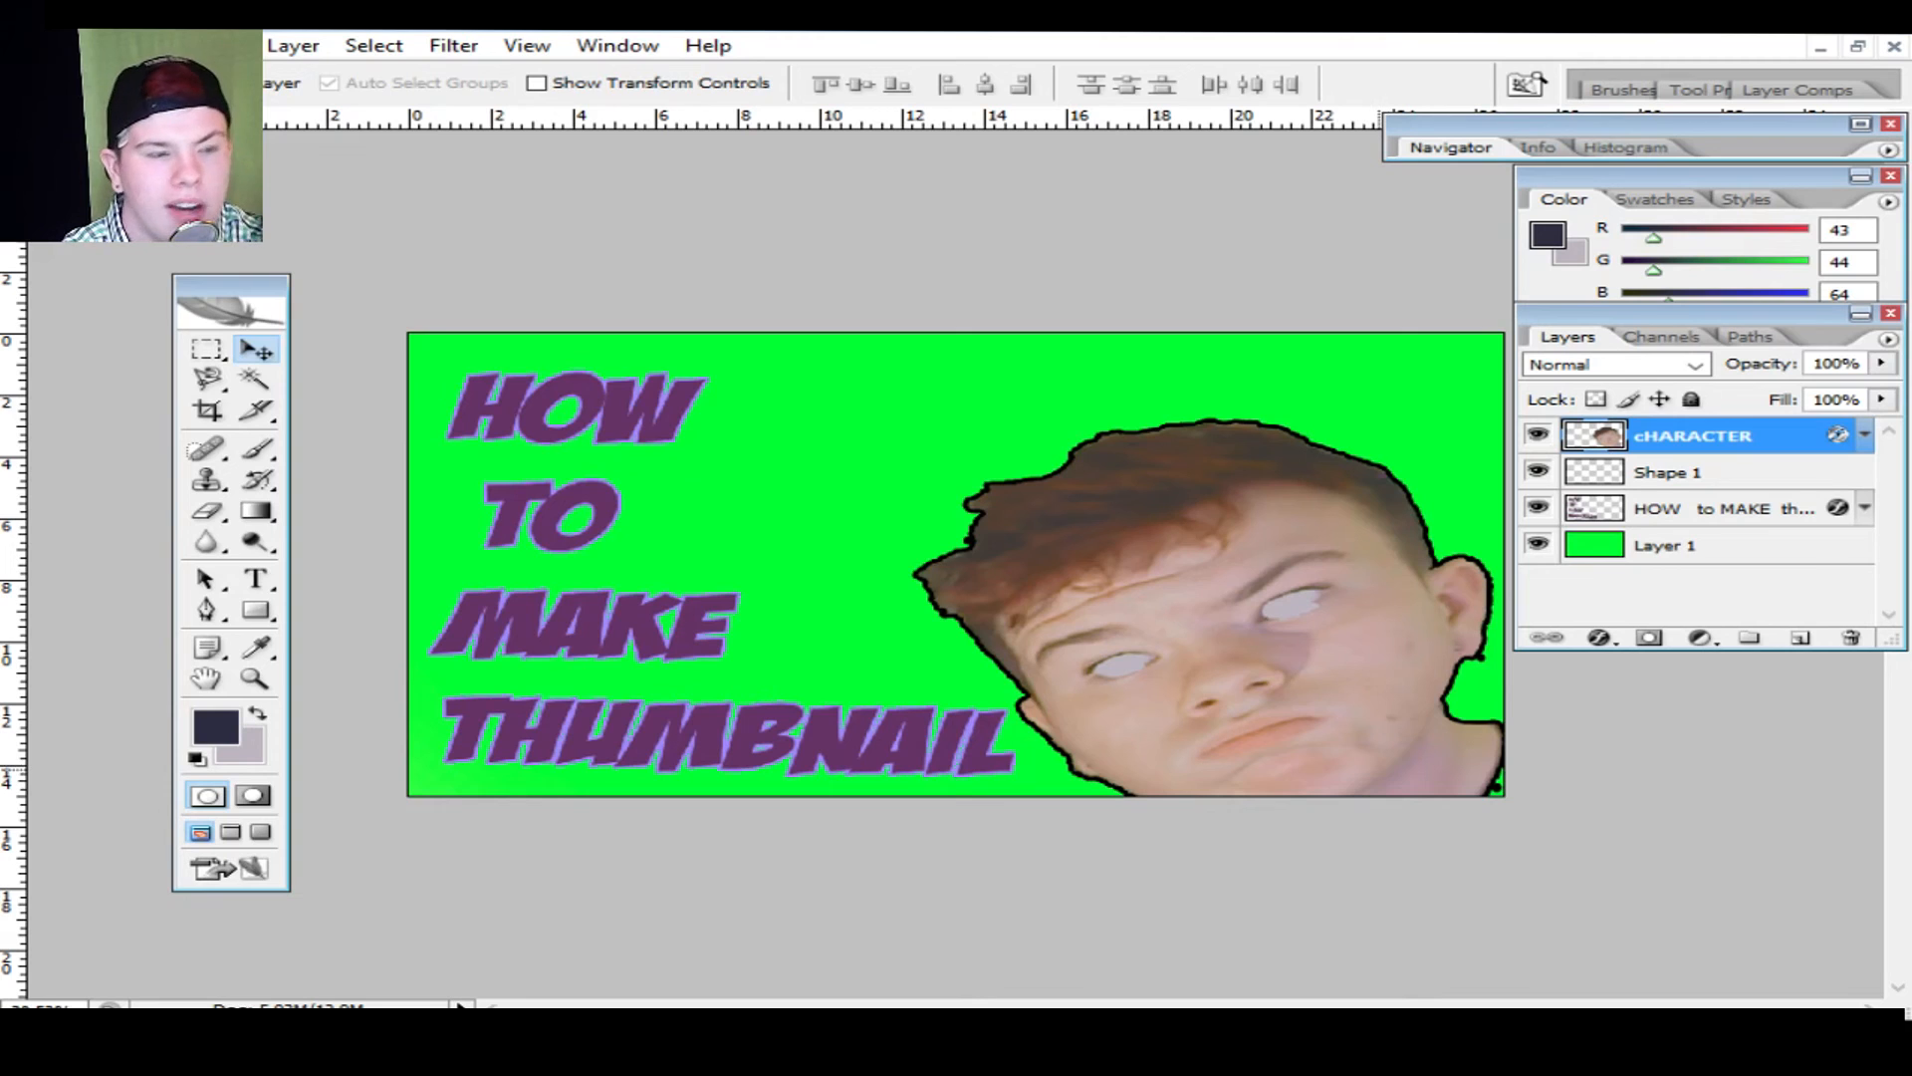
# Step: Transform the head layer to 107.7% width and 107.2% height with 5.4° rotation and 9.2° horizontal skew, and nudge it up toward the text
pyautogui.hotkey('ctrl', 't')
pyautogui.moveTo(1636, 909); pyautogui.dragTo(1689, 961)
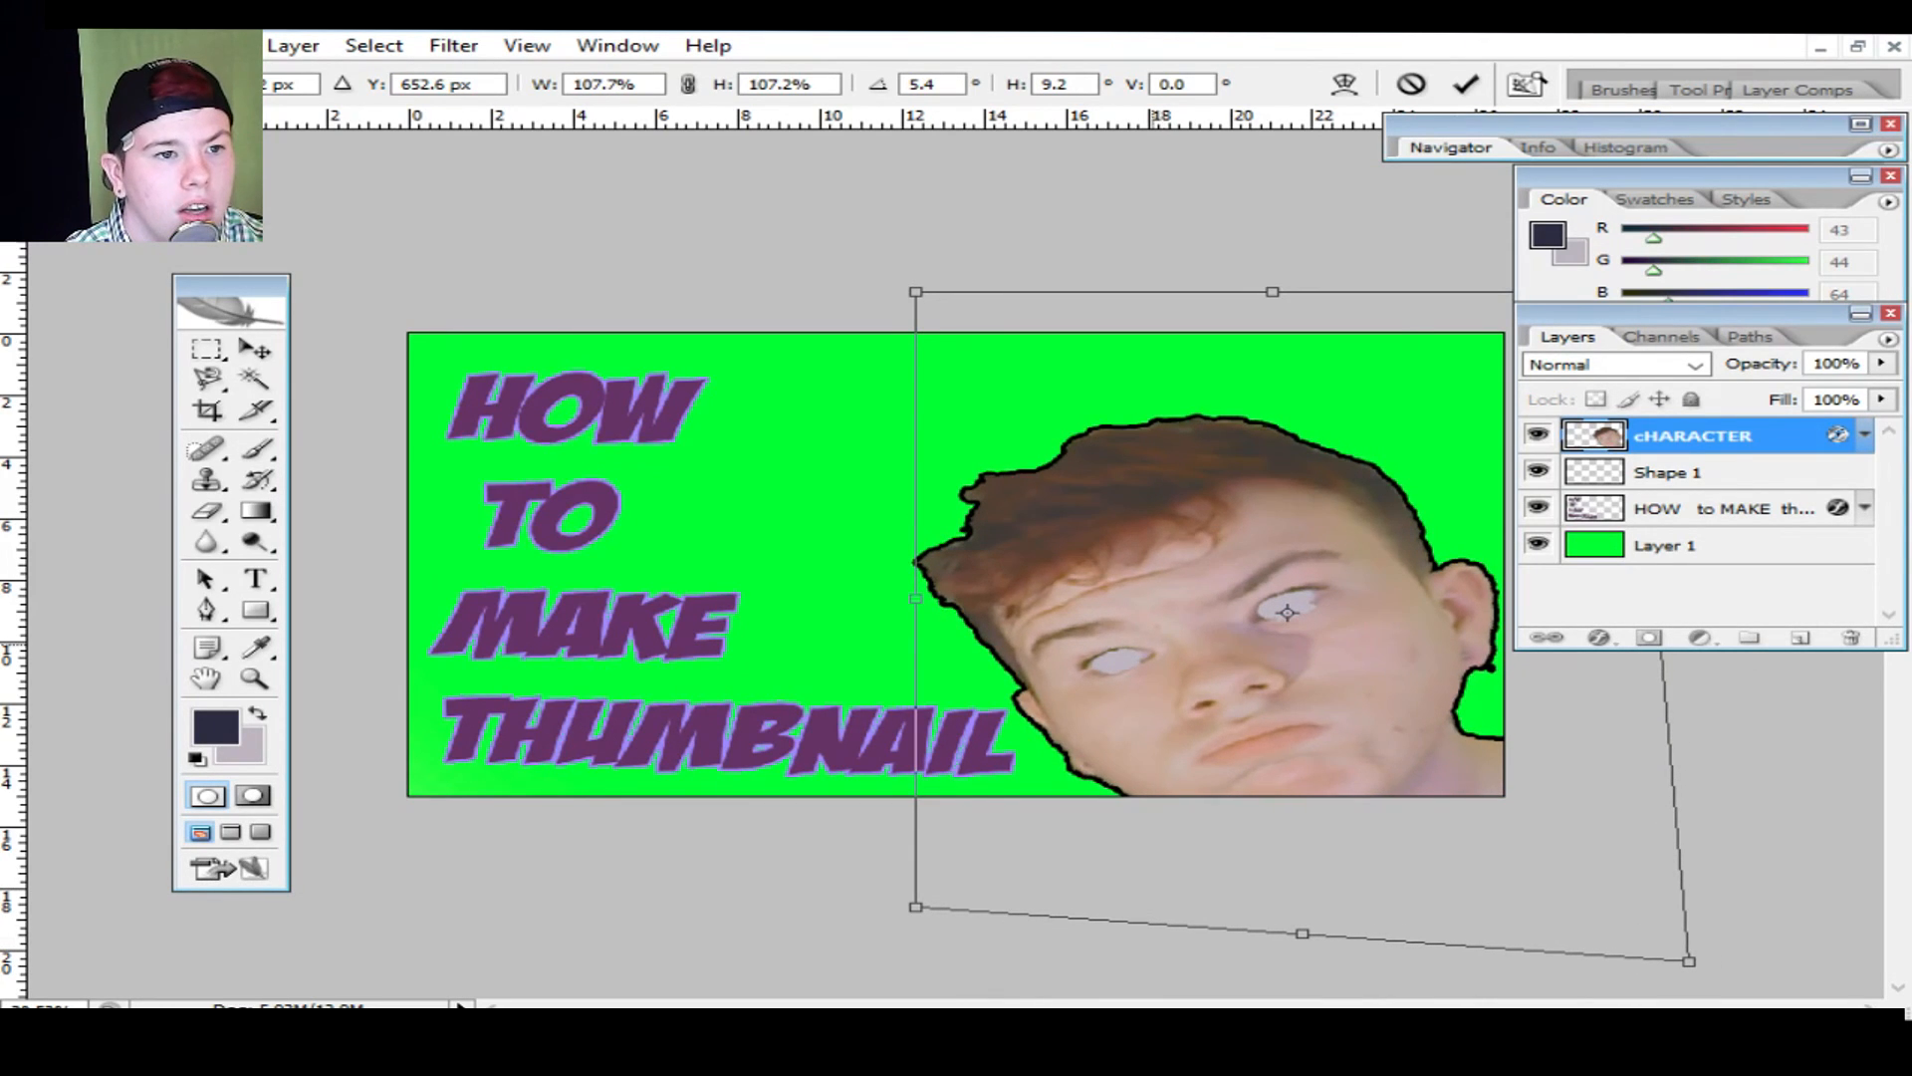
pyautogui.moveTo(1287, 612); pyautogui.dragTo(1282, 609)
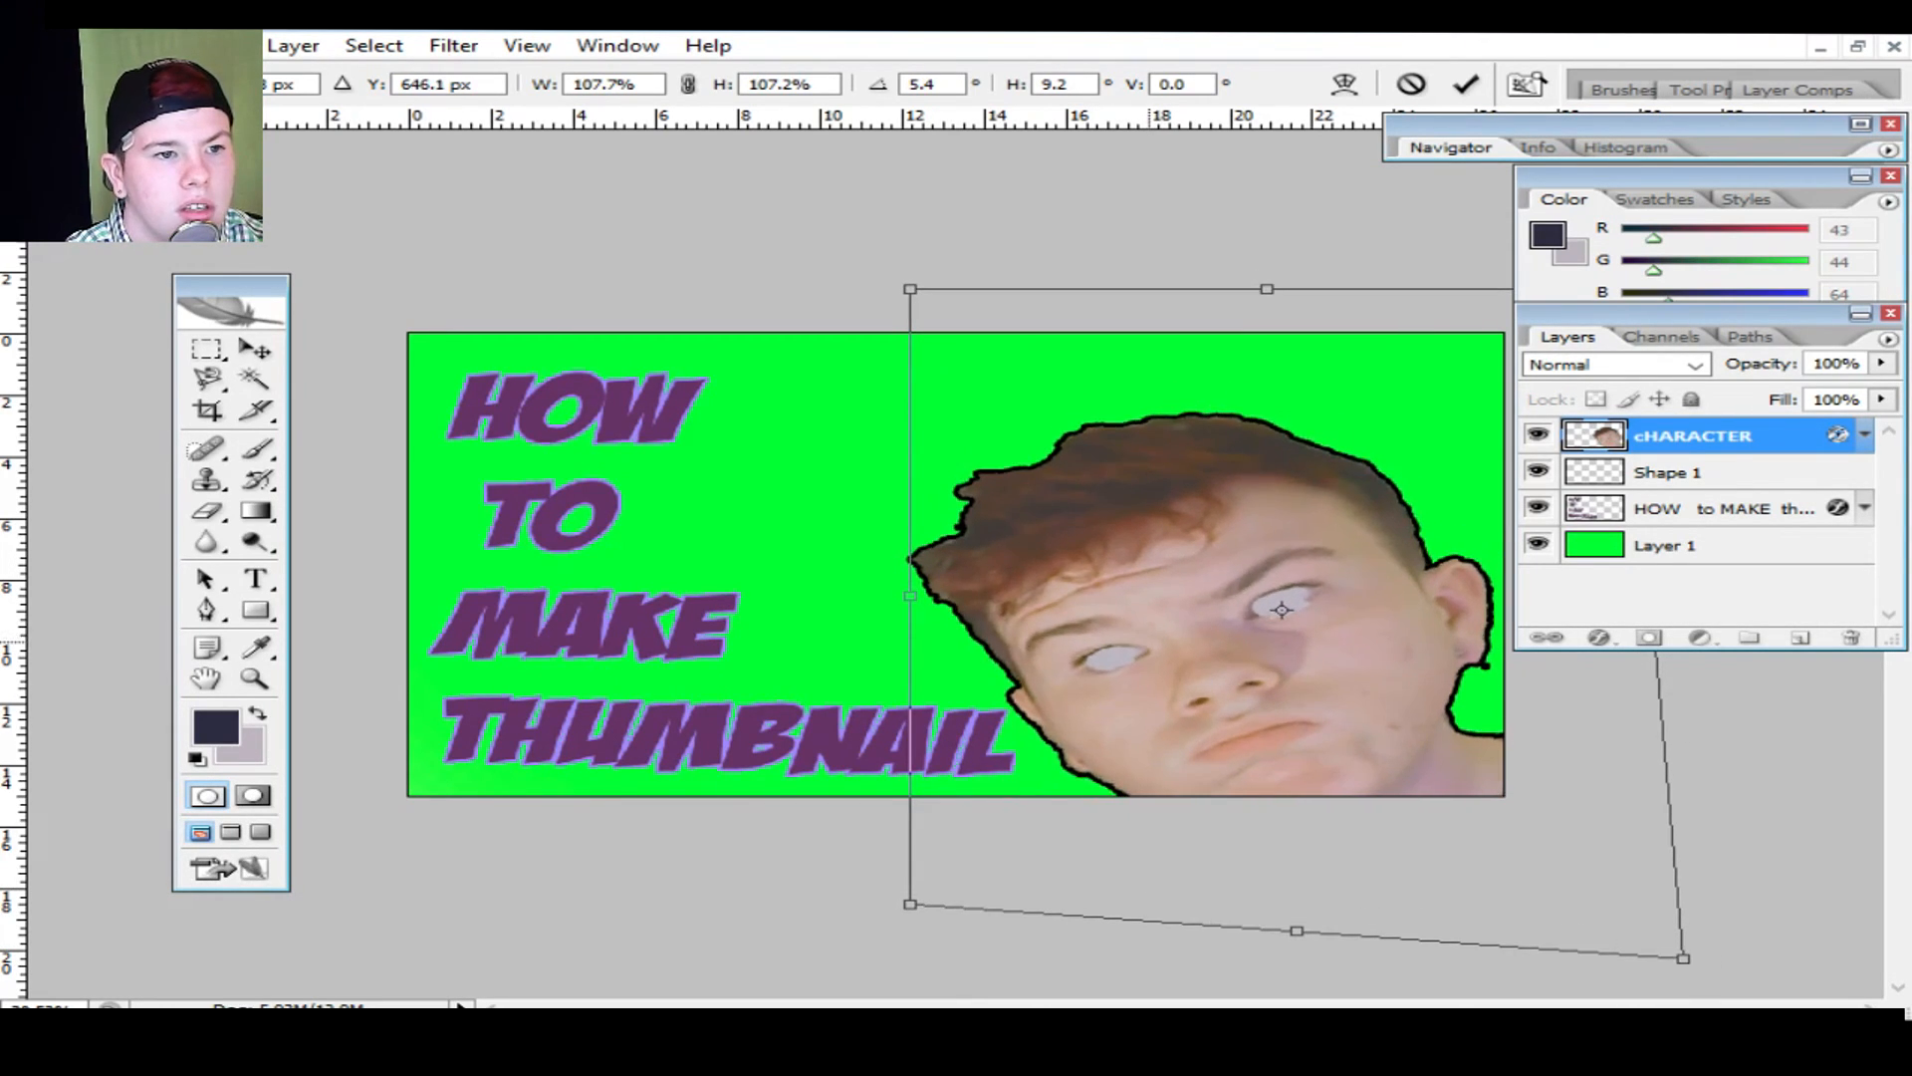
pyautogui.press('Return')
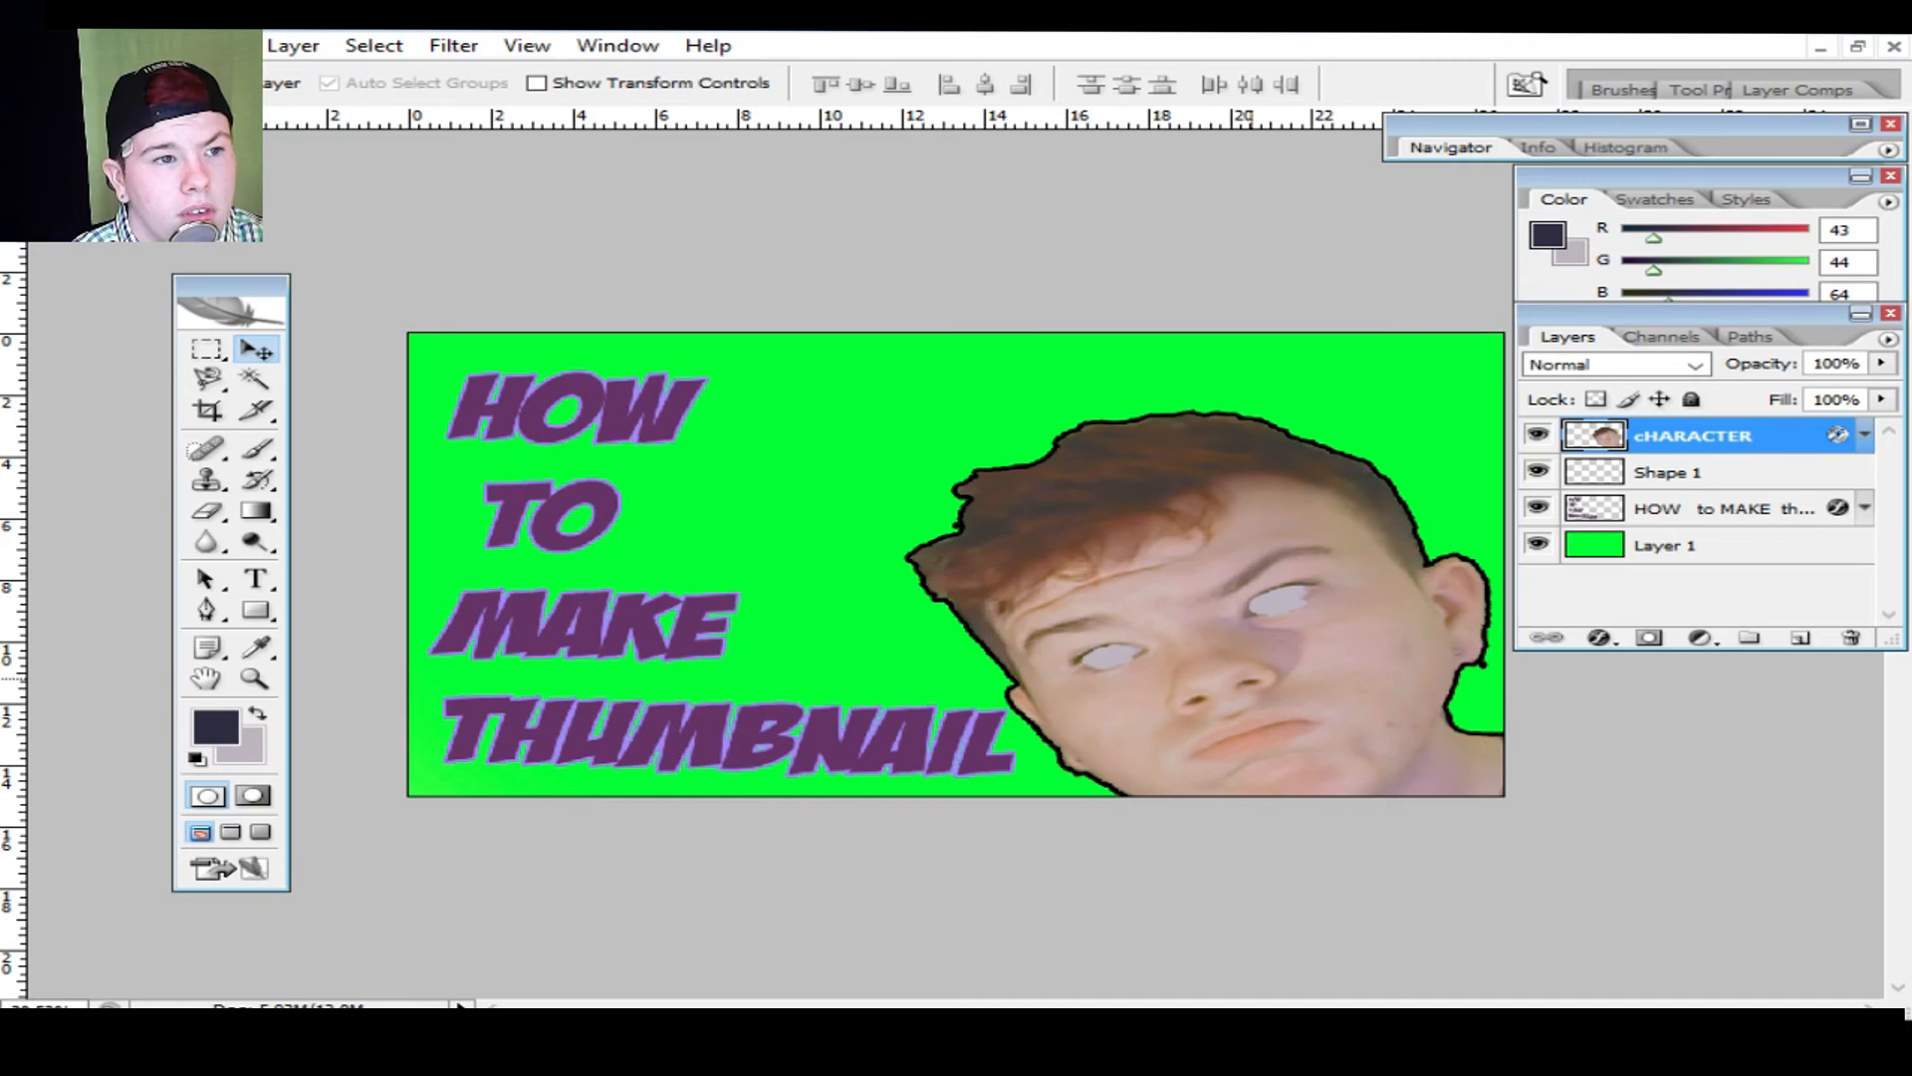
# Step: Sample a light grey with RGB values of 192 as the foreground colour using the Eyedropper
pyautogui.press('i')
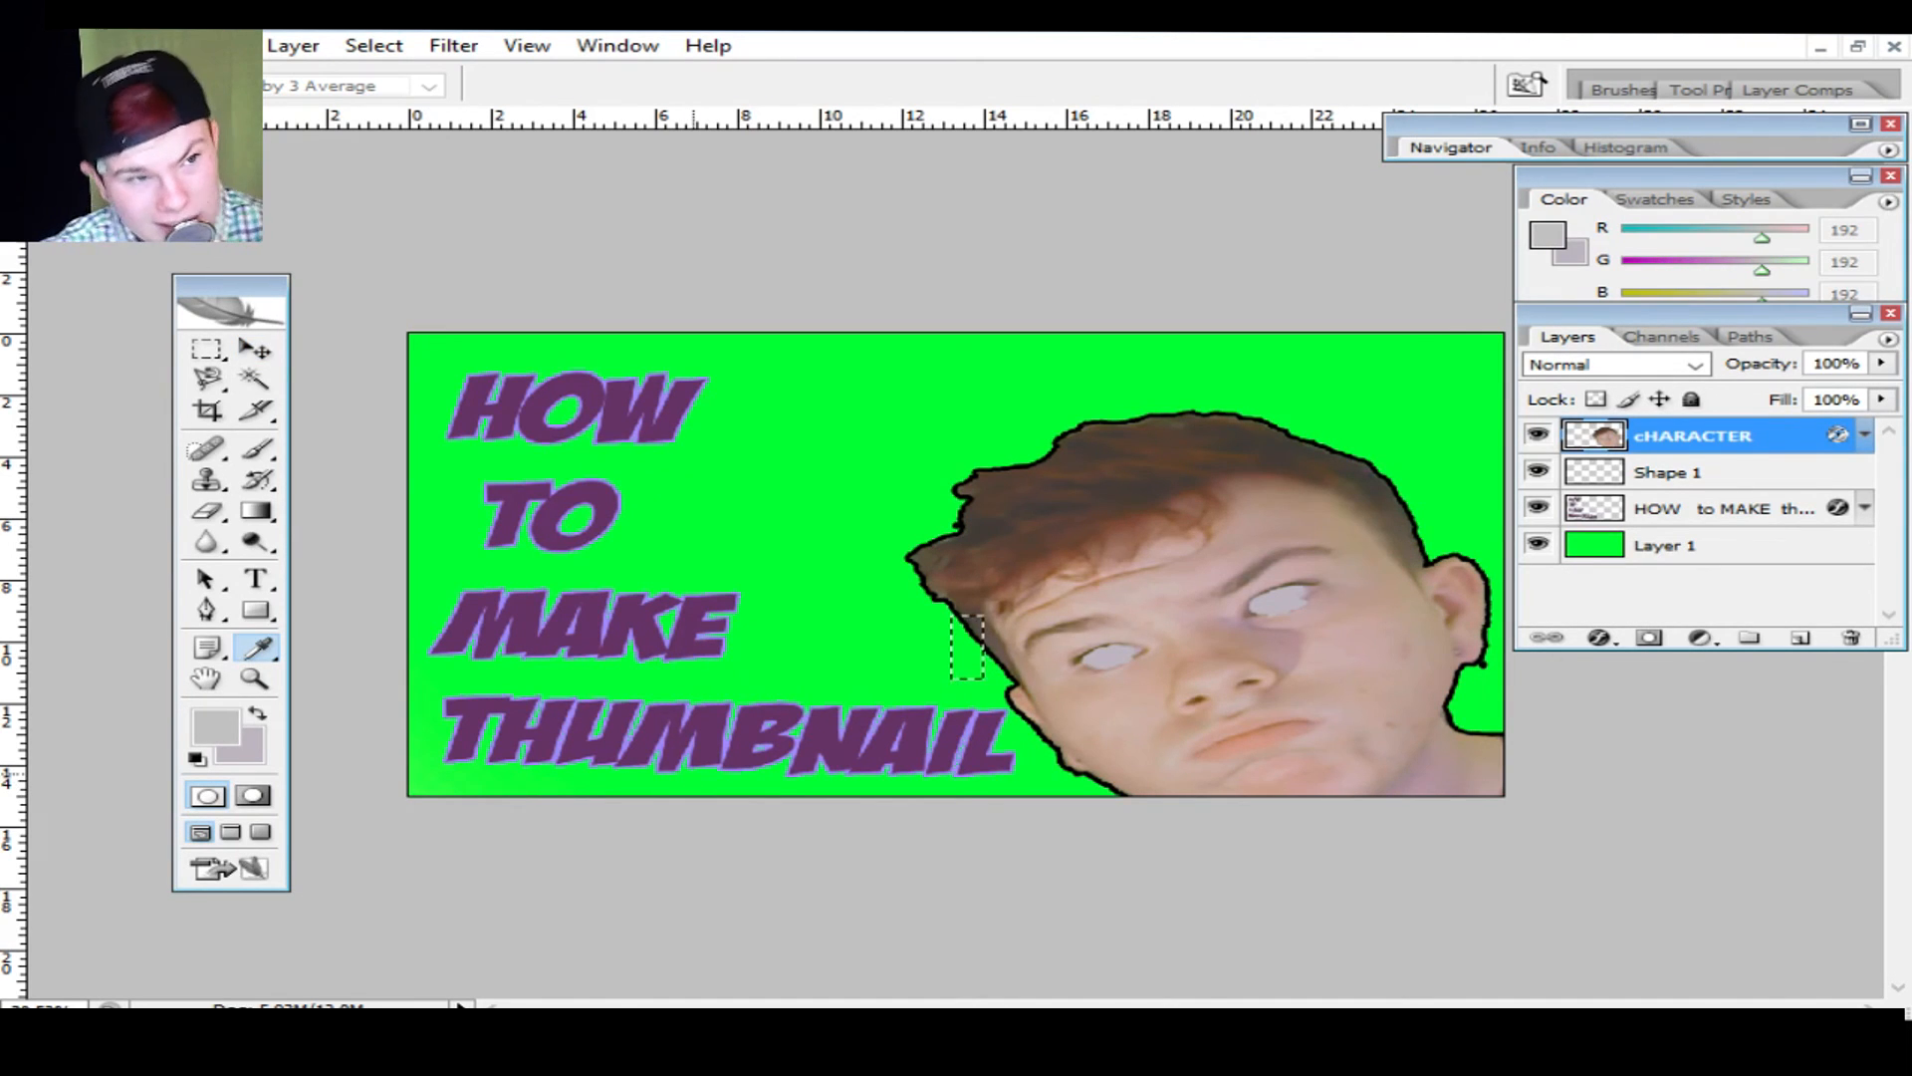